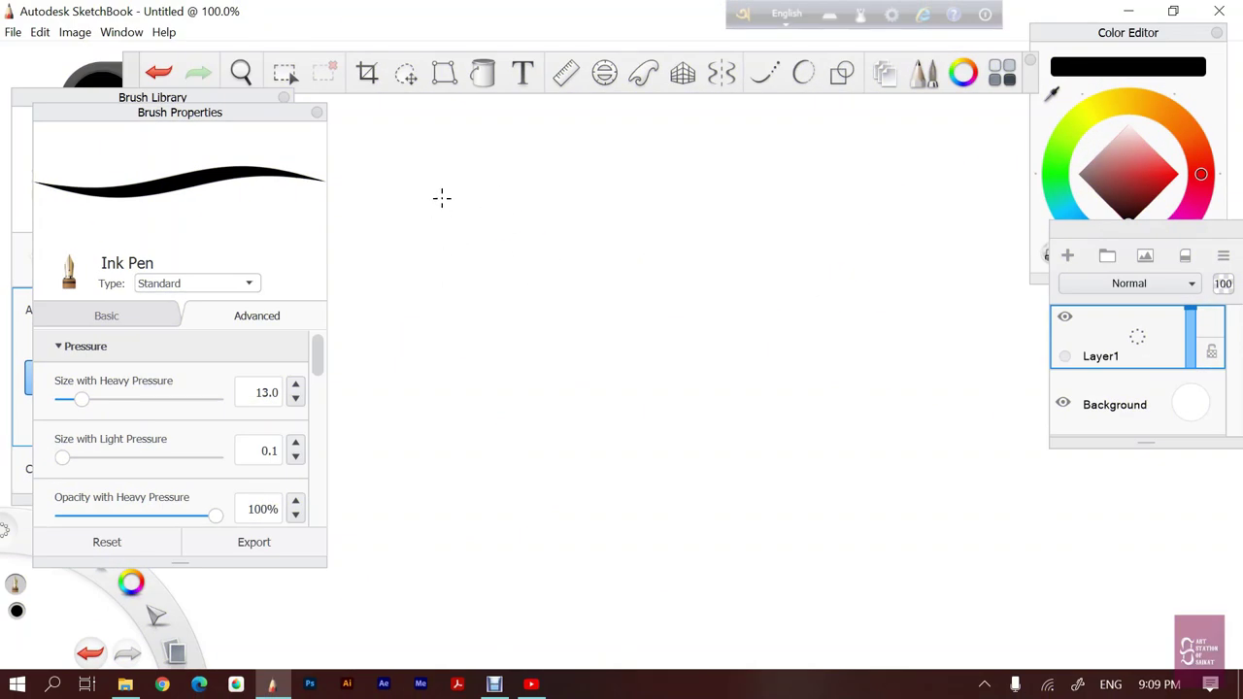
# Handwrite 'Hello! Welcome to my Channel!' across the canvas
pyautogui.moveTo(398, 194); pyautogui.dragTo(420, 297)
pyautogui.moveTo(432, 180)
pyautogui.mouseDown()
pyautogui.moveTo(455, 277)
pyautogui.moveTo(439, 232)
pyautogui.moveTo(482, 185)
pyautogui.mouseUp()
pyautogui.moveTo(497, 255)
pyautogui.mouseDown()
pyautogui.moveTo(535, 161)
pyautogui.moveTo(550, 190)
pyautogui.moveTo(584, 209)
pyautogui.mouseUp()
pyautogui.moveTo(370, 347)
pyautogui.mouseDown()
pyautogui.moveTo(392, 374)
pyautogui.moveTo(412, 322)
pyautogui.mouseUp()
pyautogui.moveTo(427, 399)
pyautogui.mouseDown()
pyautogui.moveTo(456, 330)
pyautogui.moveTo(520, 351)
pyautogui.moveTo(539, 309)
pyautogui.moveTo(614, 287)
pyautogui.mouseUp()
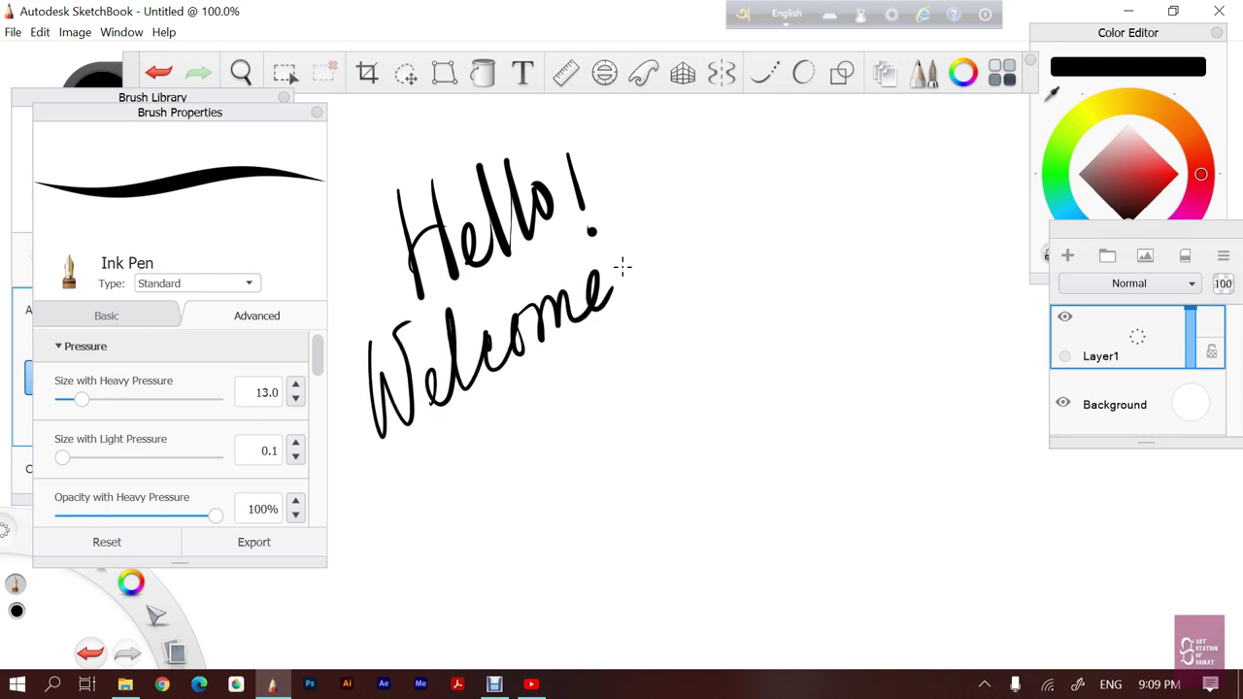
pyautogui.moveTo(643, 195); pyautogui.dragTo(655, 299)
pyautogui.moveTo(631, 274)
pyautogui.mouseDown()
pyautogui.moveTo(676, 243)
pyautogui.moveTo(691, 262)
pyautogui.mouseUp()
pyautogui.moveTo(715, 219)
pyautogui.mouseDown()
pyautogui.moveTo(739, 243)
pyautogui.moveTo(794, 177)
pyautogui.moveTo(823, 198)
pyautogui.mouseUp()
pyautogui.moveTo(483, 442); pyautogui.dragTo(505, 515)
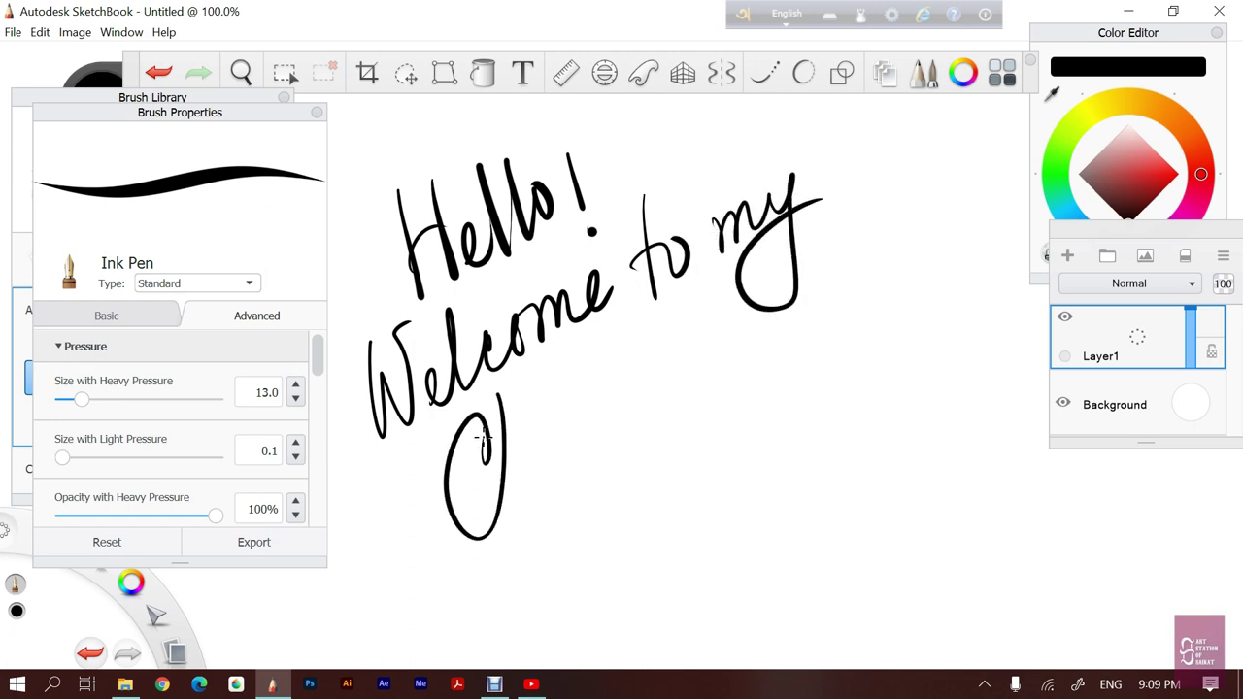
pyautogui.moveTo(497, 391); pyautogui.dragTo(540, 502)
pyautogui.moveTo(561, 427)
pyautogui.mouseDown()
pyautogui.moveTo(565, 490)
pyautogui.moveTo(608, 396)
pyautogui.mouseUp()
pyautogui.moveTo(602, 448); pyautogui.dragTo(637, 382)
pyautogui.moveTo(629, 432)
pyautogui.mouseDown()
pyautogui.moveTo(705, 313)
pyautogui.moveTo(725, 318)
pyautogui.moveTo(738, 387)
pyautogui.mouseUp()
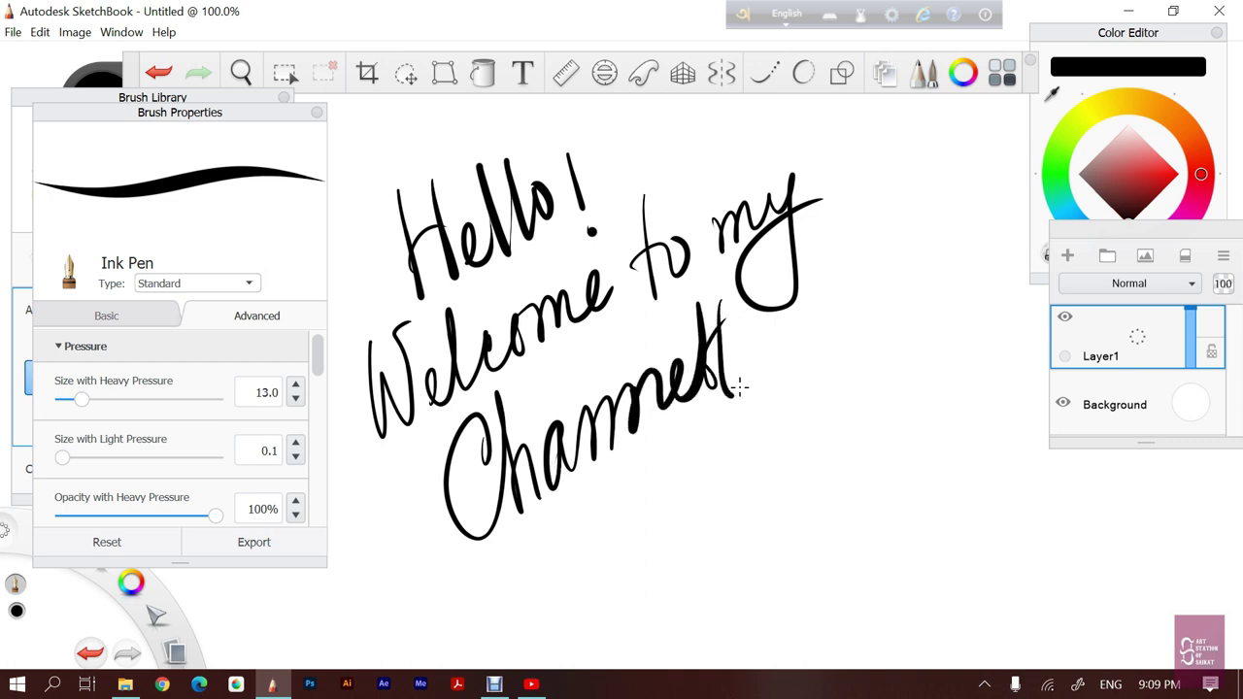
# Clear the layer and write 'This gonna be my very'
pyautogui.click(1185, 254)
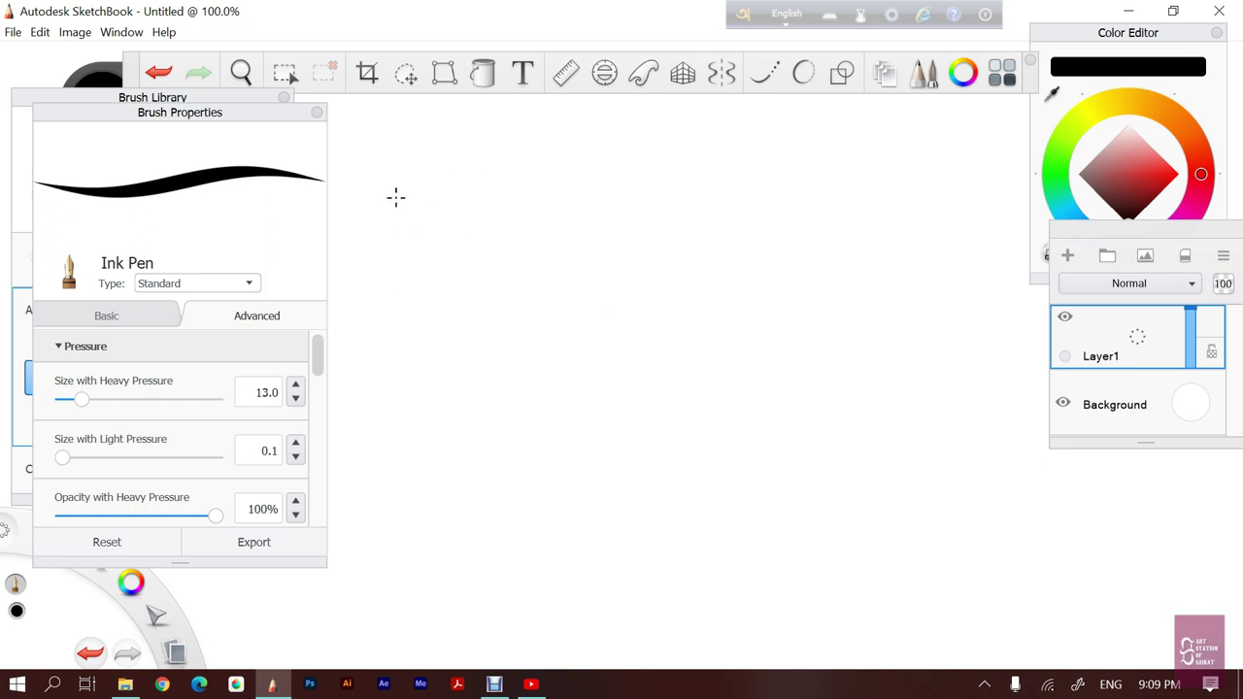
pyautogui.moveTo(365, 191)
pyautogui.mouseDown()
pyautogui.moveTo(444, 163)
pyautogui.moveTo(419, 289)
pyautogui.mouseUp()
pyautogui.moveTo(433, 184)
pyautogui.mouseDown()
pyautogui.moveTo(457, 258)
pyautogui.moveTo(503, 194)
pyautogui.moveTo(514, 238)
pyautogui.mouseUp()
pyautogui.moveTo(466, 178); pyautogui.dragTo(468, 188)
pyautogui.moveTo(562, 175)
pyautogui.mouseDown()
pyautogui.moveTo(573, 177)
pyautogui.moveTo(548, 212)
pyautogui.moveTo(706, 124)
pyautogui.moveTo(744, 144)
pyautogui.mouseUp()
pyautogui.moveTo(422, 324)
pyautogui.mouseDown()
pyautogui.moveTo(432, 405)
pyautogui.moveTo(464, 360)
pyautogui.moveTo(497, 367)
pyautogui.mouseUp()
pyautogui.moveTo(524, 320)
pyautogui.mouseDown()
pyautogui.moveTo(557, 330)
pyautogui.moveTo(614, 290)
pyautogui.moveTo(638, 327)
pyautogui.mouseUp()
pyautogui.moveTo(675, 230)
pyautogui.mouseDown()
pyautogui.moveTo(744, 221)
pyautogui.moveTo(804, 183)
pyautogui.moveTo(813, 218)
pyautogui.mouseUp()
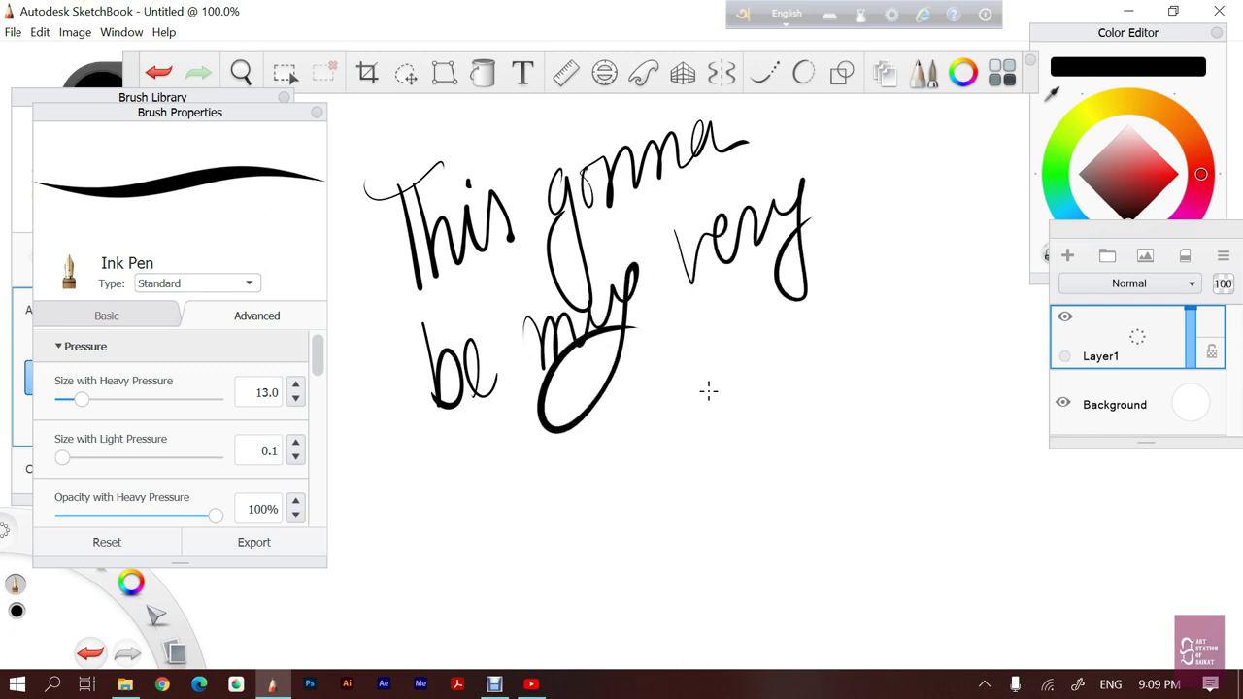
# Write 'First Work Flow!' below to finish the sentence
pyautogui.moveTo(462, 471); pyautogui.dragTo(486, 556)
pyautogui.moveTo(468, 474); pyautogui.dragTo(521, 437)
pyautogui.moveTo(474, 515); pyautogui.dragTo(501, 497)
pyautogui.moveTo(503, 492)
pyautogui.mouseDown()
pyautogui.moveTo(521, 532)
pyautogui.moveTo(558, 449)
pyautogui.moveTo(579, 501)
pyautogui.mouseUp()
pyautogui.moveTo(588, 427); pyautogui.dragTo(603, 490)
pyautogui.moveTo(567, 460); pyautogui.dragTo(577, 454)
pyautogui.moveTo(643, 384)
pyautogui.mouseDown()
pyautogui.moveTo(660, 398)
pyautogui.moveTo(686, 360)
pyautogui.moveTo(735, 356)
pyautogui.mouseUp()
pyautogui.moveTo(748, 316)
pyautogui.mouseDown()
pyautogui.moveTo(736, 408)
pyautogui.moveTo(794, 381)
pyautogui.mouseUp()
pyautogui.moveTo(796, 307)
pyautogui.mouseDown()
pyautogui.moveTo(791, 367)
pyautogui.moveTo(833, 288)
pyautogui.mouseUp()
pyautogui.moveTo(845, 280); pyautogui.dragTo(832, 353)
pyautogui.moveTo(847, 311)
pyautogui.mouseDown()
pyautogui.moveTo(908, 251)
pyautogui.moveTo(884, 233)
pyautogui.mouseUp()
pyautogui.moveTo(929, 233); pyautogui.dragTo(928, 297)
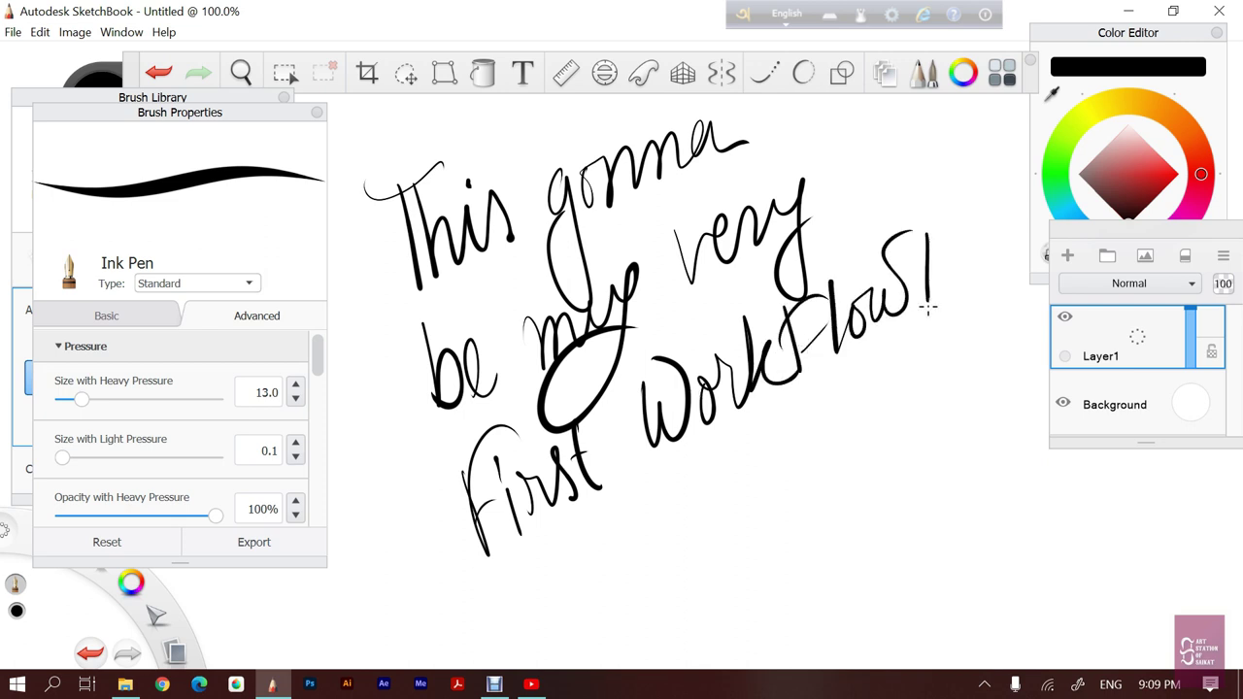
# Clear the layer and write 'So let's Start!'
pyautogui.click(1185, 254)
pyautogui.moveTo(420, 239)
pyautogui.mouseDown()
pyautogui.moveTo(456, 178)
pyautogui.moveTo(405, 296)
pyautogui.mouseUp()
pyautogui.moveTo(485, 236); pyautogui.dragTo(488, 231)
pyautogui.moveTo(531, 169); pyautogui.dragTo(557, 333)
pyautogui.moveTo(566, 282); pyautogui.dragTo(608, 274)
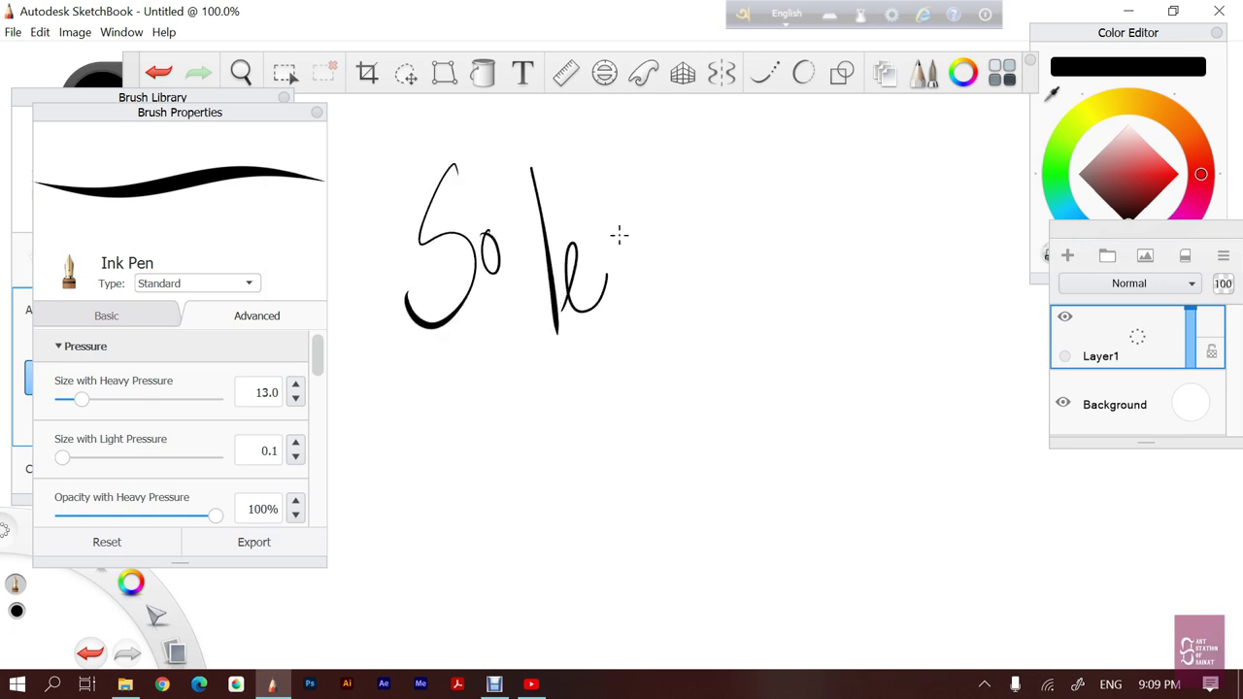
pyautogui.moveTo(597, 171); pyautogui.dragTo(629, 300)
pyautogui.moveTo(627, 177); pyautogui.dragTo(630, 199)
pyautogui.moveTo(666, 214); pyautogui.dragTo(649, 299)
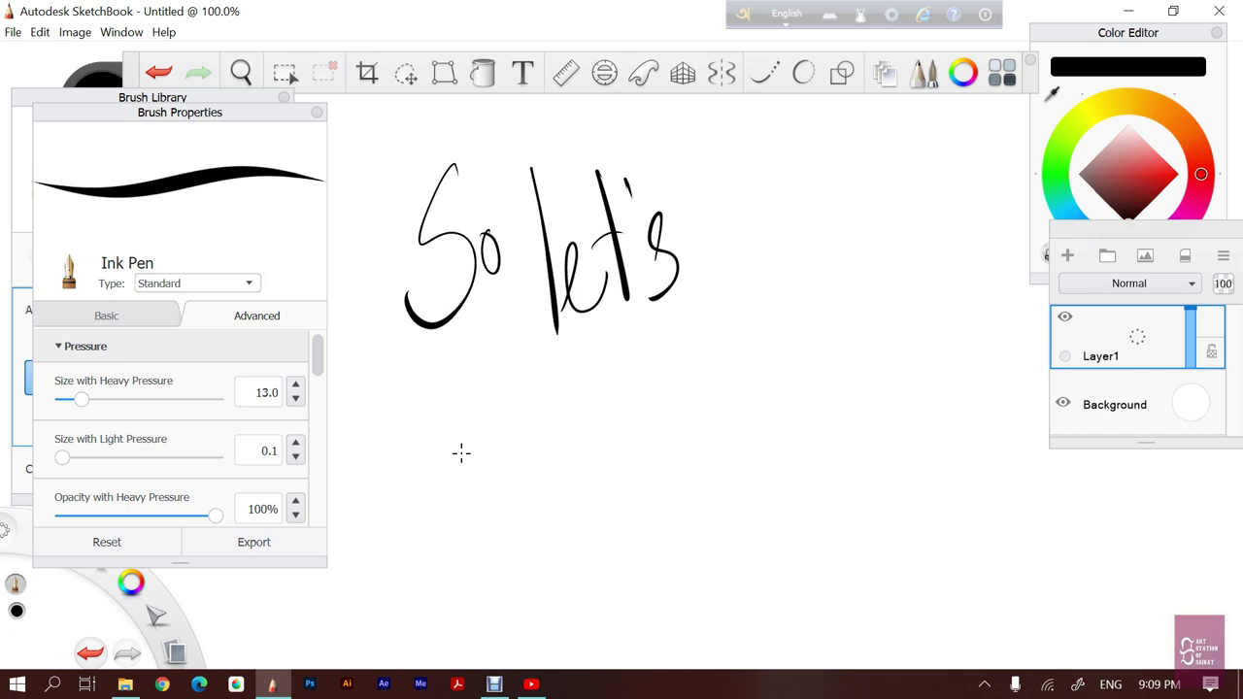
pyautogui.moveTo(472, 368)
pyautogui.mouseDown()
pyautogui.moveTo(501, 493)
pyautogui.moveTo(457, 471)
pyautogui.moveTo(411, 486)
pyautogui.mouseUp()
pyautogui.moveTo(489, 439); pyautogui.dragTo(552, 417)
pyautogui.moveTo(576, 350)
pyautogui.mouseDown()
pyautogui.moveTo(618, 442)
pyautogui.moveTo(639, 347)
pyautogui.mouseUp()
pyautogui.moveTo(692, 306); pyautogui.dragTo(717, 445)
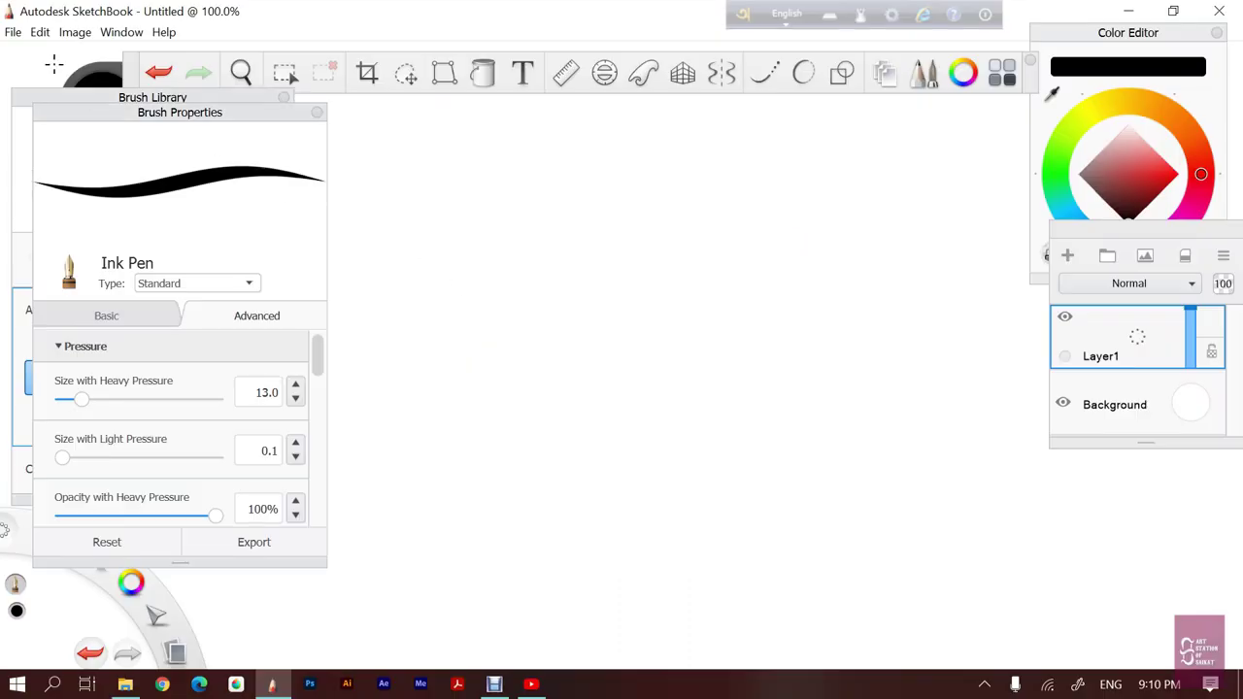
# Resize the canvas to 4 × 3 inches using Image > Canvas Size
pyautogui.click(75, 32)
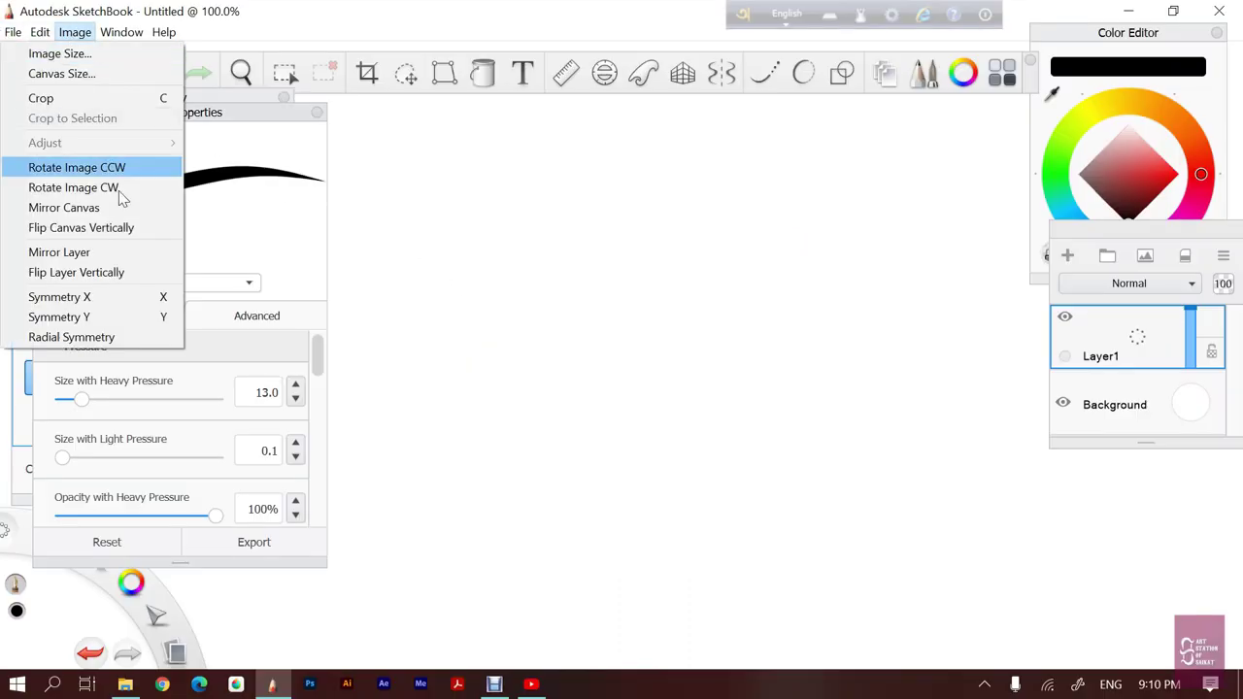
pyautogui.click(102, 74)
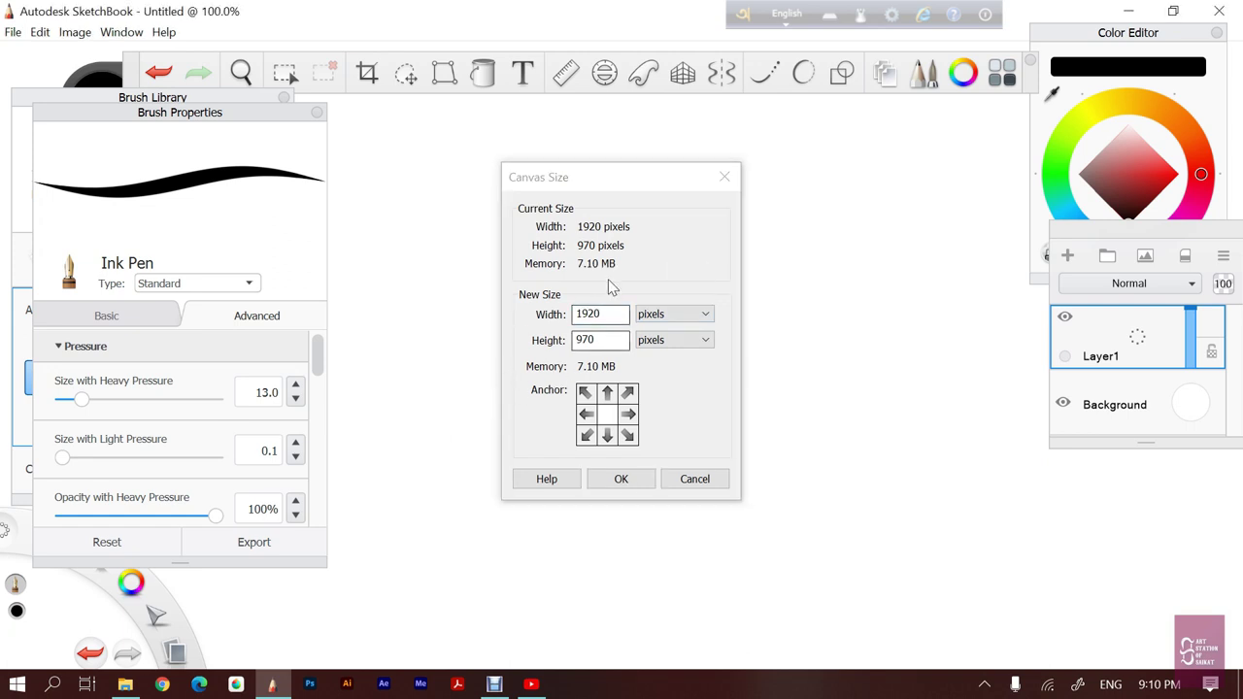
pyautogui.click(646, 321)
pyautogui.click(649, 356)
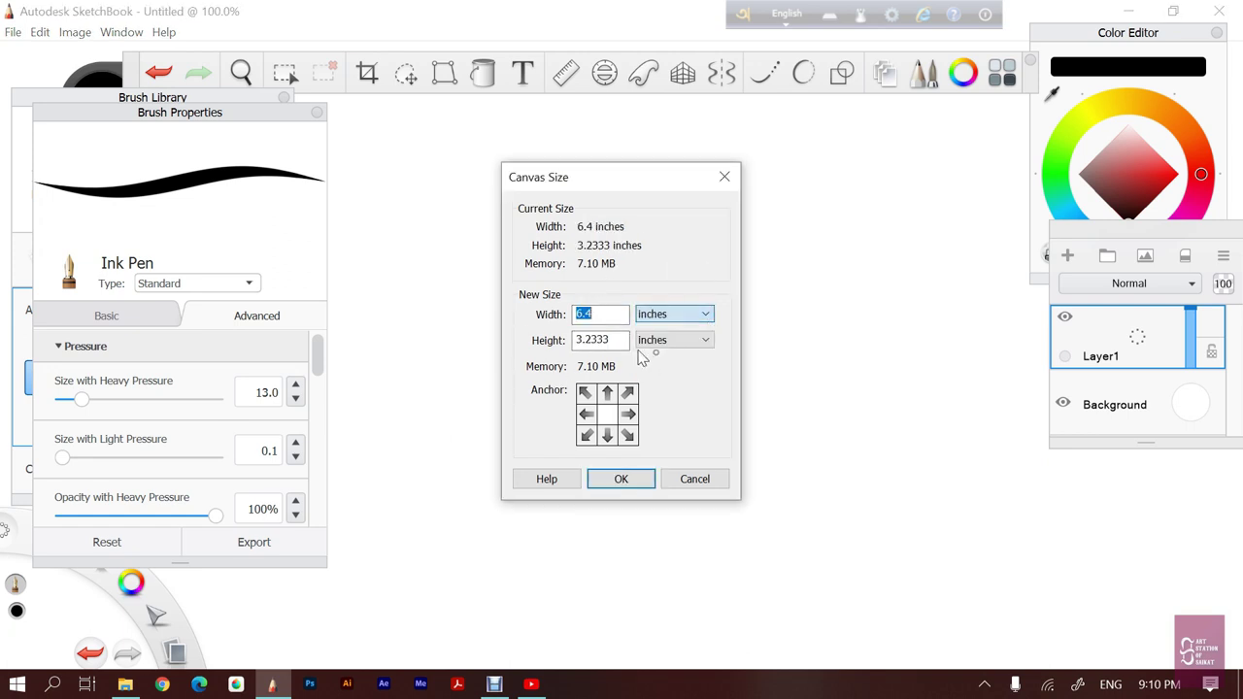
pyautogui.click(601, 314)
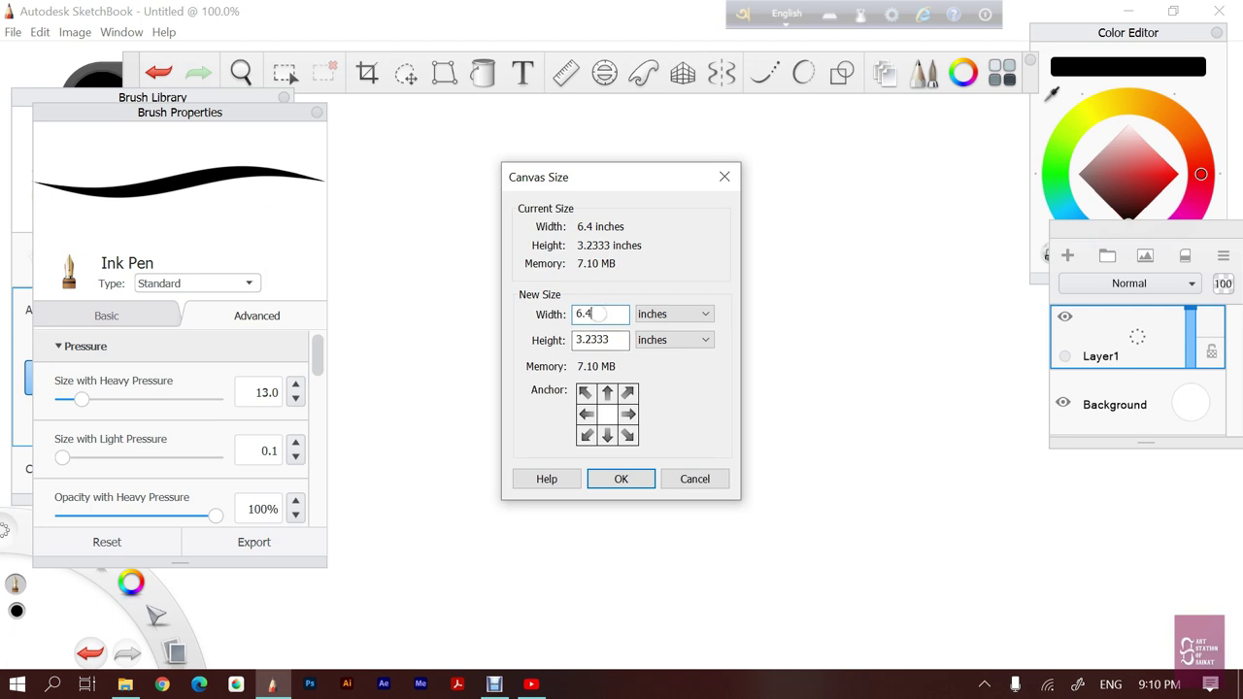
pyautogui.press('BackSpace')
pyautogui.press('BackSpace')
pyautogui.press('BackSpace')
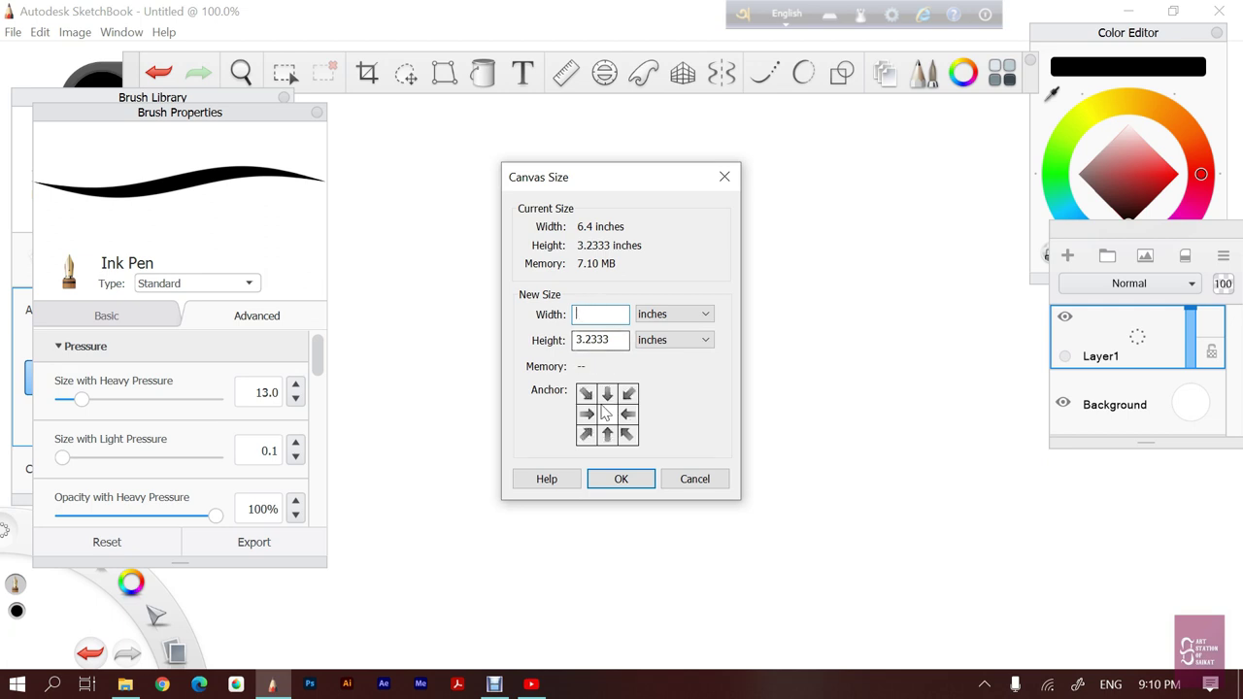
pyautogui.write('4')
pyautogui.click(608, 340)
pyautogui.press('BackSpace')
pyautogui.press('BackSpace')
pyautogui.press('BackSpace')
pyautogui.press('BackSpace')
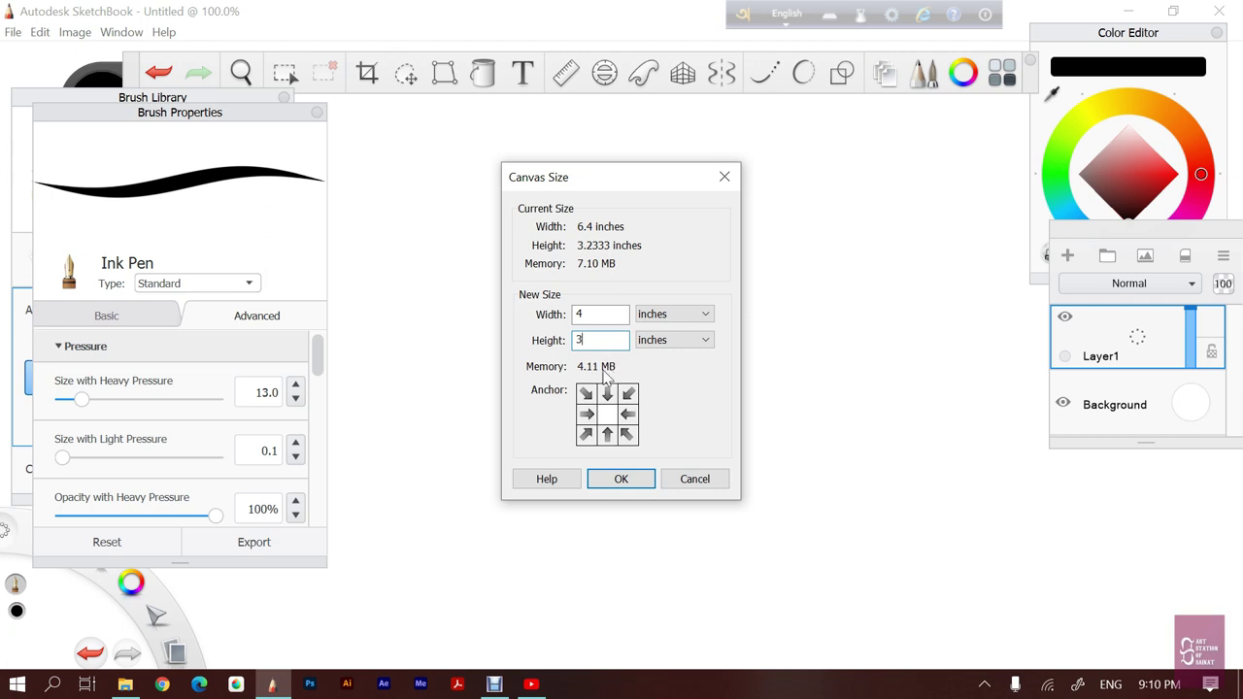
pyautogui.click(619, 478)
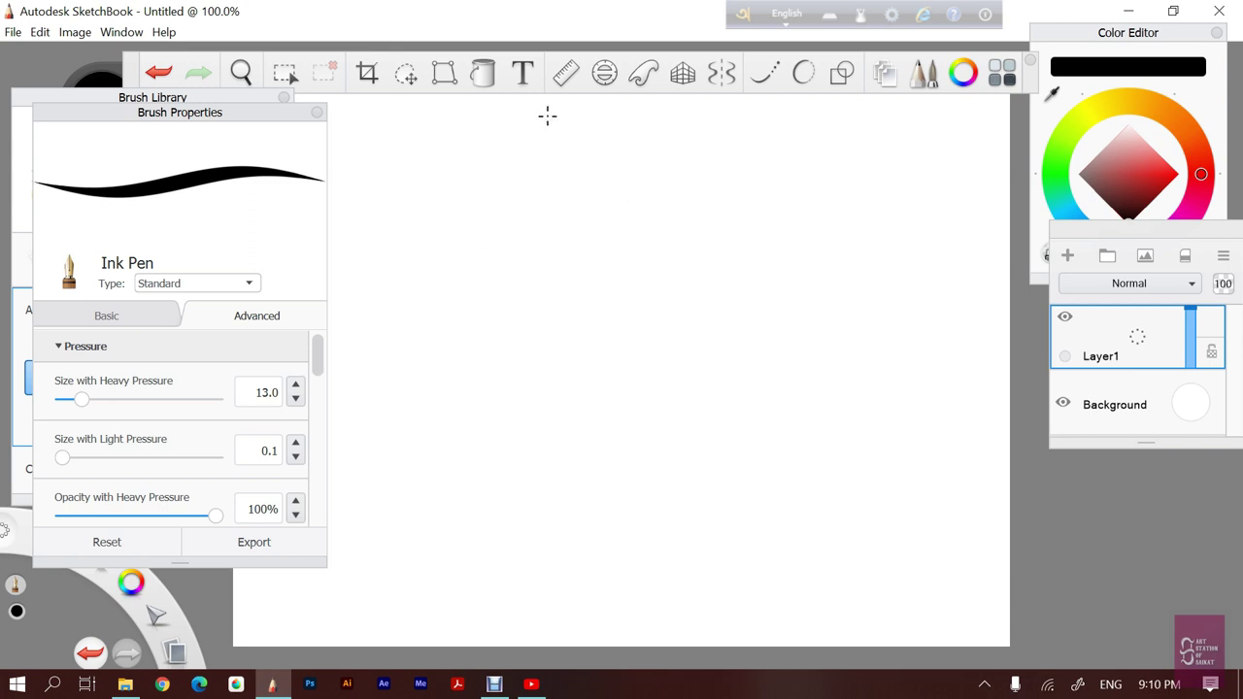
# Add an ellipse guide, round it into a circle and centre it
pyautogui.click(604, 73)
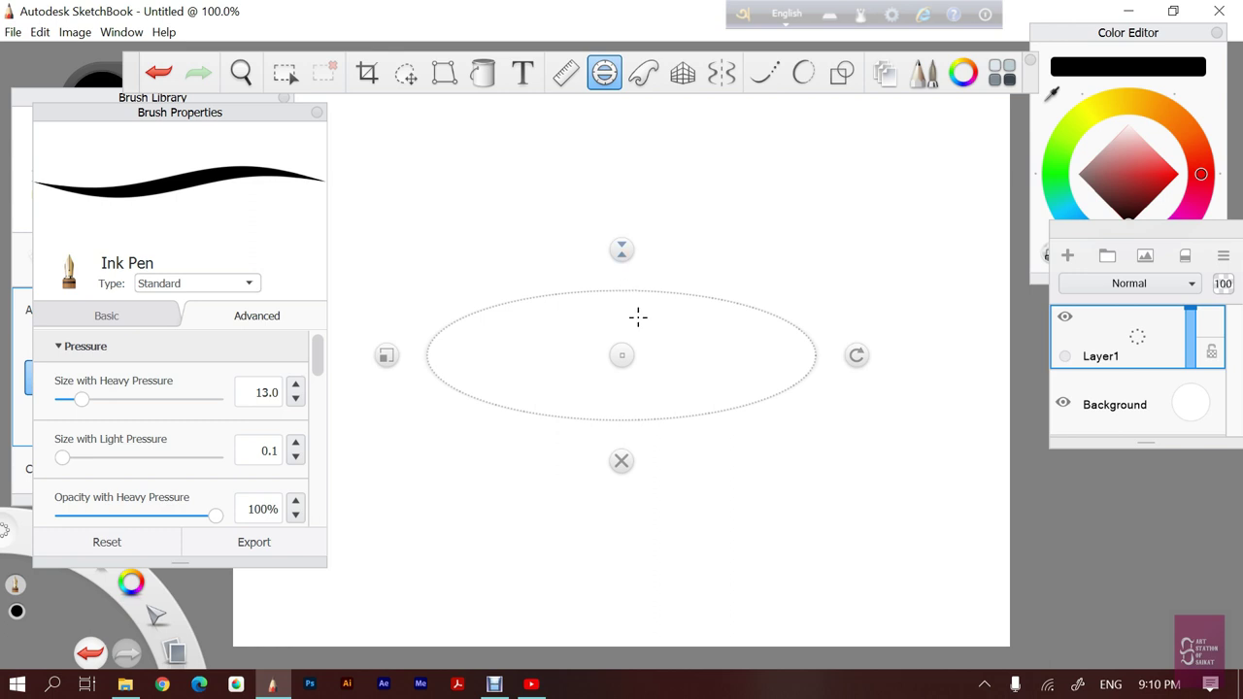
pyautogui.moveTo(622, 249); pyautogui.dragTo(623, 249)
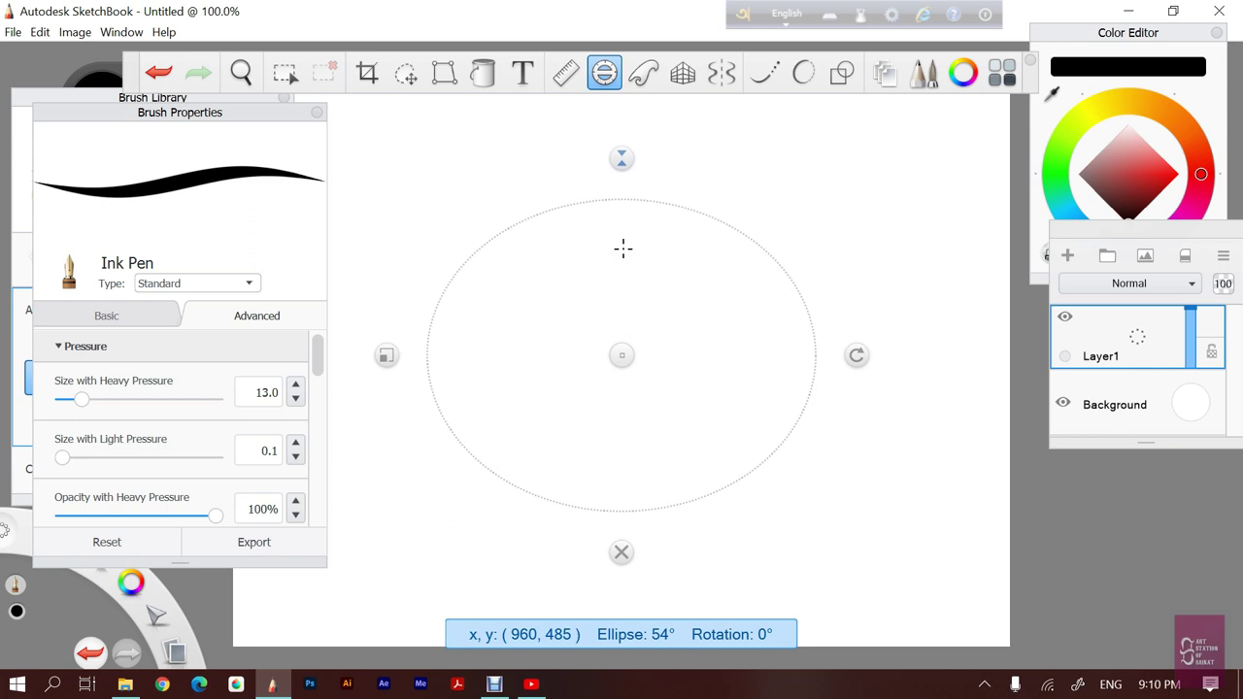
pyautogui.moveTo(624, 249); pyautogui.dragTo(621, 247)
pyautogui.moveTo(622, 149); pyautogui.dragTo(622, 143)
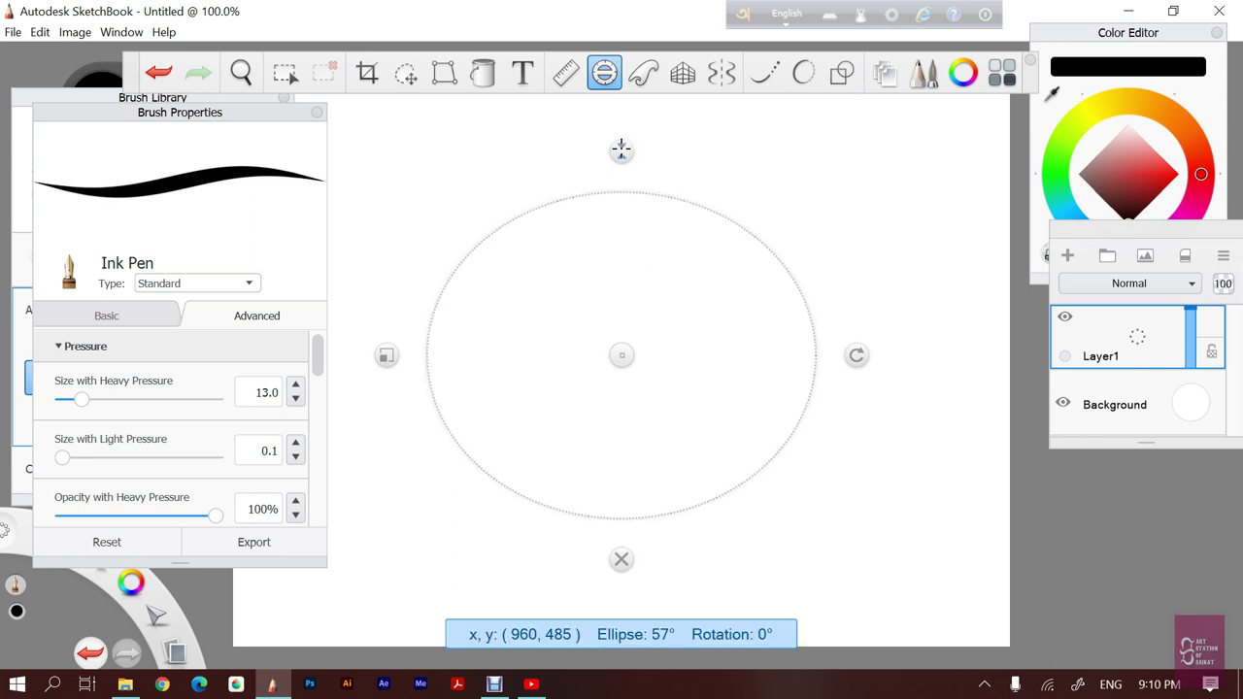
pyautogui.moveTo(621, 356); pyautogui.dragTo(621, 380)
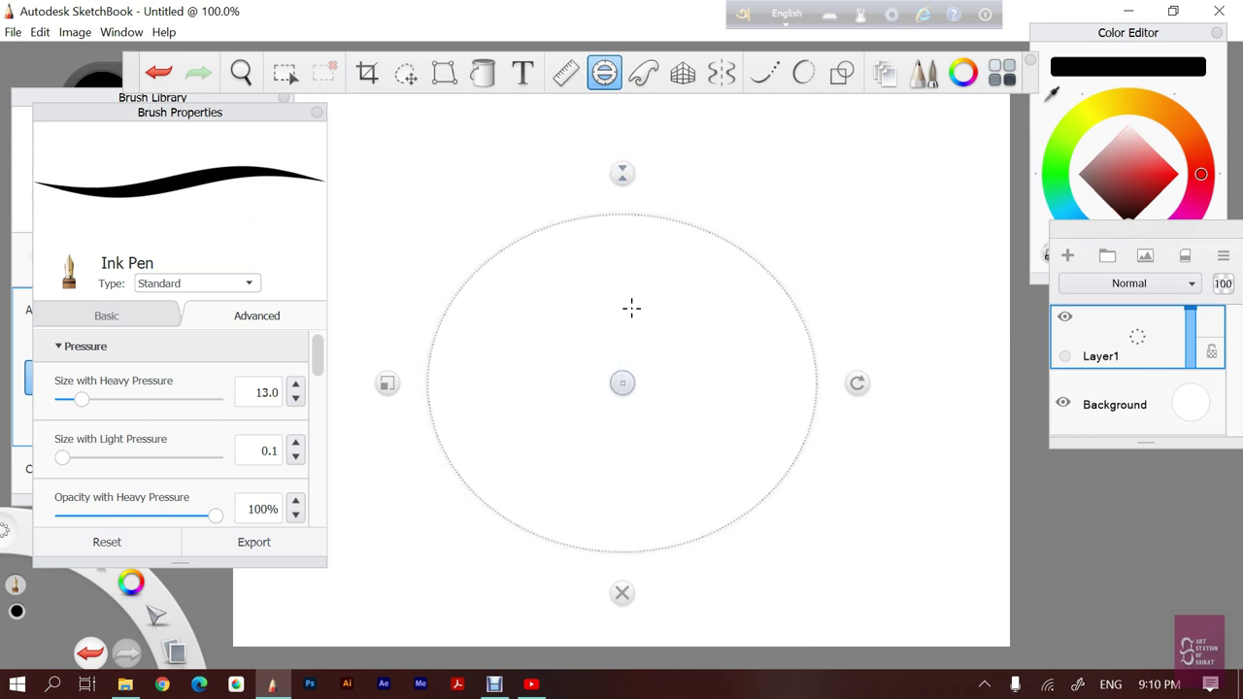
pyautogui.moveTo(624, 172); pyautogui.dragTo(625, 173)
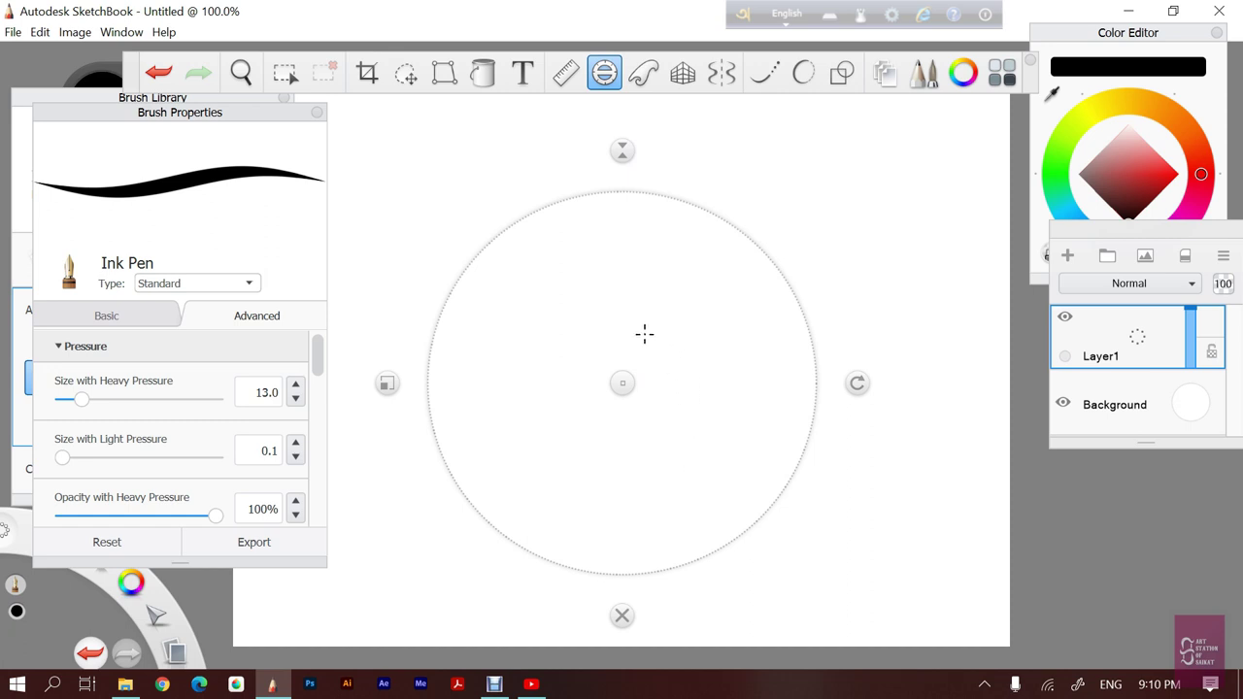
pyautogui.scroll(-3, 633, 353)
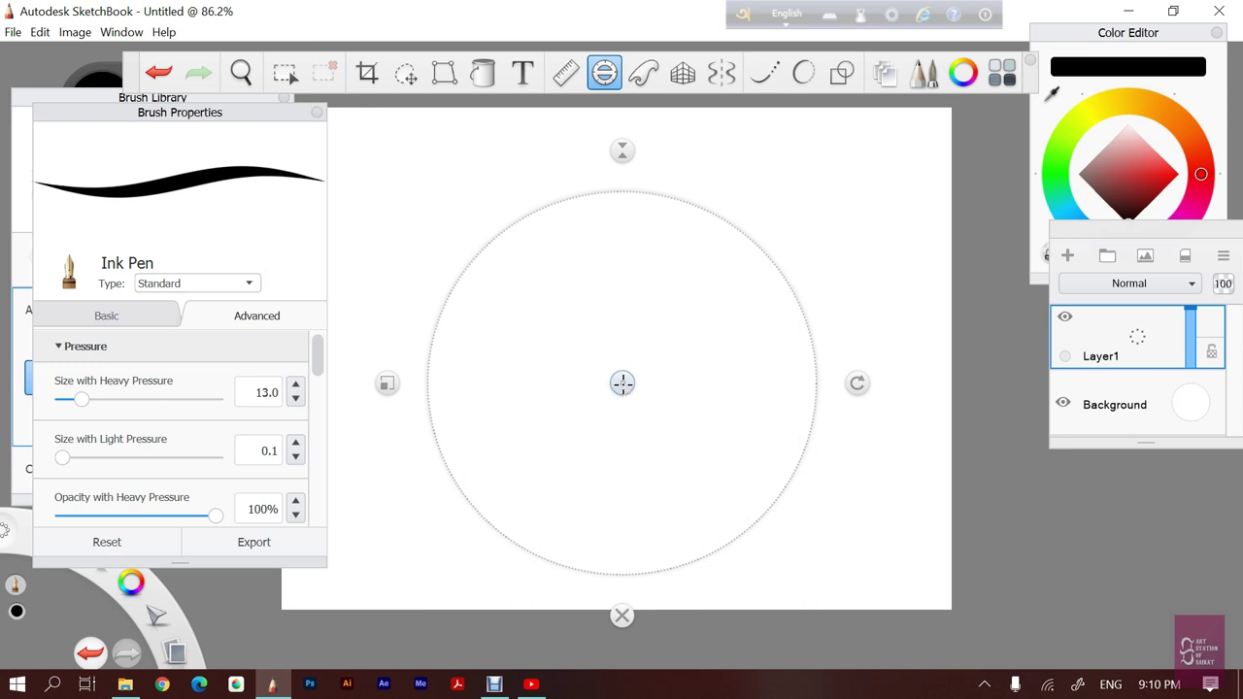
pyautogui.moveTo(623, 383); pyautogui.dragTo(610, 374)
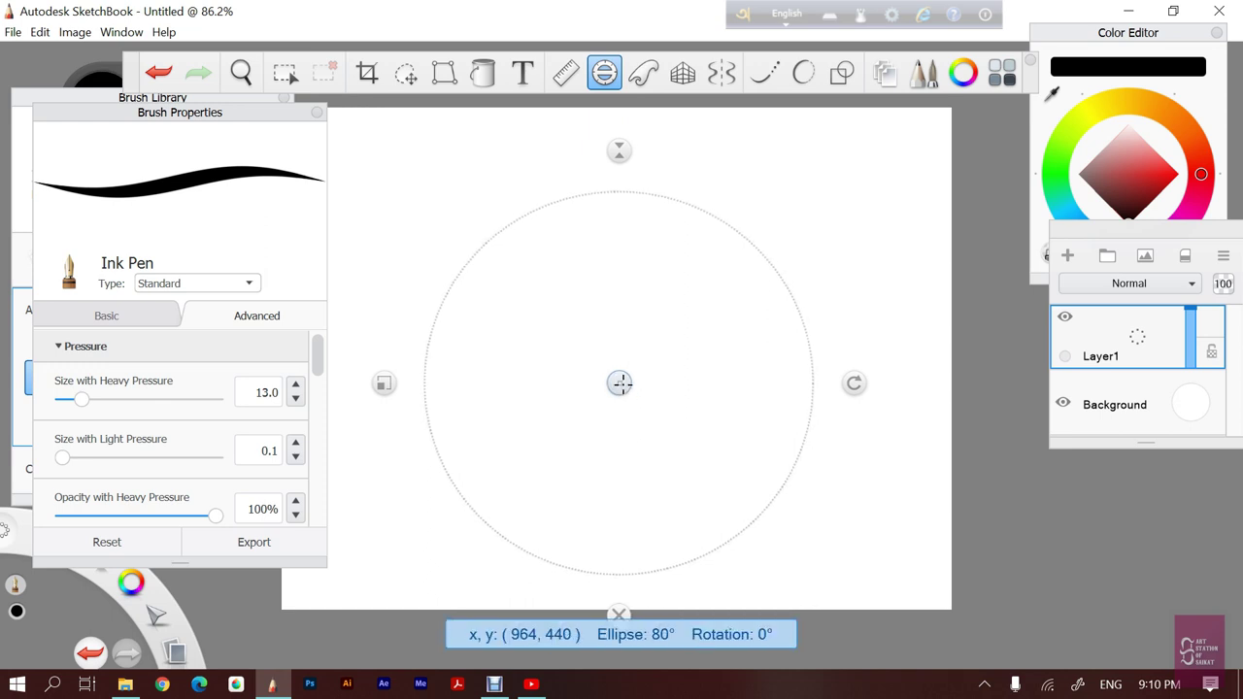
# Use X and Y symmetry axes to align the circle guide centrally, then turn symmetry off
pyautogui.click(723, 78)
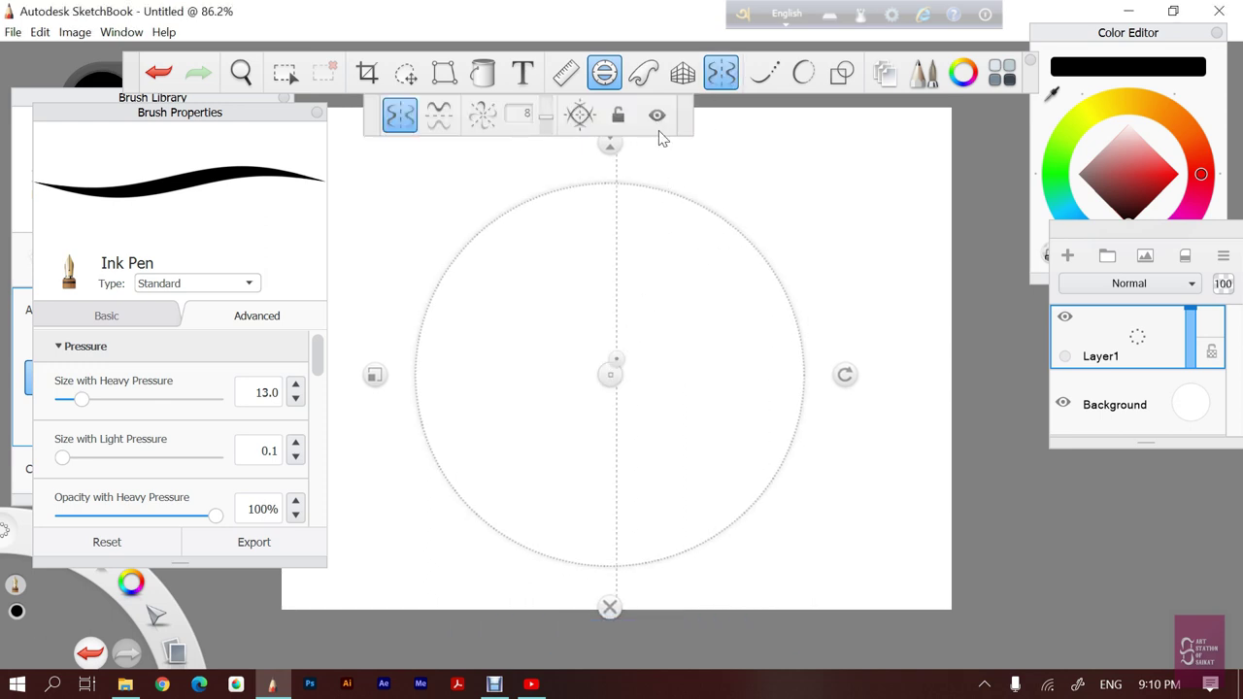
pyautogui.click(439, 115)
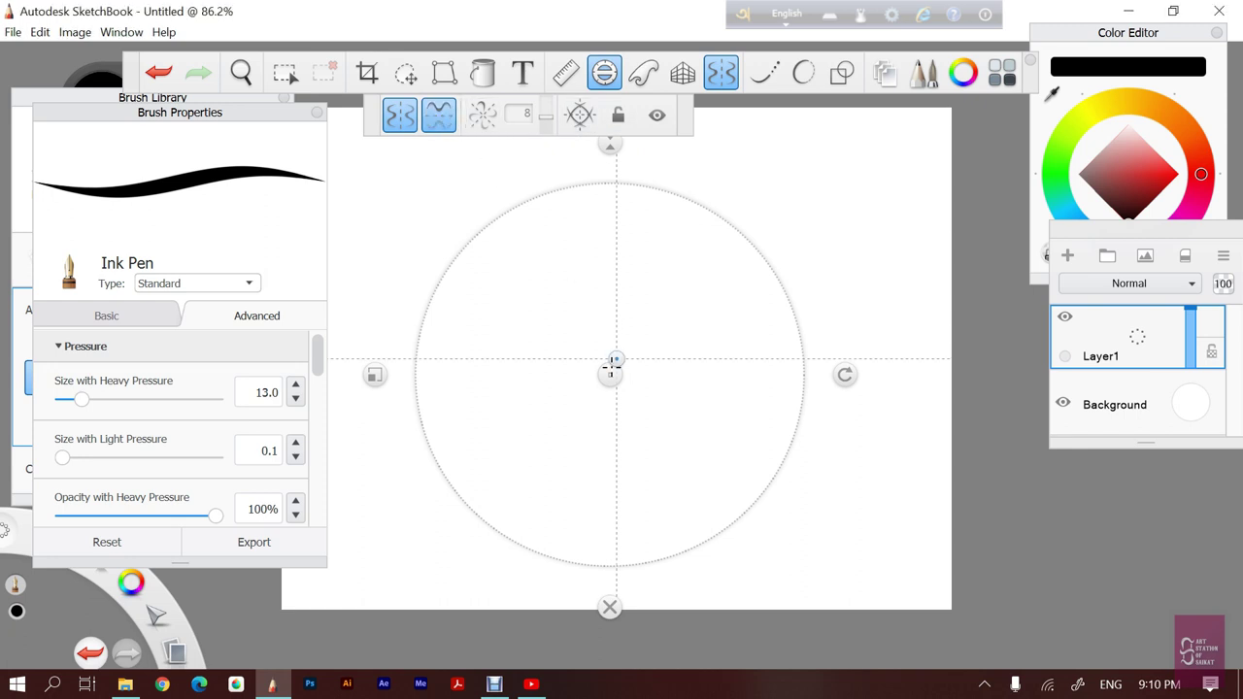
pyautogui.click(618, 115)
pyautogui.moveTo(614, 373); pyautogui.dragTo(611, 378)
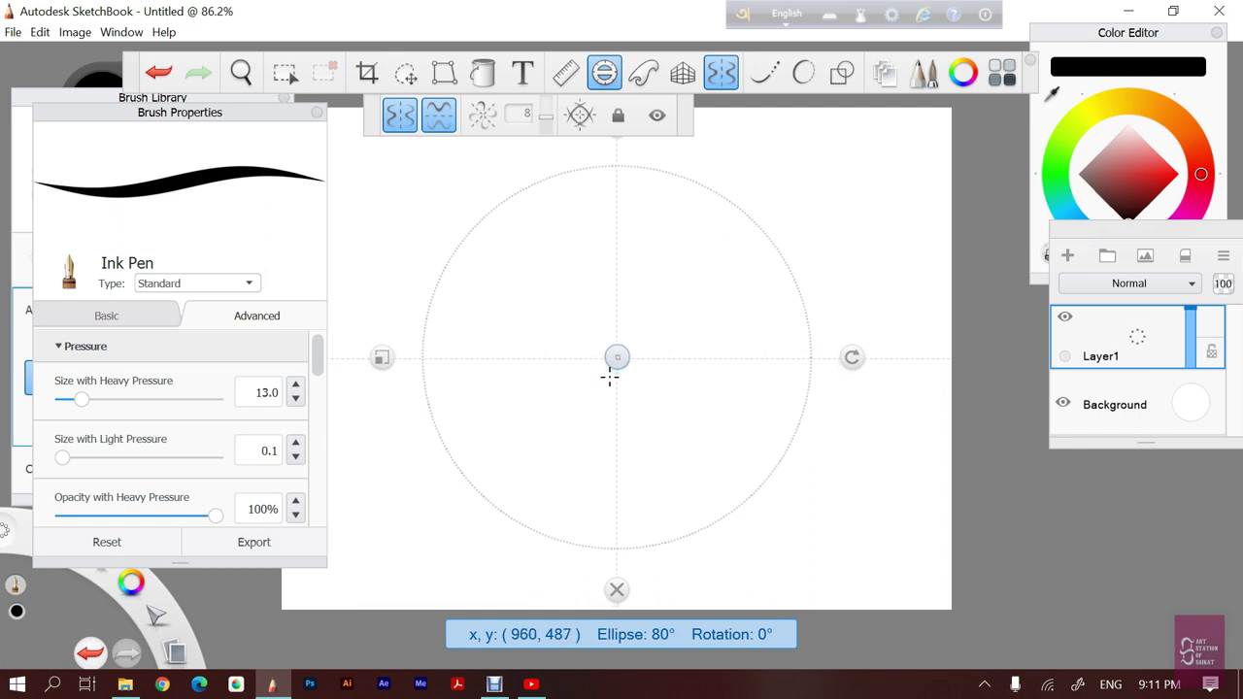
pyautogui.moveTo(610, 378); pyautogui.dragTo(610, 360)
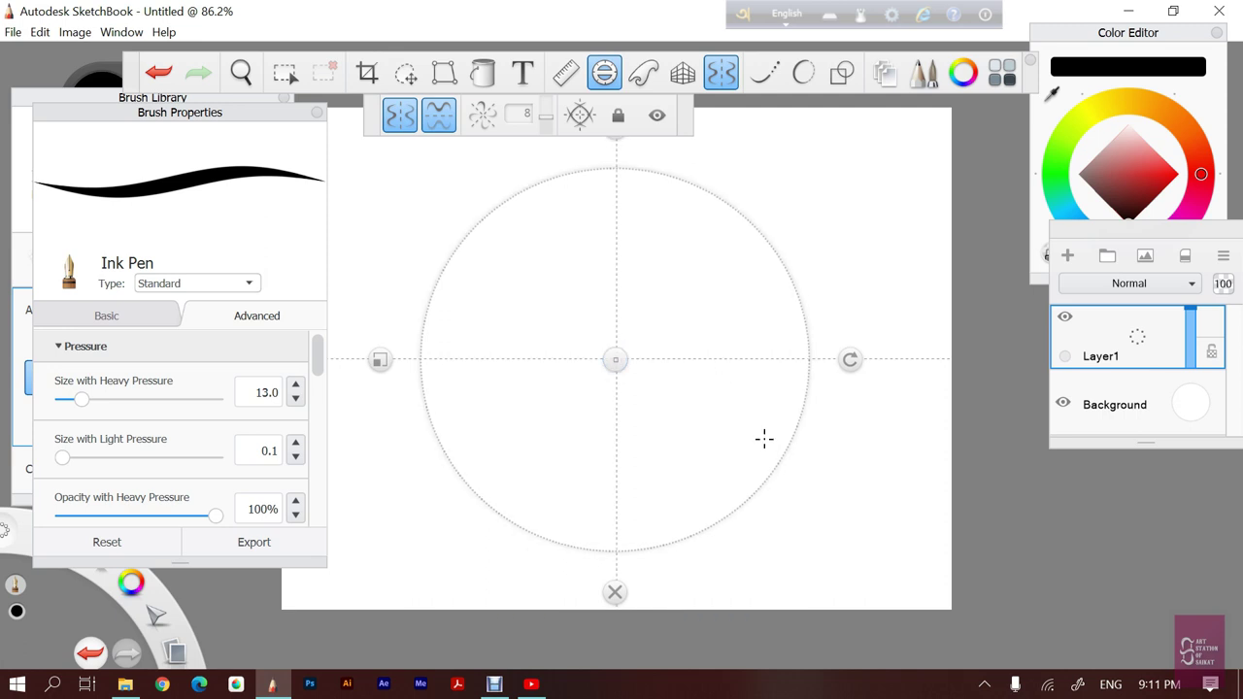
pyautogui.click(729, 74)
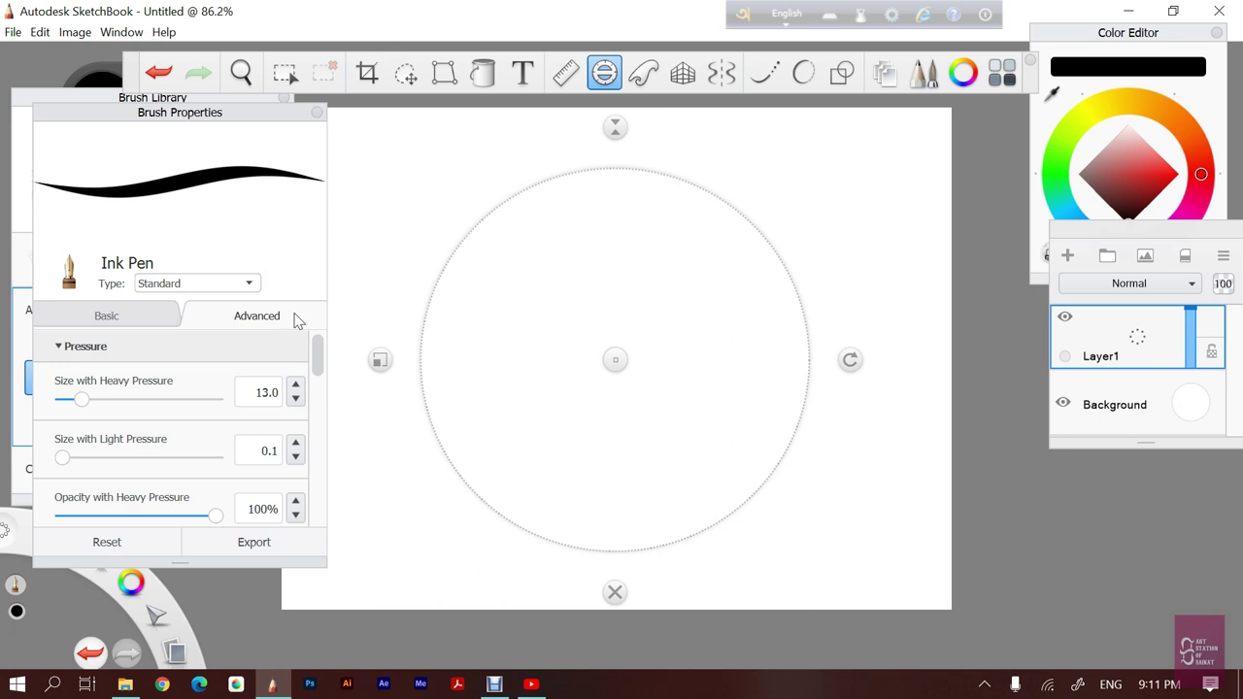
# Set both Ink Pen pressure sizes to 4.0, ink the circle along the guide, and remove the guide
pyautogui.moveTo(86, 404); pyautogui.dragTo(69, 405)
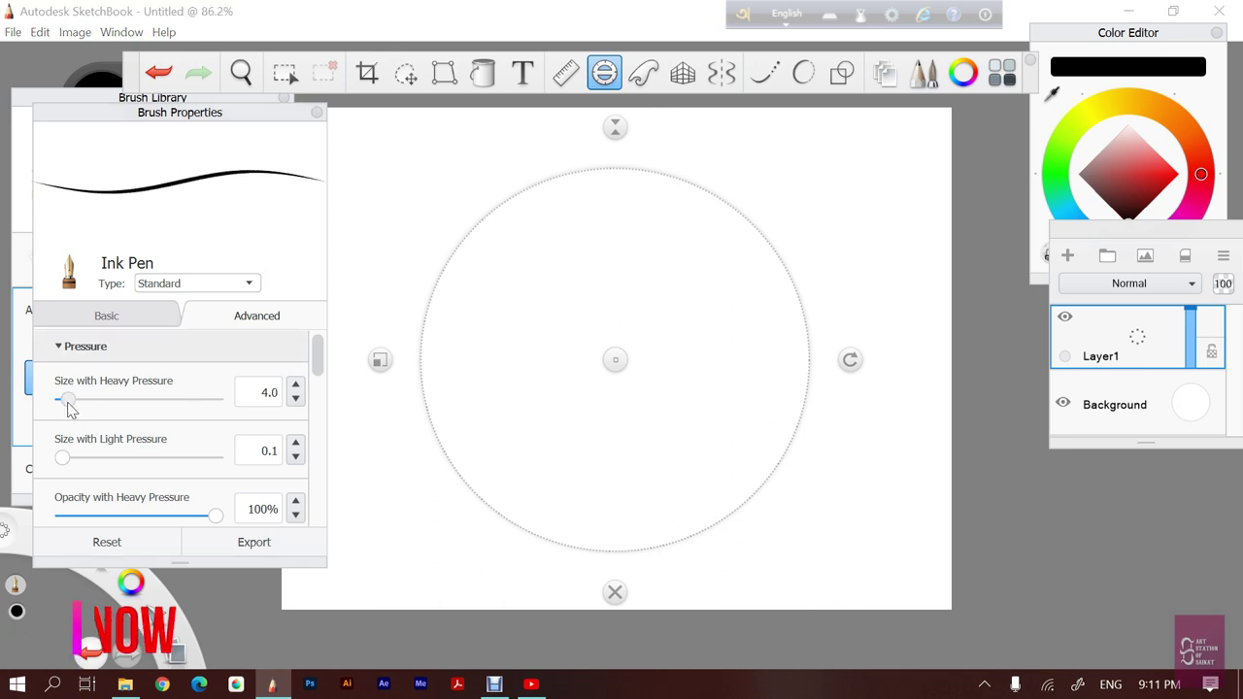
pyautogui.moveTo(69, 459); pyautogui.dragTo(66, 463)
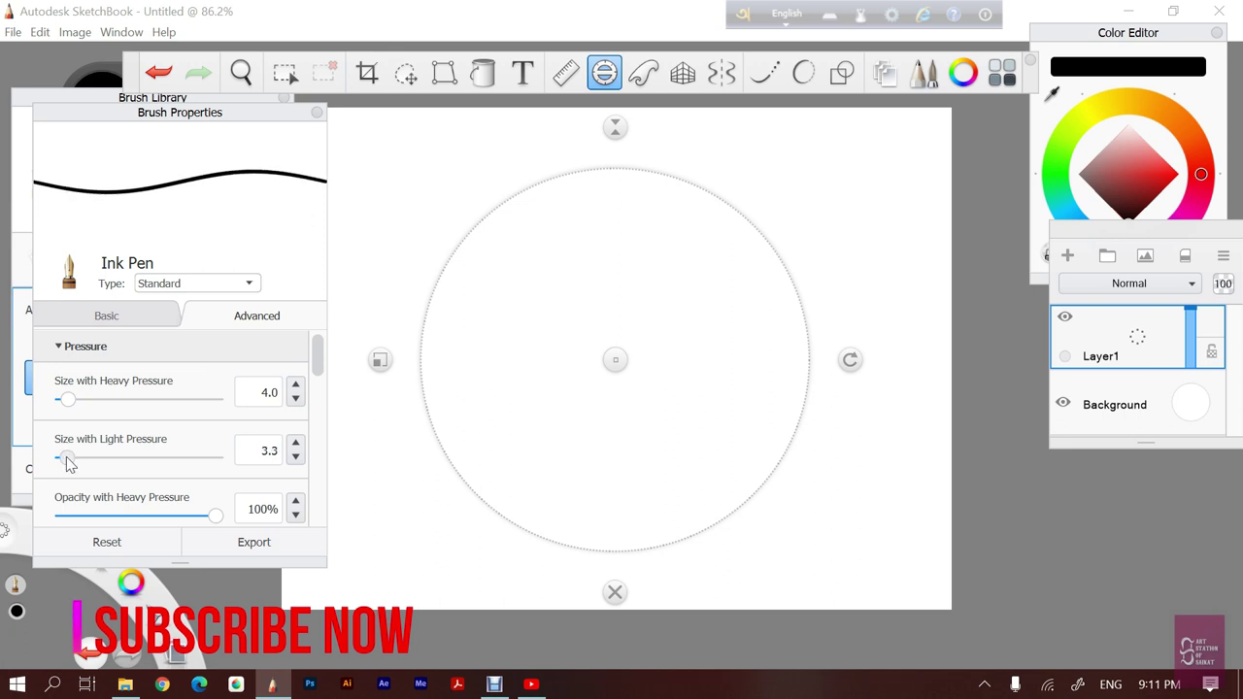
pyautogui.moveTo(520, 192); pyautogui.dragTo(423, 592)
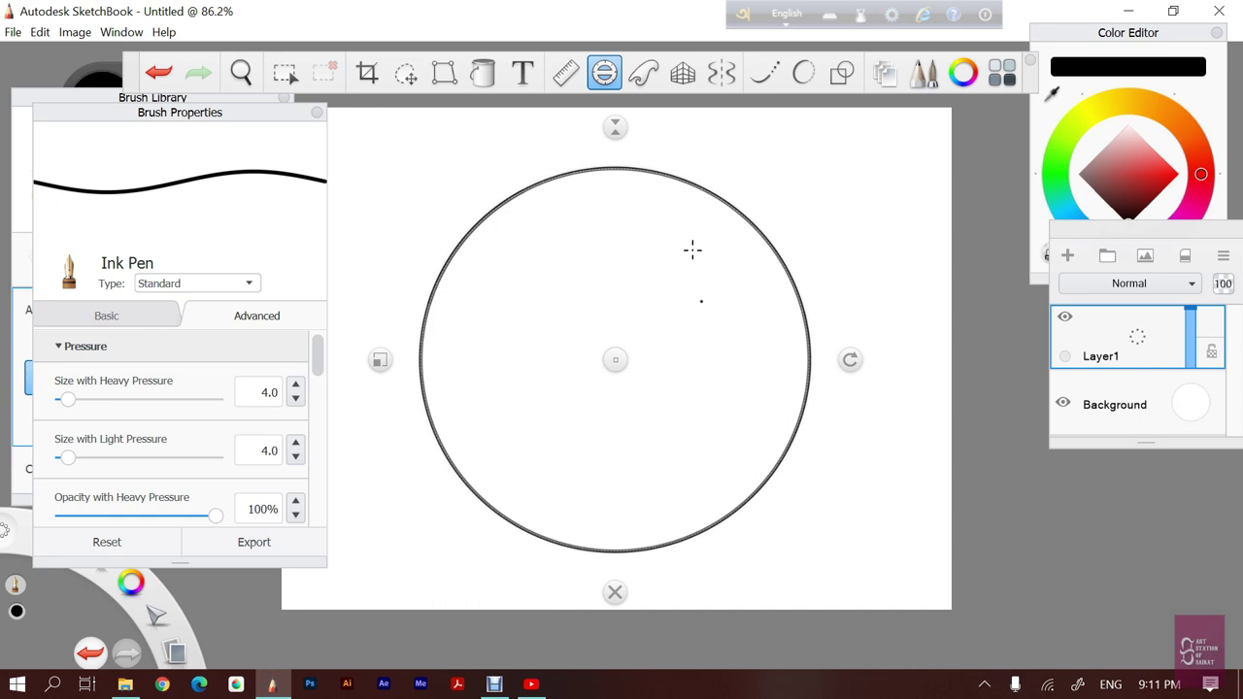
pyautogui.click(614, 593)
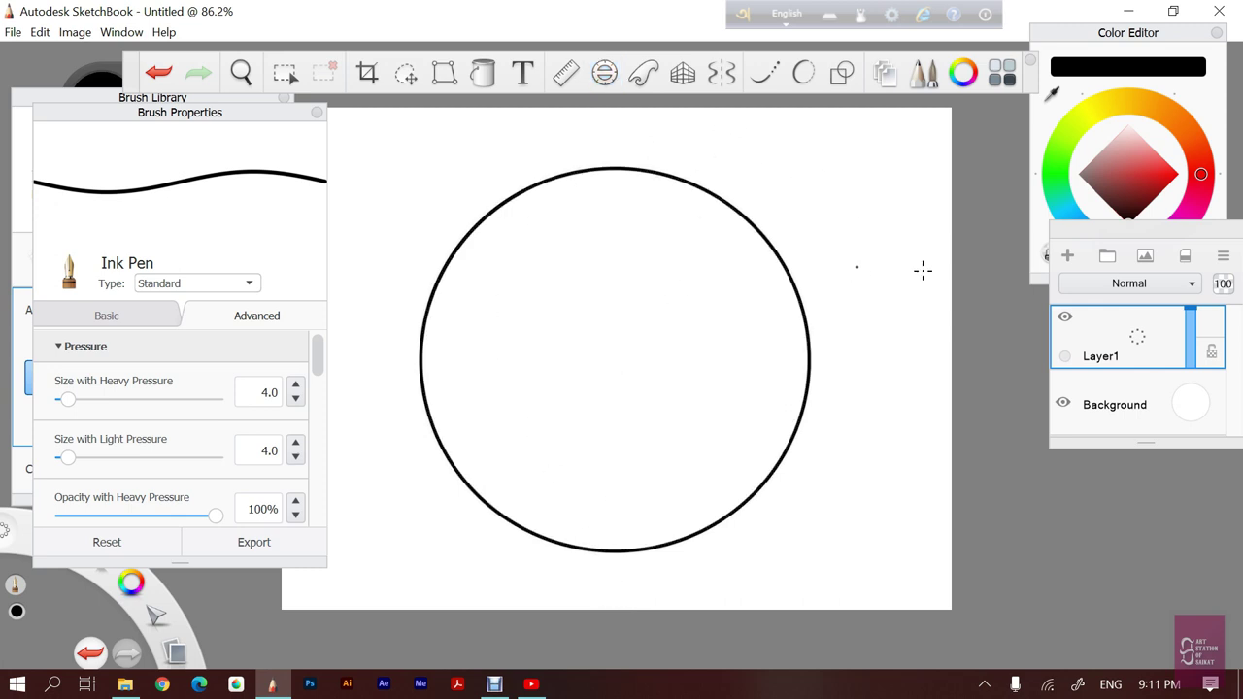
# Add Layer2, turn on mirror symmetry, and set light-pressure size to 0.1
pyautogui.click(1068, 254)
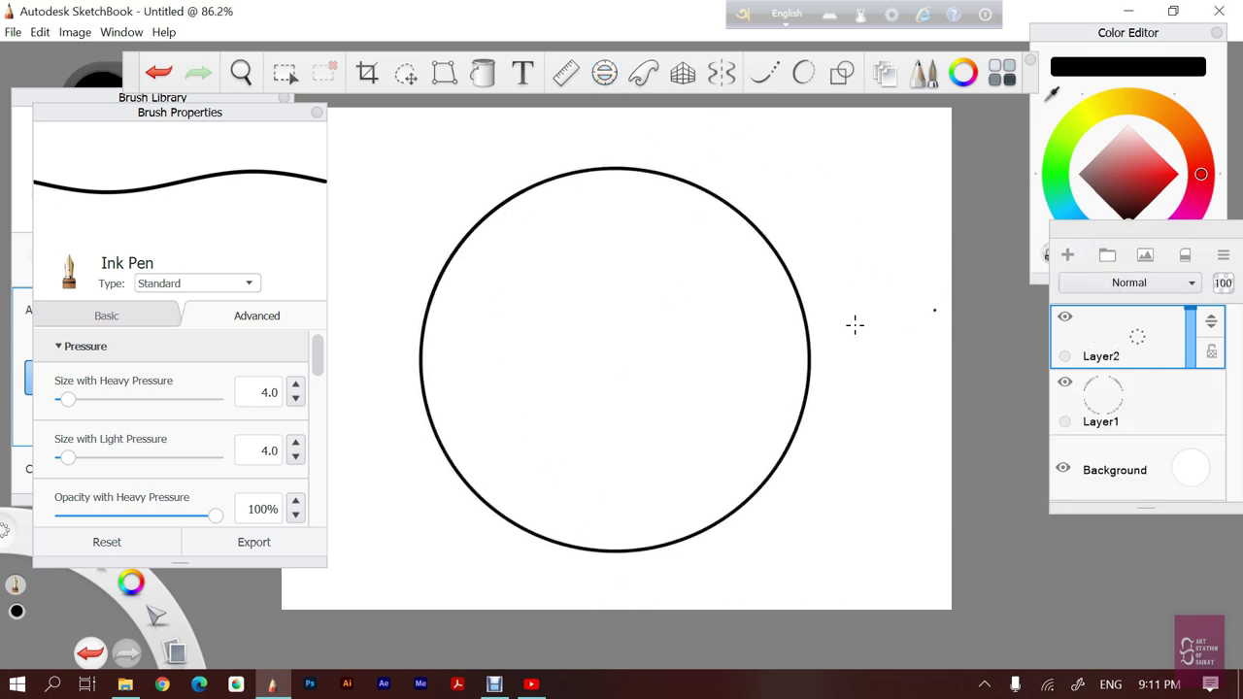
pyautogui.click(721, 72)
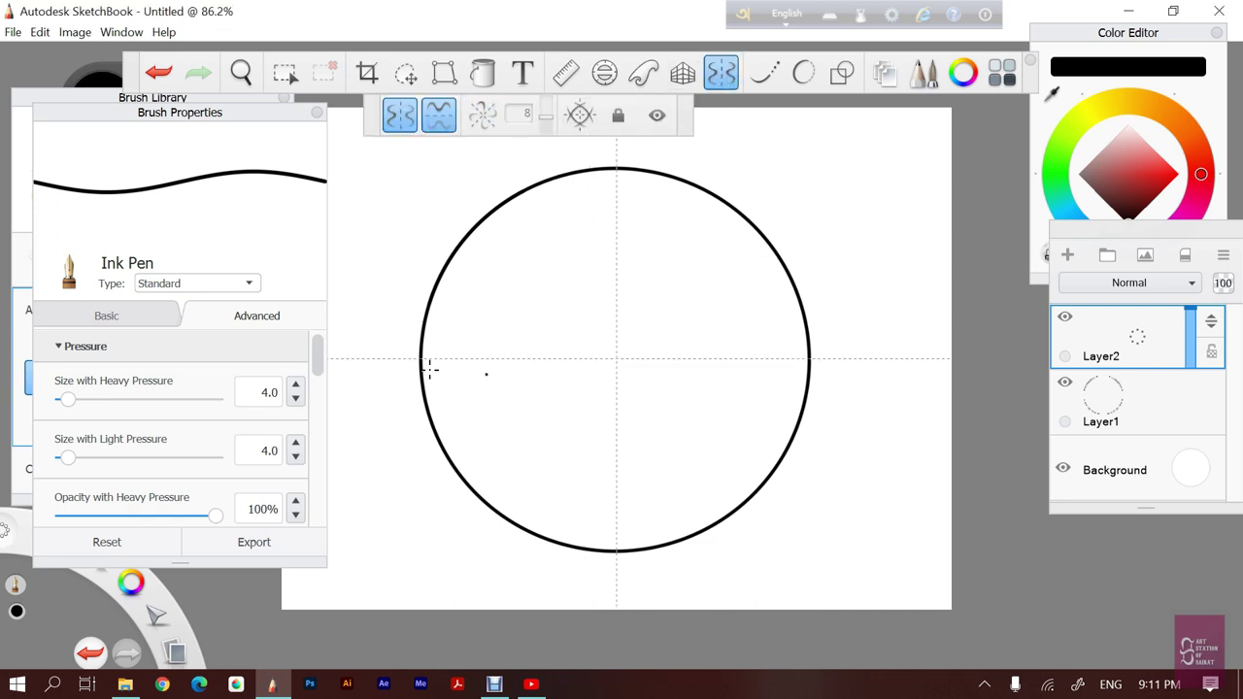
pyautogui.moveTo(74, 463); pyautogui.dragTo(58, 460)
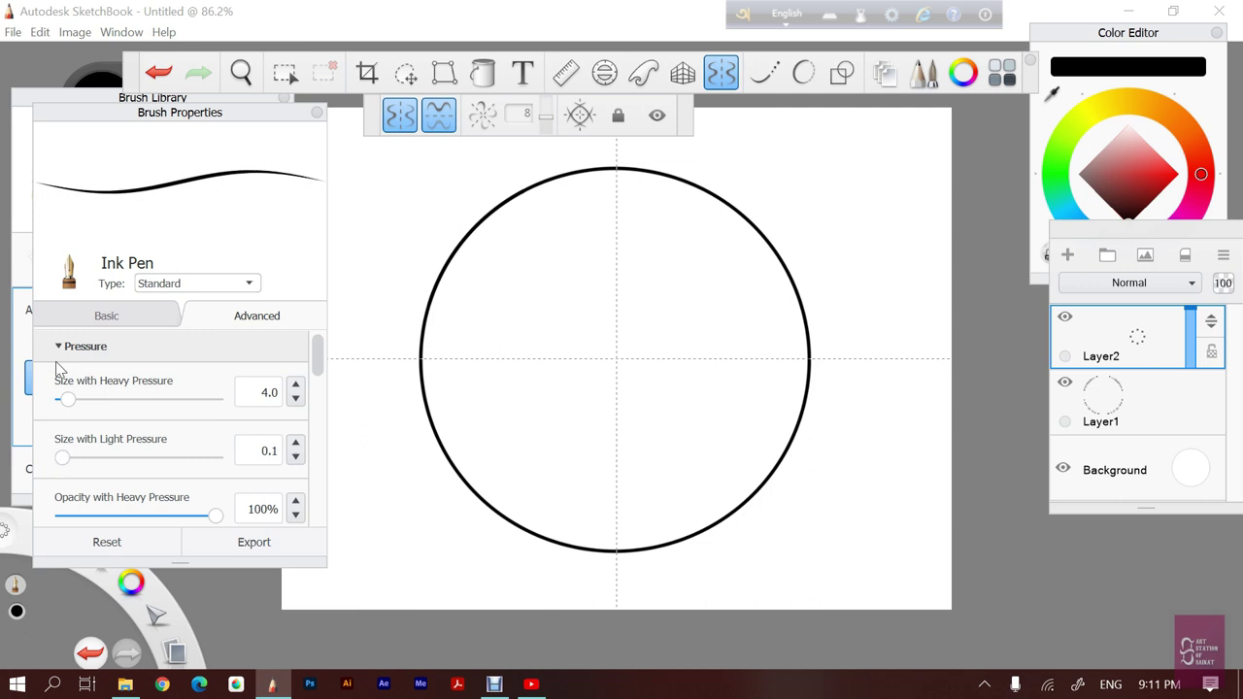
# Select the Pencil Pal brush from the Texture Essentials library
pyautogui.click(43, 98)
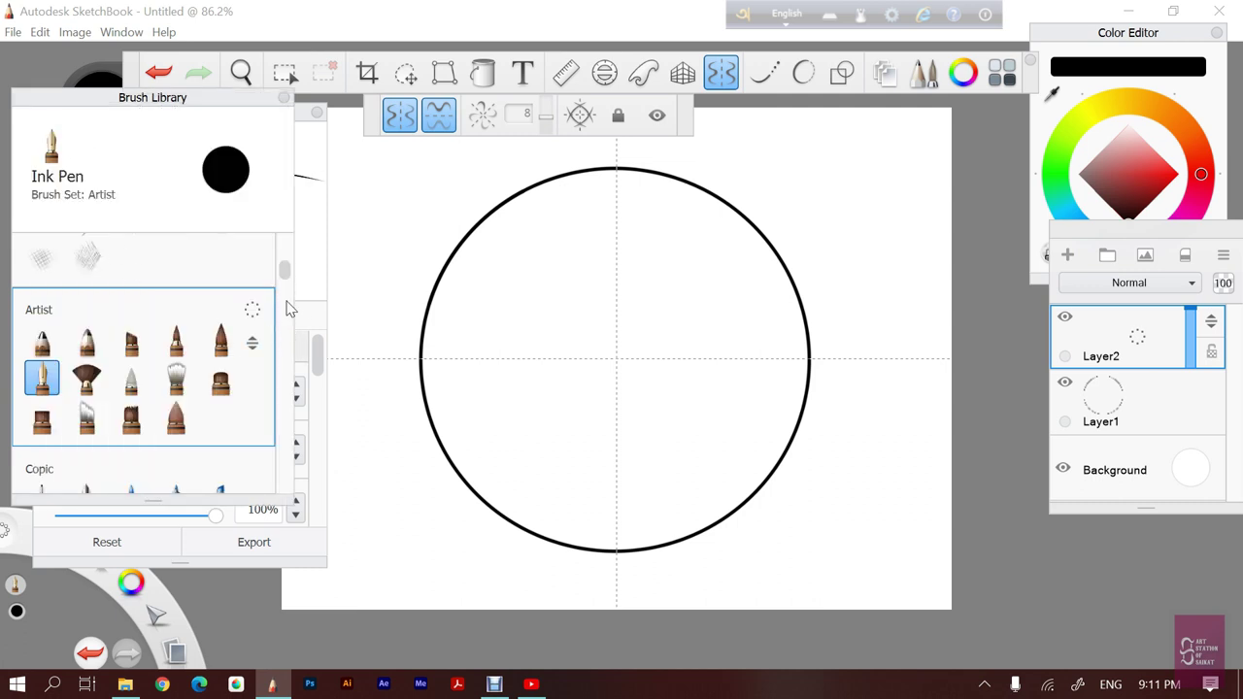
pyautogui.click(87, 340)
pyautogui.click(42, 340)
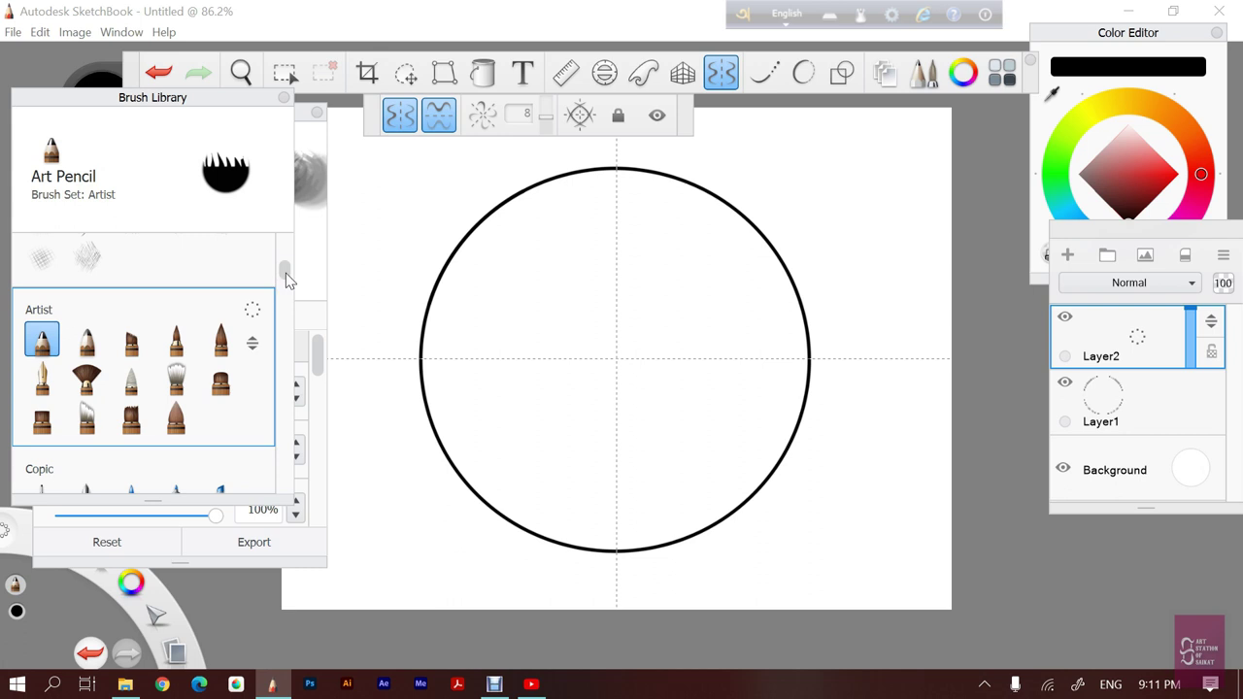
pyautogui.scroll(3, 288, 282)
pyautogui.scroll(-2, 289, 276)
pyautogui.moveTo(288, 277); pyautogui.dragTo(285, 254)
pyautogui.click(86, 338)
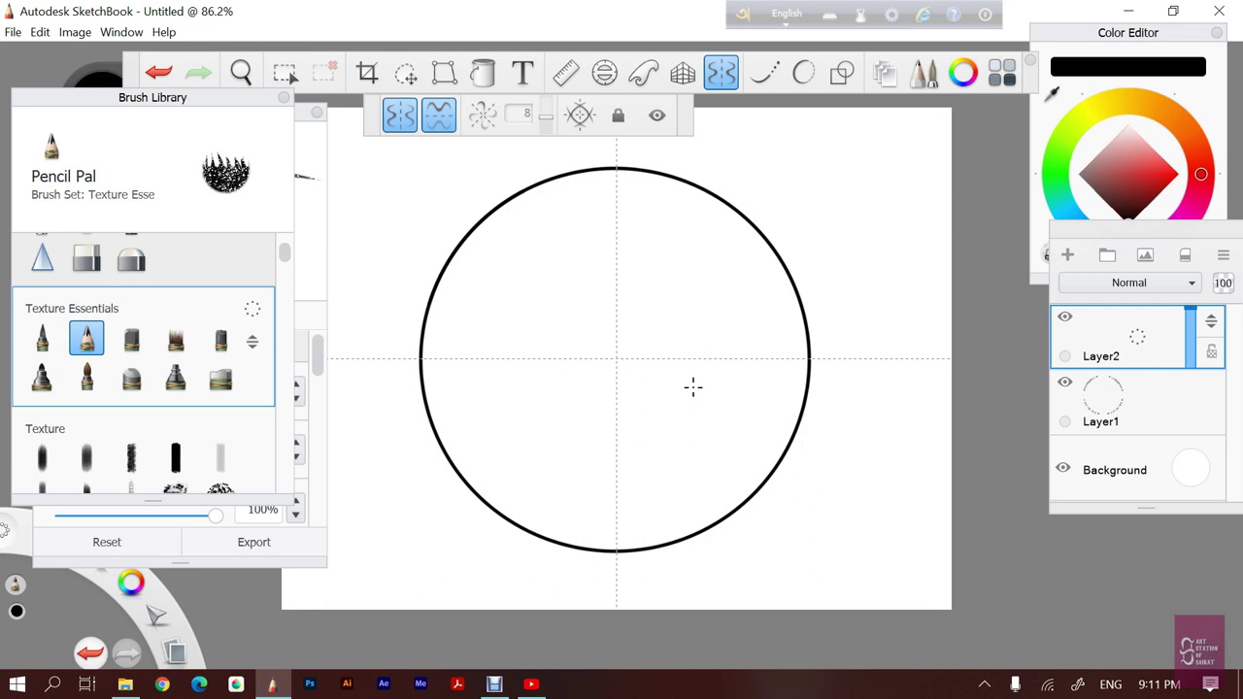
pyautogui.press('space')
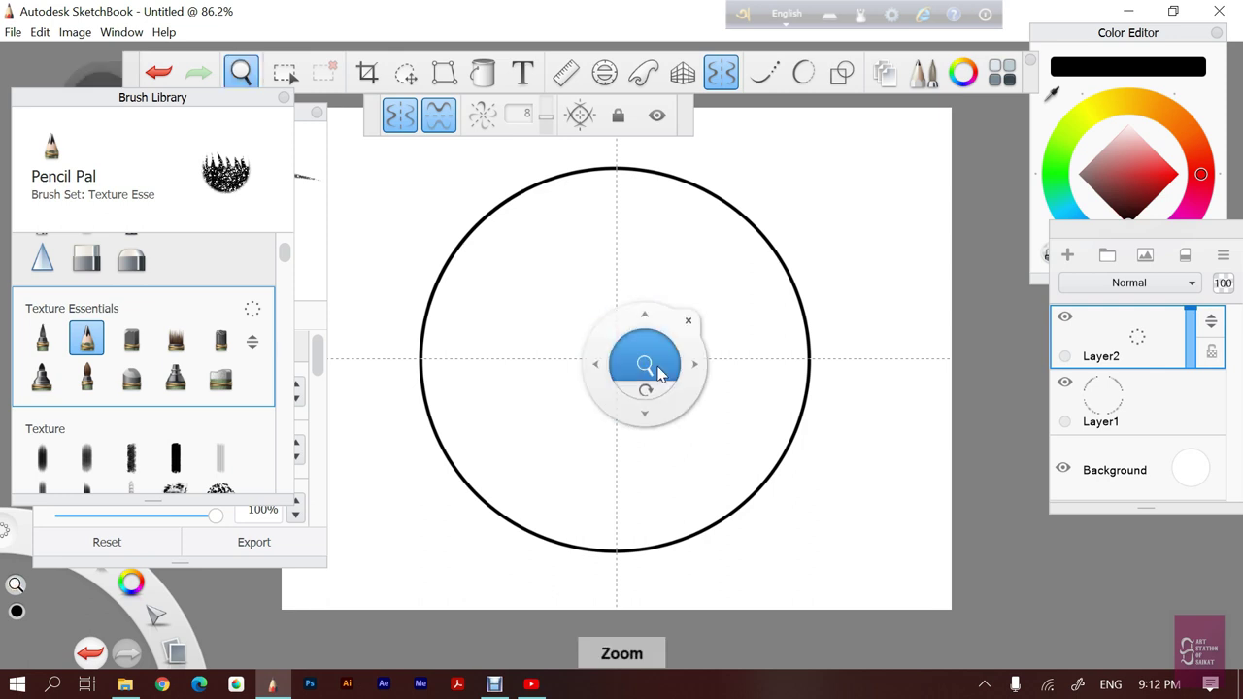
# Zoom and pan in on the upper right of the inked circle
pyautogui.moveTo(686, 408); pyautogui.dragTo(661, 373)
pyautogui.scroll(5, 659, 374)
pyautogui.scroll(1, 659, 374)
pyautogui.press('space')
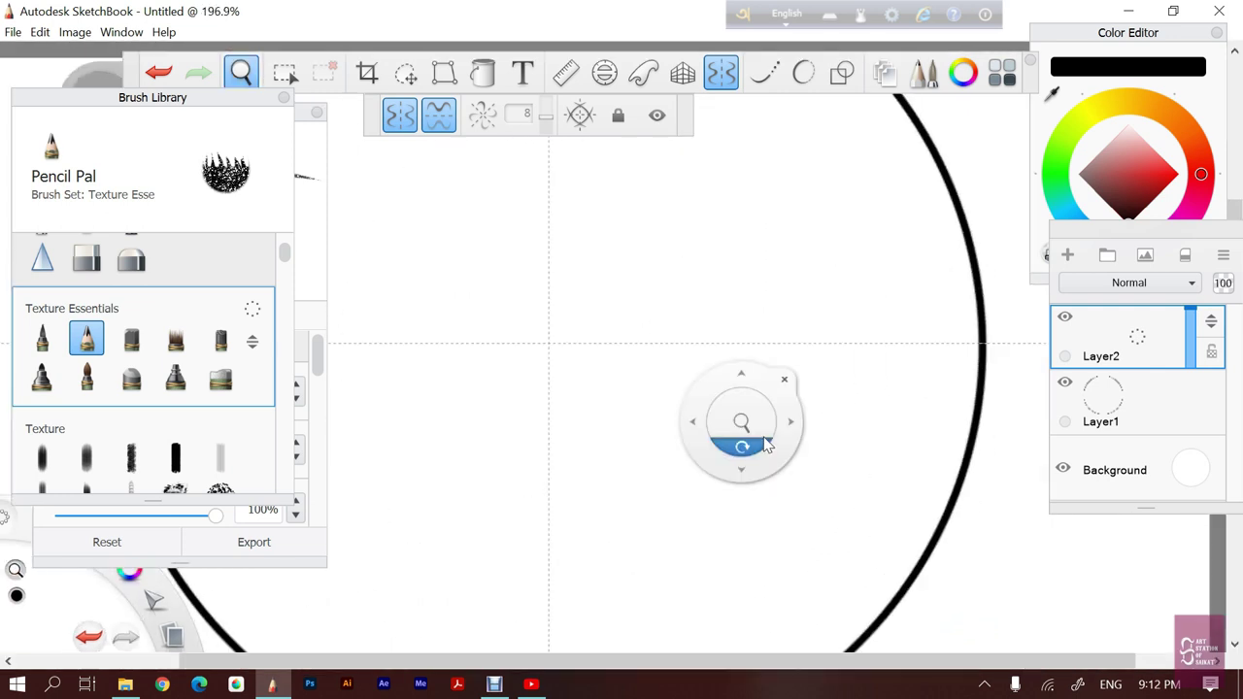
pyautogui.scroll(1, 747, 422)
pyautogui.scroll(1, 749, 425)
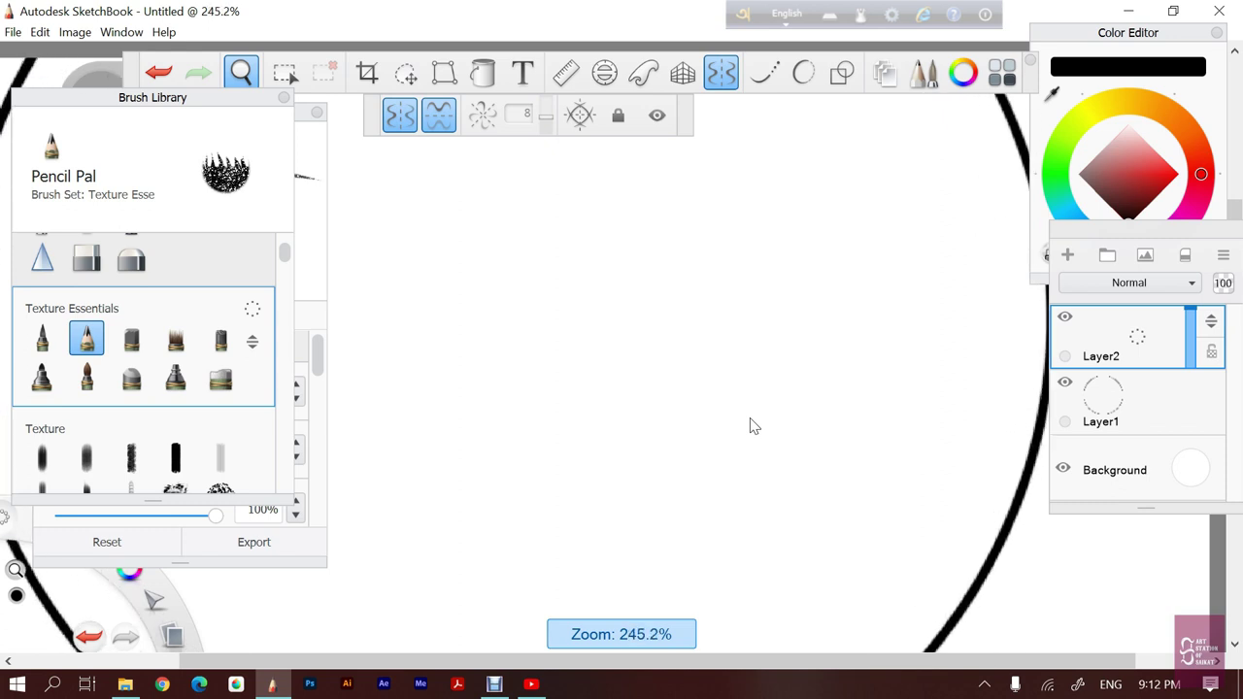
pyautogui.press('space')
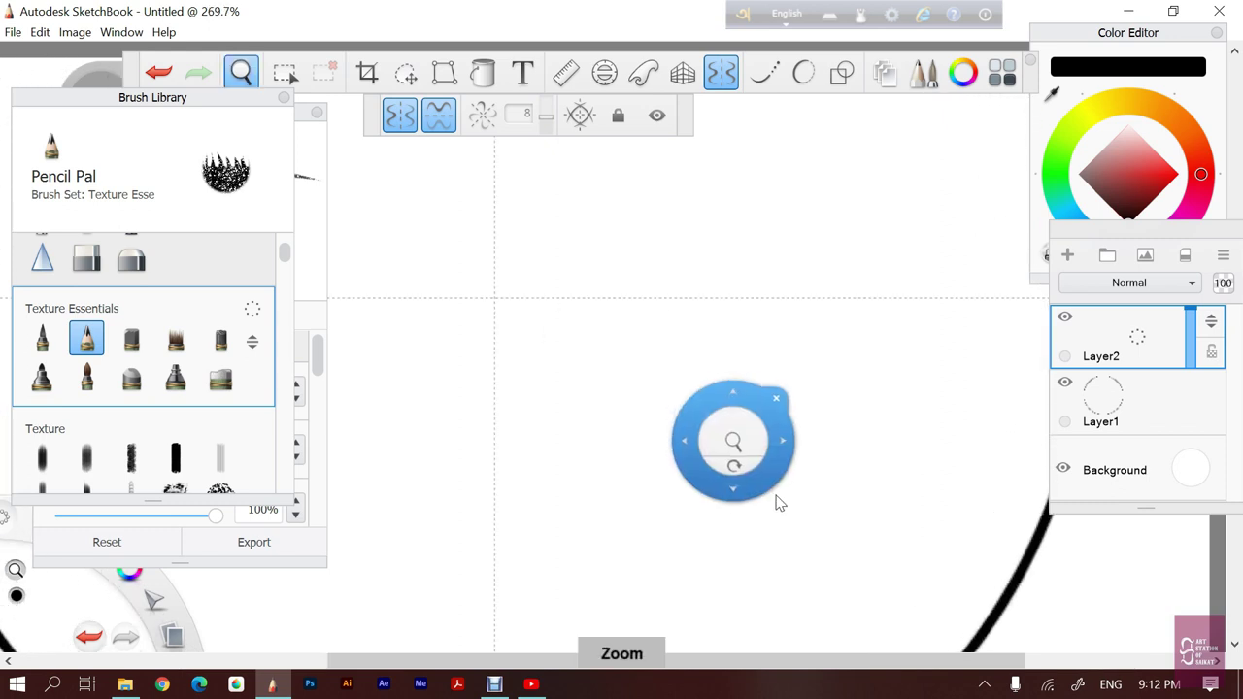
pyautogui.press('space')
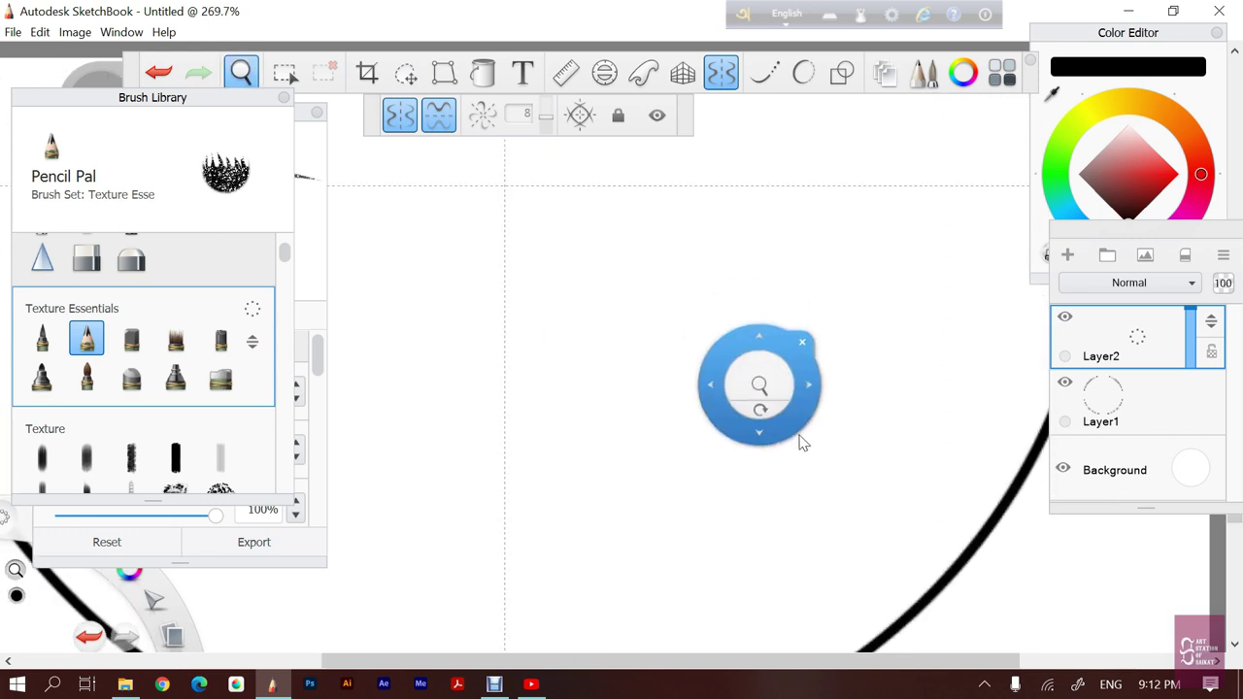
pyautogui.press('space')
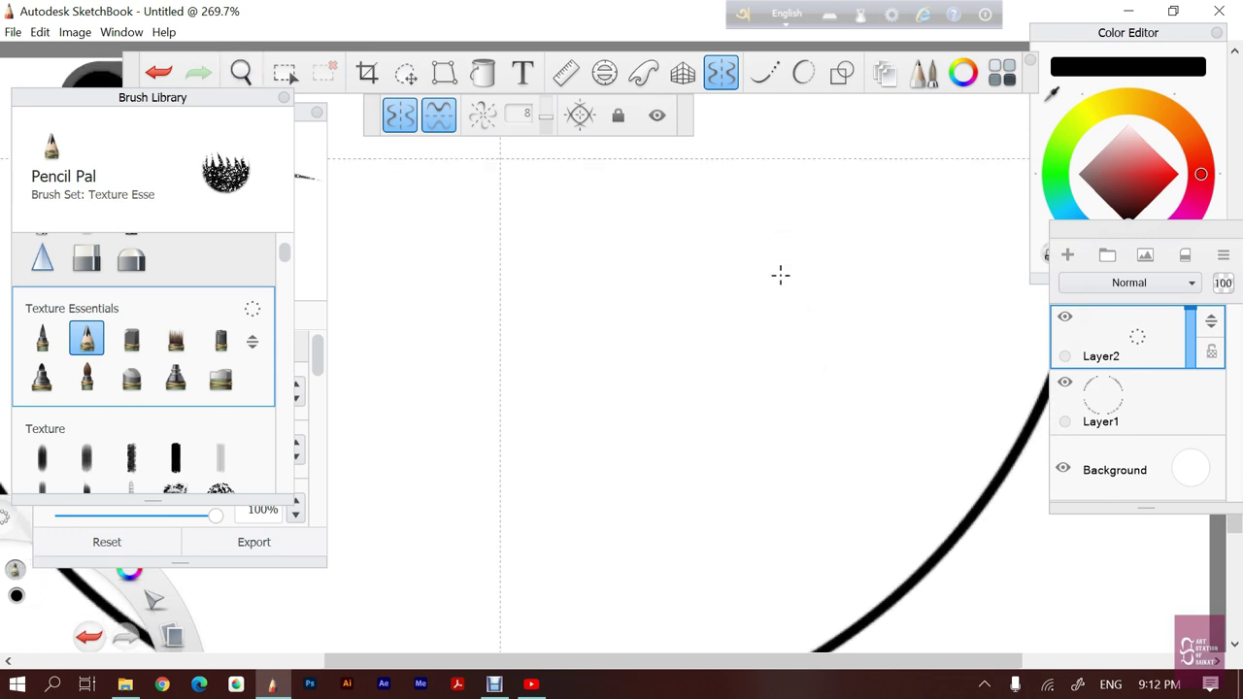
# Sketch a trial curve, erase it, and return to the pencil brush
pyautogui.moveTo(803, 191); pyautogui.dragTo(874, 207)
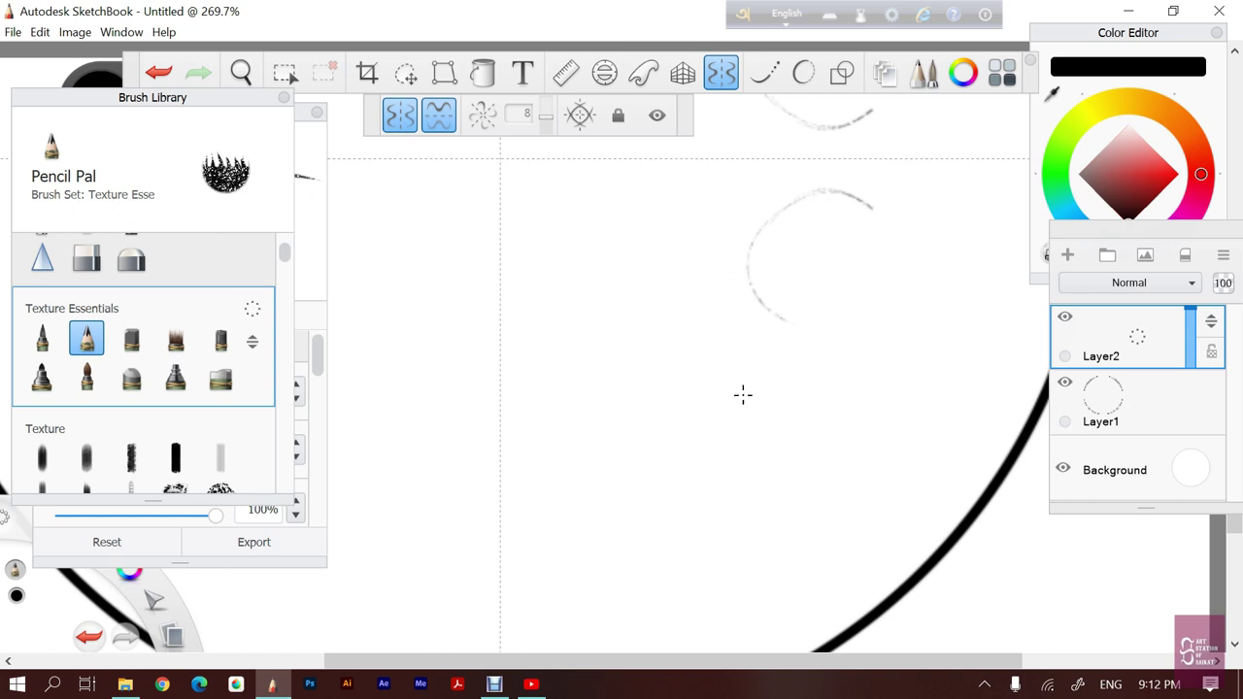
pyautogui.press('e')
pyautogui.moveTo(767, 291)
pyautogui.mouseDown()
pyautogui.moveTo(836, 199)
pyautogui.moveTo(835, 122)
pyautogui.mouseUp()
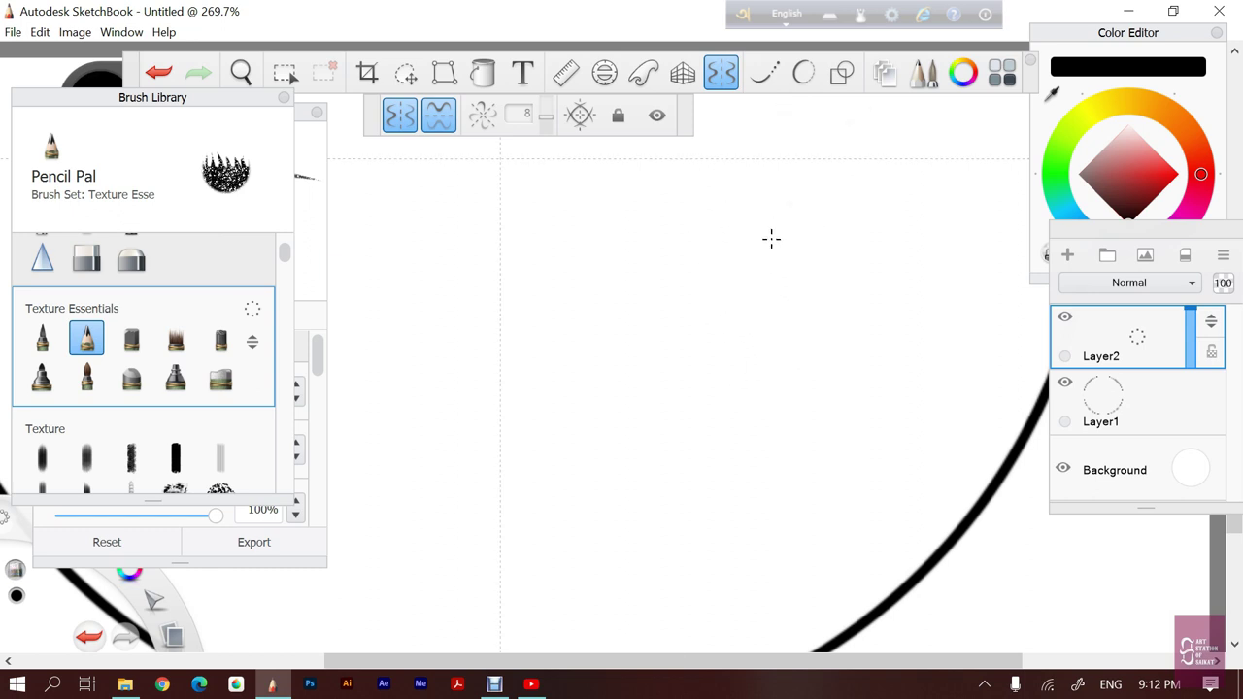
pyautogui.press('e')
pyautogui.press('b')
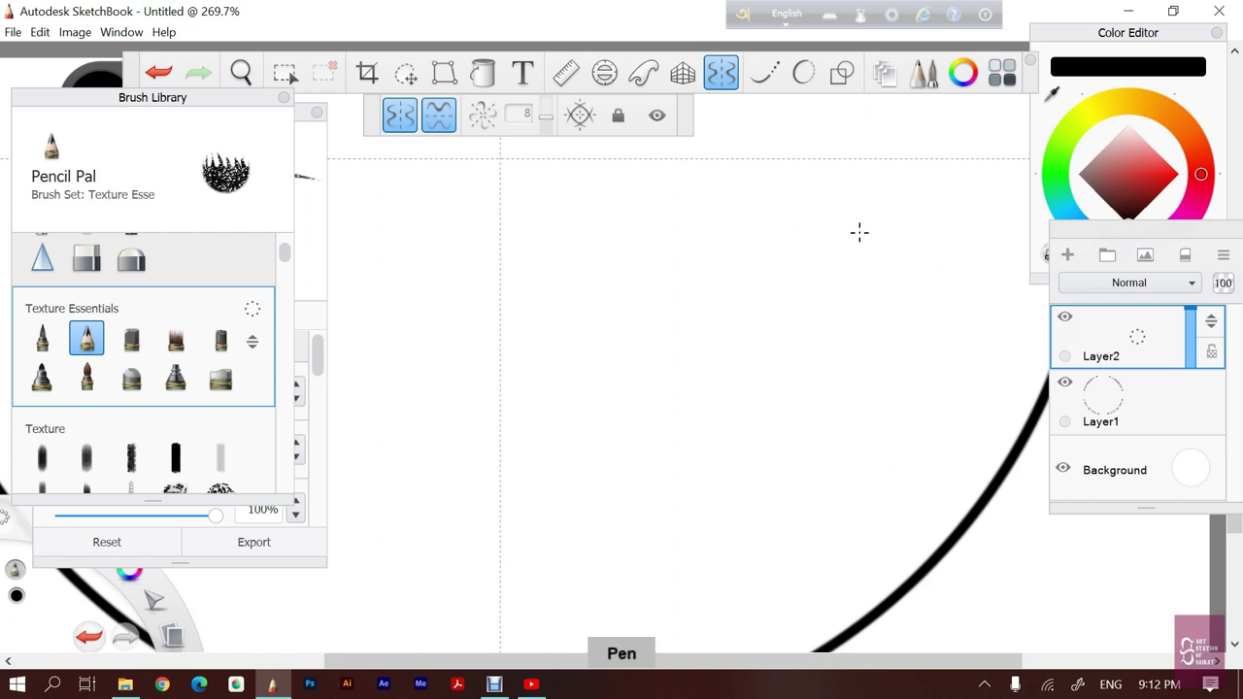
# Sketch the round koi head loop and curve the body into a teardrop point
pyautogui.moveTo(862, 190); pyautogui.dragTo(856, 201)
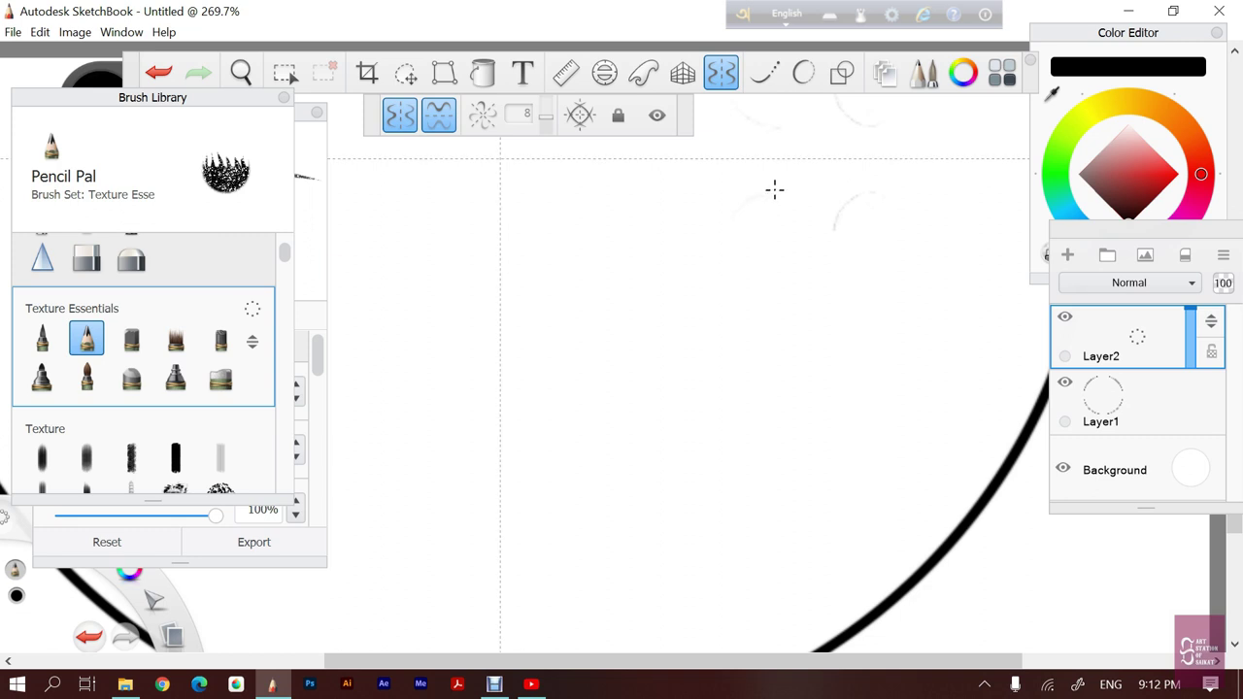
pyautogui.moveTo(742, 220)
pyautogui.mouseDown()
pyautogui.moveTo(855, 233)
pyautogui.moveTo(835, 249)
pyautogui.moveTo(831, 301)
pyautogui.mouseUp()
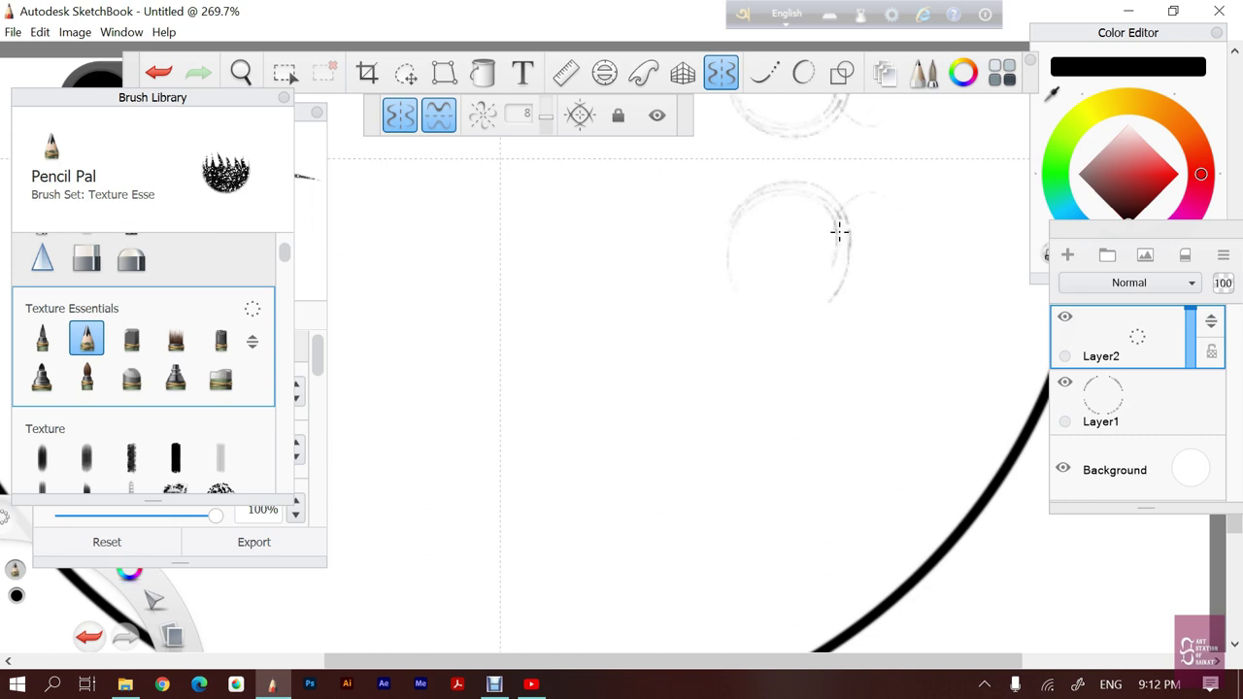
pyautogui.moveTo(756, 294); pyautogui.dragTo(807, 313)
pyautogui.moveTo(730, 200); pyautogui.dragTo(717, 277)
pyautogui.moveTo(852, 216); pyautogui.dragTo(814, 424)
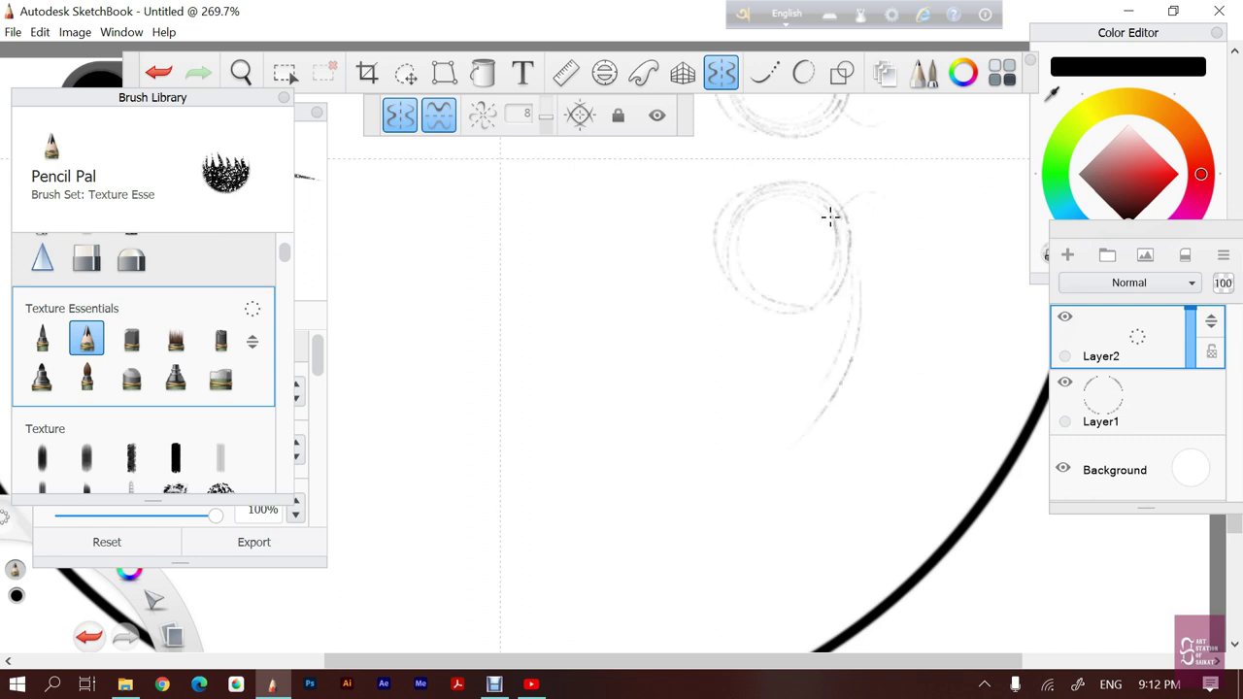
pyautogui.moveTo(713, 307); pyautogui.dragTo(721, 332)
pyautogui.moveTo(712, 272)
pyautogui.mouseDown()
pyautogui.moveTo(719, 332)
pyautogui.moveTo(769, 437)
pyautogui.mouseUp()
# Extend the tail down-left and reinforce the right body strand toward it
pyautogui.moveTo(740, 353)
pyautogui.mouseDown()
pyautogui.moveTo(763, 443)
pyautogui.moveTo(719, 536)
pyautogui.mouseUp()
pyautogui.moveTo(745, 415); pyautogui.dragTo(612, 579)
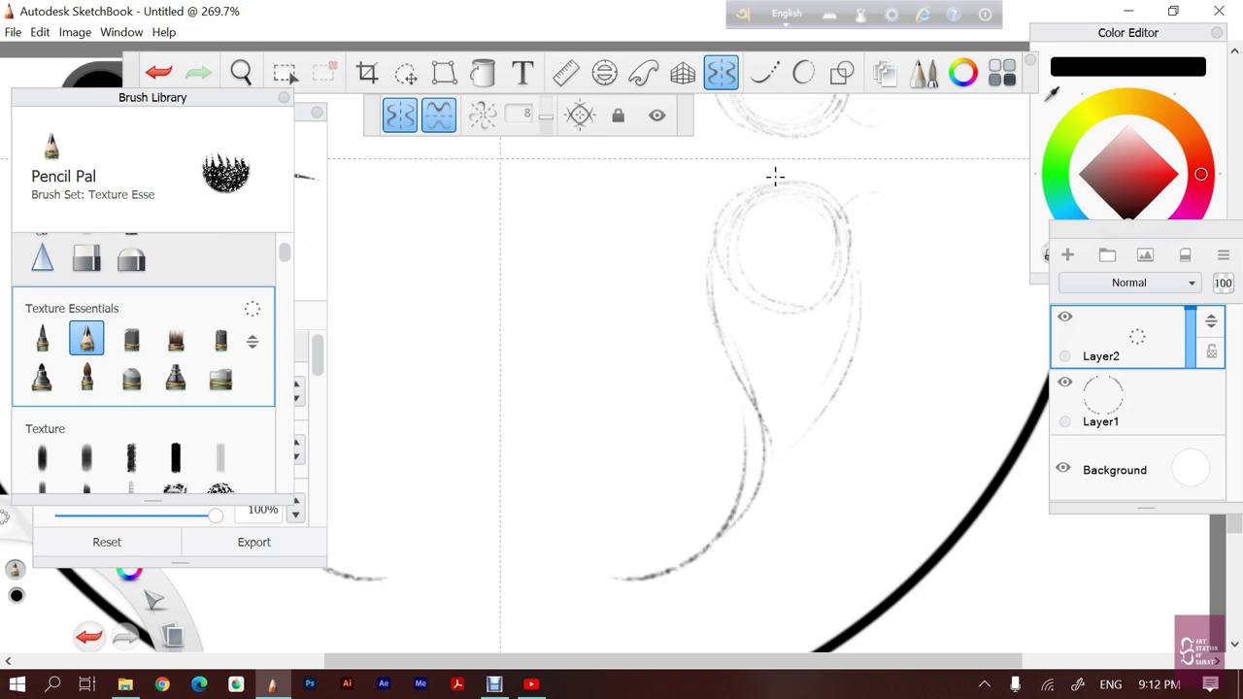
pyautogui.moveTo(824, 190); pyautogui.dragTo(839, 394)
pyautogui.moveTo(838, 200); pyautogui.dragTo(851, 474)
pyautogui.moveTo(849, 227)
pyautogui.mouseDown()
pyautogui.moveTo(882, 406)
pyautogui.moveTo(830, 530)
pyautogui.mouseUp()
pyautogui.moveTo(867, 228); pyautogui.dragTo(777, 549)
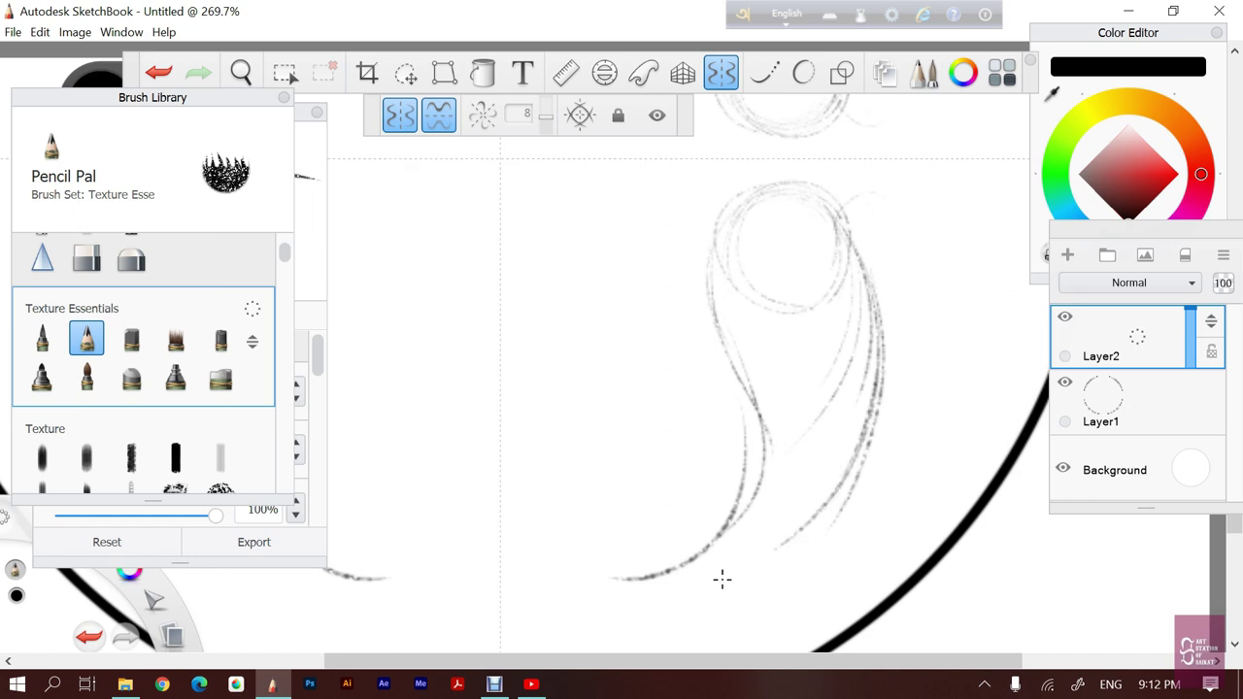
pyautogui.moveTo(871, 433); pyautogui.dragTo(670, 629)
# Add the left body strand, lower curve, and tail fin curls, then refine the upper curve
pyautogui.moveTo(753, 408); pyautogui.dragTo(713, 532)
pyautogui.moveTo(758, 444); pyautogui.dragTo(705, 538)
pyautogui.moveTo(760, 389); pyautogui.dragTo(662, 573)
pyautogui.moveTo(724, 546); pyautogui.dragTo(554, 575)
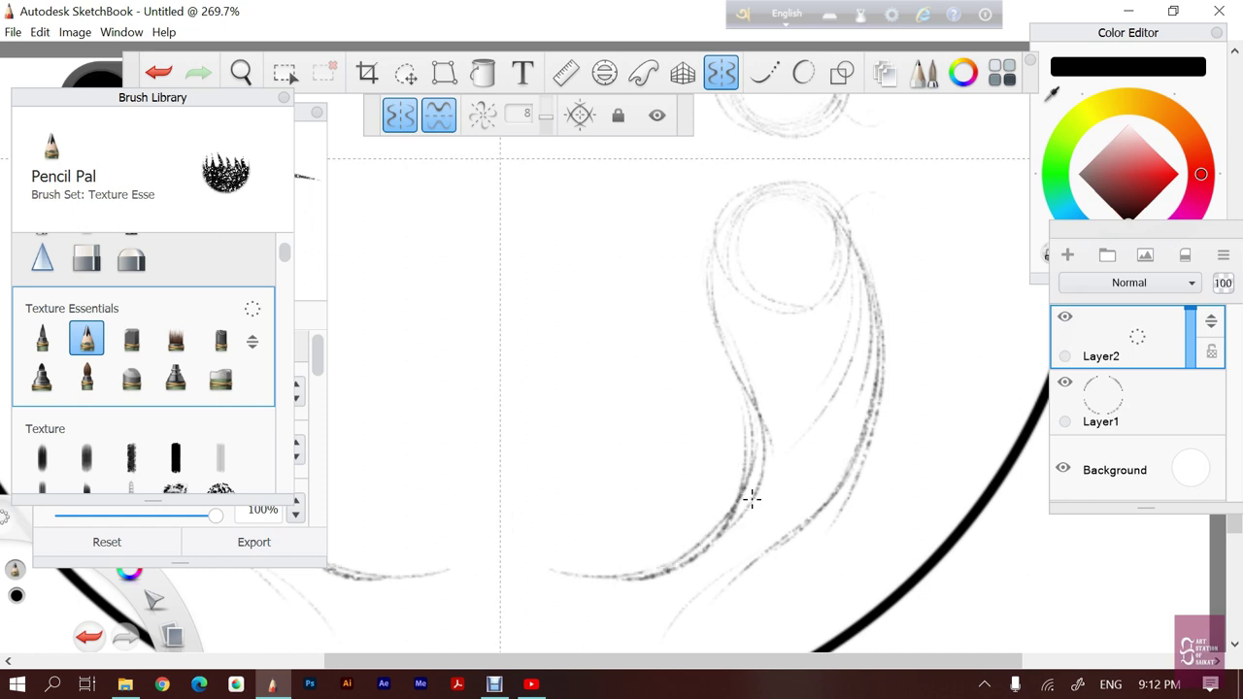
pyautogui.press('space')
pyautogui.moveTo(771, 541)
pyautogui.mouseDown()
pyautogui.moveTo(791, 416)
pyautogui.moveTo(755, 413)
pyautogui.mouseUp()
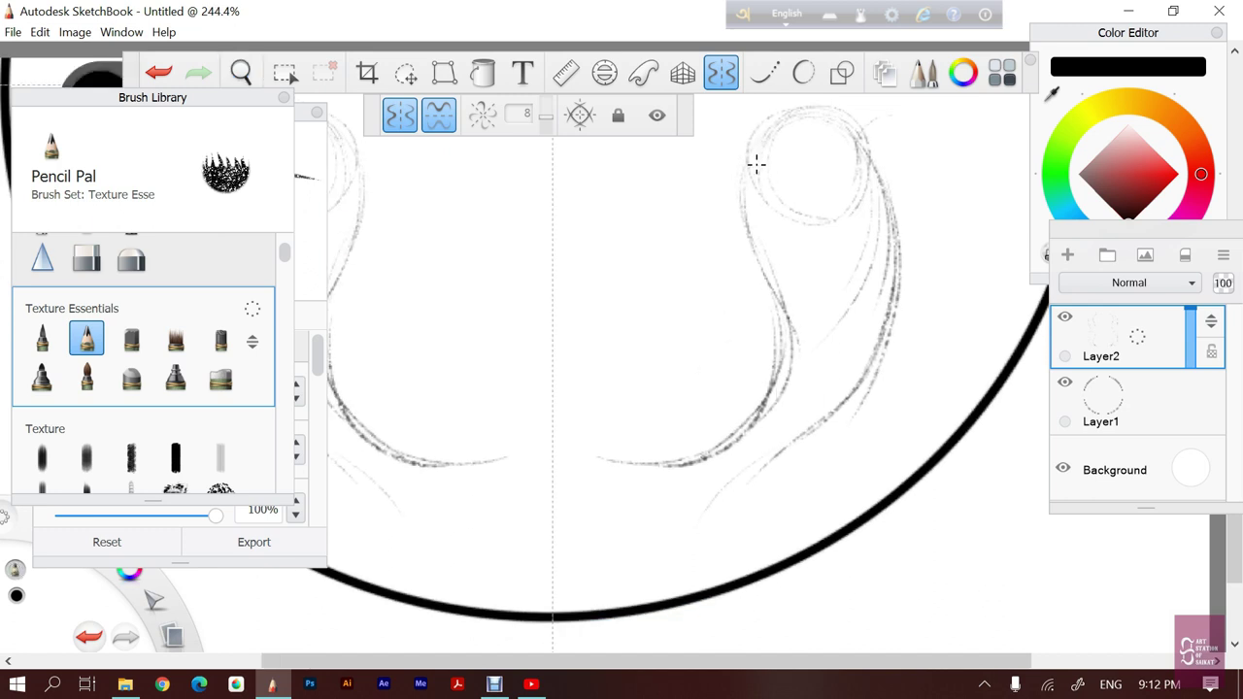
pyautogui.moveTo(769, 307); pyautogui.dragTo(781, 381)
pyautogui.moveTo(731, 435)
pyautogui.mouseDown()
pyautogui.moveTo(591, 487)
pyautogui.moveTo(640, 501)
pyautogui.moveTo(614, 590)
pyautogui.moveTo(696, 506)
pyautogui.moveTo(845, 398)
pyautogui.mouseUp()
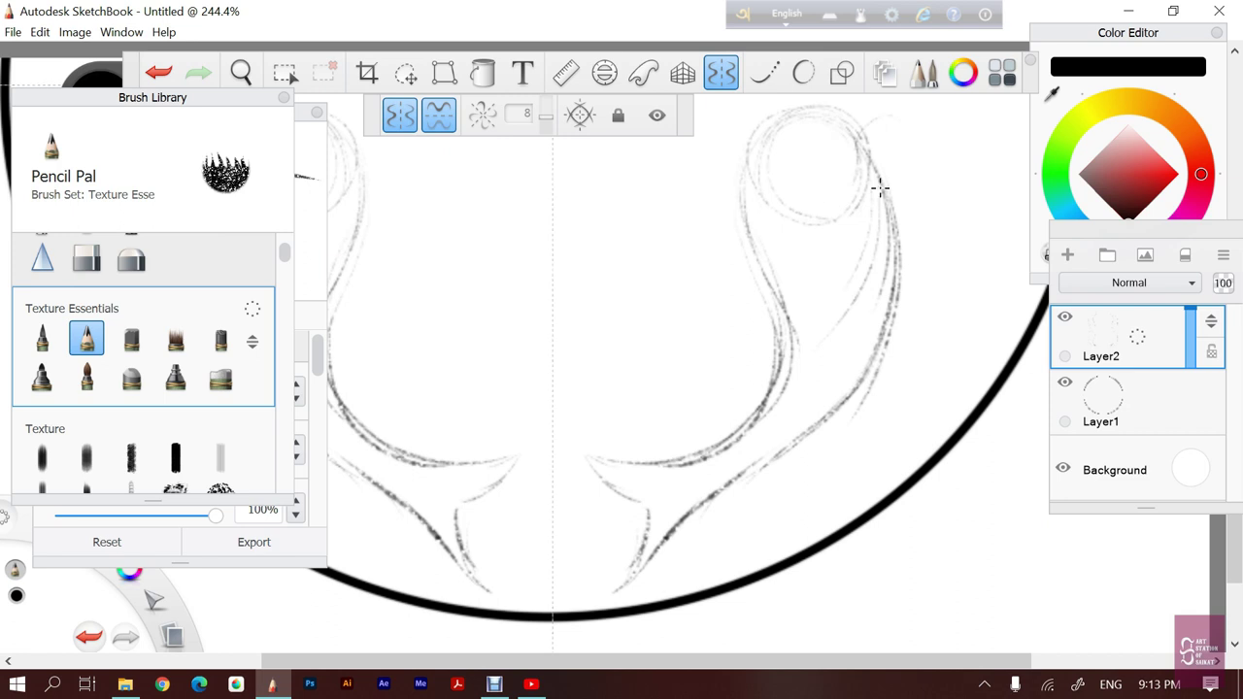
pyautogui.moveTo(772, 222); pyautogui.dragTo(777, 126)
pyautogui.press('space')
pyautogui.press('space')
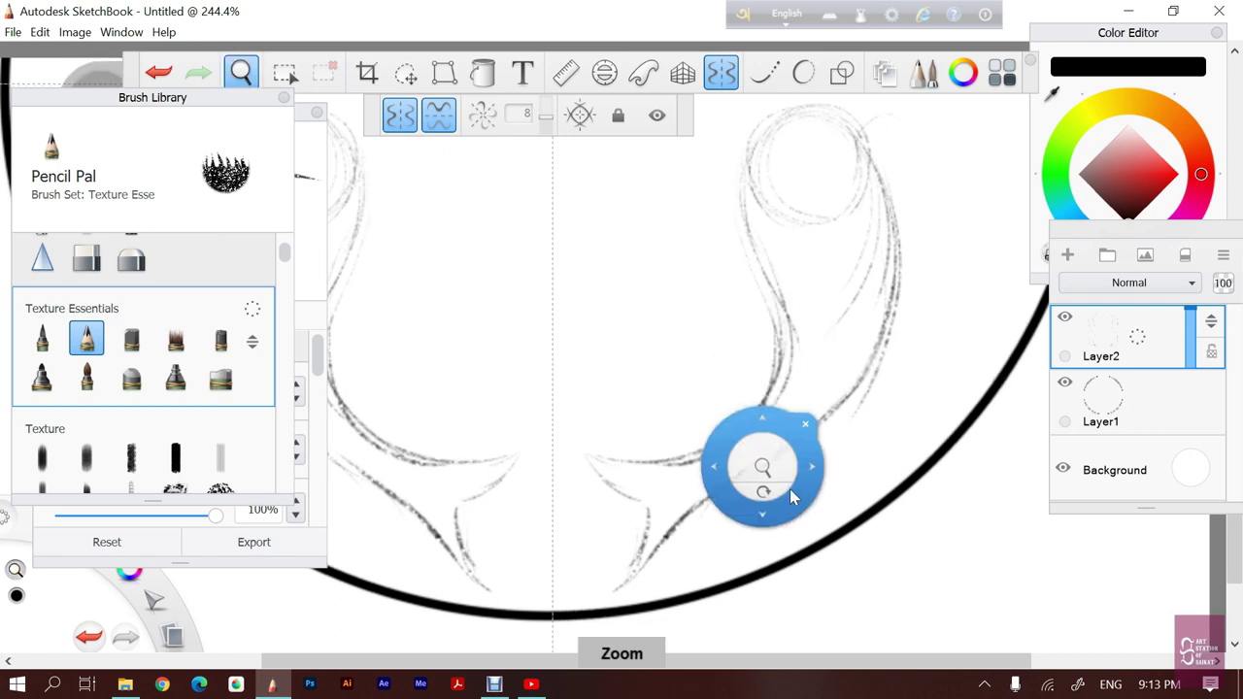
# Add mirrored pencil strokes and short marks beside the koi head loop
pyautogui.moveTo(785, 524); pyautogui.dragTo(764, 596)
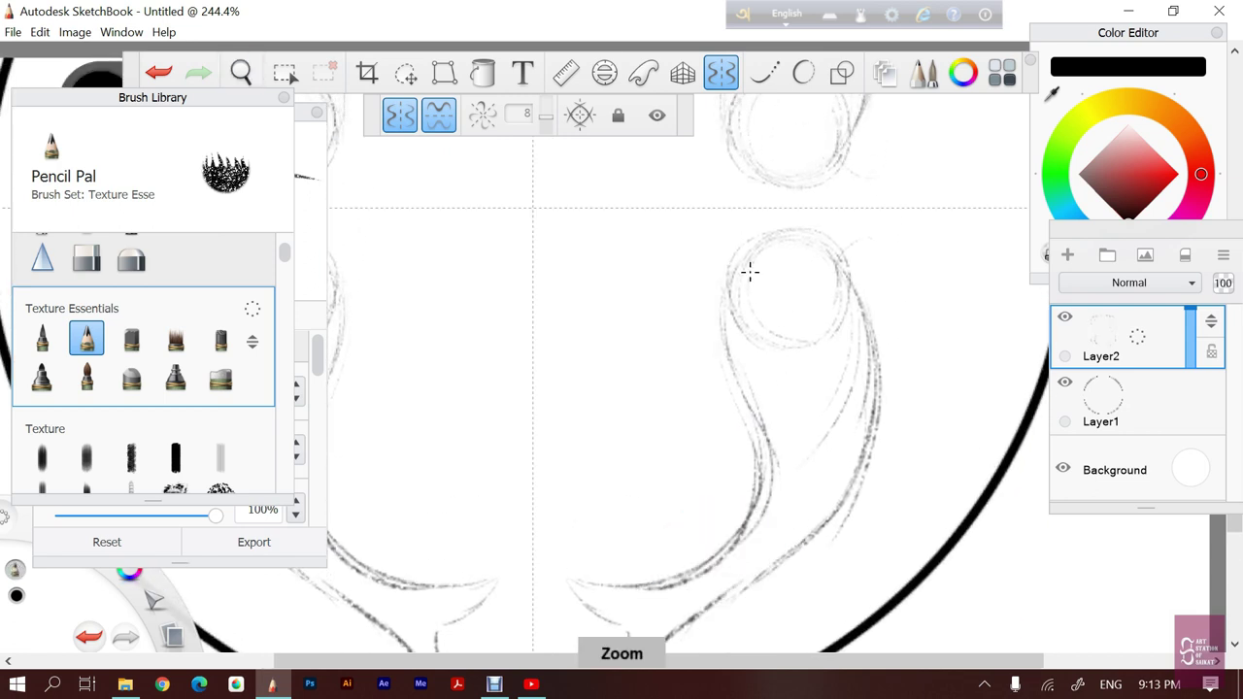
pyautogui.moveTo(720, 315); pyautogui.dragTo(715, 253)
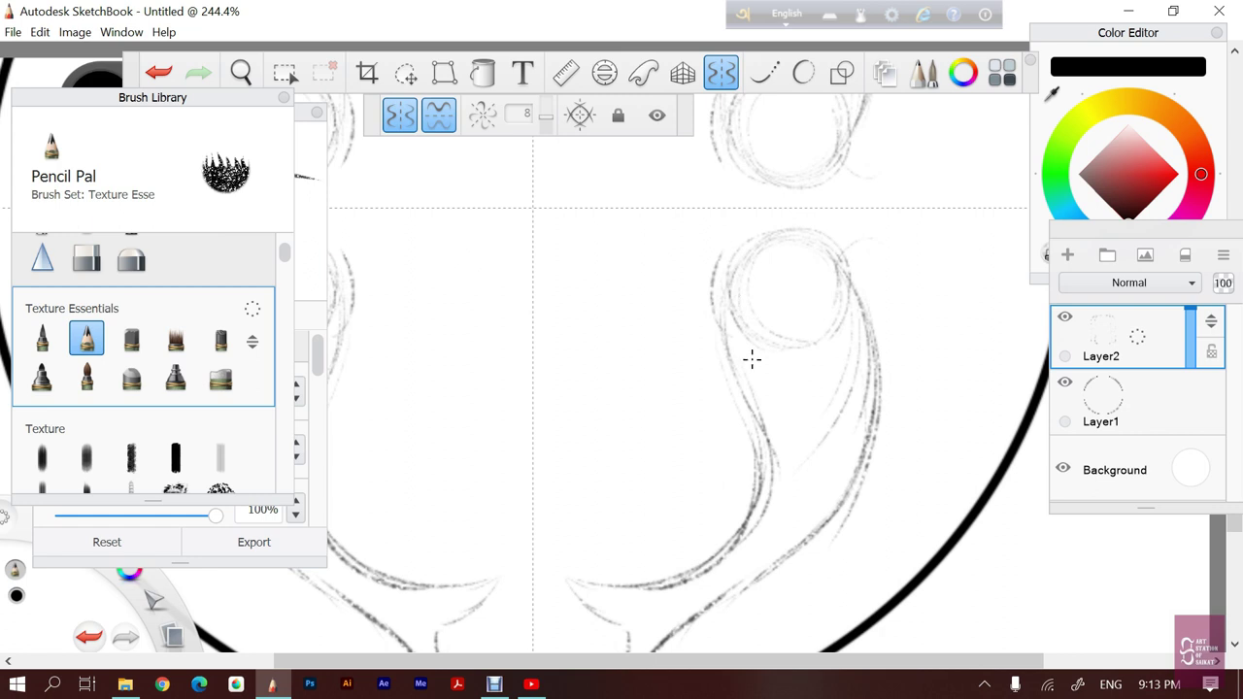
pyautogui.hotkey('ctrl', 'z')
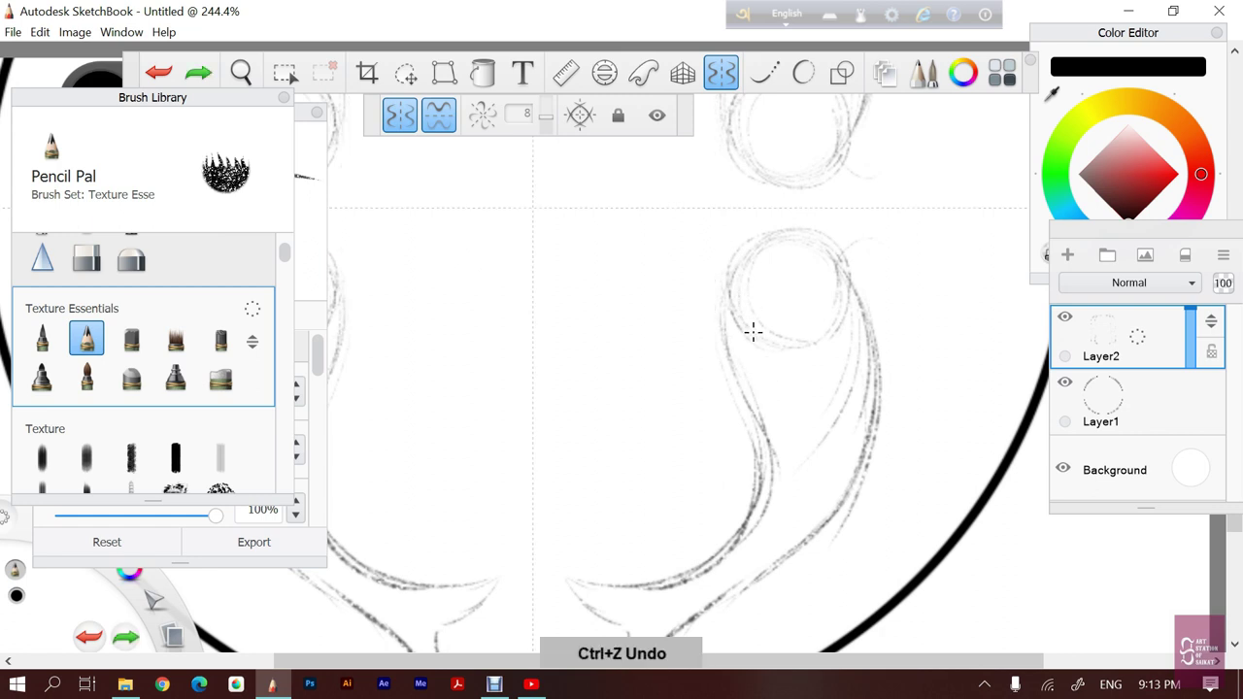
pyautogui.moveTo(728, 325); pyautogui.dragTo(727, 292)
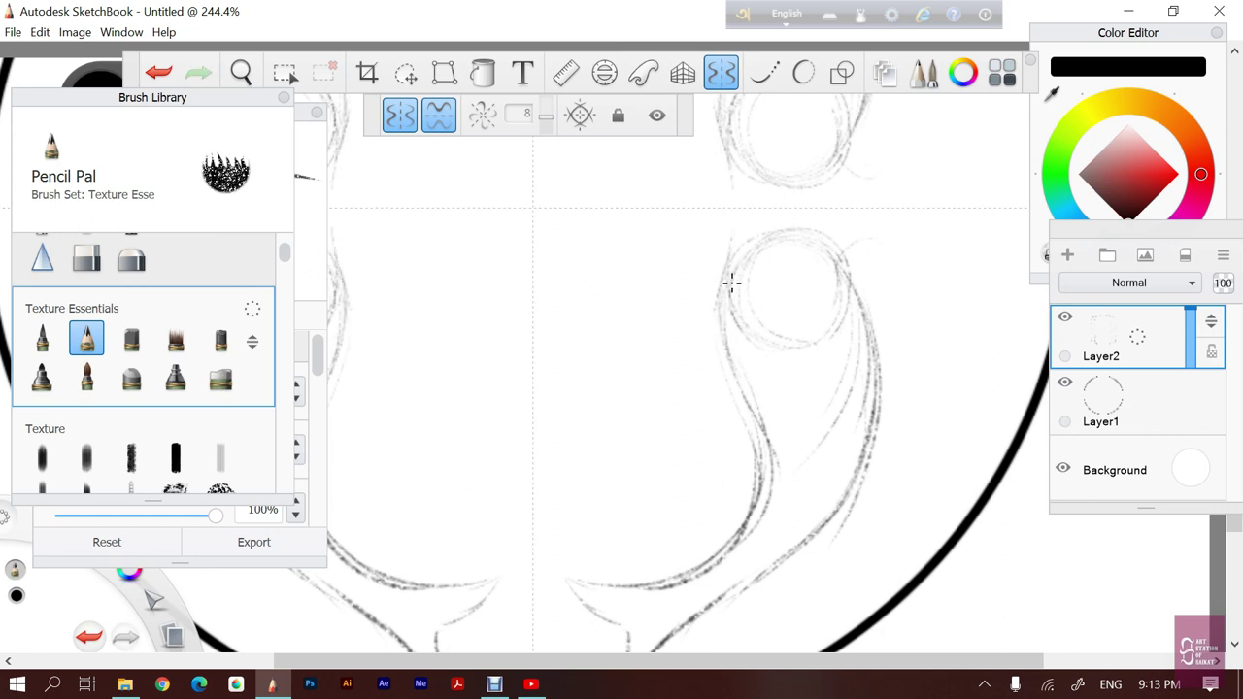
pyautogui.moveTo(738, 233)
pyautogui.mouseDown()
pyautogui.moveTo(769, 221)
pyautogui.moveTo(852, 272)
pyautogui.mouseUp()
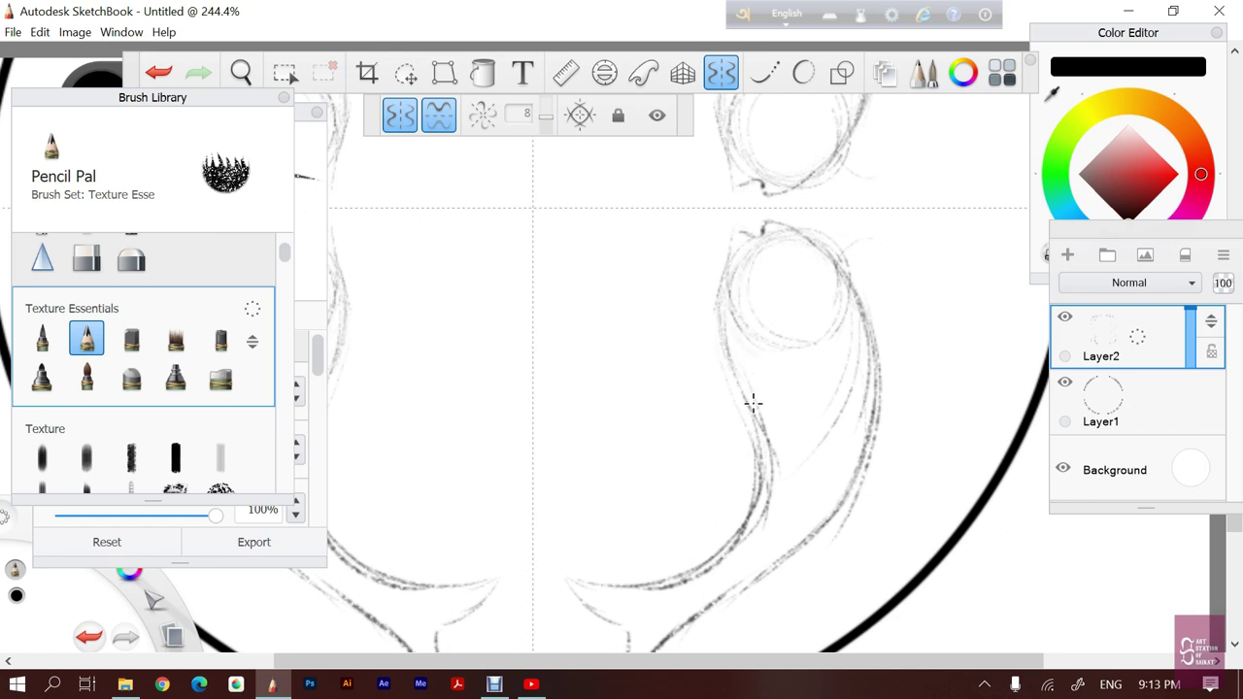
# Sketch over the koi body, inner contour, and outer fin edges
pyautogui.moveTo(703, 360)
pyautogui.mouseDown()
pyautogui.moveTo(716, 305)
pyautogui.moveTo(738, 444)
pyautogui.mouseUp()
pyautogui.moveTo(713, 520); pyautogui.dragTo(763, 408)
pyautogui.moveTo(847, 293)
pyautogui.mouseDown()
pyautogui.moveTo(896, 357)
pyautogui.moveTo(901, 427)
pyautogui.moveTo(896, 491)
pyautogui.moveTo(884, 507)
pyautogui.moveTo(859, 489)
pyautogui.mouseUp()
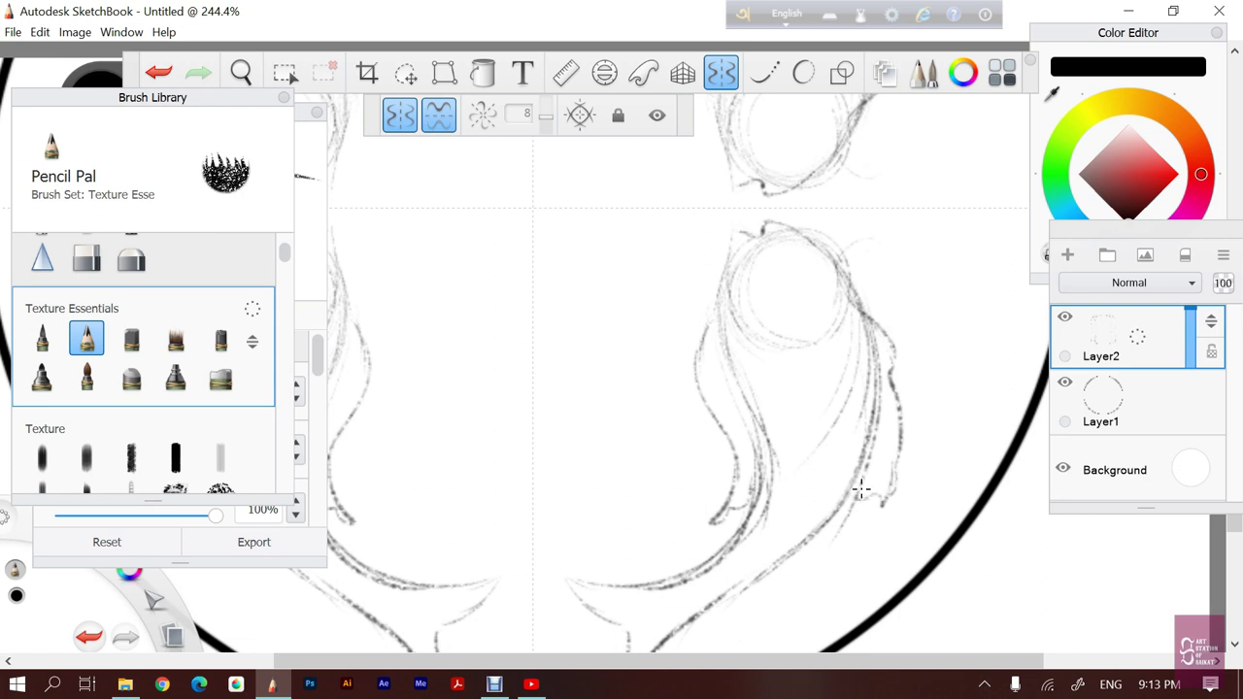
pyautogui.moveTo(871, 310); pyautogui.dragTo(896, 422)
pyautogui.moveTo(890, 474)
pyautogui.mouseDown()
pyautogui.moveTo(886, 503)
pyautogui.moveTo(854, 498)
pyautogui.mouseUp()
pyautogui.moveTo(742, 233)
pyautogui.mouseDown()
pyautogui.moveTo(720, 350)
pyautogui.moveTo(764, 421)
pyautogui.moveTo(752, 528)
pyautogui.moveTo(705, 573)
pyautogui.moveTo(706, 620)
pyautogui.moveTo(789, 340)
pyautogui.moveTo(734, 400)
pyautogui.moveTo(670, 412)
pyautogui.moveTo(595, 367)
pyautogui.moveTo(591, 333)
pyautogui.moveTo(681, 432)
pyautogui.moveTo(668, 515)
pyautogui.moveTo(643, 533)
pyautogui.moveTo(721, 443)
pyautogui.moveTo(688, 492)
pyautogui.moveTo(742, 430)
pyautogui.moveTo(863, 355)
pyautogui.mouseUp()
# Darken the lower body curve and fade Layer2 to 44% opacity
pyautogui.press('space')
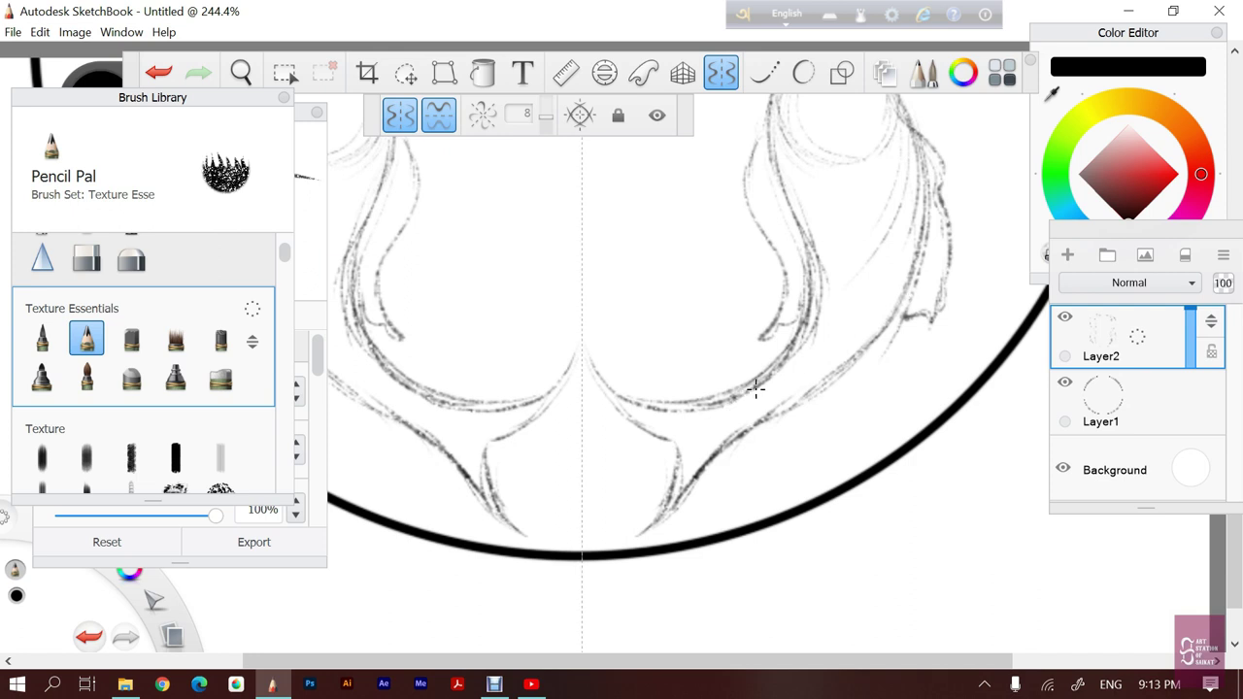
pyautogui.moveTo(794, 352); pyautogui.dragTo(648, 408)
pyautogui.moveTo(1196, 321); pyautogui.dragTo(1198, 354)
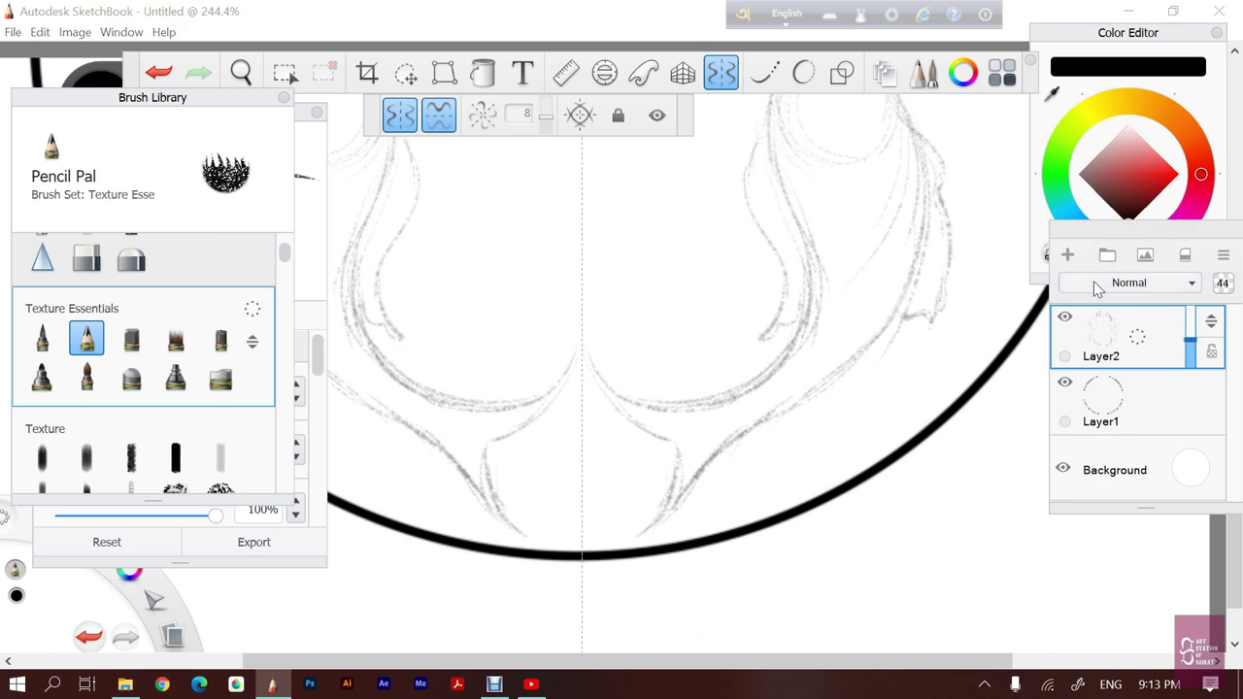
# Add a new Layer3 above the sketch, select the Artist set's Ink Pen, and zoom in on the koi
pyautogui.click(1067, 255)
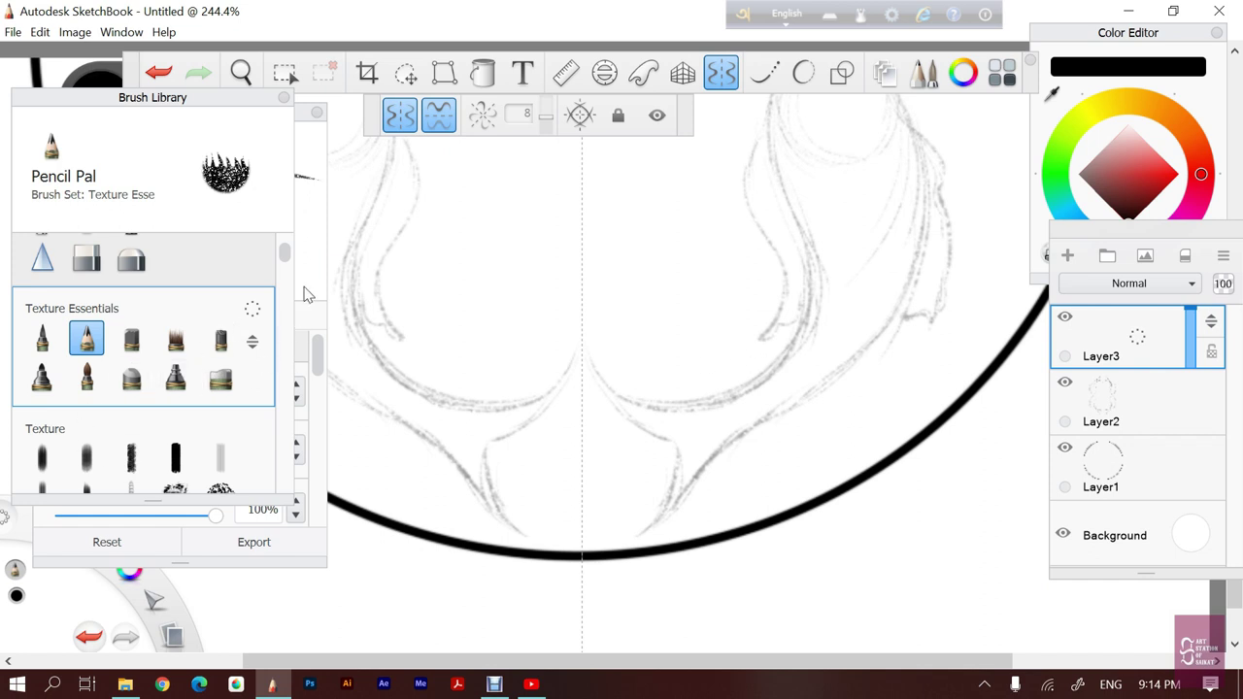
pyautogui.moveTo(288, 260); pyautogui.dragTo(290, 278)
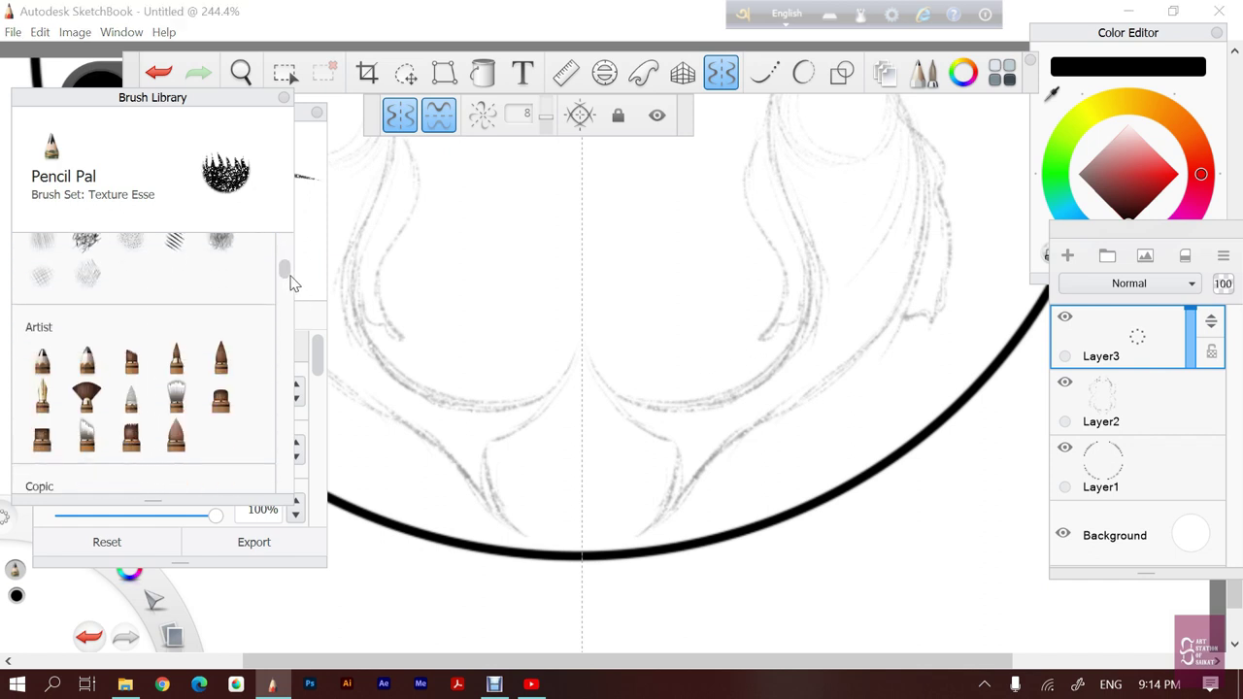
pyautogui.click(43, 396)
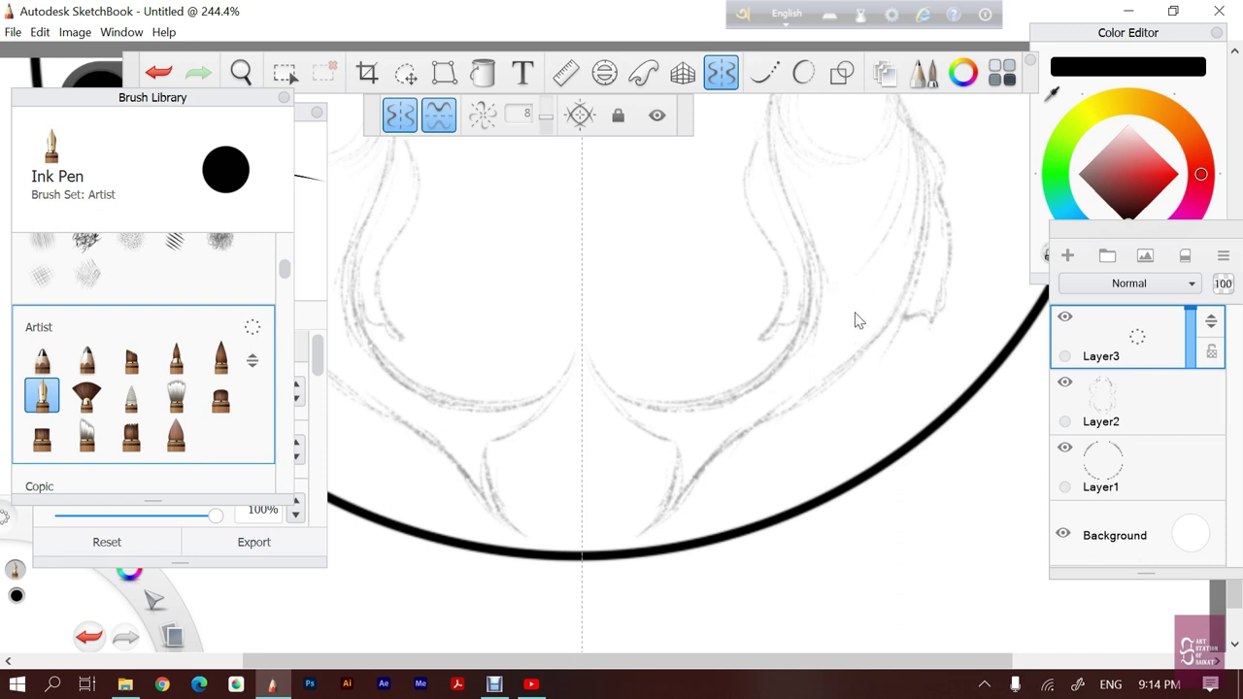
pyautogui.press('space')
pyautogui.moveTo(819, 388)
pyautogui.mouseDown()
pyautogui.moveTo(818, 408)
pyautogui.moveTo(832, 275)
pyautogui.mouseUp()
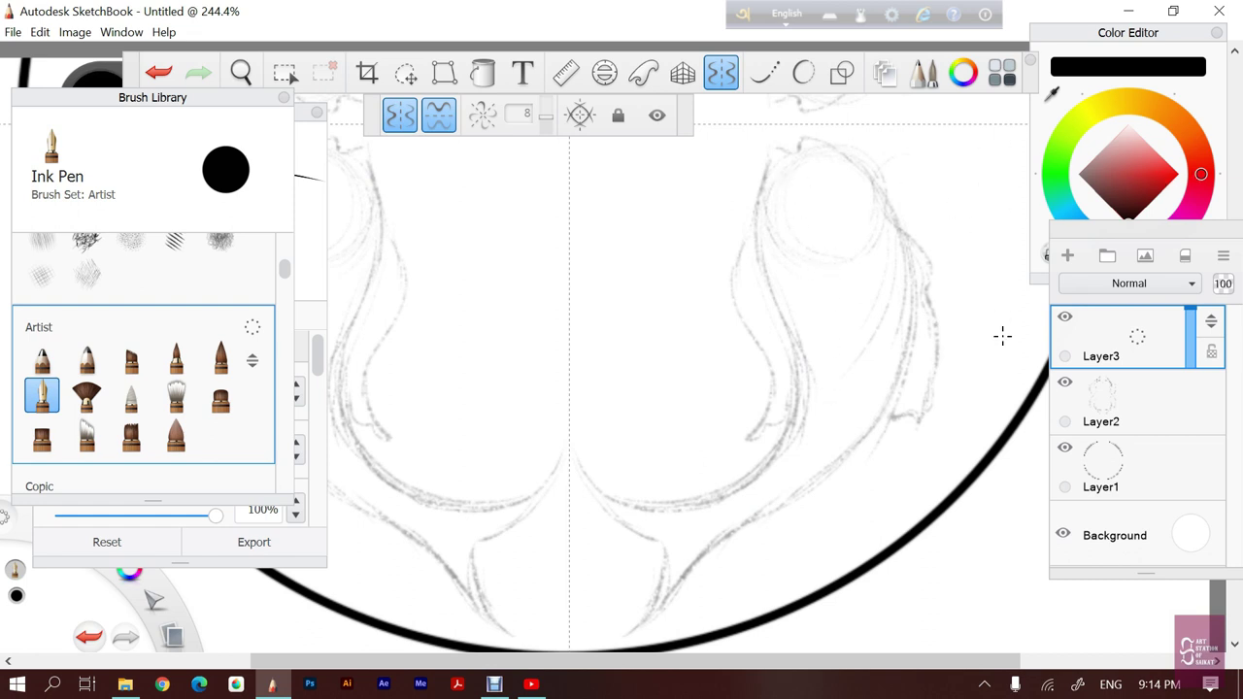
# Turn off Symmetry and zoom out to about 94% so the whole circle shows
pyautogui.click(722, 74)
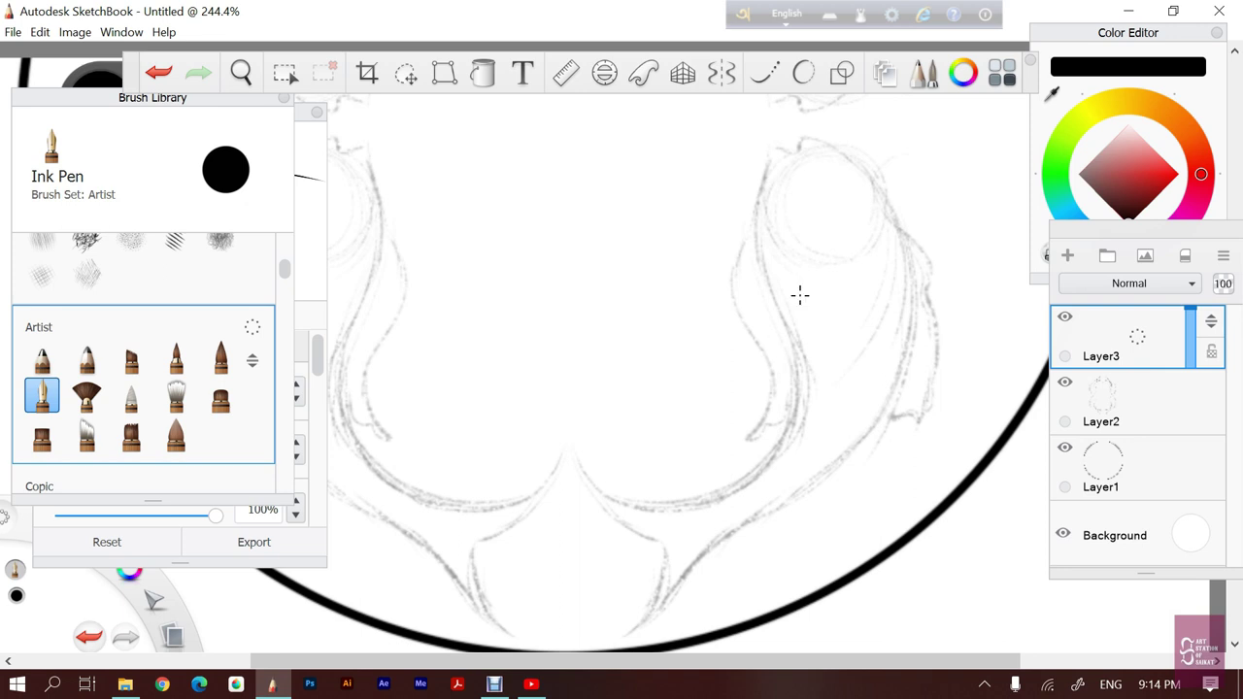
pyautogui.press('space')
pyautogui.moveTo(714, 341); pyautogui.dragTo(716, 346)
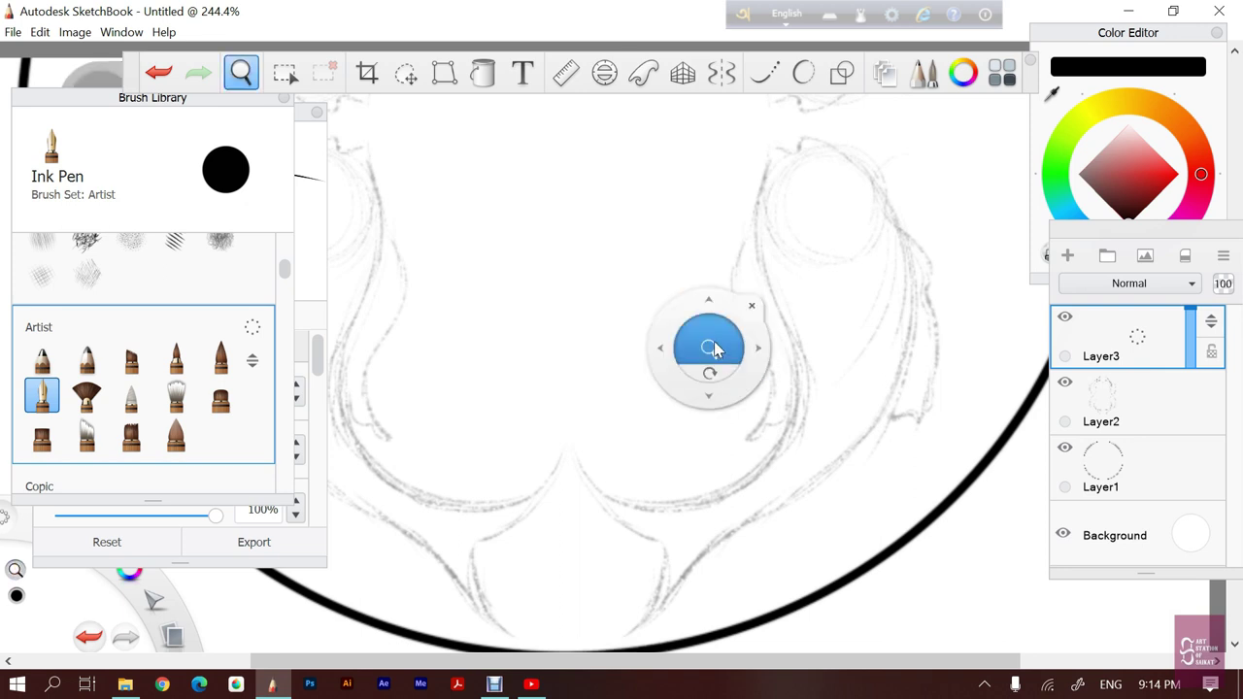
pyautogui.press('space')
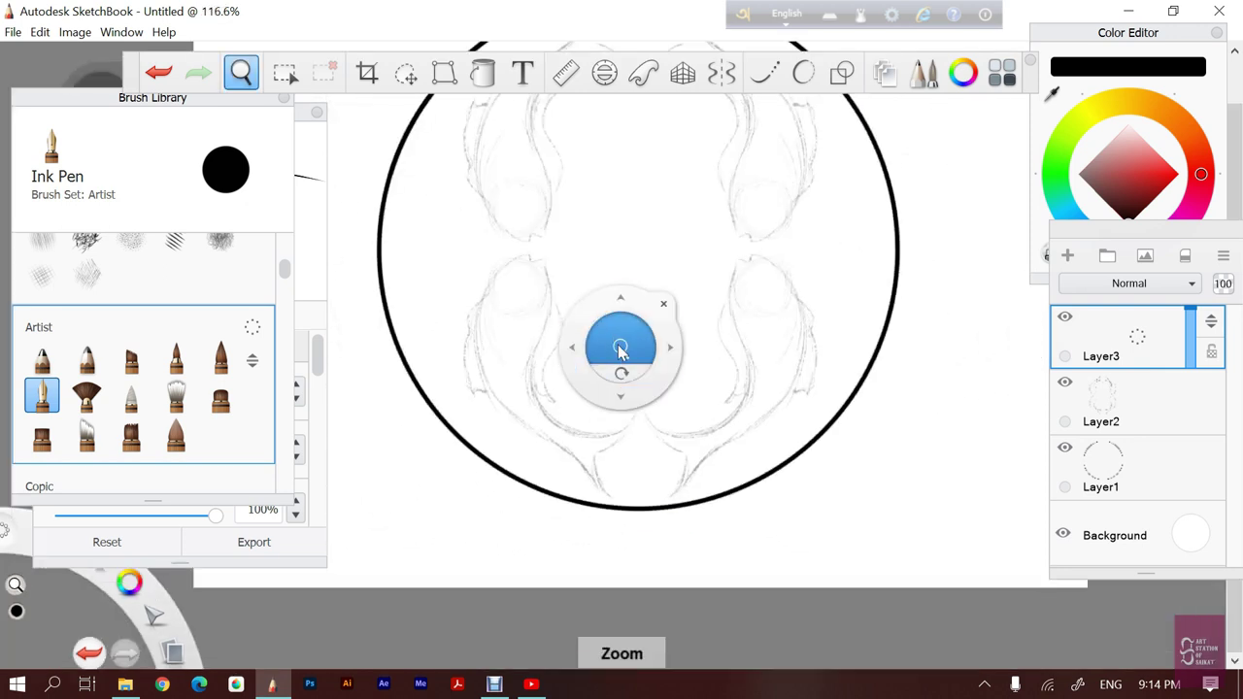
pyautogui.moveTo(622, 346); pyautogui.dragTo(624, 342)
pyautogui.scroll(-1, 624, 341)
pyautogui.scroll(1, 624, 342)
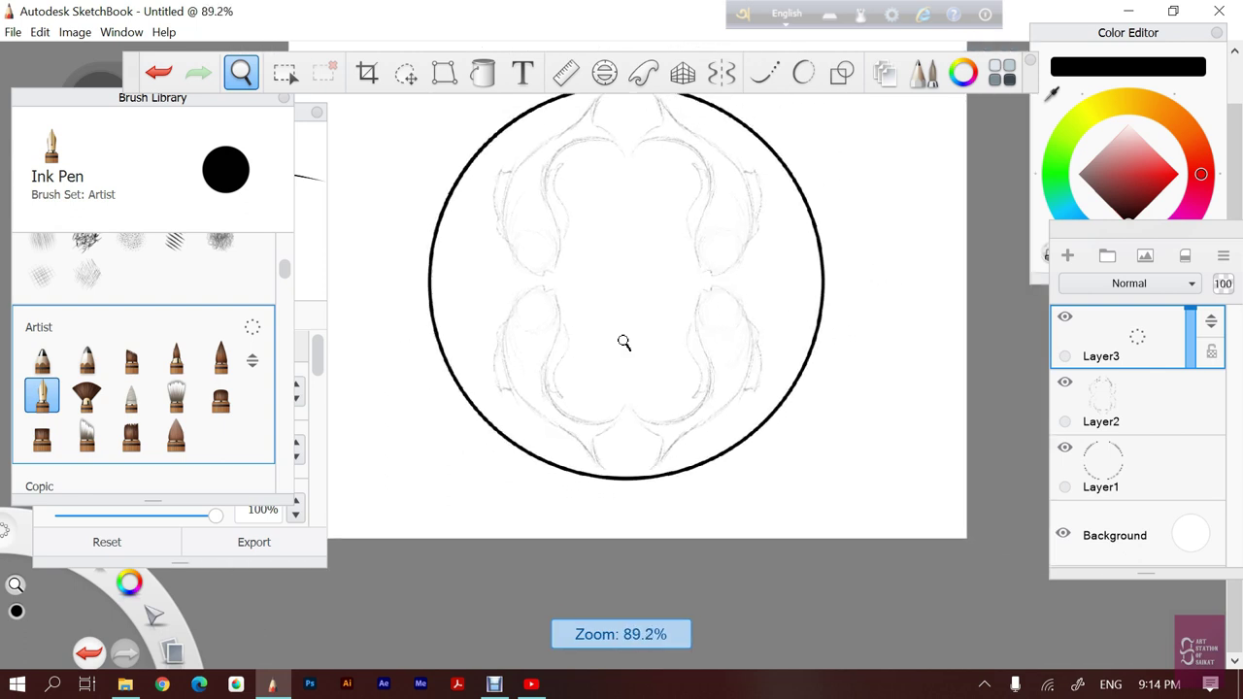
pyautogui.scroll(2, 623, 342)
pyautogui.scroll(-1, 623, 342)
pyautogui.press('space')
pyautogui.moveTo(605, 400); pyautogui.dragTo(614, 463)
pyautogui.press('space')
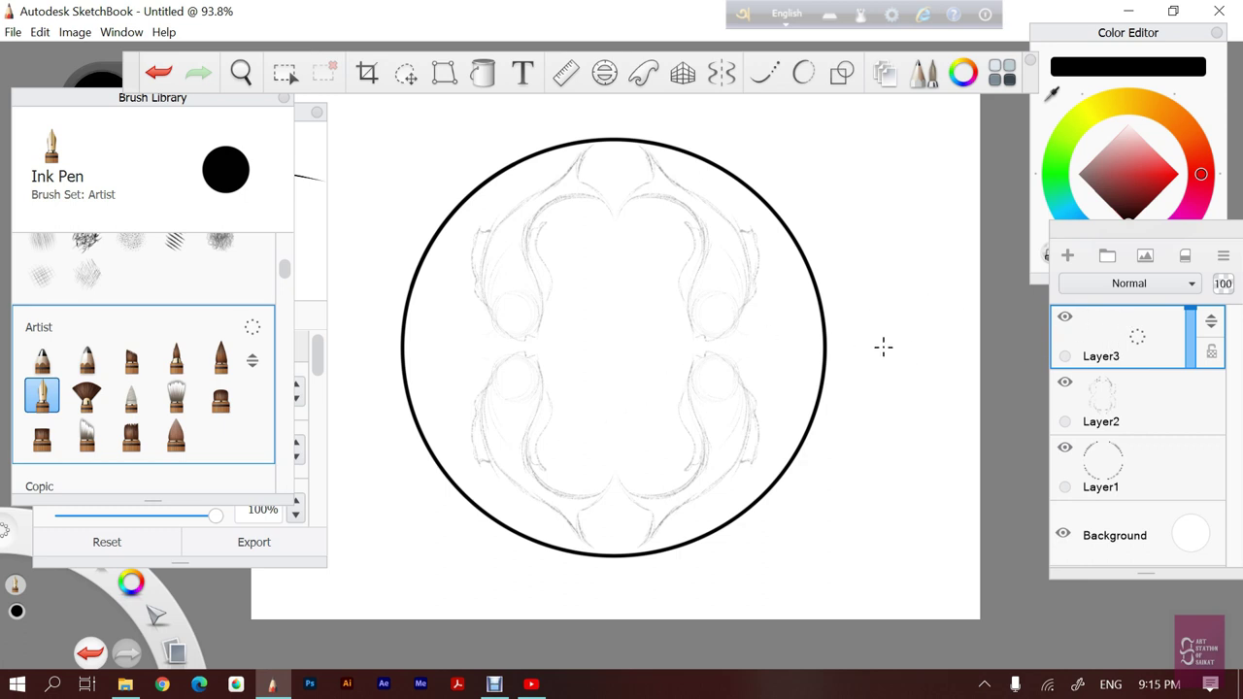
# Choose a light pink brush colour and paint test dabs right of the circle
pyautogui.moveTo(1146, 157); pyautogui.dragTo(1133, 146)
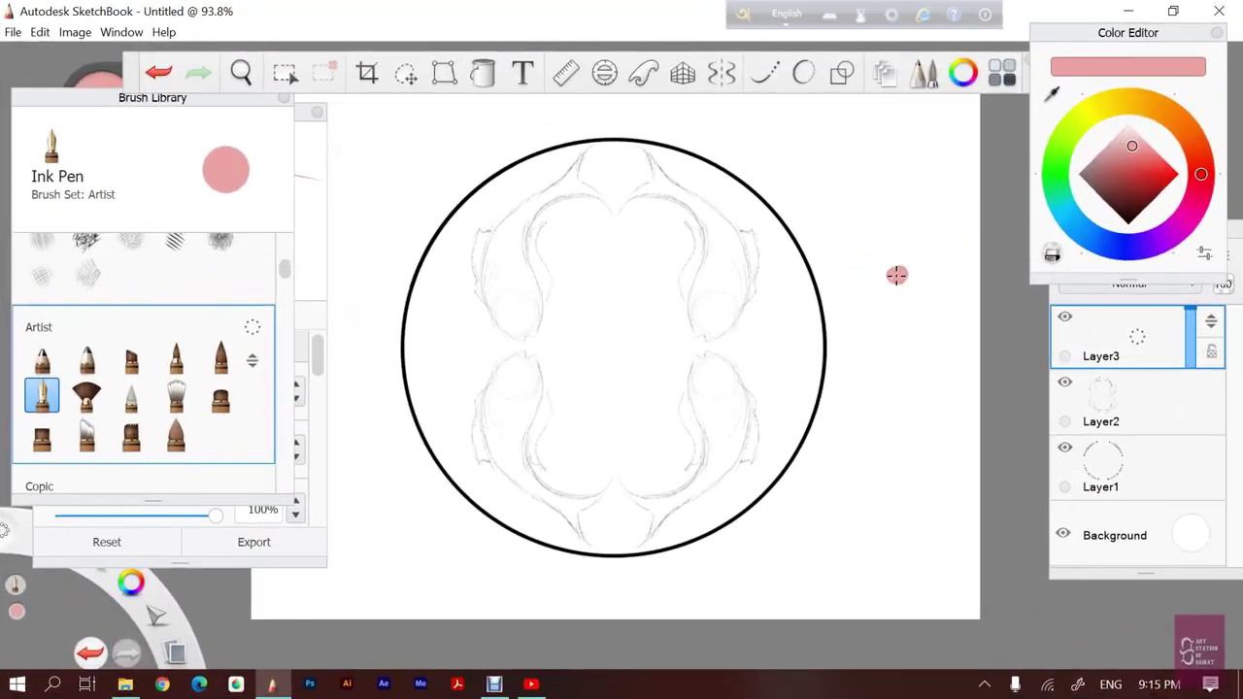
pyautogui.click(1132, 140)
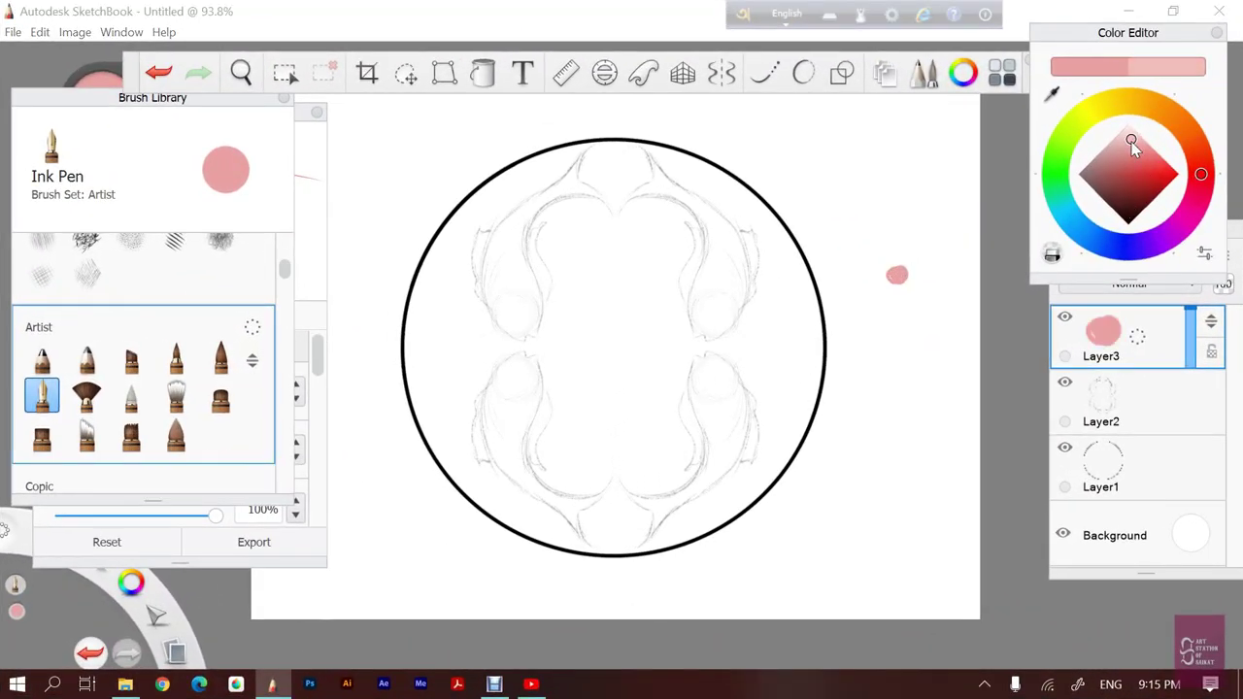
pyautogui.moveTo(900, 301); pyautogui.dragTo(897, 301)
pyautogui.click(1129, 143)
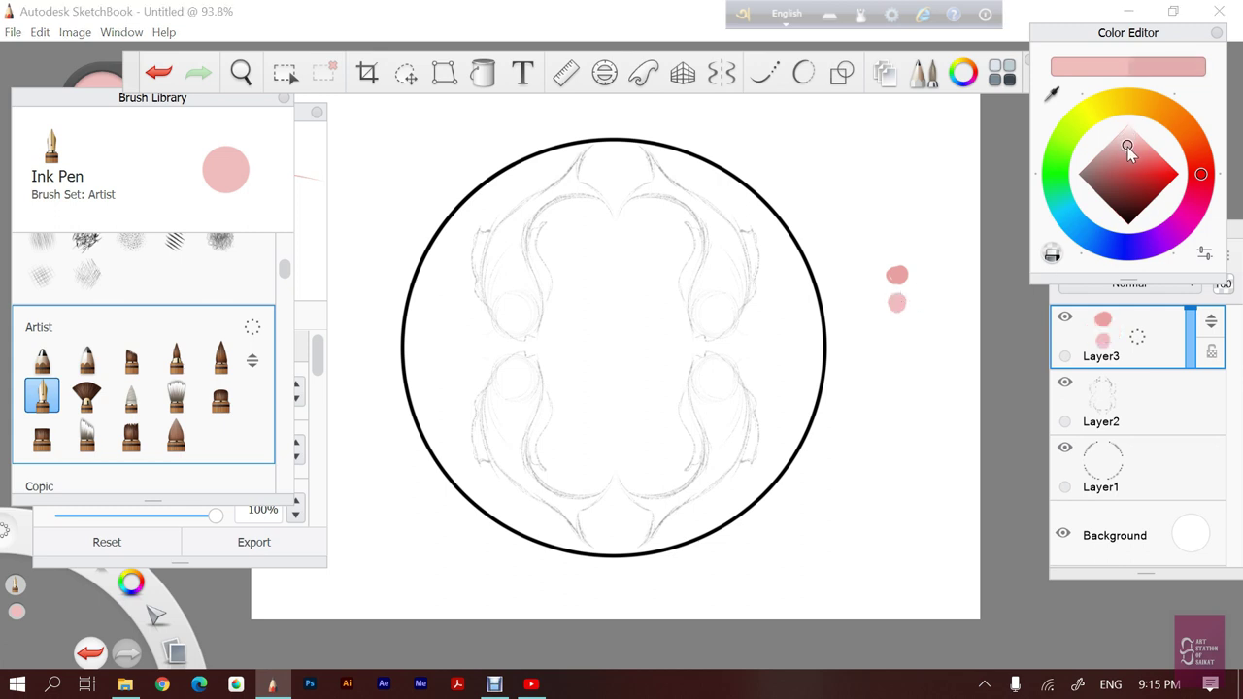
pyautogui.click(895, 329)
pyautogui.moveTo(895, 329); pyautogui.dragTo(899, 342)
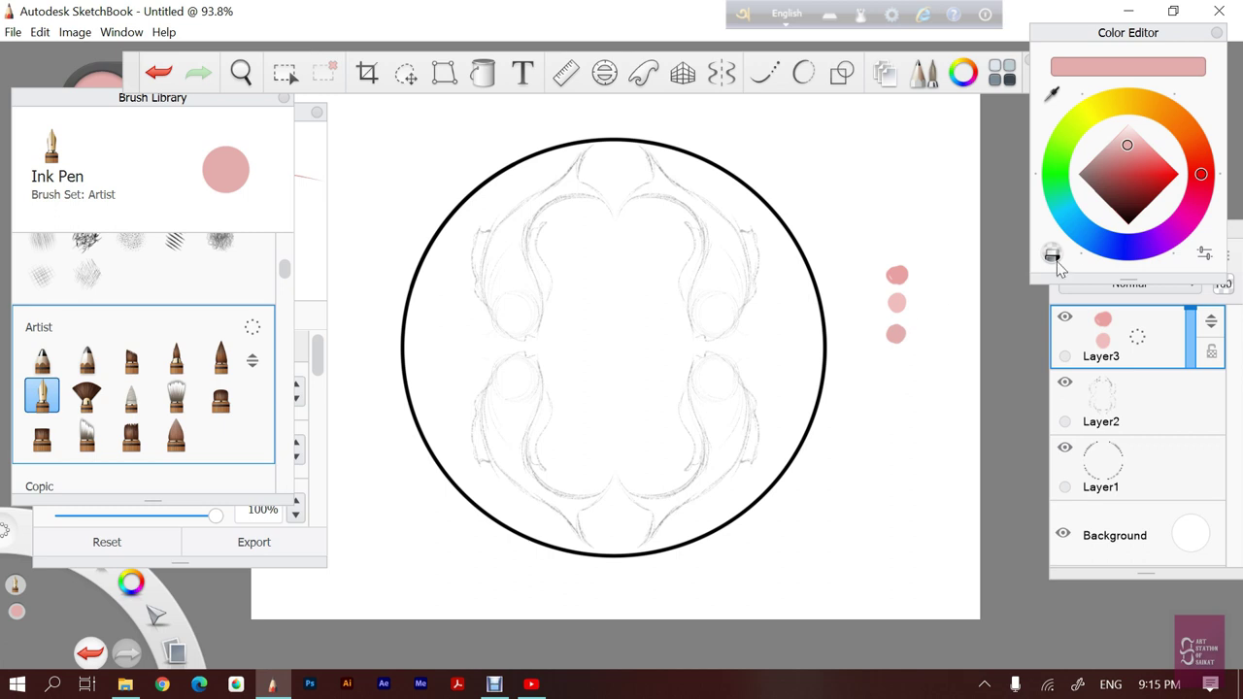
# Adjust the pink shade, add a fourth test dab, and turn Symmetry back on
pyautogui.click(1126, 150)
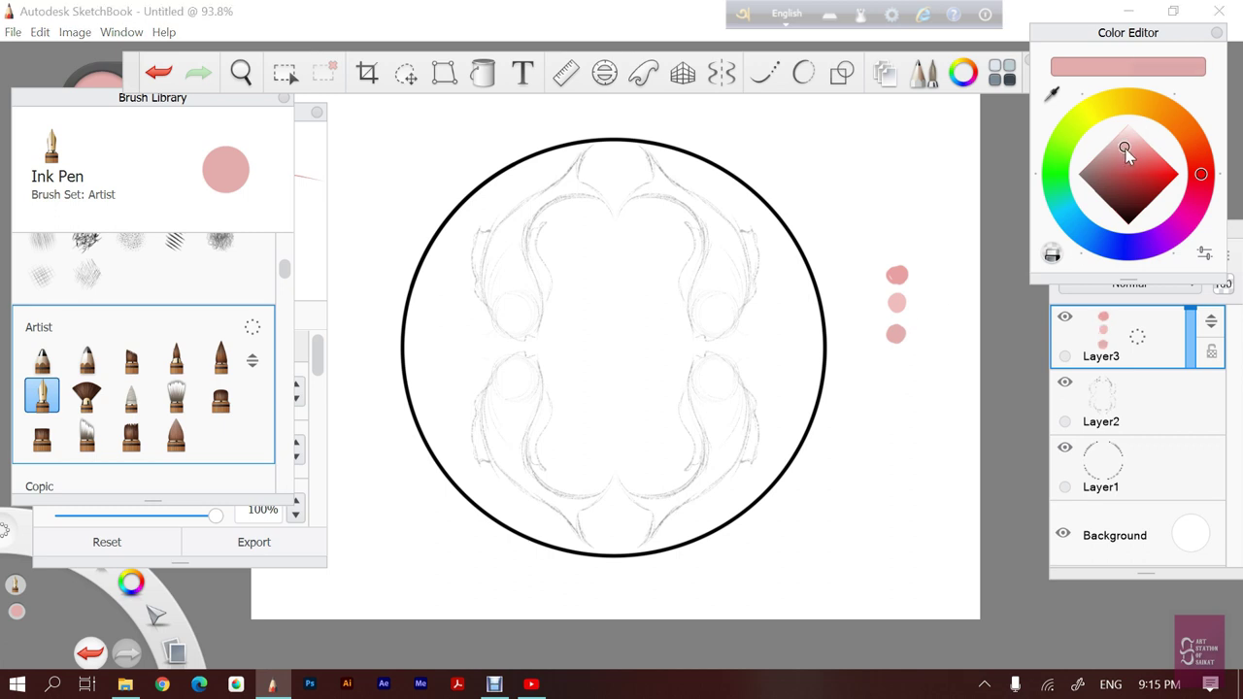
pyautogui.click(1129, 153)
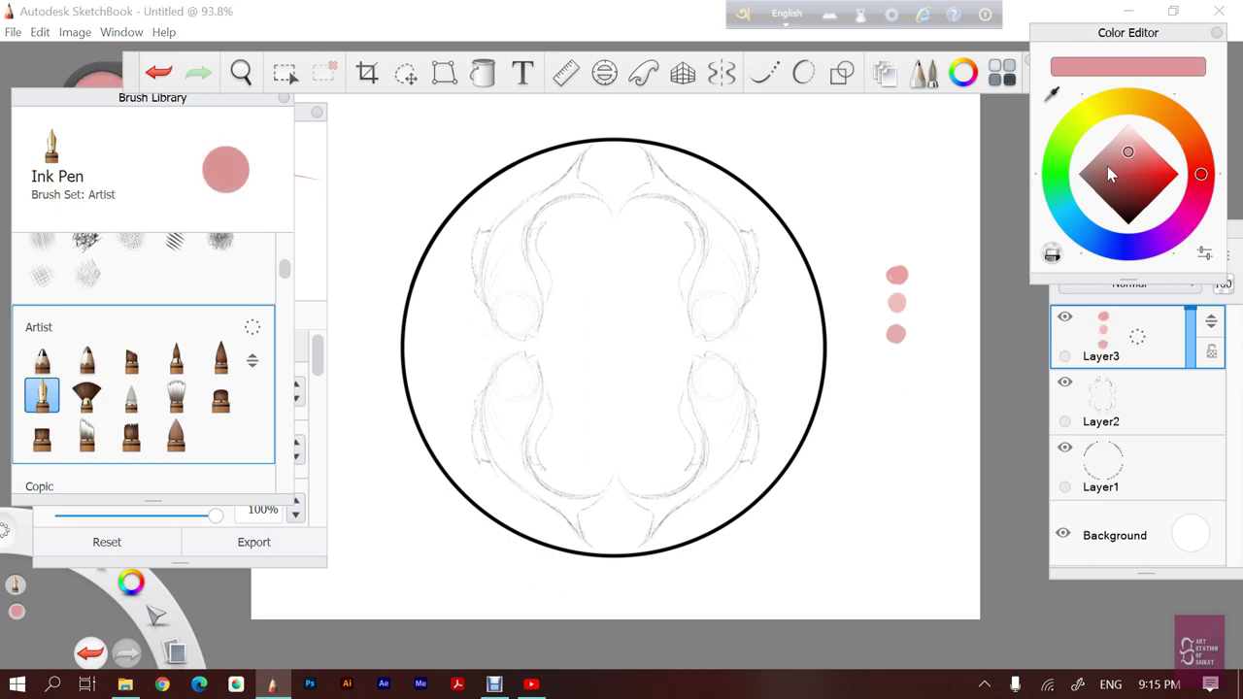
pyautogui.click(897, 360)
pyautogui.moveTo(897, 357); pyautogui.dragTo(897, 362)
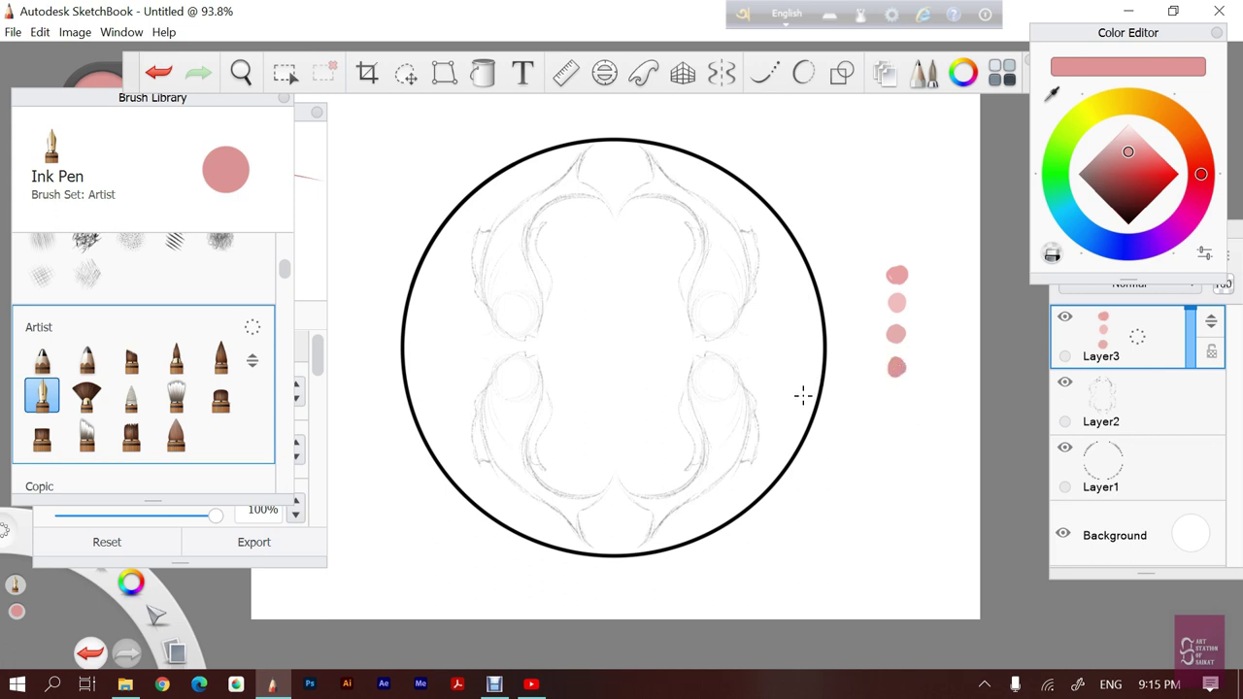
pyautogui.click(896, 275)
pyautogui.click(721, 76)
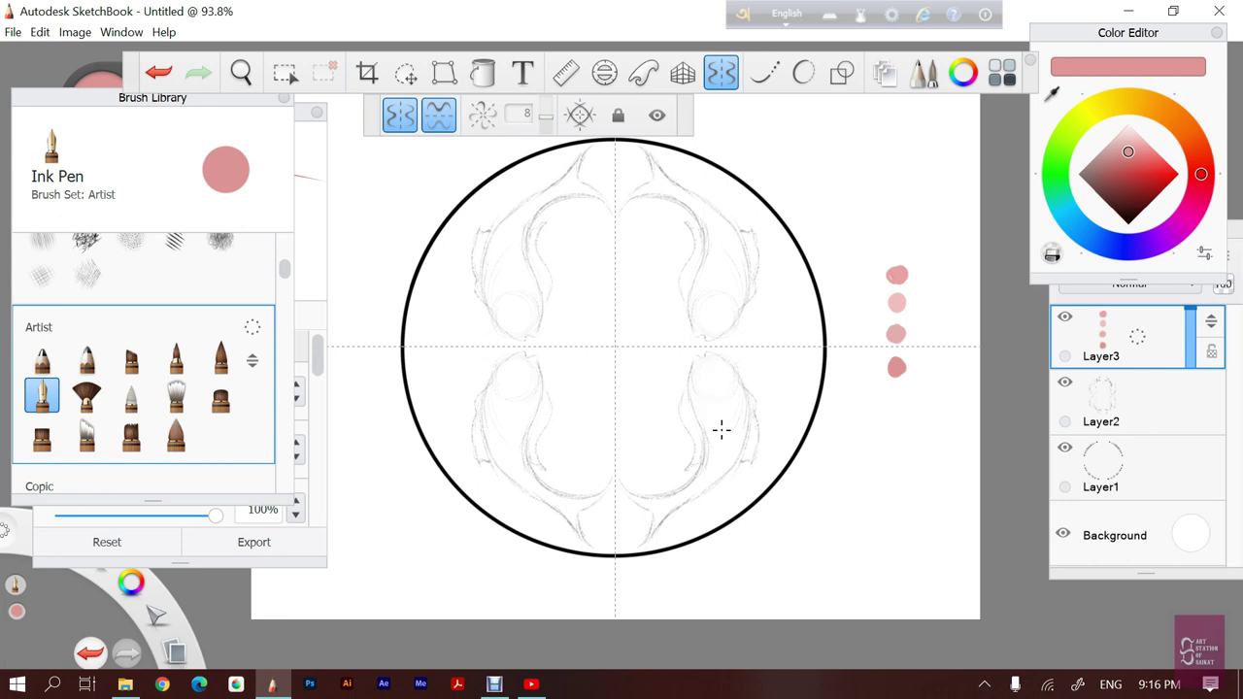
# Zoom in, pan to the pink test dabs, and activate the Color Editor eyedropper
pyautogui.press('space')
pyautogui.scroll(3, 713, 403)
pyautogui.scroll(2, 713, 403)
pyautogui.scroll(2, 713, 402)
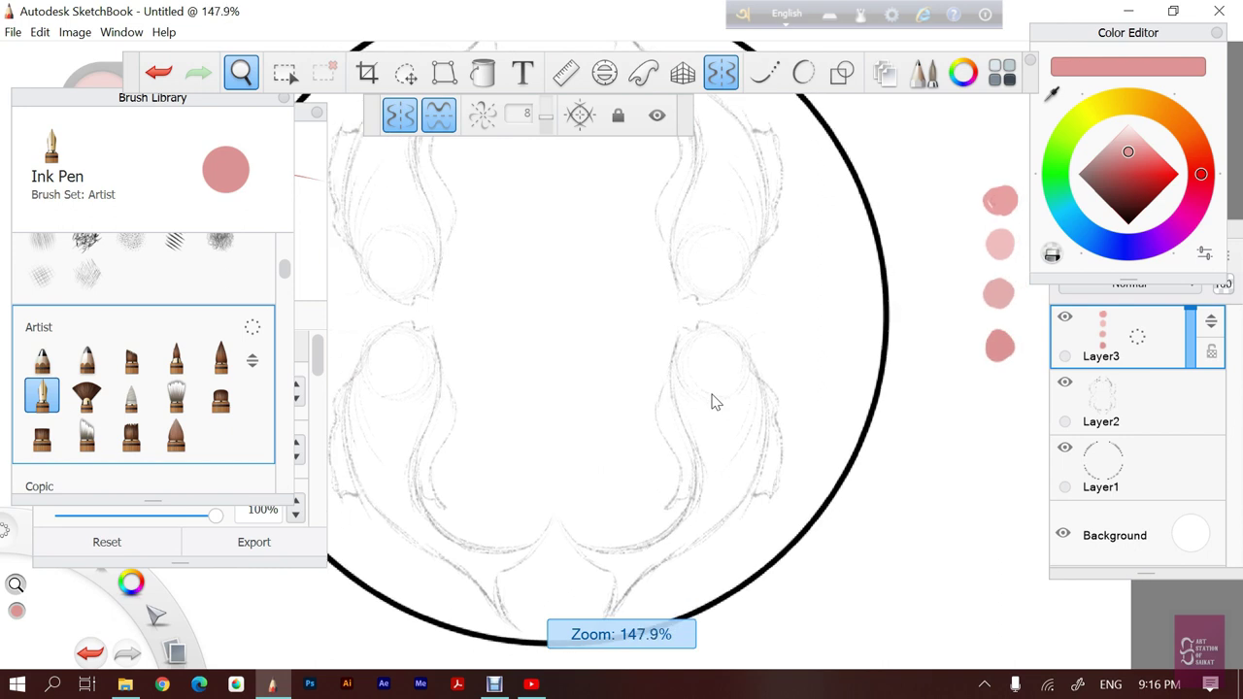
pyautogui.scroll(1, 713, 402)
pyautogui.scroll(2, 713, 402)
pyautogui.scroll(2, 713, 402)
pyautogui.scroll(1, 713, 403)
pyautogui.scroll(2, 713, 402)
pyautogui.scroll(3, 713, 402)
pyautogui.scroll(1, 713, 402)
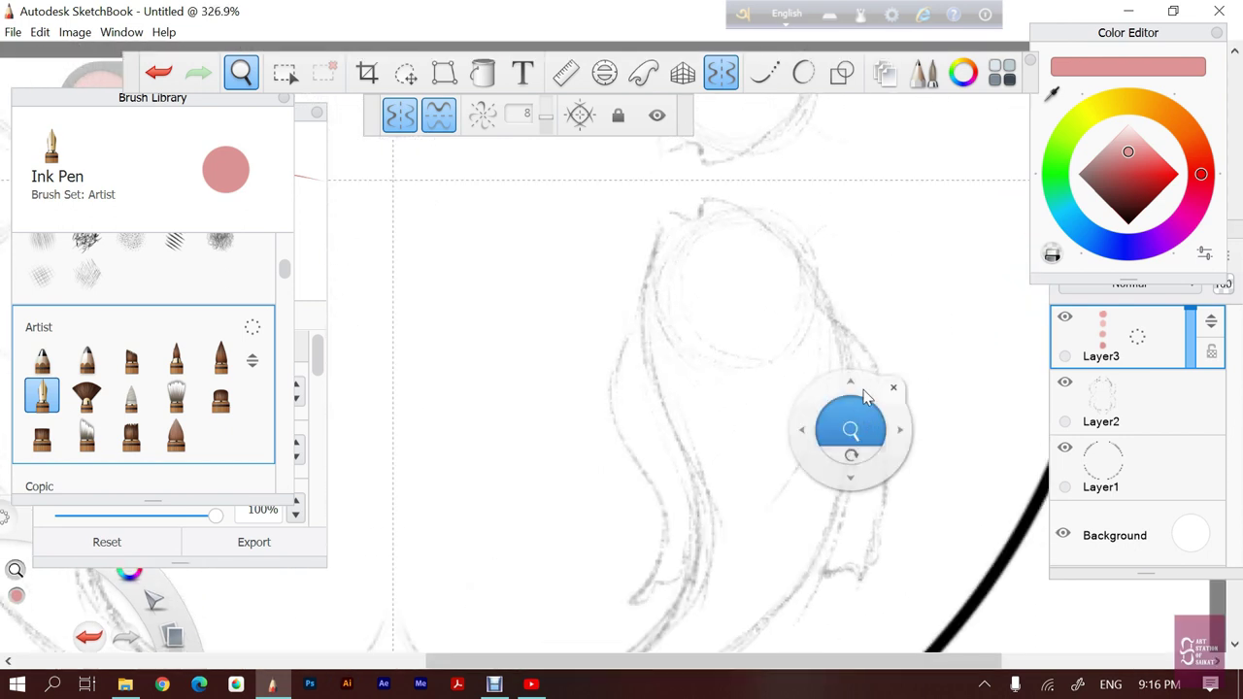
pyautogui.scroll(-1, 866, 388)
pyautogui.scroll(-10, 869, 395)
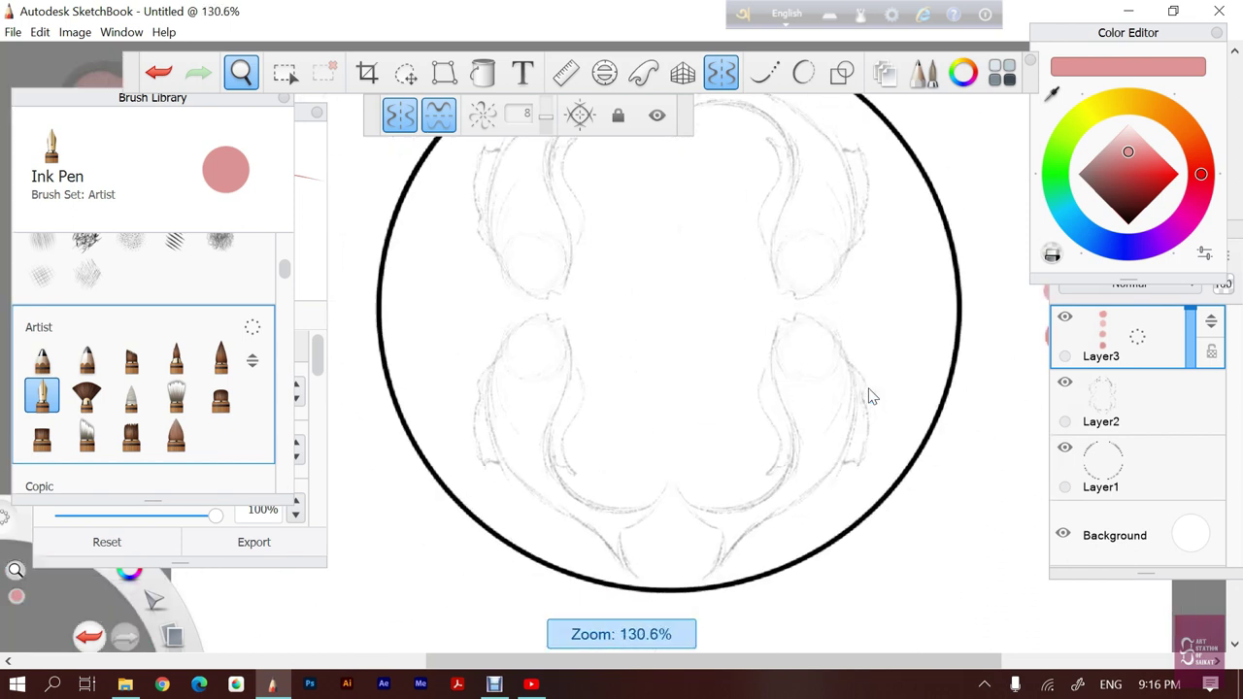
pyautogui.moveTo(804, 493); pyautogui.dragTo(579, 528)
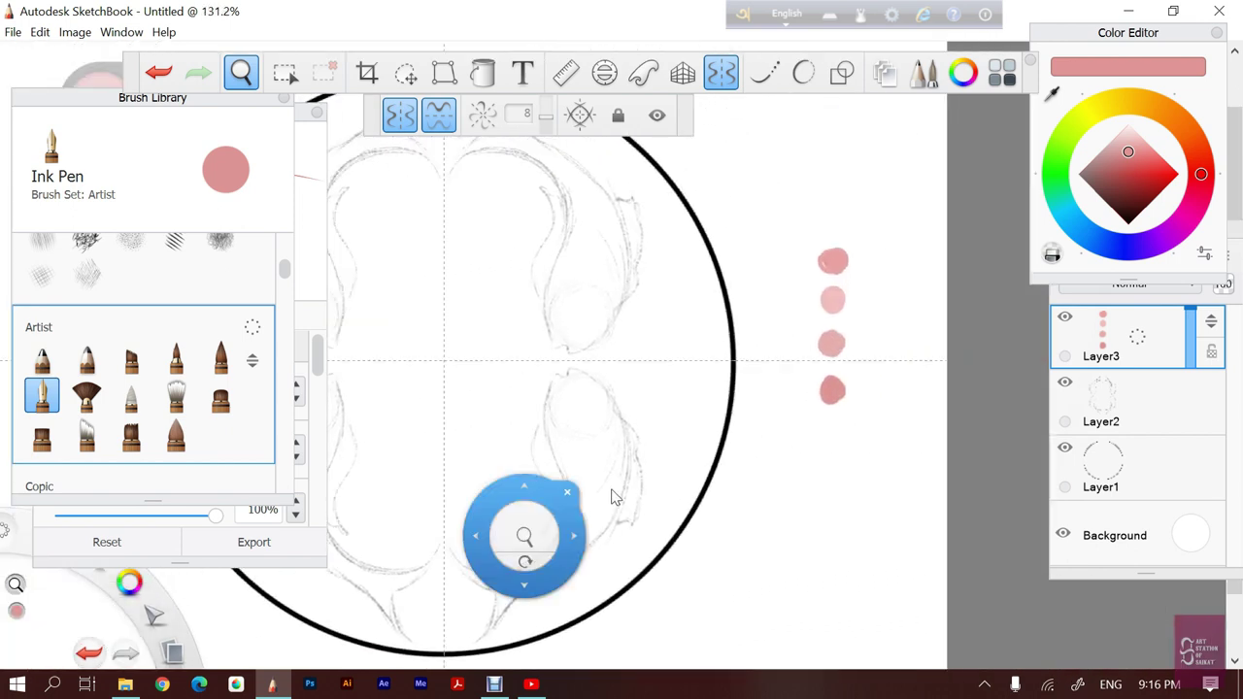
pyautogui.click(1054, 95)
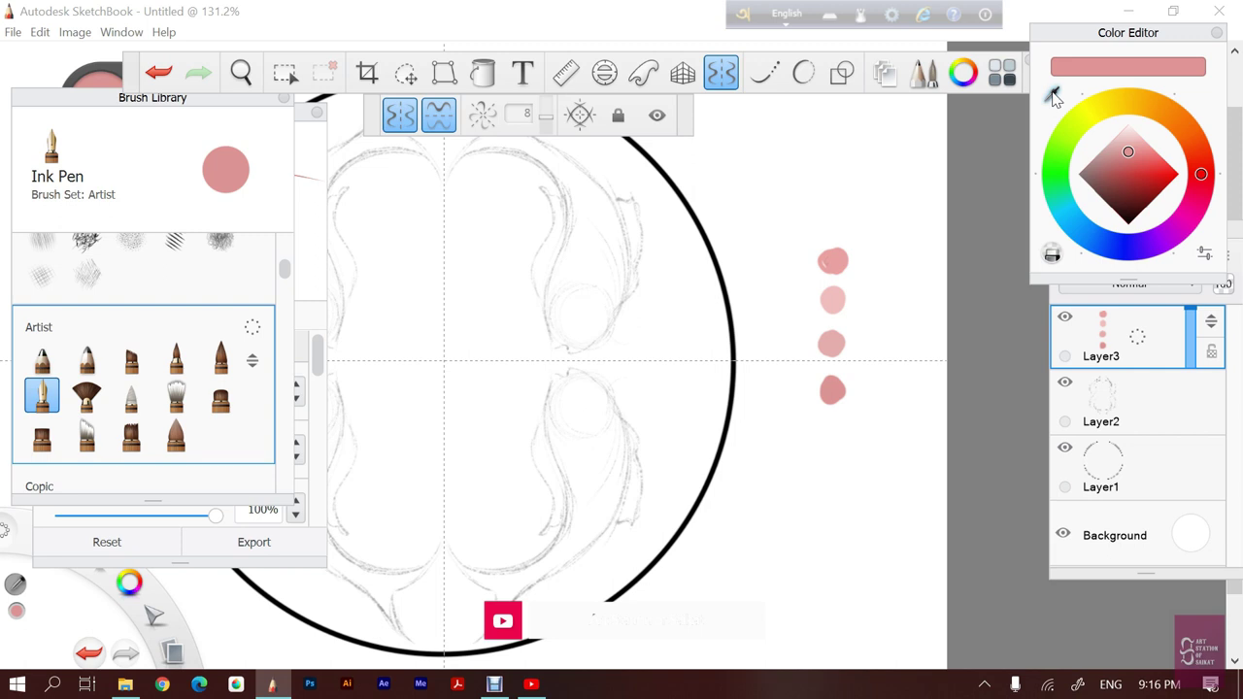
# Sample a deeper pink from the test dabs, then shift and lighten it
pyautogui.moveTo(833, 260); pyautogui.dragTo(833, 390)
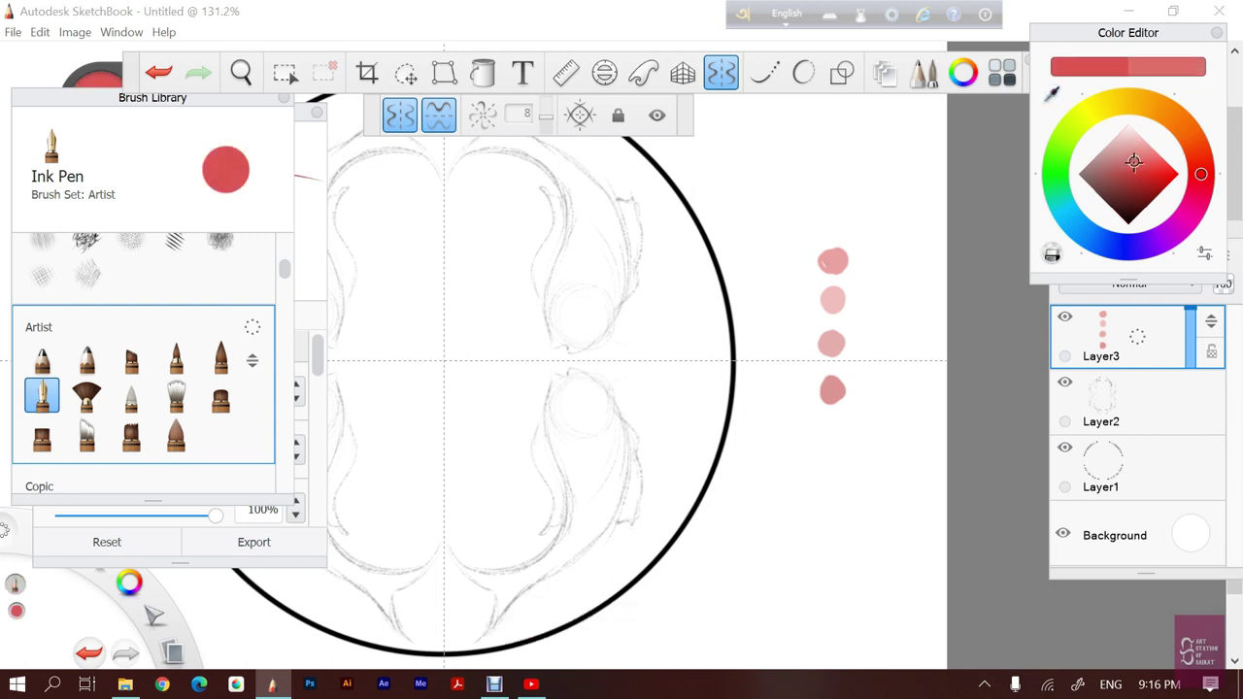
pyautogui.moveTo(1201, 174); pyautogui.dragTo(1202, 184)
pyautogui.click(1127, 156)
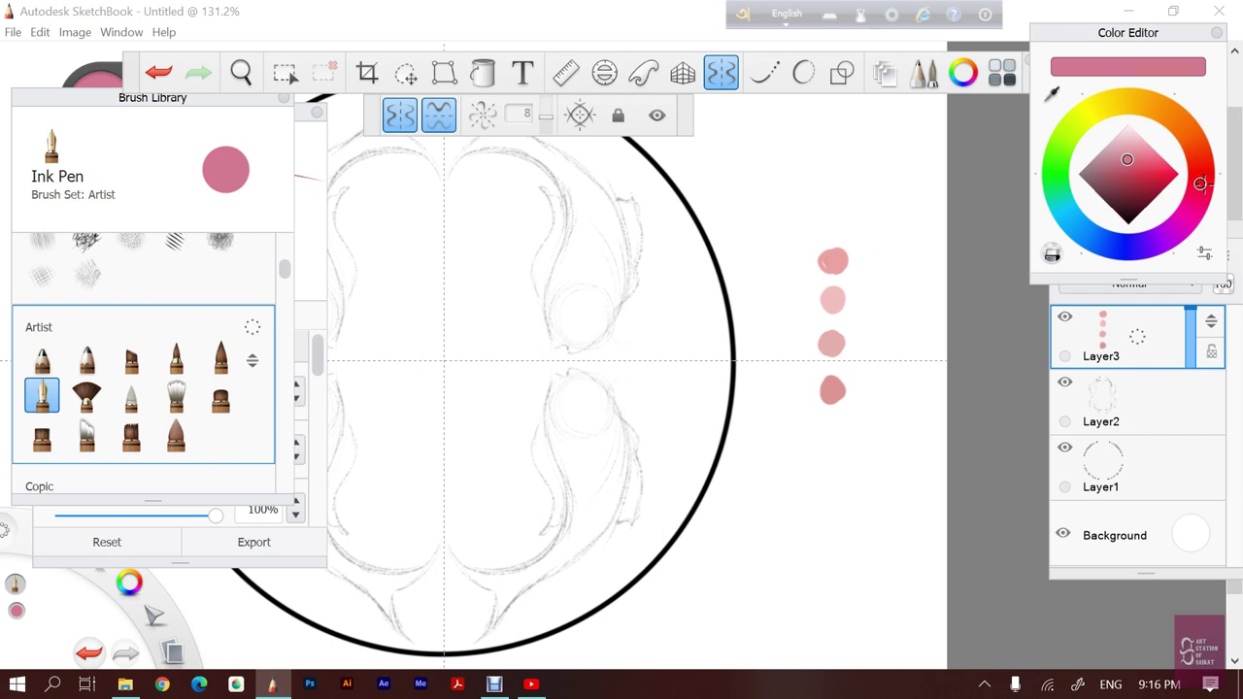
pyautogui.moveTo(1127, 160); pyautogui.dragTo(1124, 149)
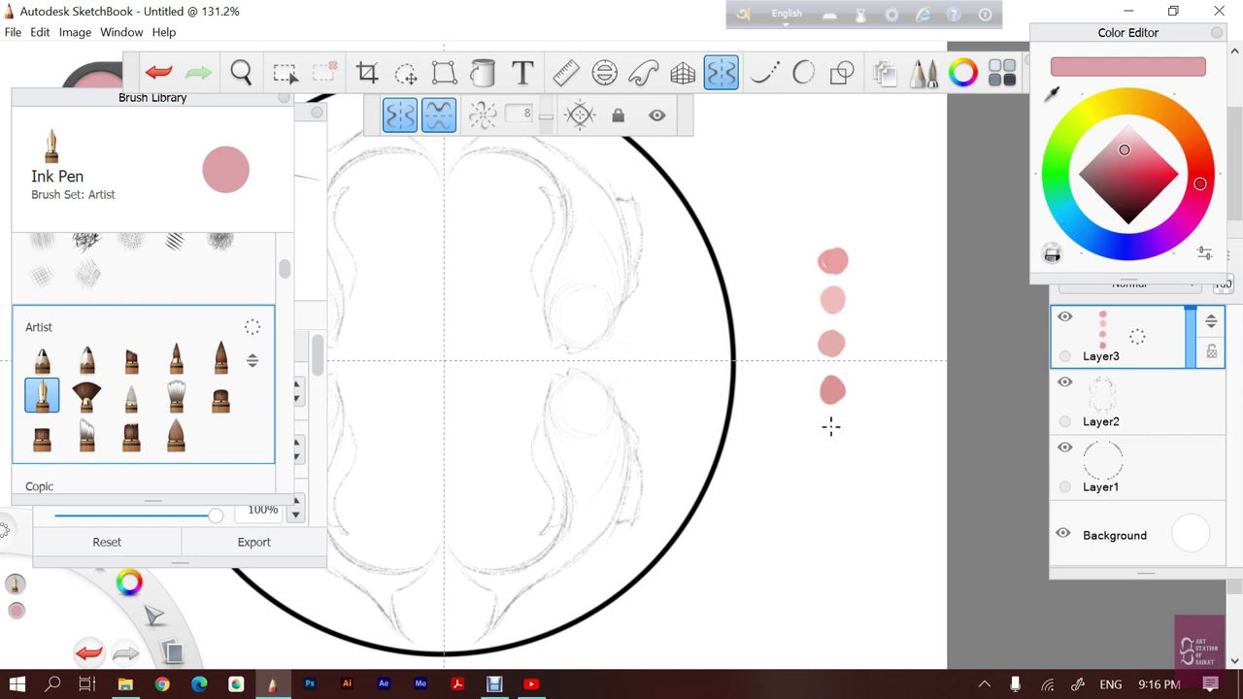
# Turn off Symmetry and paint an enlarged test dot below the others
pyautogui.click(722, 74)
pyautogui.moveTo(831, 432); pyautogui.dragTo(831, 433)
pyautogui.click(832, 433)
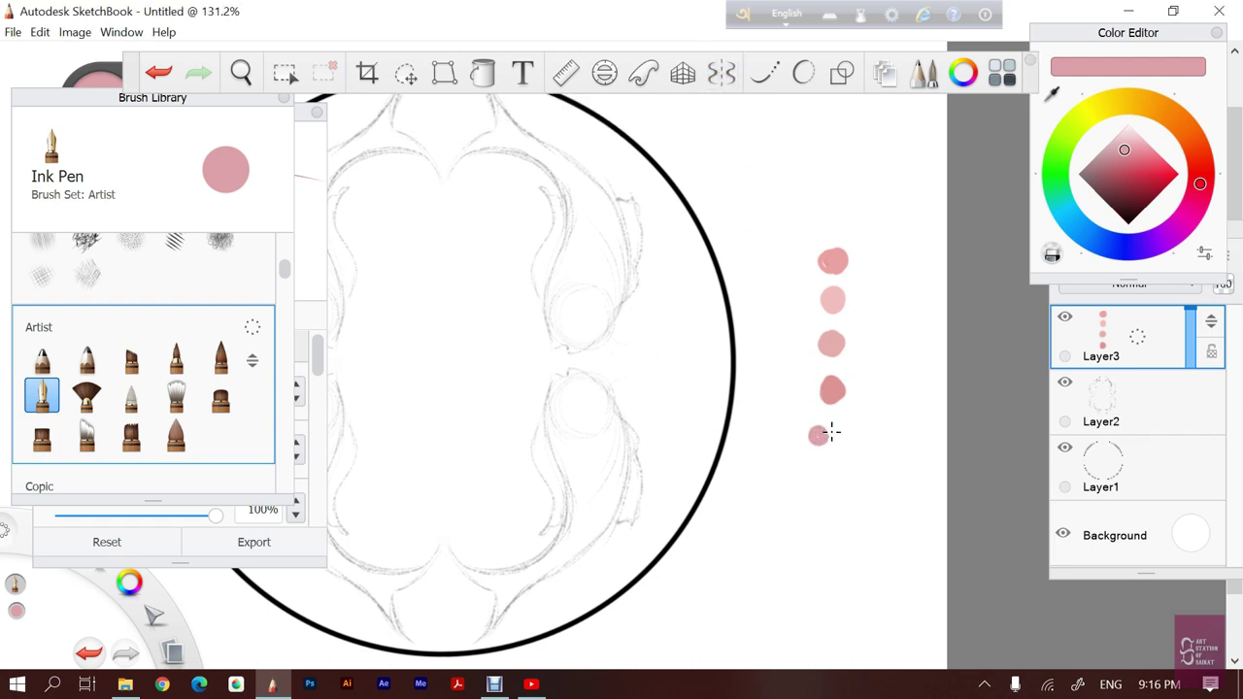
pyautogui.click(831, 432)
# Erase the upper pink test dabs and shift the pink hue slightly
pyautogui.press('e')
pyautogui.moveTo(835, 300); pyautogui.dragTo(833, 258)
pyautogui.moveTo(831, 342); pyautogui.dragTo(832, 390)
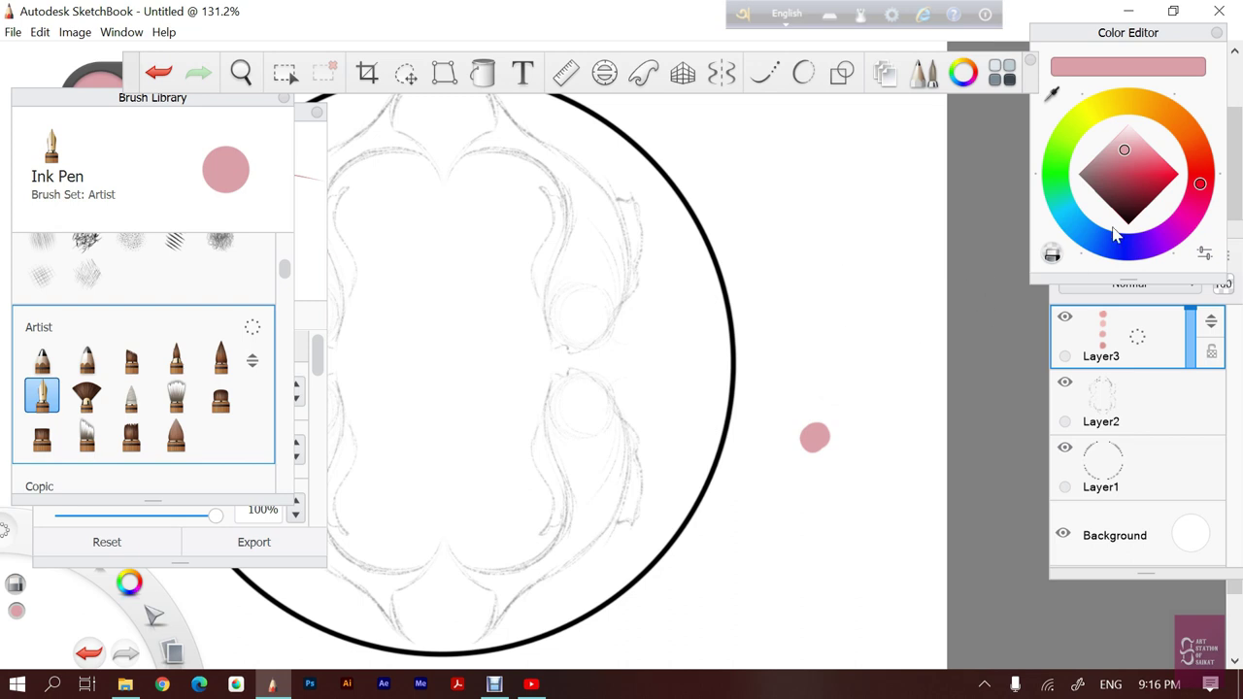
pyautogui.click(1202, 185)
pyautogui.moveTo(1202, 185); pyautogui.dragTo(1199, 190)
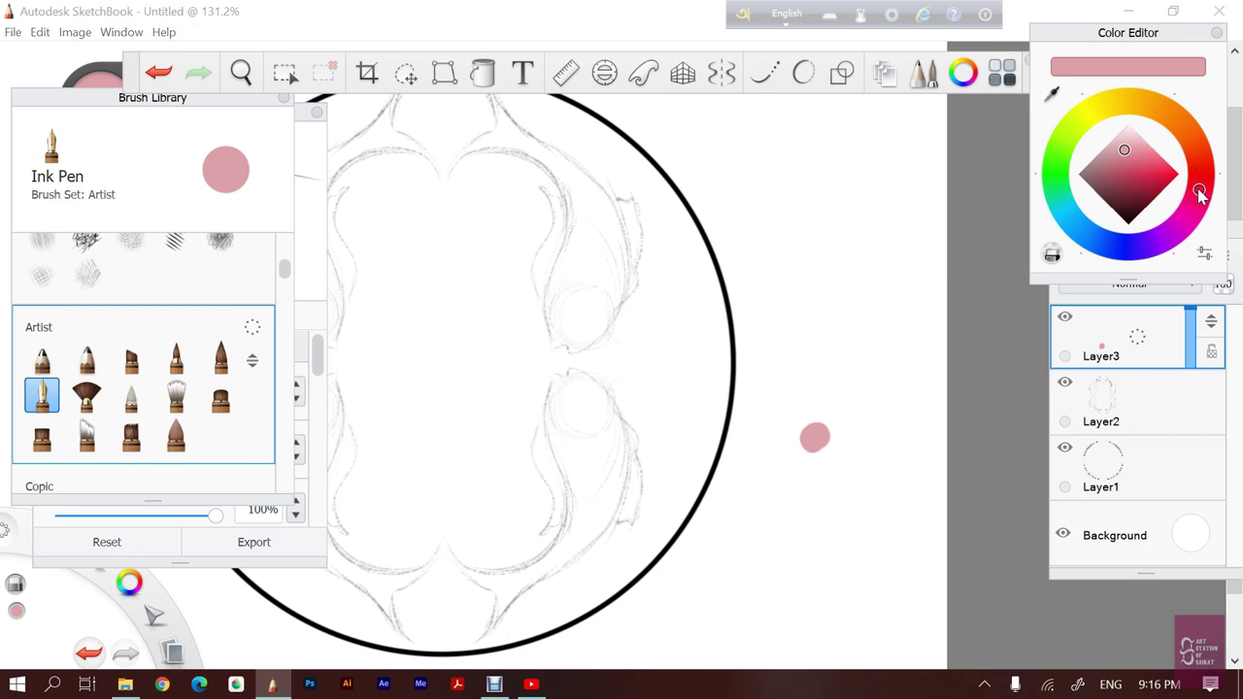
# Test the new pink, lighten it to a pale pink, test again, and re-enable Symmetry
pyautogui.press('e')
pyautogui.click(808, 377)
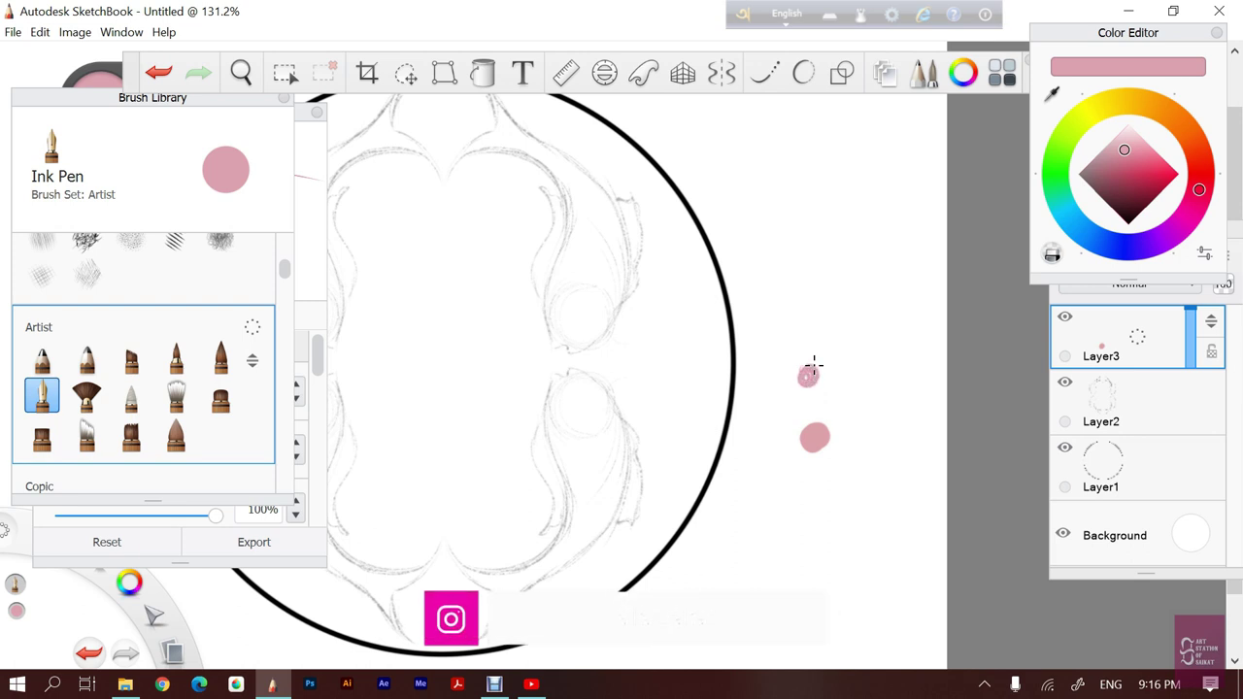
pyautogui.moveTo(815, 364); pyautogui.dragTo(814, 365)
pyautogui.moveTo(1119, 170); pyautogui.dragTo(1144, 138)
pyautogui.moveTo(810, 490); pyautogui.dragTo(811, 492)
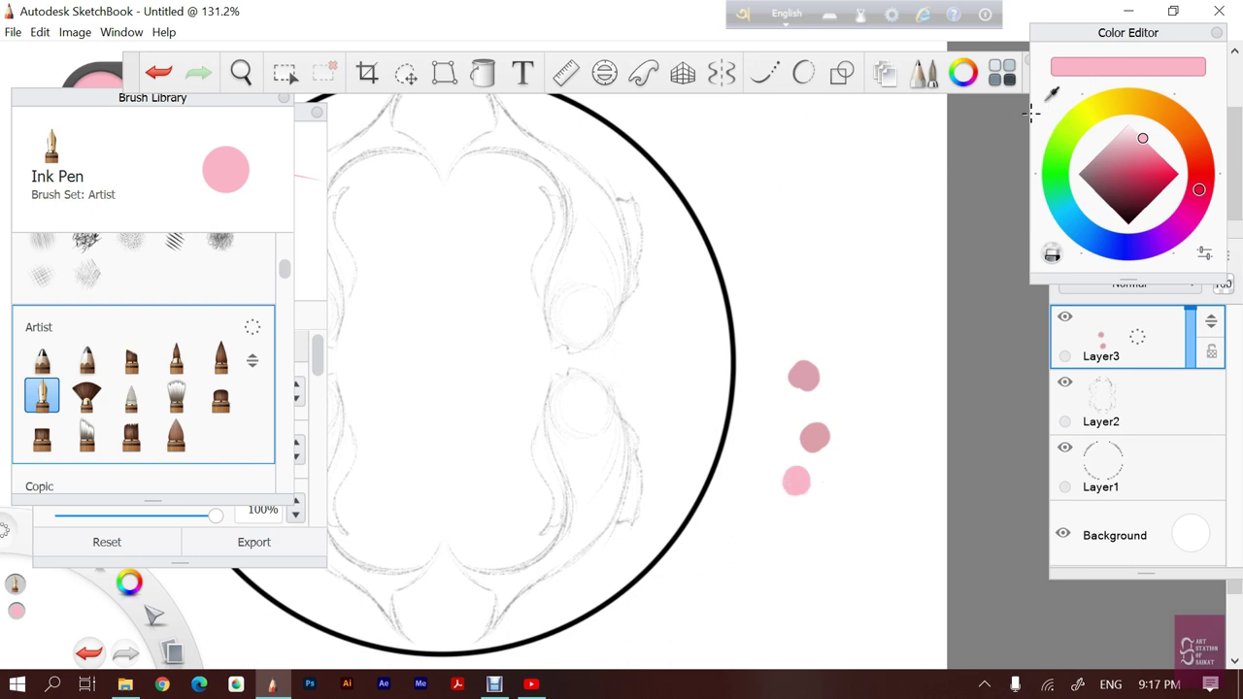
pyautogui.click(721, 73)
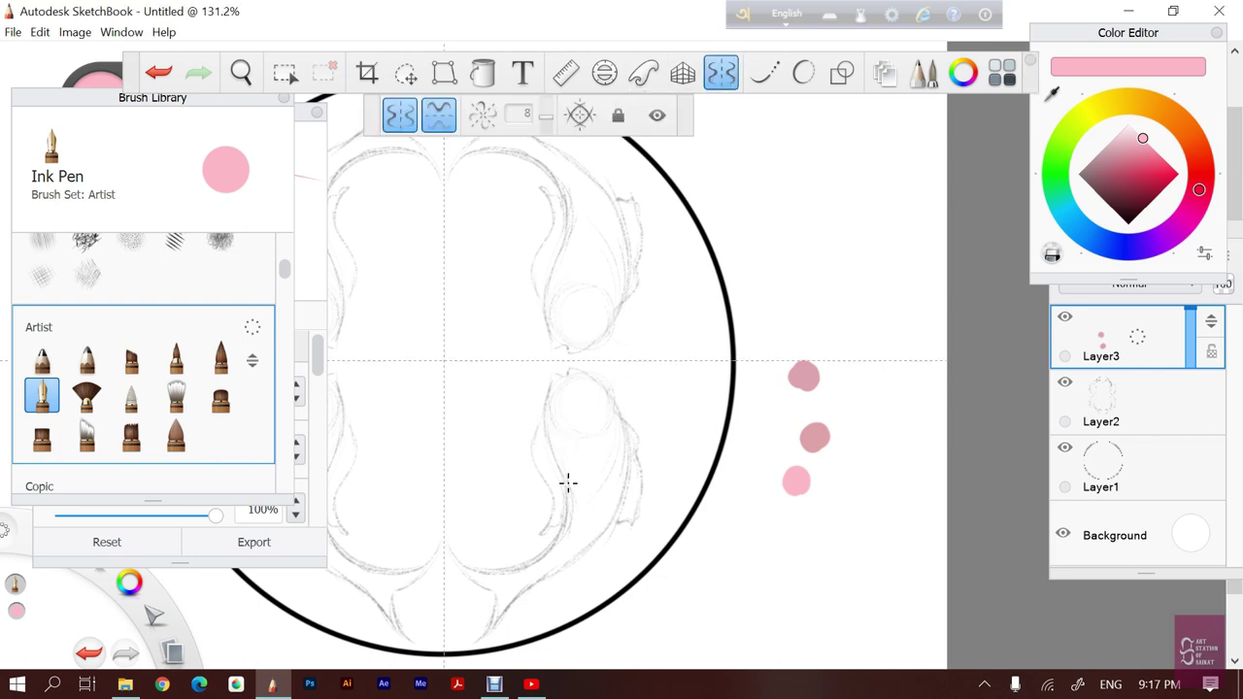
# Zoom in on the fish and ink its left body edge in mirrored pink
pyautogui.press('space')
pyautogui.moveTo(591, 419)
pyautogui.mouseDown()
pyautogui.moveTo(670, 443)
pyautogui.moveTo(694, 411)
pyautogui.mouseUp()
pyautogui.press('space')
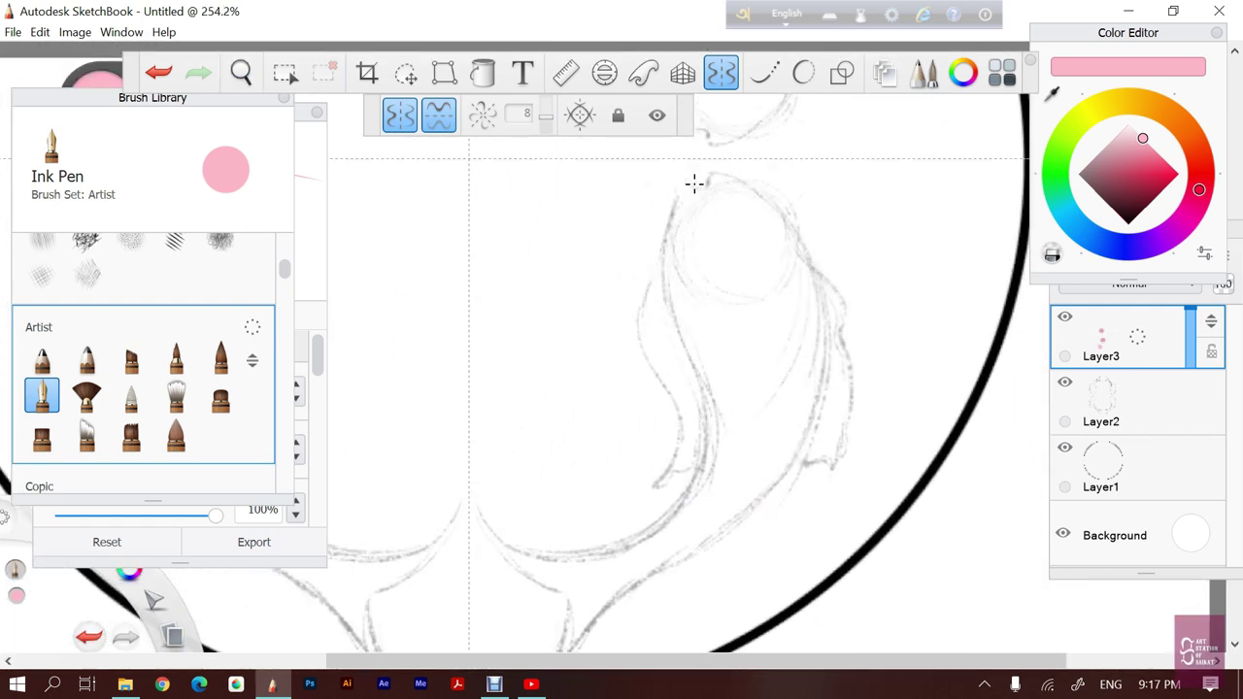
pyautogui.moveTo(685, 190)
pyautogui.mouseDown()
pyautogui.moveTo(666, 272)
pyautogui.moveTo(719, 406)
pyautogui.moveTo(673, 527)
pyautogui.mouseUp()
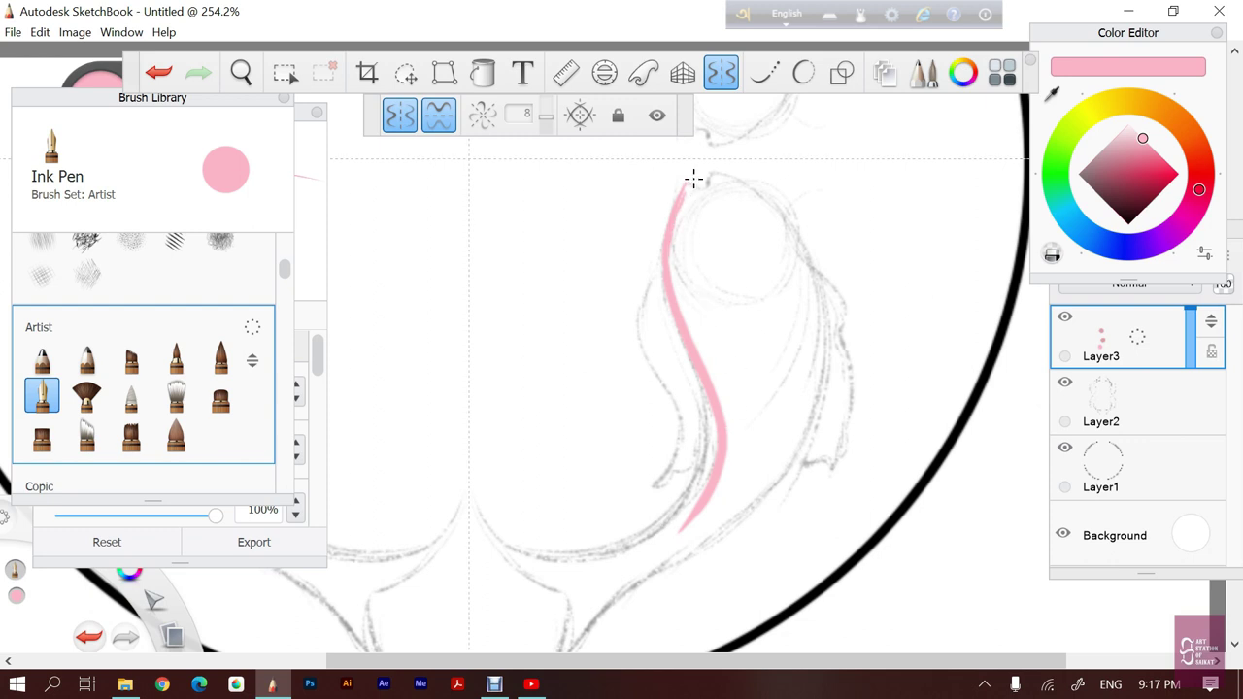
pyautogui.moveTo(667, 301)
pyautogui.mouseDown()
pyautogui.moveTo(713, 445)
pyautogui.moveTo(689, 530)
pyautogui.mouseUp()
pyautogui.moveTo(719, 381); pyautogui.dragTo(680, 533)
# Ink the mirrored lower body curve and the lower tail curves in pink
pyautogui.moveTo(483, 515)
pyautogui.mouseDown()
pyautogui.moveTo(528, 552)
pyautogui.moveTo(597, 559)
pyautogui.moveTo(680, 529)
pyautogui.moveTo(725, 476)
pyautogui.mouseUp()
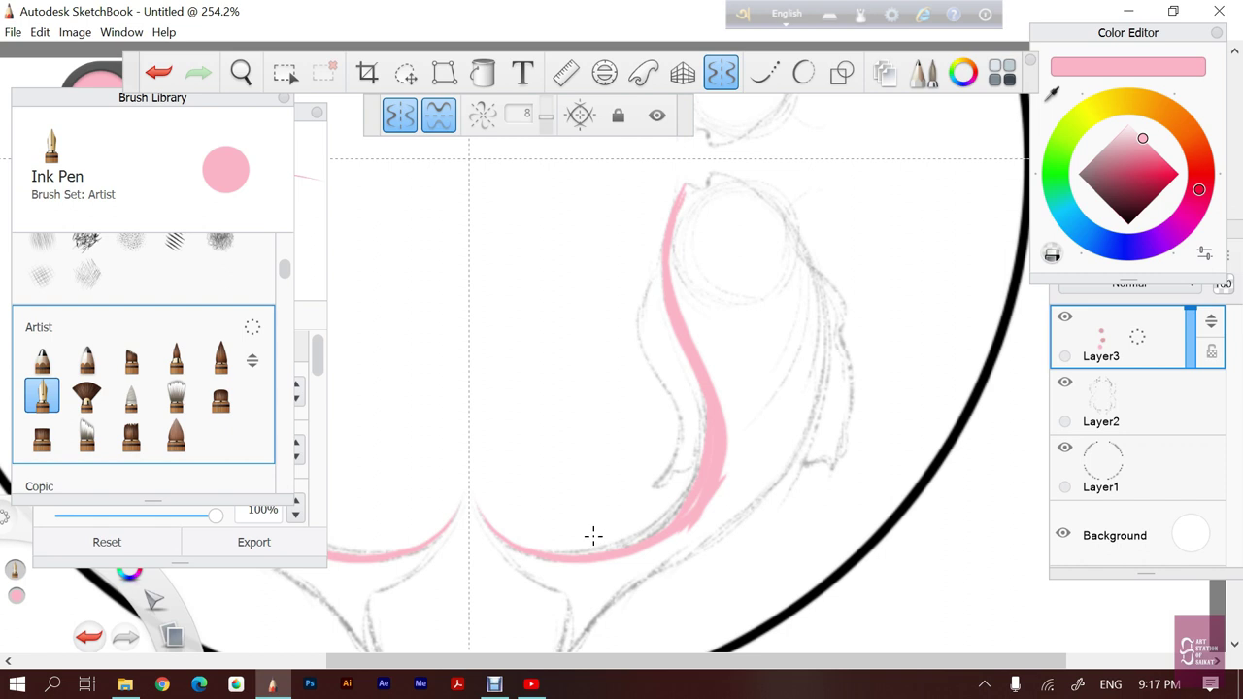
pyautogui.moveTo(530, 542)
pyautogui.mouseDown()
pyautogui.moveTo(596, 554)
pyautogui.moveTo(638, 536)
pyautogui.moveTo(710, 458)
pyautogui.mouseUp()
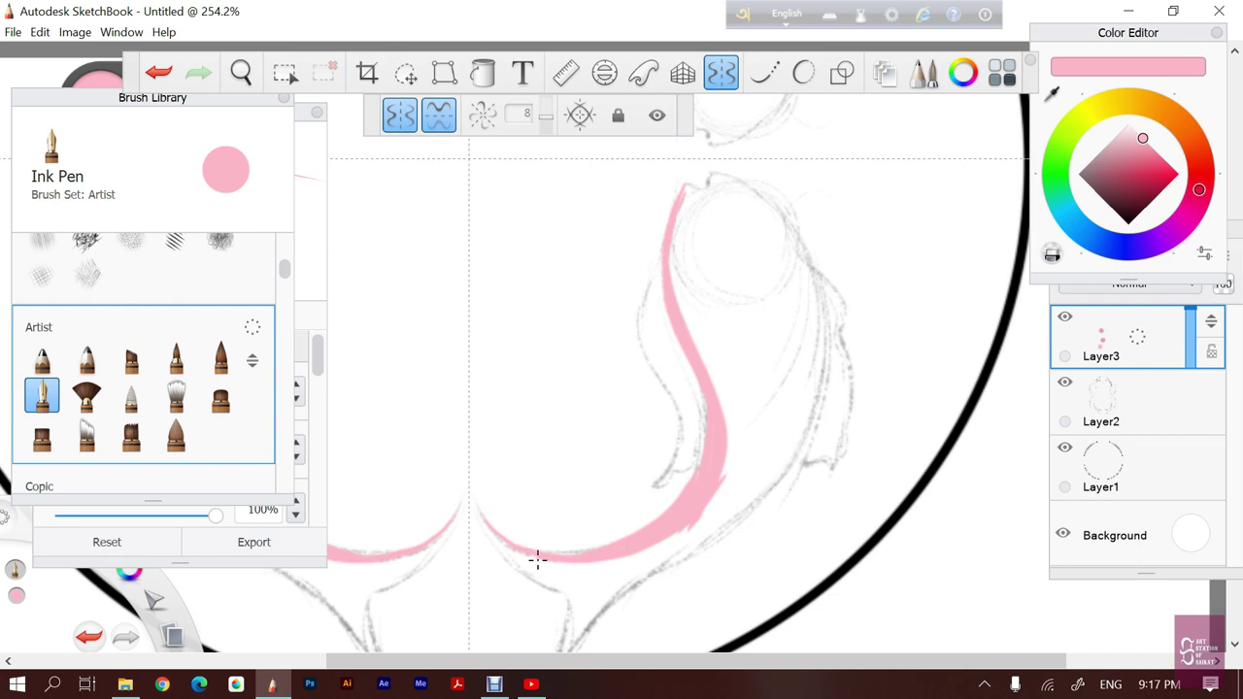
pyautogui.moveTo(613, 589); pyautogui.dragTo(543, 447)
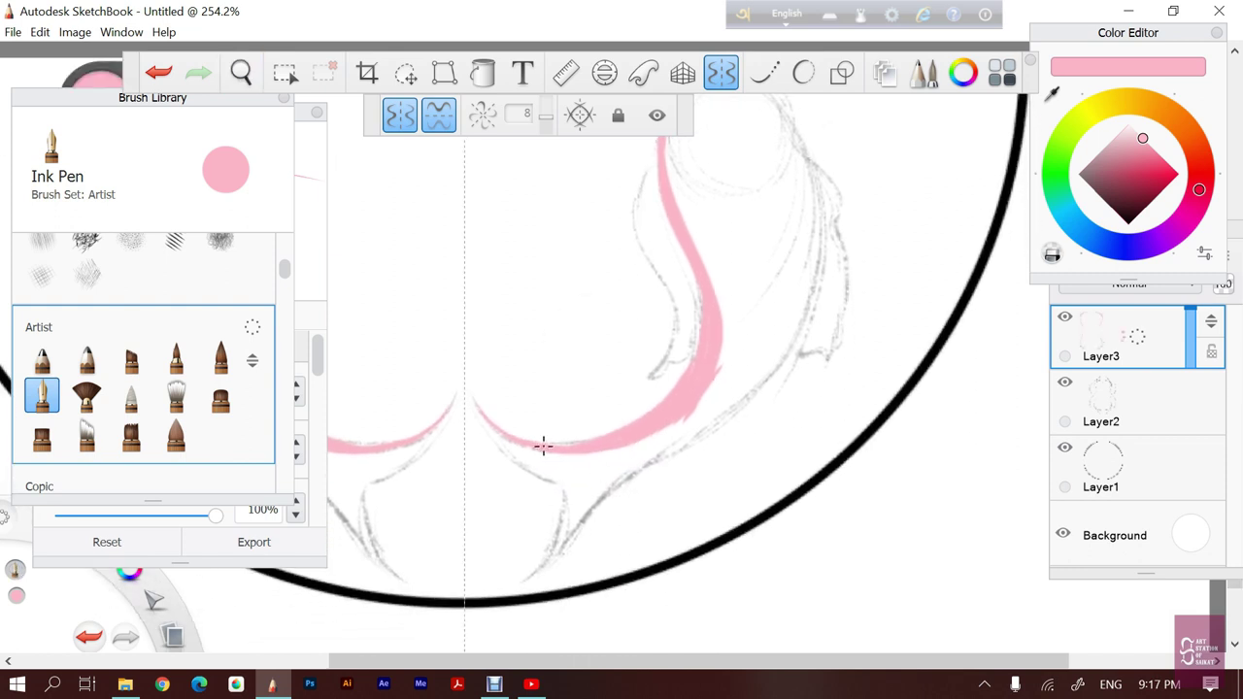
pyautogui.moveTo(476, 406)
pyautogui.mouseDown()
pyautogui.moveTo(564, 488)
pyautogui.moveTo(565, 526)
pyautogui.moveTo(518, 592)
pyautogui.mouseUp()
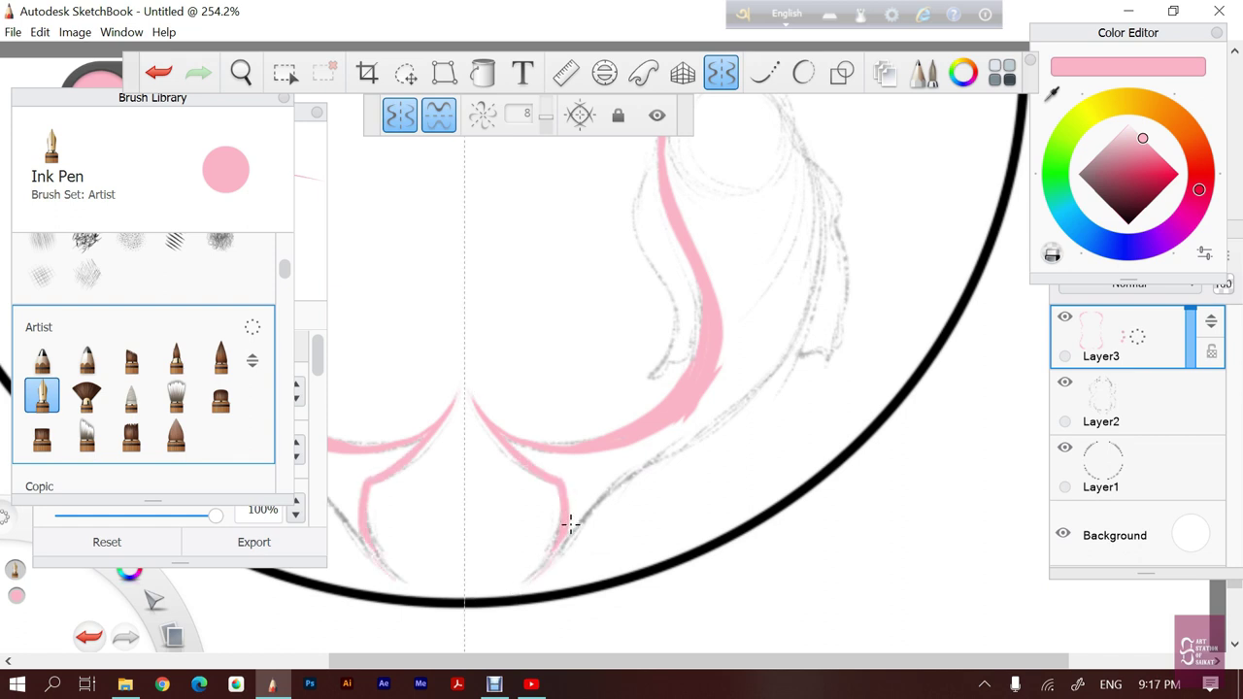
pyautogui.moveTo(572, 522); pyautogui.dragTo(524, 586)
pyautogui.moveTo(606, 494)
pyautogui.mouseDown()
pyautogui.moveTo(593, 528)
pyautogui.moveTo(806, 257)
pyautogui.mouseUp()
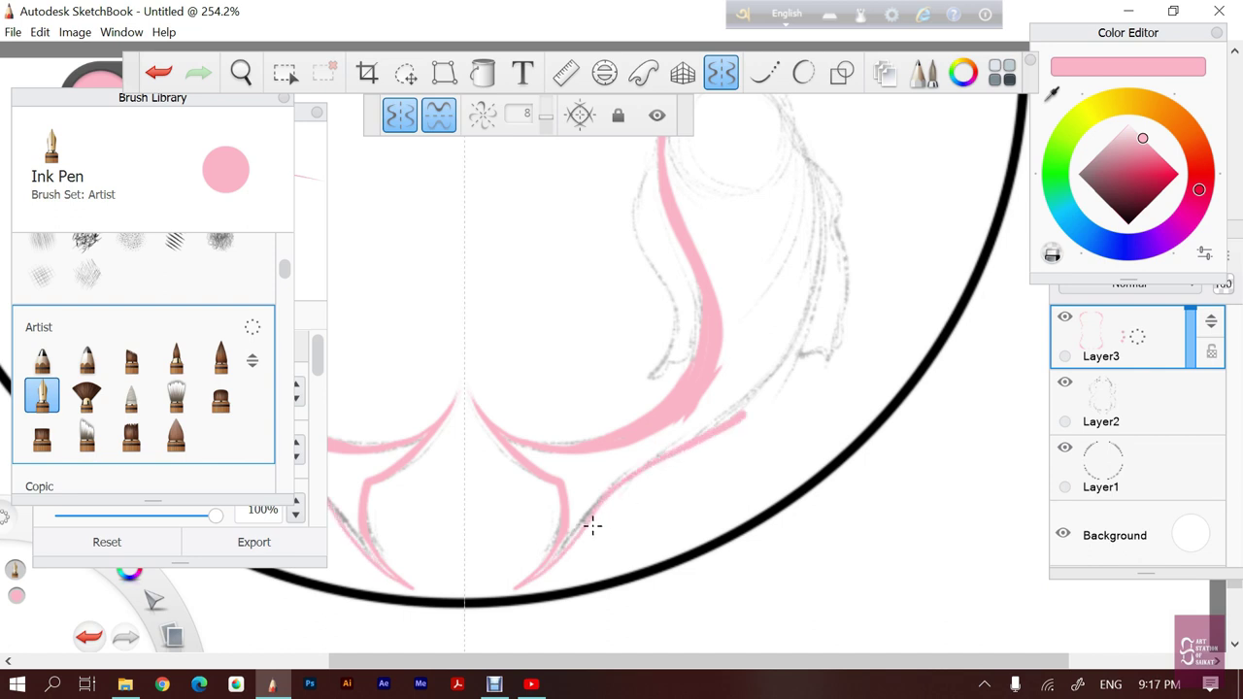
# Undo, redraw and restore the stroke along the lower tail curve
pyautogui.press('space')
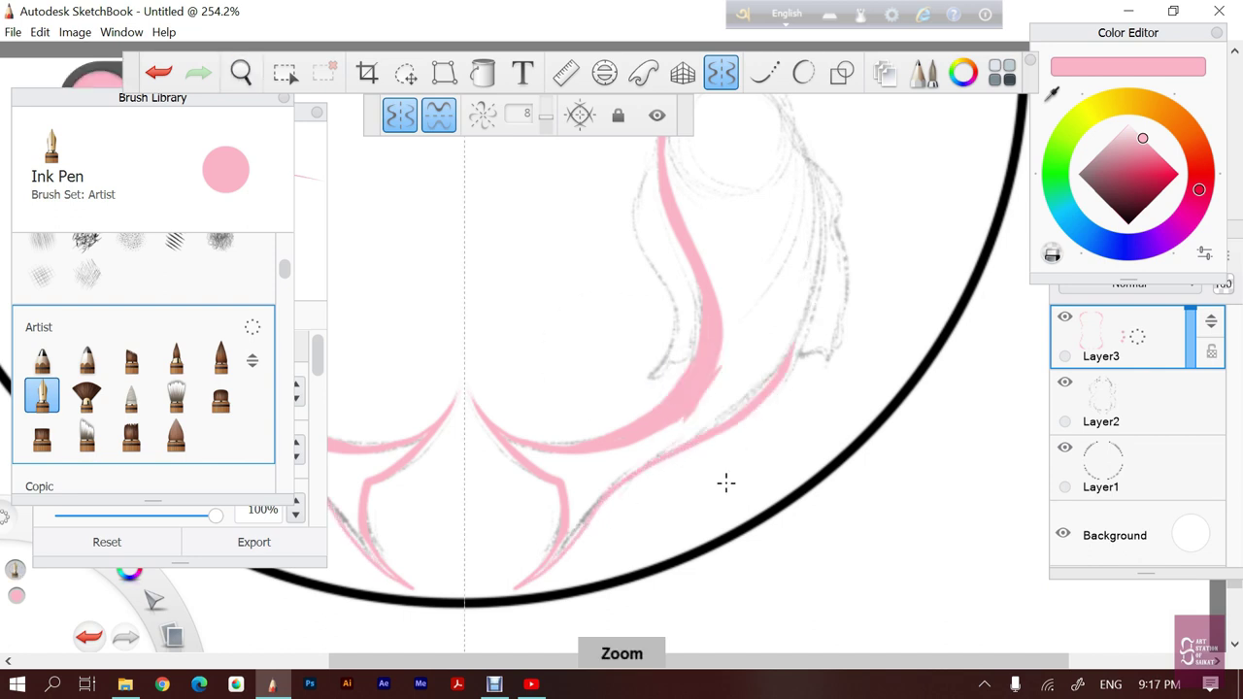
pyautogui.hotkey('ctrl', 'z')
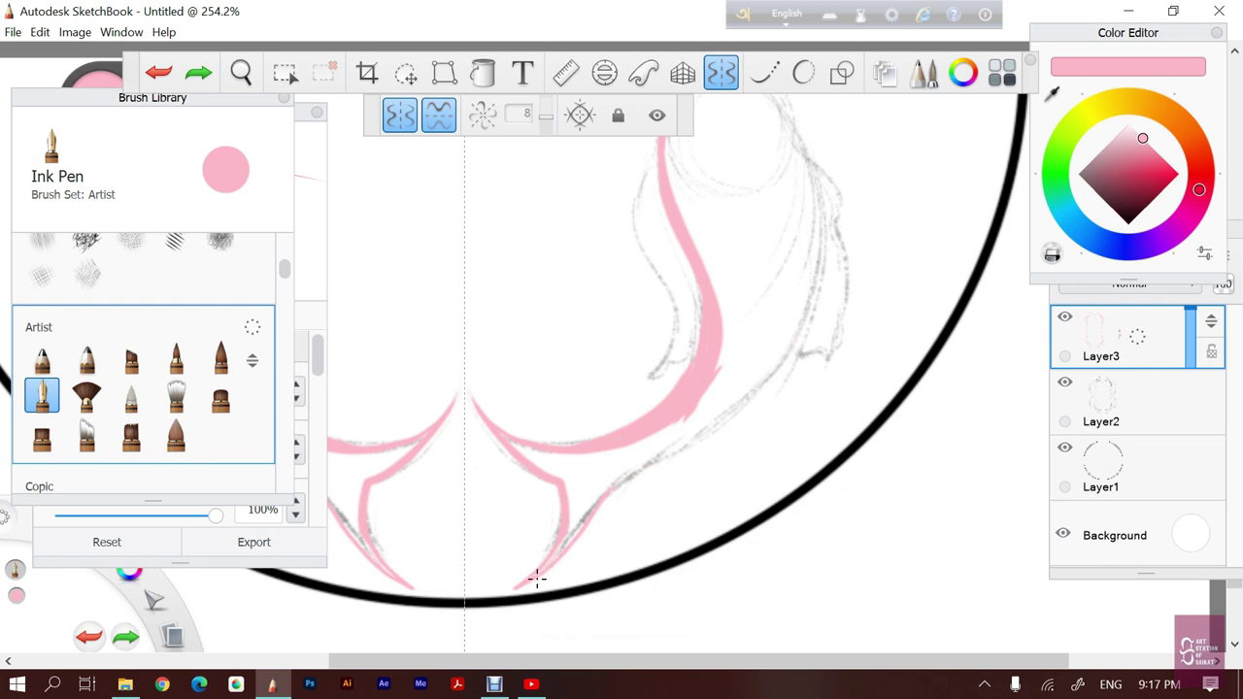
pyautogui.moveTo(533, 579); pyautogui.dragTo(816, 288)
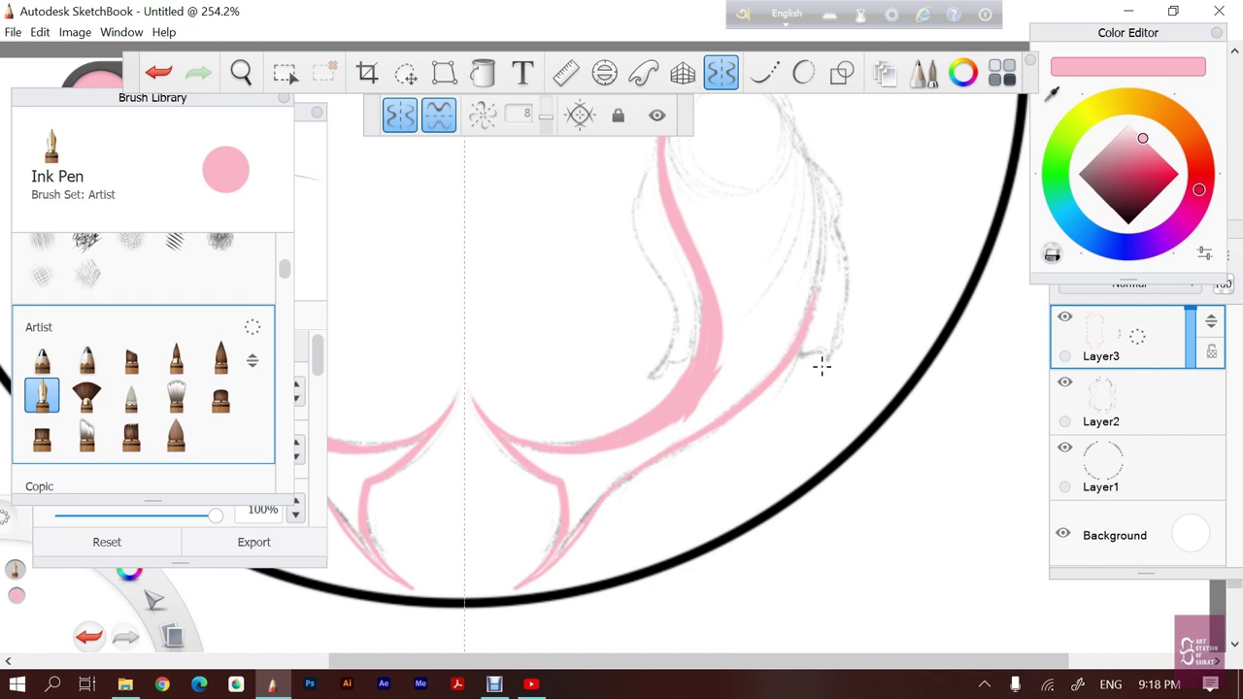
pyautogui.hotkey('ctrl', 'z')
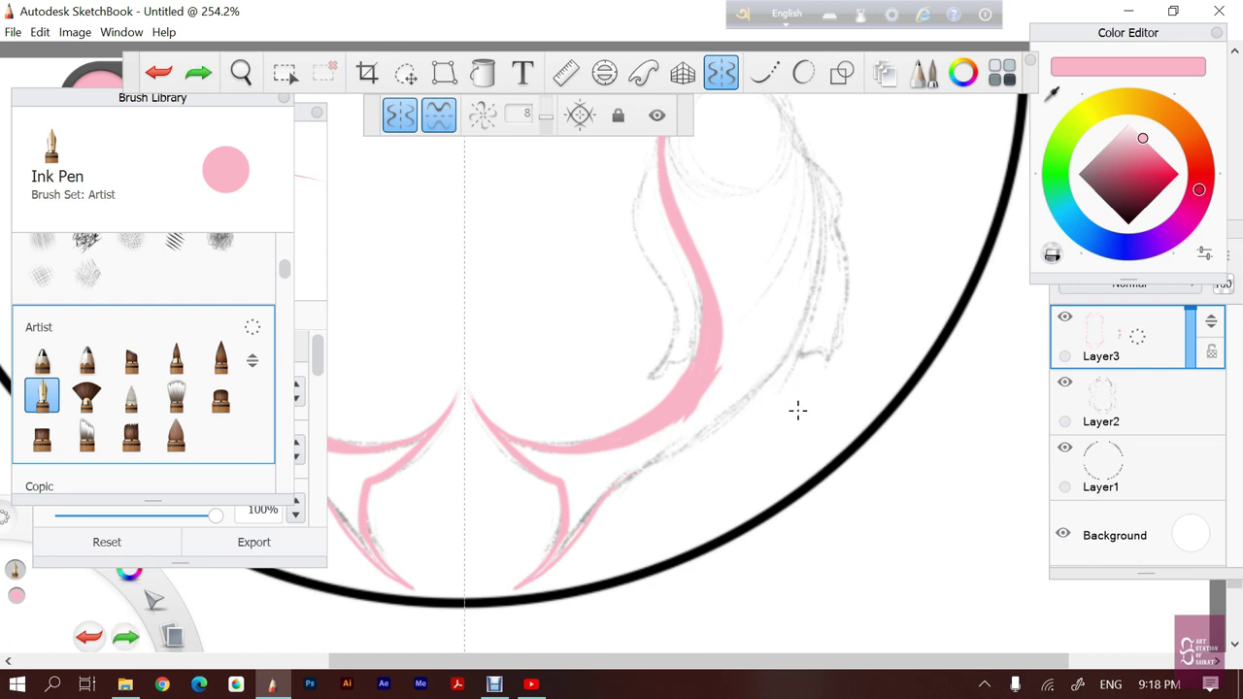
pyautogui.click(199, 73)
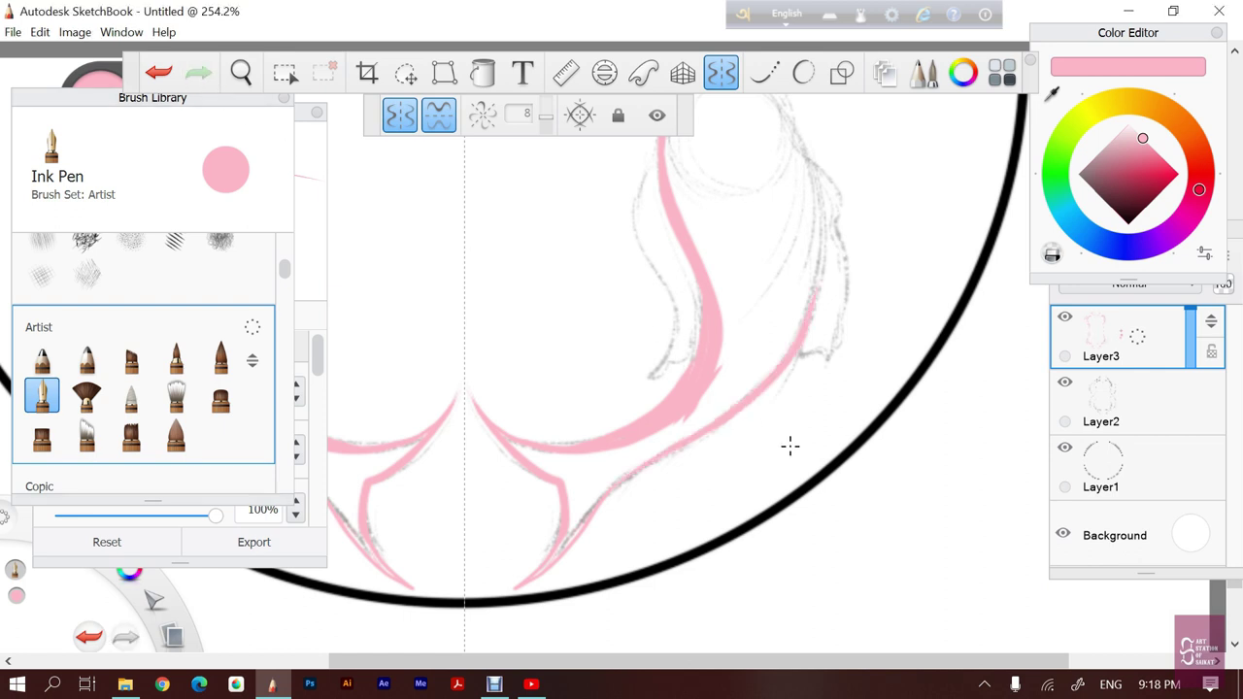
# Reframe on the fish's head and redraw the hook at the top of the line
pyautogui.press('z')
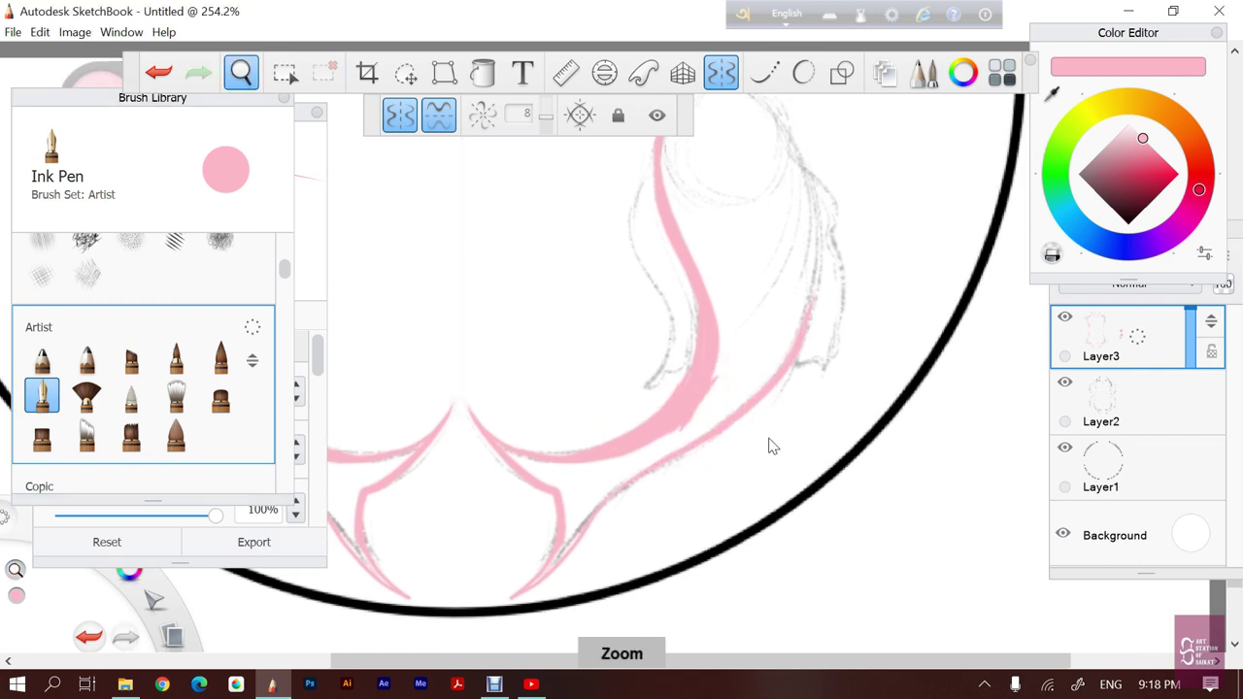
pyautogui.moveTo(773, 447); pyautogui.dragTo(646, 136)
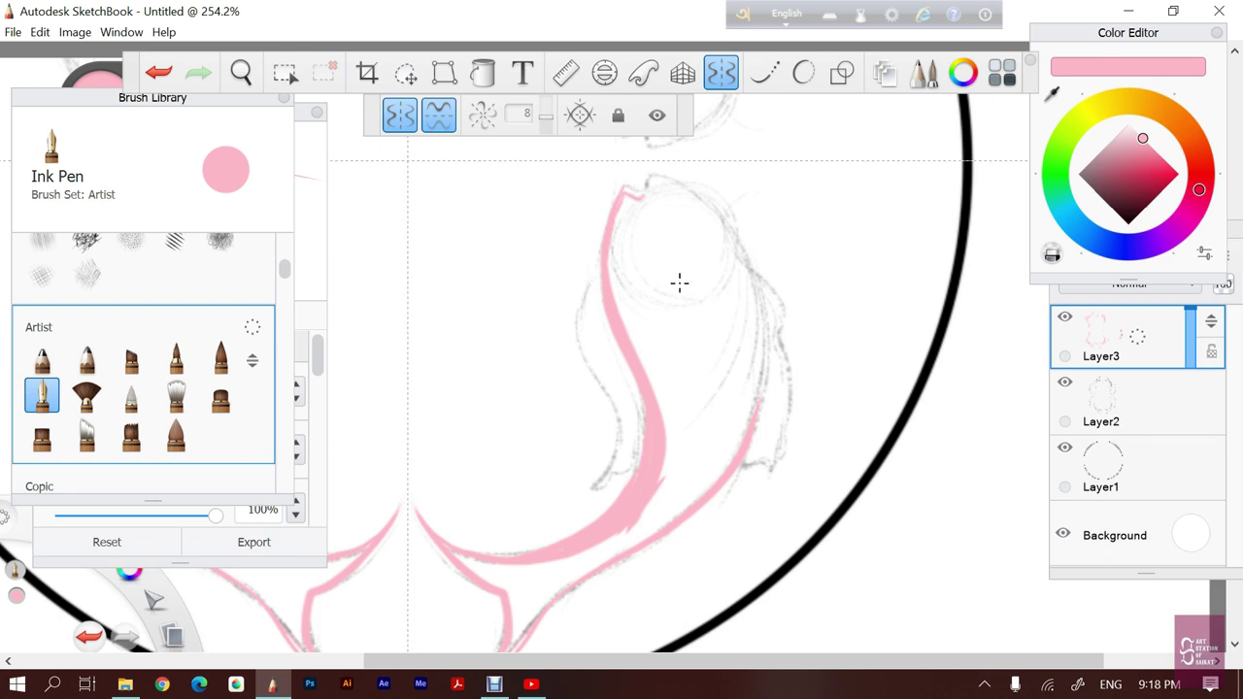
pyautogui.hotkey('ctrl', 'z')
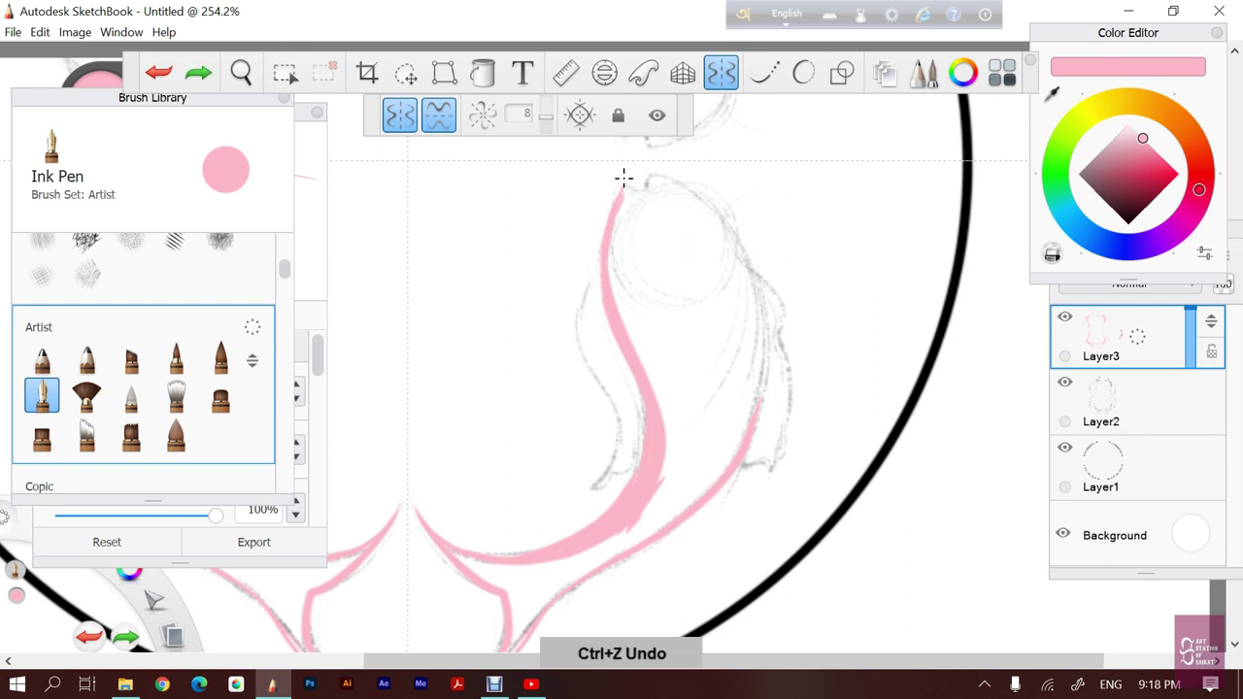
pyautogui.moveTo(624, 179); pyautogui.dragTo(649, 180)
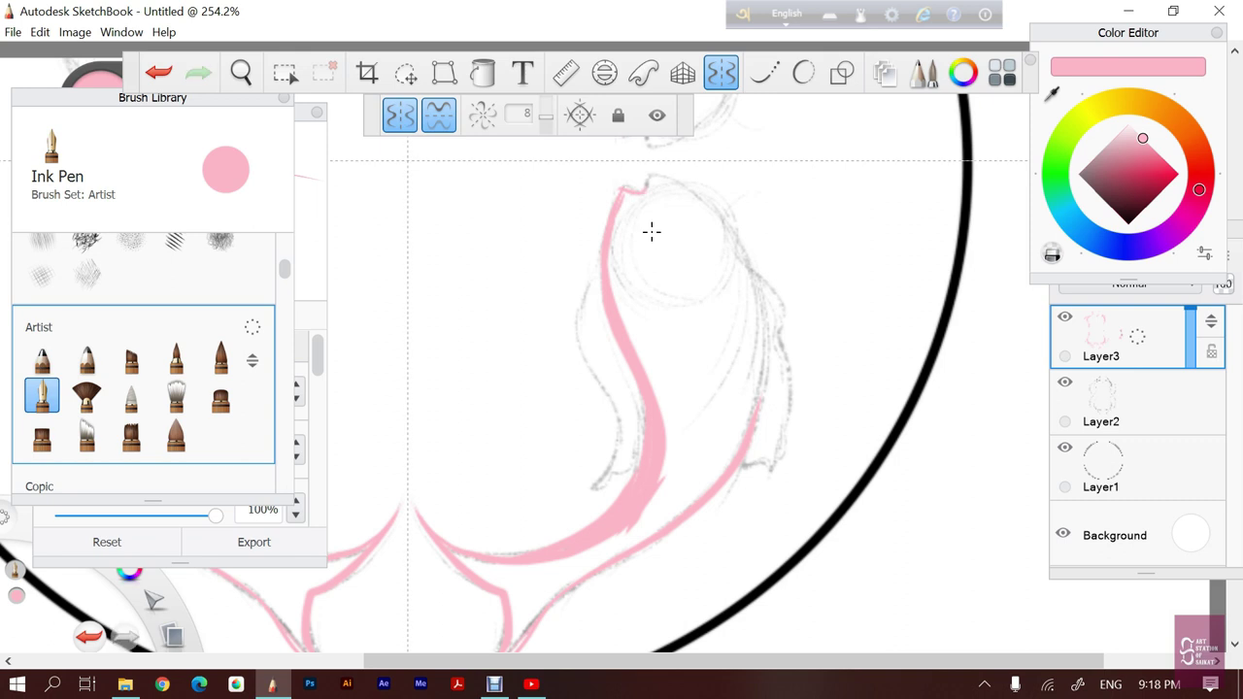
pyautogui.hotkey('ctrl', 'z')
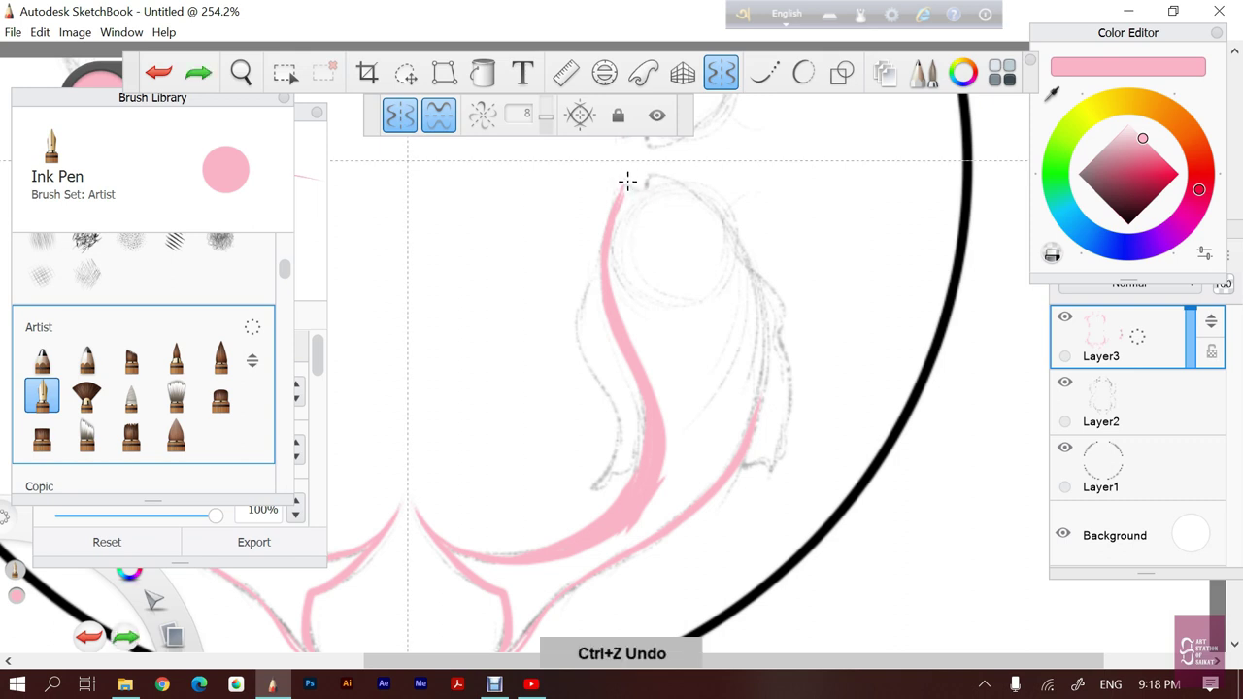
pyautogui.moveTo(628, 183)
pyautogui.mouseDown()
pyautogui.moveTo(647, 144)
pyautogui.moveTo(729, 217)
pyautogui.moveTo(781, 311)
pyautogui.moveTo(791, 391)
pyautogui.moveTo(777, 486)
pyautogui.moveTo(748, 466)
pyautogui.mouseUp()
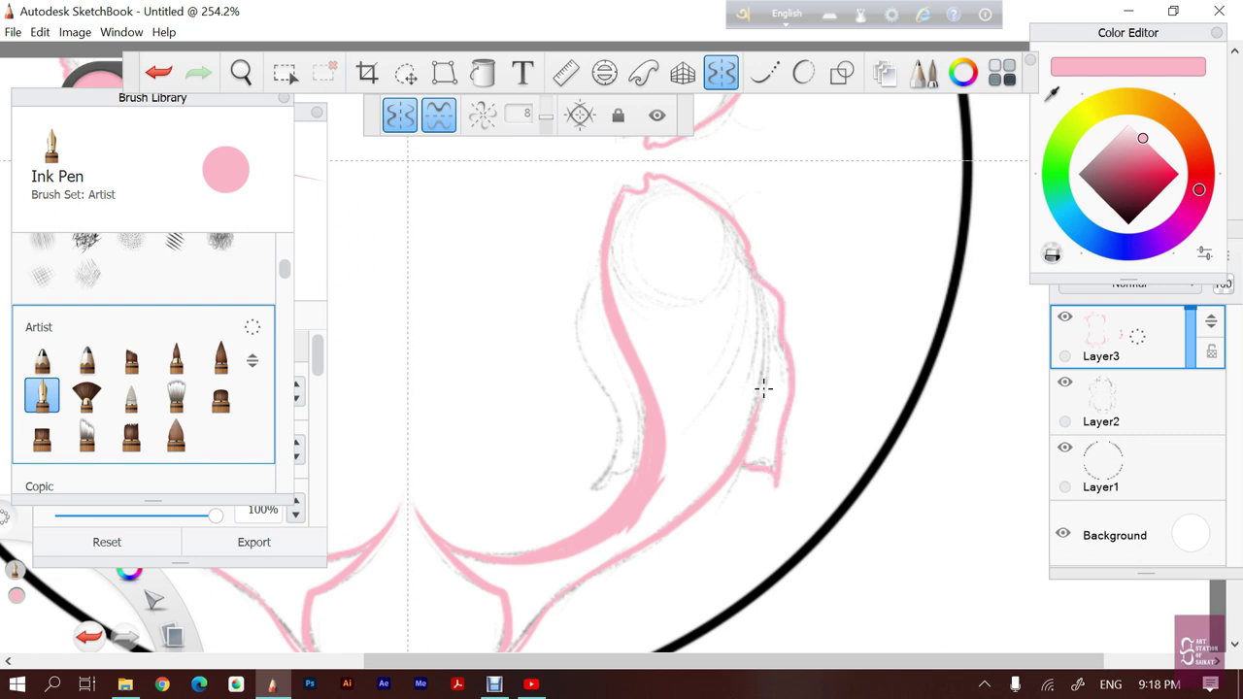
# Ink the fish's right and left edges, then paint thick pink fill down the body toward the tail
pyautogui.moveTo(758, 290); pyautogui.dragTo(759, 420)
pyautogui.moveTo(608, 245)
pyautogui.mouseDown()
pyautogui.moveTo(576, 335)
pyautogui.moveTo(622, 442)
pyautogui.moveTo(588, 486)
pyautogui.mouseUp()
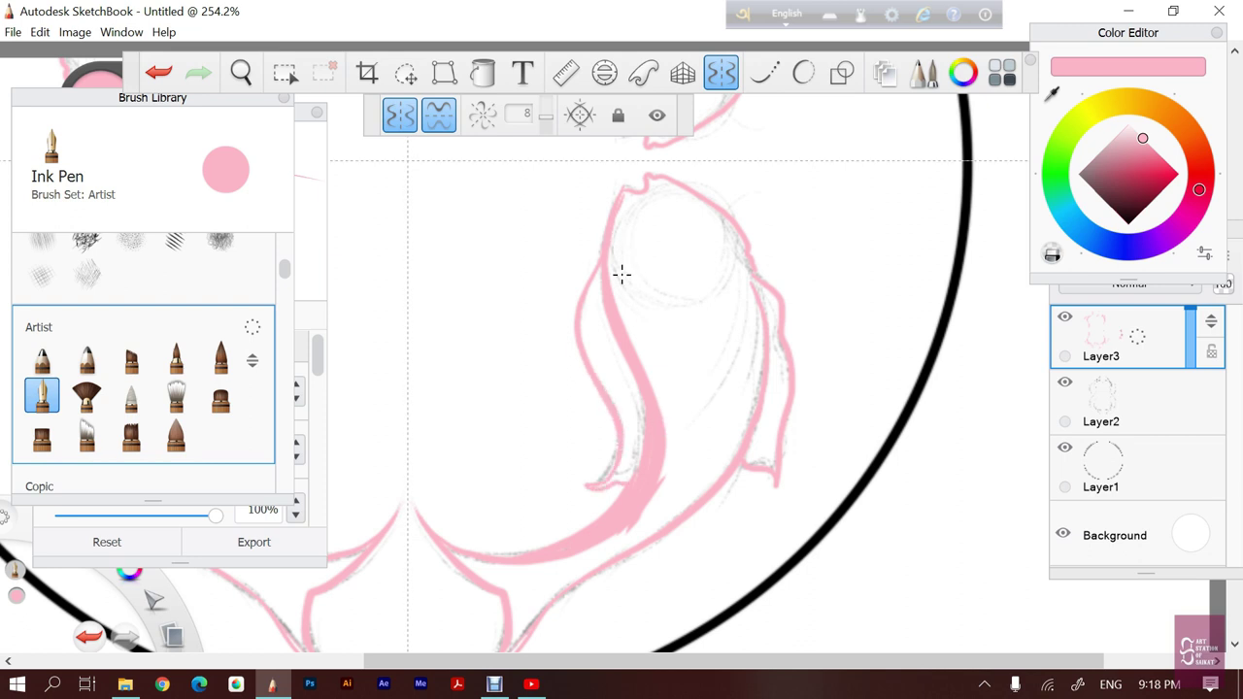
pyautogui.moveTo(627, 210); pyautogui.dragTo(618, 291)
pyautogui.moveTo(615, 248); pyautogui.dragTo(620, 314)
pyautogui.moveTo(625, 265); pyautogui.dragTo(627, 310)
pyautogui.moveTo(630, 233); pyautogui.dragTo(649, 371)
pyautogui.moveTo(626, 316); pyautogui.dragTo(651, 381)
pyautogui.moveTo(641, 287)
pyautogui.mouseDown()
pyautogui.moveTo(682, 419)
pyautogui.moveTo(660, 432)
pyautogui.moveTo(664, 474)
pyautogui.mouseUp()
pyautogui.moveTo(680, 421); pyautogui.dragTo(662, 497)
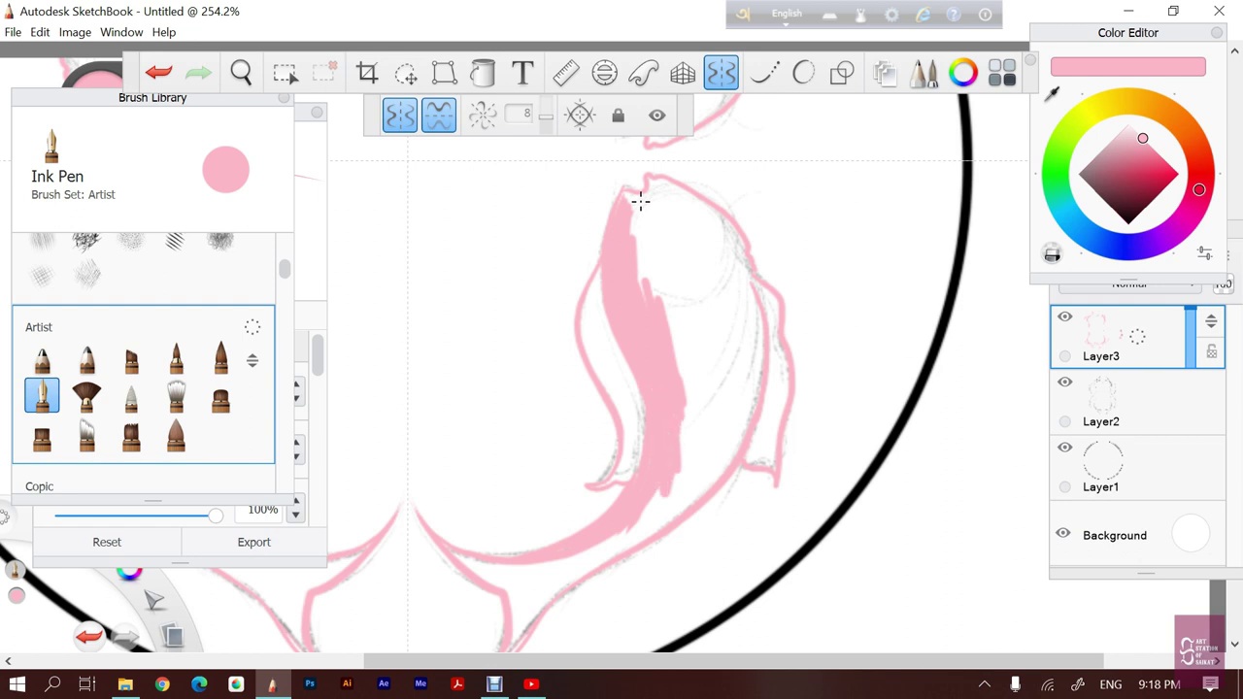
# Enlarge the Ink Pen's pressure sizes and fill the fish body and head with solid pink
pyautogui.click(301, 120)
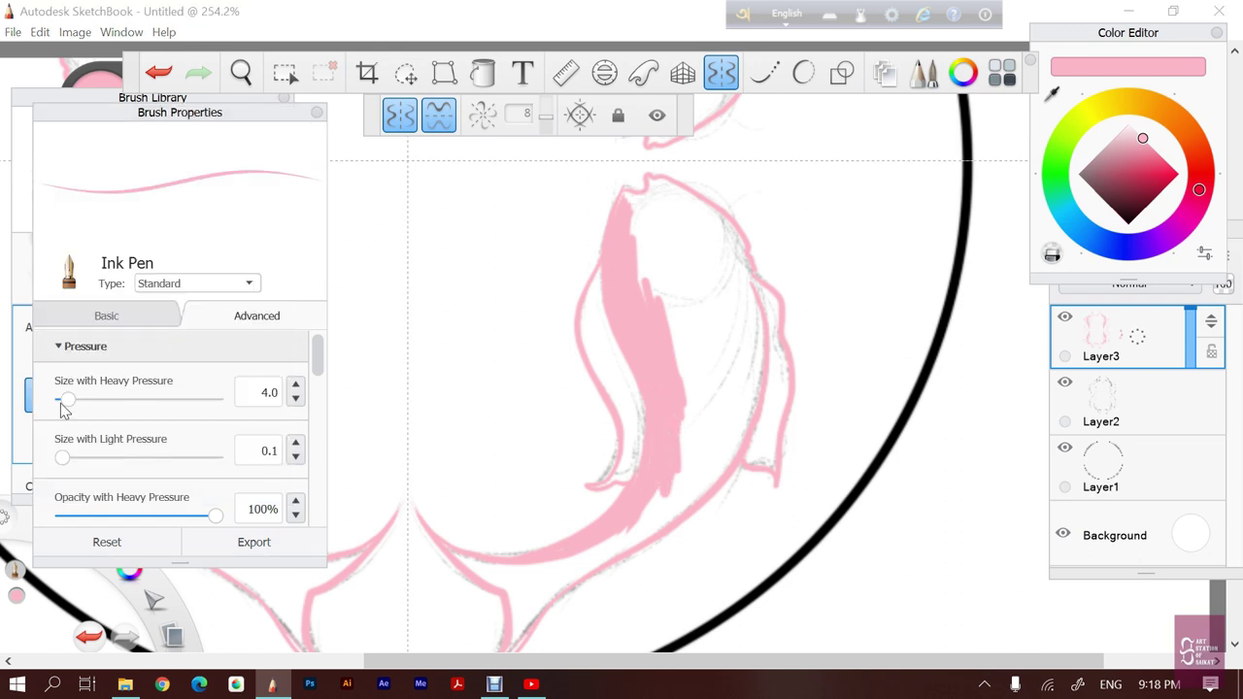
pyautogui.moveTo(74, 469); pyautogui.dragTo(75, 465)
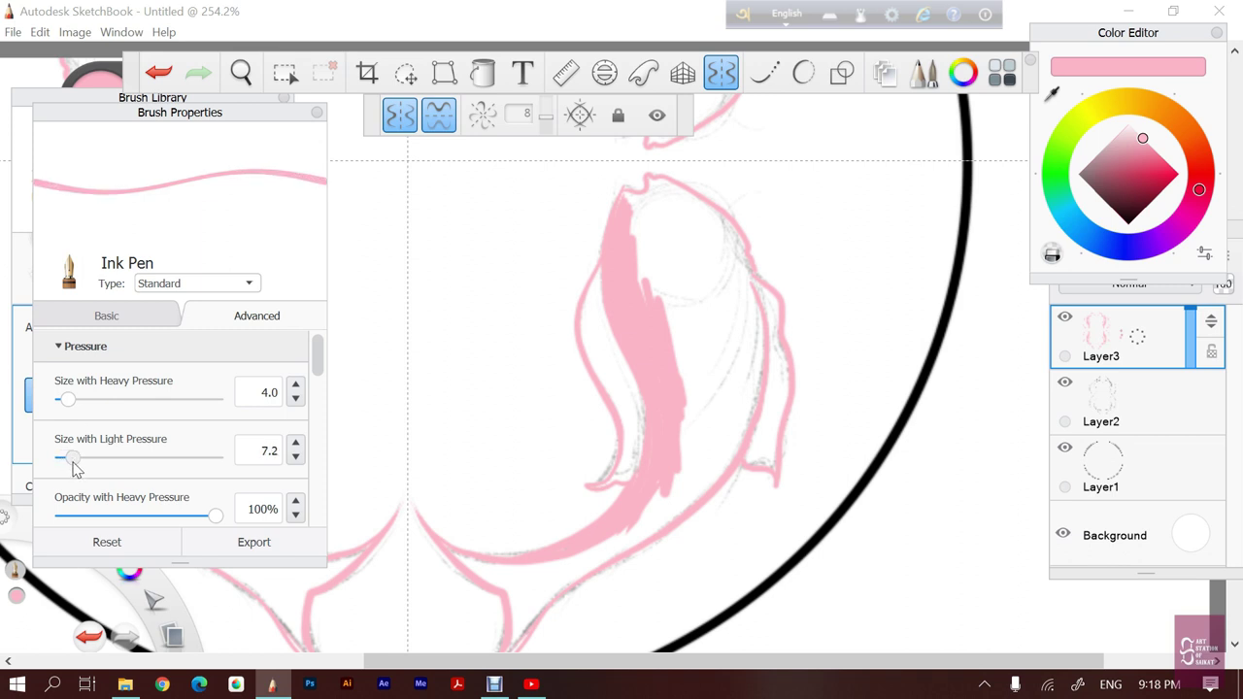
pyautogui.moveTo(67, 398); pyautogui.dragTo(77, 398)
pyautogui.moveTo(74, 460); pyautogui.dragTo(89, 466)
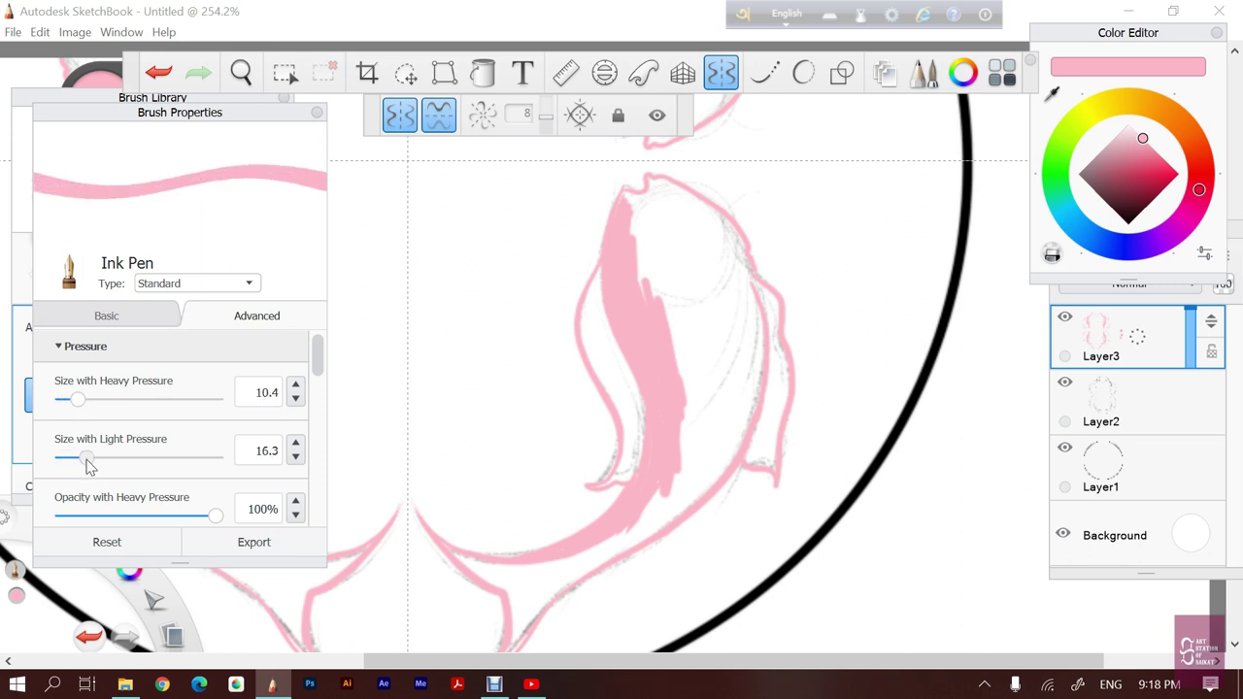
pyautogui.moveTo(79, 400); pyautogui.dragTo(91, 402)
pyautogui.moveTo(602, 408); pyautogui.dragTo(641, 437)
pyautogui.moveTo(685, 333); pyautogui.dragTo(677, 213)
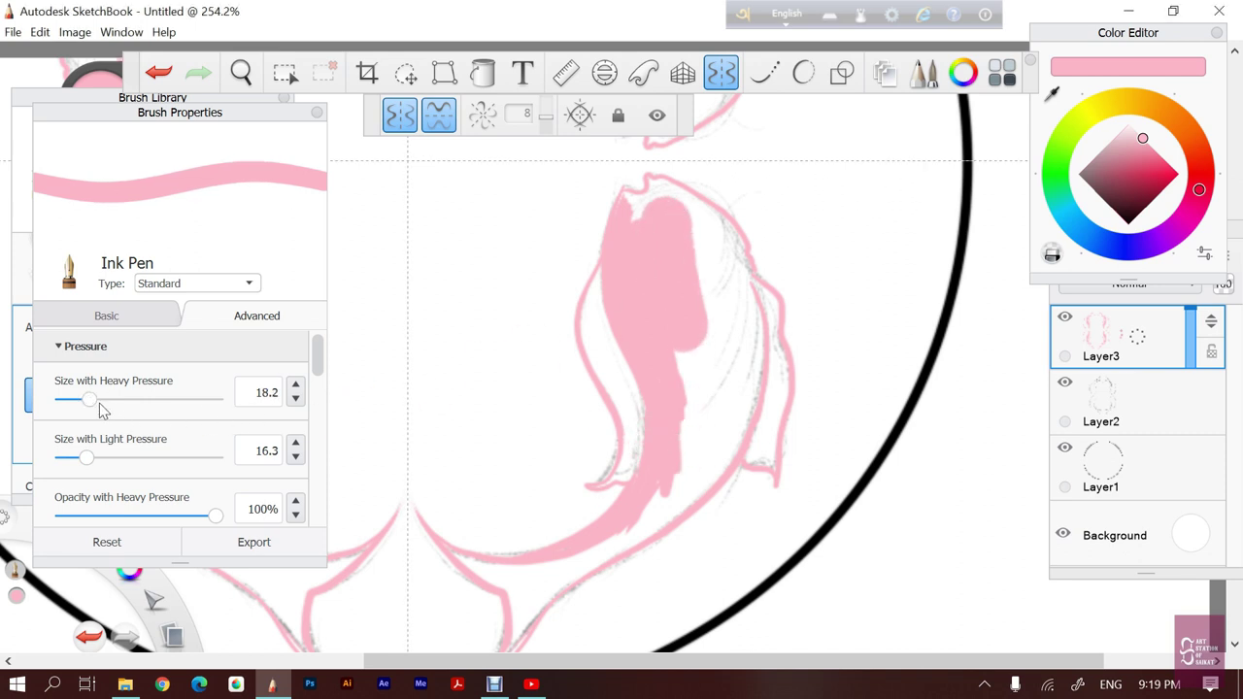
# Shrink the Ink Pen to light-pressure size 0.1 and heavy-pressure size 4.0
pyautogui.moveTo(89, 400); pyautogui.dragTo(83, 400)
pyautogui.moveTo(87, 458); pyautogui.dragTo(70, 466)
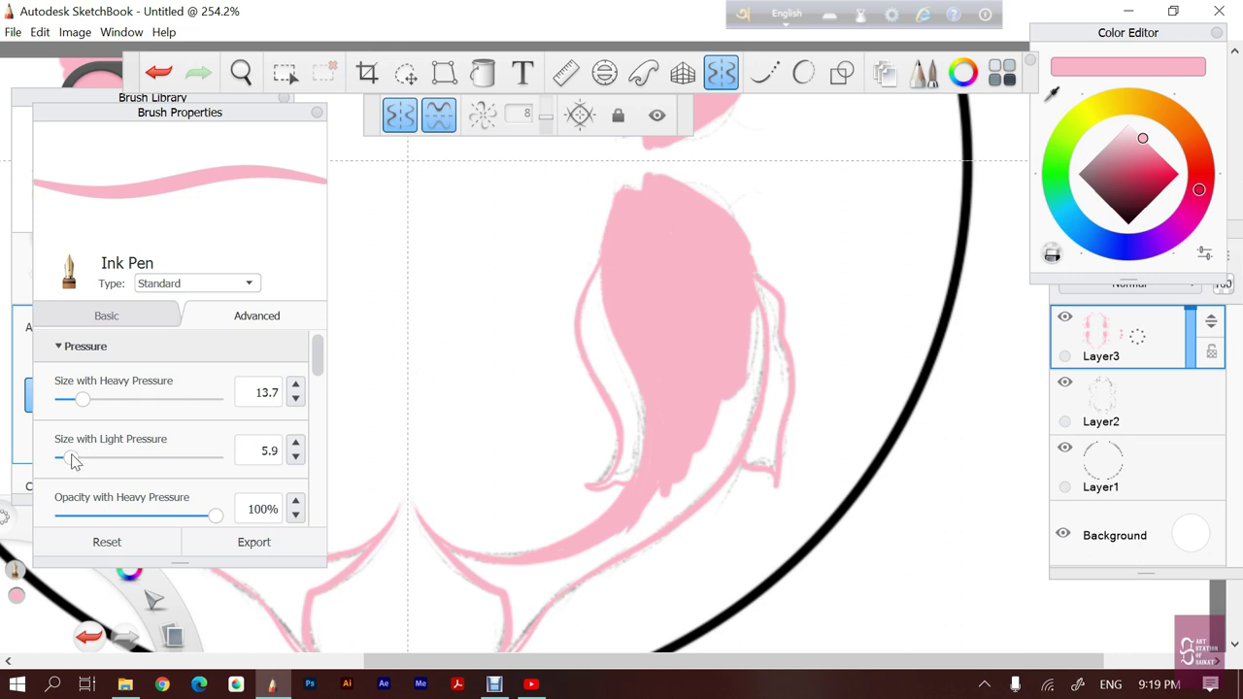
pyautogui.moveTo(72, 458); pyautogui.dragTo(61, 457)
pyautogui.moveTo(86, 413); pyautogui.dragTo(80, 415)
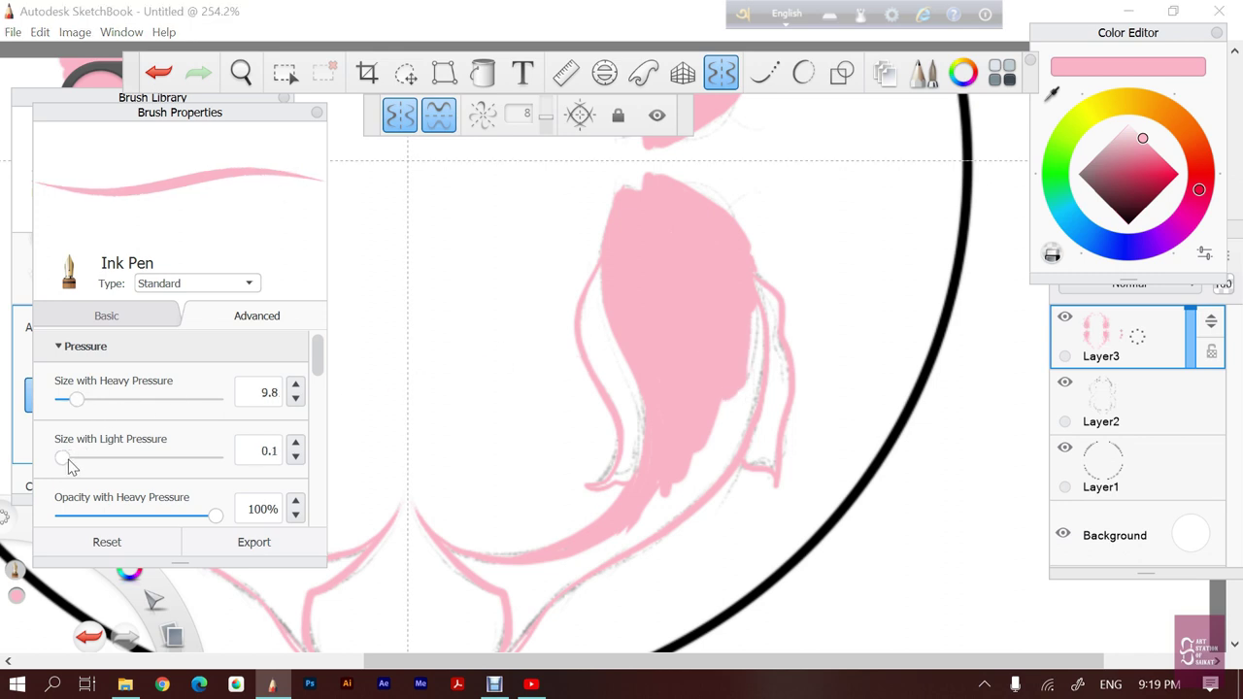
pyautogui.moveTo(64, 456); pyautogui.dragTo(75, 457)
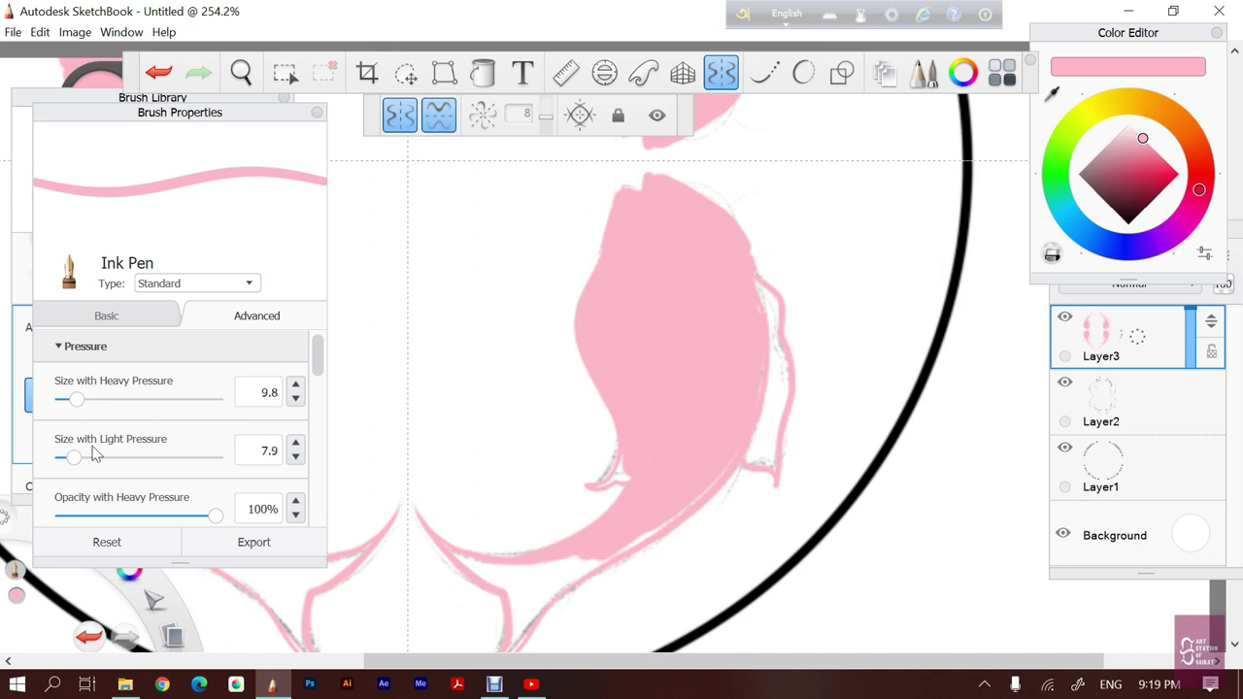
pyautogui.moveTo(74, 458); pyautogui.dragTo(56, 458)
pyautogui.moveTo(81, 398); pyautogui.dragTo(65, 399)
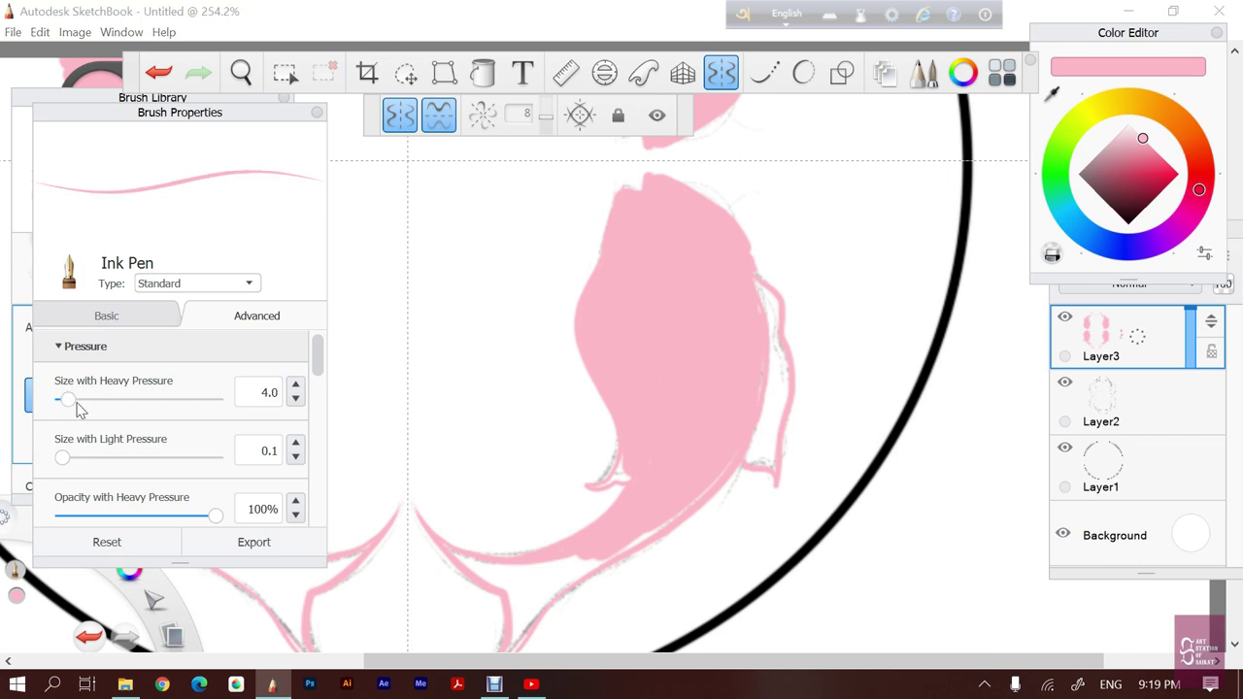
# Centre the tail, thicken its lower curve, and ink the koi's right edge in thin pink
pyautogui.press('space')
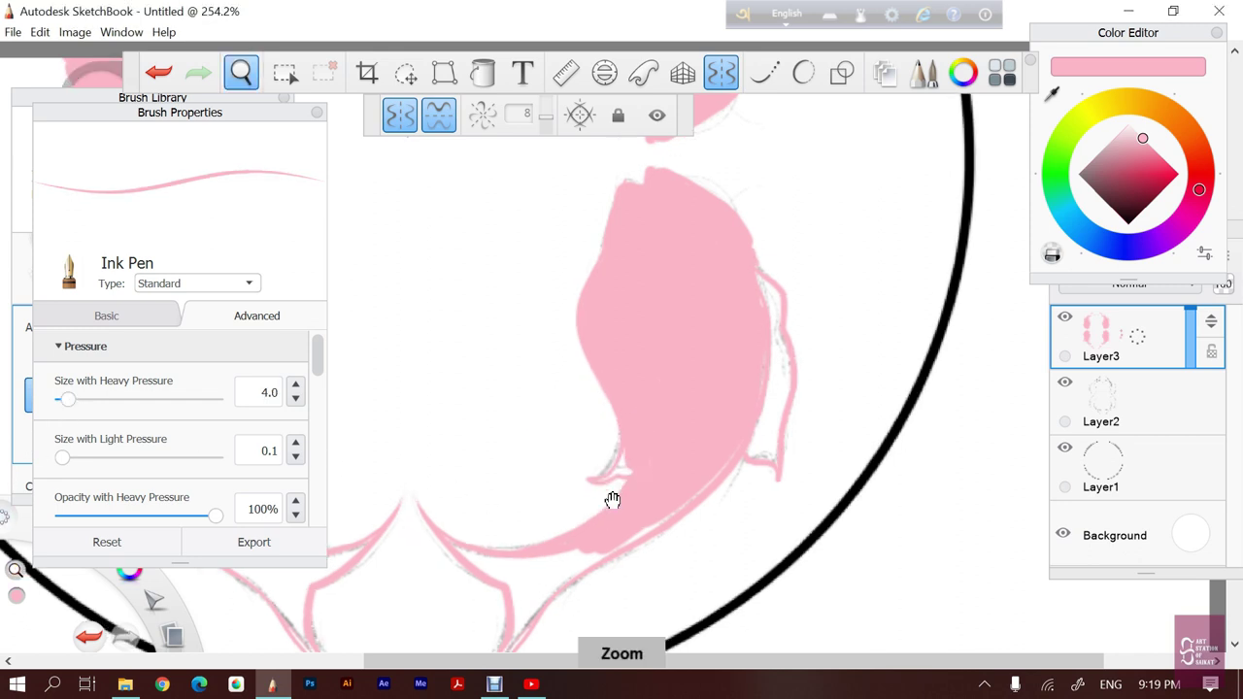
pyautogui.moveTo(613, 499); pyautogui.dragTo(558, 442)
pyautogui.moveTo(475, 433)
pyautogui.mouseDown()
pyautogui.moveTo(605, 449)
pyautogui.moveTo(670, 420)
pyautogui.mouseUp()
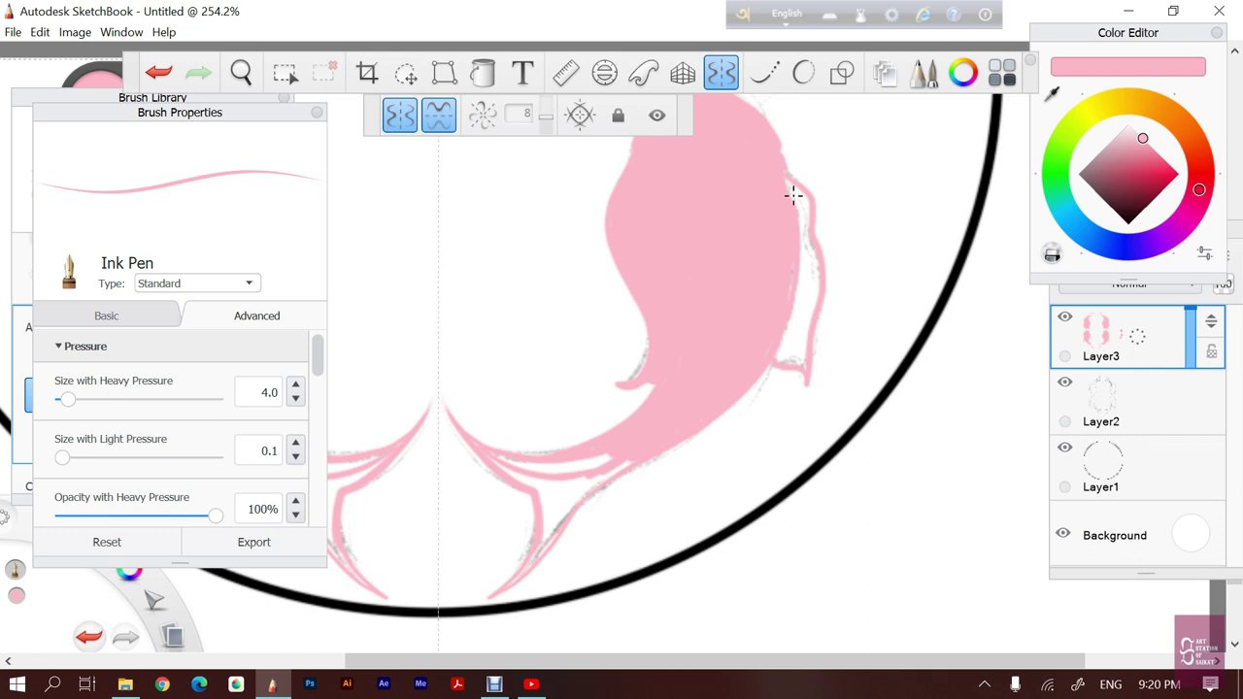
pyautogui.moveTo(793, 196); pyautogui.dragTo(807, 215)
pyautogui.moveTo(794, 195); pyautogui.dragTo(805, 227)
# Extend the tail tip, undo a stray short stroke, and darken the faint strokes near the tail ends
pyautogui.moveTo(556, 467); pyautogui.dragTo(625, 437)
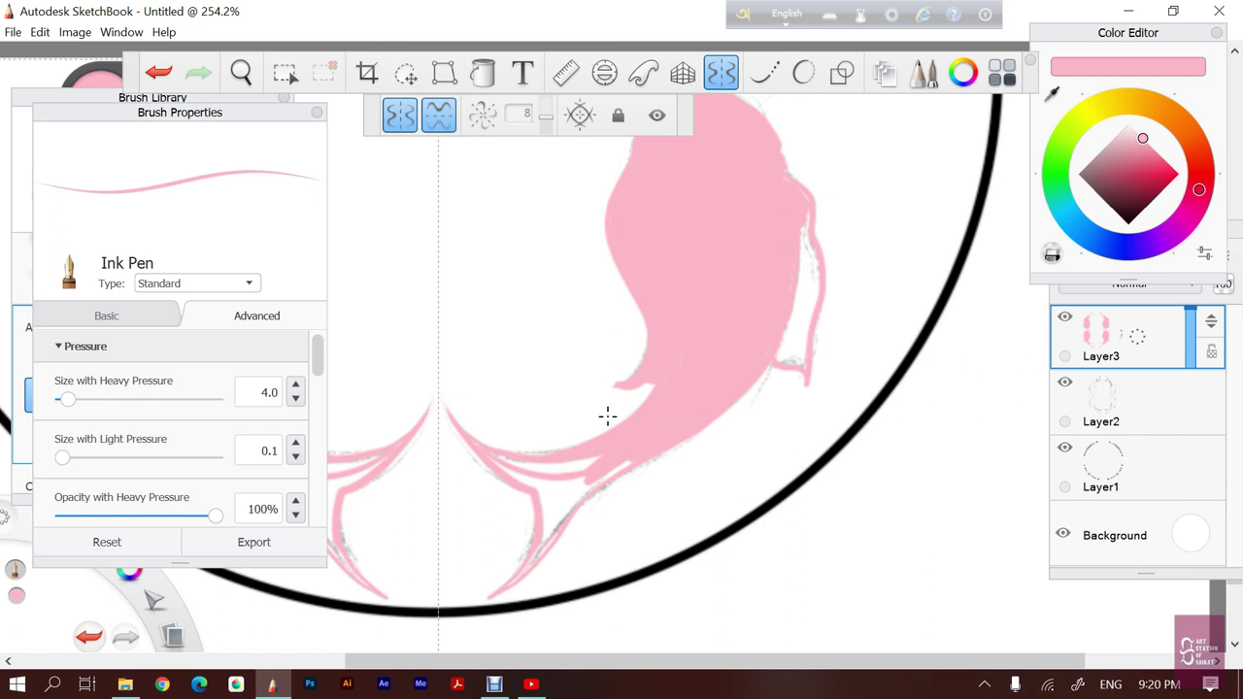
pyautogui.moveTo(505, 577); pyautogui.dragTo(523, 559)
pyautogui.hotkey('ctrl', 'z')
pyautogui.click(511, 586)
pyautogui.moveTo(532, 563)
pyautogui.mouseDown()
pyautogui.moveTo(569, 501)
pyautogui.moveTo(627, 464)
pyautogui.mouseUp()
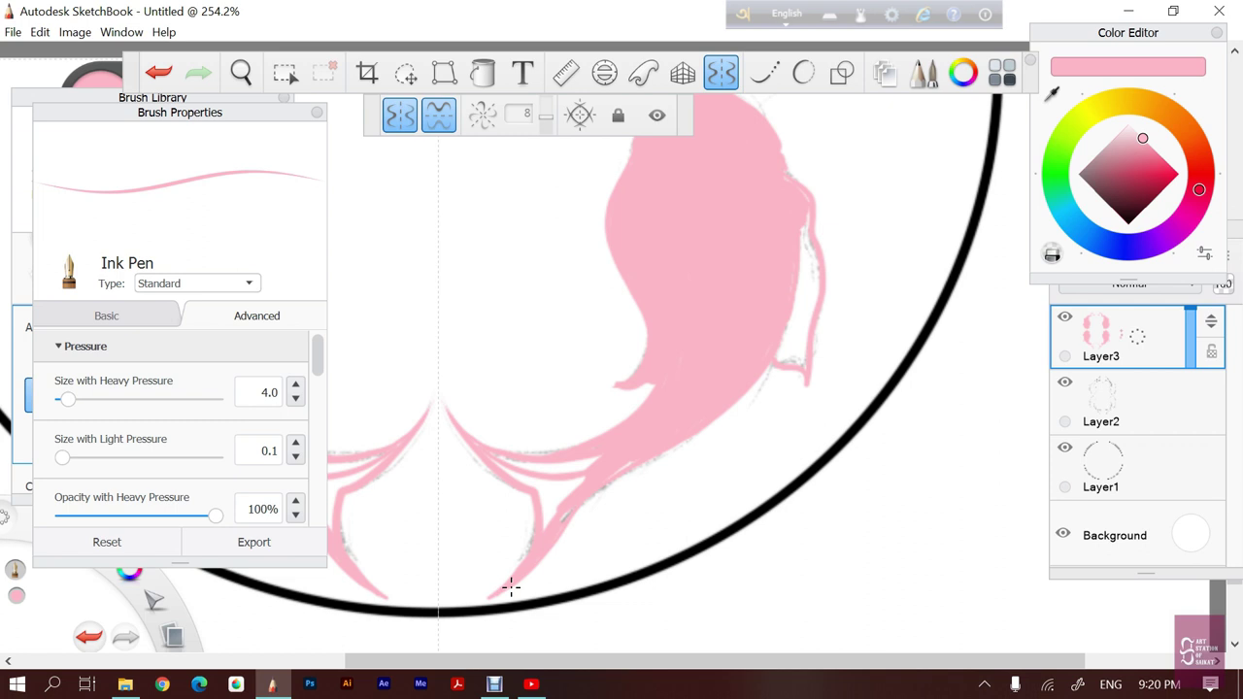
pyautogui.press('space')
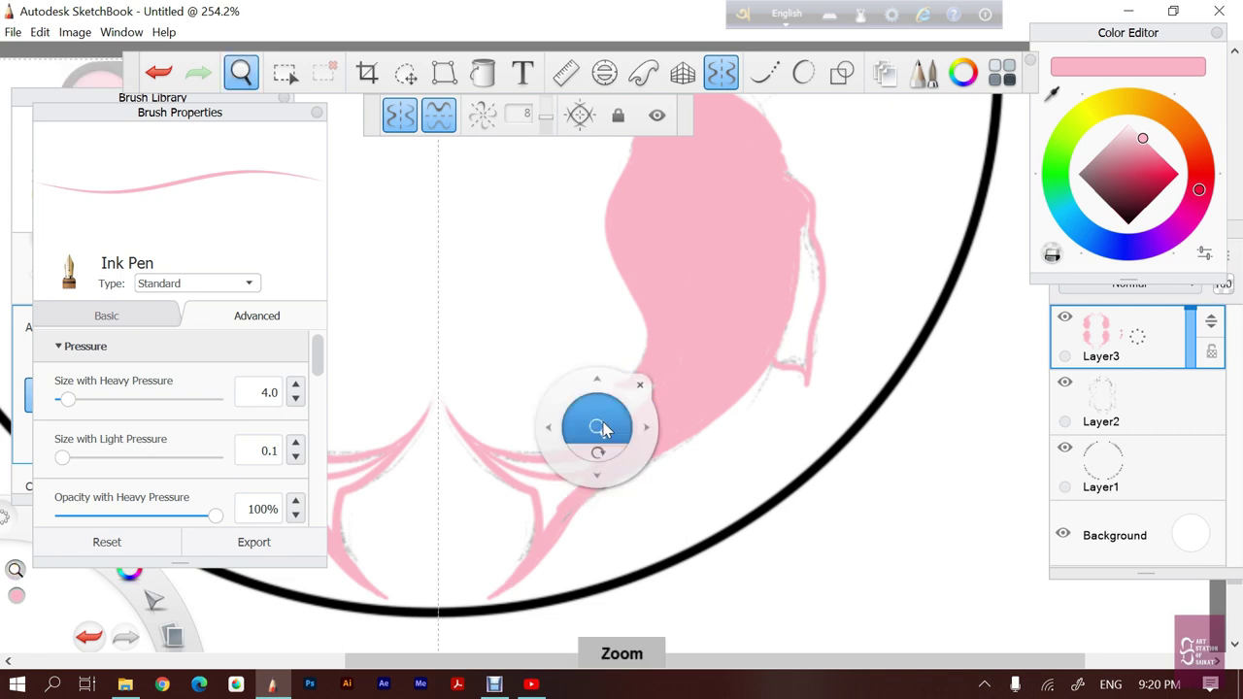
# Zoom in and paint pink into the white gaps between the tail strands
pyautogui.moveTo(604, 428); pyautogui.dragTo(680, 427)
pyautogui.moveTo(532, 563)
pyautogui.mouseDown()
pyautogui.moveTo(594, 510)
pyautogui.moveTo(697, 501)
pyautogui.mouseUp()
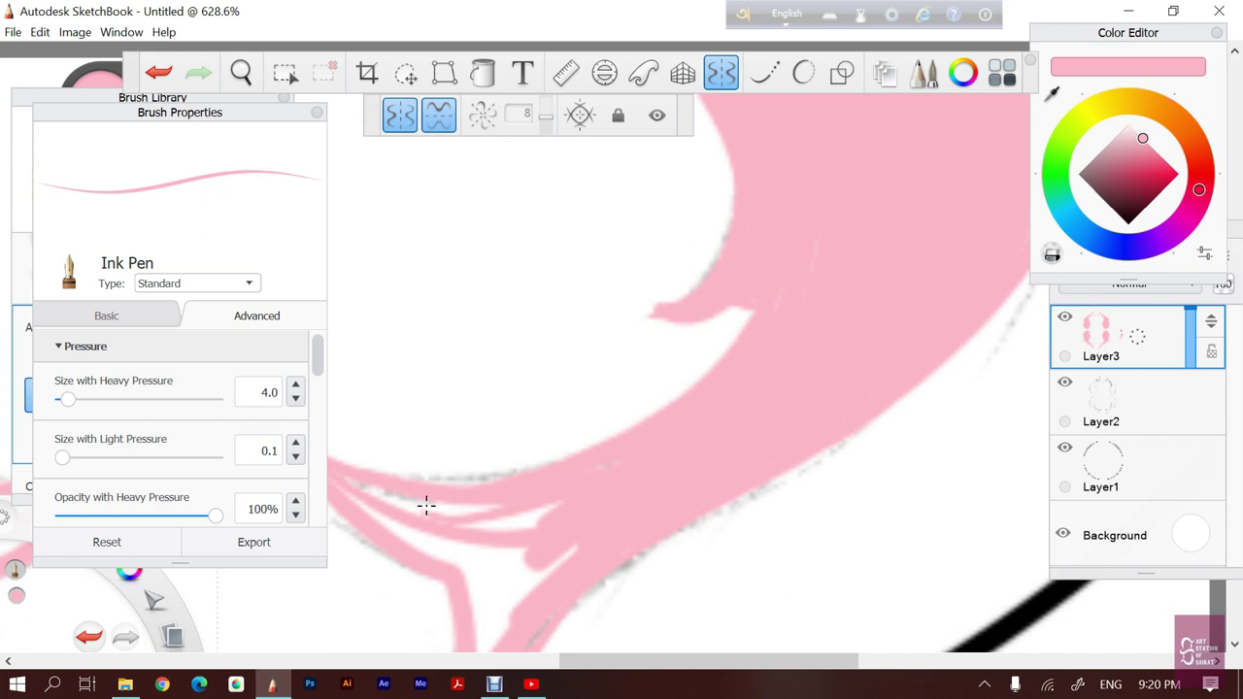
pyautogui.moveTo(525, 551)
pyautogui.mouseDown()
pyautogui.moveTo(561, 505)
pyautogui.moveTo(732, 532)
pyautogui.moveTo(711, 552)
pyautogui.mouseUp()
pyautogui.press('space')
pyautogui.moveTo(723, 602)
pyautogui.mouseDown()
pyautogui.moveTo(728, 506)
pyautogui.moveTo(699, 551)
pyautogui.moveTo(636, 544)
pyautogui.moveTo(583, 597)
pyautogui.moveTo(524, 624)
pyautogui.moveTo(622, 607)
pyautogui.moveTo(659, 583)
pyautogui.mouseUp()
pyautogui.moveTo(604, 625); pyautogui.dragTo(682, 563)
pyautogui.moveTo(669, 612)
pyautogui.mouseDown()
pyautogui.moveTo(691, 573)
pyautogui.moveTo(728, 569)
pyautogui.moveTo(748, 646)
pyautogui.moveTo(700, 346)
pyautogui.moveTo(715, 381)
pyautogui.mouseUp()
# Repaint the fuzzy strand edges cleanly, undoing bad strokes, then zoom back out
pyautogui.press('space')
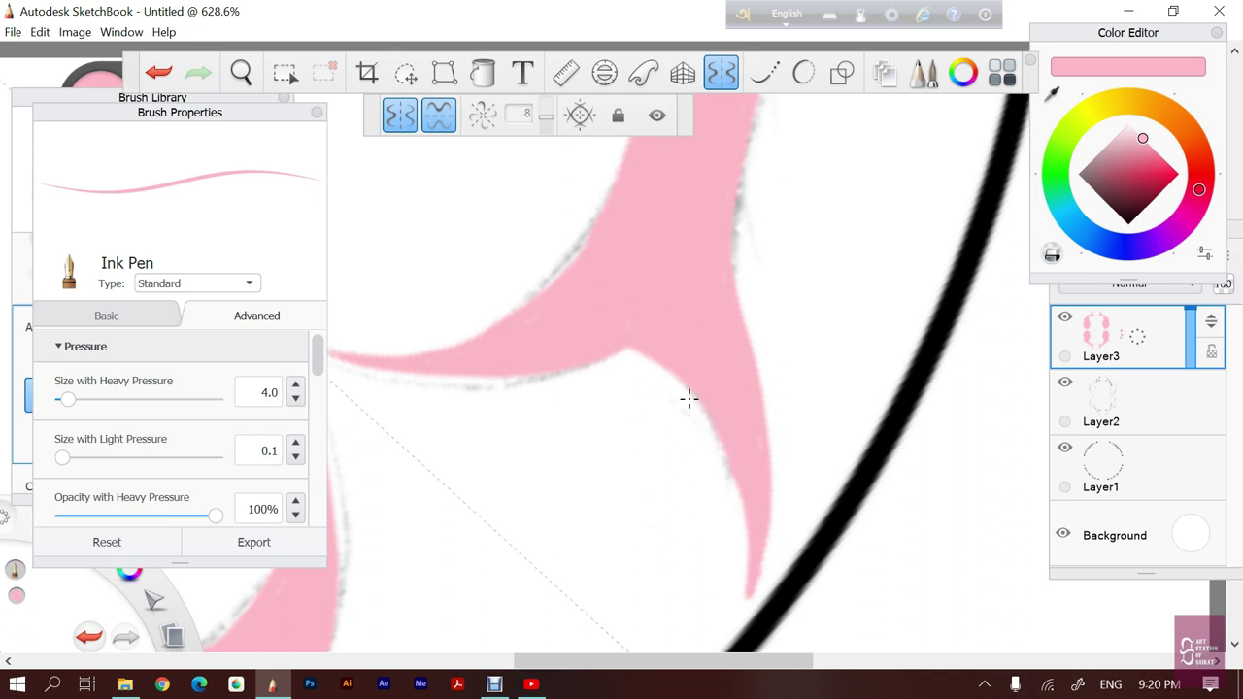
pyautogui.moveTo(602, 354); pyautogui.dragTo(684, 385)
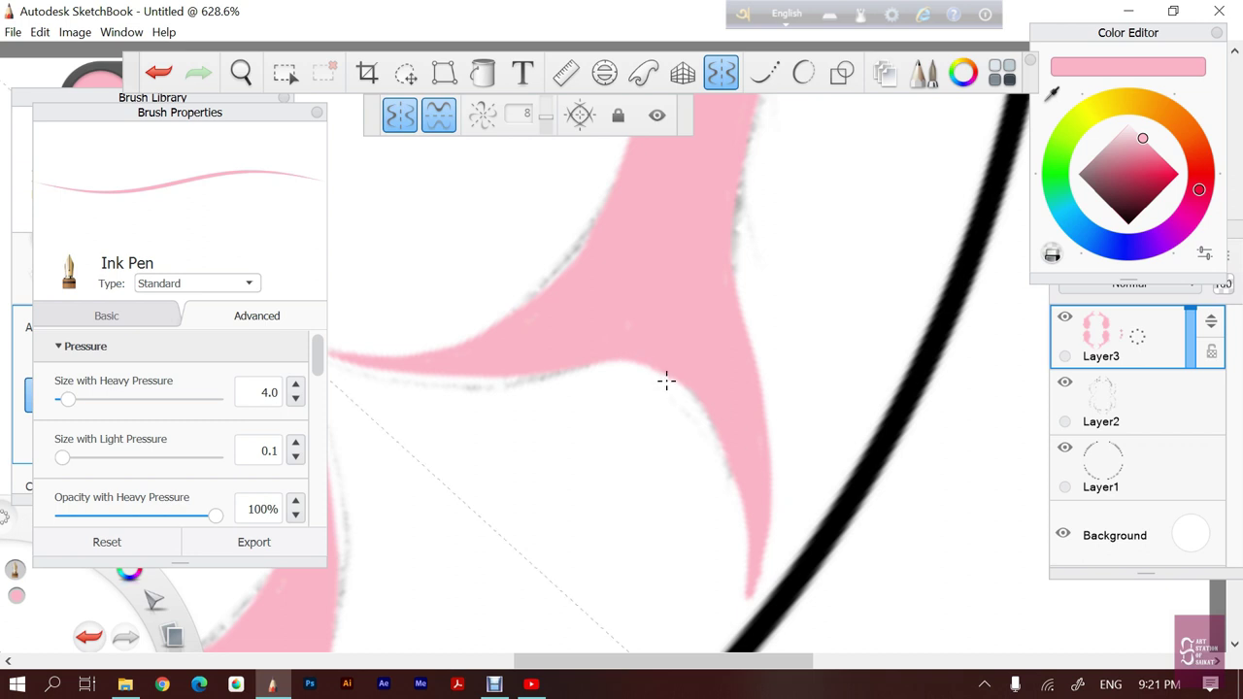
pyautogui.hotkey('ctrl', 'z')
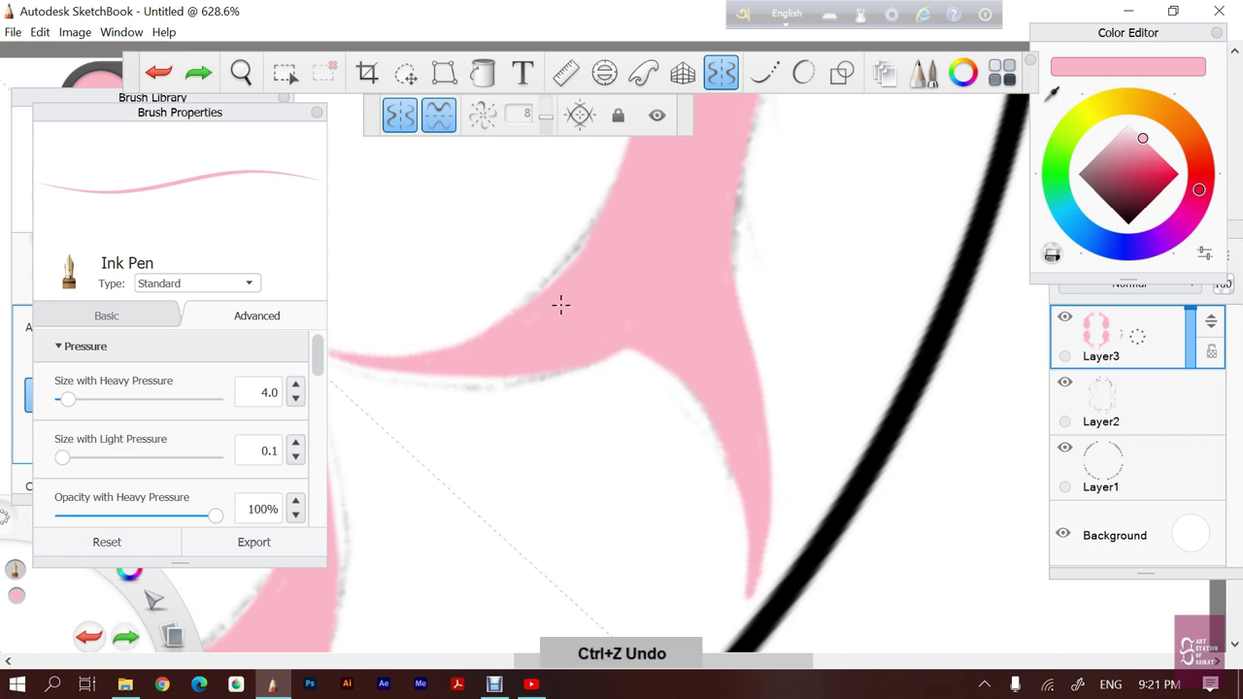
pyautogui.click(617, 199)
pyautogui.moveTo(618, 199)
pyautogui.mouseDown()
pyautogui.moveTo(567, 266)
pyautogui.moveTo(442, 345)
pyautogui.mouseUp()
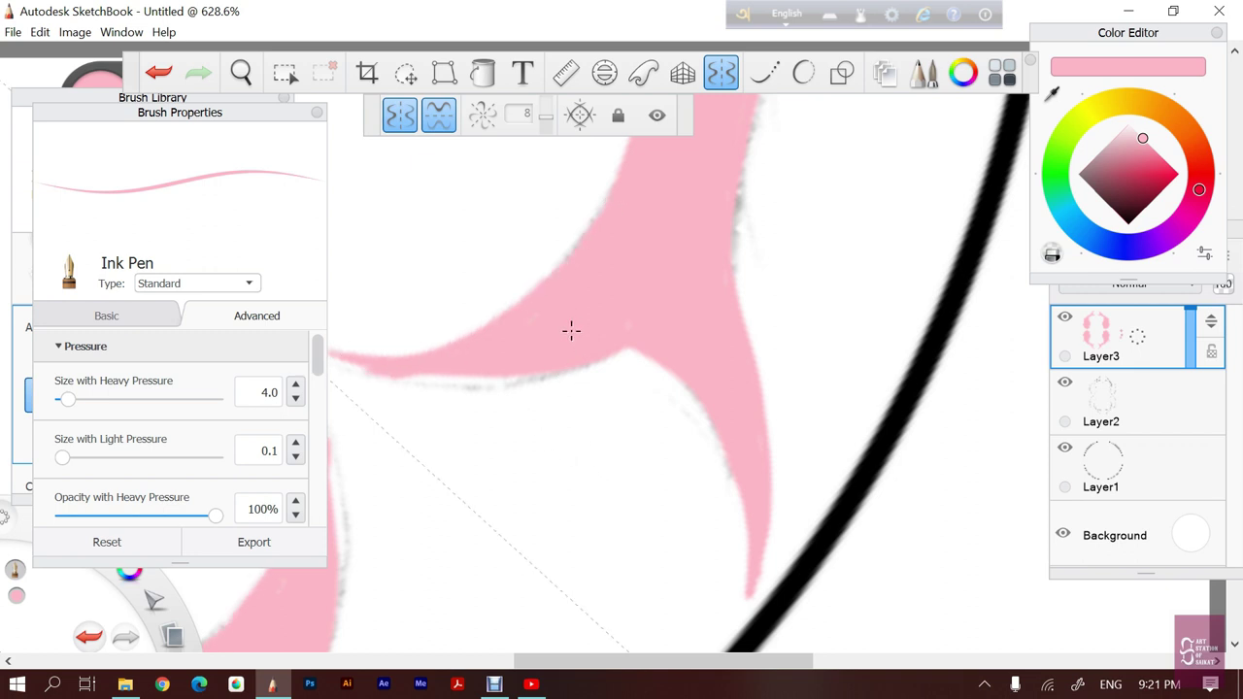
pyautogui.hotkey('ctrl', 'z')
pyautogui.moveTo(620, 190)
pyautogui.mouseDown()
pyautogui.moveTo(546, 281)
pyautogui.moveTo(447, 341)
pyautogui.mouseUp()
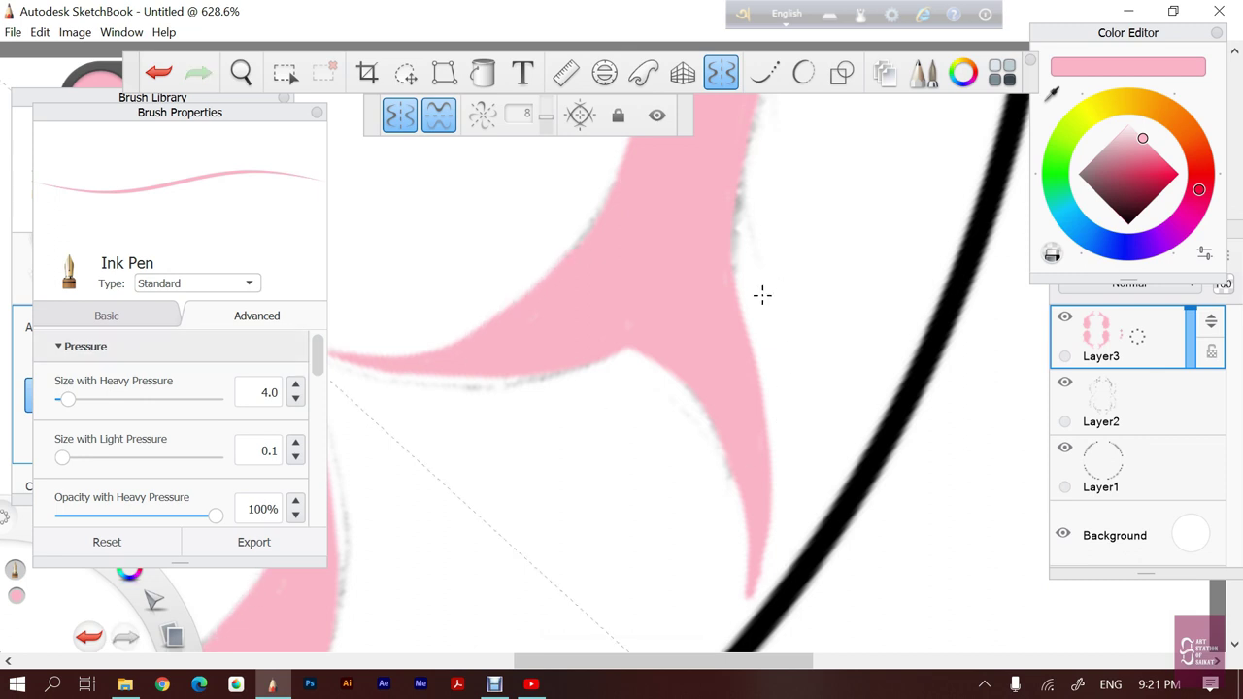
pyautogui.press('space')
pyautogui.moveTo(705, 385); pyautogui.dragTo(710, 387)
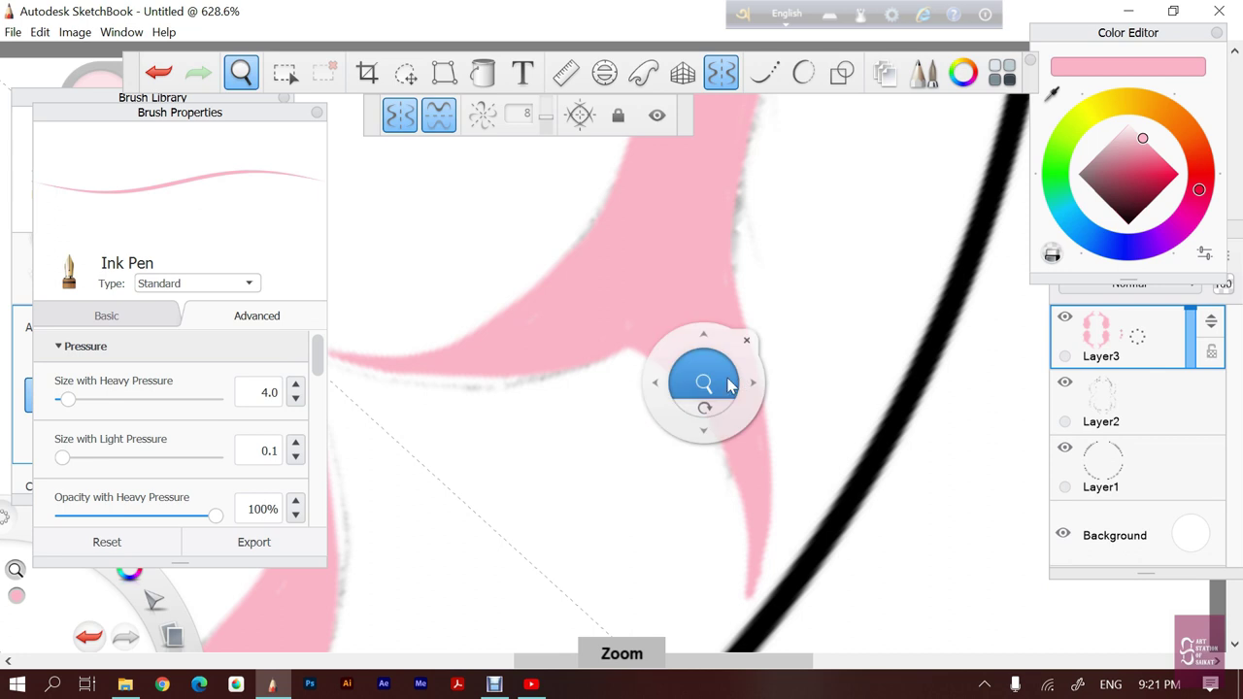
pyautogui.scroll(-5, 709, 387)
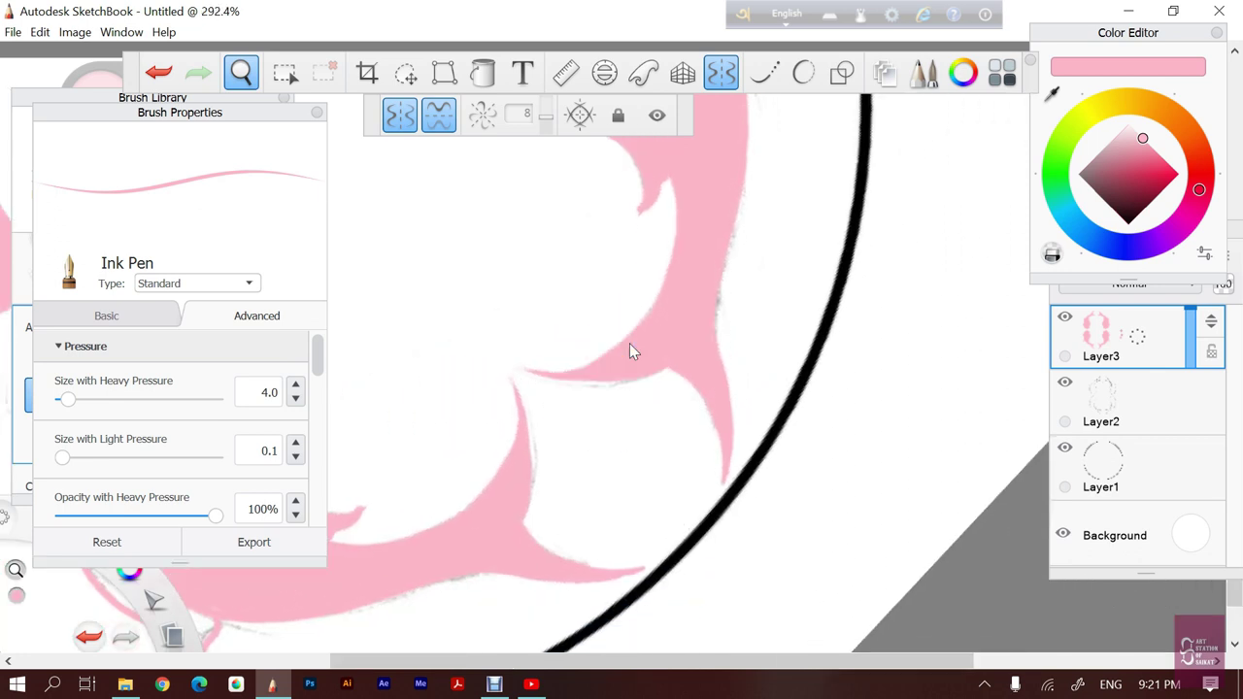
# Paint over the white streak in the koi's body, then zoom out to 163.5%
pyautogui.moveTo(629, 352); pyautogui.dragTo(644, 193)
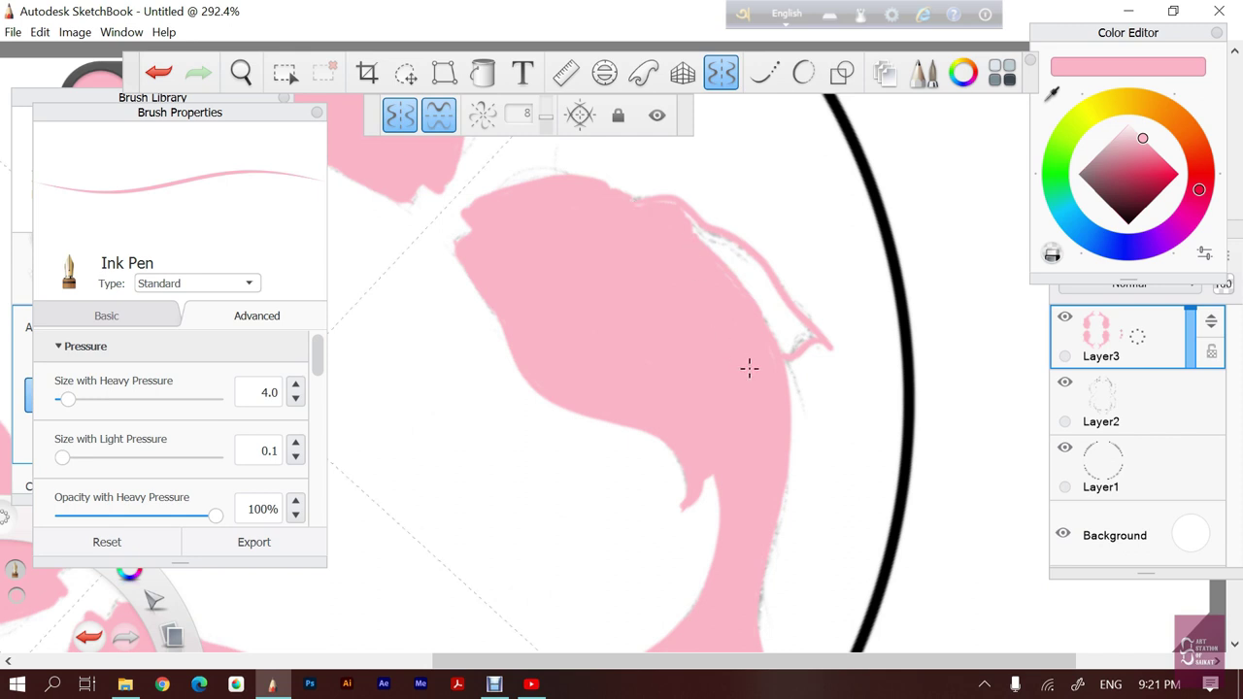
pyautogui.press('space')
pyautogui.scroll(4, 706, 368)
pyautogui.moveTo(766, 346)
pyautogui.mouseDown()
pyautogui.moveTo(680, 281)
pyautogui.moveTo(750, 327)
pyautogui.moveTo(826, 418)
pyautogui.moveTo(884, 463)
pyautogui.moveTo(827, 491)
pyautogui.moveTo(772, 351)
pyautogui.mouseUp()
pyautogui.moveTo(818, 442); pyautogui.dragTo(851, 468)
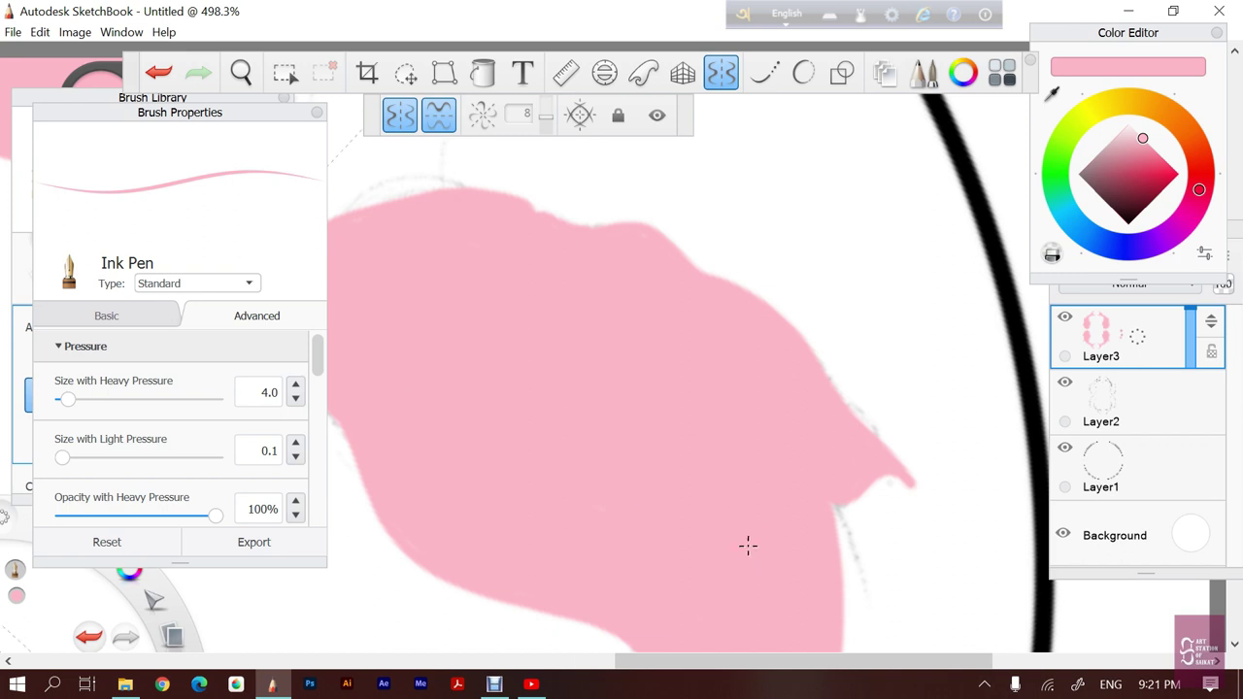
pyautogui.press('space')
pyautogui.moveTo(705, 508); pyautogui.dragTo(709, 502)
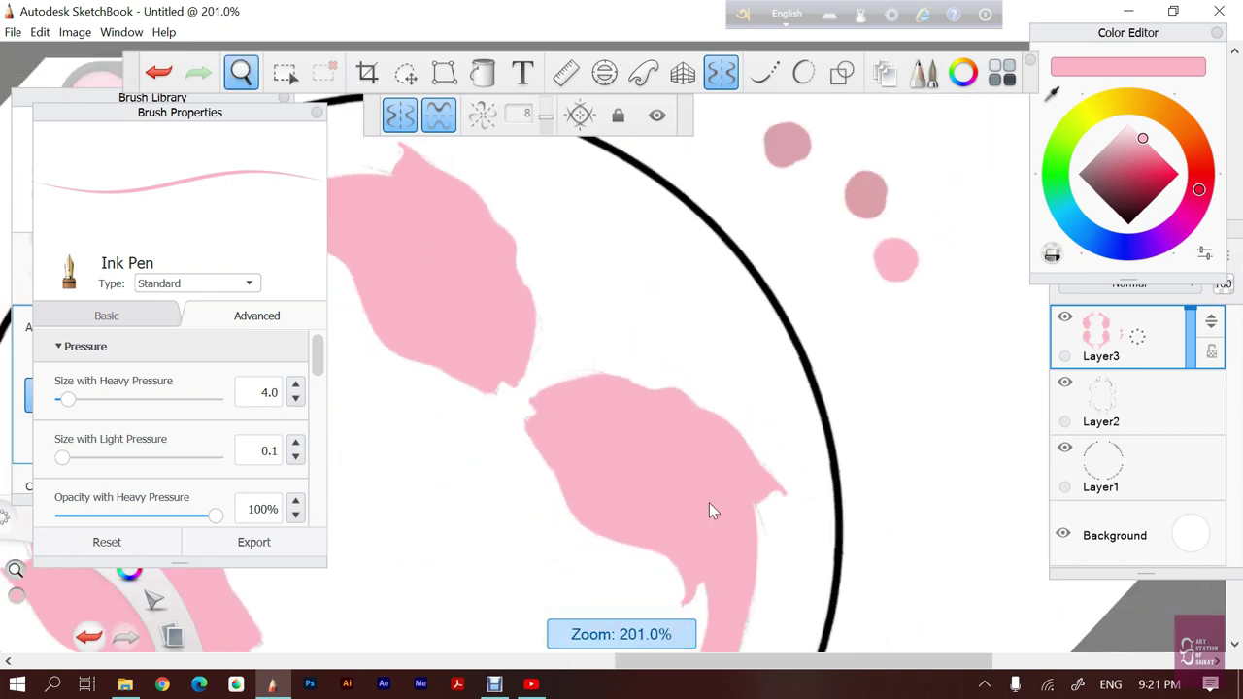
pyautogui.press('space')
pyautogui.moveTo(638, 458); pyautogui.dragTo(672, 457)
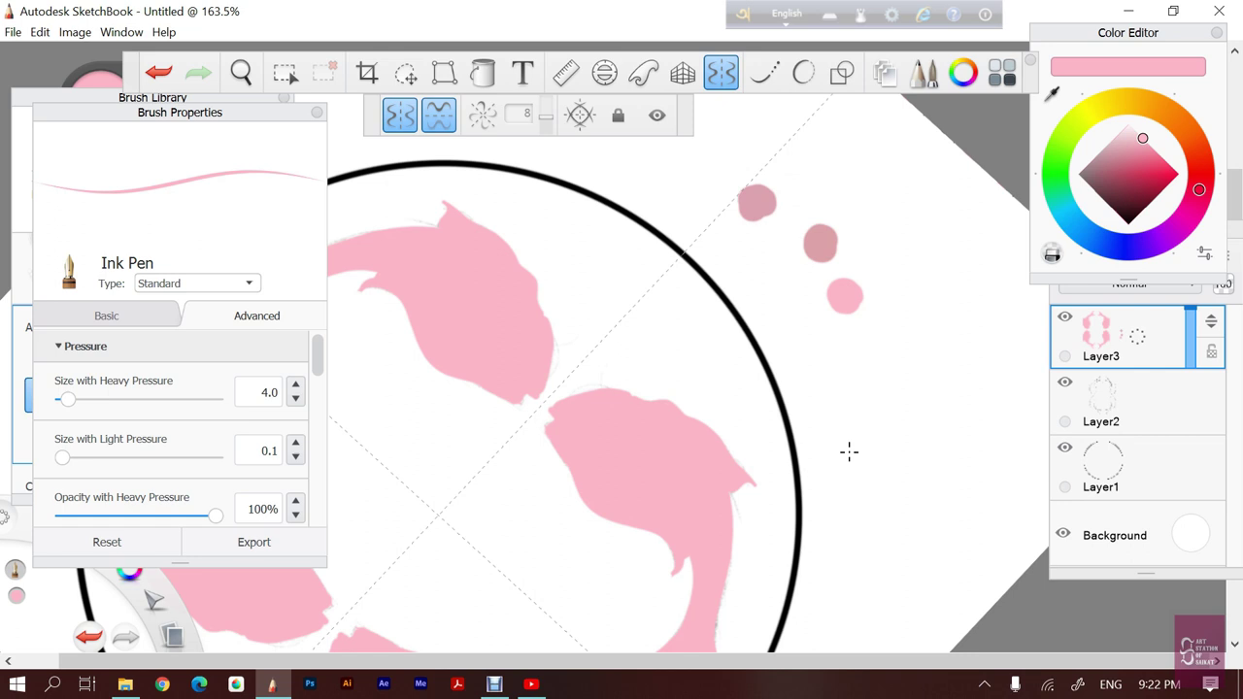
# With Layer3 active, change the Background layer colour to a dark grey
pyautogui.click(1120, 404)
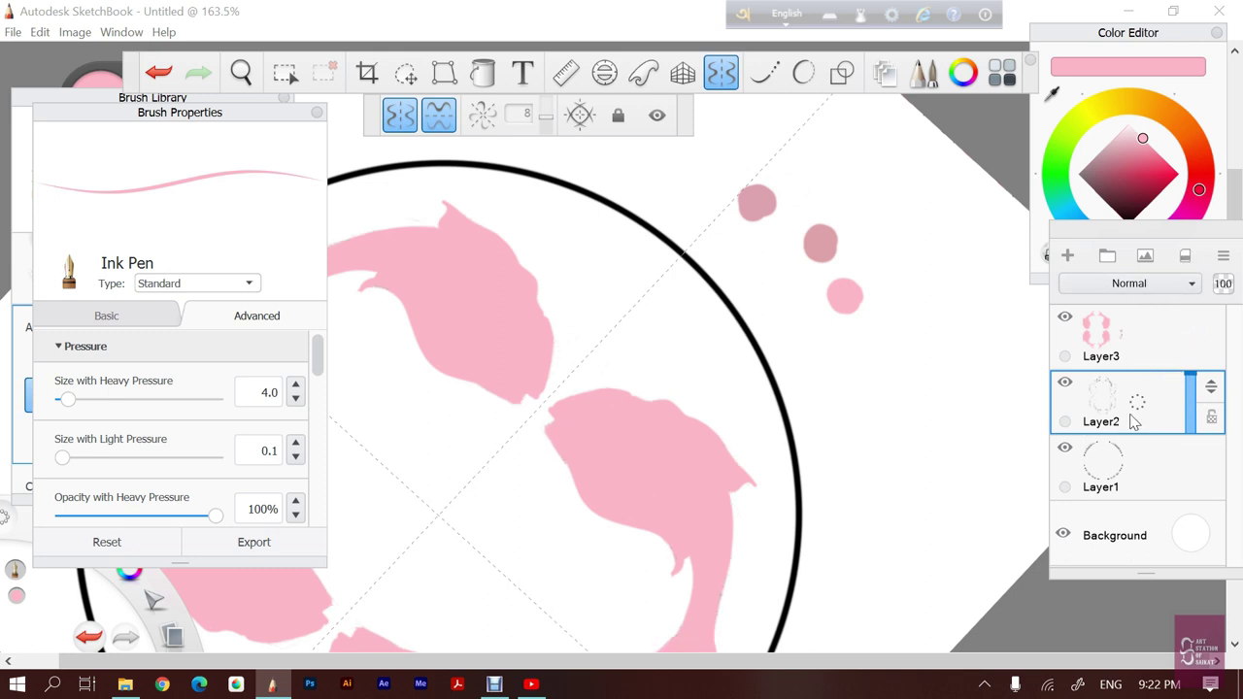
pyautogui.click(1149, 348)
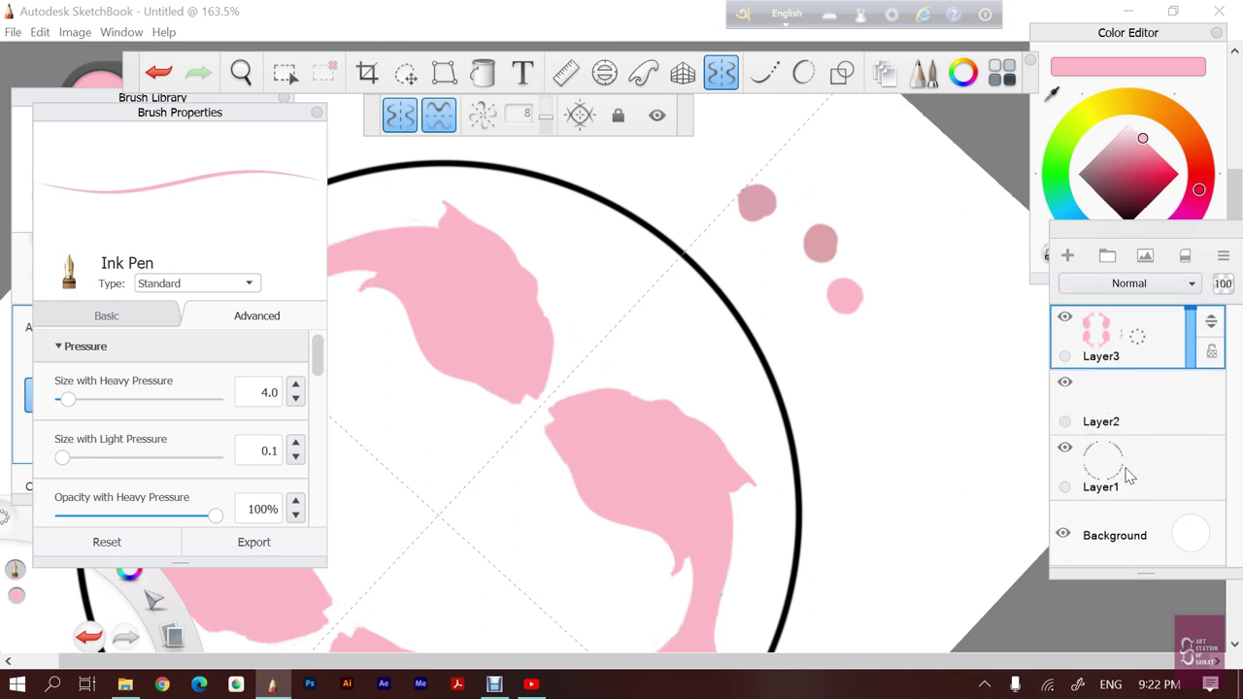
pyautogui.click(1192, 540)
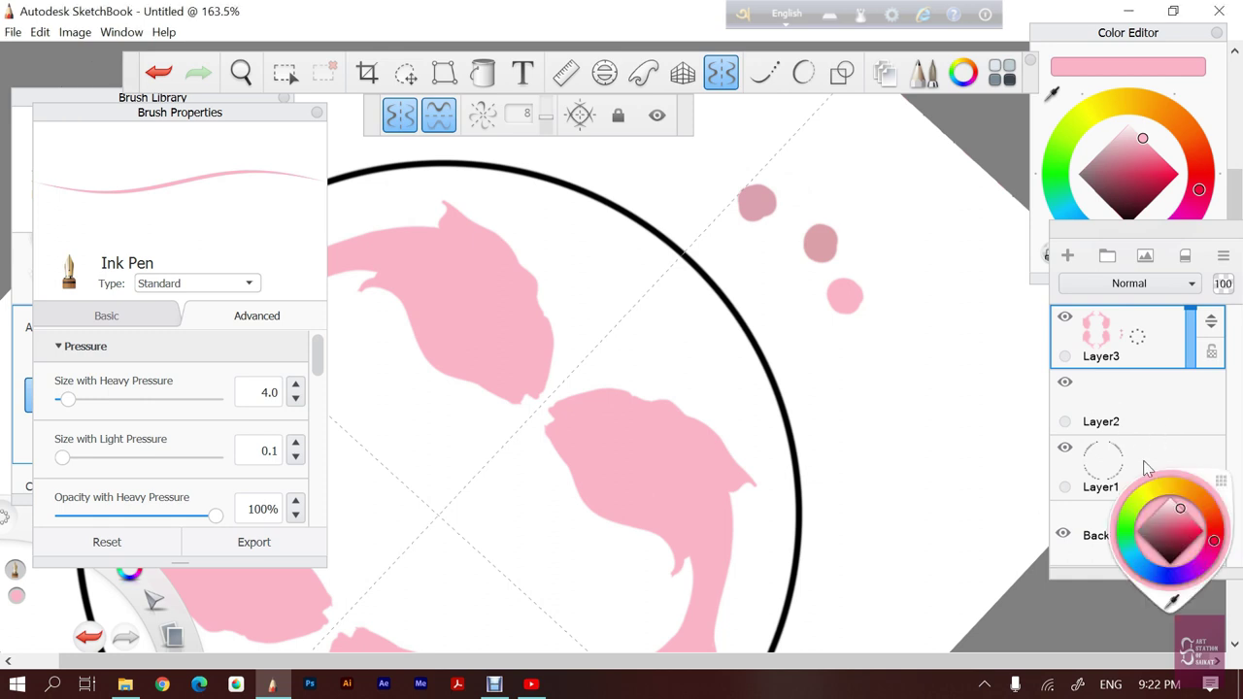
pyautogui.moveTo(1180, 517); pyautogui.dragTo(1144, 531)
pyautogui.click(1189, 534)
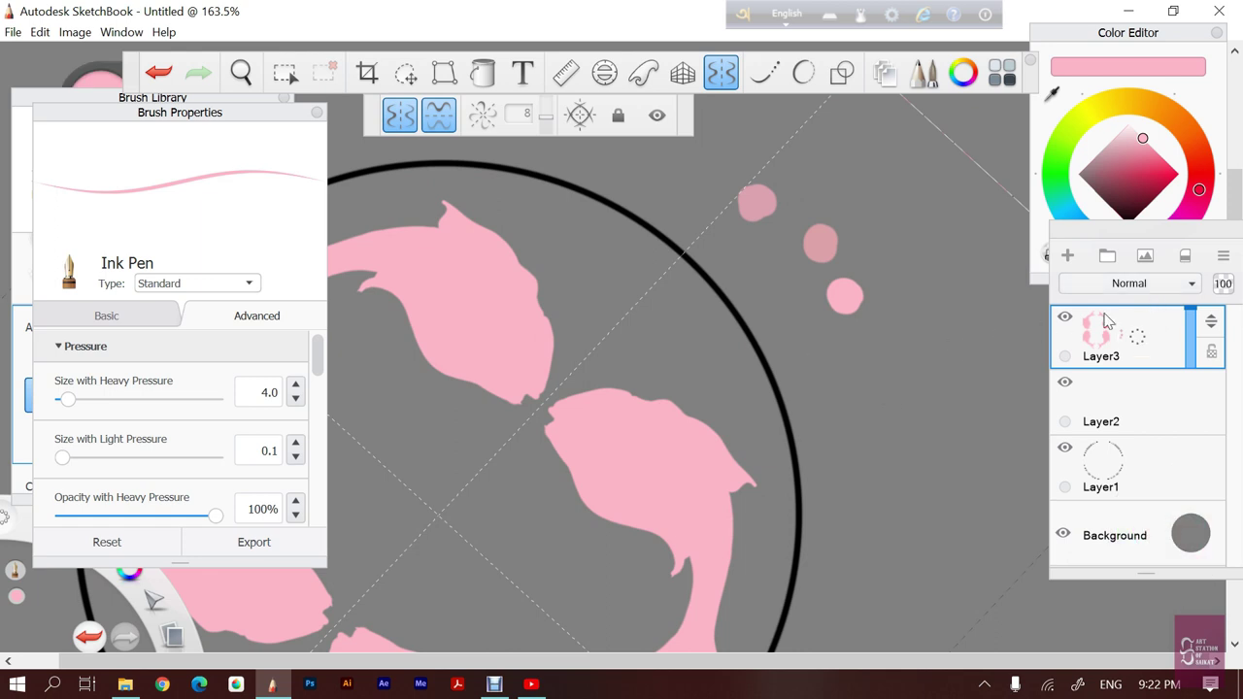
pyautogui.click(1191, 534)
pyautogui.moveTo(1156, 540); pyautogui.dragTo(1149, 555)
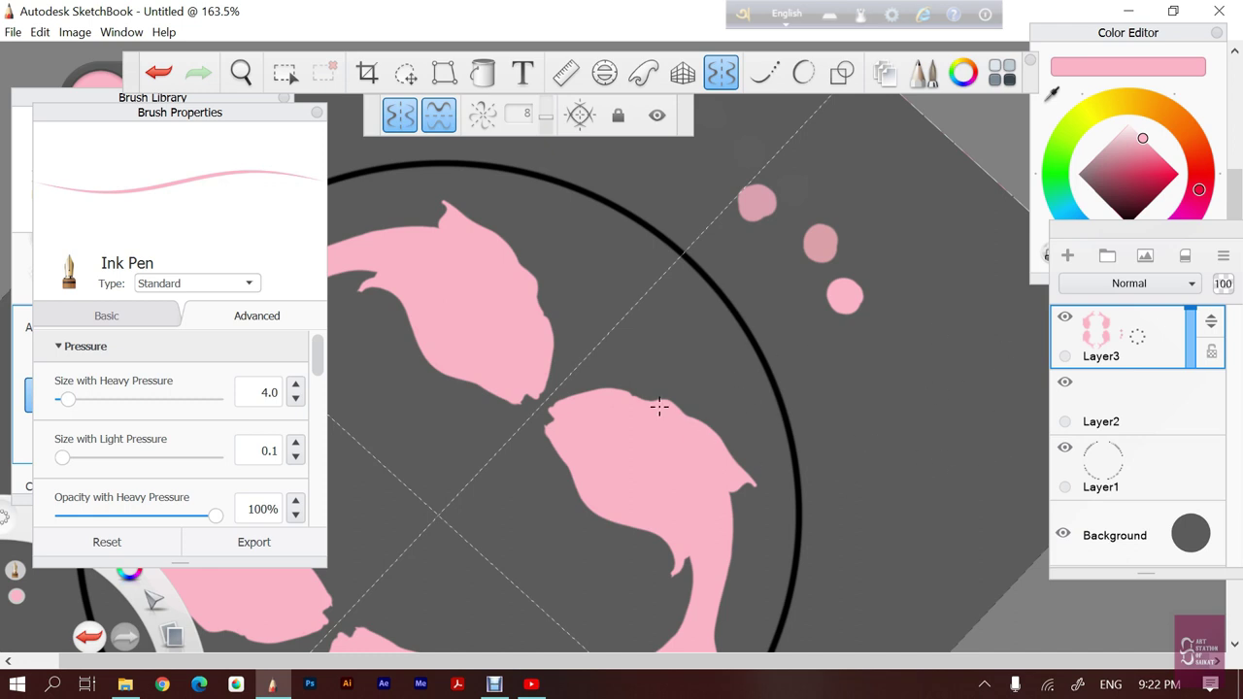
# Merge Layer2 down into Layer3 and rotate the view so the koi stand upright
pyautogui.click(1154, 412)
pyautogui.moveTo(1134, 358); pyautogui.dragTo(1135, 357)
pyautogui.press('space')
pyautogui.moveTo(712, 410); pyautogui.dragTo(703, 398)
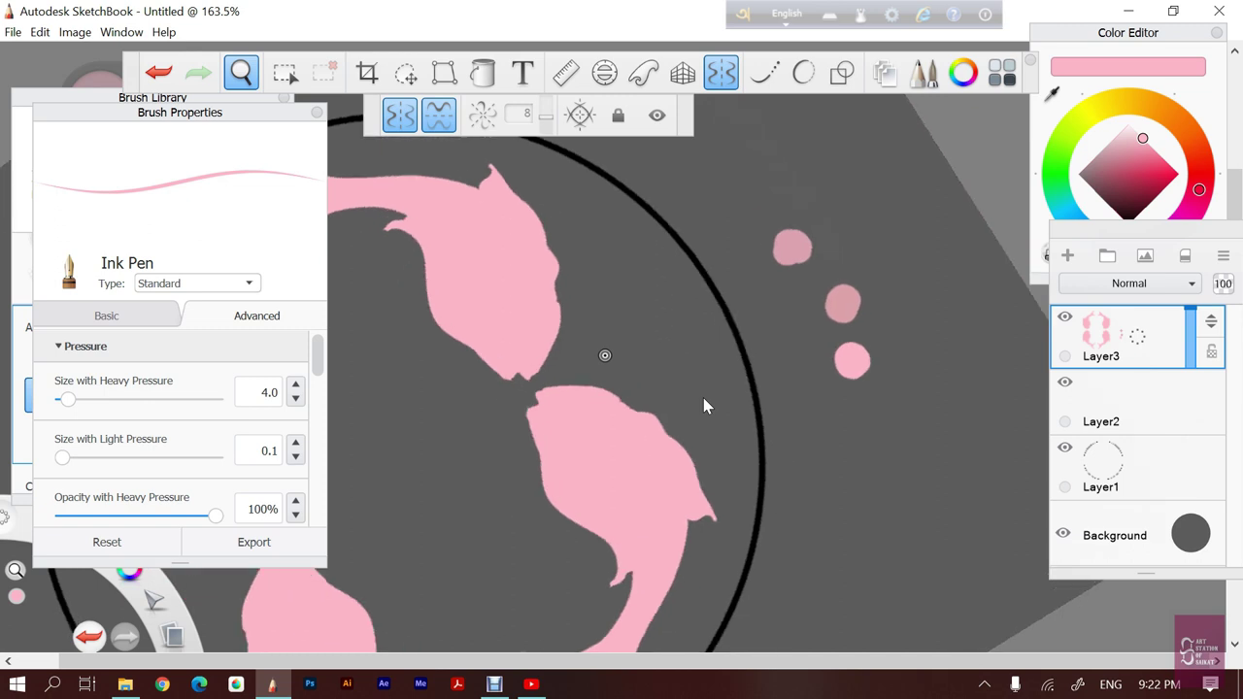
pyautogui.press('space')
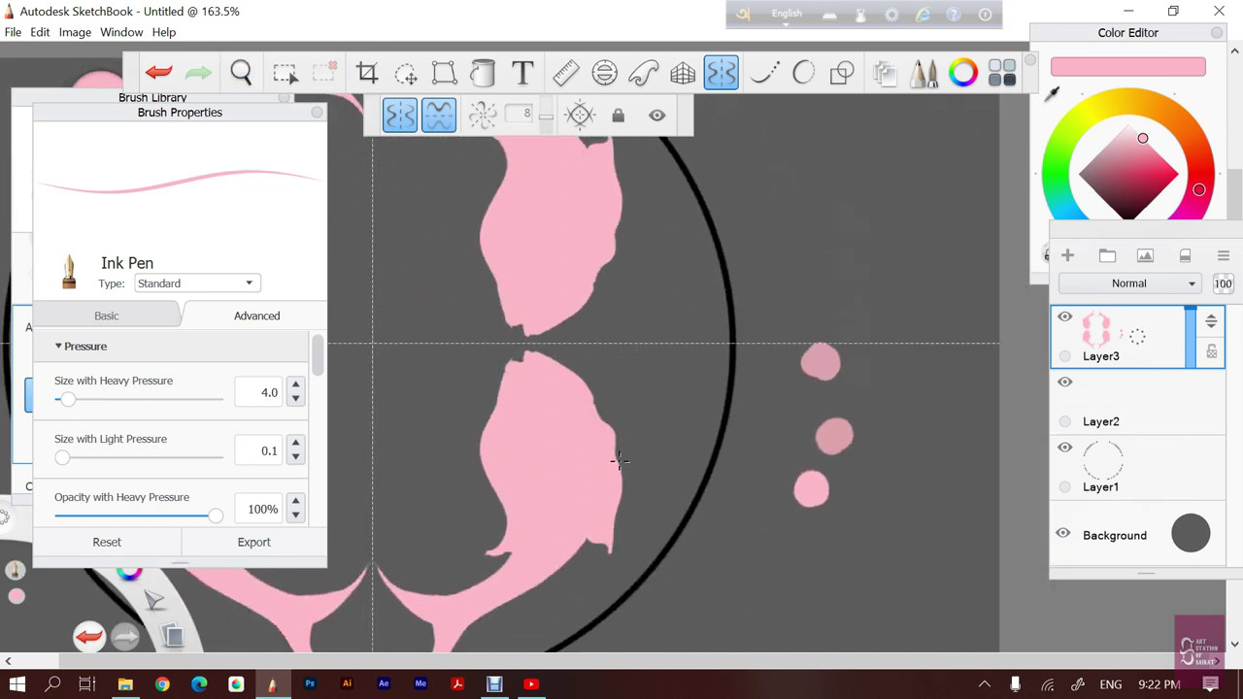
# Zoom out to fit the whole circle and turn off mirror symmetry
pyautogui.press('space')
pyautogui.moveTo(609, 380); pyautogui.dragTo(599, 386)
pyautogui.press('space')
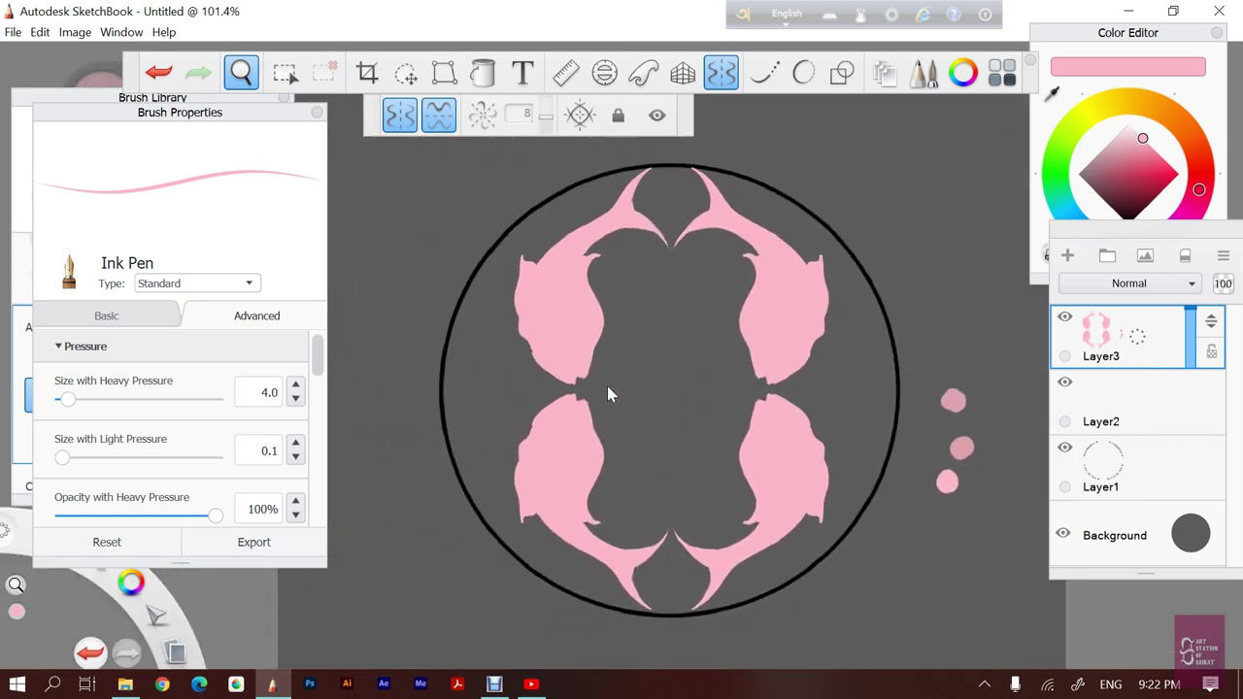
pyautogui.press('space')
pyautogui.moveTo(758, 416); pyautogui.dragTo(762, 422)
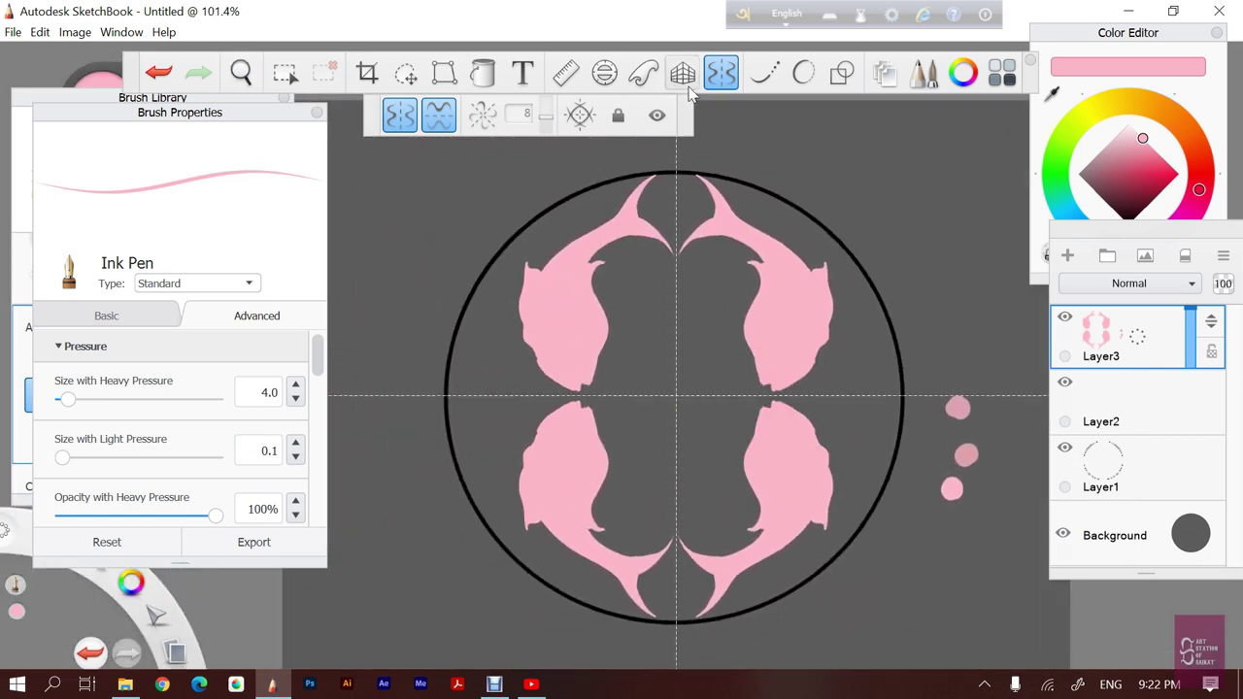
pyautogui.click(721, 74)
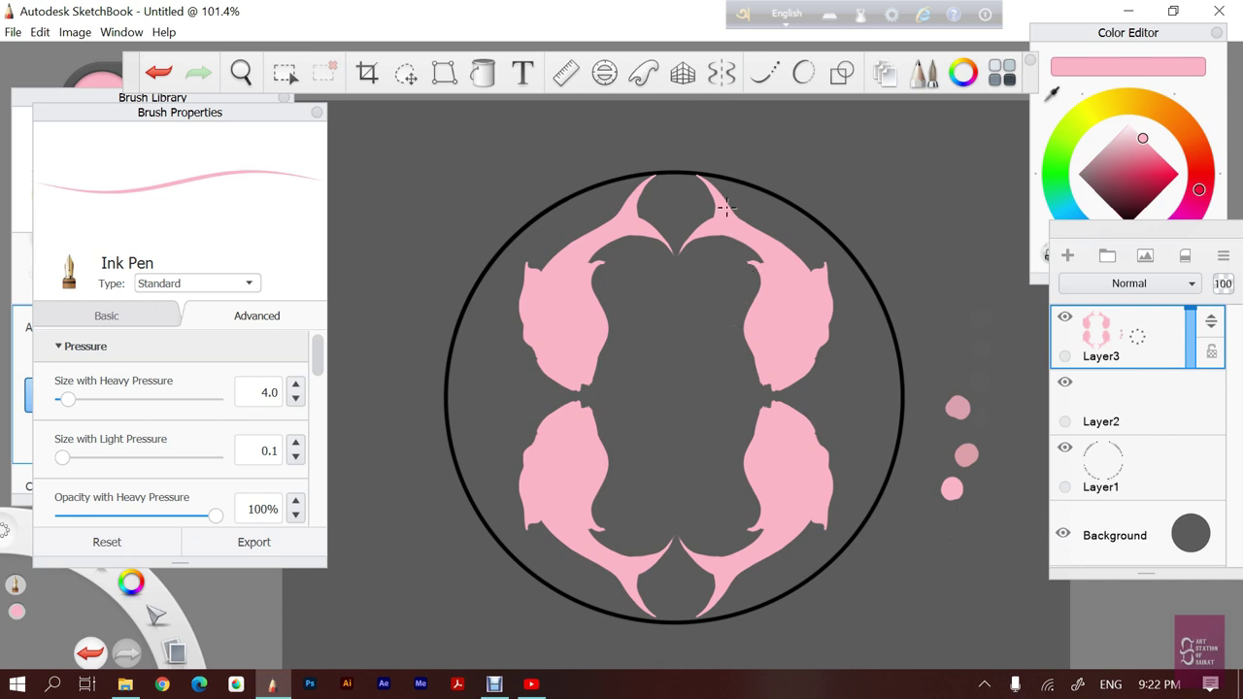
# Erase the top-right and lower-left mirrored koi with the Eraser
pyautogui.press('e')
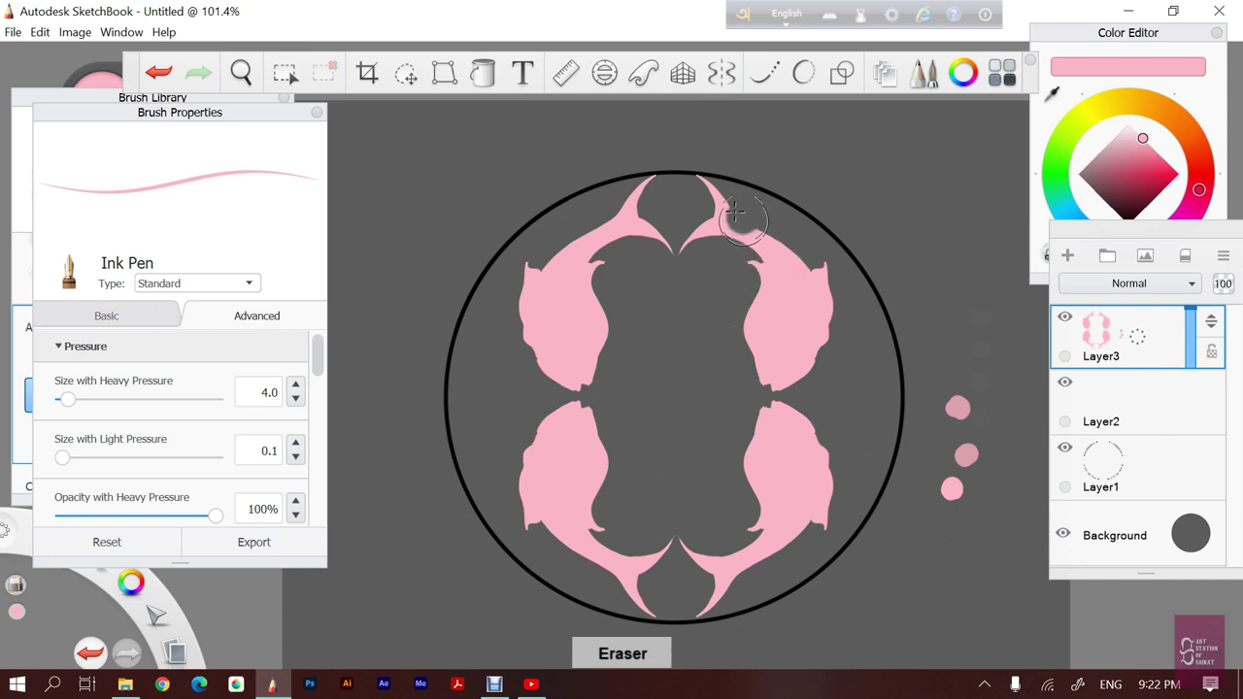
pyautogui.moveTo(726, 218)
pyautogui.mouseDown()
pyautogui.moveTo(719, 164)
pyautogui.moveTo(705, 232)
pyautogui.moveTo(777, 267)
pyautogui.moveTo(796, 301)
pyautogui.moveTo(796, 359)
pyautogui.moveTo(809, 351)
pyautogui.mouseUp()
pyautogui.moveTo(595, 418)
pyautogui.mouseDown()
pyautogui.moveTo(573, 456)
pyautogui.moveTo(583, 500)
pyautogui.mouseUp()
pyautogui.moveTo(563, 418)
pyautogui.mouseDown()
pyautogui.moveTo(544, 515)
pyautogui.moveTo(618, 558)
pyautogui.moveTo(646, 610)
pyautogui.mouseUp()
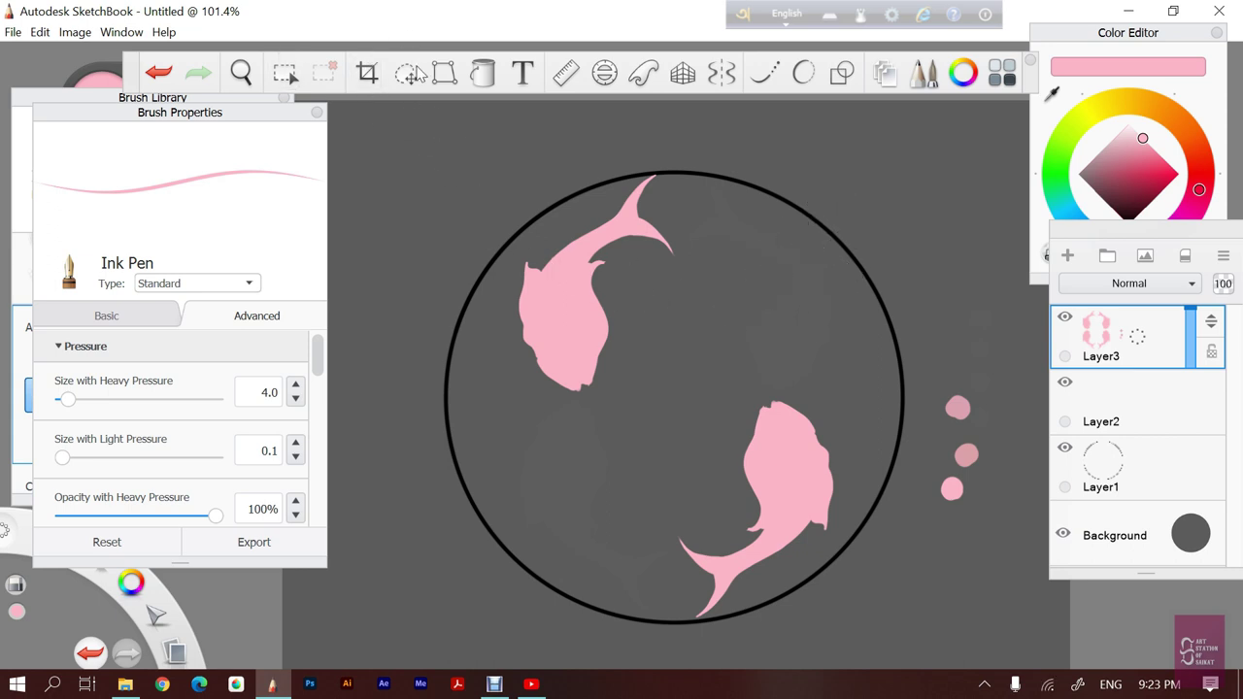
# Start a Move/Transform on the fish layer, trying a small shift and undoing it
pyautogui.click(410, 74)
pyautogui.click(368, 73)
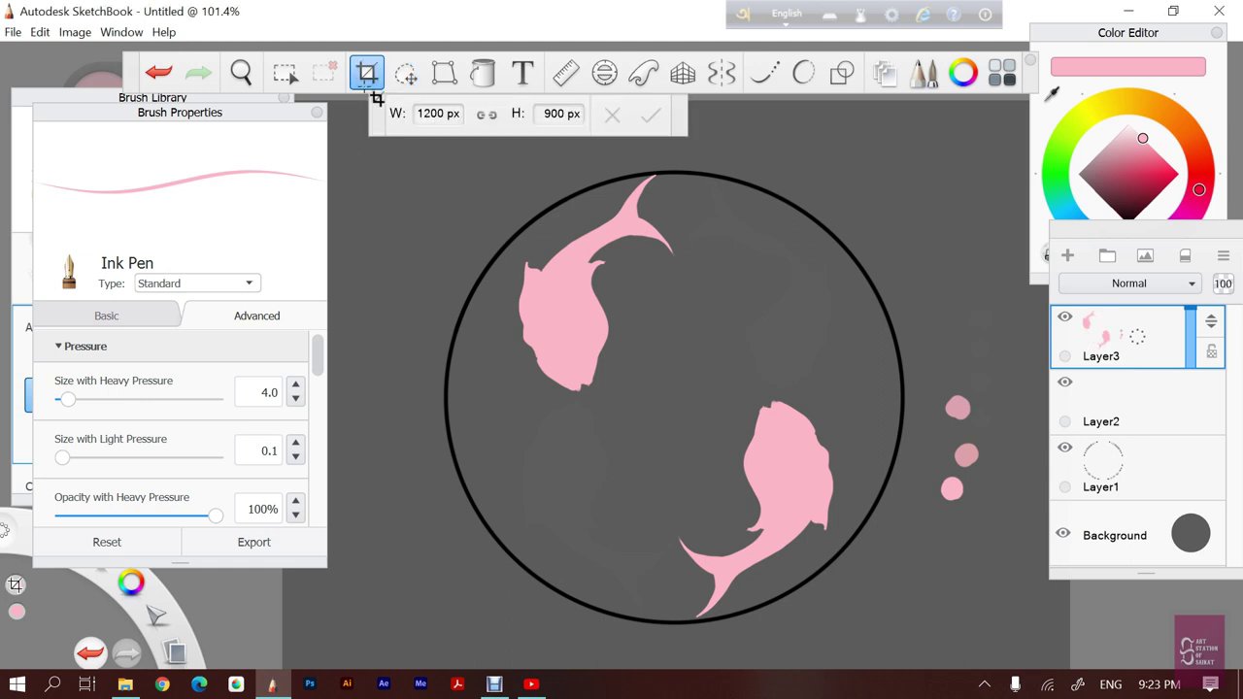
pyautogui.click(406, 74)
pyautogui.click(368, 73)
pyautogui.click(406, 74)
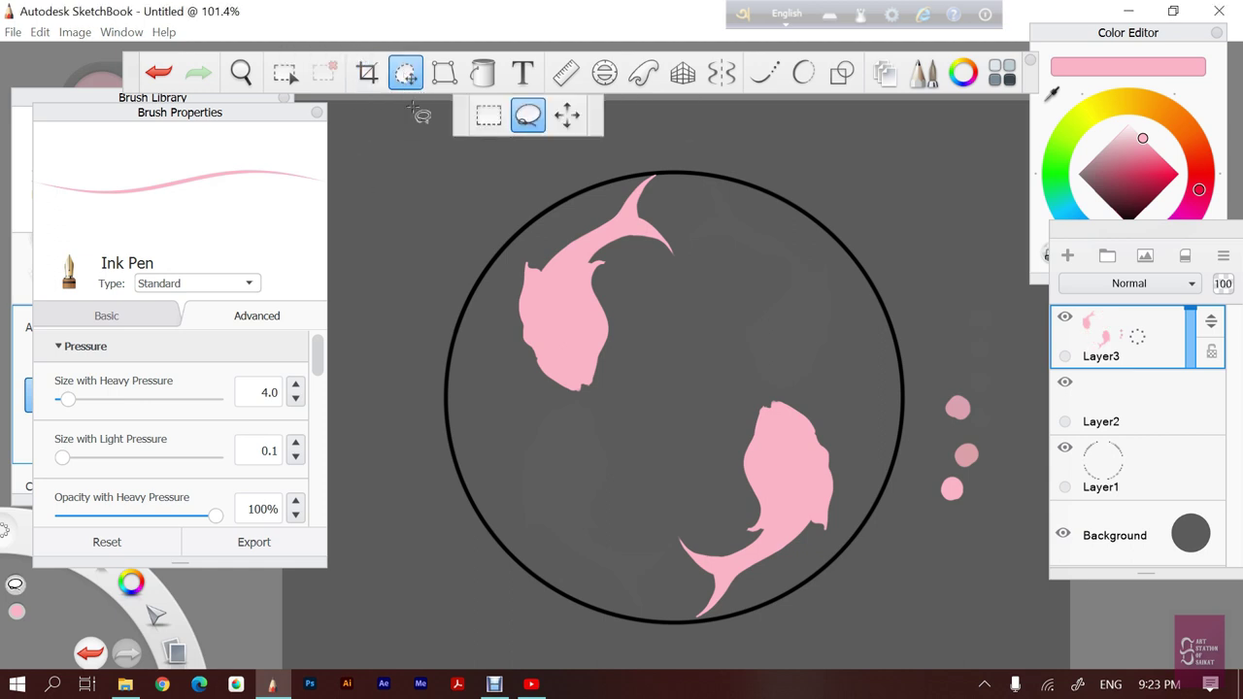
pyautogui.click(567, 114)
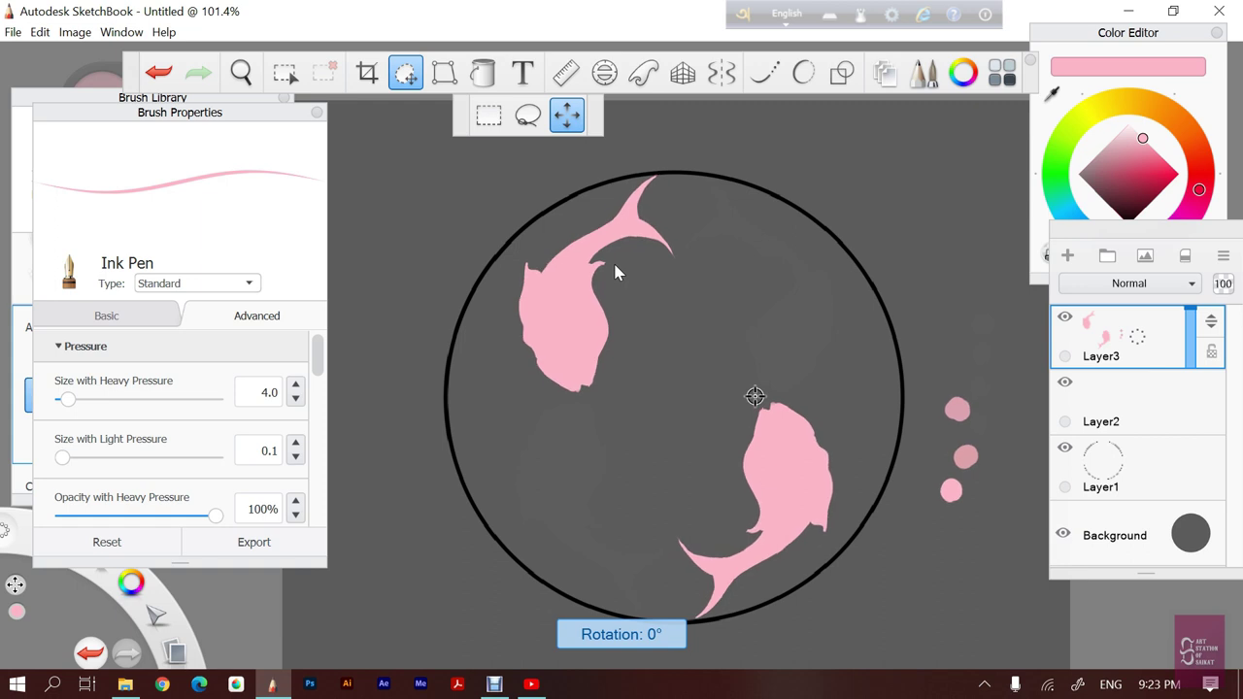
pyautogui.click(614, 272)
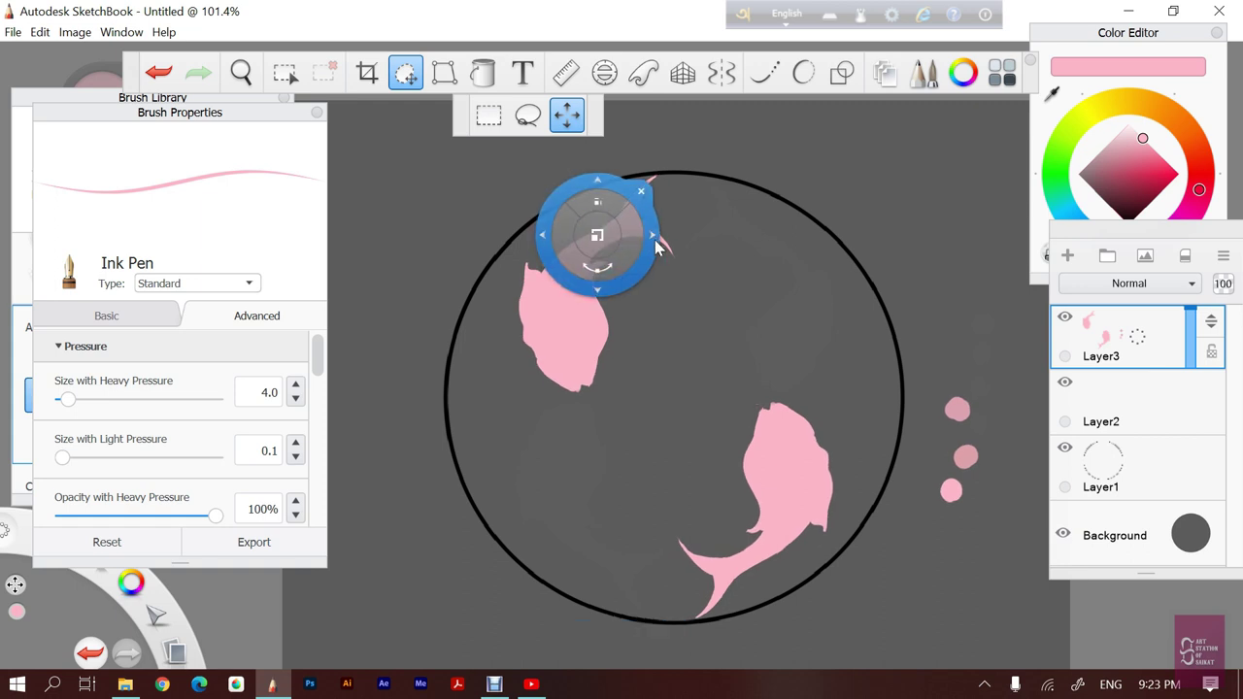
pyautogui.moveTo(655, 240); pyautogui.dragTo(654, 245)
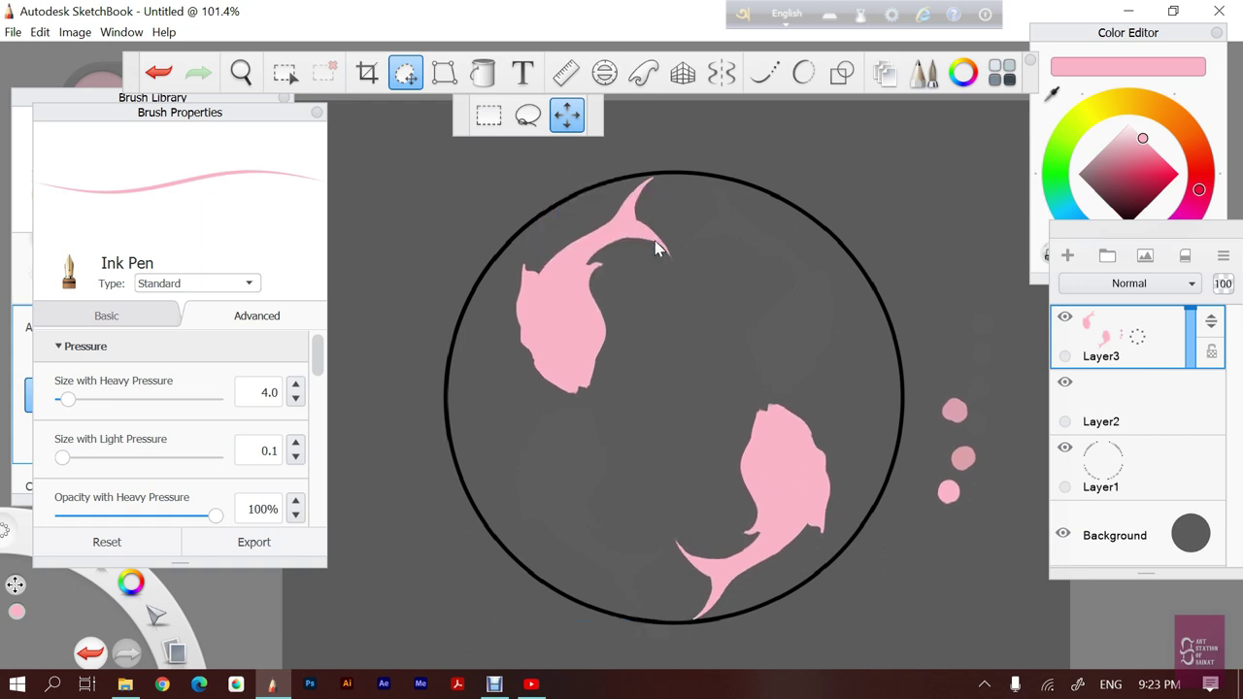
pyautogui.click(656, 249)
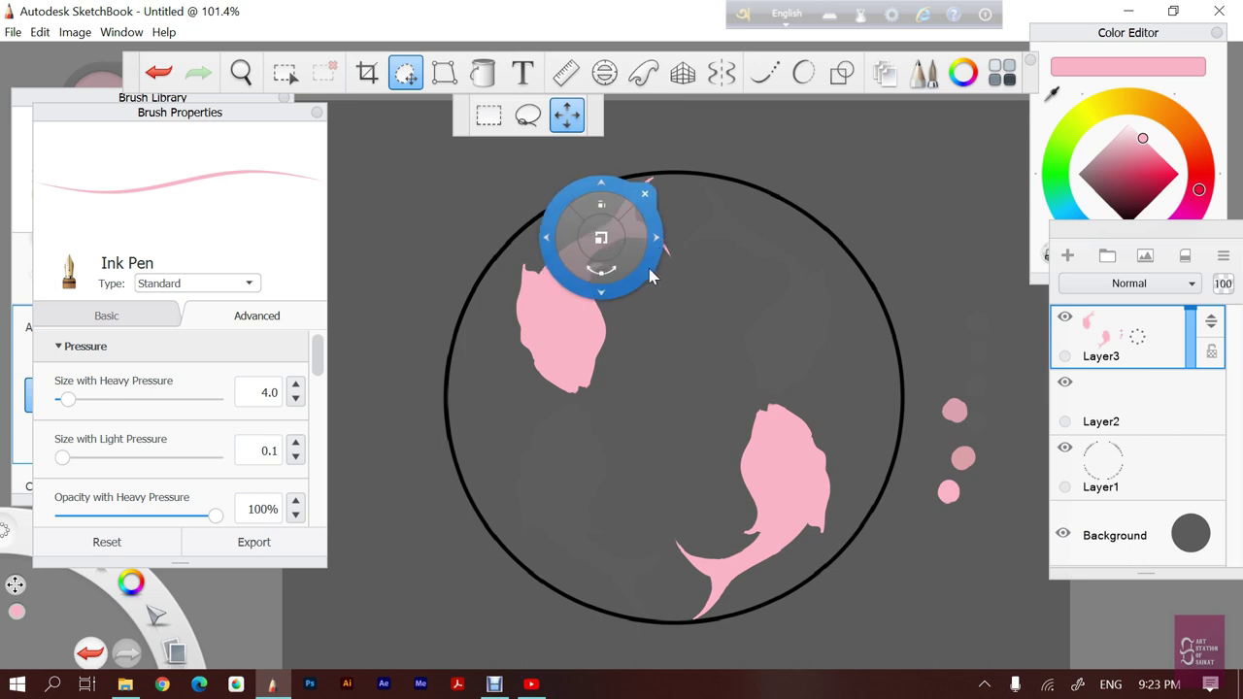
pyautogui.hotkey('ctrl', 'z')
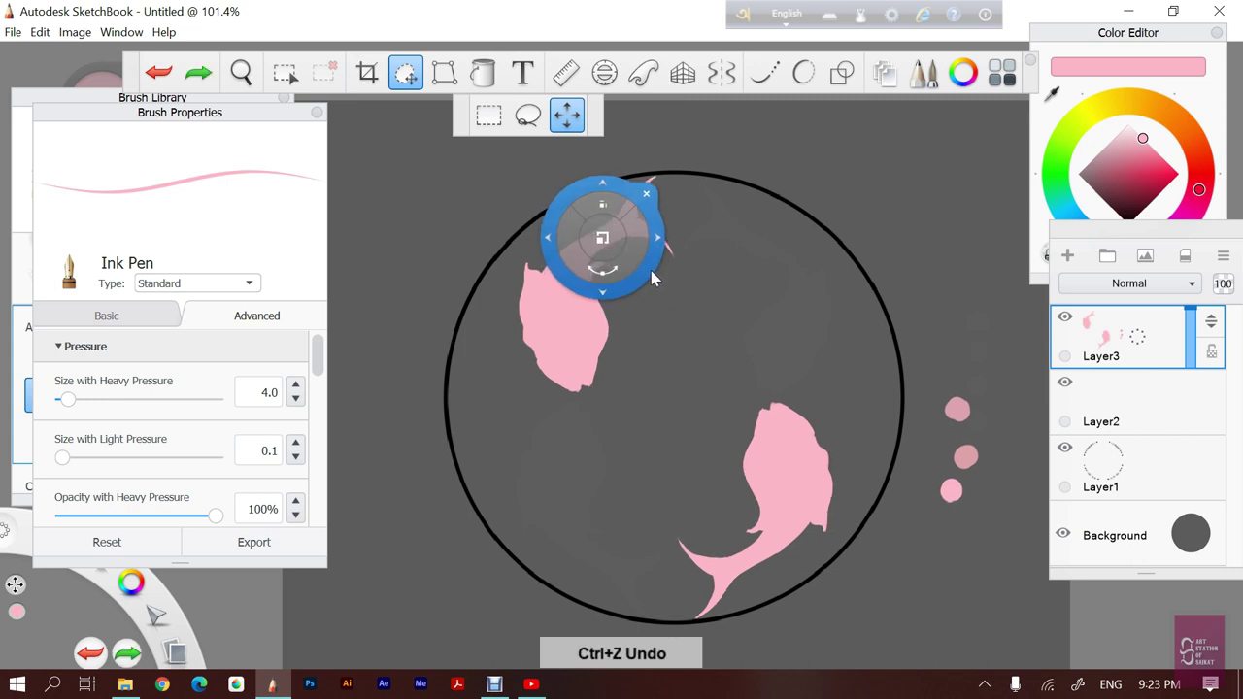
pyautogui.hotkey('ctrl', 'z')
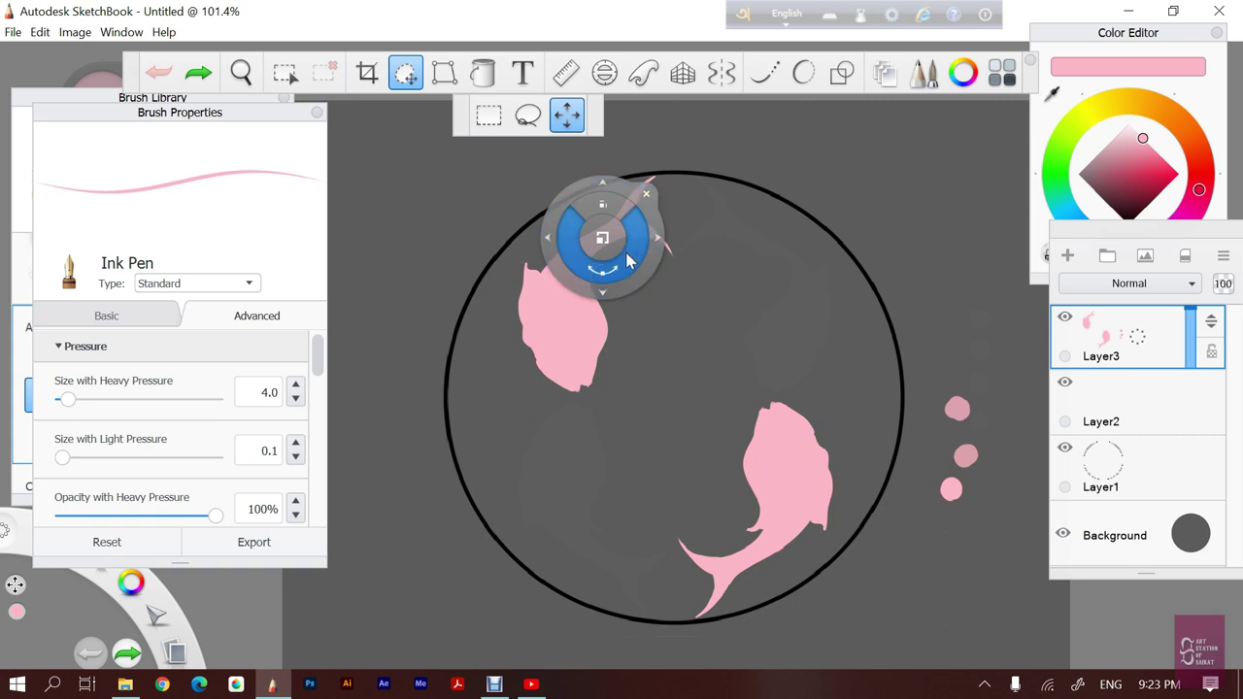
# Scale the koi and pink dots to 96%, commit, and turn symmetry on
pyautogui.moveTo(607, 243); pyautogui.dragTo(608, 248)
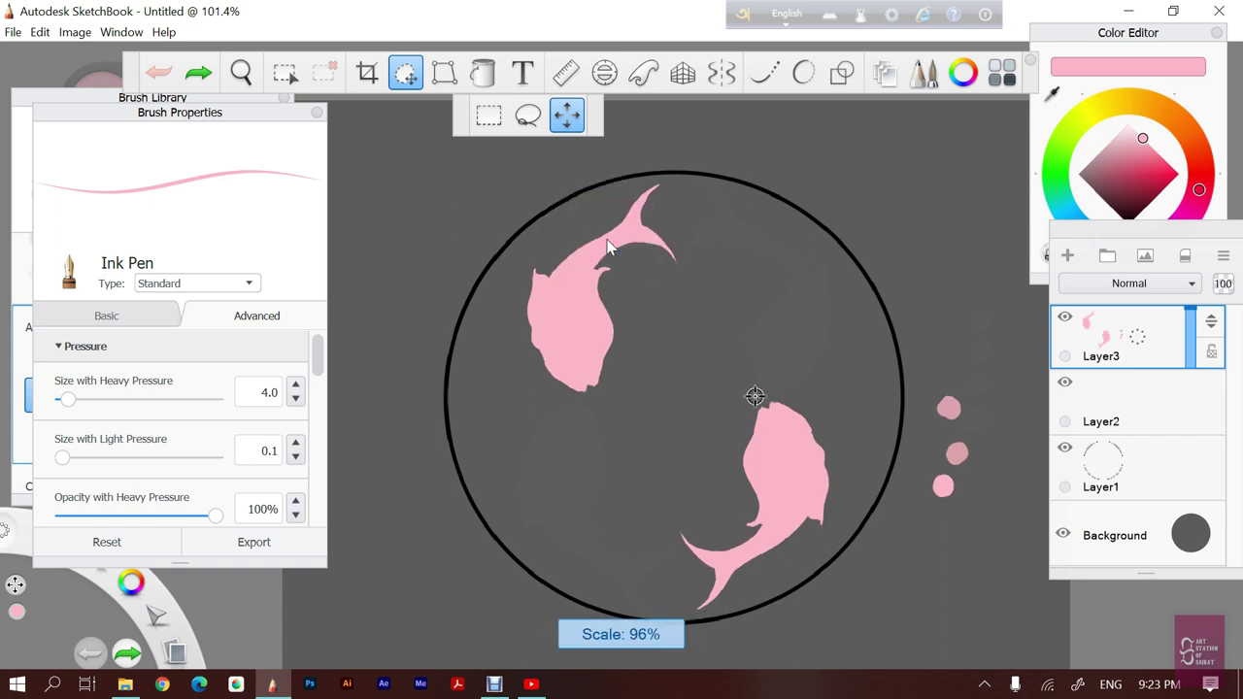
pyautogui.moveTo(608, 247); pyautogui.dragTo(919, 445)
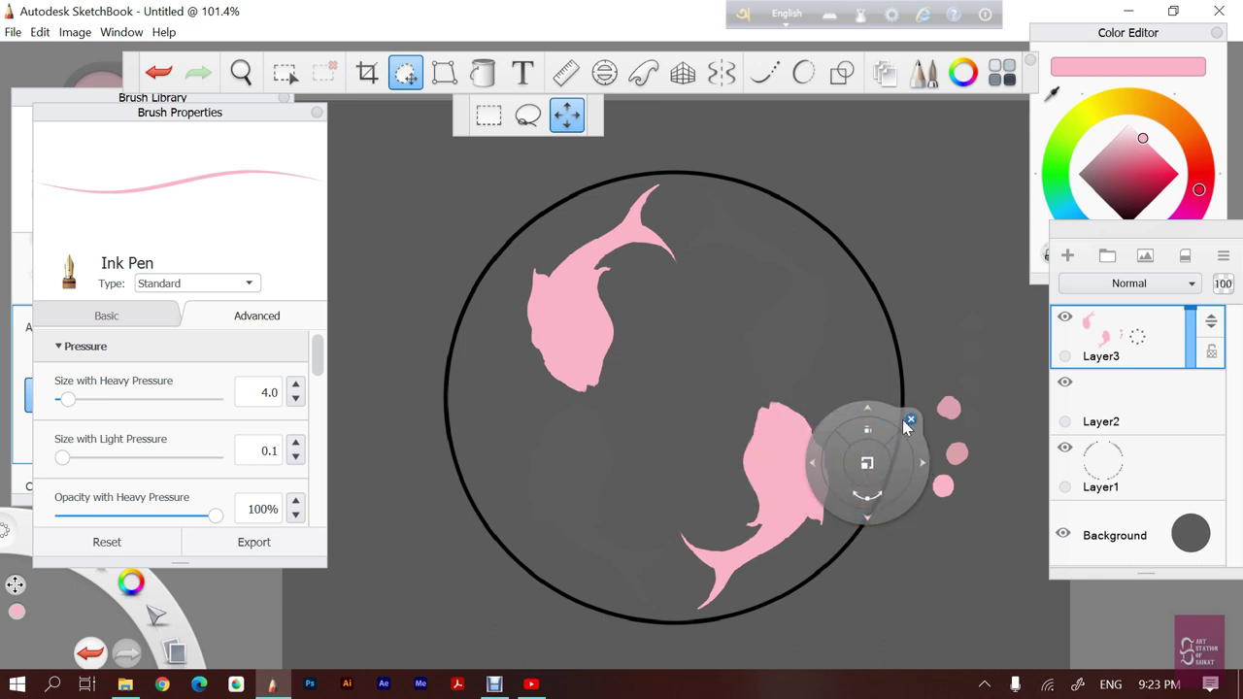
pyautogui.moveTo(909, 421); pyautogui.dragTo(798, 212)
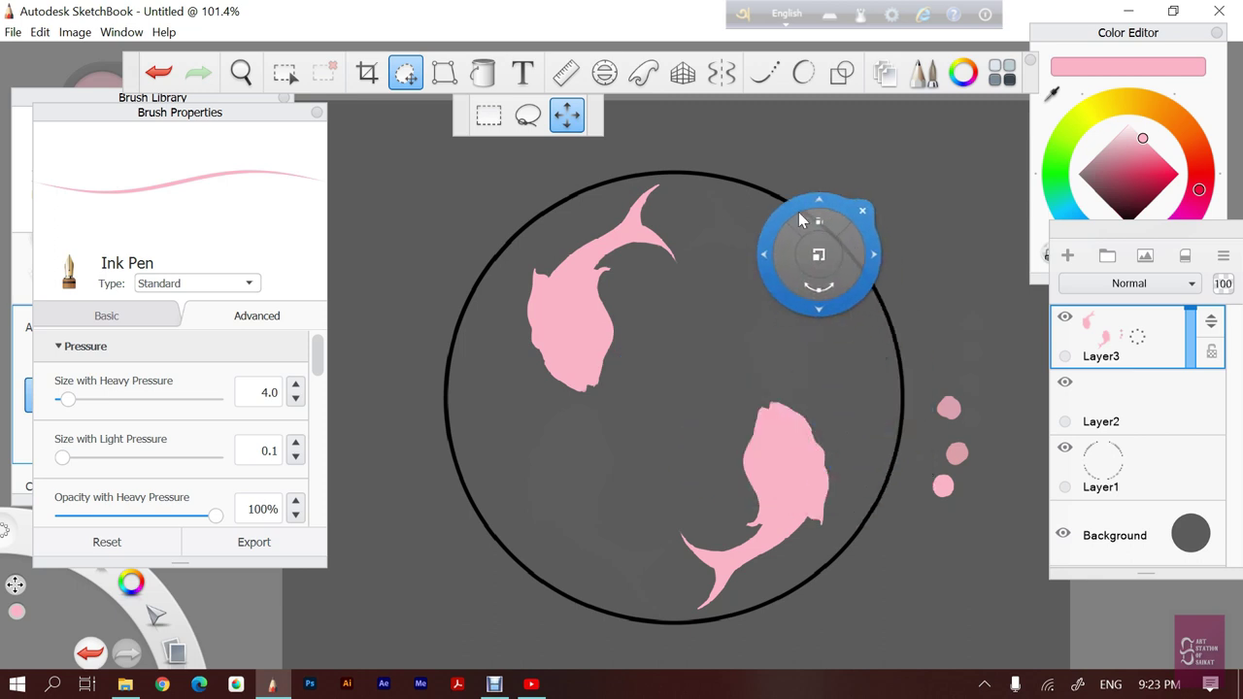
pyautogui.click(862, 207)
pyautogui.click(723, 87)
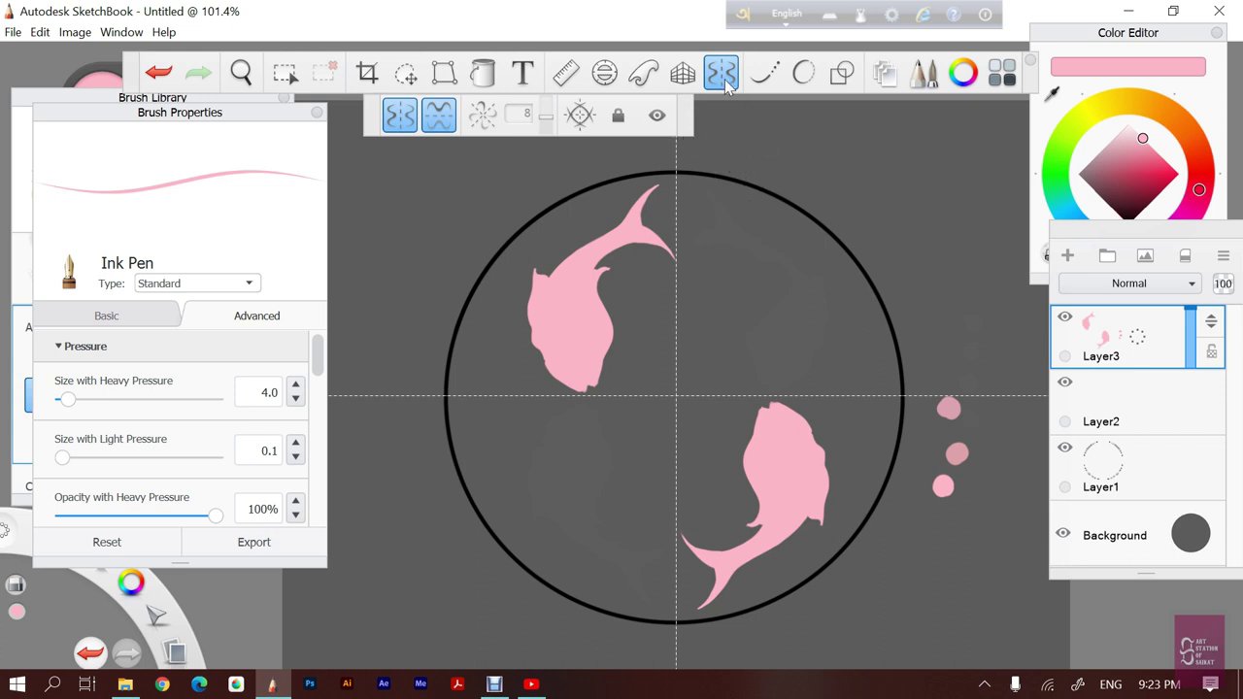
# Undo the 96% scaling, toggling symmetry off and back on
pyautogui.click(723, 74)
pyautogui.hotkey('ctrl', 'z')
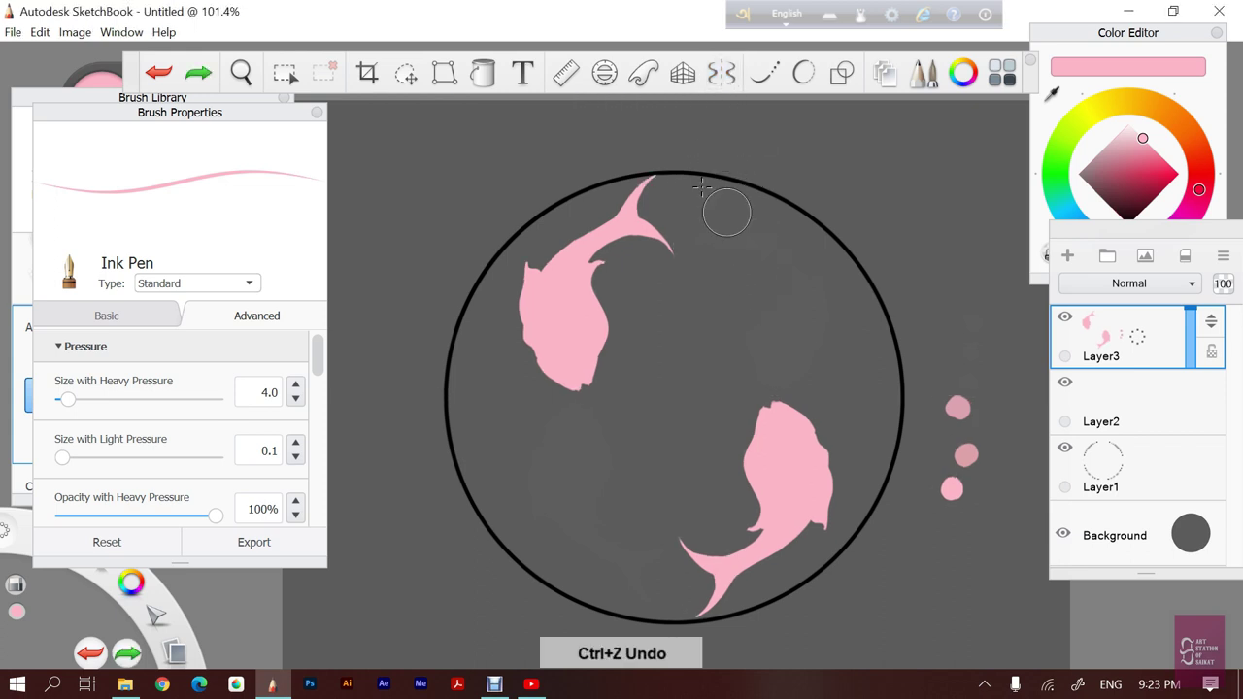
pyautogui.click(721, 74)
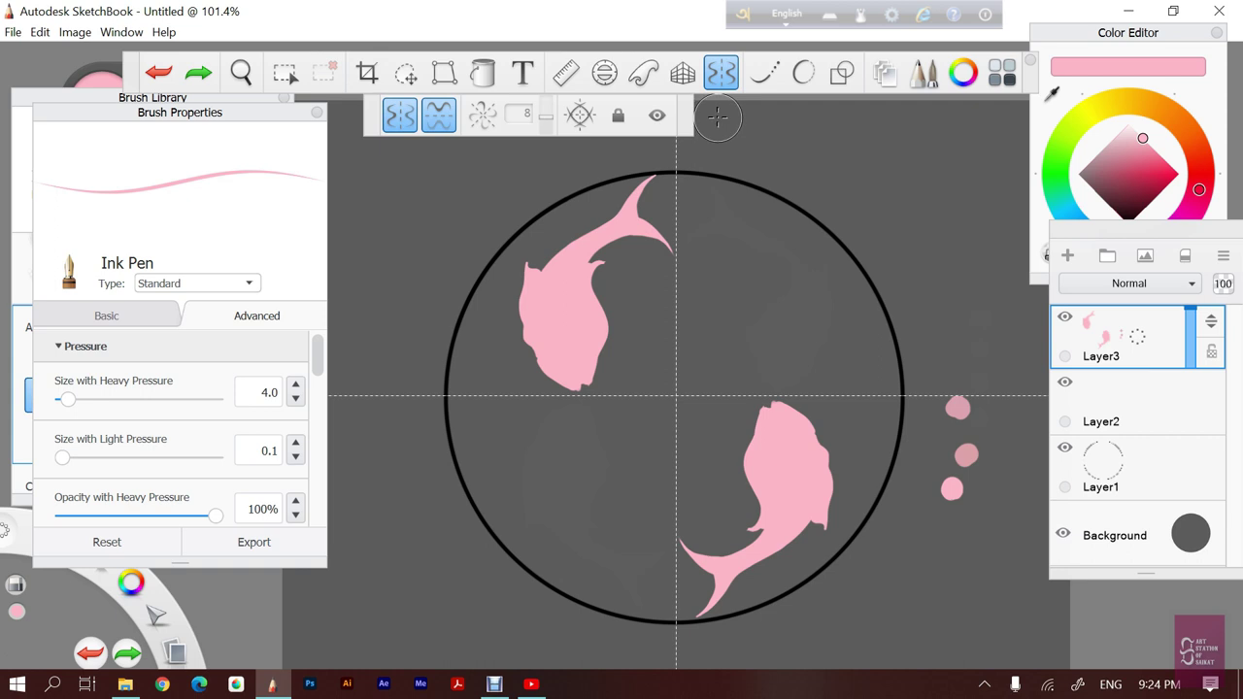
# Try shrinking the koi and dots to 93%, then undo it and end the transform
pyautogui.click(406, 74)
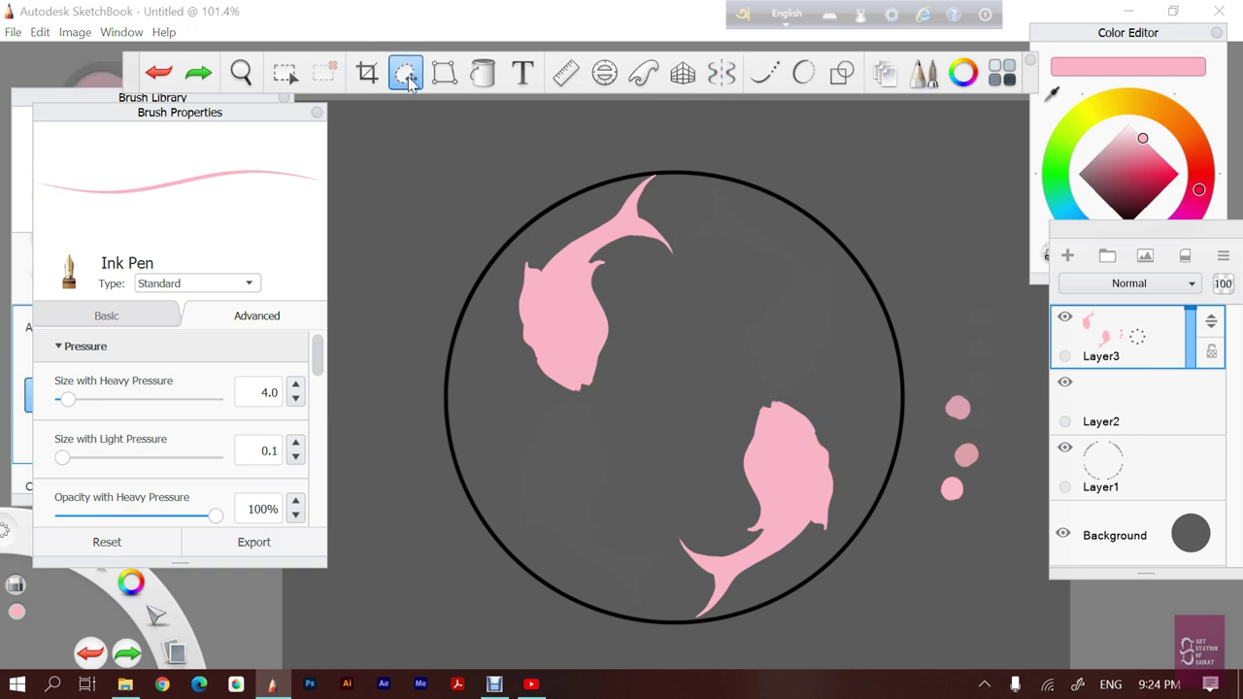
pyautogui.moveTo(608, 248)
pyautogui.mouseDown()
pyautogui.moveTo(612, 274)
pyautogui.moveTo(645, 284)
pyautogui.mouseUp()
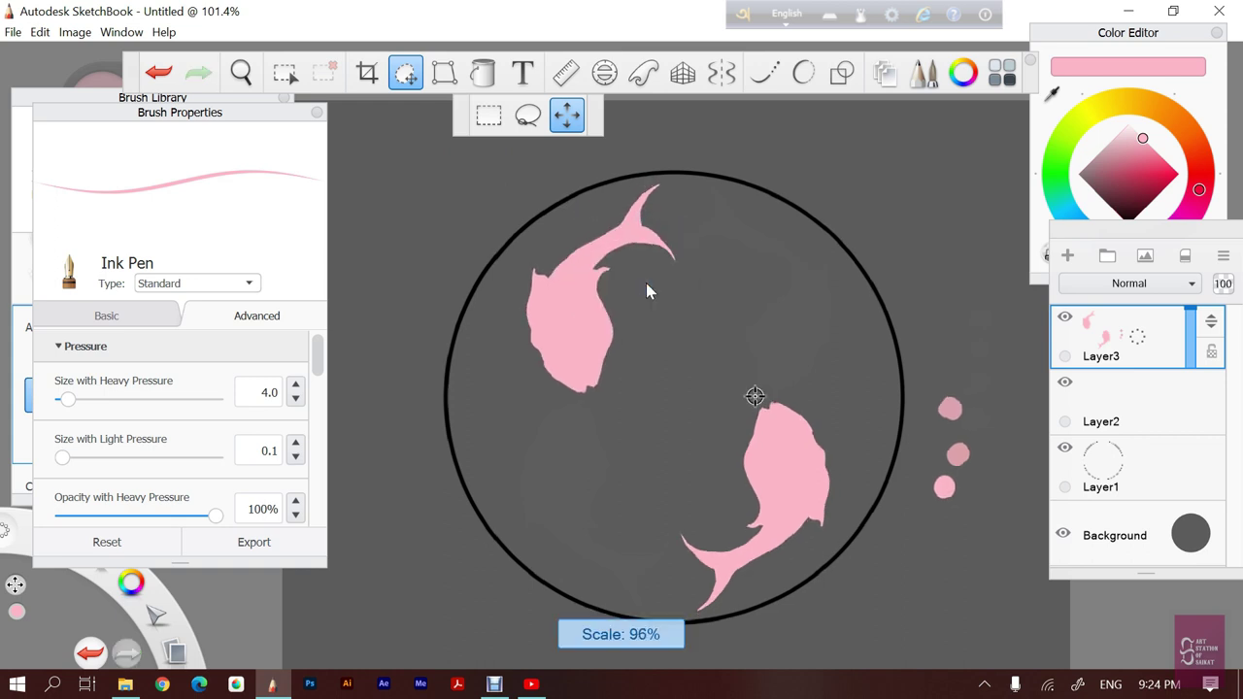
pyautogui.moveTo(761, 378); pyautogui.dragTo(630, 154)
pyautogui.hotkey('ctrl', 'z')
pyautogui.hotkey('ctrl', 'z')
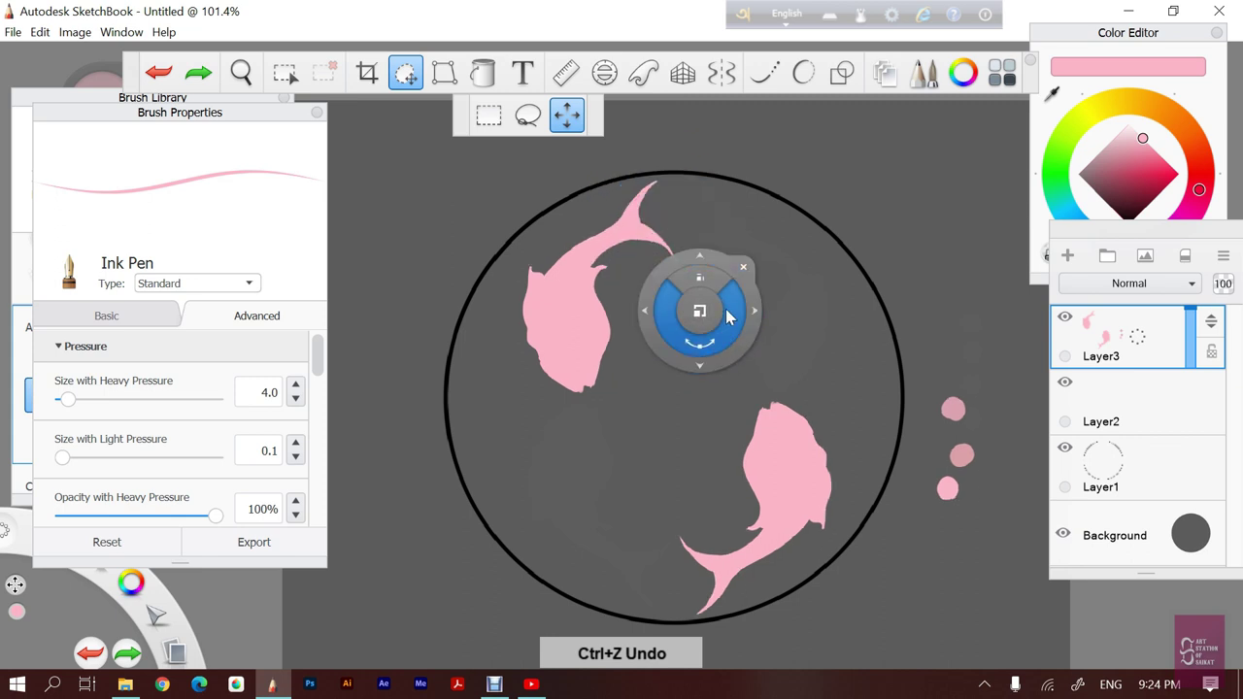
pyautogui.click(743, 267)
pyautogui.hotkey('ctrl', 'z')
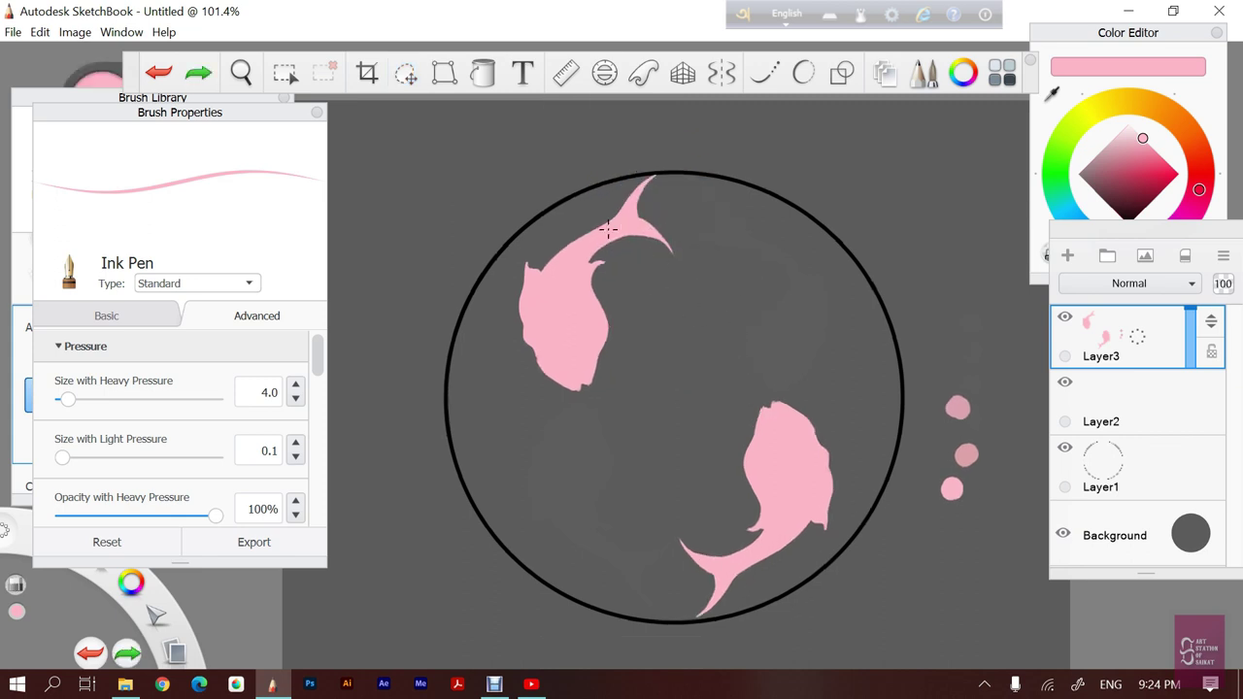
# Turn symmetry on, preview the four-fish version with undo, then redo back to two fish
pyautogui.click(722, 73)
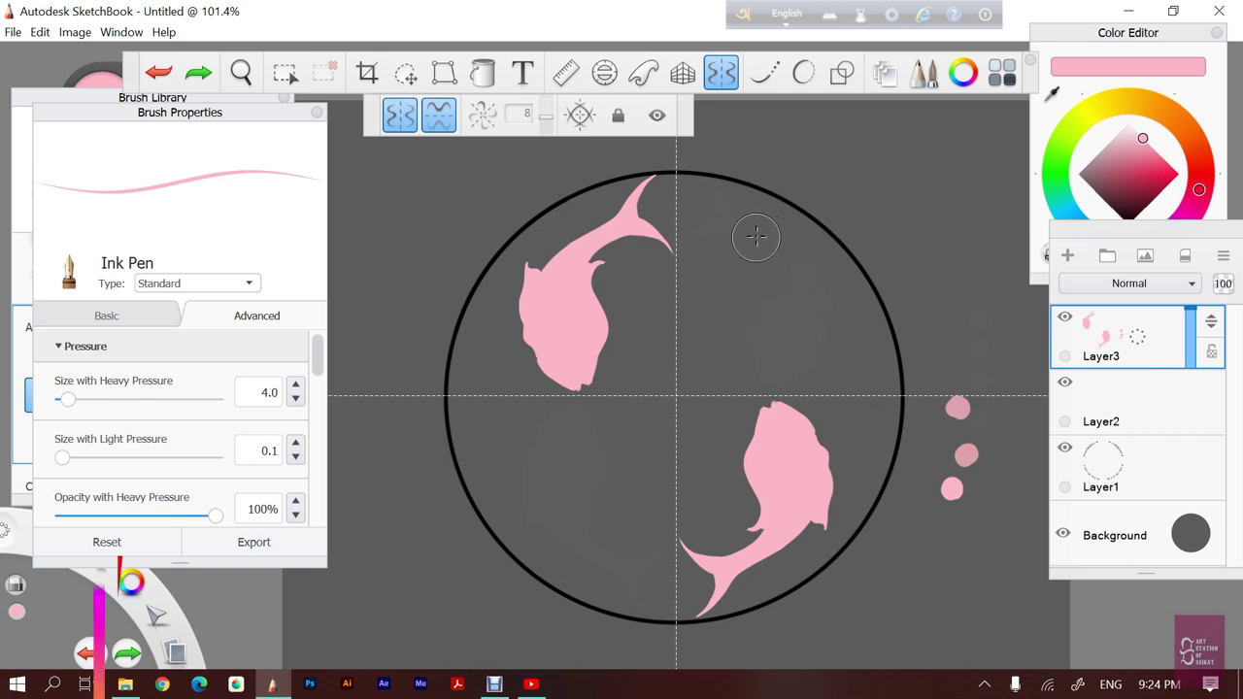
pyautogui.hotkey('ctrl', 'z')
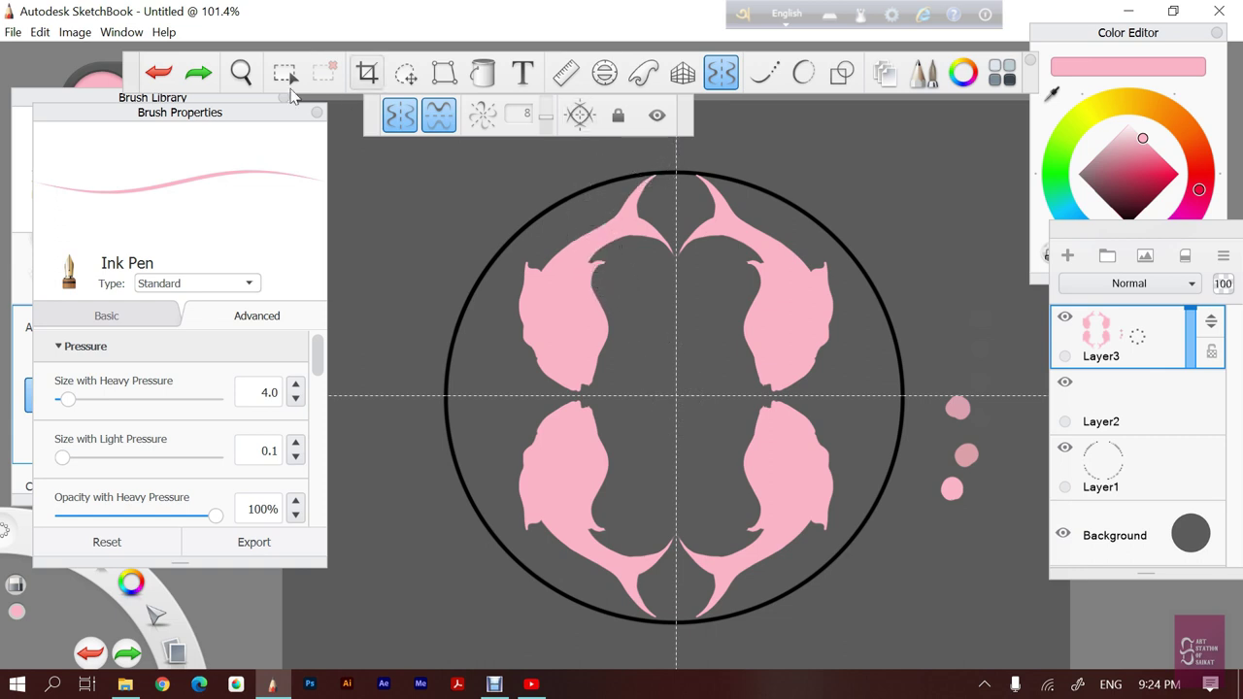
pyautogui.click(199, 74)
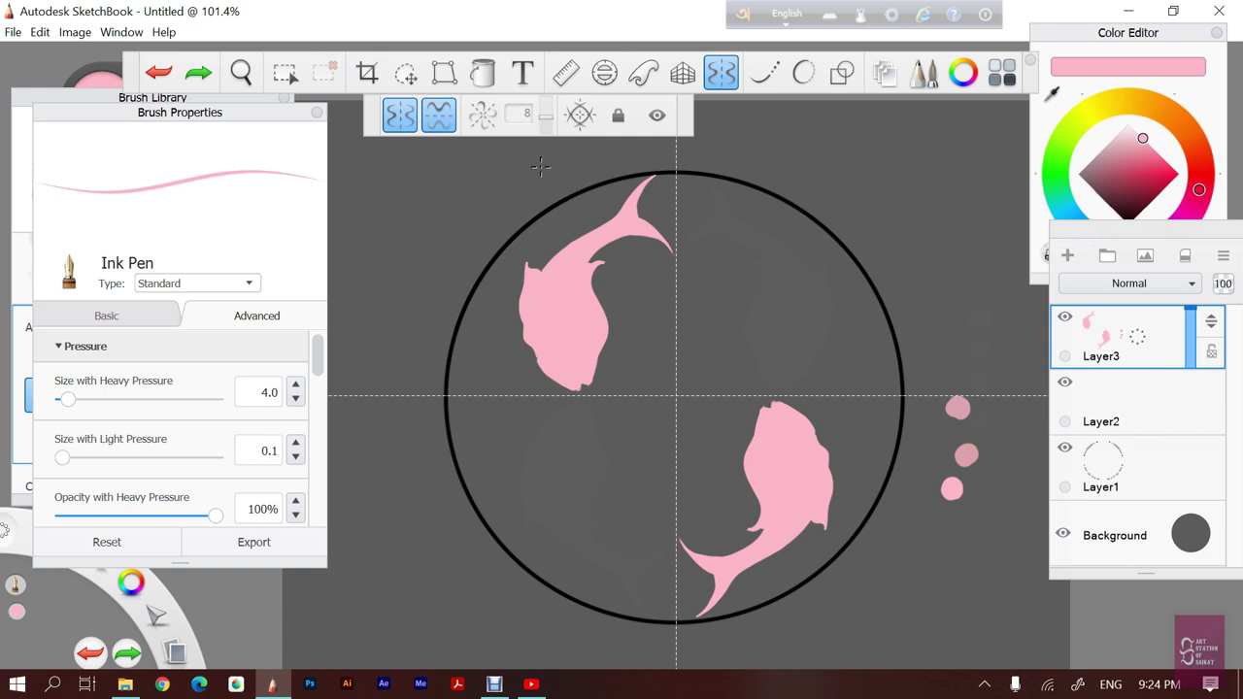
# Centre the transform pivot, try enlarging the koi and dots to 104%, undo, and finish
pyautogui.click(406, 73)
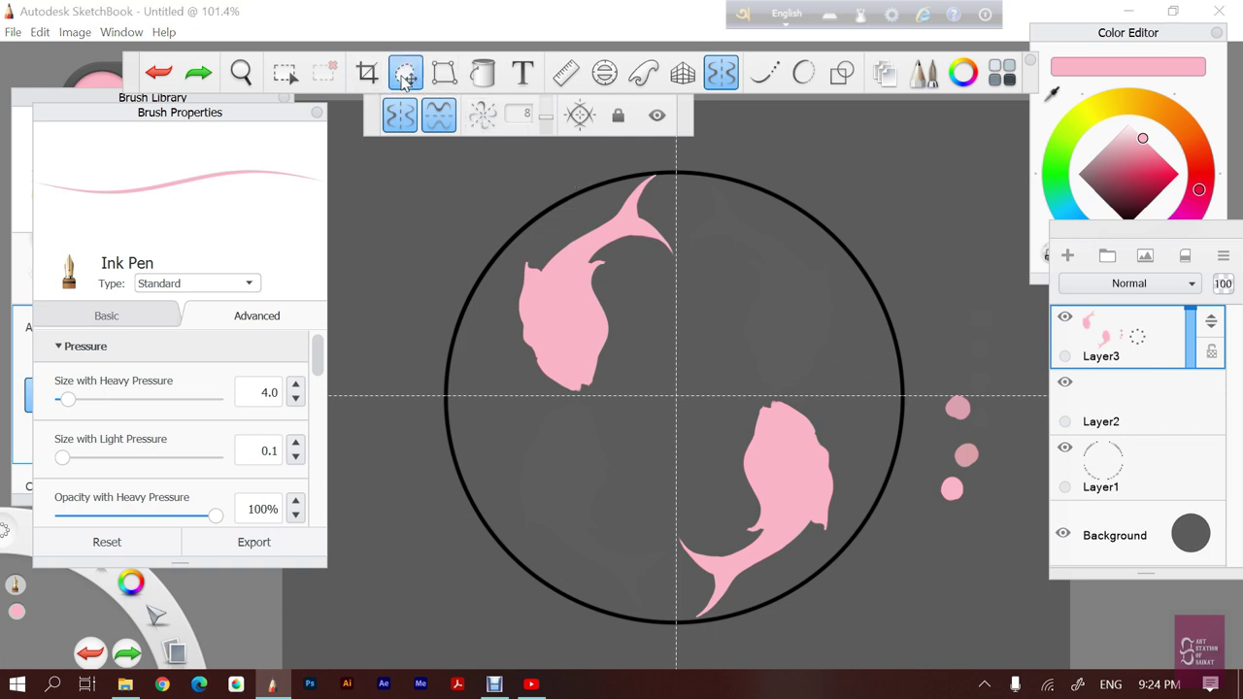
pyautogui.moveTo(390, 141); pyautogui.dragTo(655, 366)
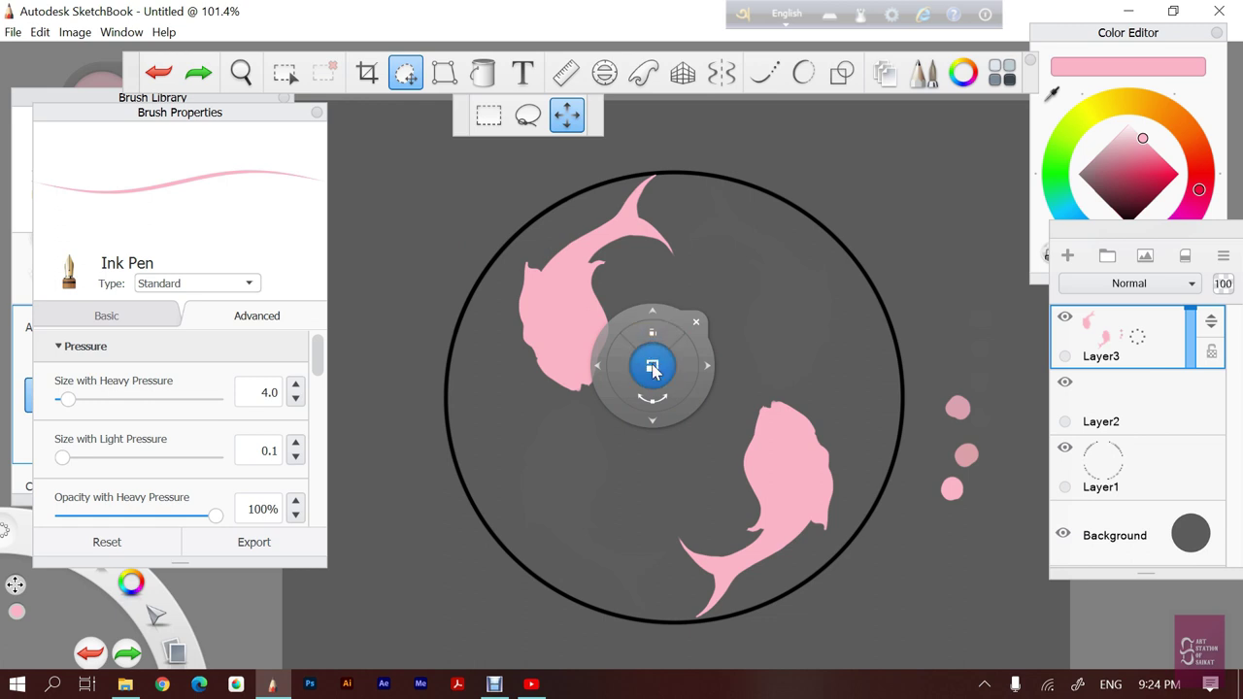
pyautogui.moveTo(655, 335); pyautogui.dragTo(657, 342)
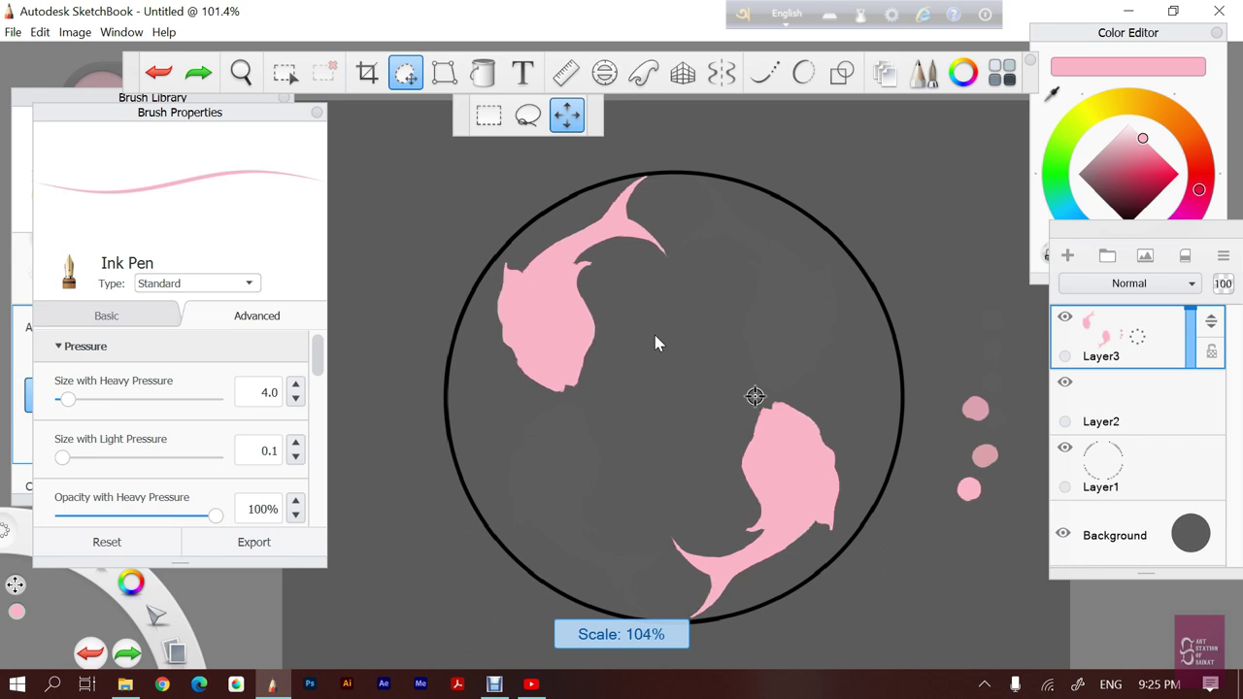
pyautogui.moveTo(655, 335); pyautogui.dragTo(657, 341)
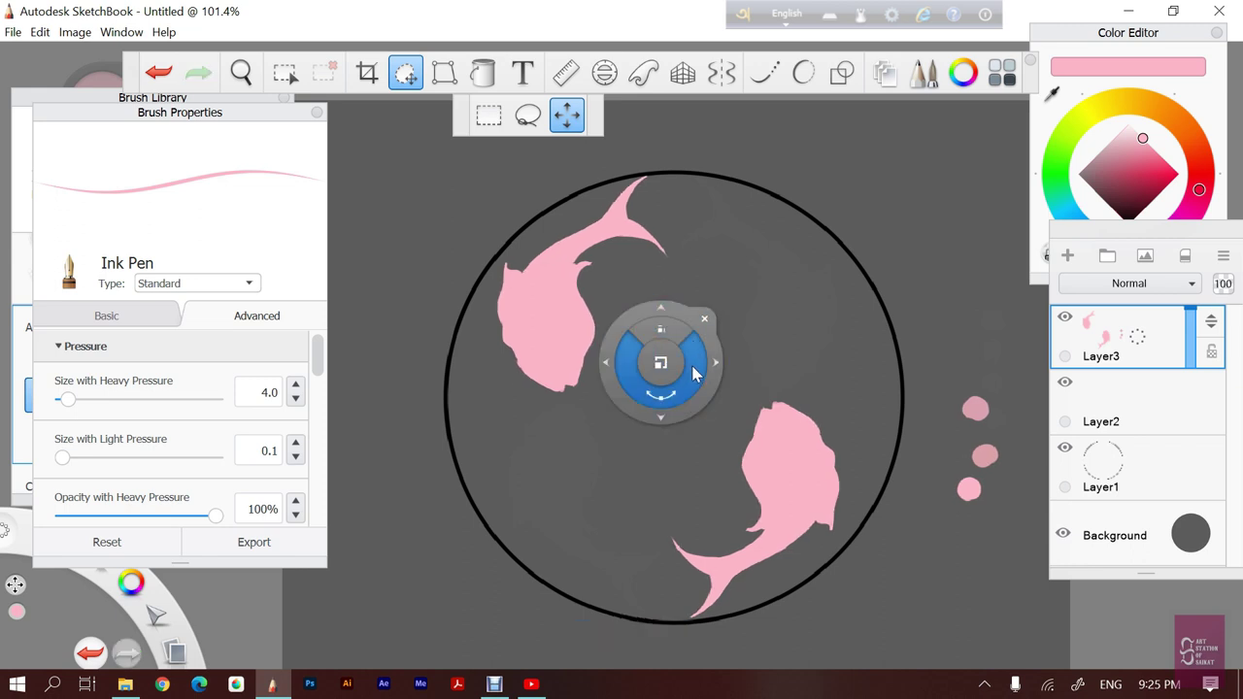
pyautogui.hotkey('ctrl', 'z')
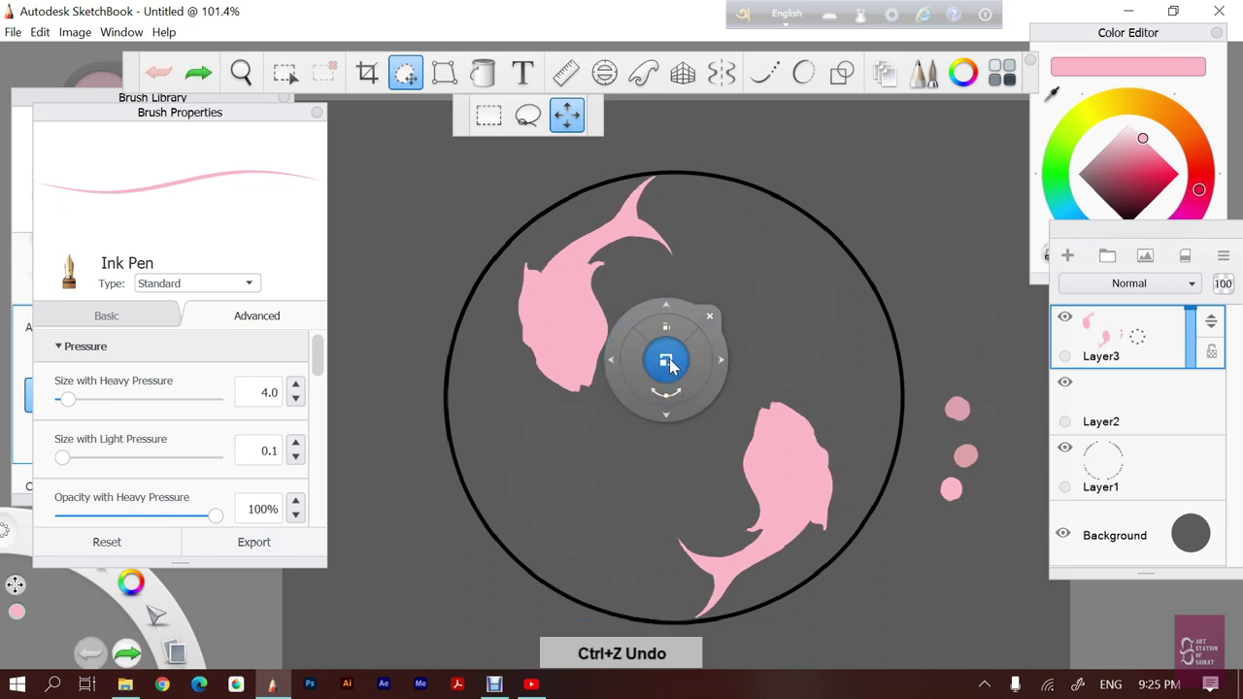
pyautogui.moveTo(667, 361); pyautogui.dragTo(669, 369)
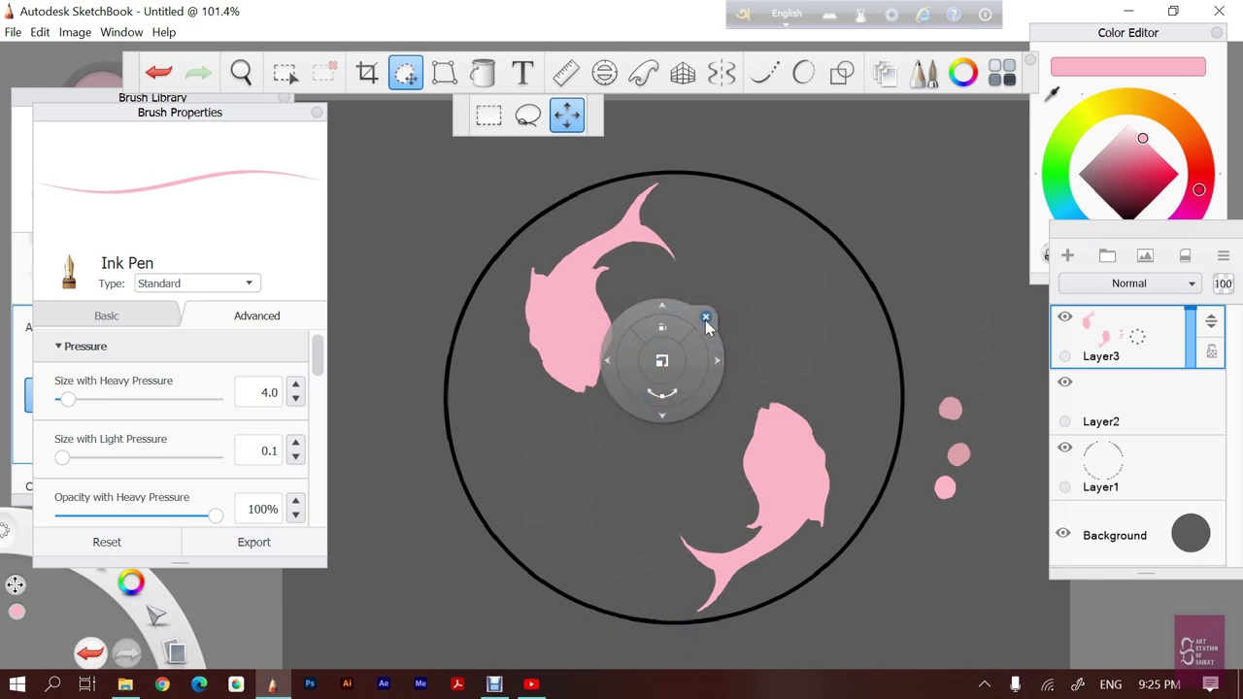
pyautogui.click(710, 326)
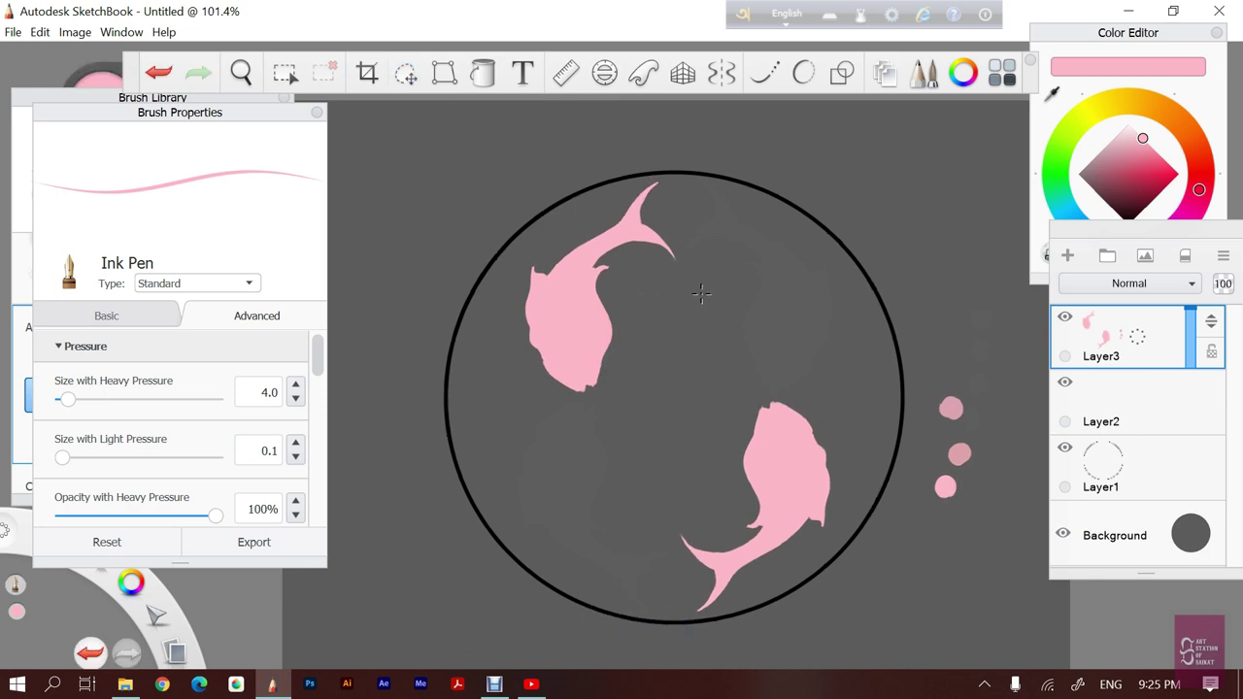
# Undo the last resize of the fish, toggling symmetry on and then off
pyautogui.click(724, 85)
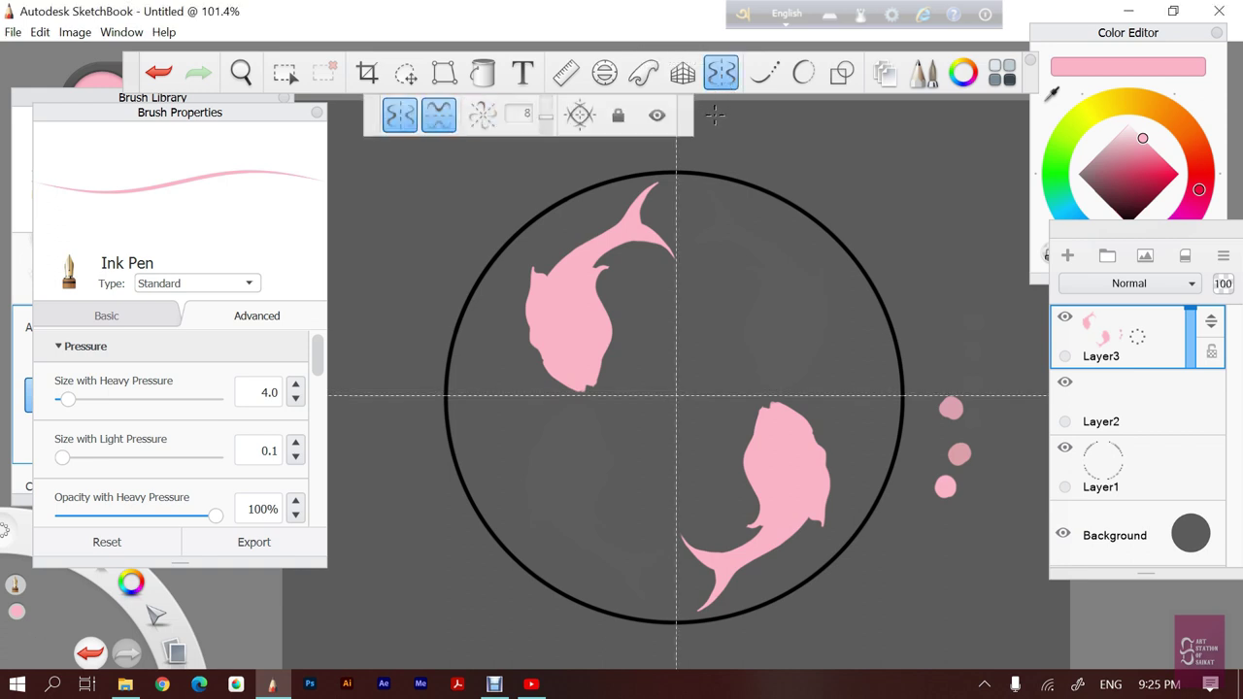
pyautogui.hotkey('ctrl', 'z')
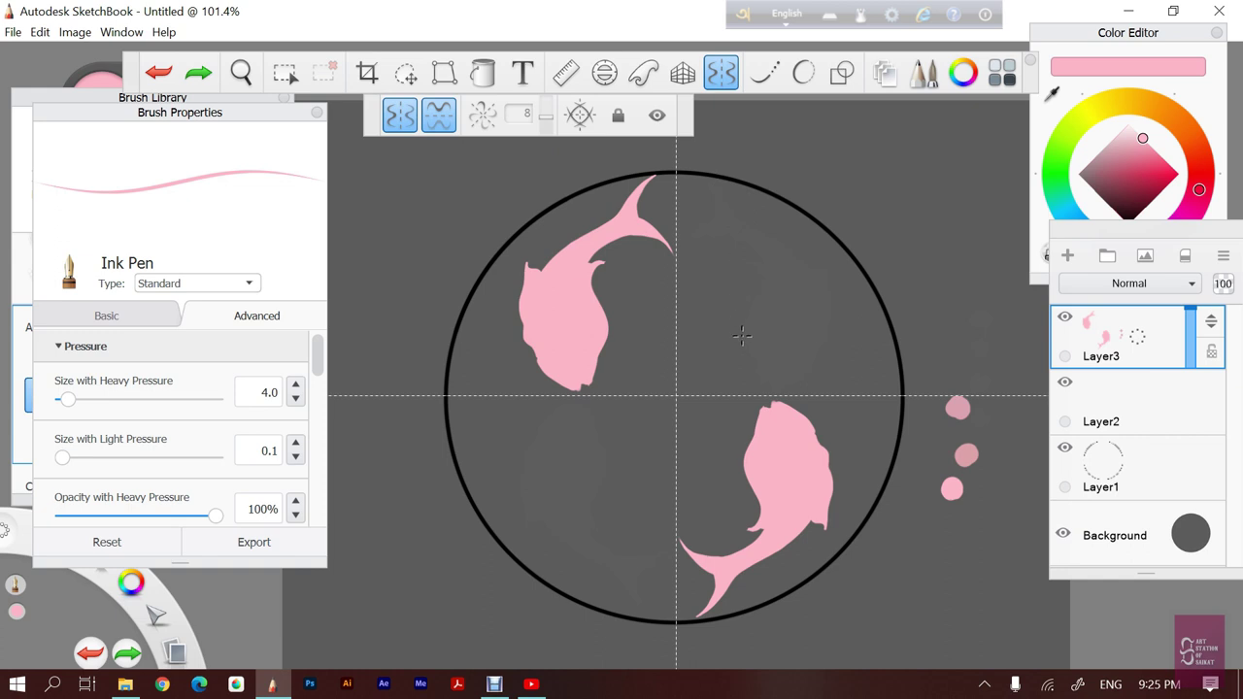
pyautogui.click(722, 85)
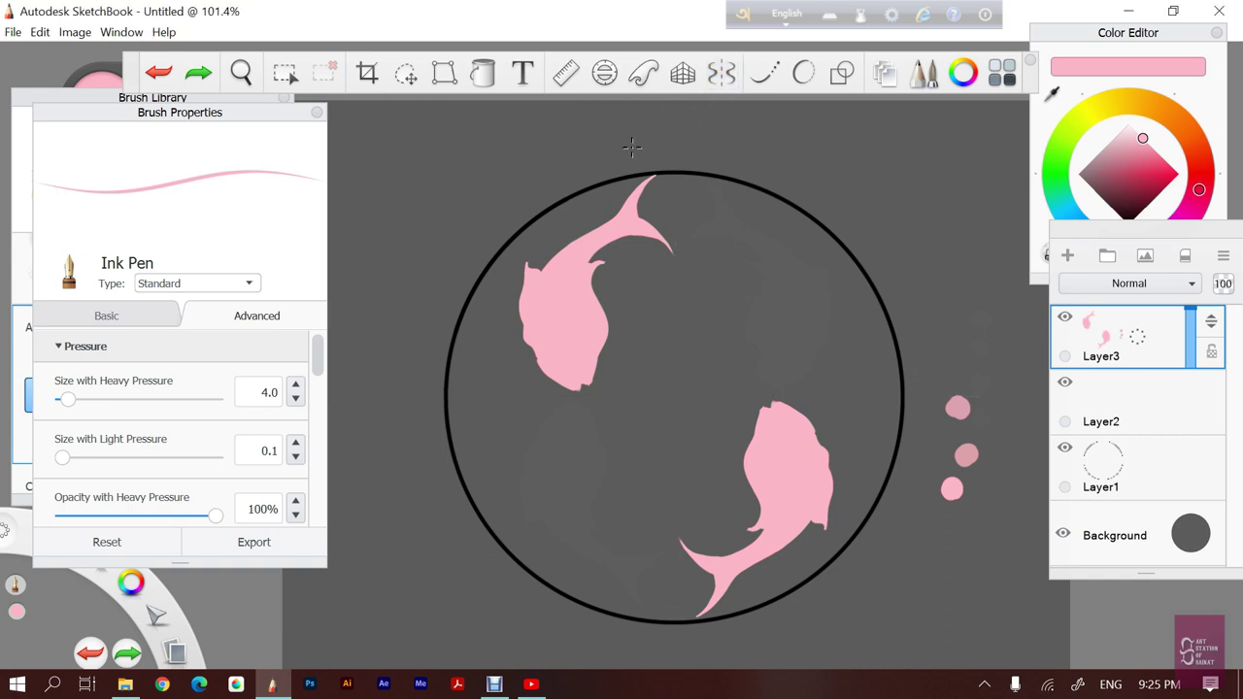
# Magic-wand select the upper koi, add the lower koi, then glance at the Image menu
pyautogui.click(285, 76)
pyautogui.click(455, 114)
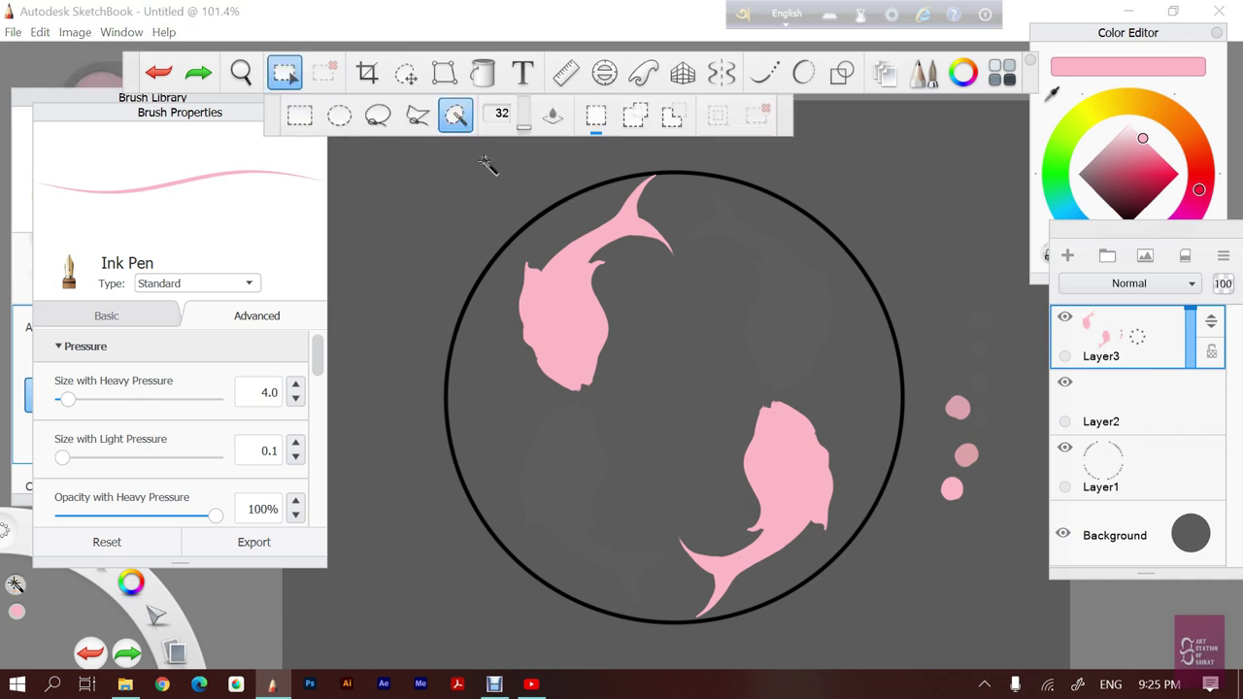
pyautogui.click(567, 317)
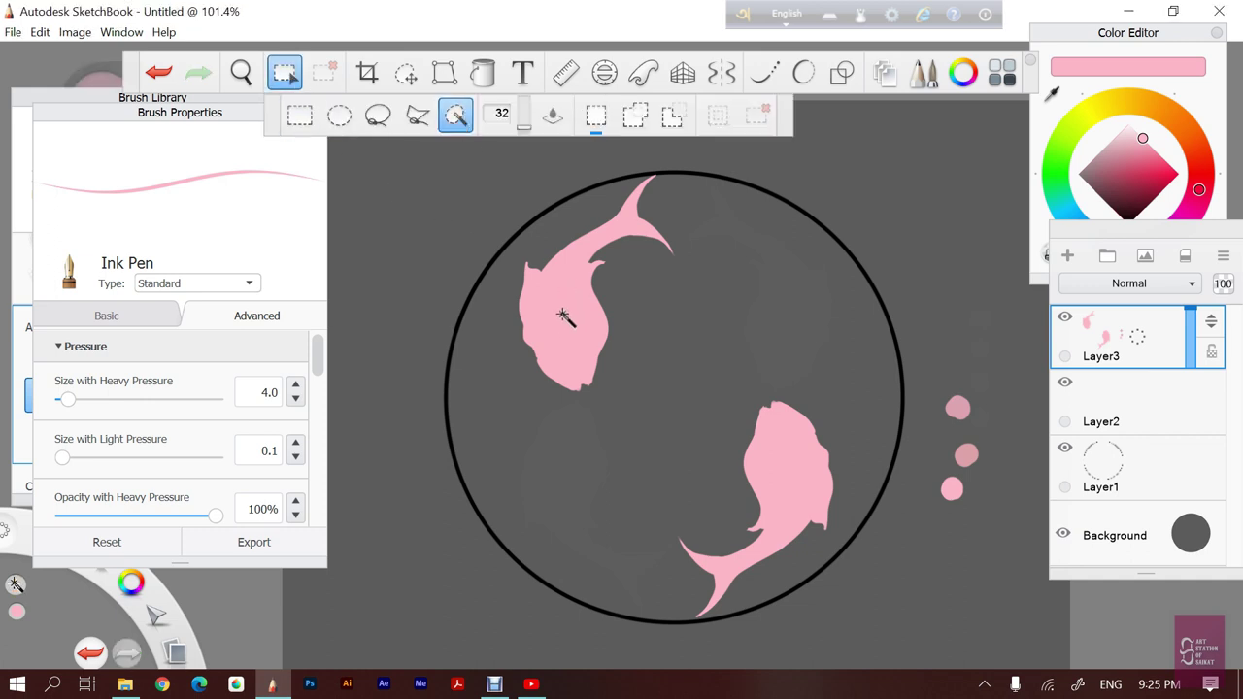
pyautogui.keyDown('shift'); pyautogui.click(777, 471); pyautogui.keyUp('shift')
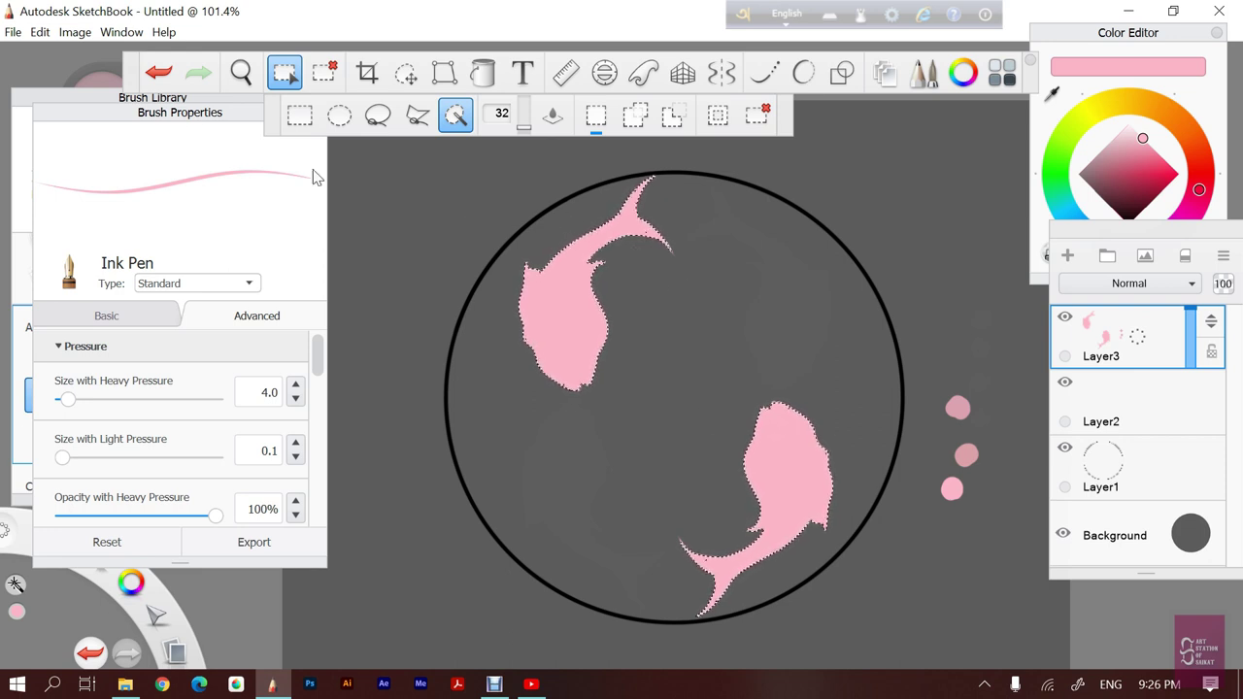
pyautogui.click(75, 33)
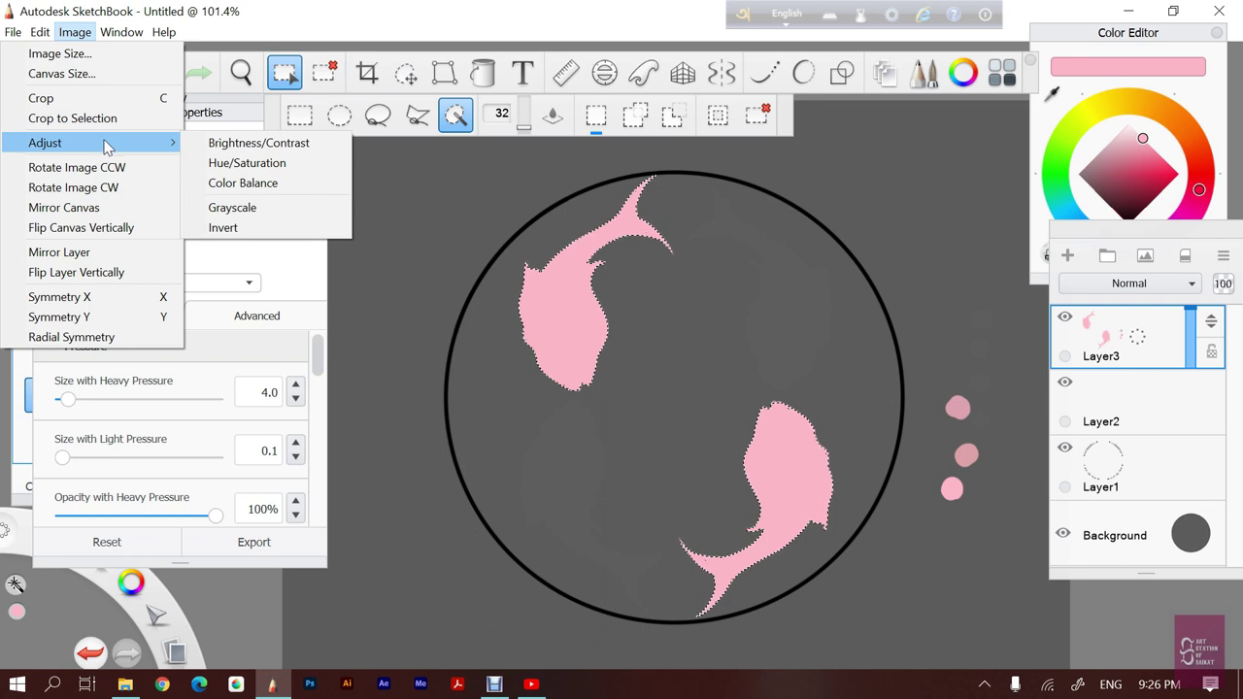
pyautogui.click(213, 39)
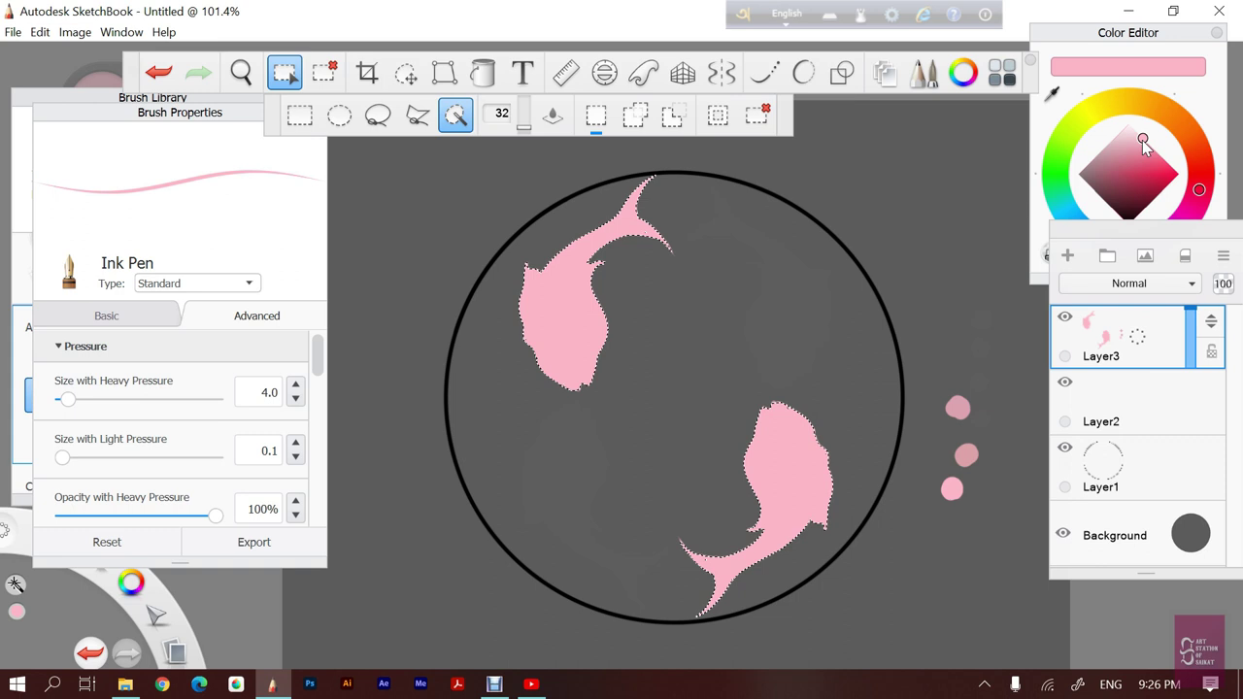
# Pick a darker pink, enable mirrored painting, and set the pen size to 12.4
pyautogui.moveTo(1145, 141); pyautogui.dragTo(1142, 148)
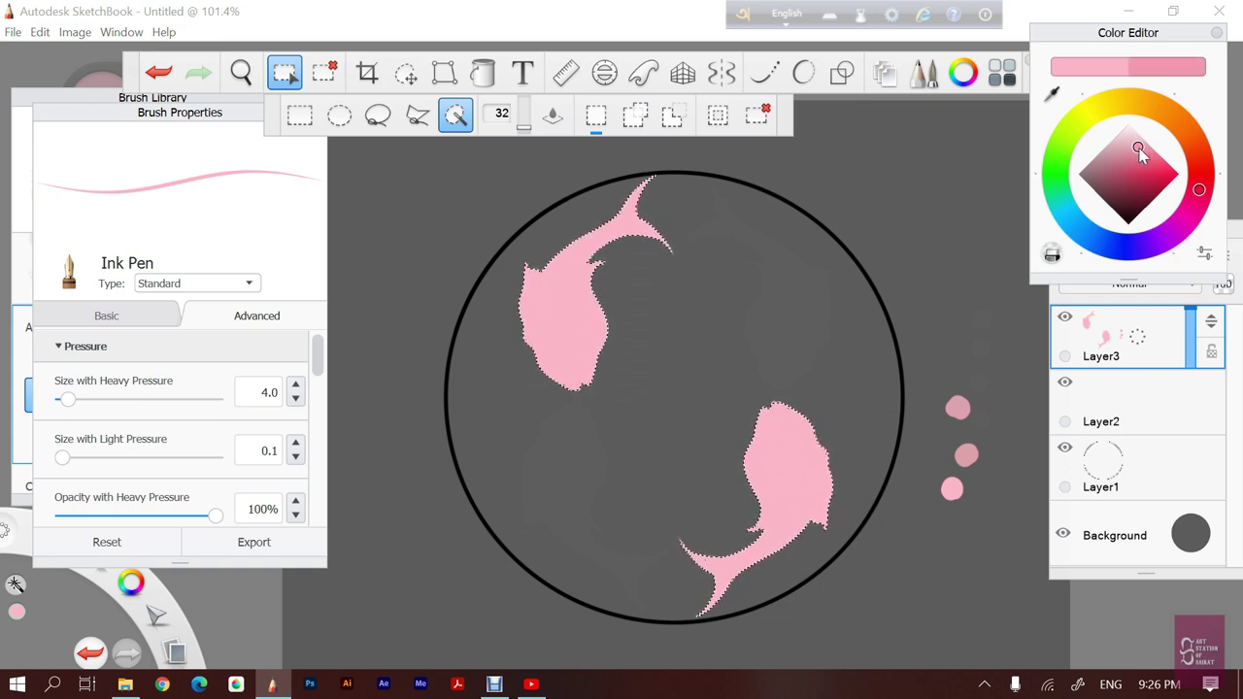
pyautogui.click(1137, 147)
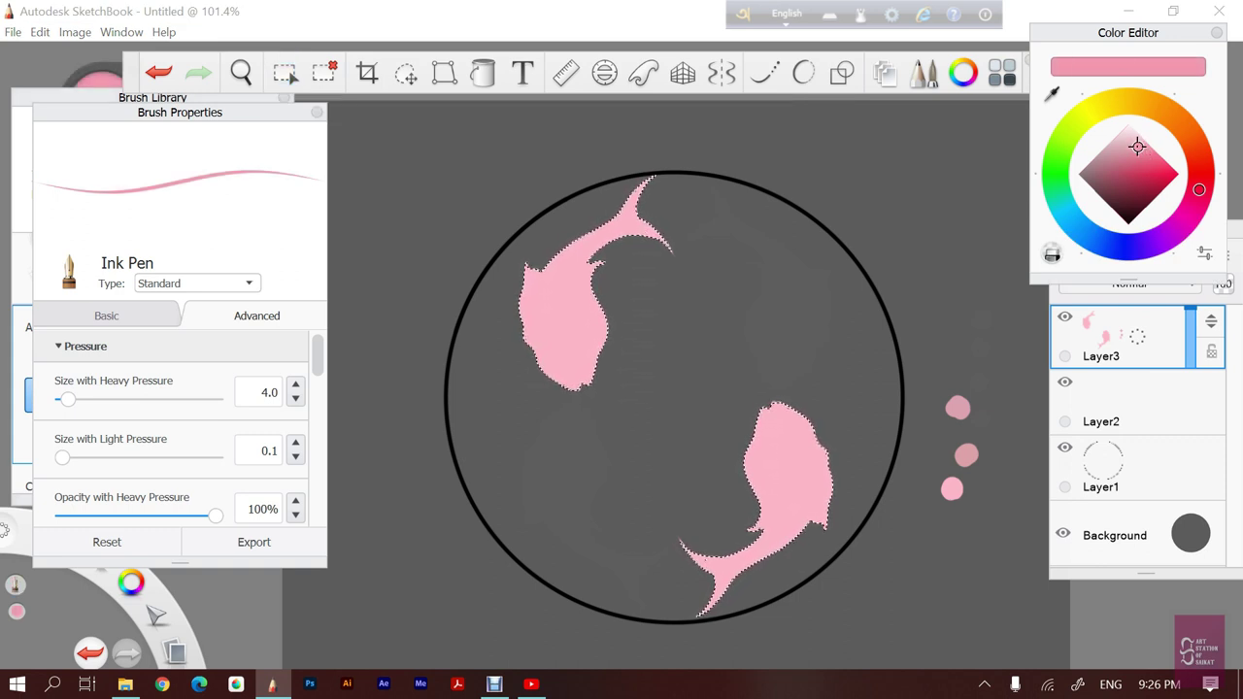
pyautogui.click(727, 75)
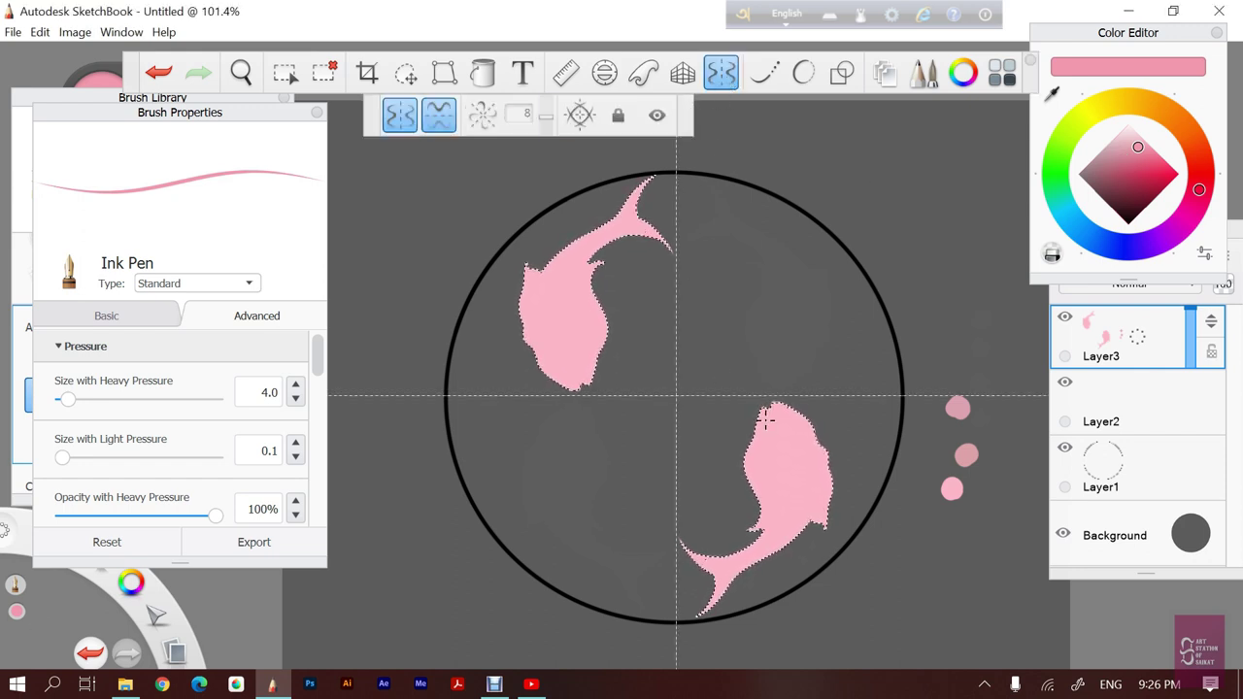
pyautogui.moveTo(67, 399); pyautogui.dragTo(83, 406)
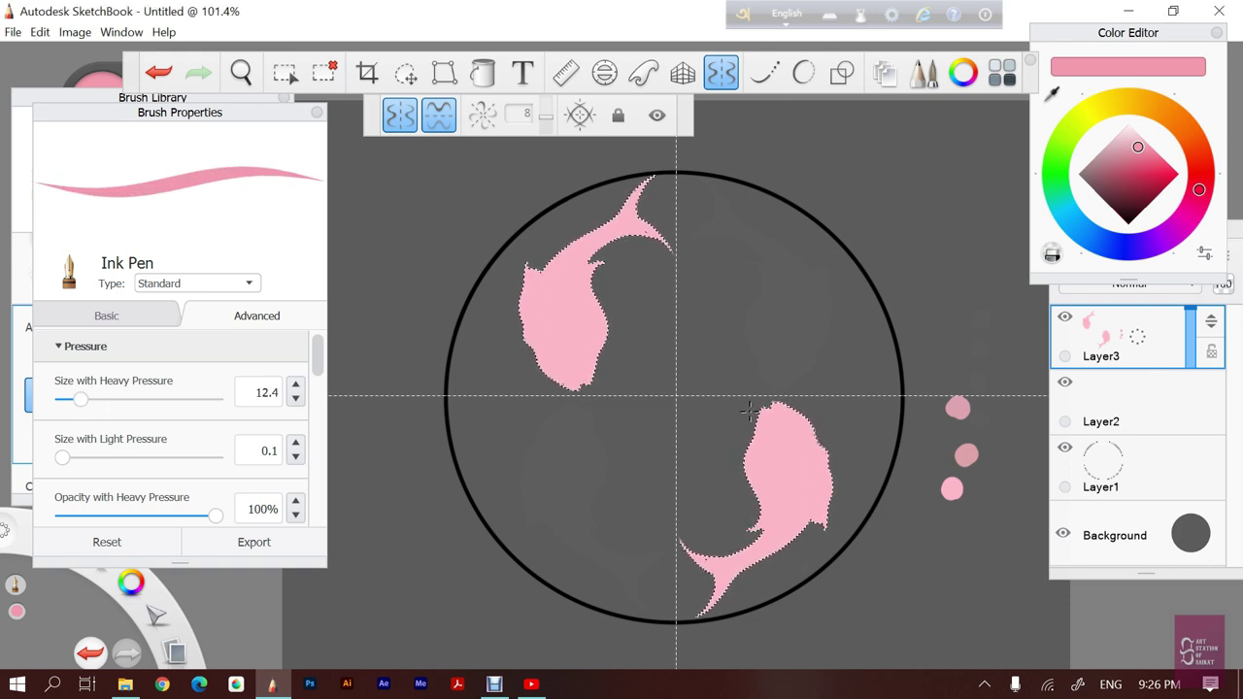
# Test two darker pink shading strokes on the fish edge and undo both
pyautogui.moveTo(765, 408); pyautogui.dragTo(765, 527)
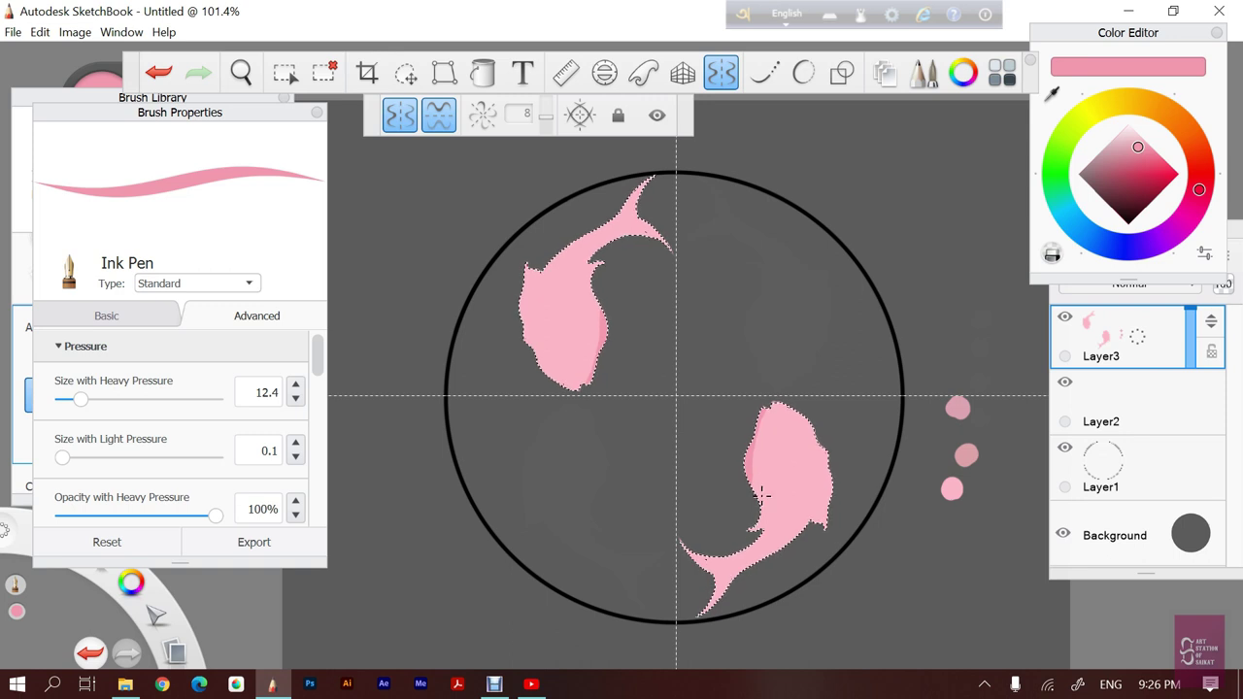
pyautogui.hotkey('ctrl', 'z')
pyautogui.moveTo(766, 408); pyautogui.dragTo(748, 470)
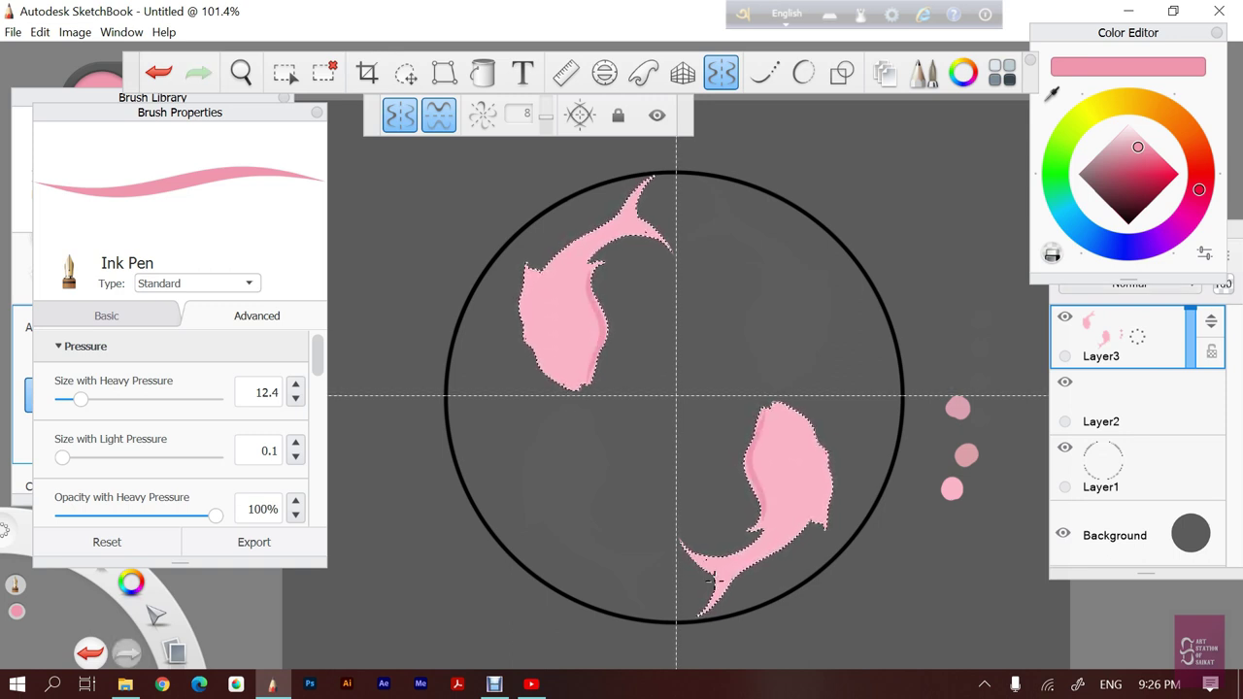
pyautogui.hotkey('ctrl', 'z')
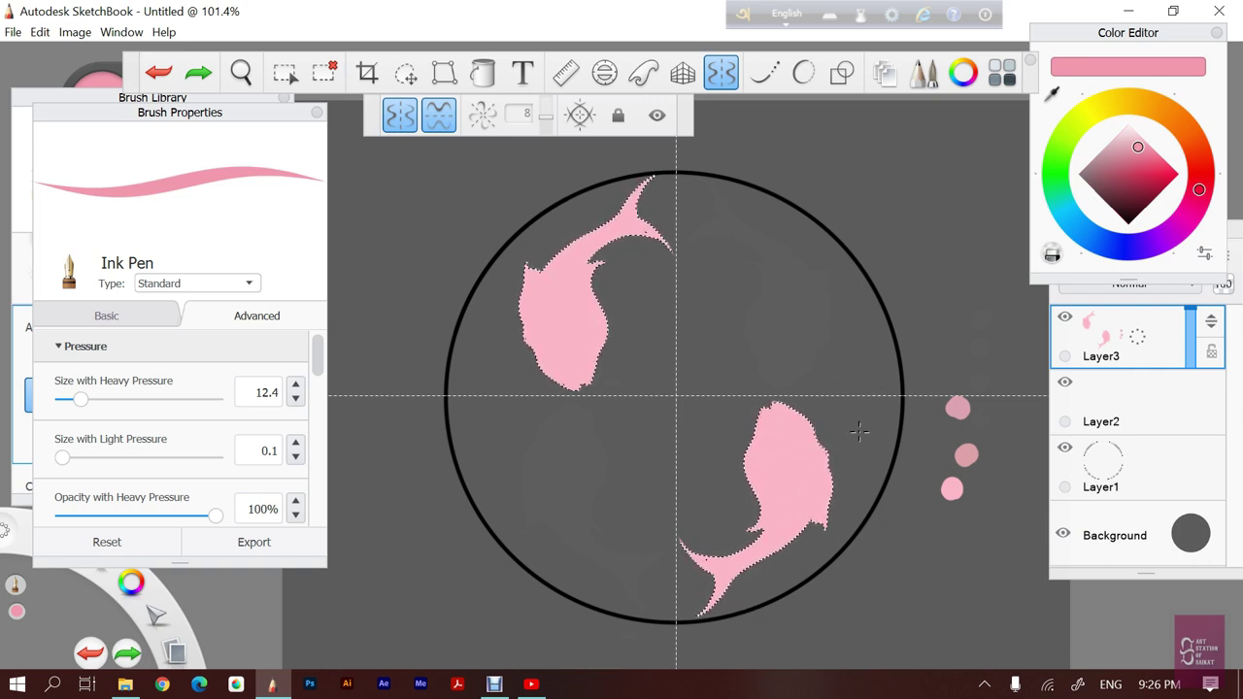
# Zoom in on the fish and drag the toolbar out of the drawing's way
pyautogui.press('space')
pyautogui.scroll(1, 803, 467)
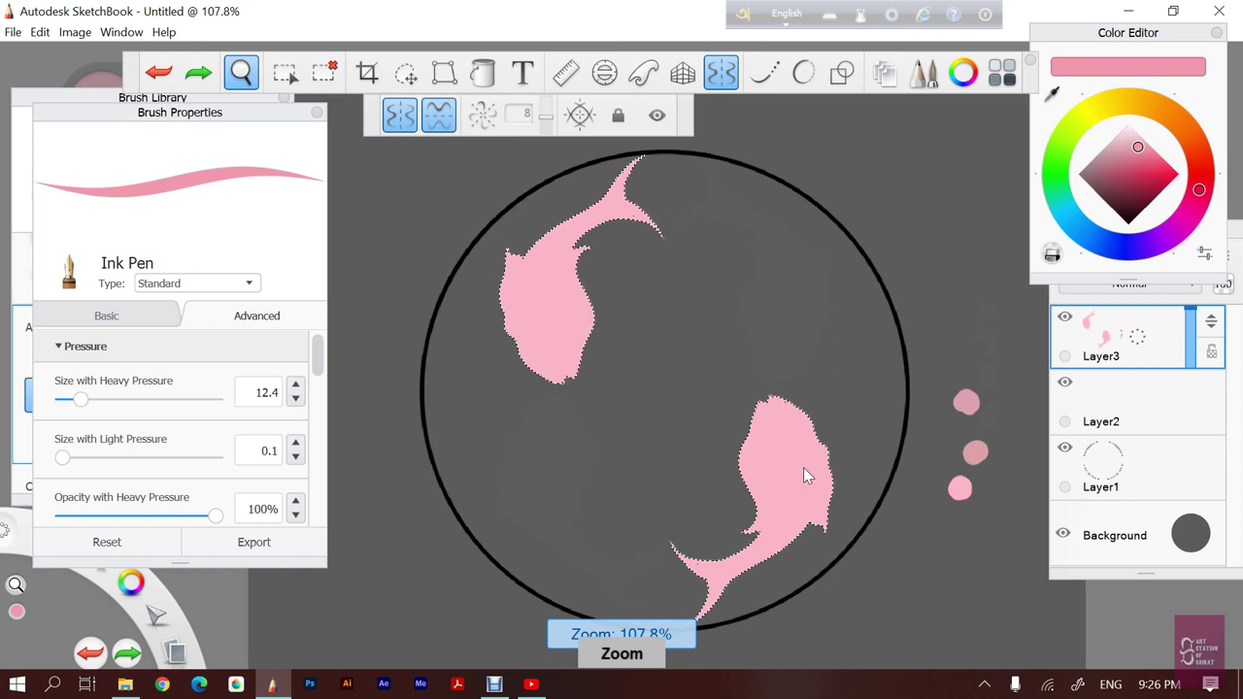
pyautogui.scroll(2, 803, 467)
pyautogui.scroll(1, 803, 468)
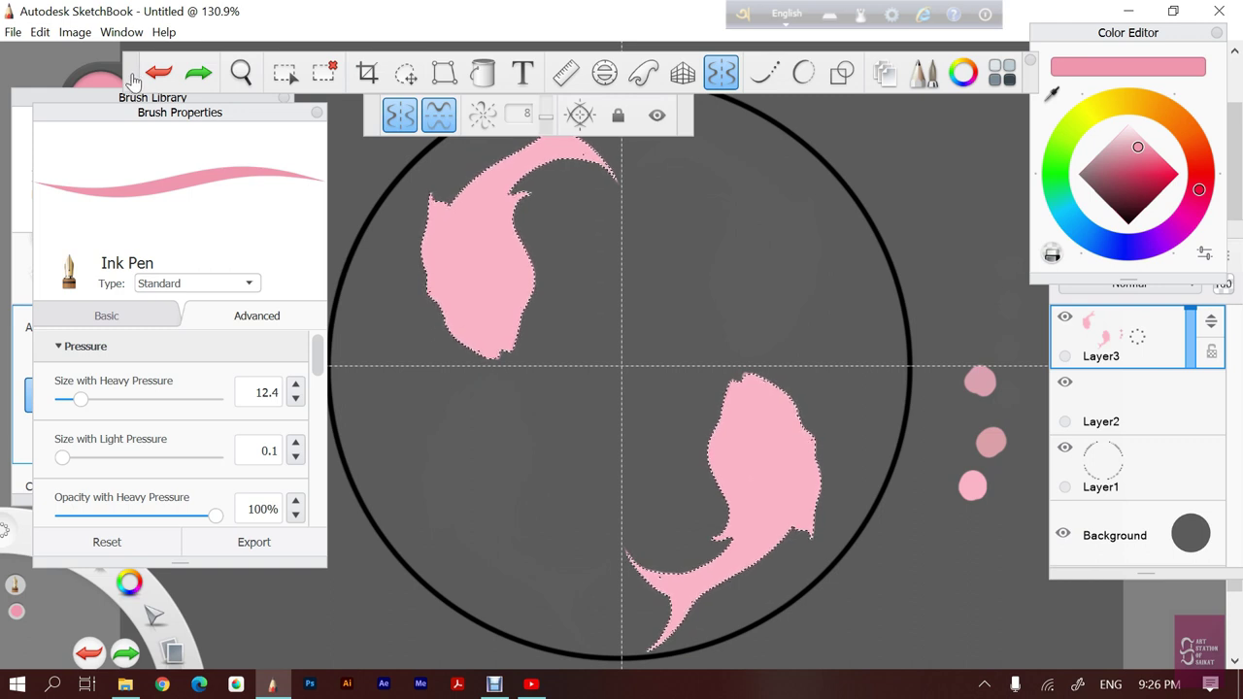
pyautogui.moveTo(139, 83); pyautogui.dragTo(191, 50)
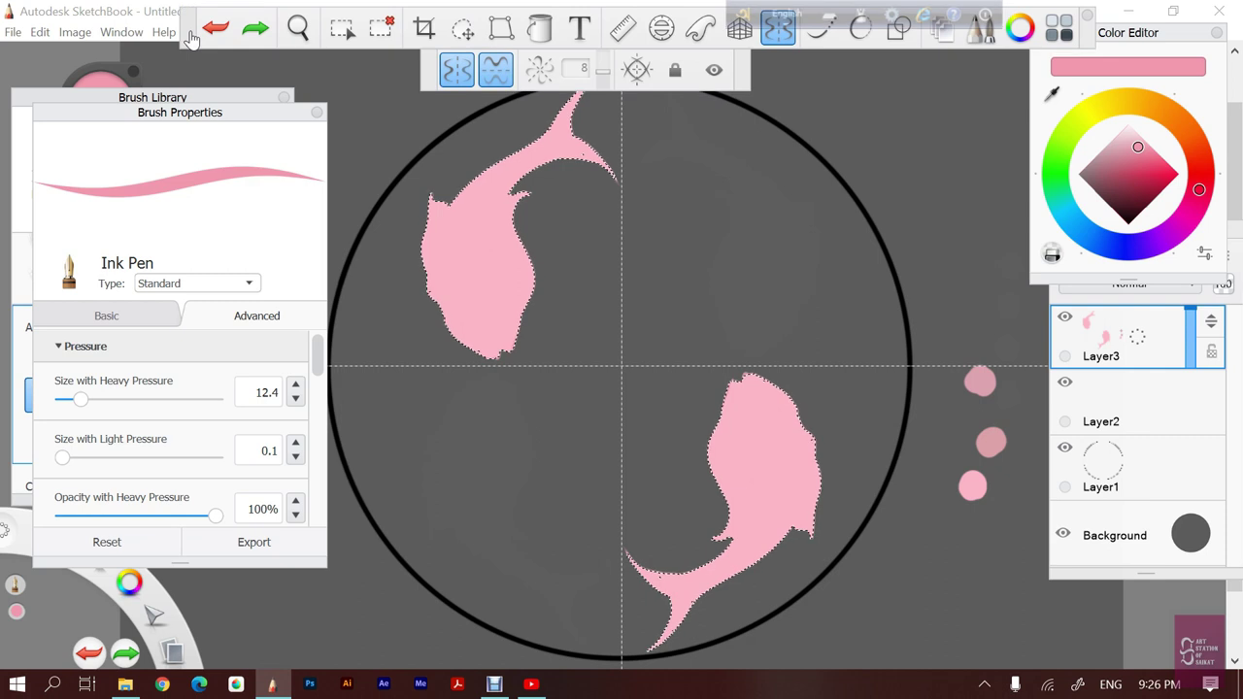
pyautogui.moveTo(192, 51); pyautogui.dragTo(195, 30)
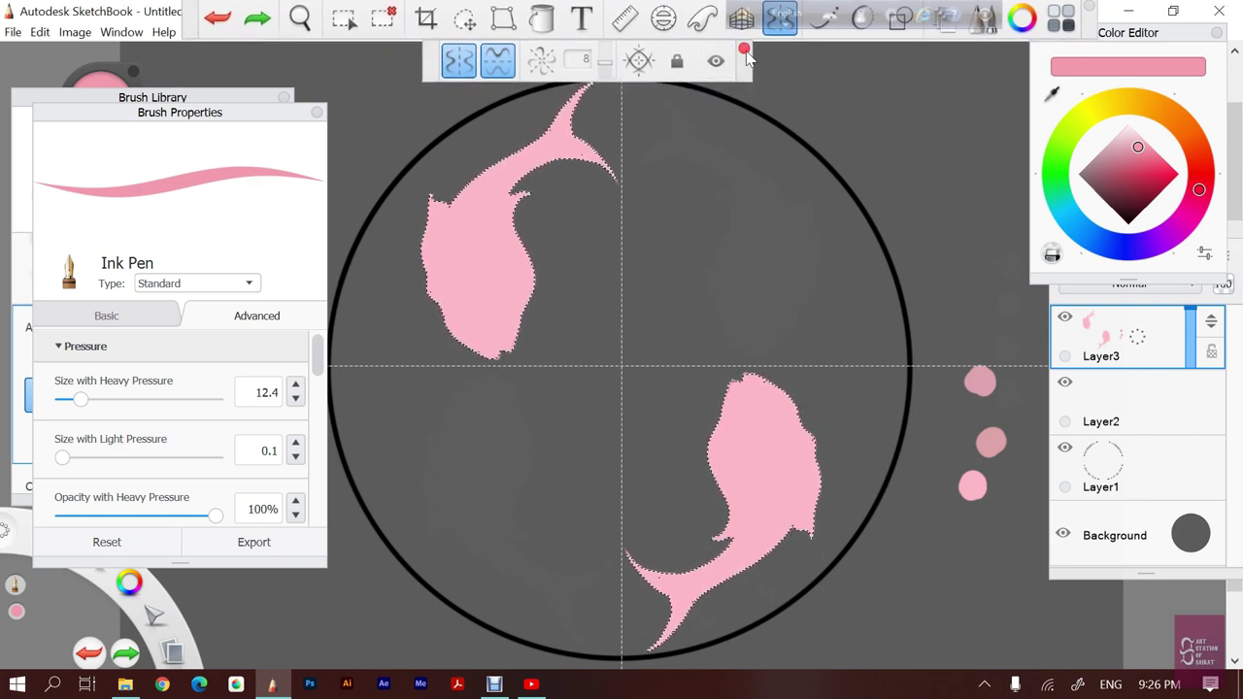
# Paint darker pink shading strokes along both fish bodies, undoing the first attempt
pyautogui.click(731, 389)
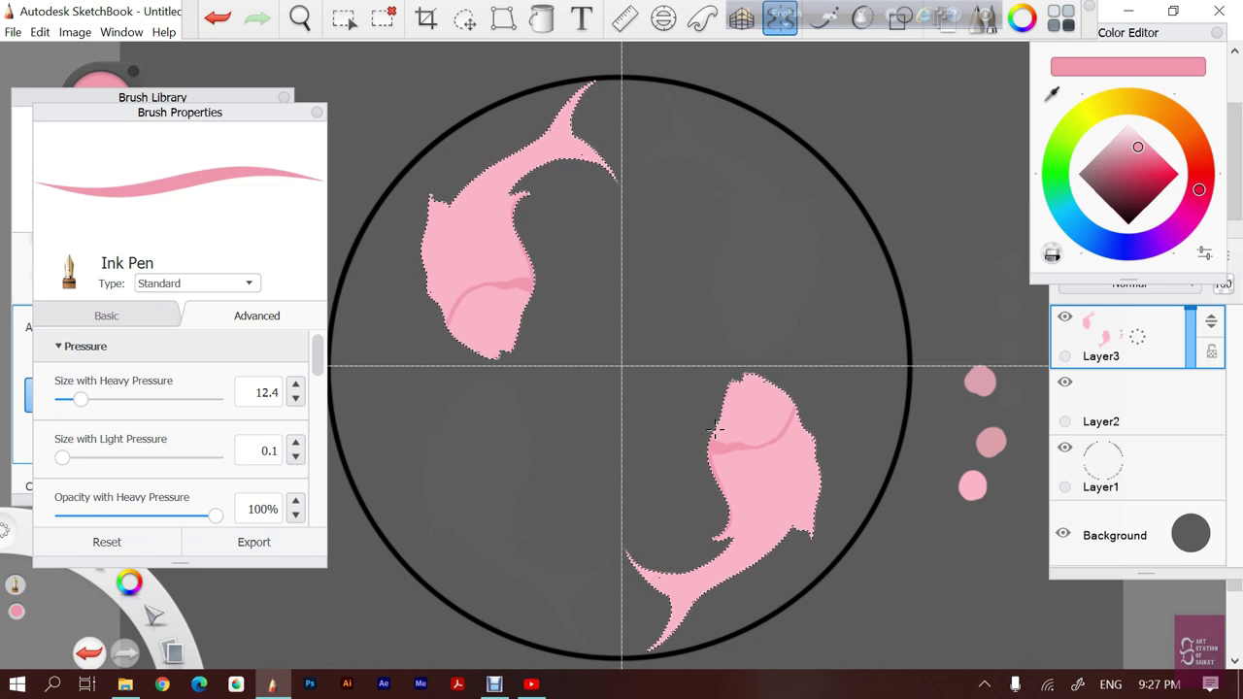
pyautogui.hotkey('ctrl', 'z')
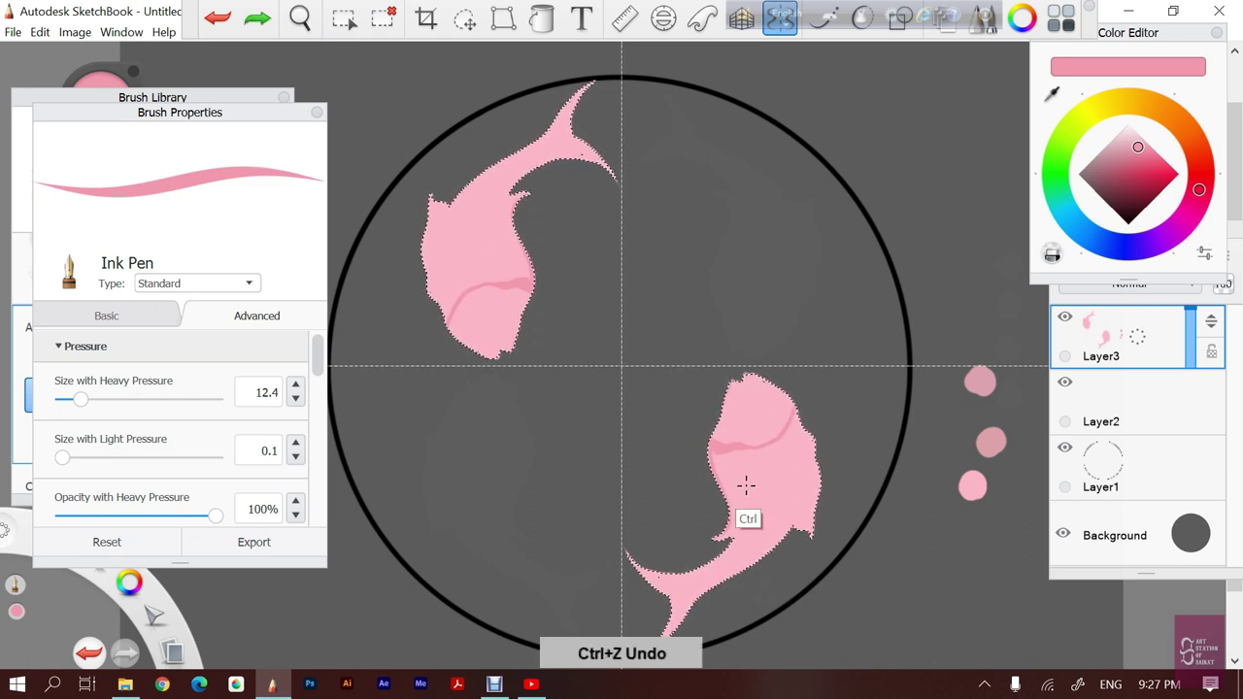
pyautogui.click(715, 434)
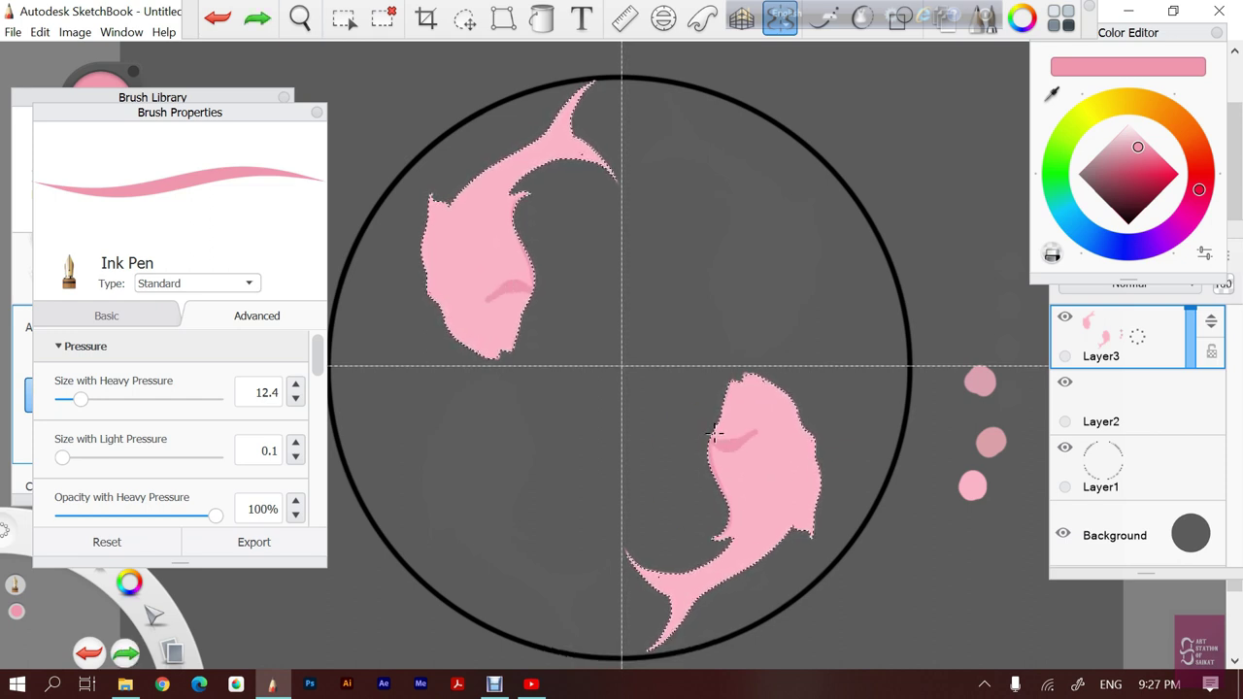
pyautogui.click(726, 430)
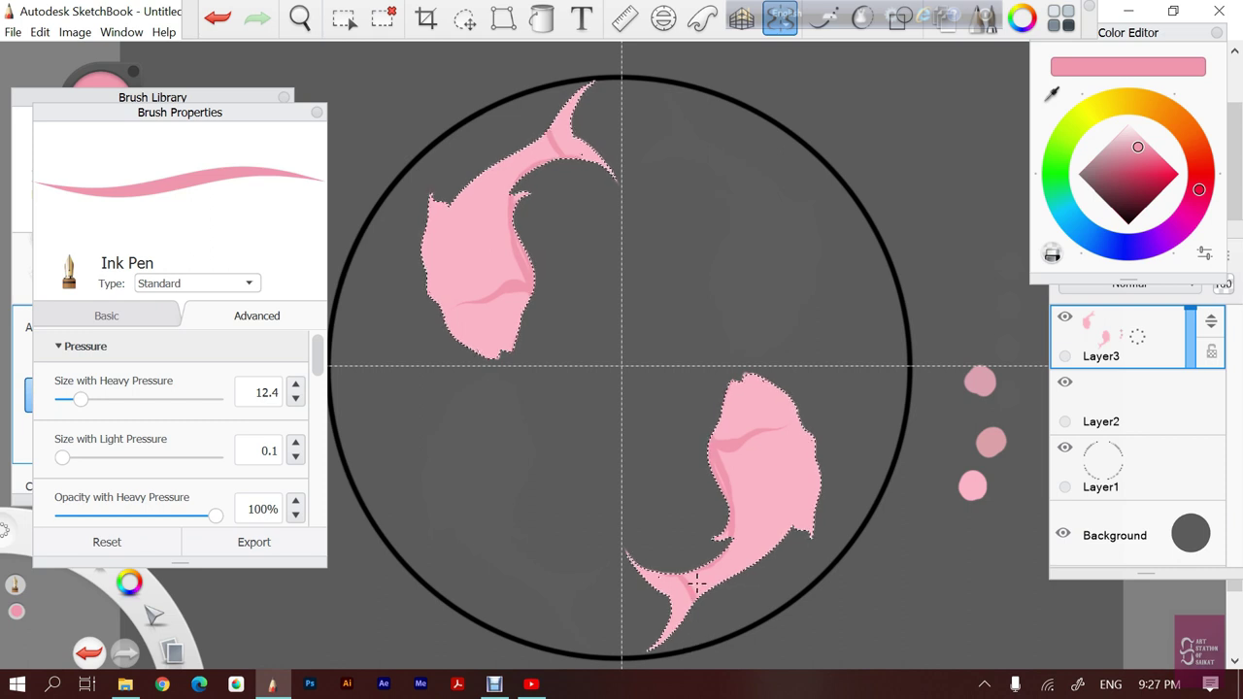
# Lower the pen size to 6.0, undo the recent strokes, and repaint shading down the tails
pyautogui.moveTo(81, 406); pyautogui.dragTo(77, 410)
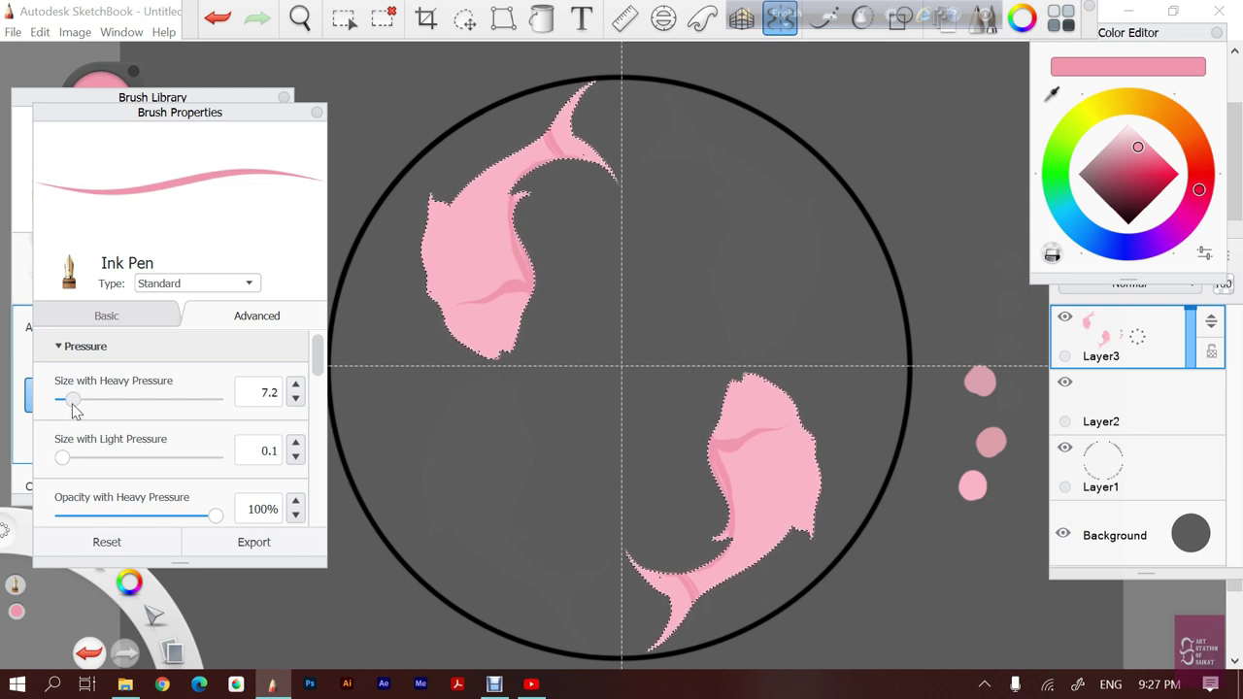
pyautogui.hotkey('ctrl', 'z')
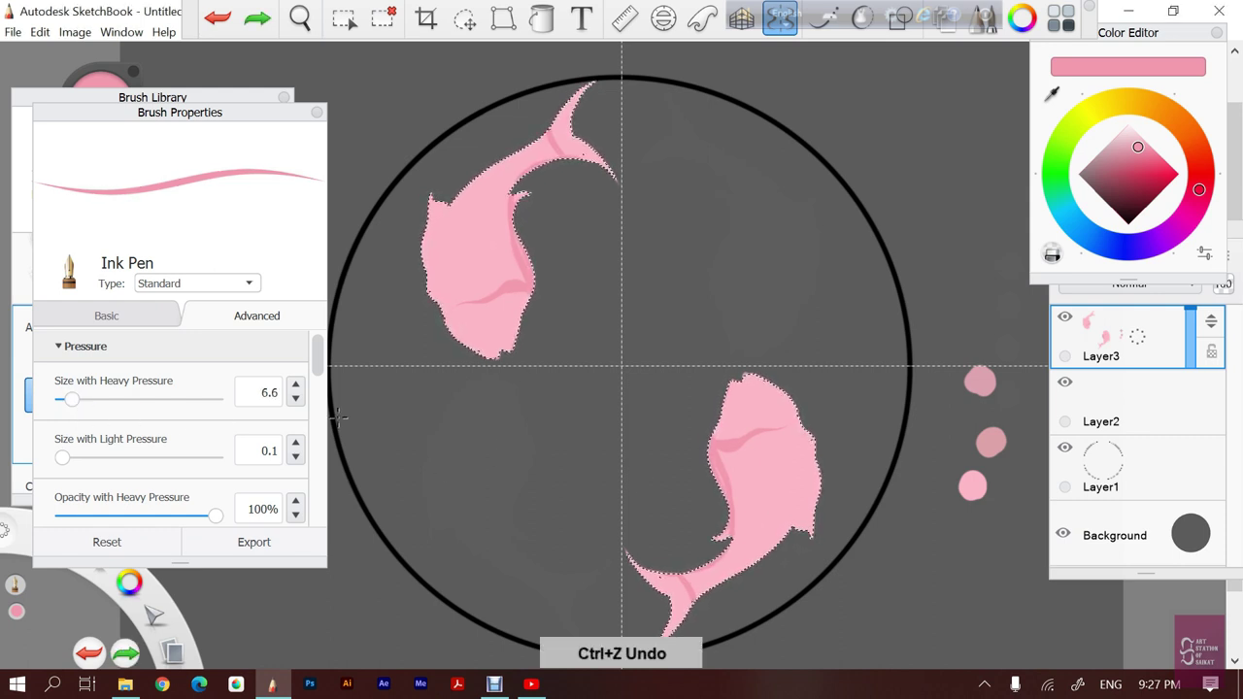
pyautogui.click(296, 387)
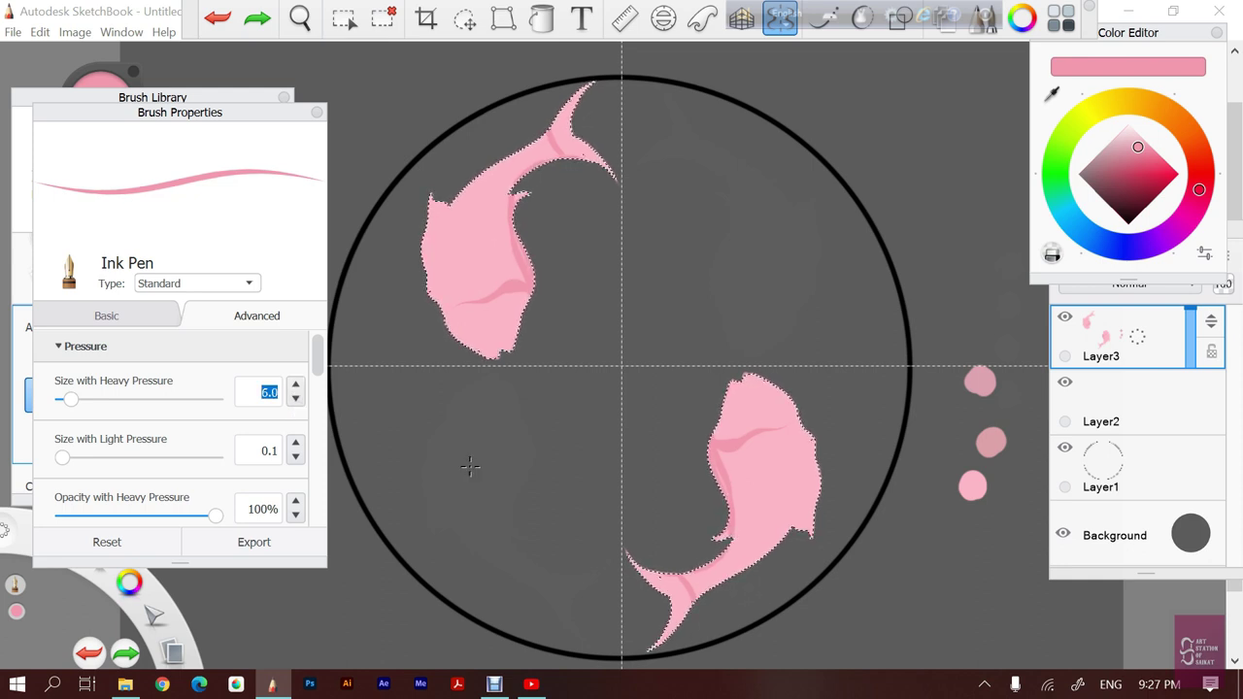
pyautogui.hotkey('ctrl', 'z')
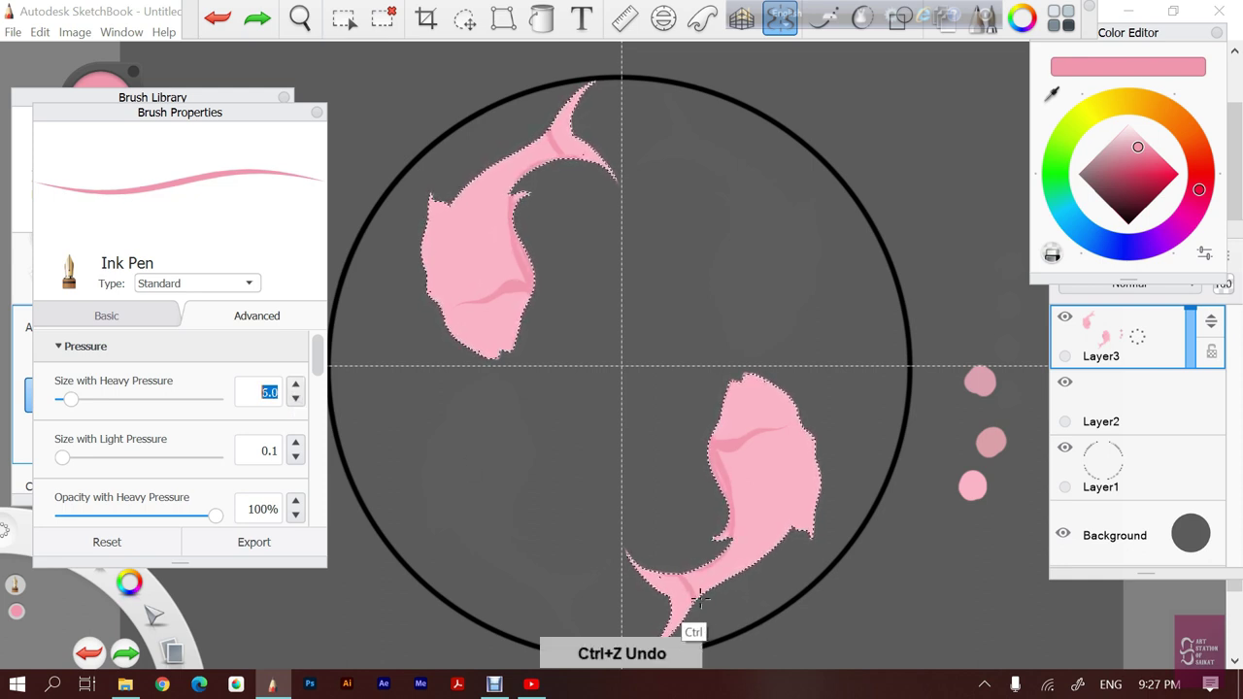
pyautogui.hotkey('ctrl', 'z')
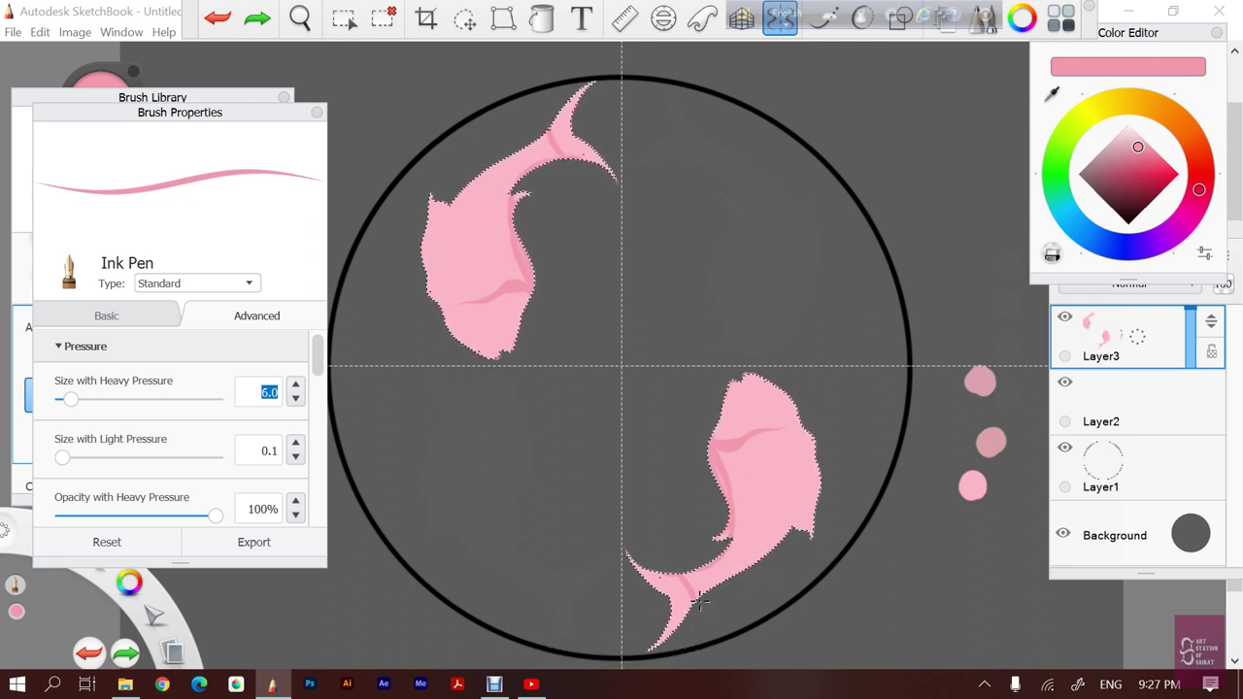
pyautogui.hotkey('ctrl', 'z')
pyautogui.hotkey('ctrl', 'z')
pyautogui.moveTo(694, 591); pyautogui.dragTo(653, 645)
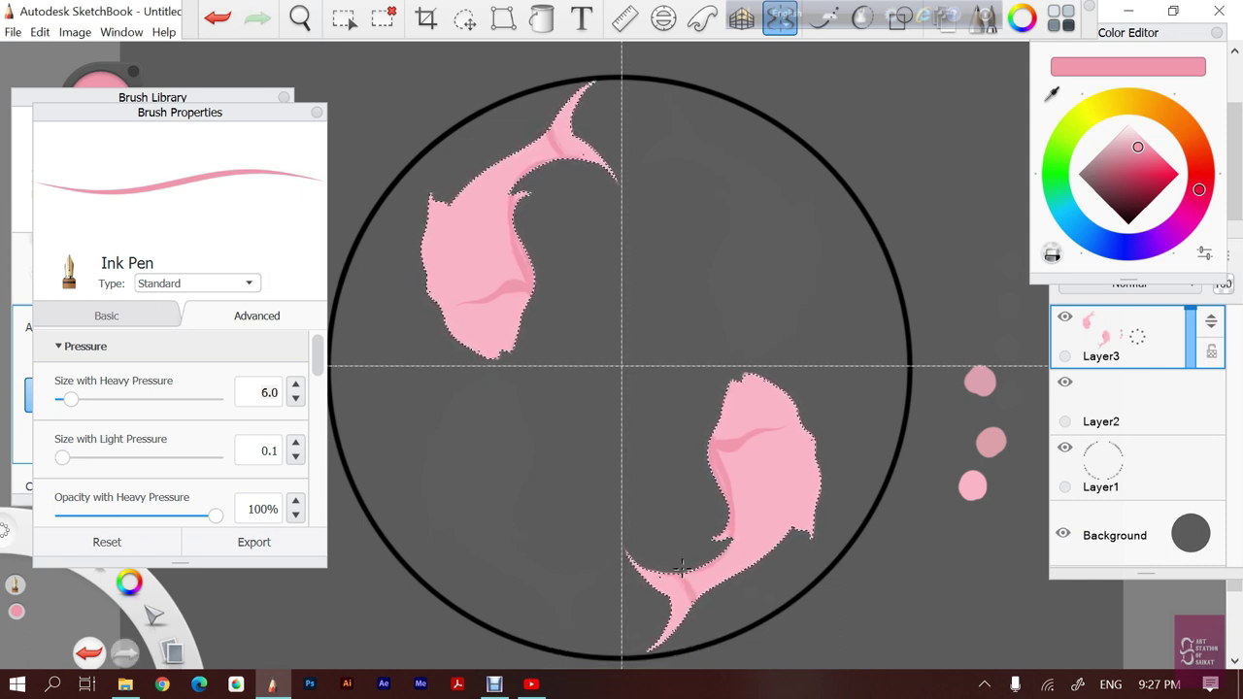
pyautogui.press('e')
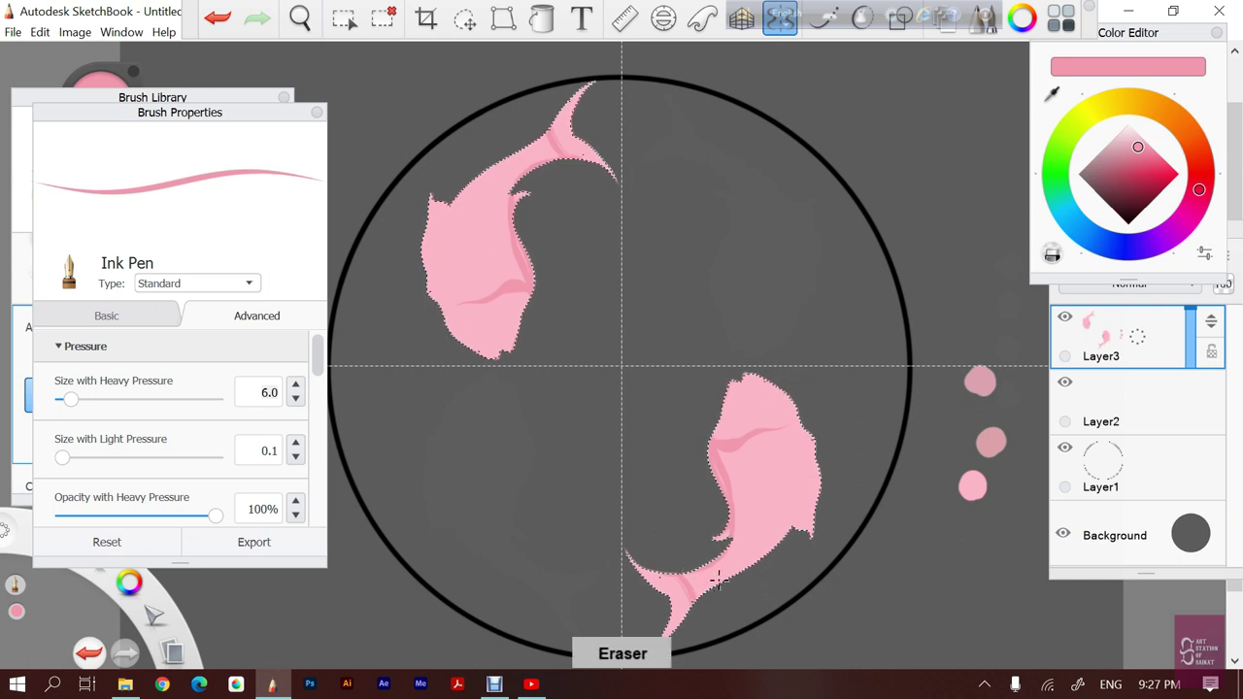
# Sample the fish's light pink as the brush colour with the eyedropper
pyautogui.click(1052, 93)
pyautogui.click(697, 604)
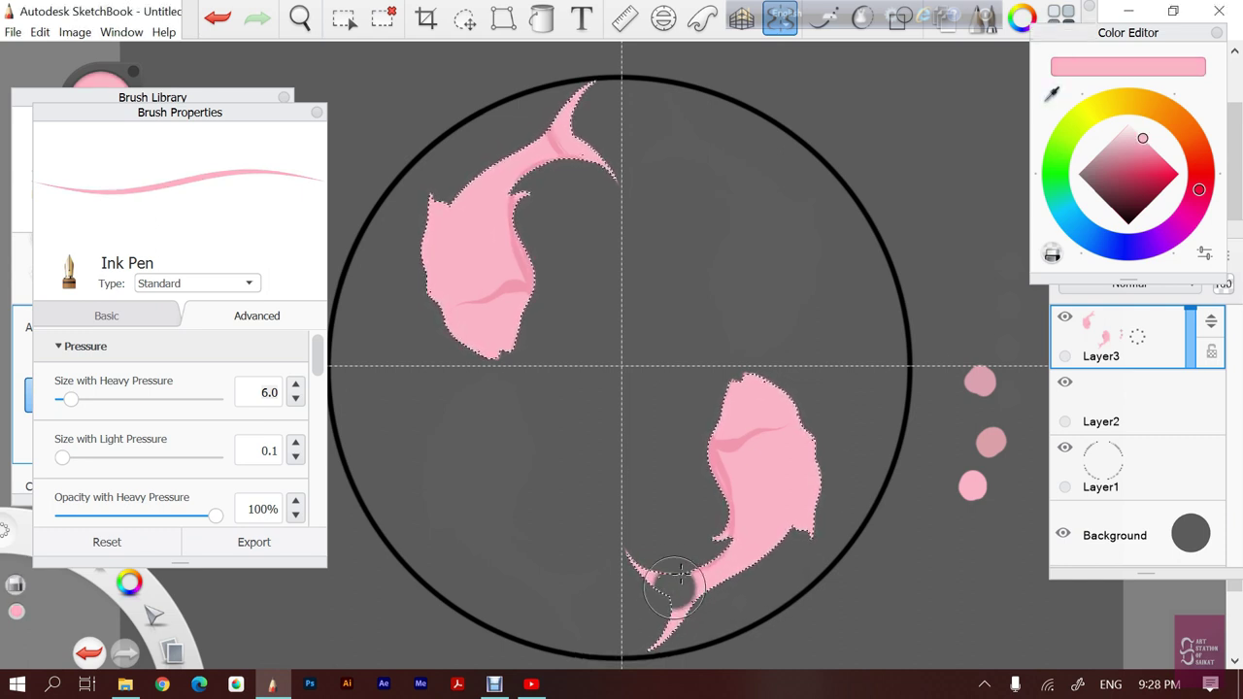
pyautogui.moveTo(697, 604); pyautogui.dragTo(703, 602)
# Undo the accidental erasure of the tails and zoom in on the lower fish
pyautogui.press('e')
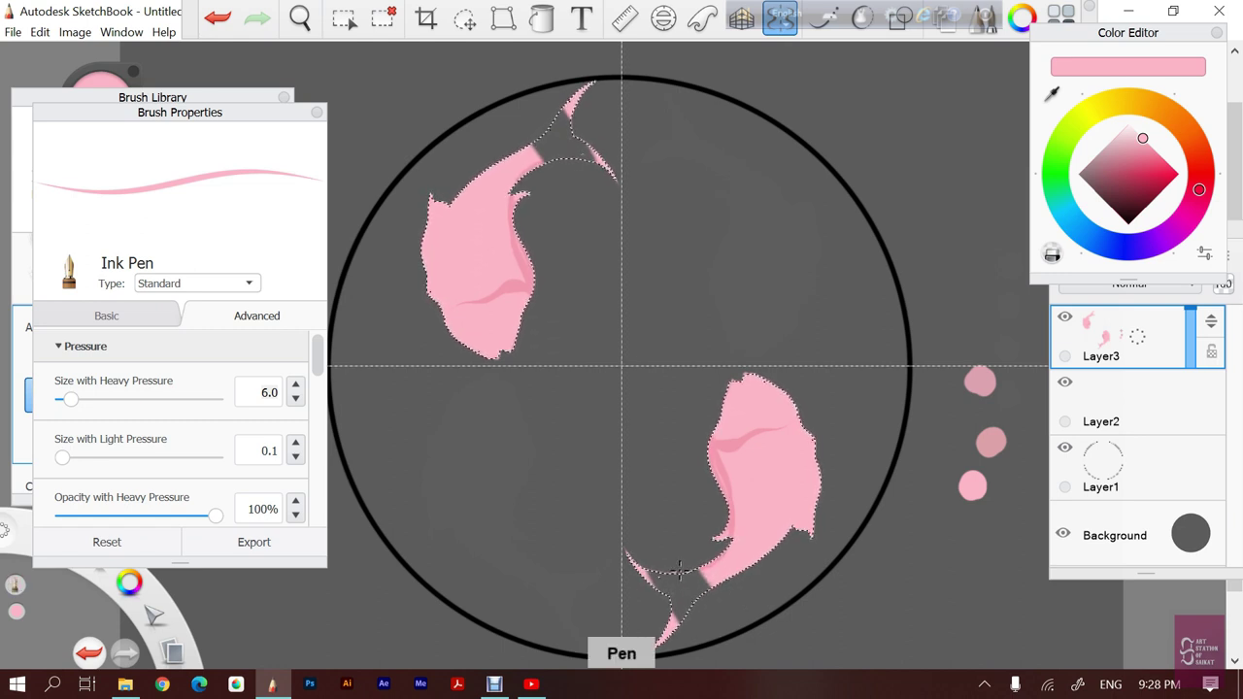
pyautogui.hotkey('ctrl', 'z')
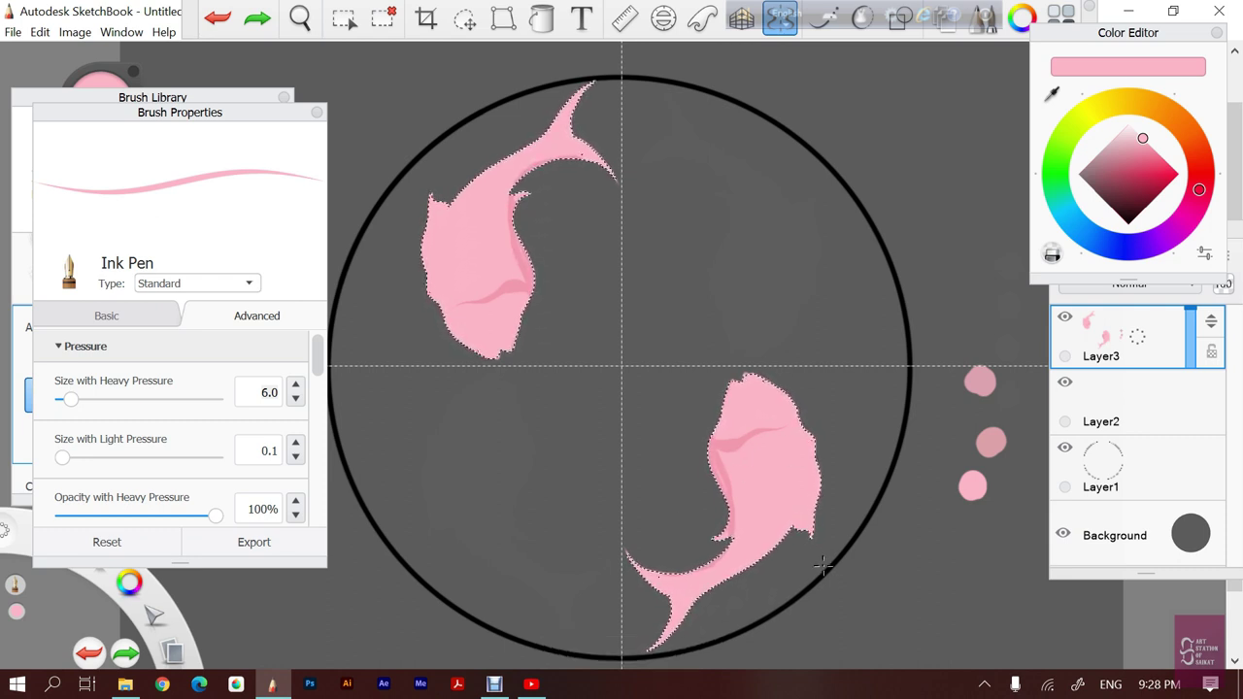
pyautogui.press('space')
pyautogui.moveTo(780, 432)
pyautogui.mouseDown()
pyautogui.moveTo(862, 518)
pyautogui.moveTo(813, 406)
pyautogui.mouseUp()
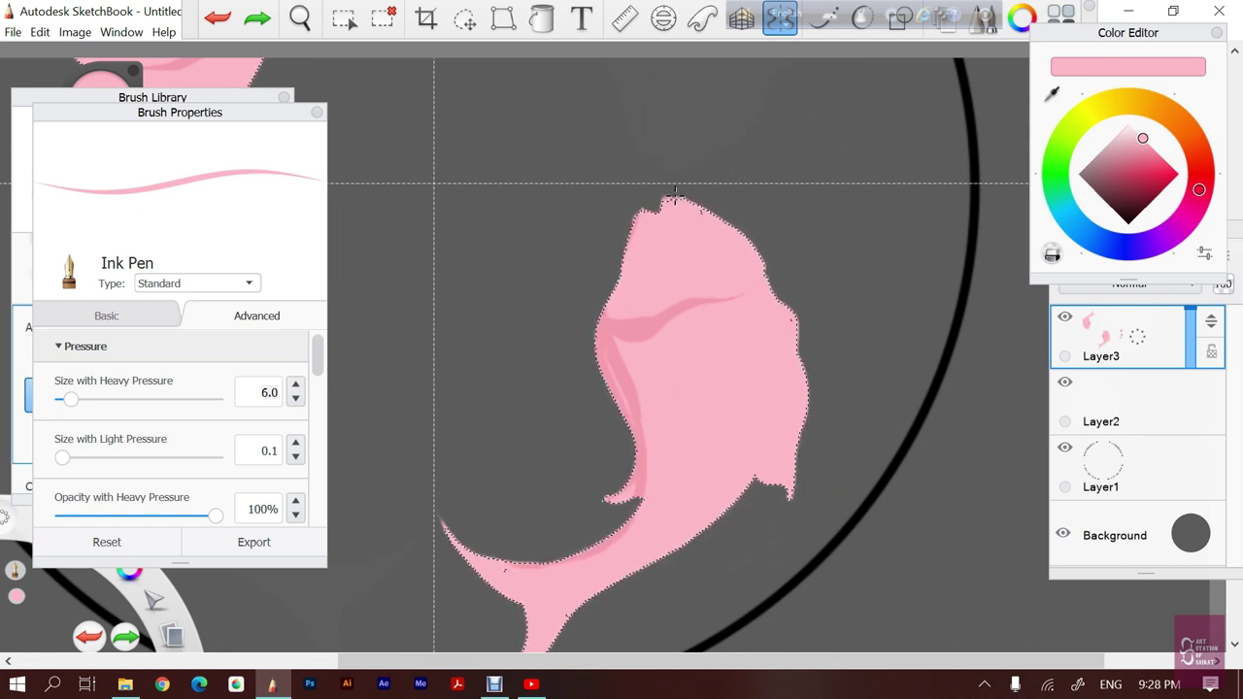
# Eyedrop a darker pink and shade the lower fish's head and right edge down toward the fin
pyautogui.moveTo(683, 190); pyautogui.dragTo(736, 288)
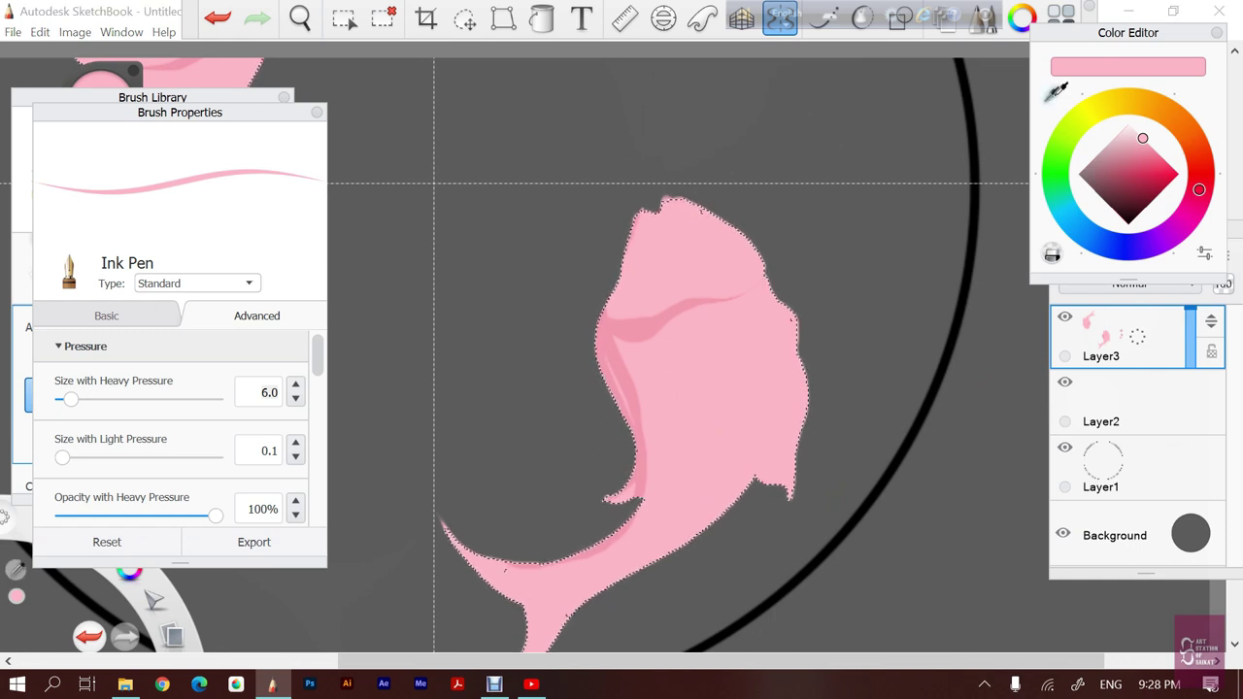
pyautogui.moveTo(1055, 92); pyautogui.dragTo(722, 256)
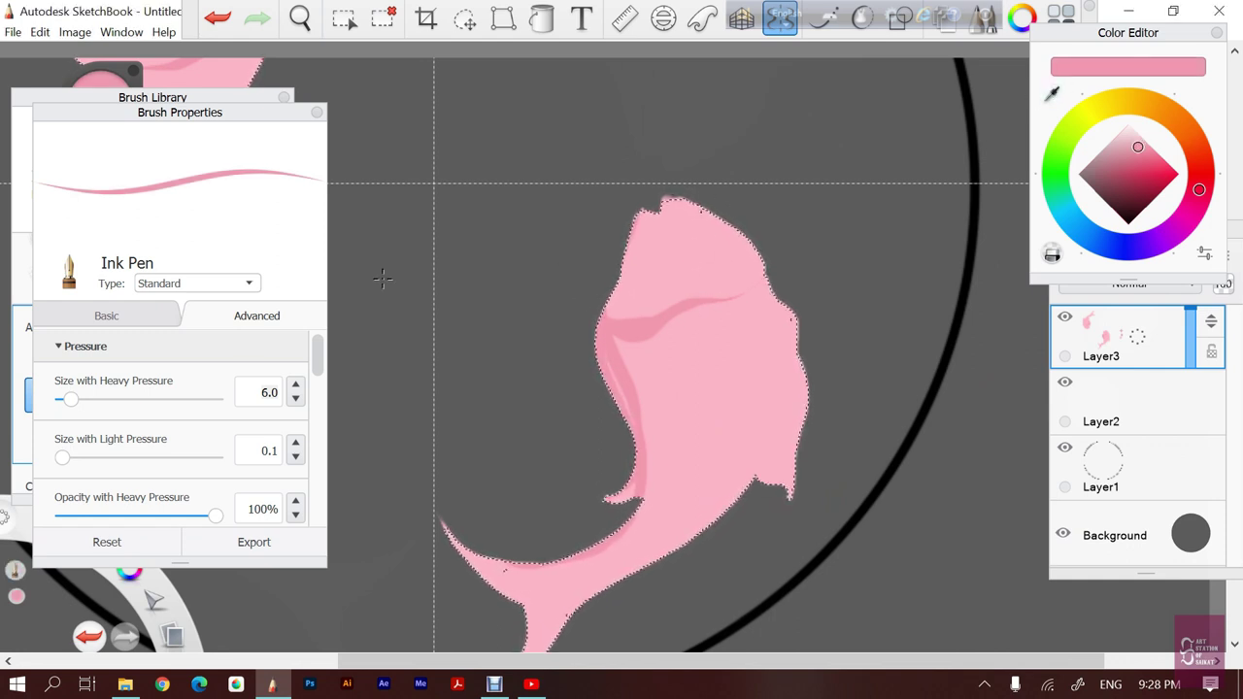
pyautogui.moveTo(683, 195)
pyautogui.mouseDown()
pyautogui.moveTo(762, 267)
pyautogui.moveTo(789, 311)
pyautogui.mouseUp()
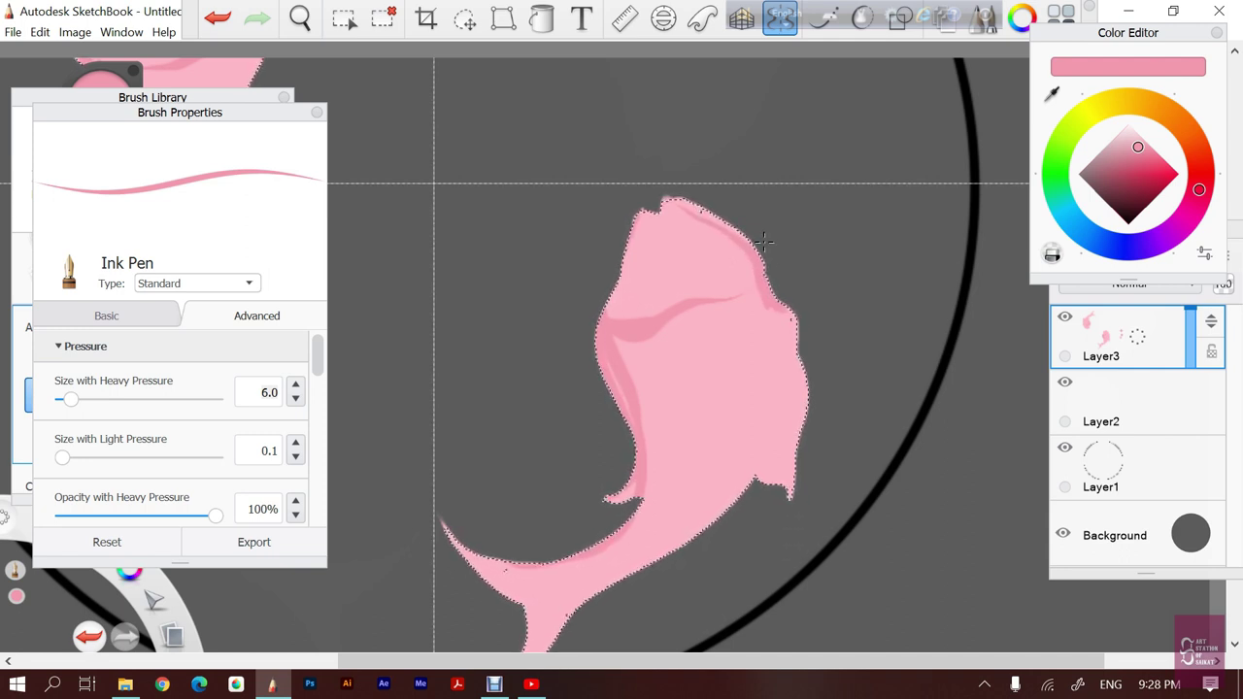
pyautogui.moveTo(769, 425); pyautogui.dragTo(764, 245)
pyautogui.moveTo(769, 388); pyautogui.dragTo(728, 480)
pyautogui.moveTo(788, 416); pyautogui.dragTo(760, 468)
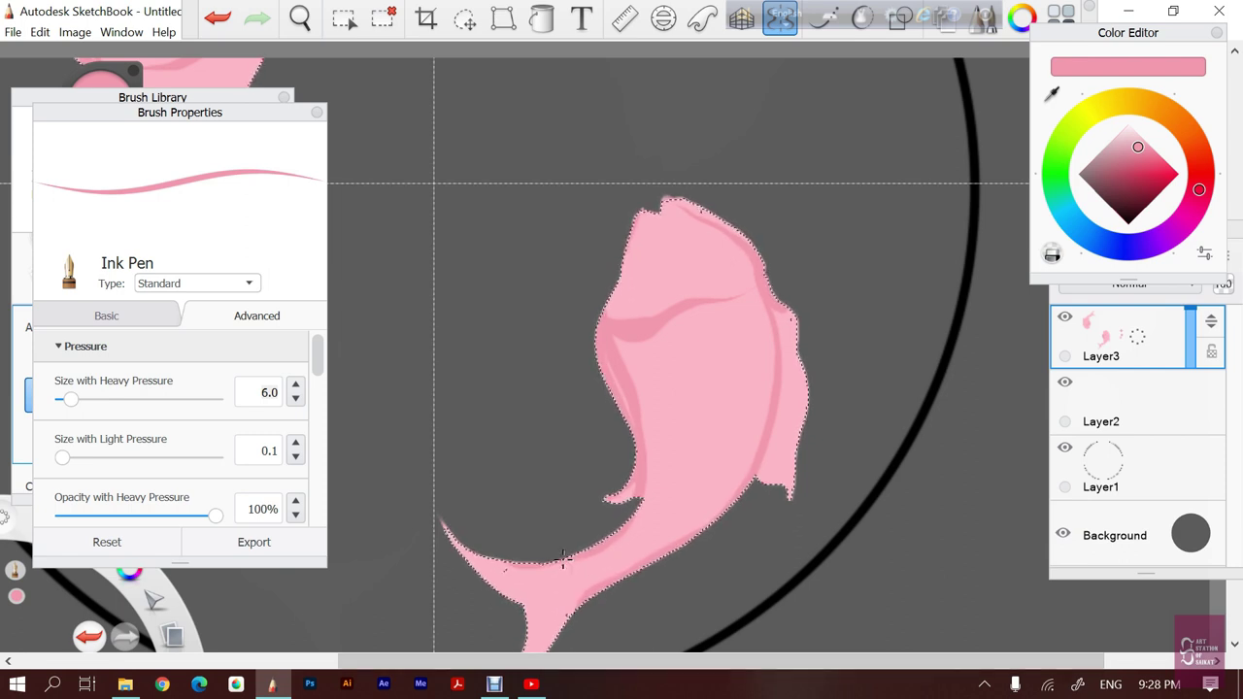
# Shade the tail base and upper tail edge, and draw fin lines across the tail
pyautogui.moveTo(561, 566); pyautogui.dragTo(580, 606)
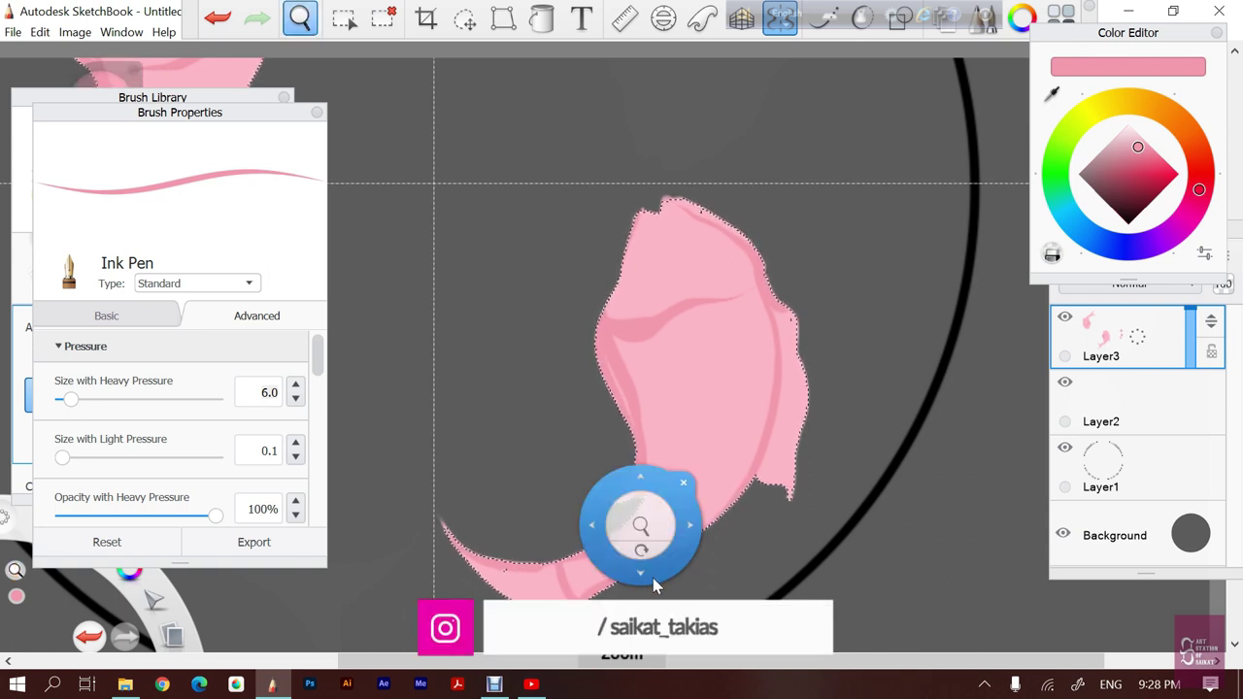
pyautogui.moveTo(655, 577); pyautogui.dragTo(652, 411)
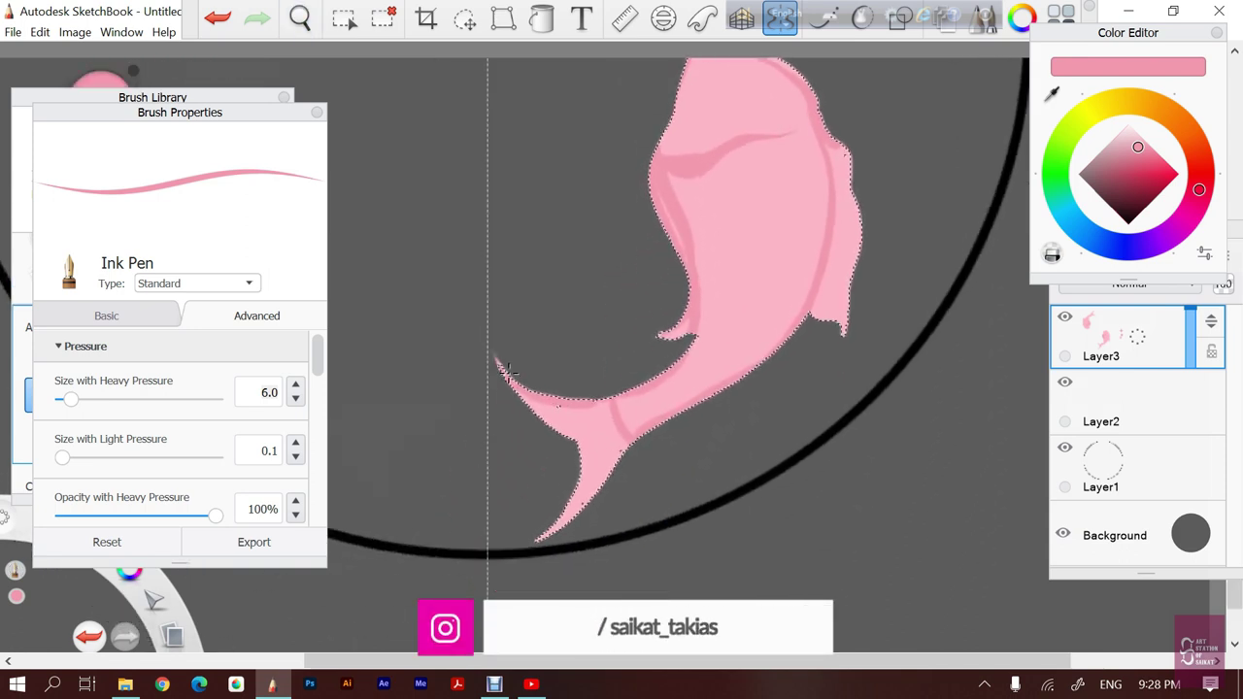
pyautogui.moveTo(524, 389); pyautogui.dragTo(574, 427)
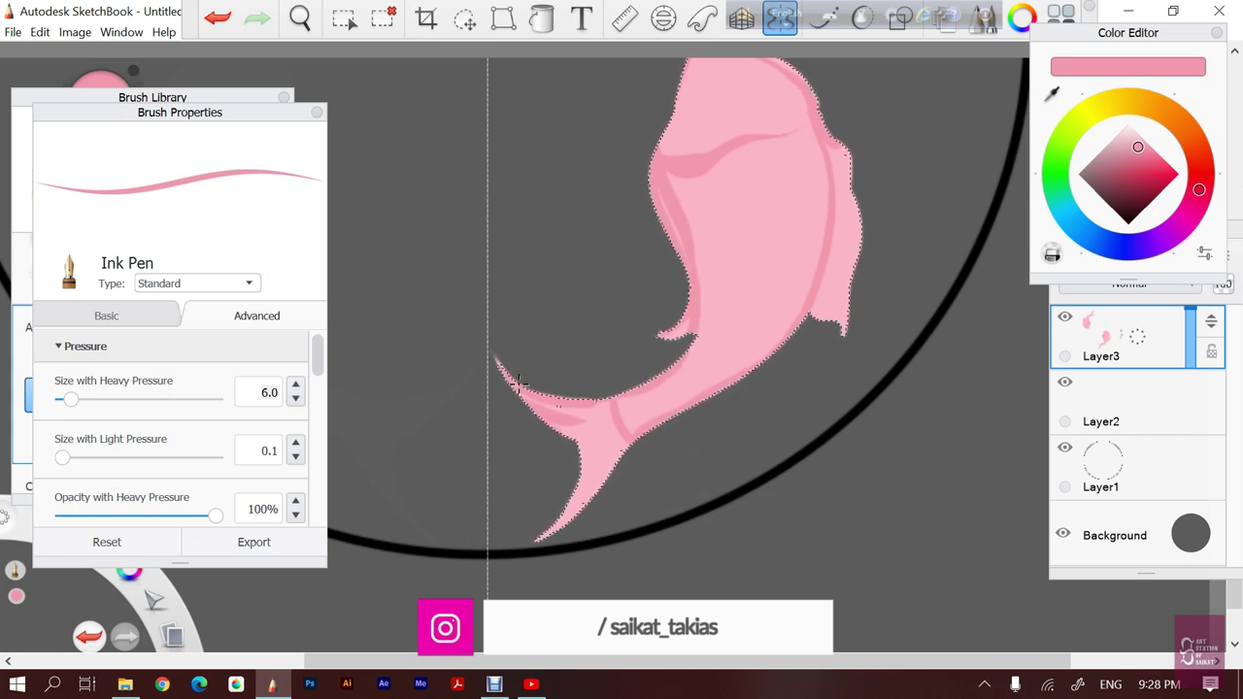
pyautogui.moveTo(587, 486); pyautogui.dragTo(540, 544)
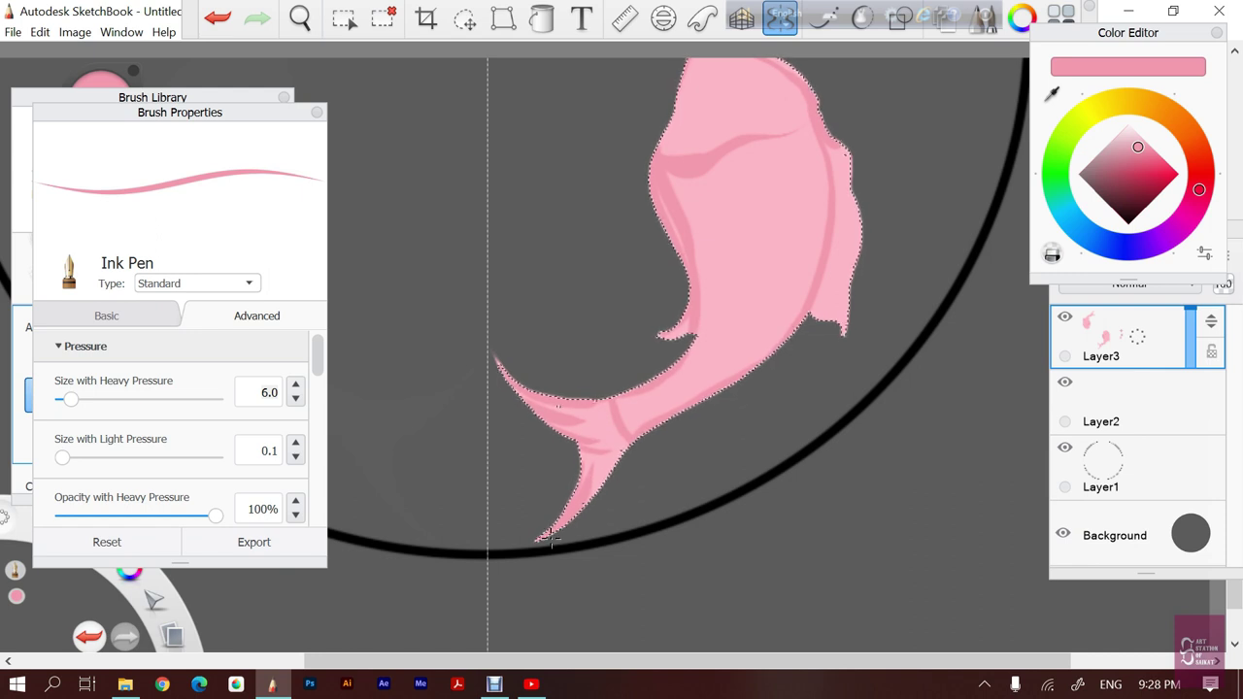
pyautogui.moveTo(612, 406); pyautogui.dragTo(604, 442)
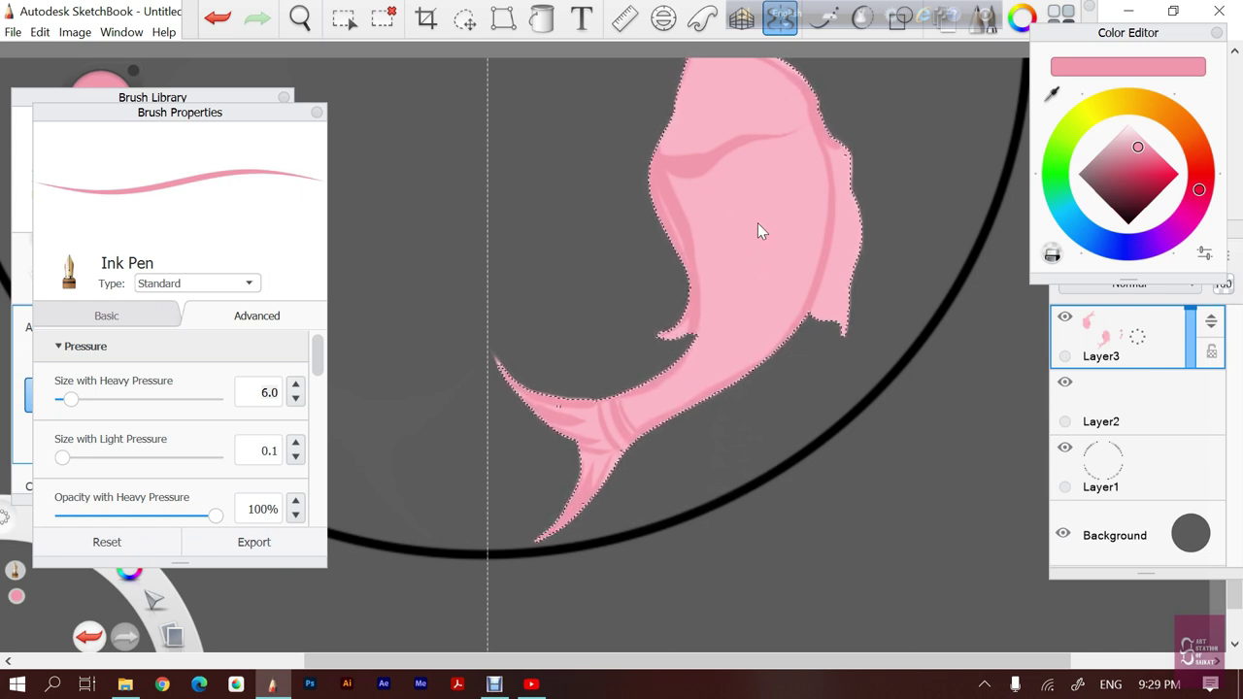
# Zoom in on the lower fish's head and draw a darker pink eye ring with a pupil dot
pyautogui.press('space')
pyautogui.moveTo(693, 278)
pyautogui.mouseDown()
pyautogui.moveTo(807, 338)
pyautogui.moveTo(764, 530)
pyautogui.mouseUp()
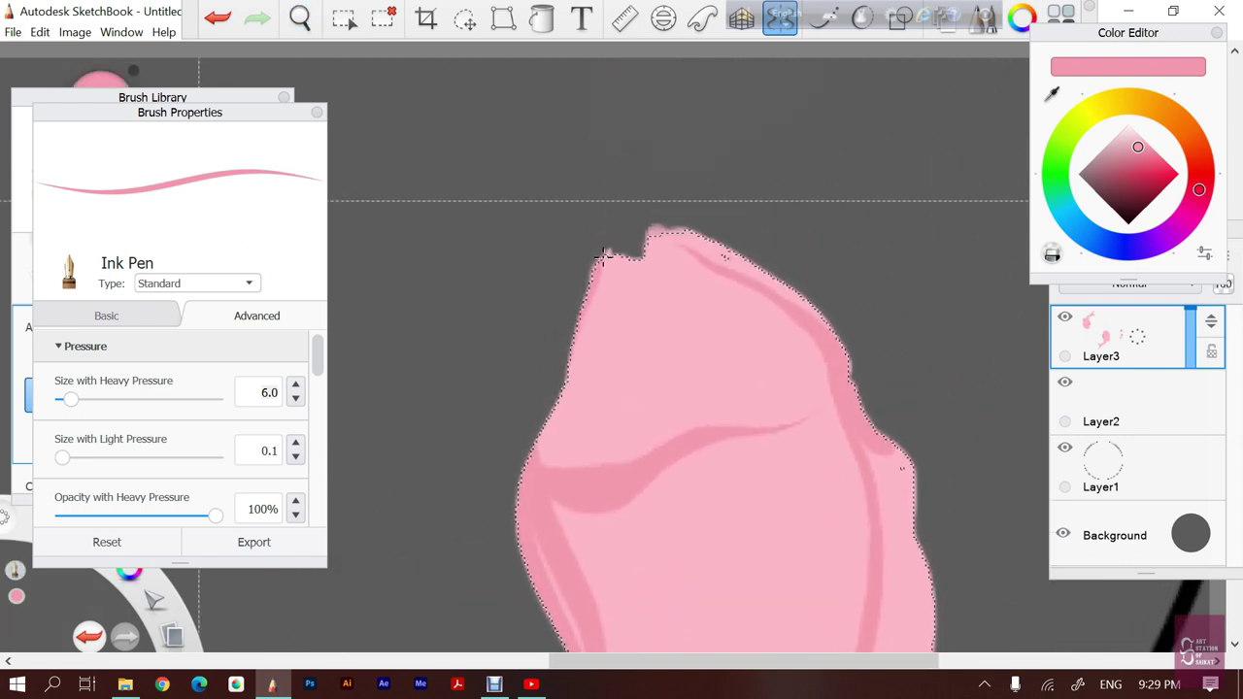
pyautogui.moveTo(659, 278)
pyautogui.mouseDown()
pyautogui.moveTo(604, 259)
pyautogui.moveTo(643, 260)
pyautogui.mouseUp()
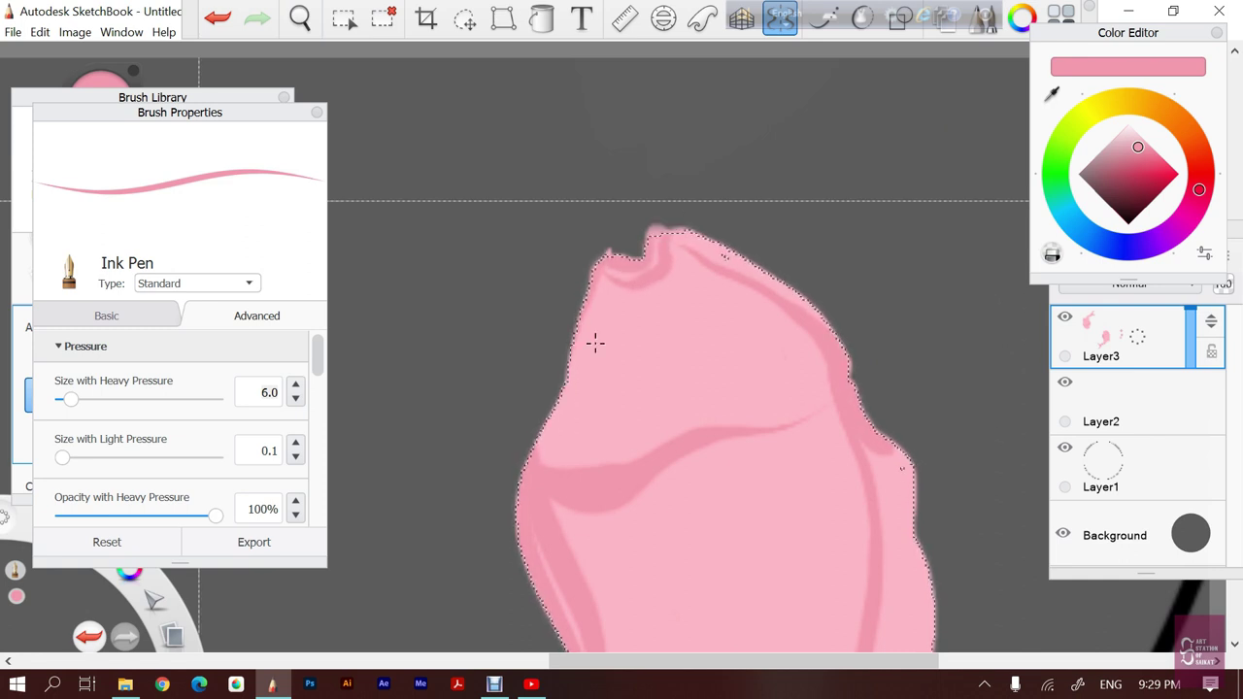
pyautogui.moveTo(697, 309); pyautogui.dragTo(724, 311)
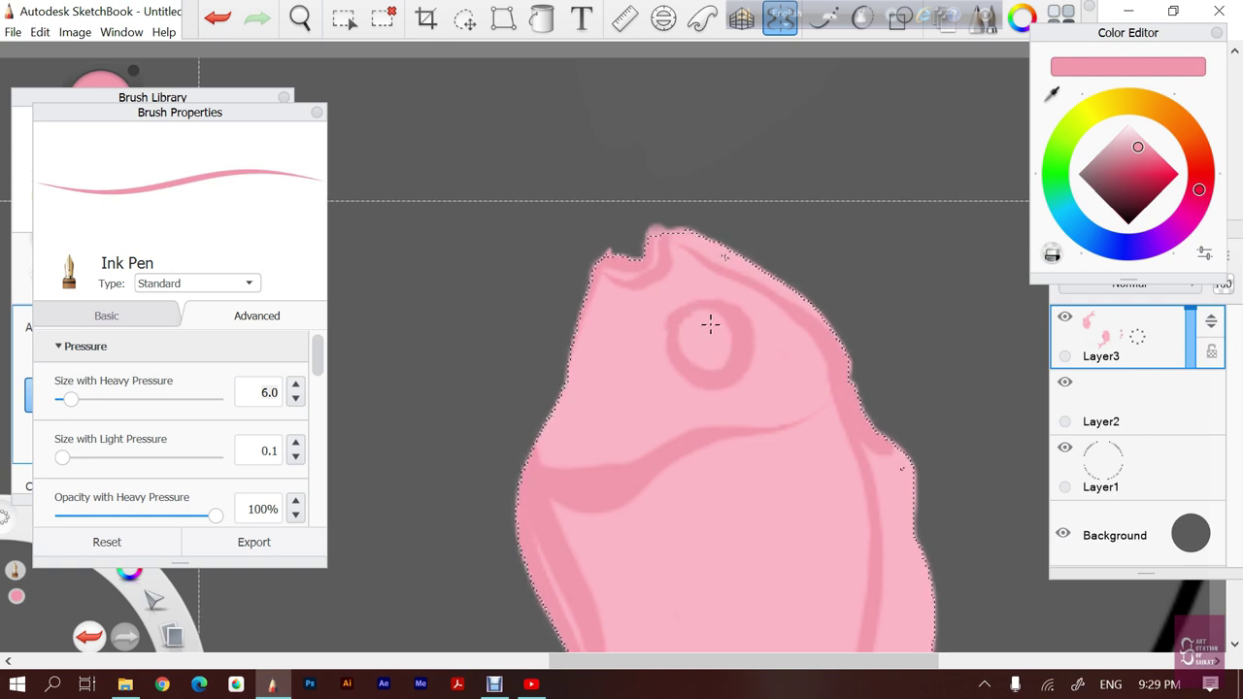
pyautogui.moveTo(703, 300); pyautogui.dragTo(699, 337)
pyautogui.click(700, 337)
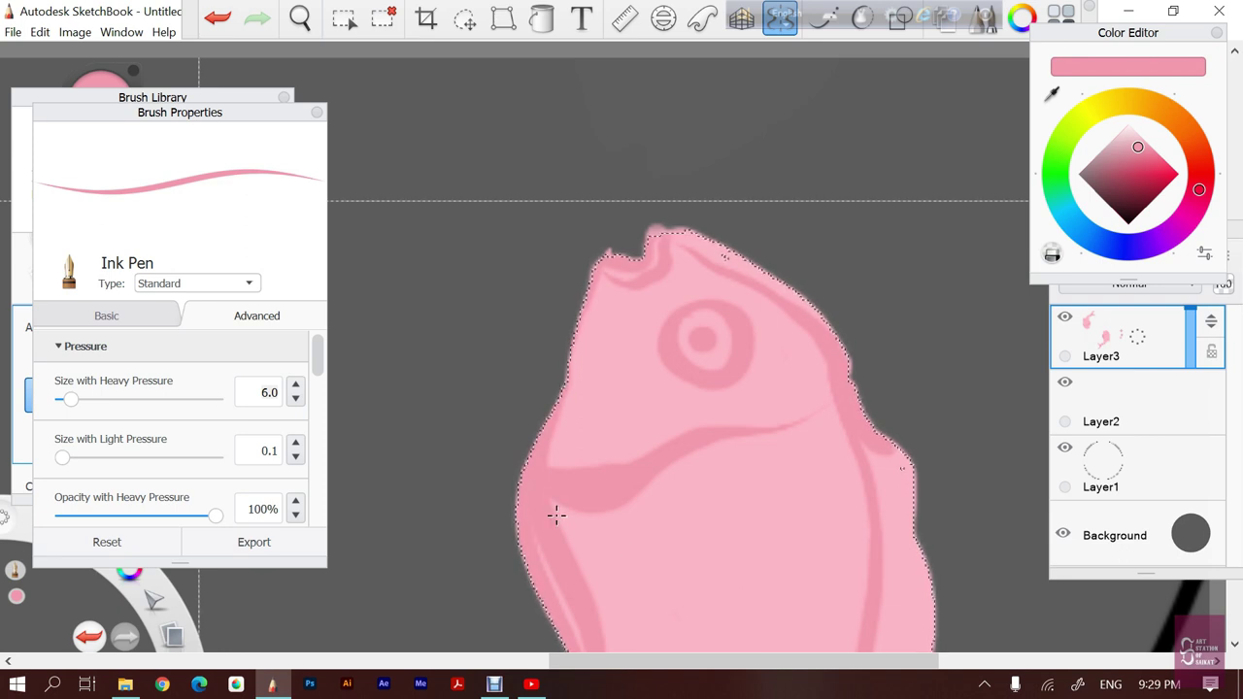
# Draw three curved gill lines below the eye, redoing the misfired strokes
pyautogui.moveTo(557, 515); pyautogui.dragTo(772, 464)
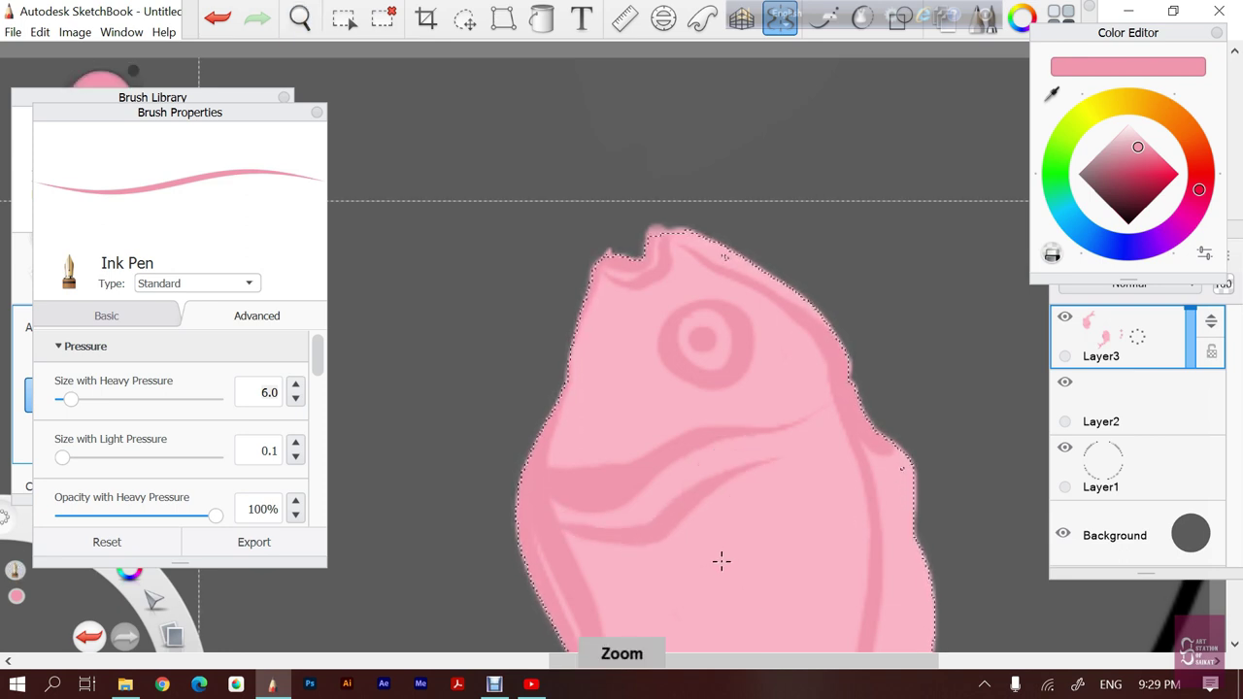
pyautogui.hotkey('ctrl', 'z')
pyautogui.moveTo(553, 524); pyautogui.dragTo(758, 445)
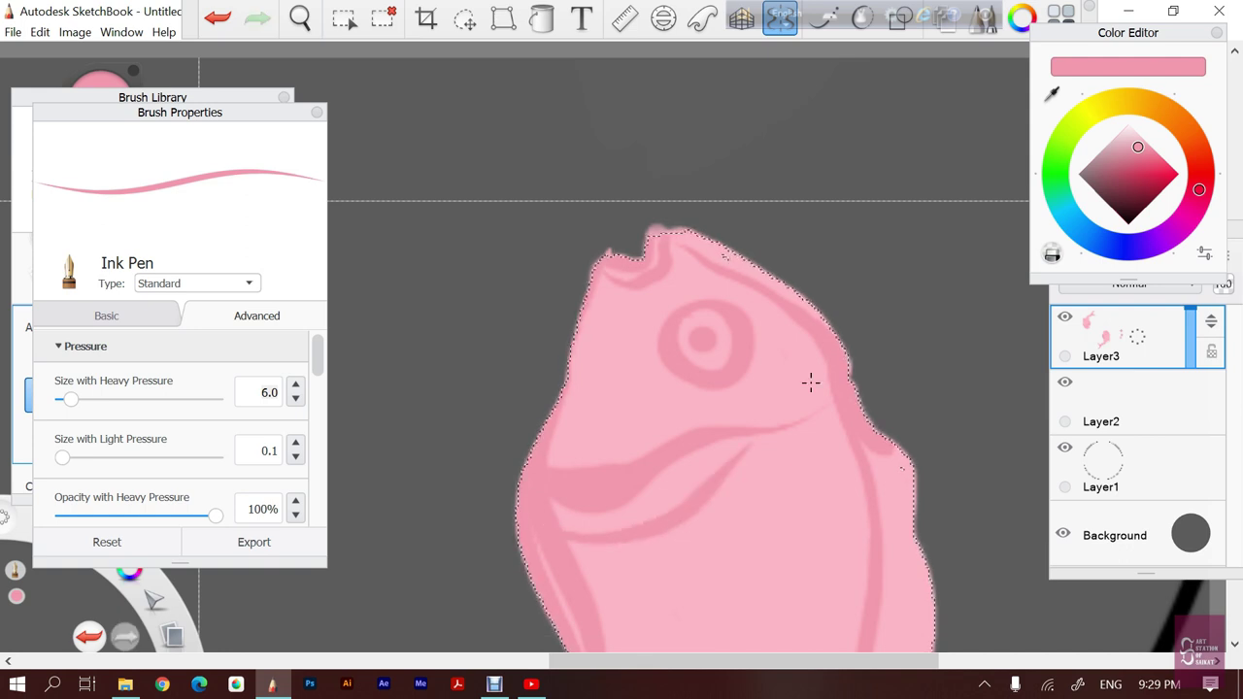
pyautogui.hotkey('ctrl', 'z')
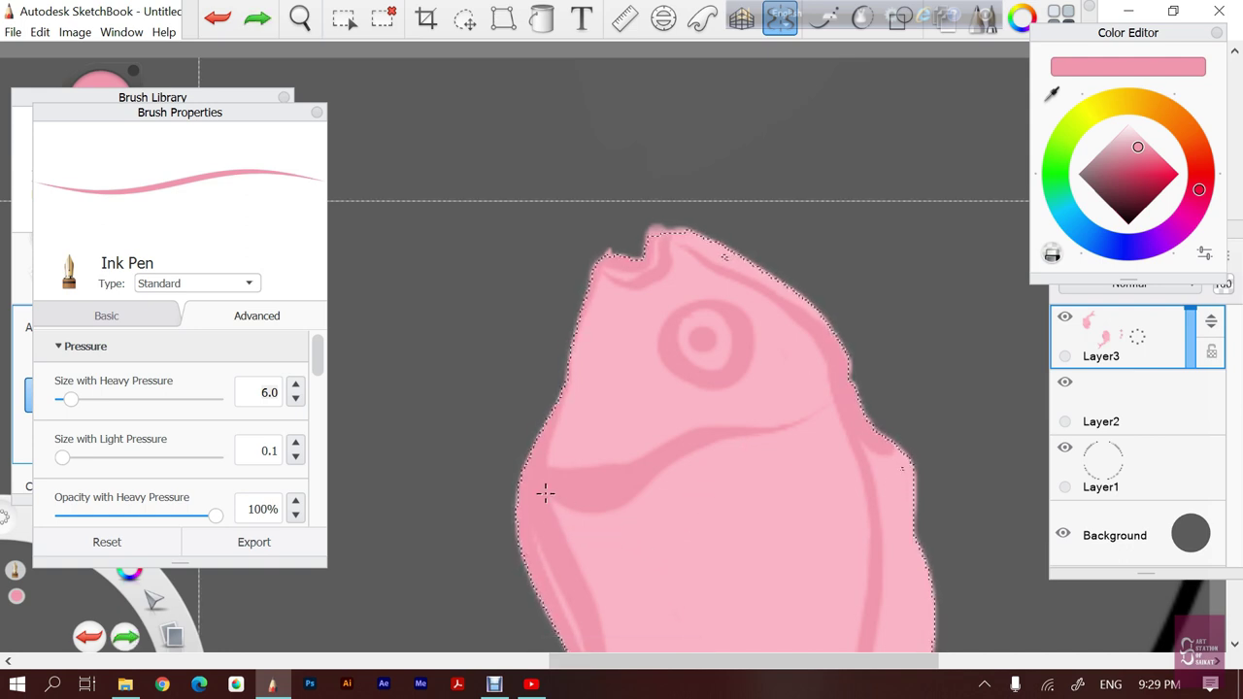
pyautogui.moveTo(552, 509); pyautogui.dragTo(753, 458)
pyautogui.moveTo(551, 514); pyautogui.dragTo(803, 454)
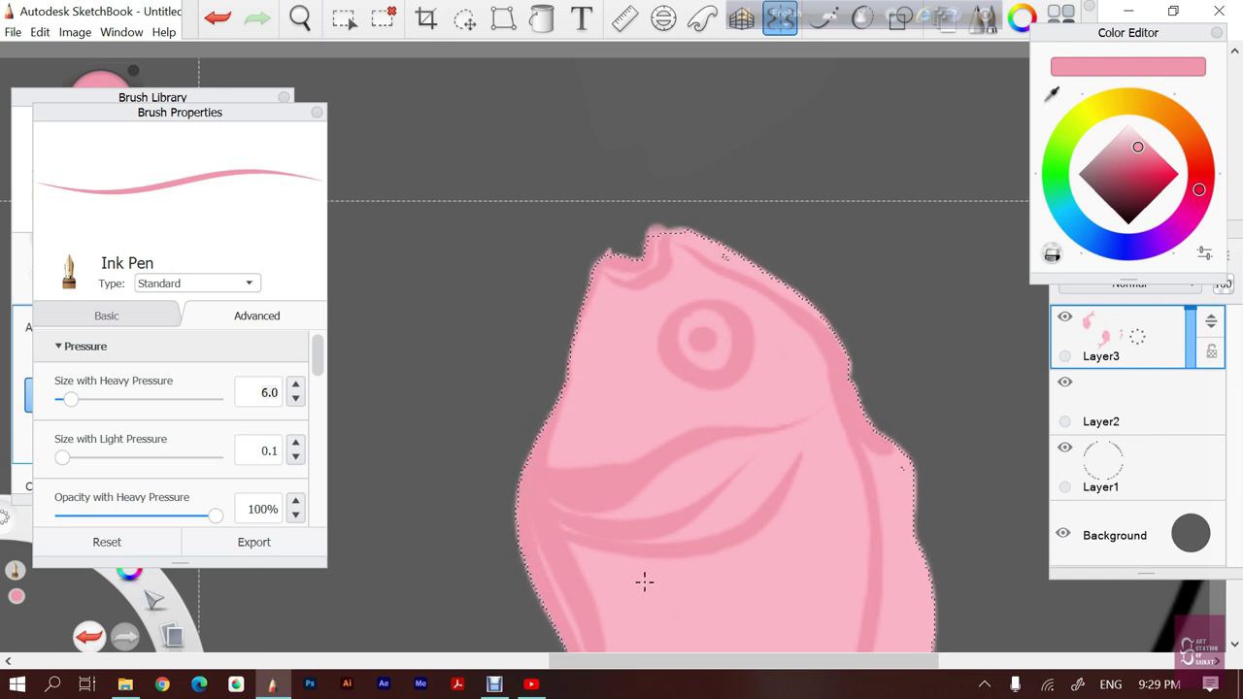
pyautogui.hotkey('ctrl', 'z')
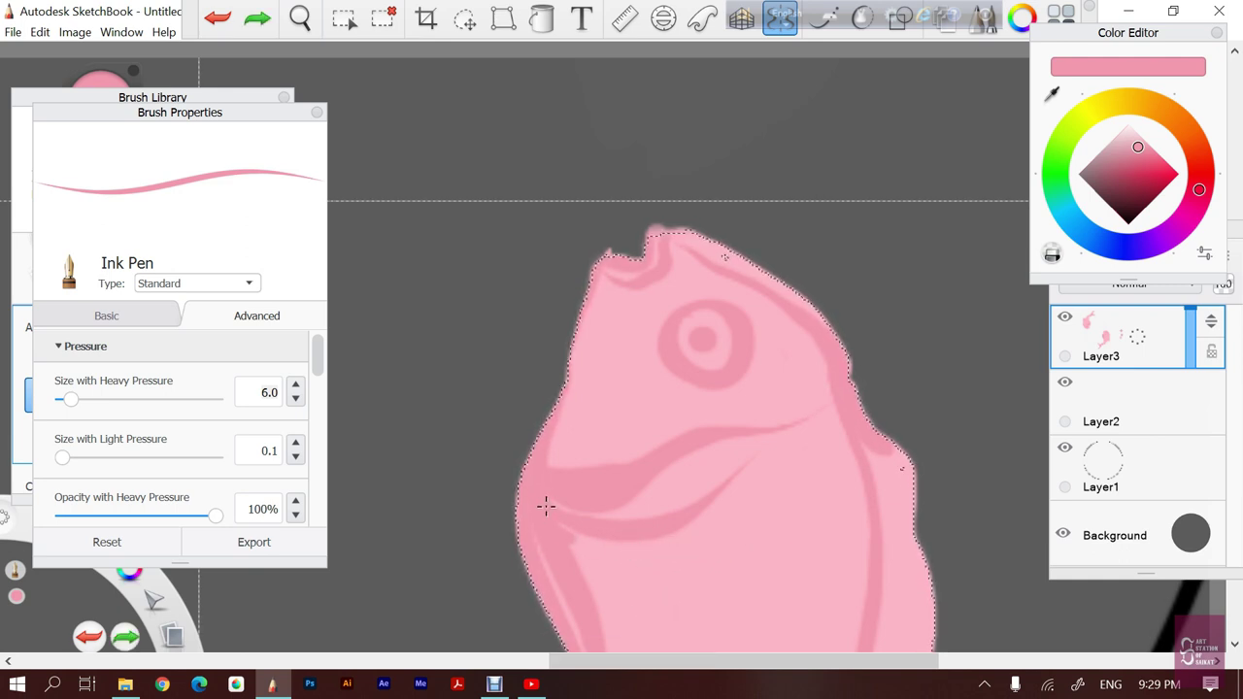
pyautogui.moveTo(546, 505); pyautogui.dragTo(802, 456)
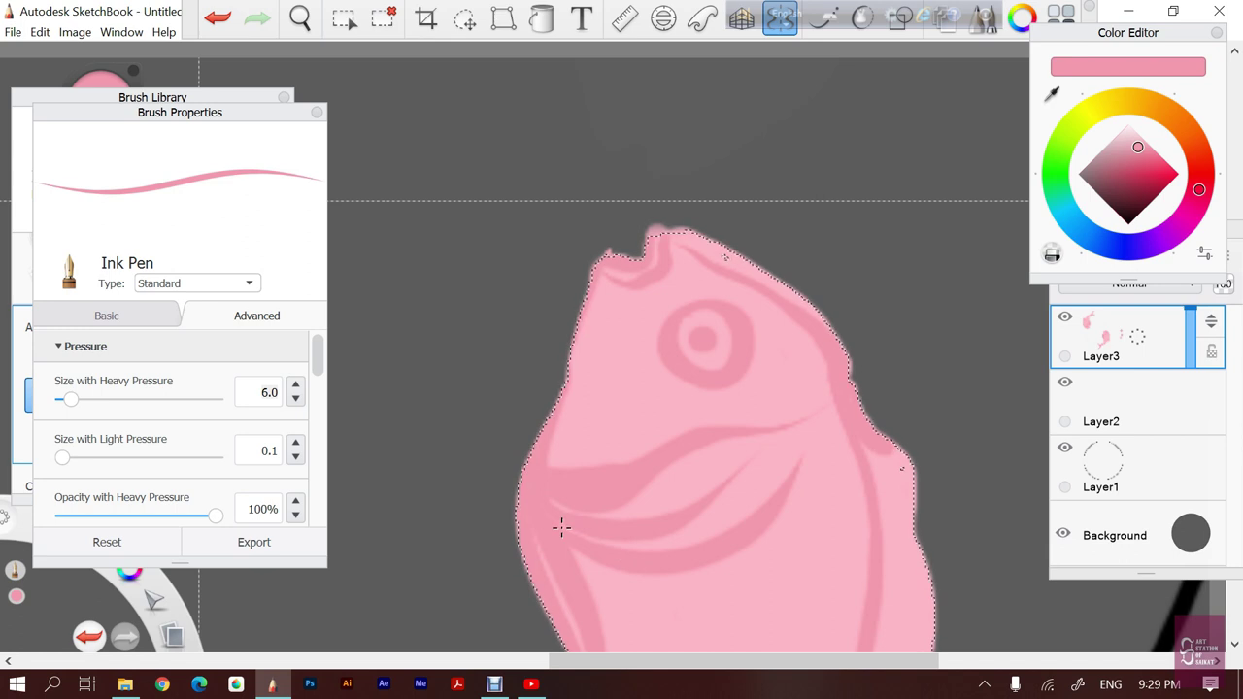
pyautogui.moveTo(560, 529)
pyautogui.mouseDown()
pyautogui.moveTo(646, 594)
pyautogui.moveTo(755, 569)
pyautogui.moveTo(803, 476)
pyautogui.mouseUp()
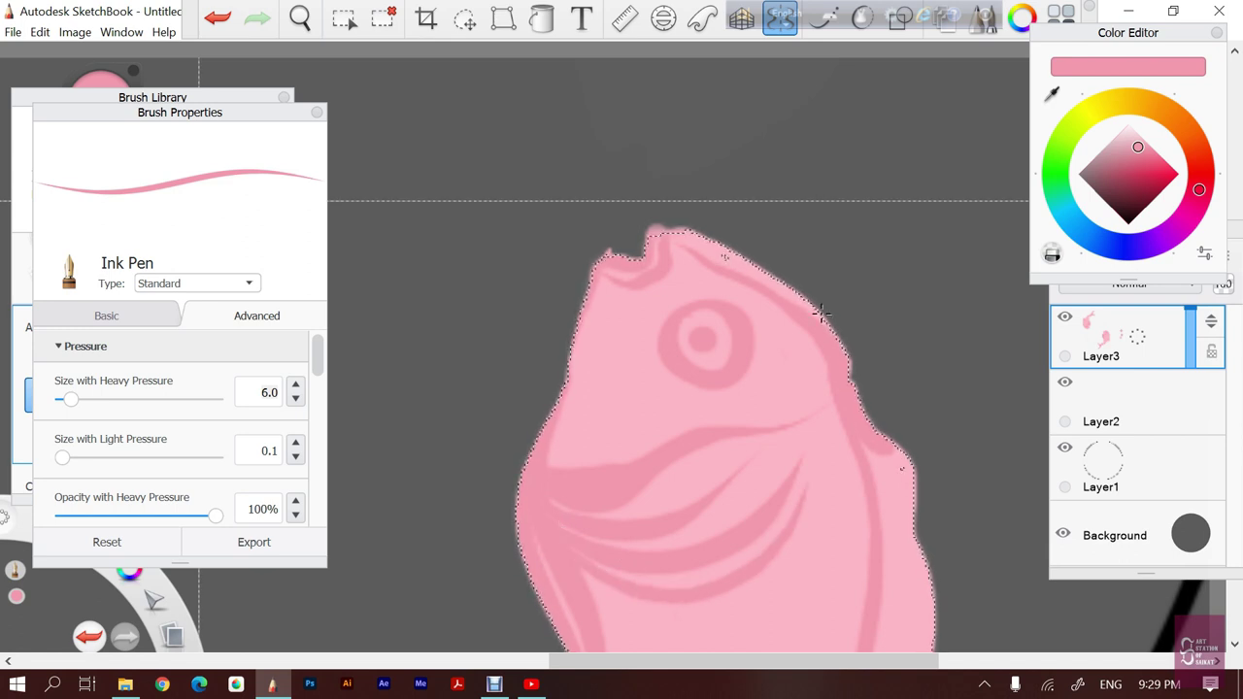
# Zoom in on the fish body and draw scalloped scale curves beneath the curved bands, removing one bad curve
pyautogui.press('space')
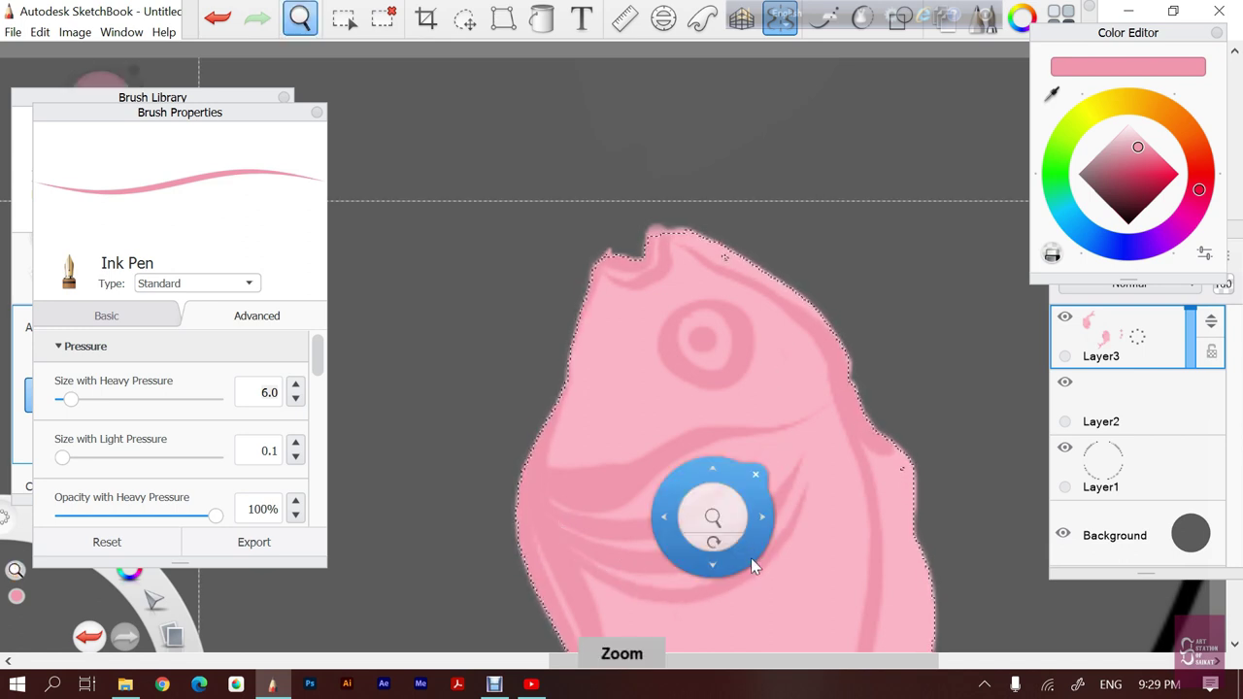
pyautogui.scroll(3, 741, 569)
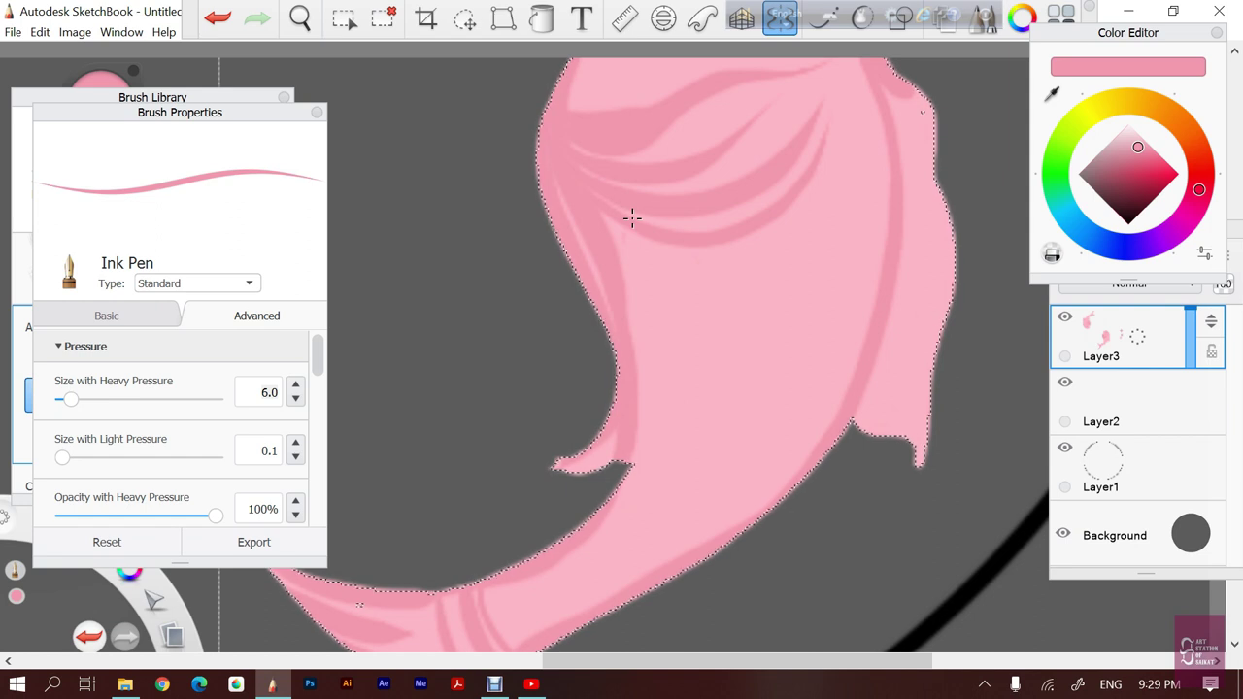
pyautogui.moveTo(626, 225); pyautogui.dragTo(664, 289)
pyautogui.moveTo(629, 231)
pyautogui.mouseDown()
pyautogui.moveTo(680, 283)
pyautogui.moveTo(812, 233)
pyautogui.mouseUp()
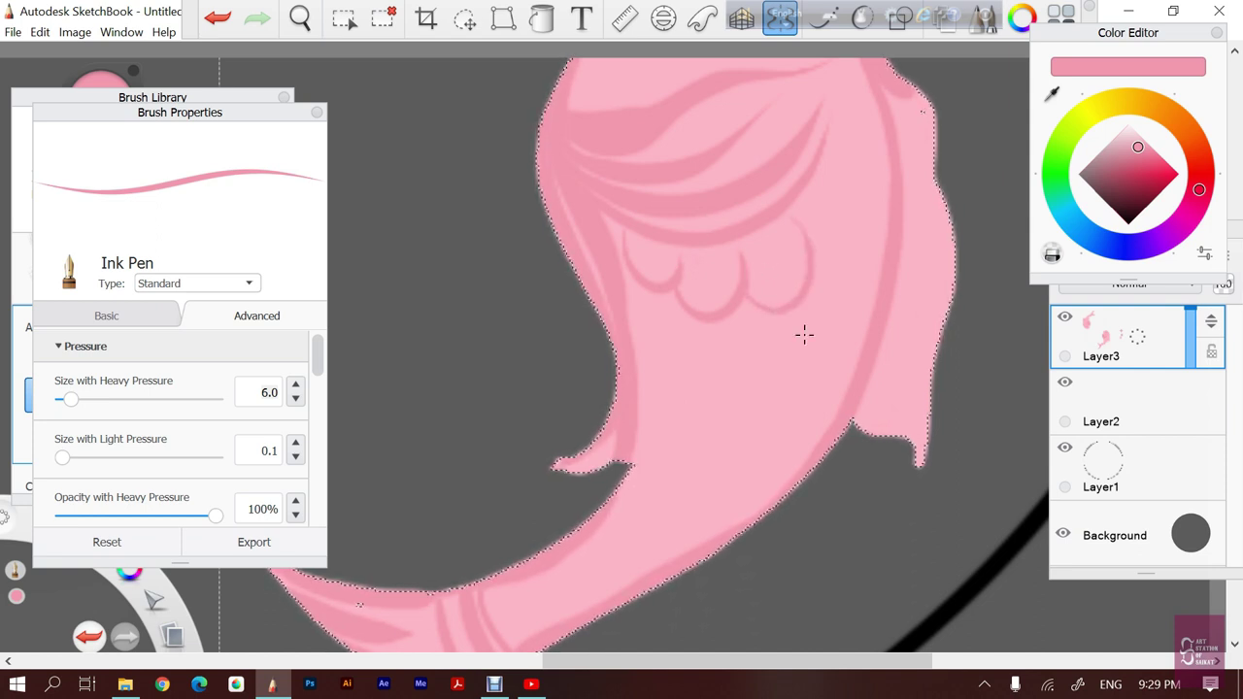
pyautogui.hotkey('ctrl', 'z')
pyautogui.moveTo(750, 305)
pyautogui.mouseDown()
pyautogui.moveTo(768, 317)
pyautogui.moveTo(812, 235)
pyautogui.mouseUp()
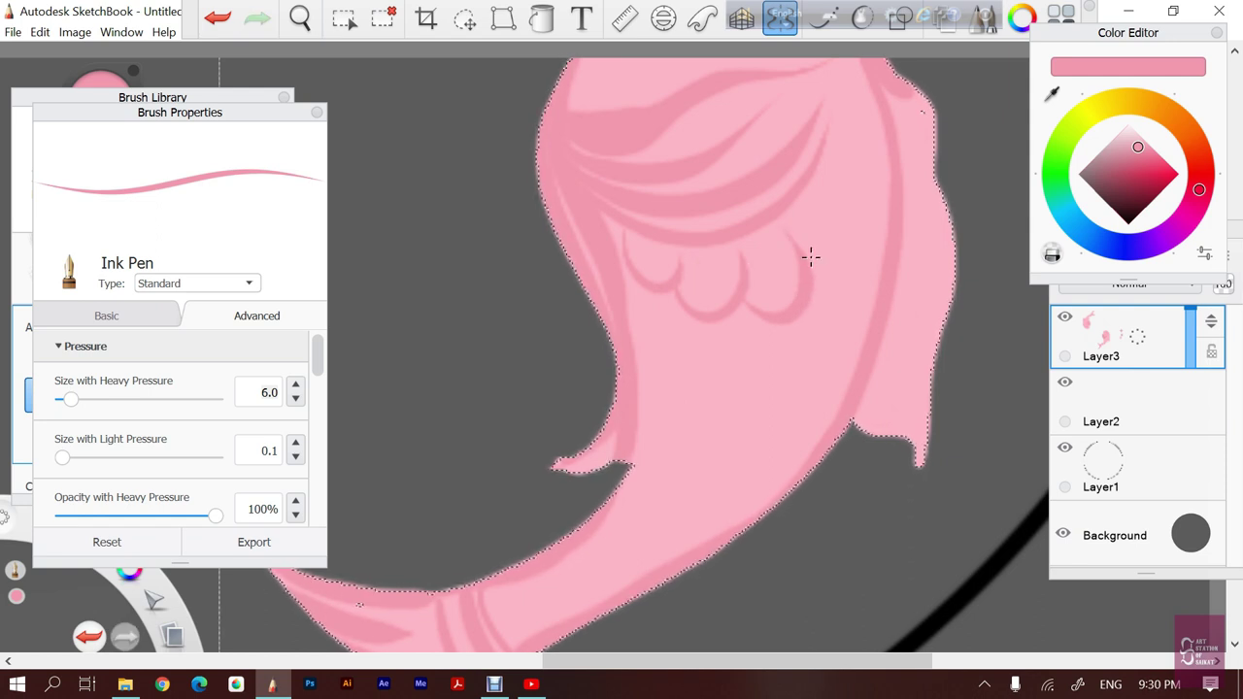
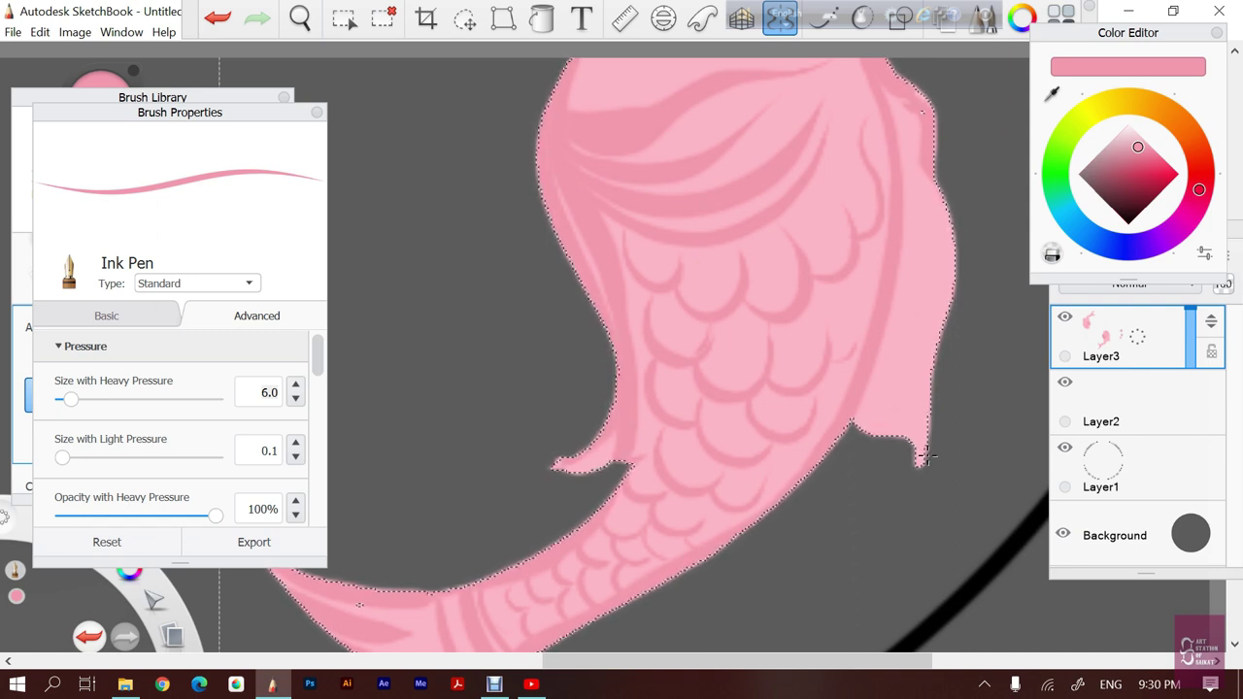
# Shade the koi's right fin edge with darker pink strokes, then switch to a lighter pink
pyautogui.moveTo(915, 439); pyautogui.dragTo(879, 267)
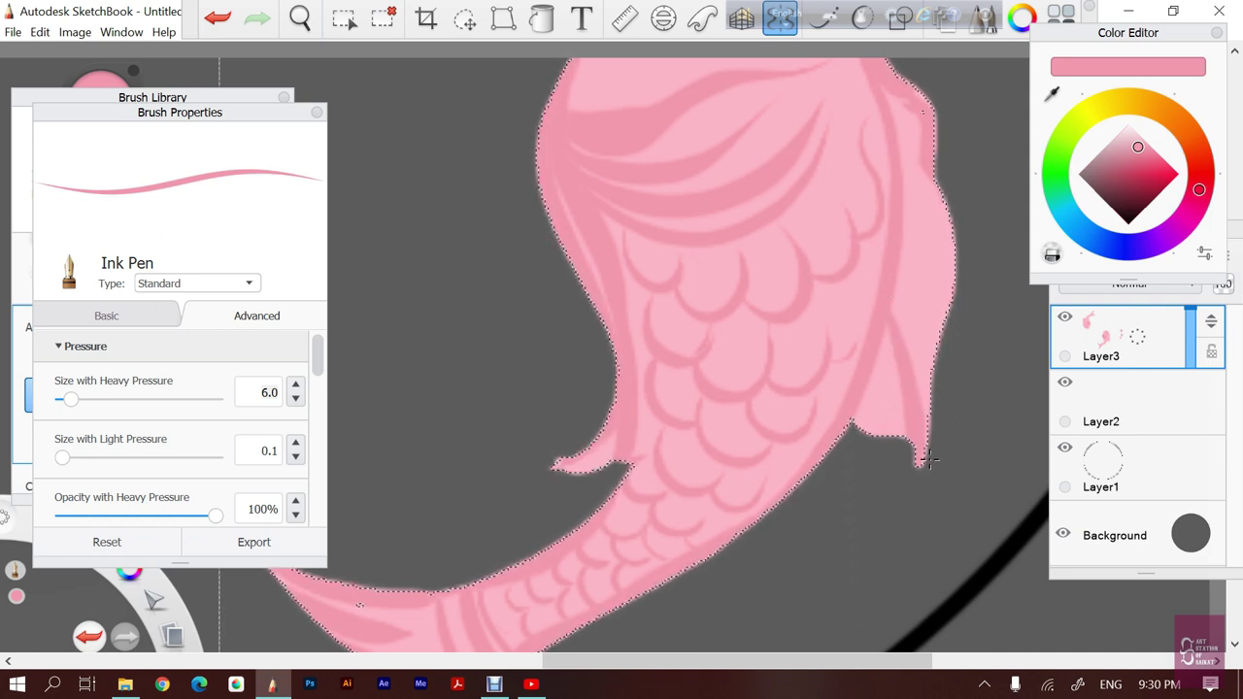
pyautogui.moveTo(934, 371); pyautogui.dragTo(904, 241)
pyautogui.moveTo(918, 161); pyautogui.dragTo(931, 291)
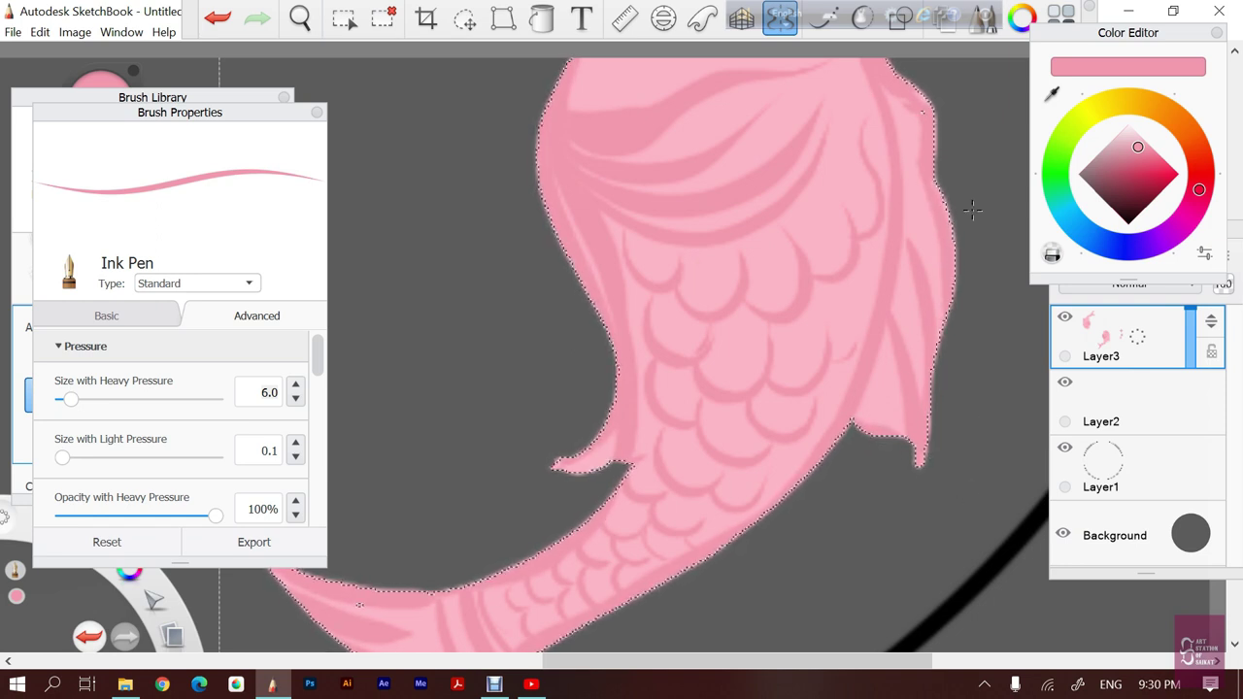
pyautogui.moveTo(1139, 141); pyautogui.dragTo(1138, 129)
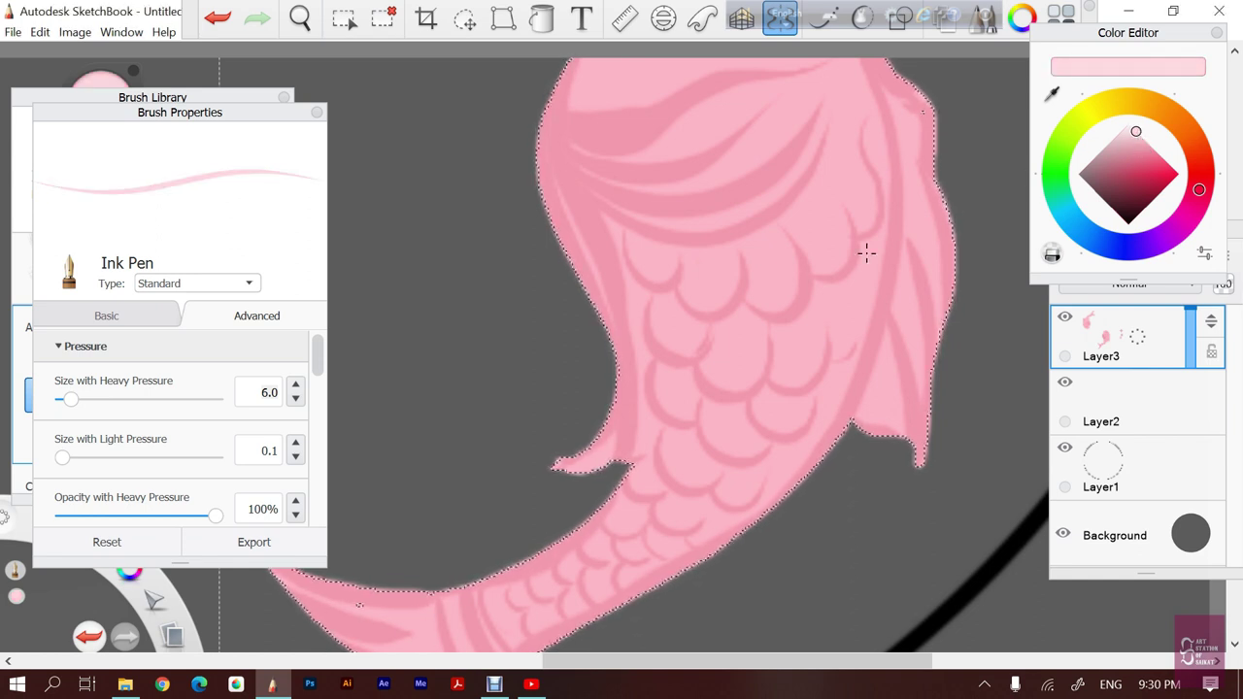
pyautogui.press('space')
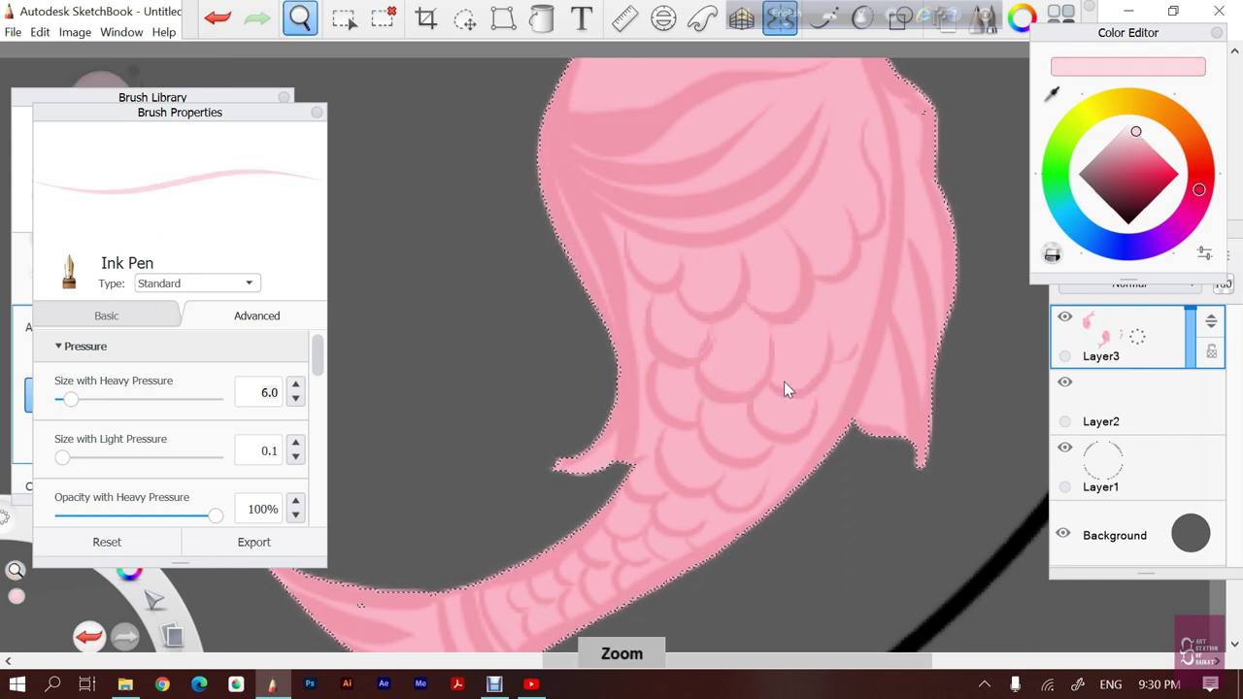
# Paint light pink highlights along the koi's mouth line and inside its eye
pyautogui.moveTo(784, 381); pyautogui.dragTo(782, 539)
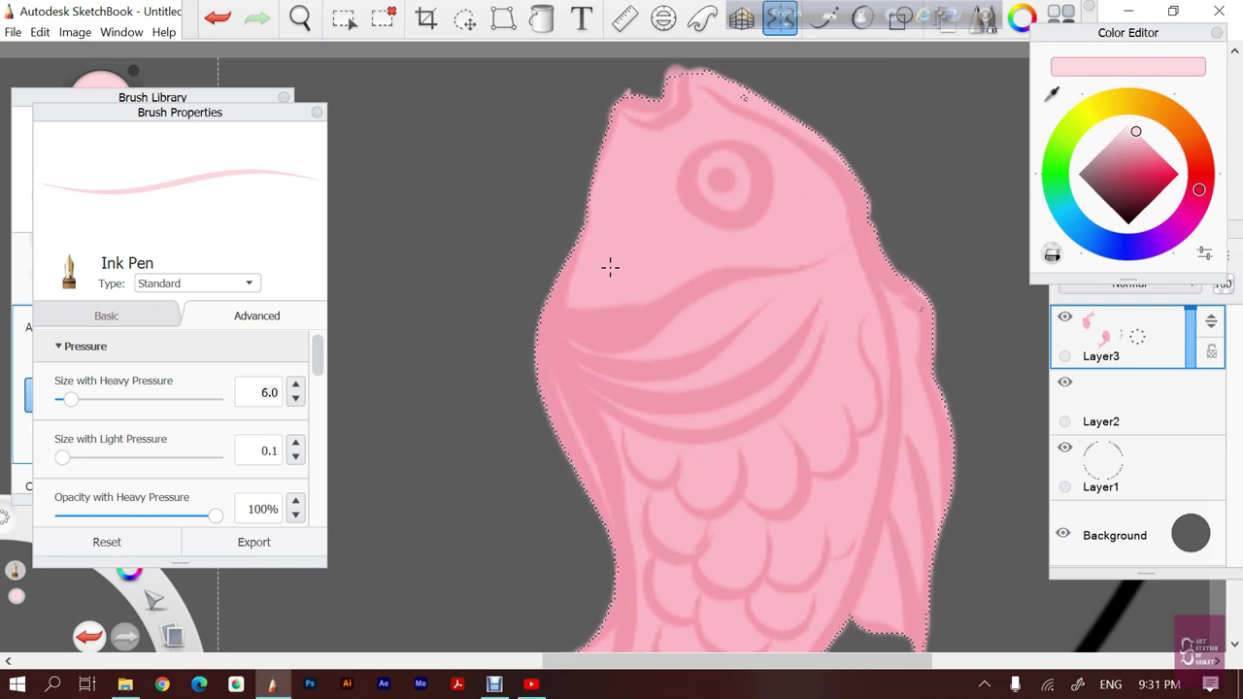
pyautogui.moveTo(584, 284); pyautogui.dragTo(766, 220)
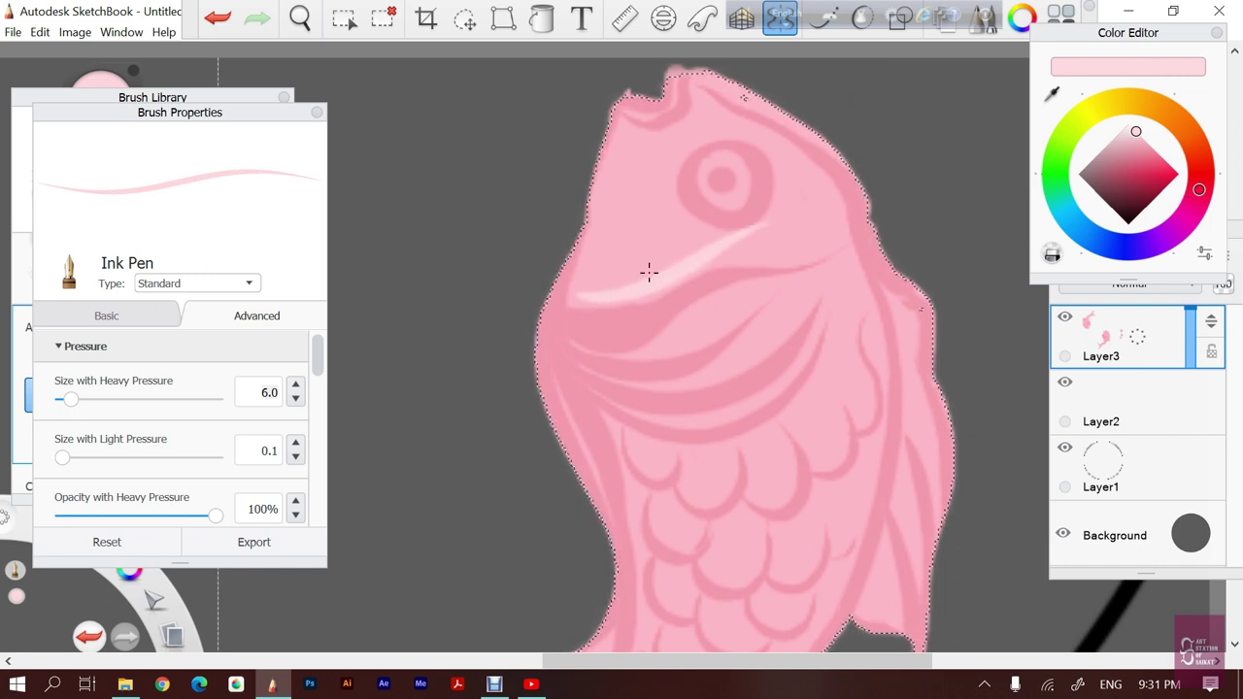
pyautogui.hotkey('ctrl', 'z')
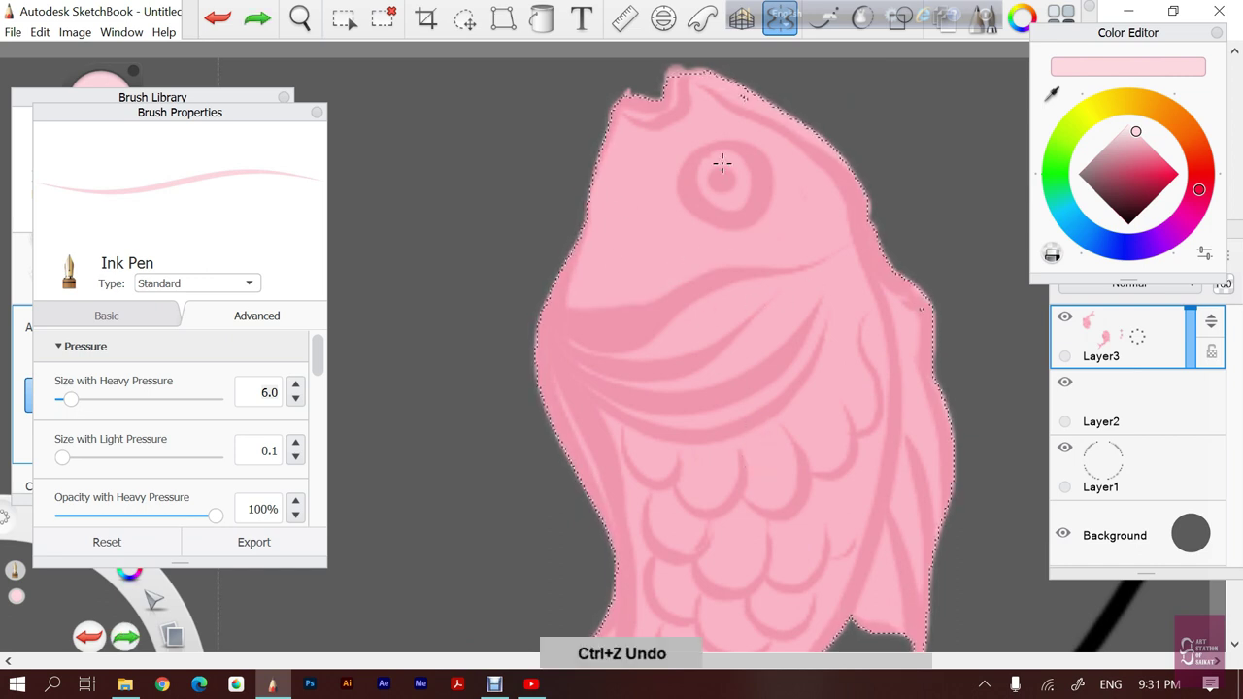
pyautogui.moveTo(739, 163); pyautogui.dragTo(717, 204)
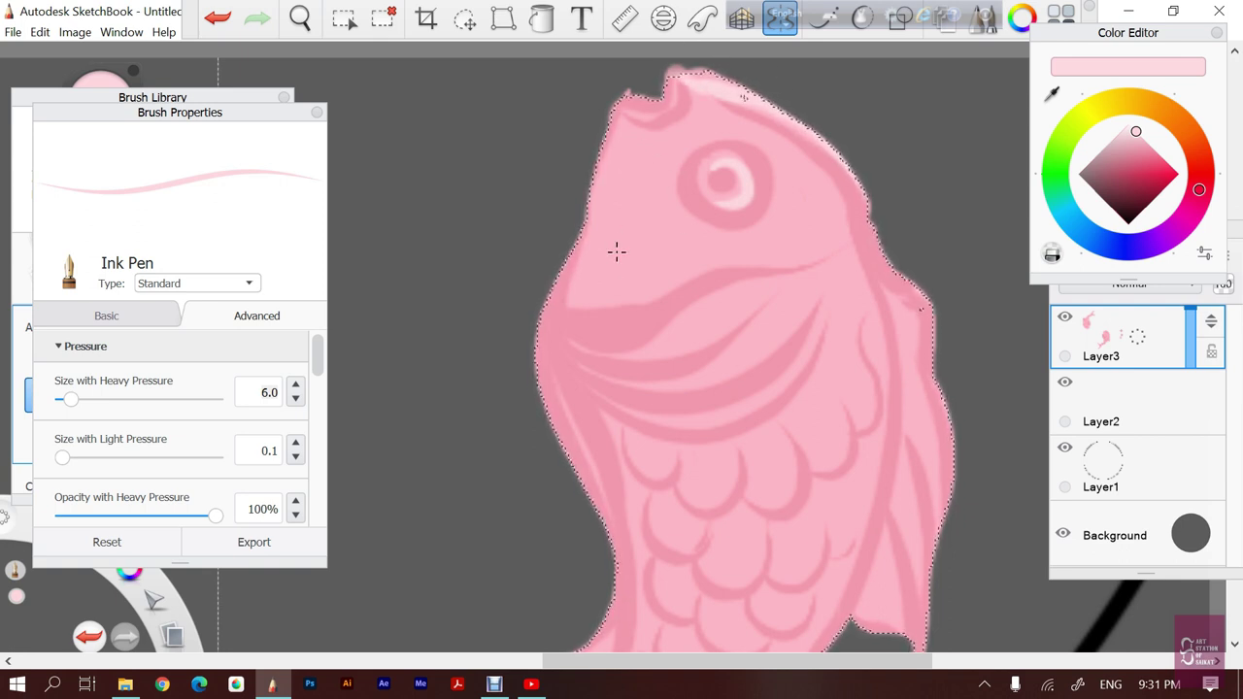
pyautogui.moveTo(588, 281); pyautogui.dragTo(737, 255)
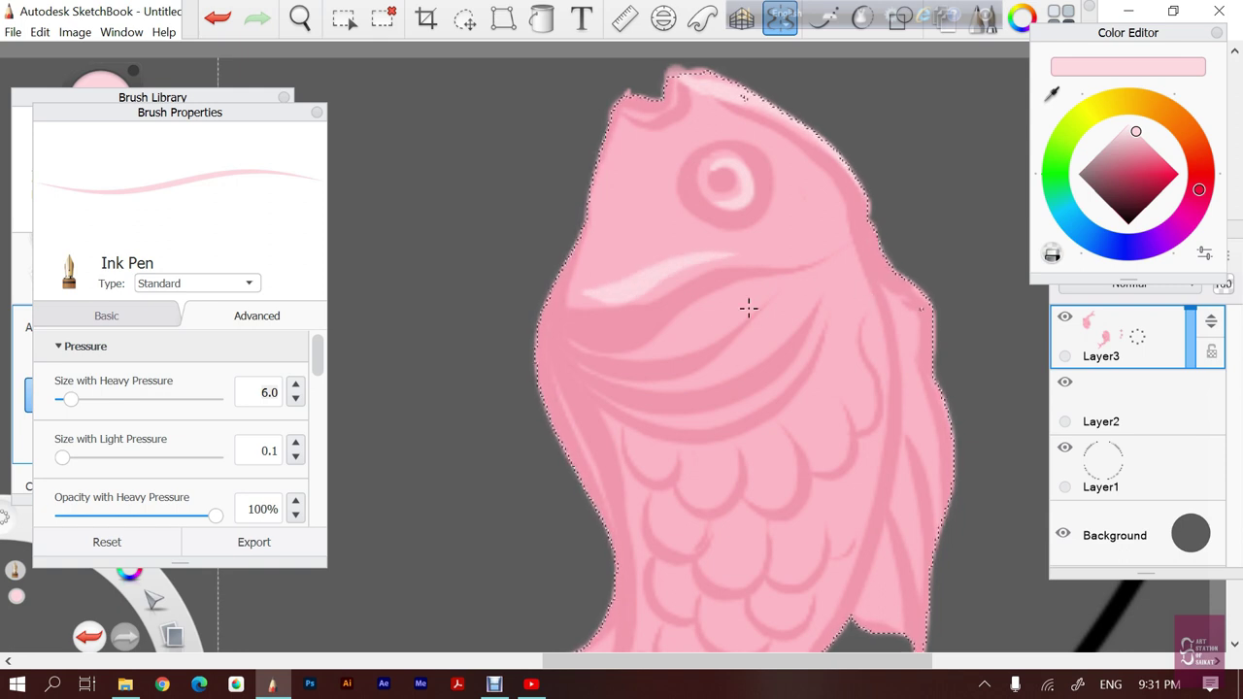
pyautogui.hotkey('ctrl', 'z')
pyautogui.moveTo(582, 292); pyautogui.dragTo(715, 254)
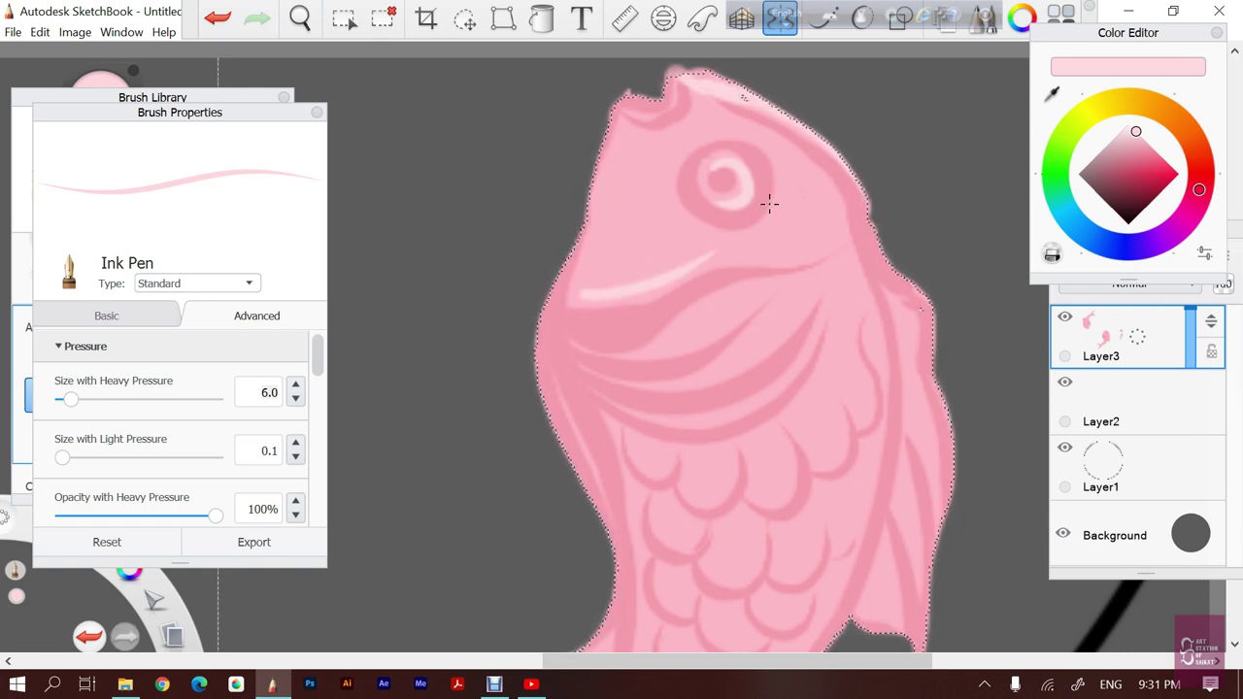
pyautogui.moveTo(583, 286); pyautogui.dragTo(670, 252)
pyautogui.moveTo(591, 277); pyautogui.dragTo(649, 248)
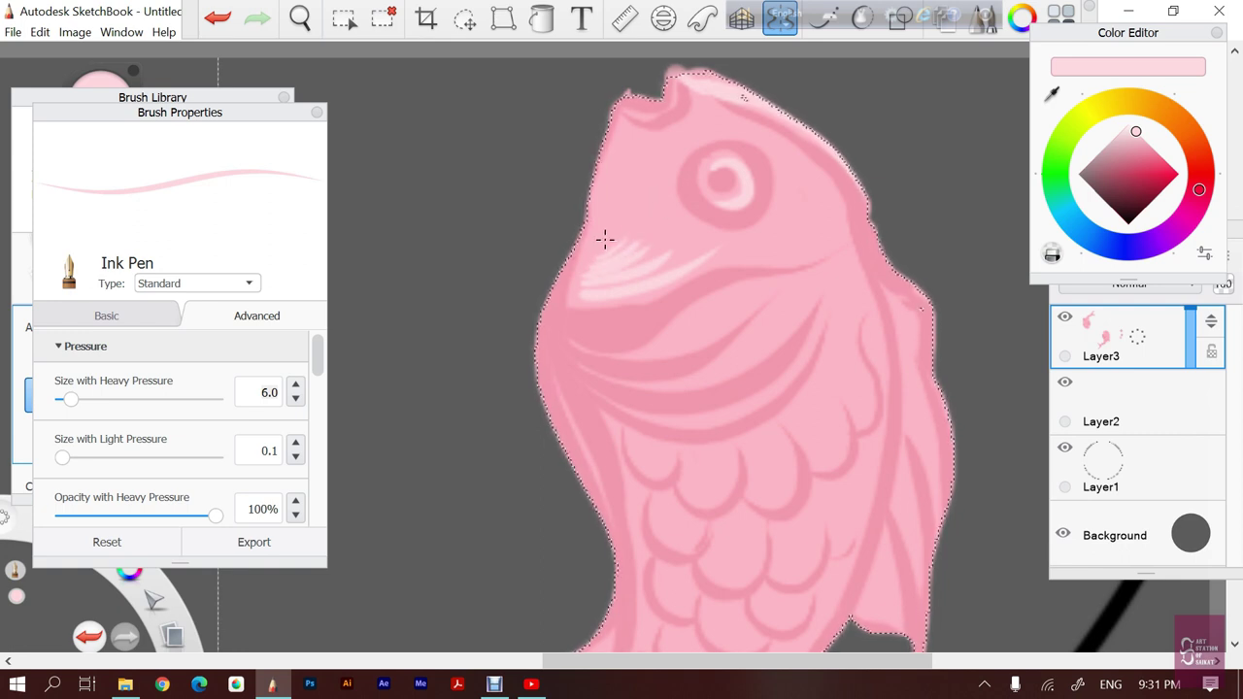
# Highlight the koi's upper back, jaw curve, right fins and two upper scales in light pink
pyautogui.moveTo(767, 137); pyautogui.dragTo(824, 233)
pyautogui.moveTo(674, 335); pyautogui.dragTo(804, 294)
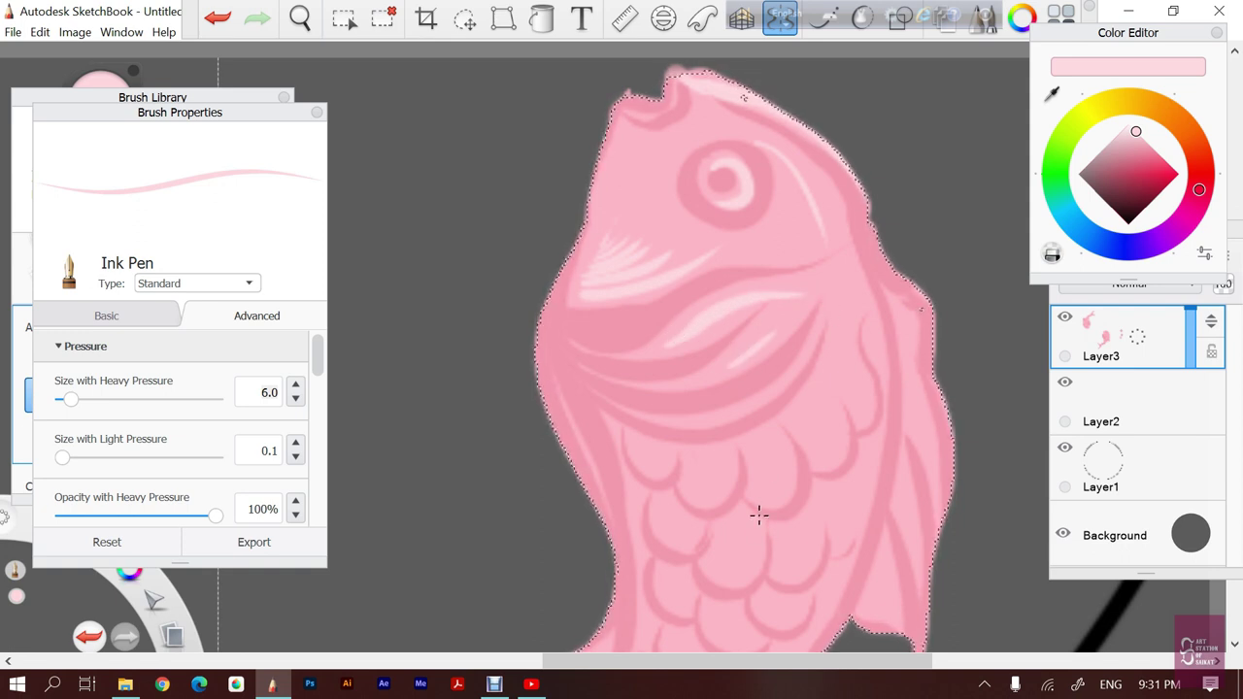
pyautogui.moveTo(930, 507); pyautogui.dragTo(919, 388)
pyautogui.moveTo(920, 559); pyautogui.dragTo(892, 464)
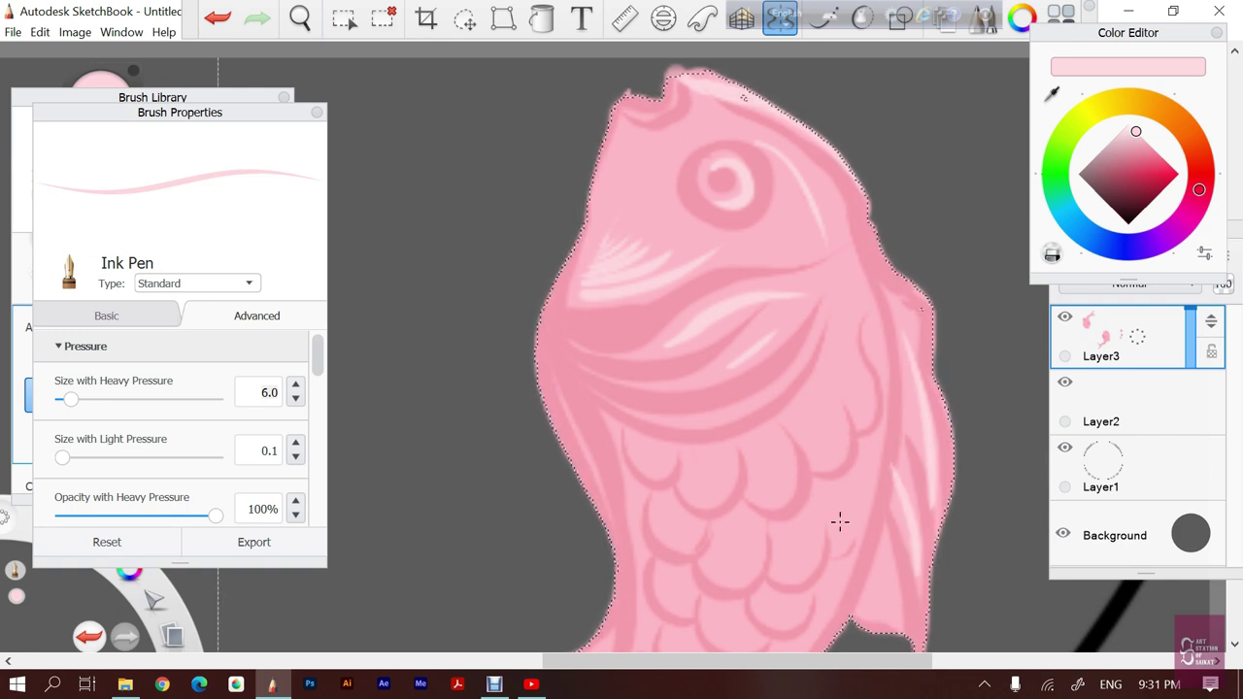
pyautogui.moveTo(903, 610); pyautogui.dragTo(872, 542)
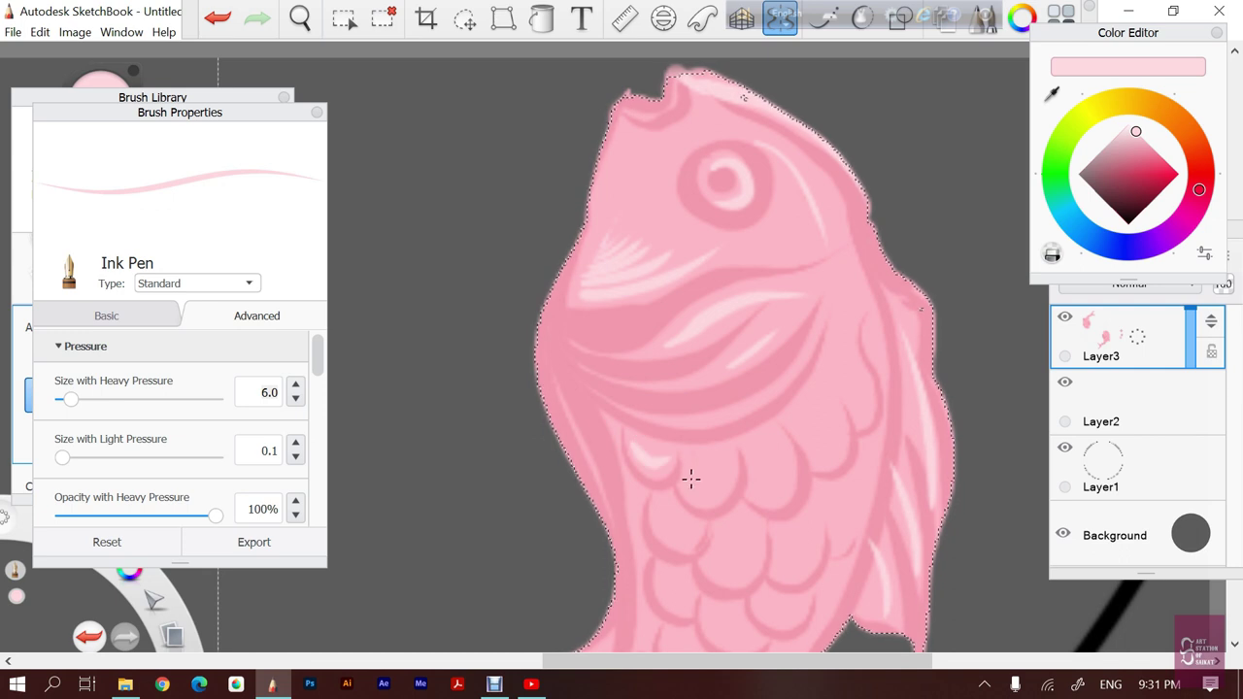
pyautogui.moveTo(693, 474); pyautogui.dragTo(743, 445)
pyautogui.moveTo(767, 487)
pyautogui.mouseDown()
pyautogui.moveTo(783, 437)
pyautogui.moveTo(838, 373)
pyautogui.mouseUp()
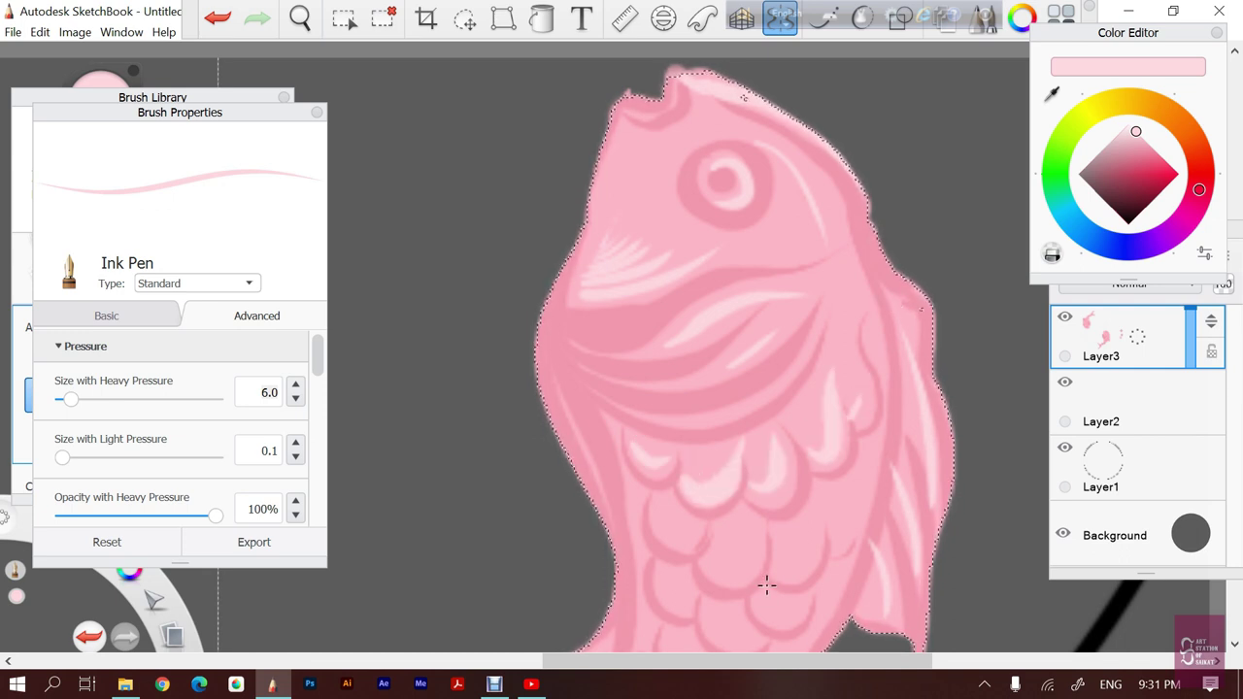
pyautogui.moveTo(766, 583); pyautogui.dragTo(673, 347)
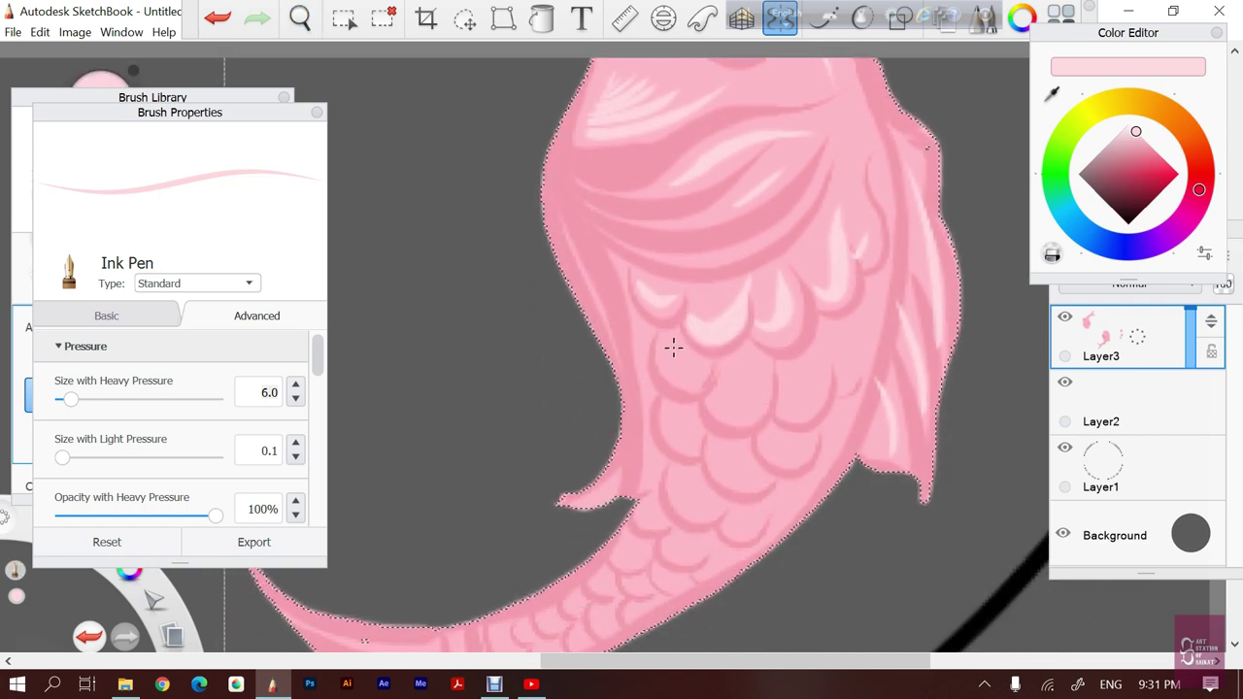
# Add light pink crescent highlights to the middle and lower body scales
pyautogui.hotkey('ctrl', 'z')
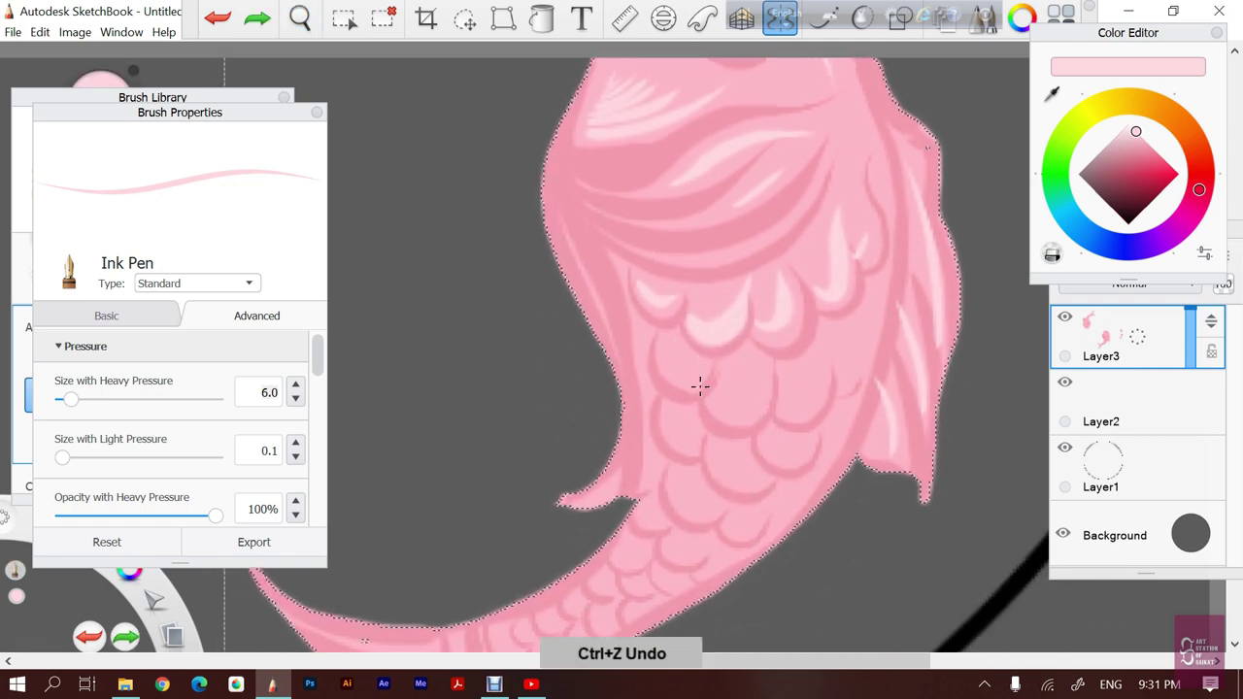
pyautogui.moveTo(676, 352); pyautogui.dragTo(741, 427)
pyautogui.moveTo(738, 367)
pyautogui.mouseDown()
pyautogui.moveTo(758, 423)
pyautogui.moveTo(805, 416)
pyautogui.mouseUp()
pyautogui.moveTo(801, 372); pyautogui.dragTo(818, 413)
pyautogui.moveTo(811, 343); pyautogui.dragTo(823, 371)
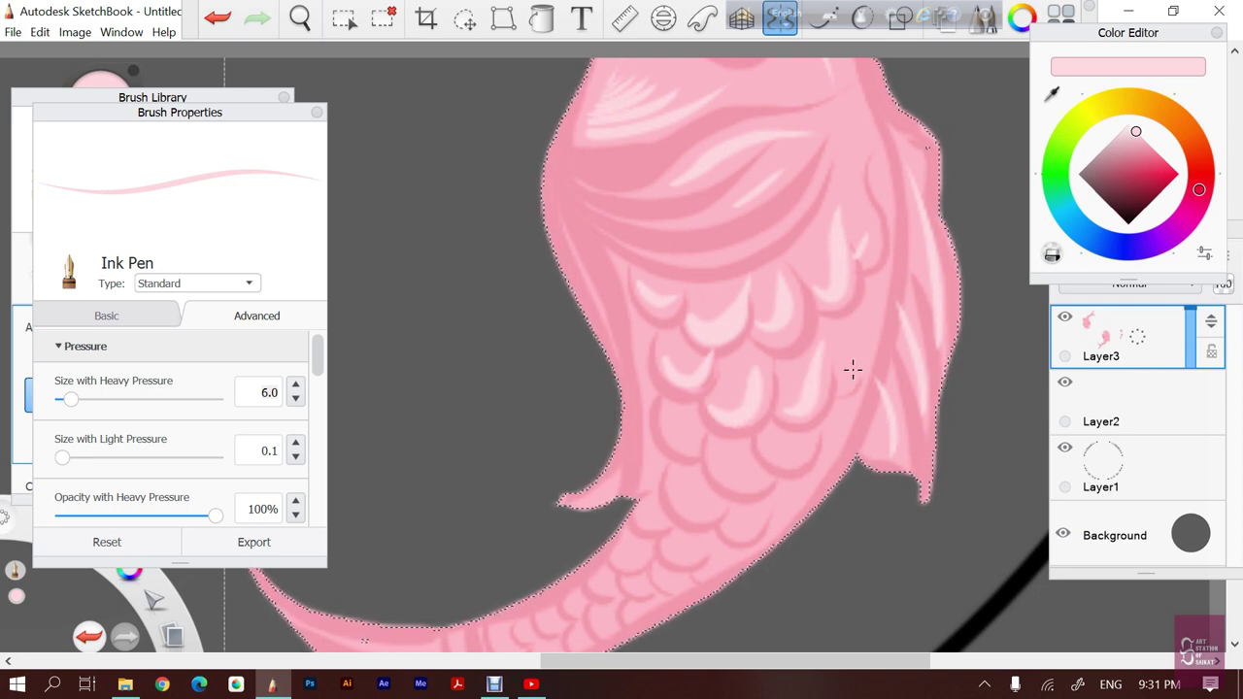
pyautogui.moveTo(683, 418)
pyautogui.mouseDown()
pyautogui.moveTo(694, 447)
pyautogui.moveTo(744, 484)
pyautogui.mouseUp()
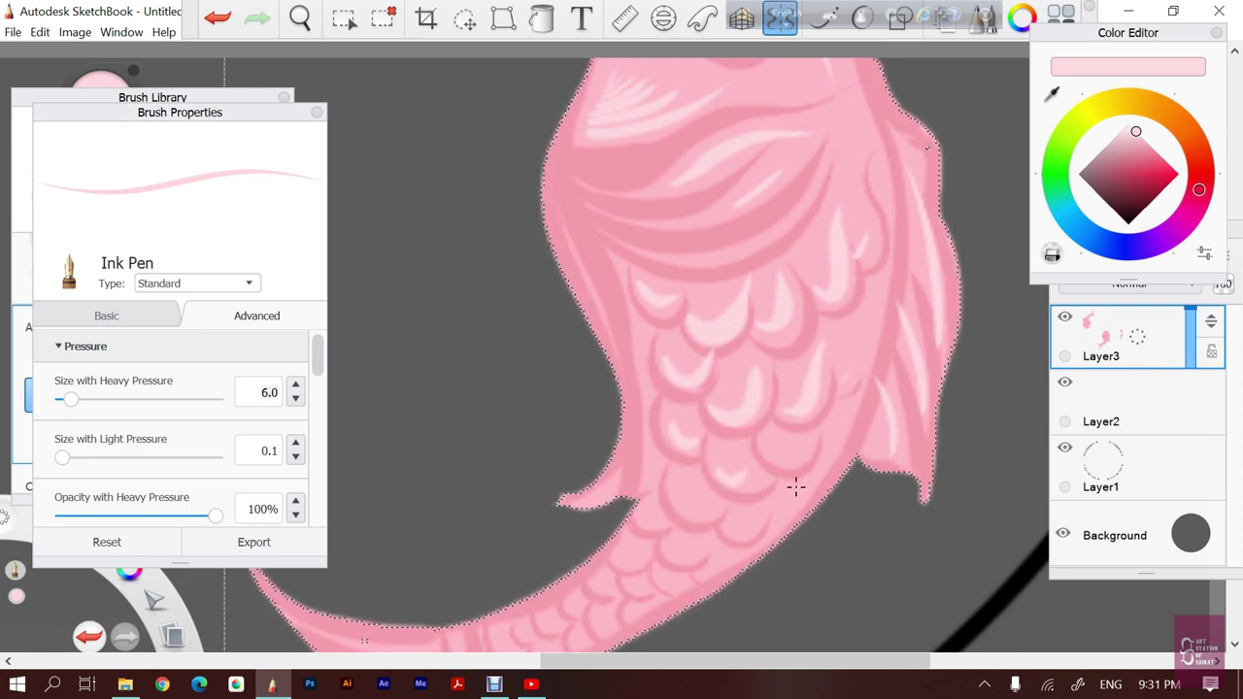
pyautogui.hotkey('ctrl', 'z')
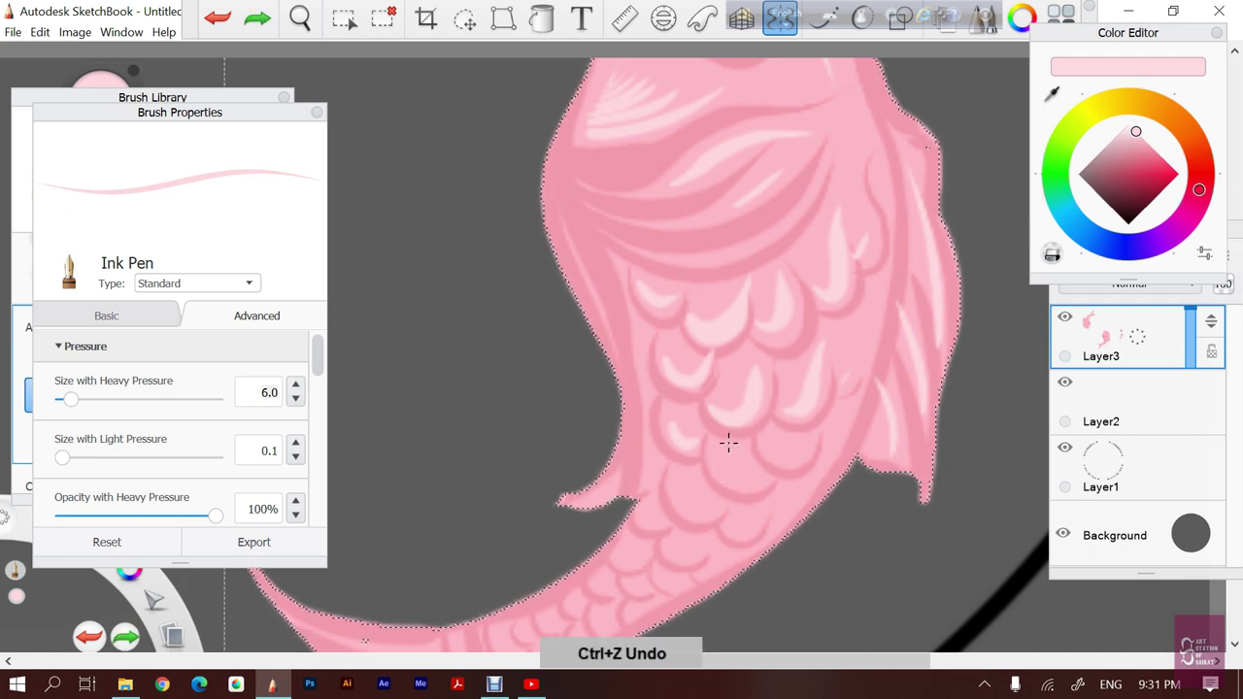
pyautogui.moveTo(690, 476)
pyautogui.mouseDown()
pyautogui.moveTo(672, 509)
pyautogui.moveTo(637, 526)
pyautogui.mouseUp()
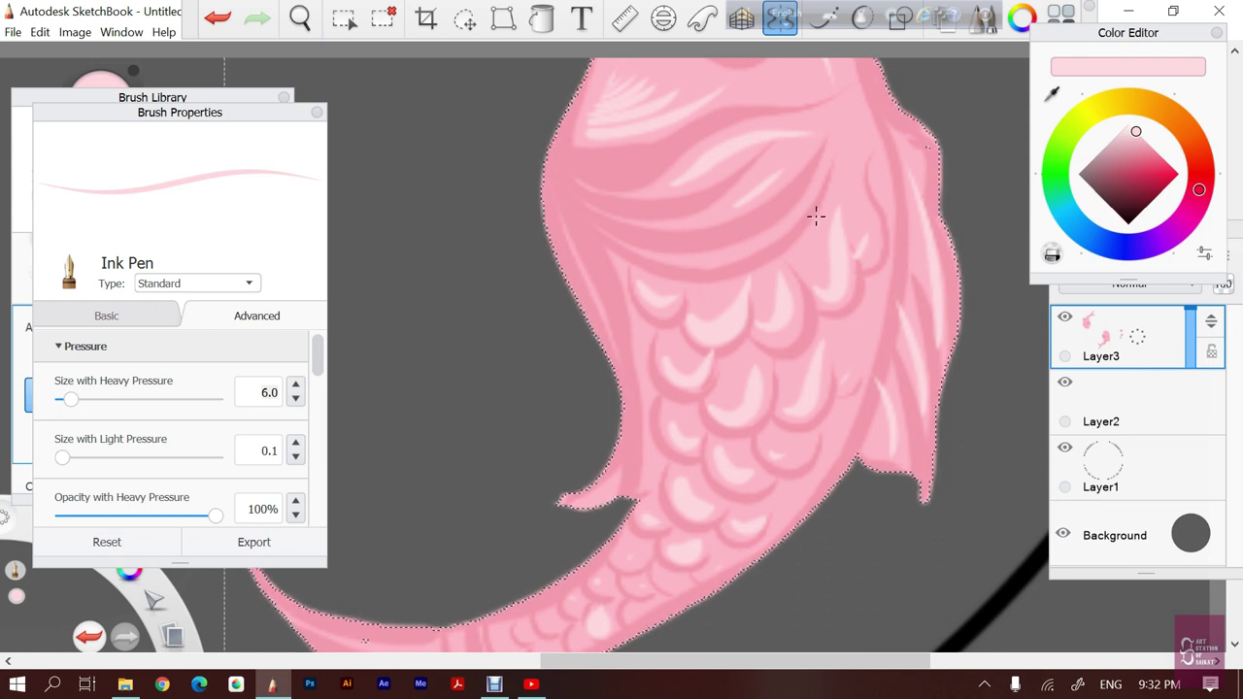
pyautogui.press('space')
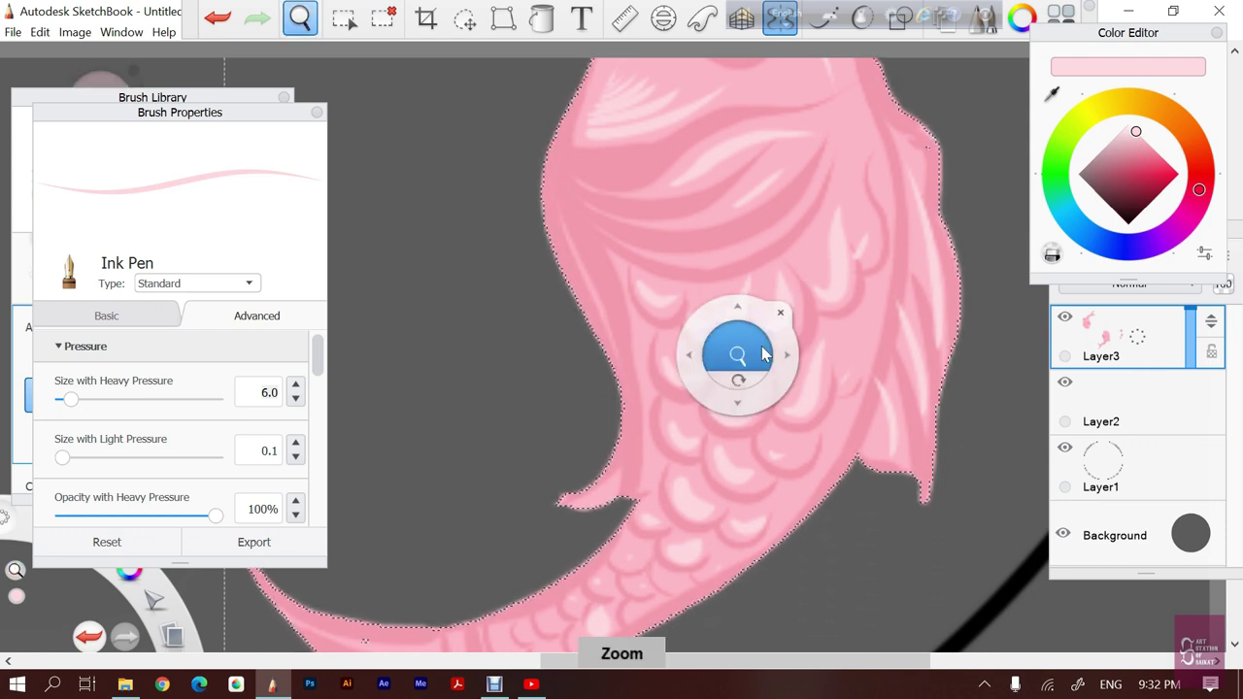
# Zoom into the koi's tail and paint two light pink bands across the tail base
pyautogui.moveTo(762, 346); pyautogui.dragTo(750, 351)
pyautogui.scroll(1, 748, 346)
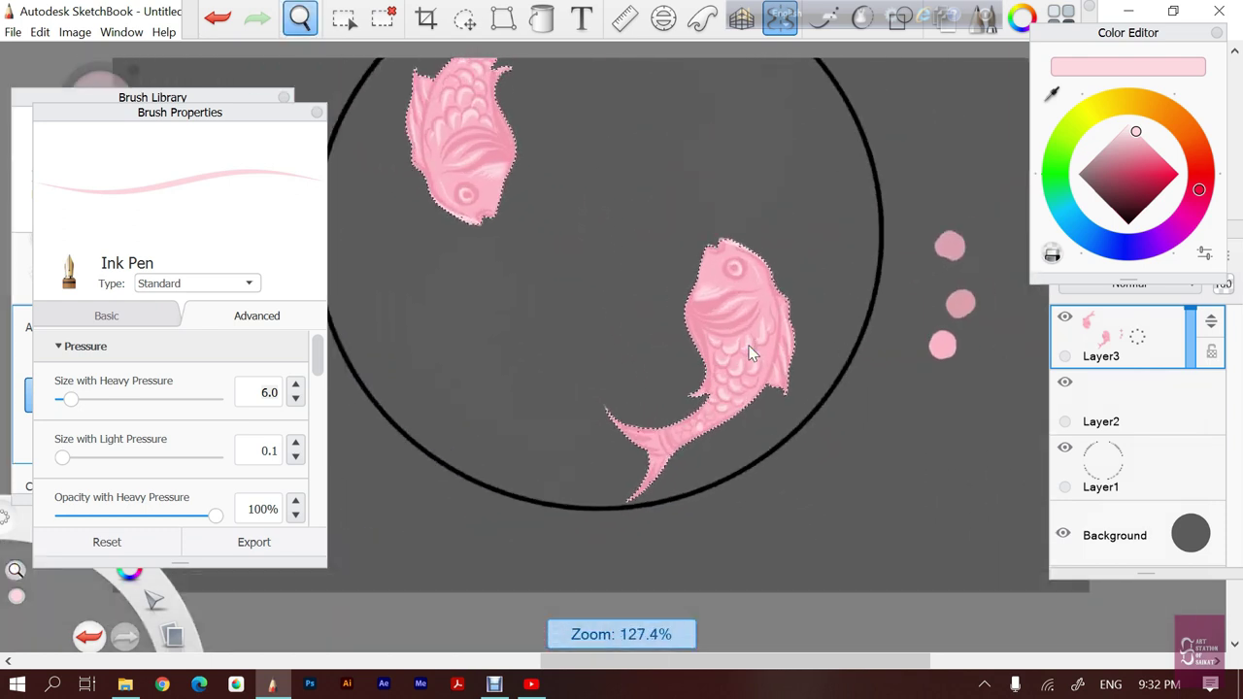
pyautogui.scroll(4, 749, 346)
pyautogui.scroll(1, 749, 346)
pyautogui.moveTo(724, 408); pyautogui.dragTo(697, 312)
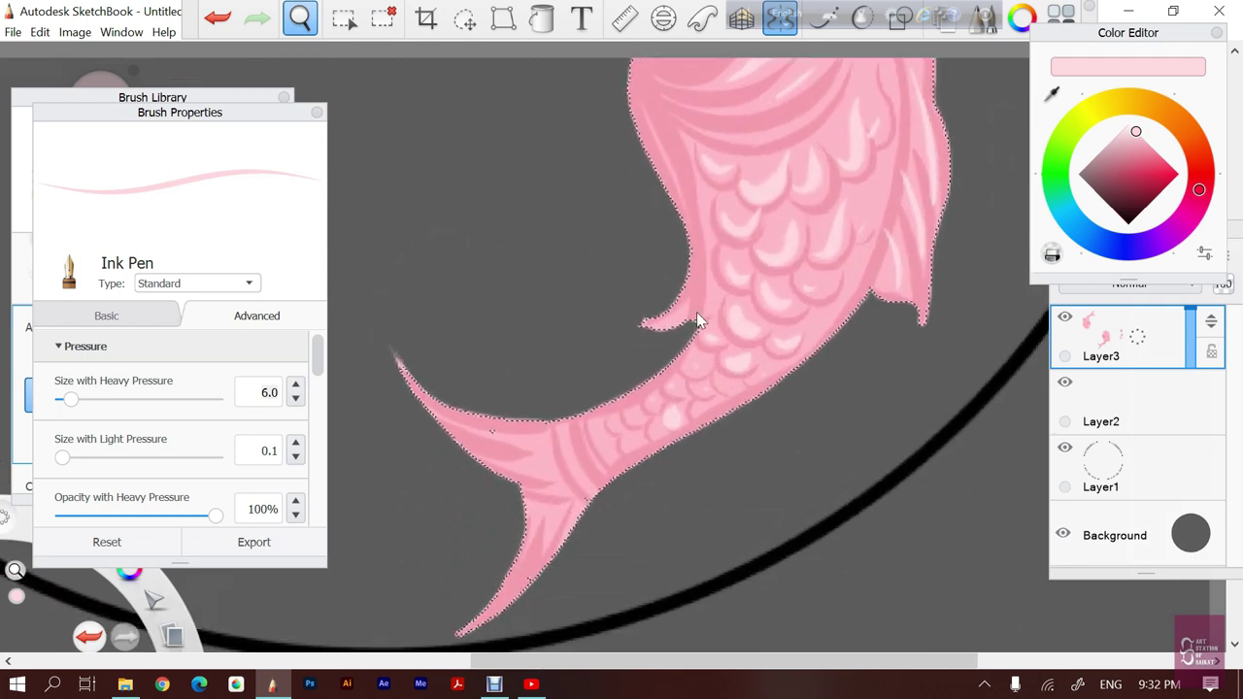
pyautogui.moveTo(560, 415); pyautogui.dragTo(591, 488)
pyautogui.moveTo(545, 415); pyautogui.dragTo(562, 491)
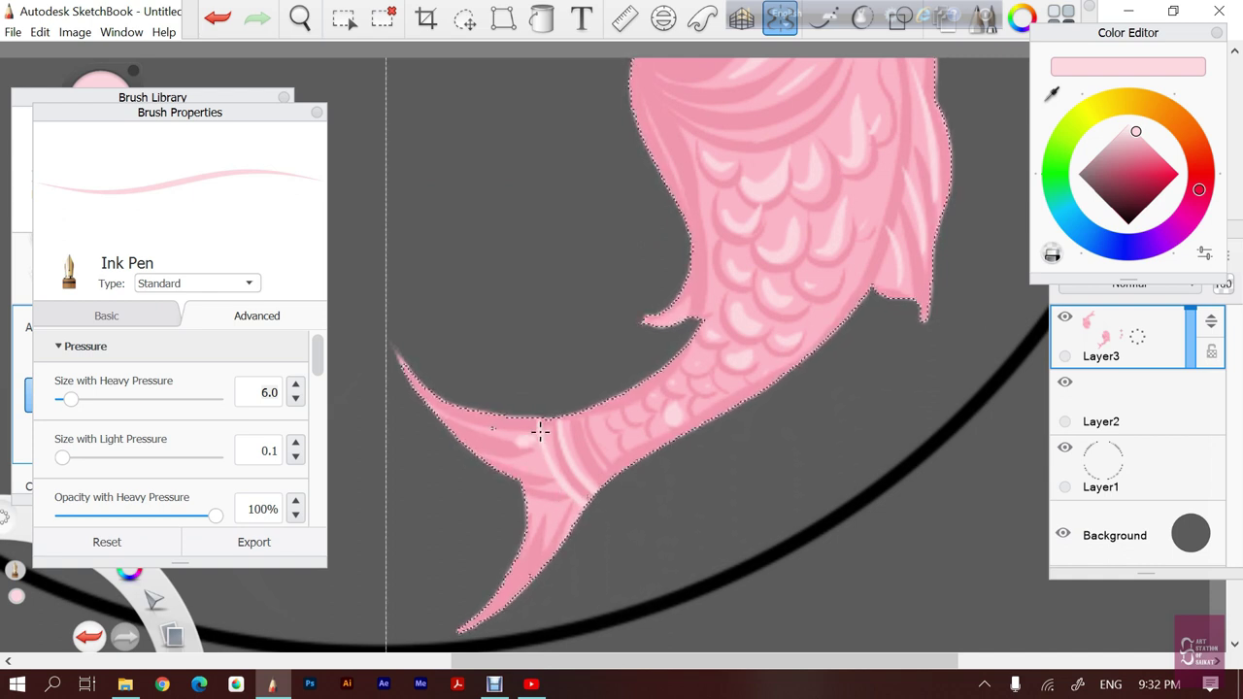
# Highlight the upper and lower tail lobes and body, then zoom out to the full circle
pyautogui.moveTo(466, 431)
pyautogui.mouseDown()
pyautogui.moveTo(537, 455)
pyautogui.moveTo(530, 510)
pyautogui.moveTo(491, 579)
pyautogui.mouseUp()
pyautogui.moveTo(569, 504); pyautogui.dragTo(534, 558)
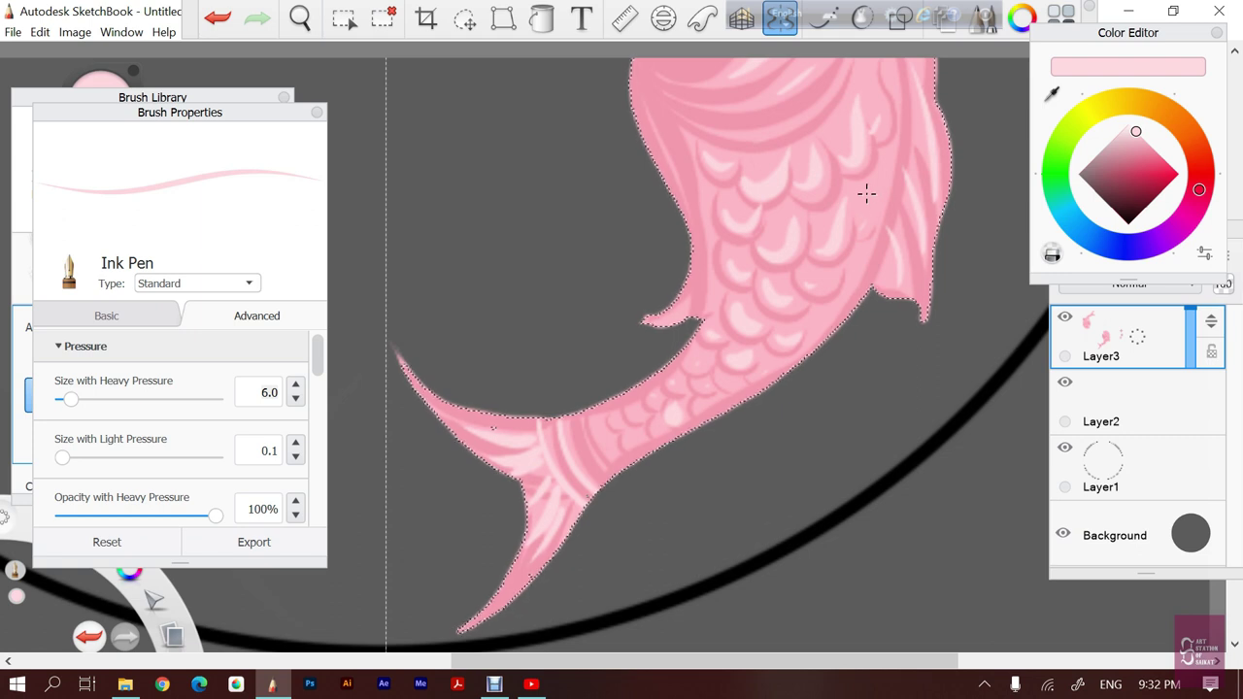
pyautogui.moveTo(867, 224); pyautogui.dragTo(880, 169)
pyautogui.press('space')
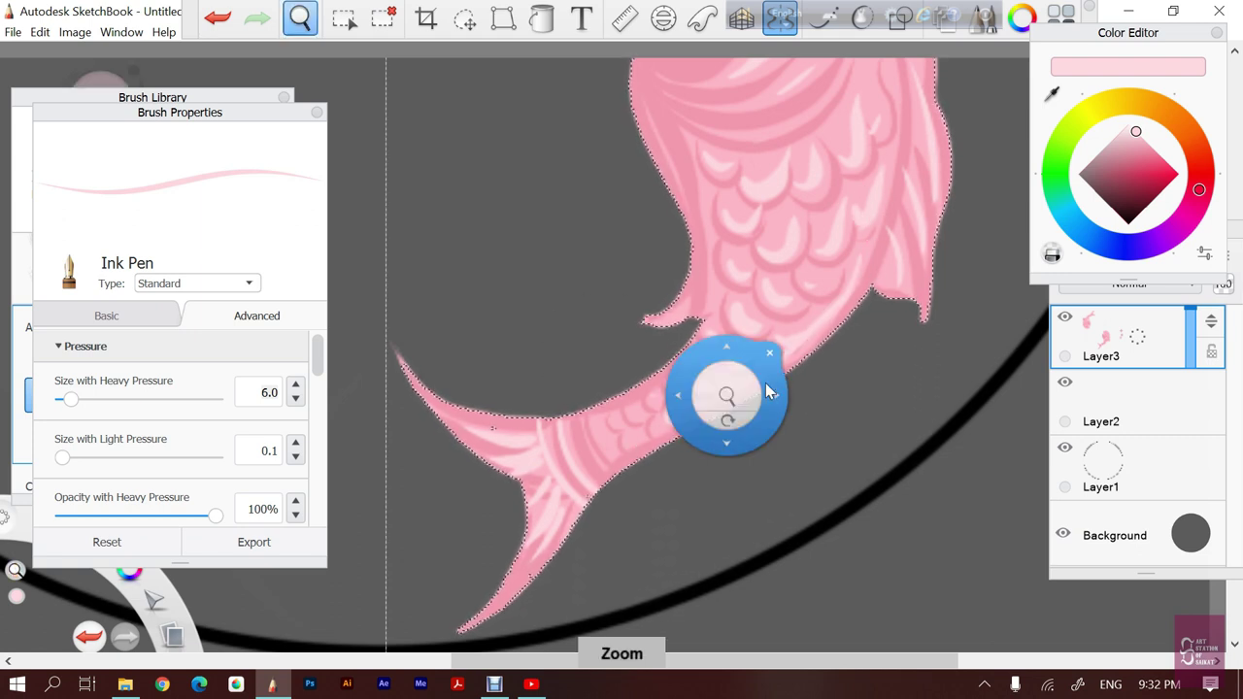
pyautogui.moveTo(744, 393)
pyautogui.mouseDown()
pyautogui.moveTo(597, 337)
pyautogui.moveTo(602, 481)
pyautogui.mouseUp()
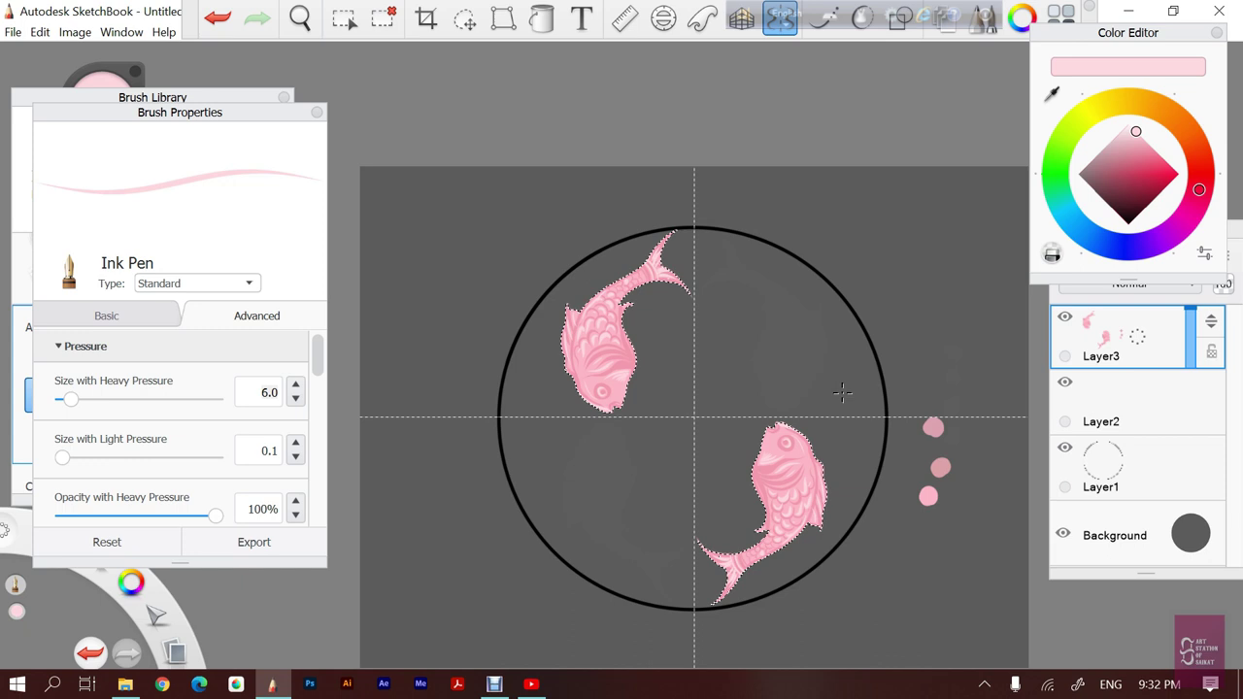
# Reorder the layers so the circle-outline Layer1 sits above Layer2, just beneath Layer3
pyautogui.click(1117, 408)
pyautogui.click(1117, 471)
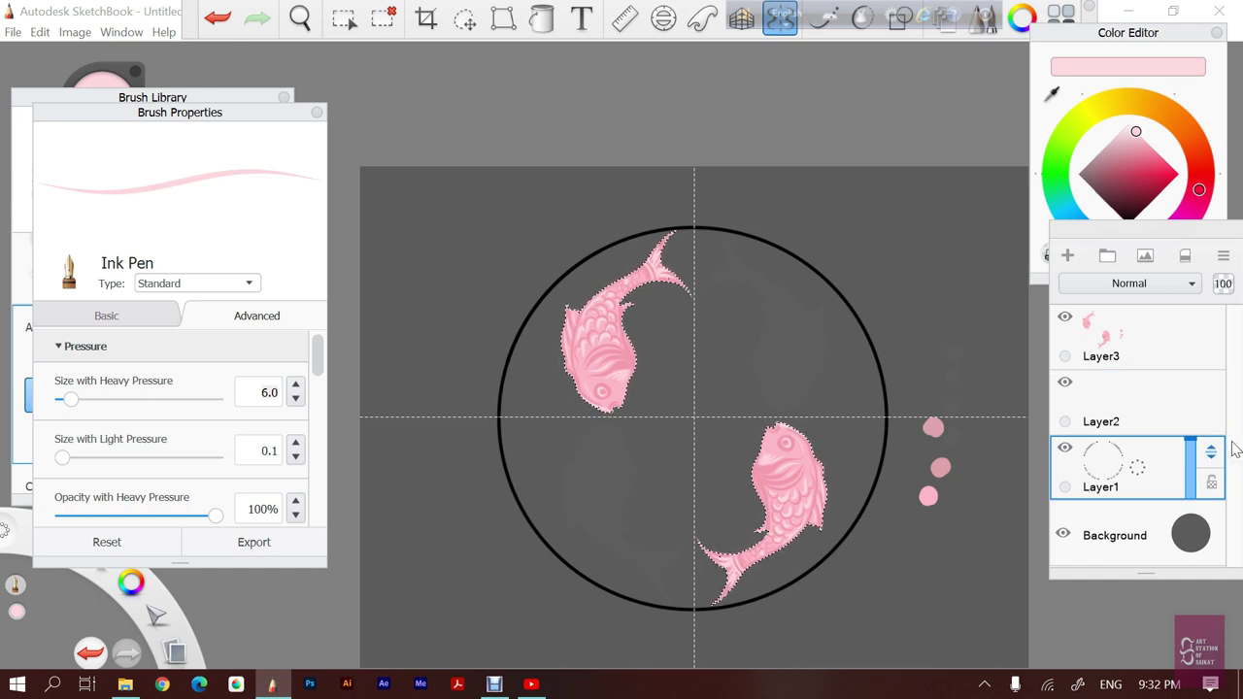
pyautogui.moveTo(1211, 453)
pyautogui.mouseDown()
pyautogui.moveTo(1214, 431)
pyautogui.moveTo(1156, 447)
pyautogui.mouseUp()
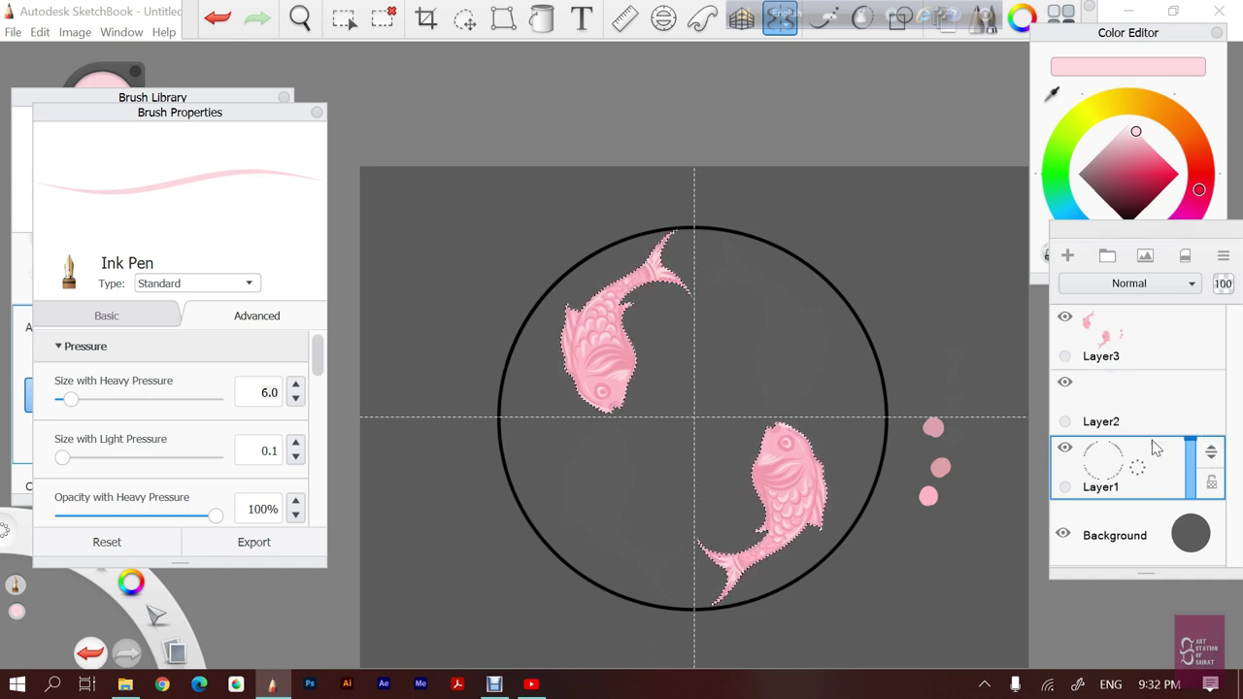
pyautogui.click(1219, 406)
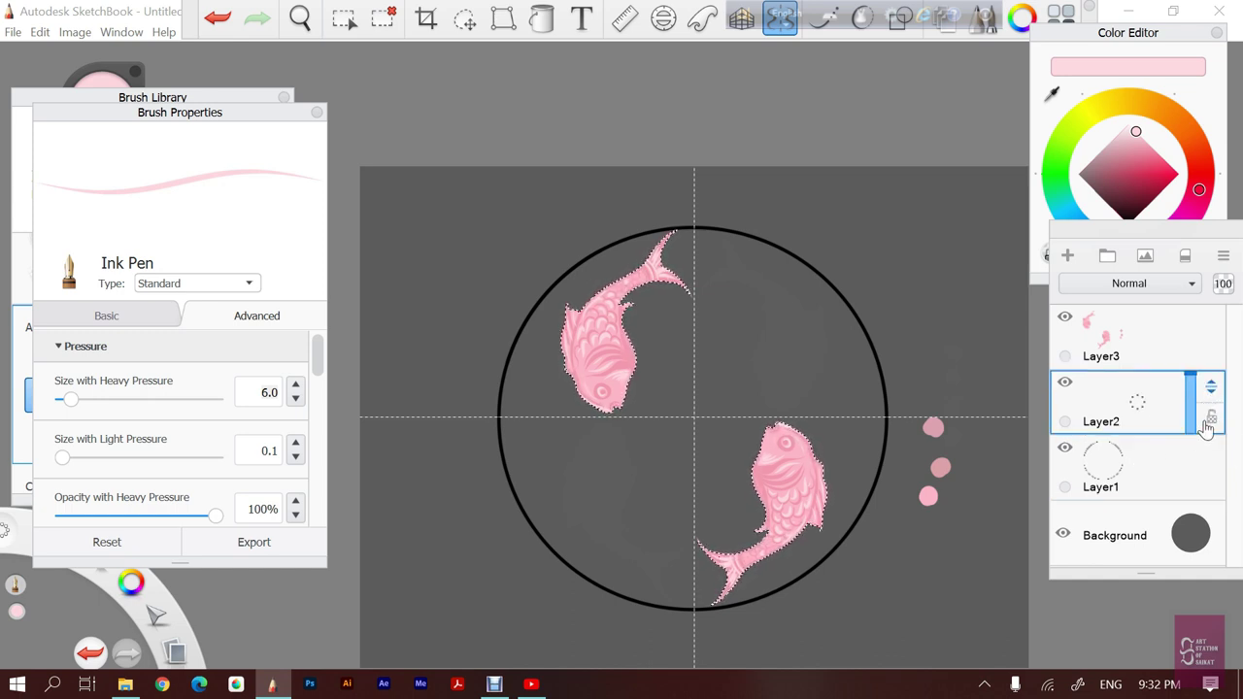
pyautogui.moveTo(1211, 389); pyautogui.dragTo(1193, 445)
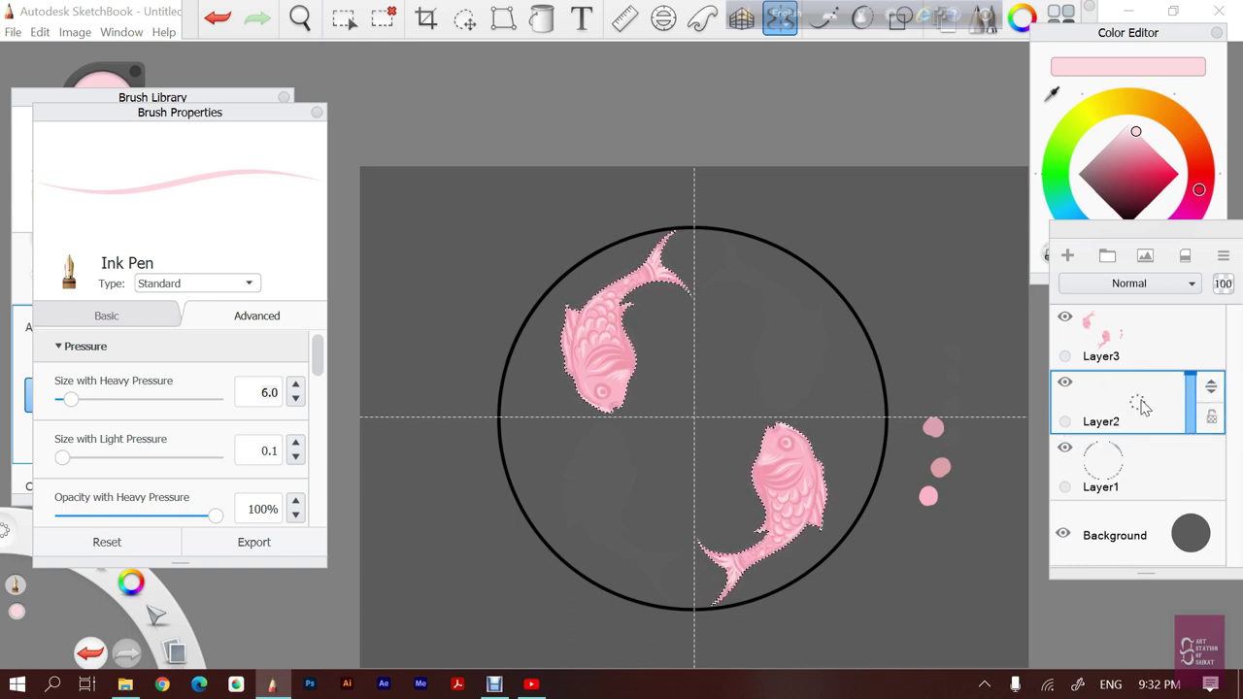
pyautogui.click(1143, 411)
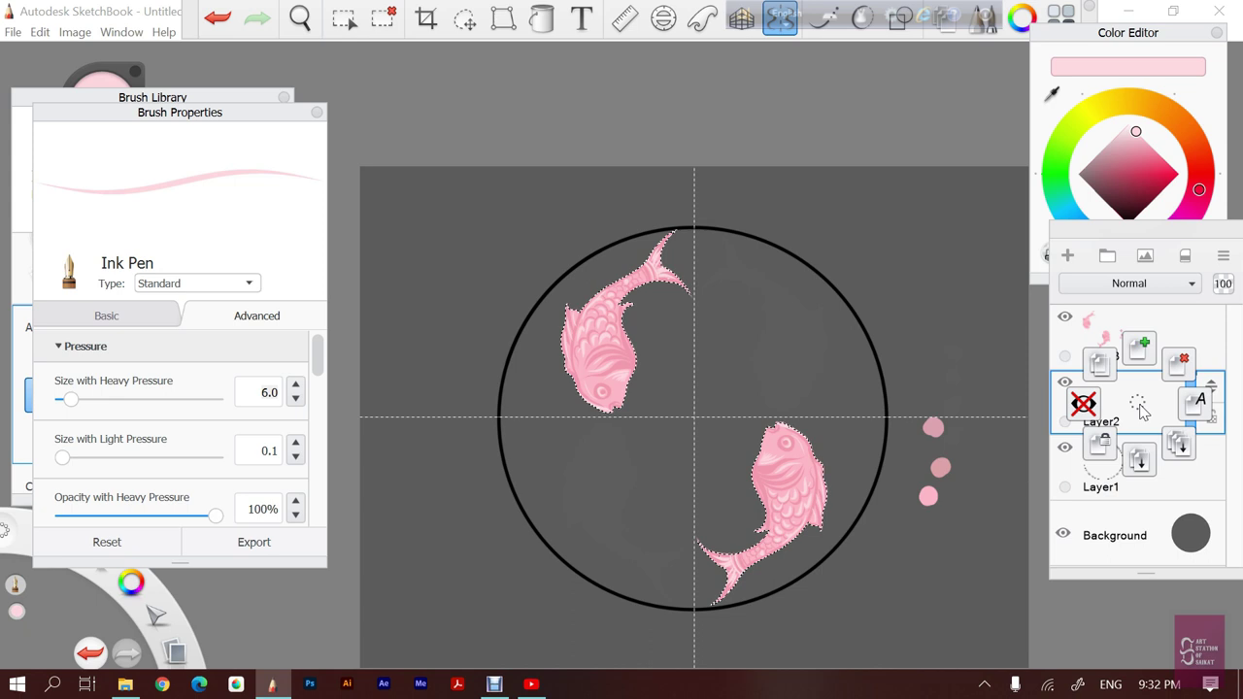
pyautogui.click(1142, 411)
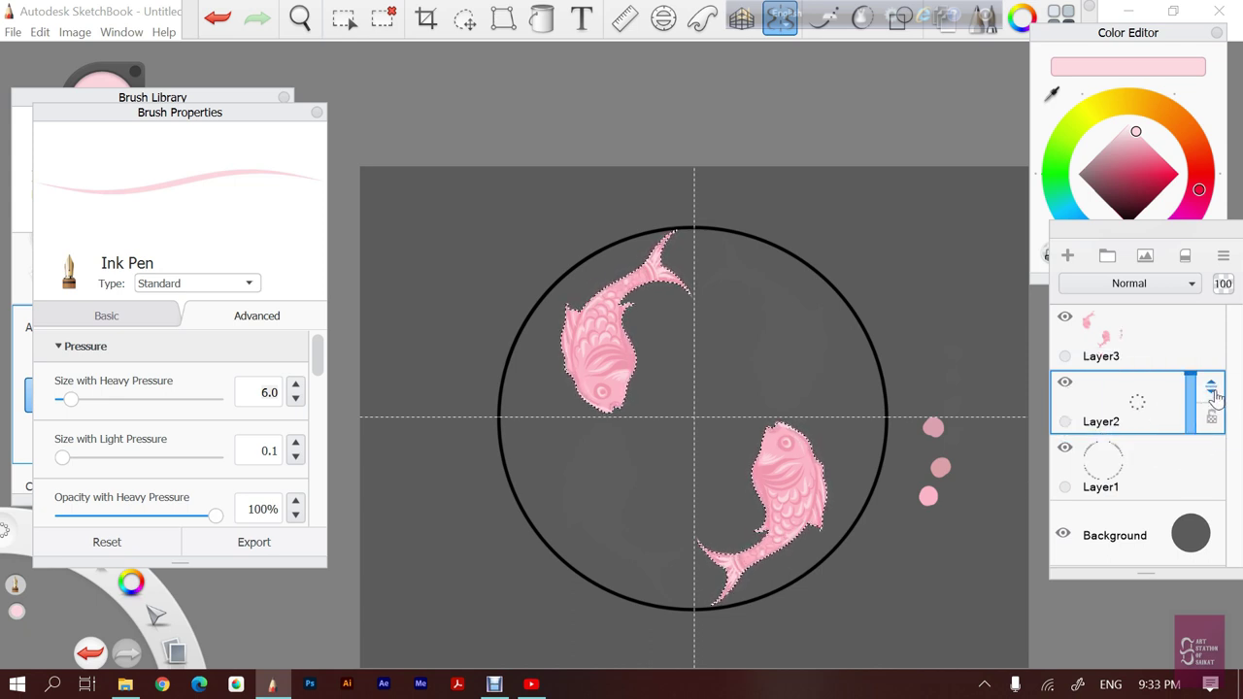
pyautogui.click(1193, 467)
pyautogui.click(1205, 402)
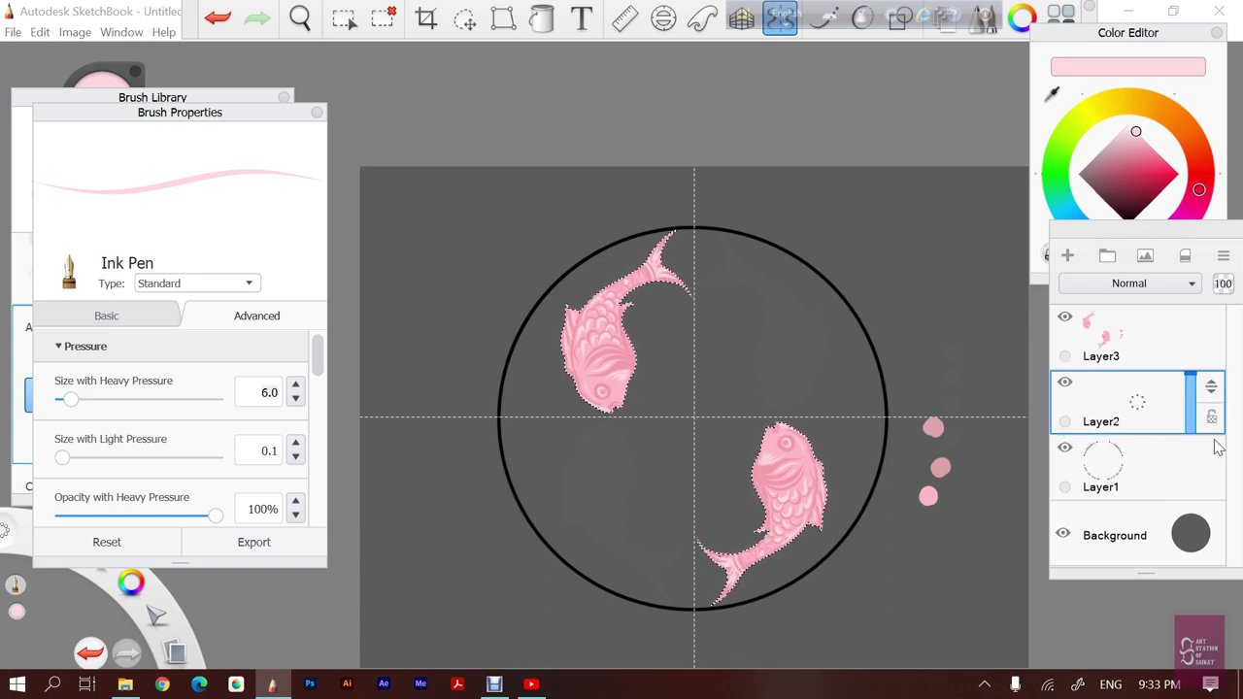
pyautogui.click(1201, 472)
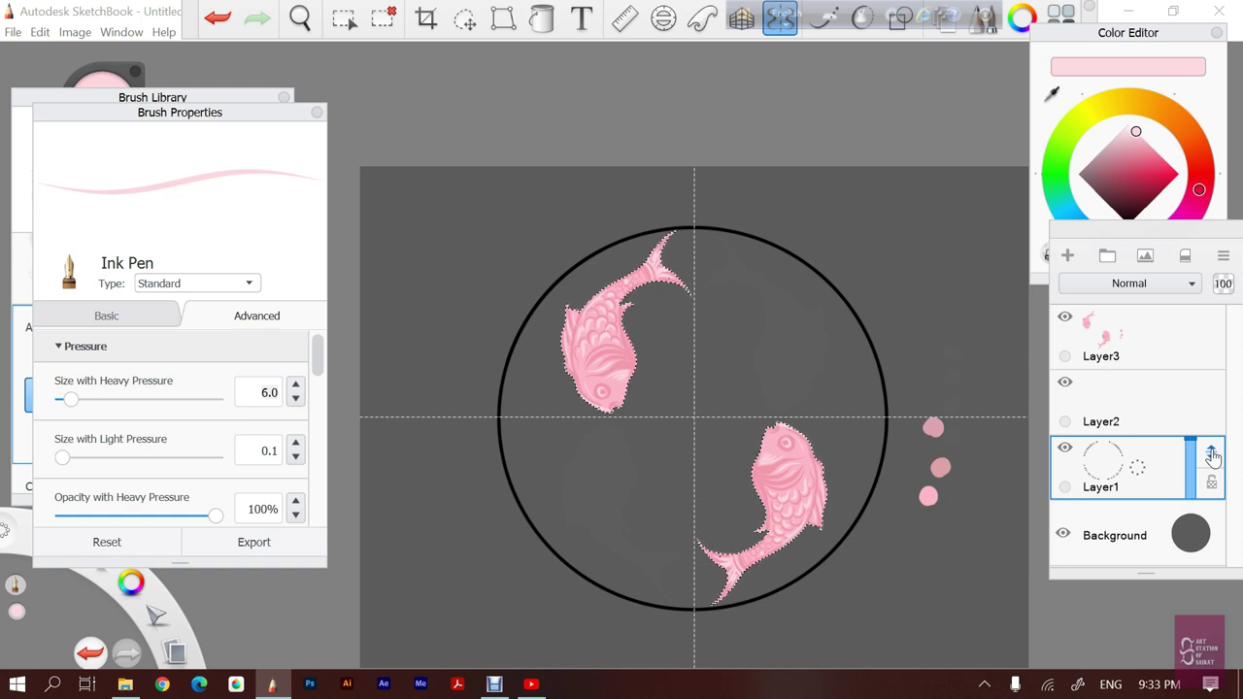
pyautogui.moveTo(1214, 446)
pyautogui.mouseDown()
pyautogui.moveTo(1218, 373)
pyautogui.moveTo(1214, 386)
pyautogui.mouseUp()
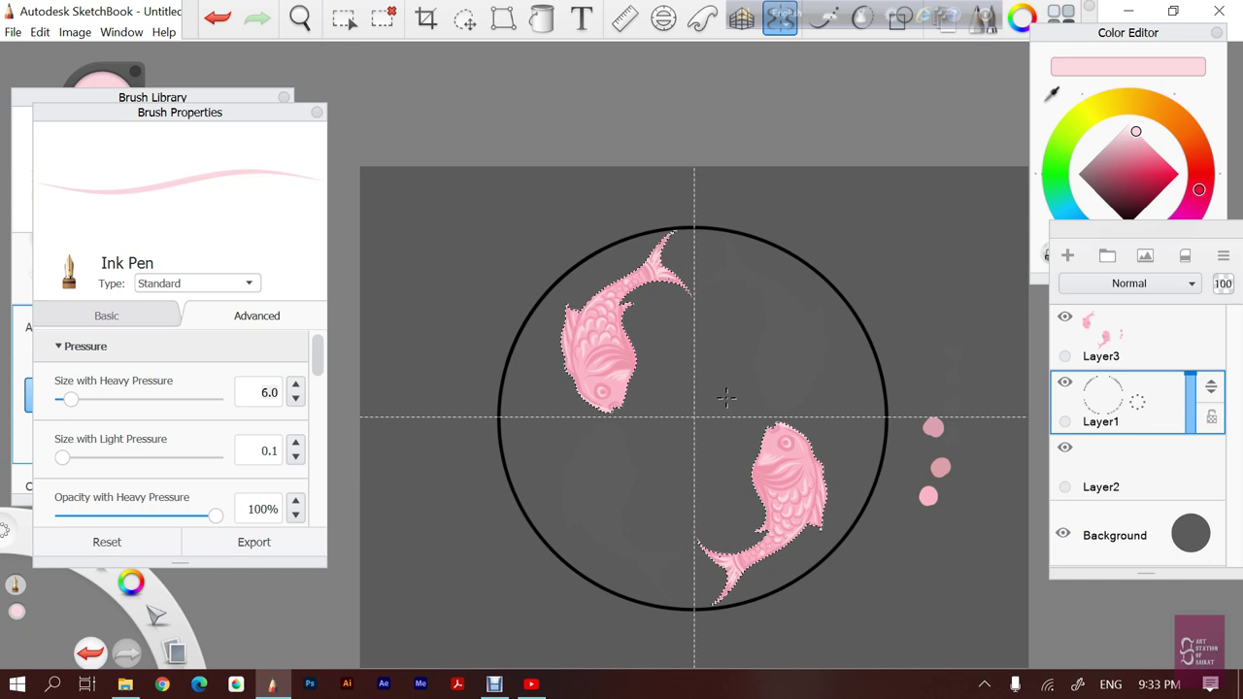
# Set the Ink Pen colour to saturated cyan on Layer2 and undo a stray stroke
pyautogui.click(1064, 209)
pyautogui.click(1140, 175)
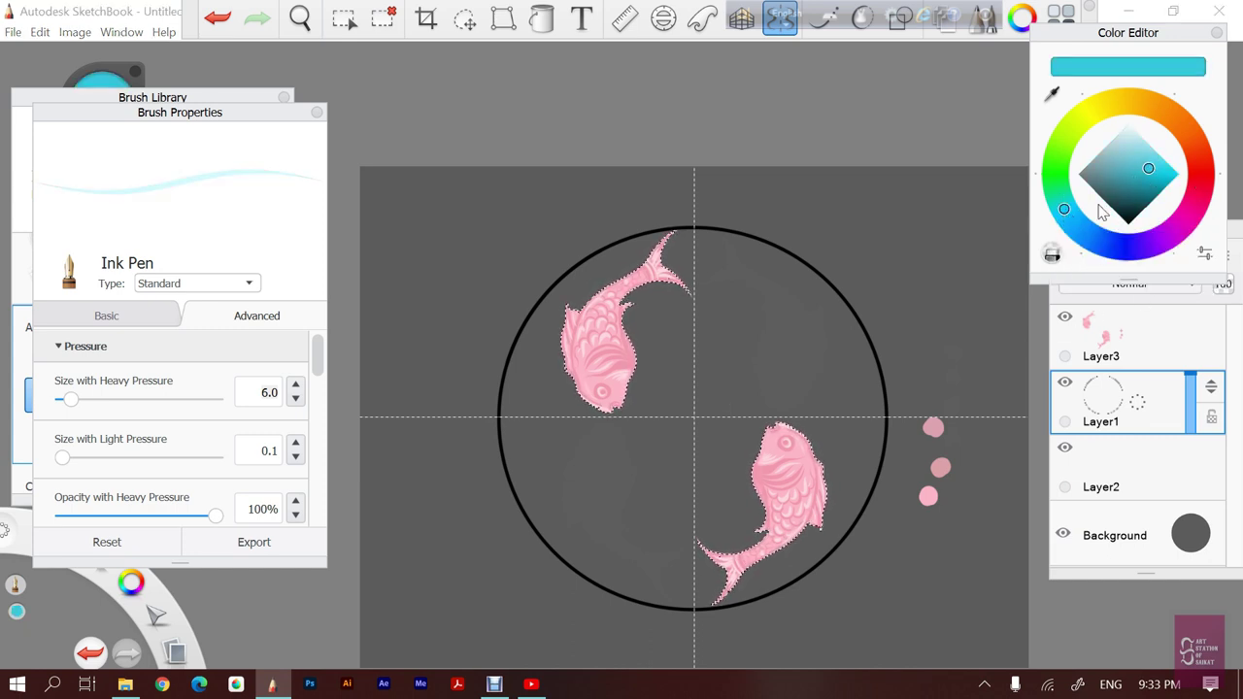
pyautogui.click(1067, 215)
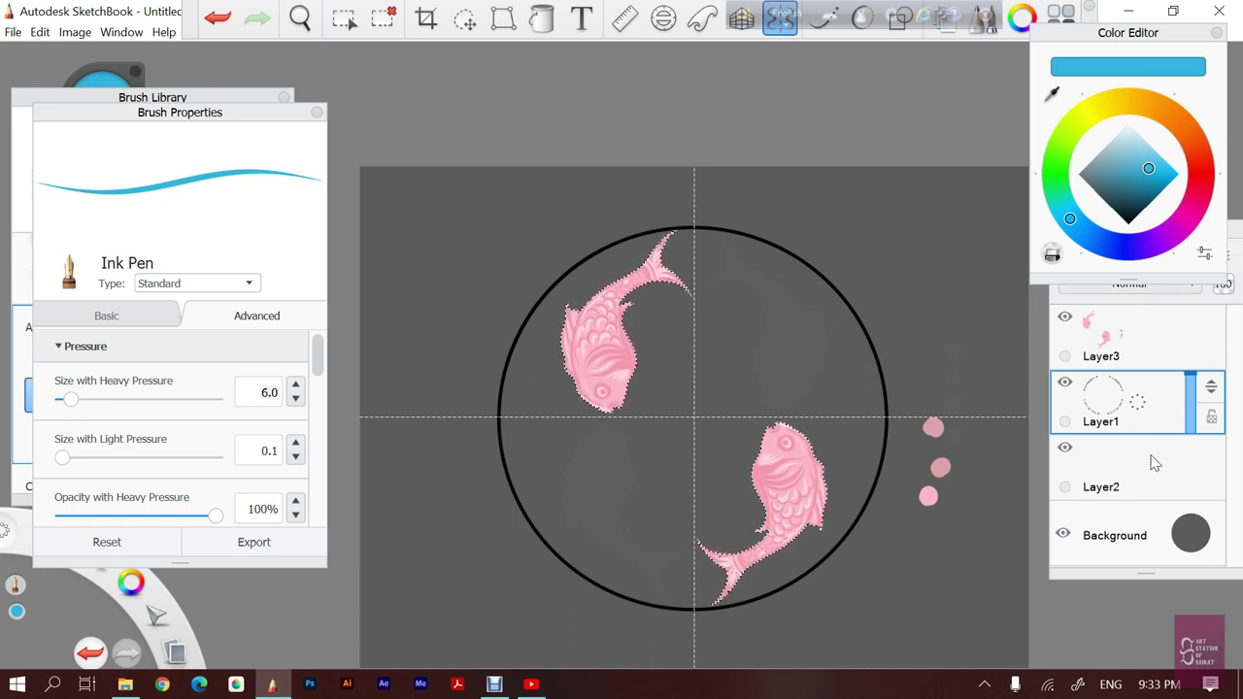
pyautogui.click(1138, 471)
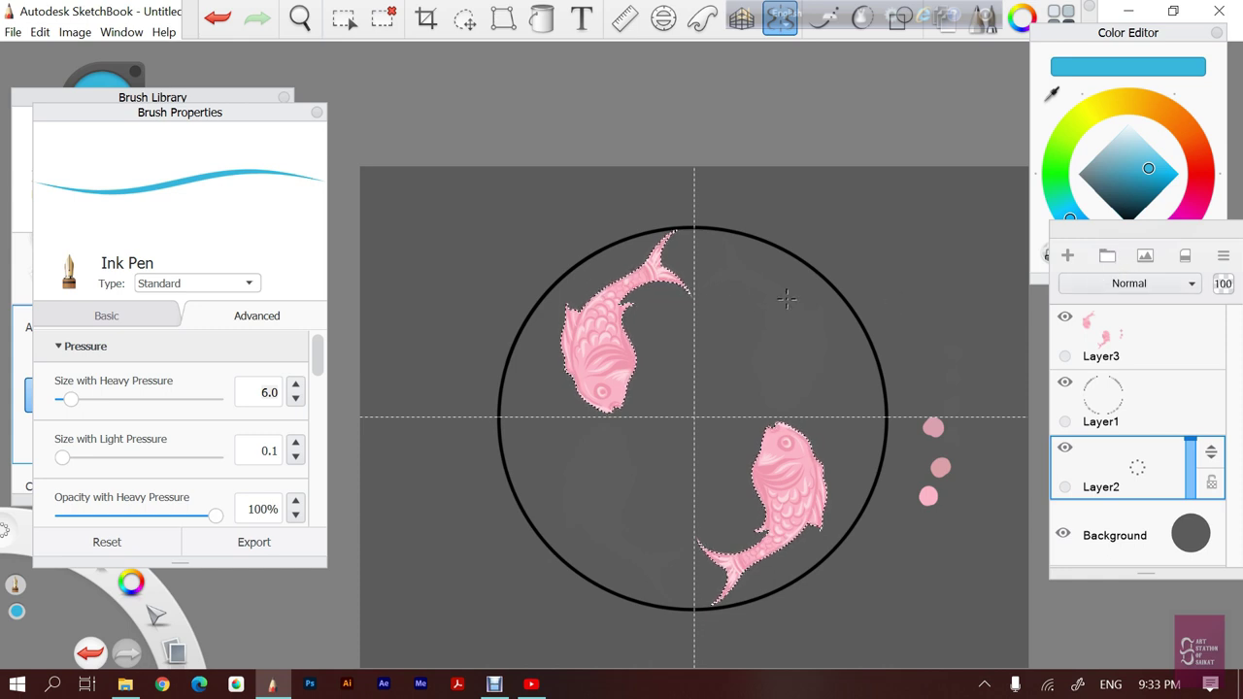
pyautogui.press('e')
pyautogui.press('e')
pyautogui.hotkey('ctrl', 'z')
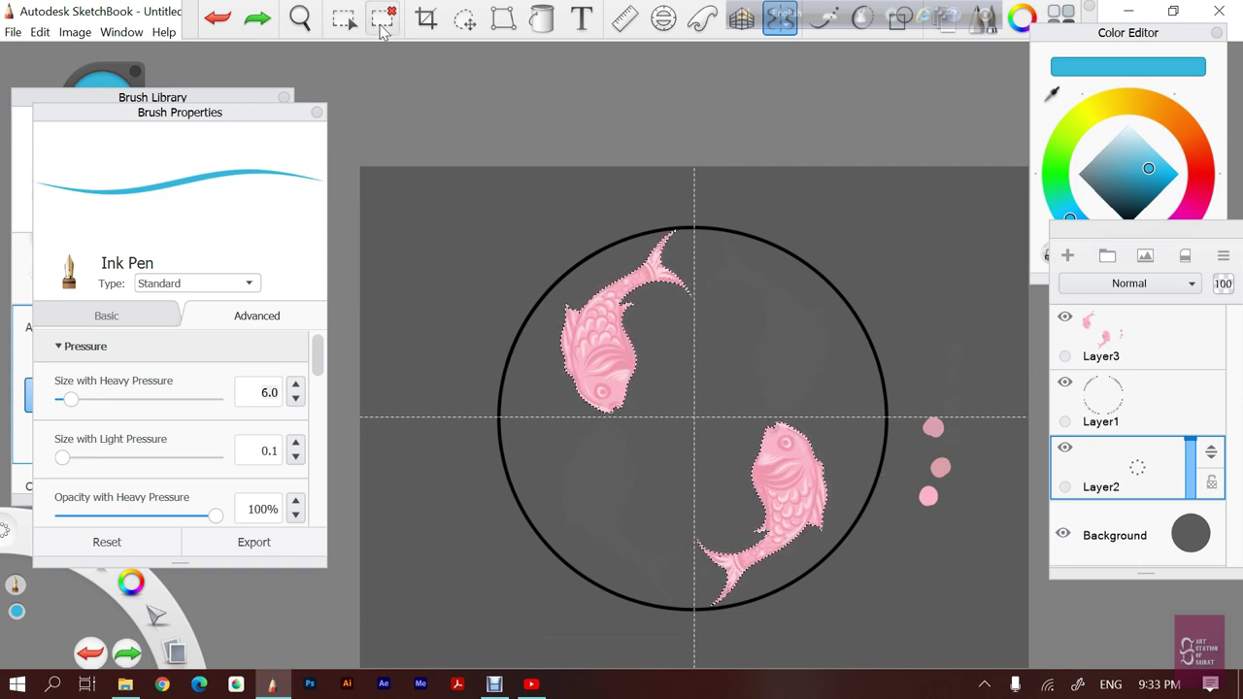
# Deselect the fish, paint mirrored cyan loops inside the circle, and raise pen sizes to 11.7 and 8.5
pyautogui.click(382, 29)
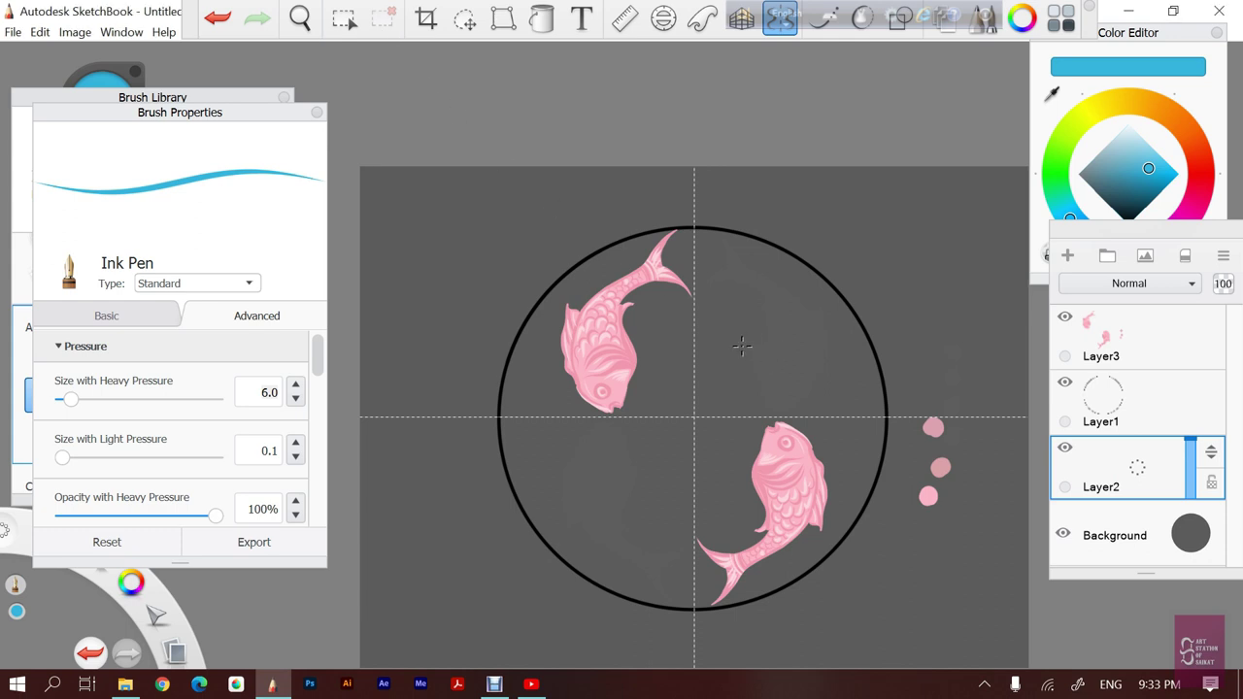
pyautogui.moveTo(749, 322); pyautogui.dragTo(768, 418)
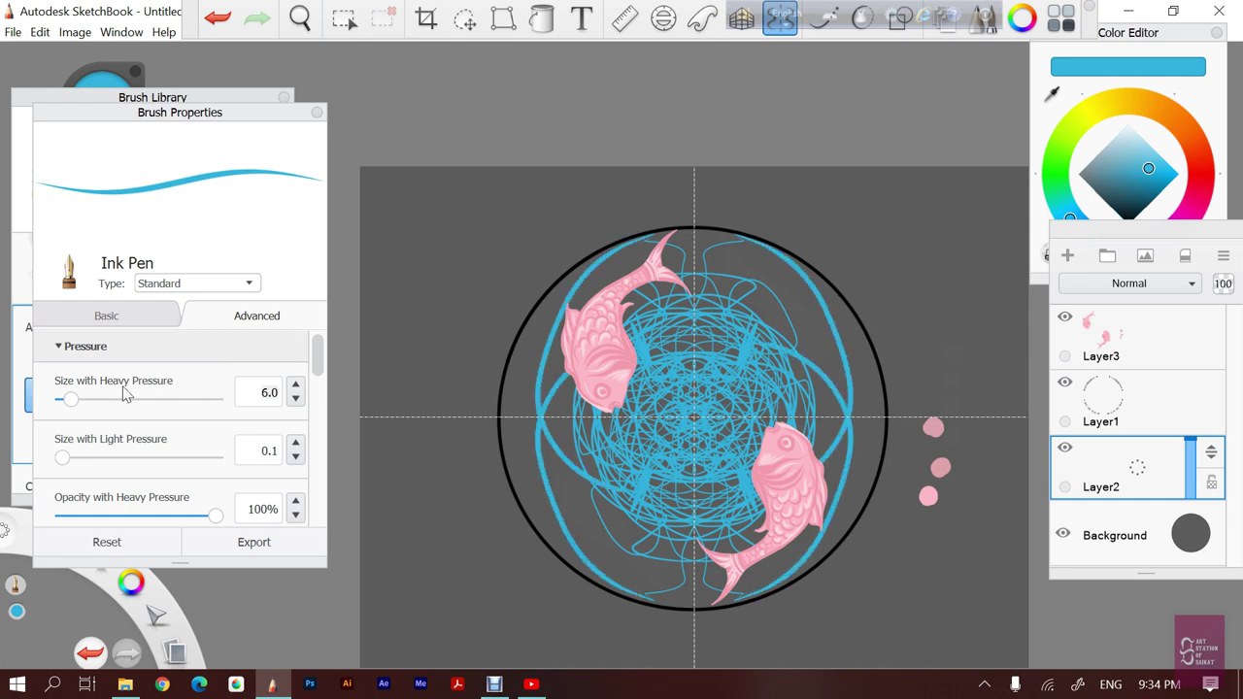
pyautogui.moveTo(72, 399); pyautogui.dragTo(81, 399)
pyautogui.moveTo(62, 457); pyautogui.dragTo(78, 458)
pyautogui.moveTo(80, 399); pyautogui.dragTo(75, 399)
# Set pen sizes to 13.7 heavy and 13.0 light, then paint mirrored cyan fills across the circle
pyautogui.moveTo(82, 462); pyautogui.dragTo(84, 458)
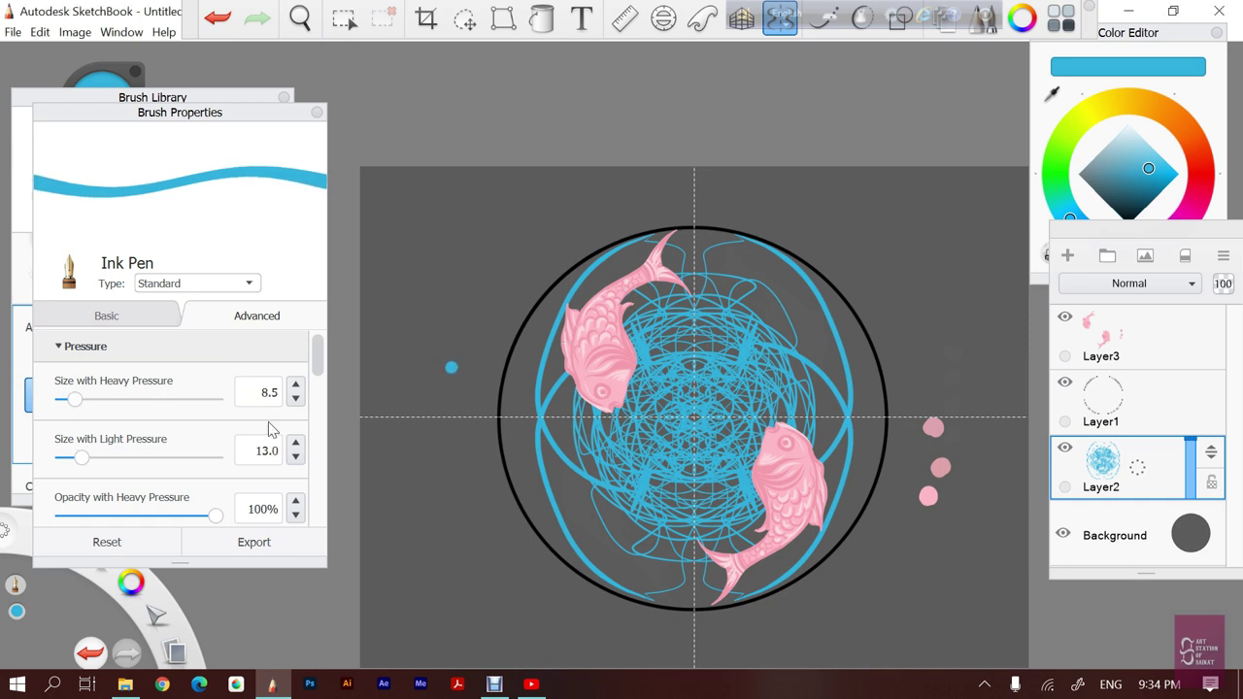
pyautogui.moveTo(75, 400); pyautogui.dragTo(84, 399)
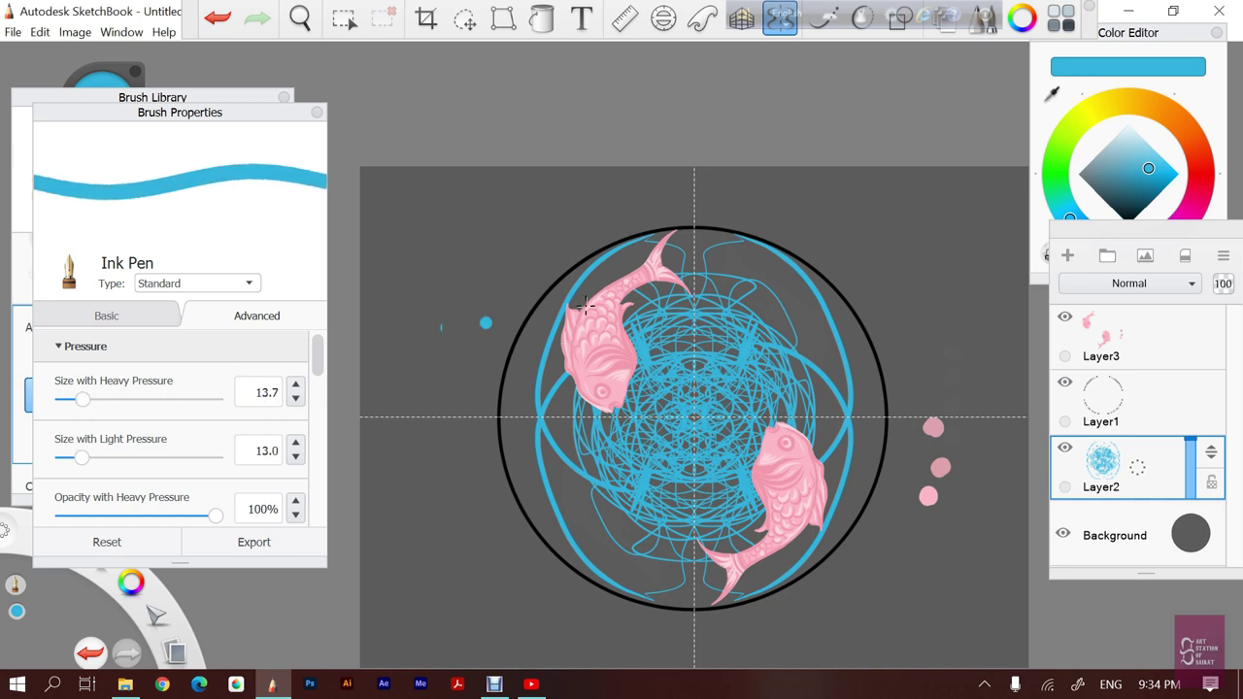
pyautogui.moveTo(631, 260)
pyautogui.mouseDown()
pyautogui.moveTo(649, 271)
pyautogui.moveTo(597, 259)
pyautogui.moveTo(577, 310)
pyautogui.moveTo(599, 289)
pyautogui.moveTo(598, 320)
pyautogui.moveTo(545, 305)
pyautogui.moveTo(536, 335)
pyautogui.moveTo(549, 481)
pyautogui.moveTo(562, 379)
pyautogui.moveTo(595, 469)
pyautogui.mouseUp()
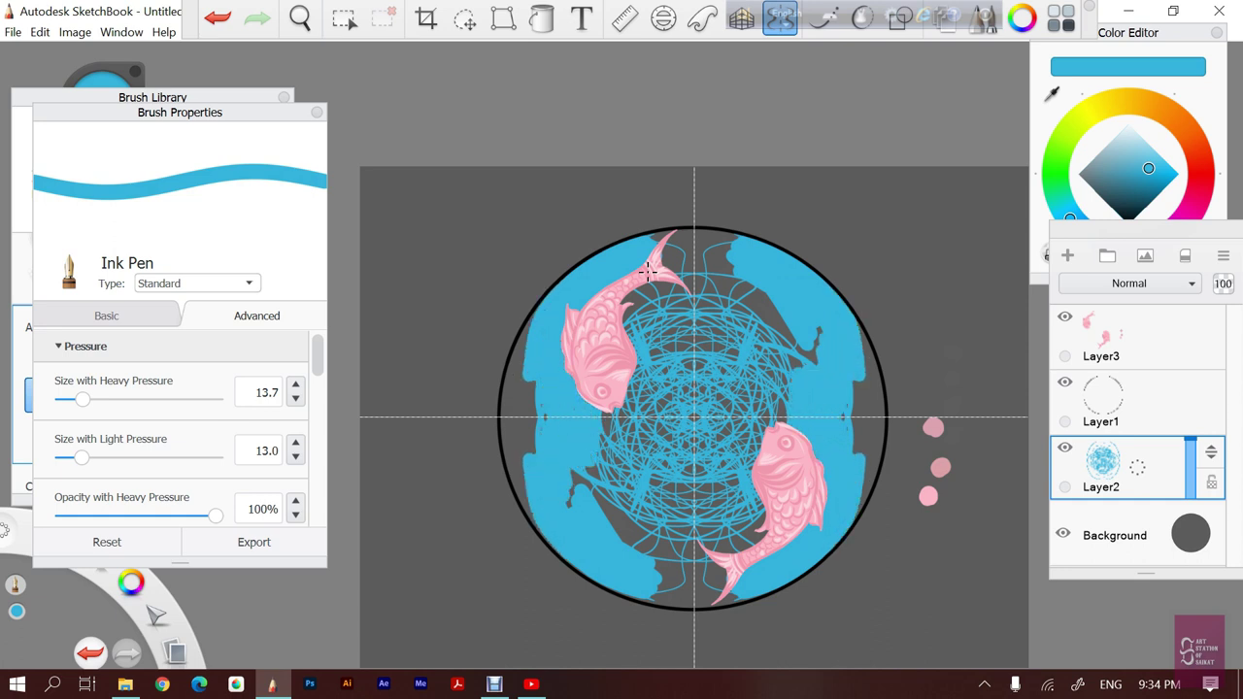
pyautogui.moveTo(602, 417); pyautogui.dragTo(605, 519)
pyautogui.moveTo(524, 362); pyautogui.dragTo(527, 408)
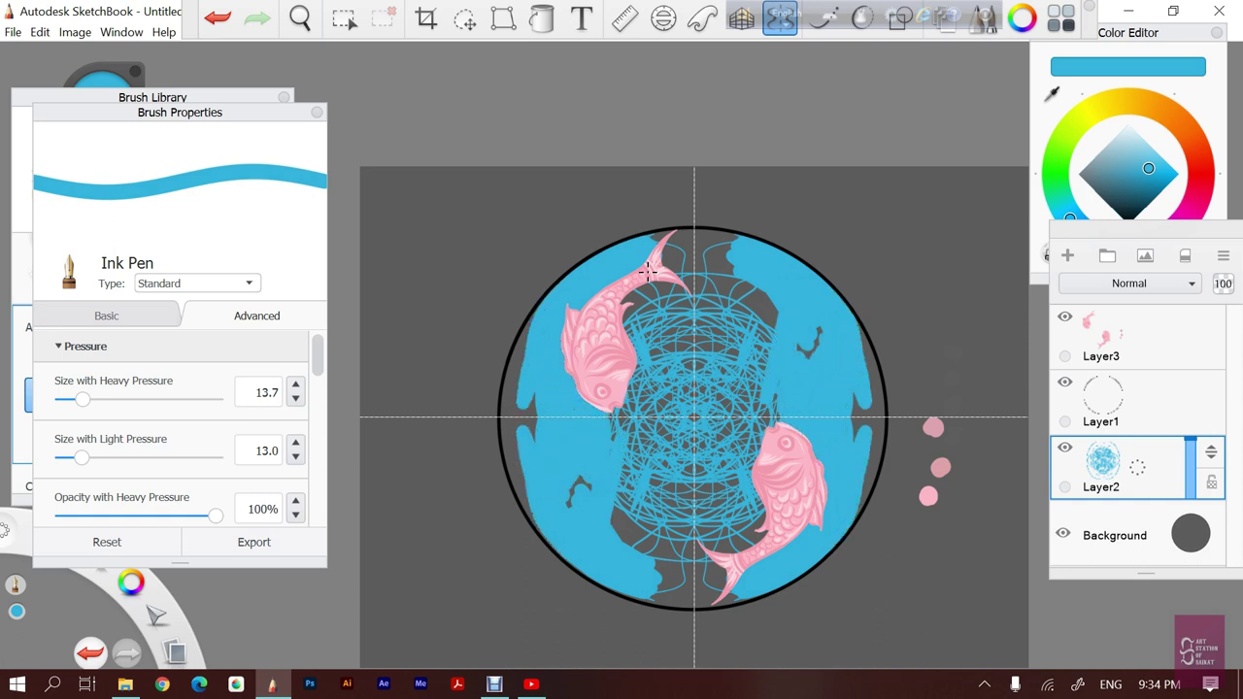
pyautogui.moveTo(531, 318)
pyautogui.mouseDown()
pyautogui.moveTo(512, 397)
pyautogui.moveTo(532, 417)
pyautogui.mouseUp()
pyautogui.press('space')
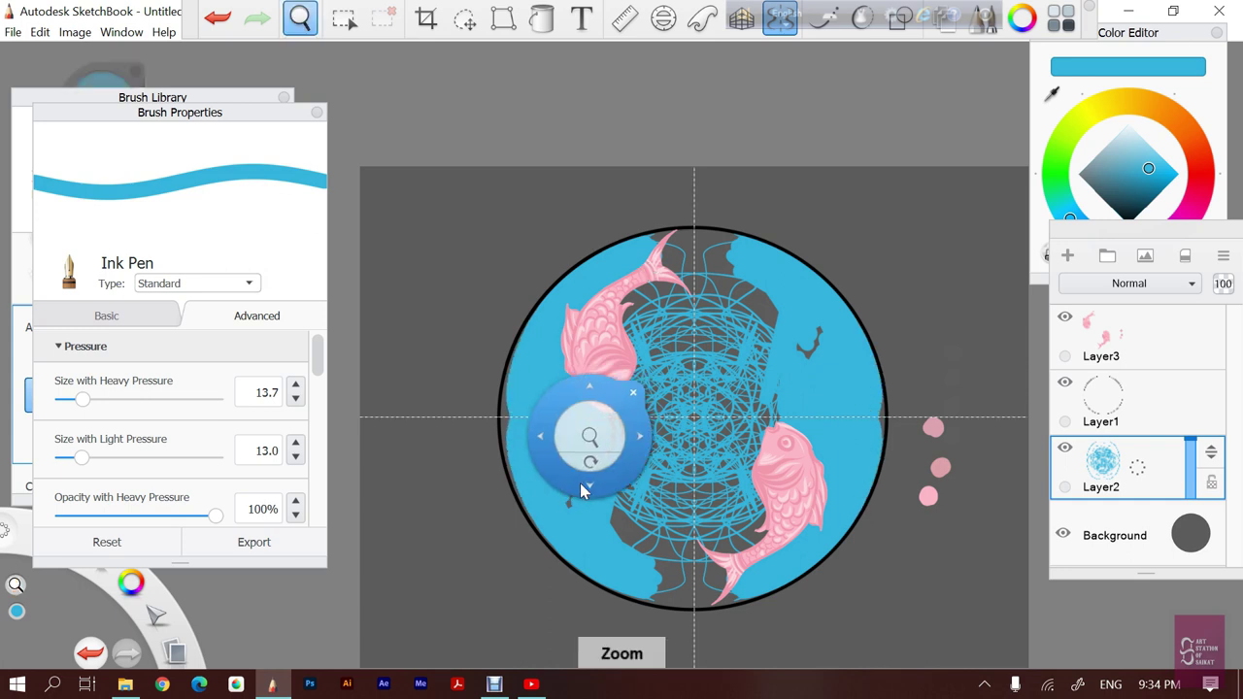
# Zoom in and fill the gaps at the circle's left and right edges with mirrored cyan
pyautogui.moveTo(592, 457)
pyautogui.mouseDown()
pyautogui.moveTo(589, 442)
pyautogui.moveTo(678, 390)
pyautogui.mouseUp()
pyautogui.scroll(2, 589, 442)
pyautogui.press('space')
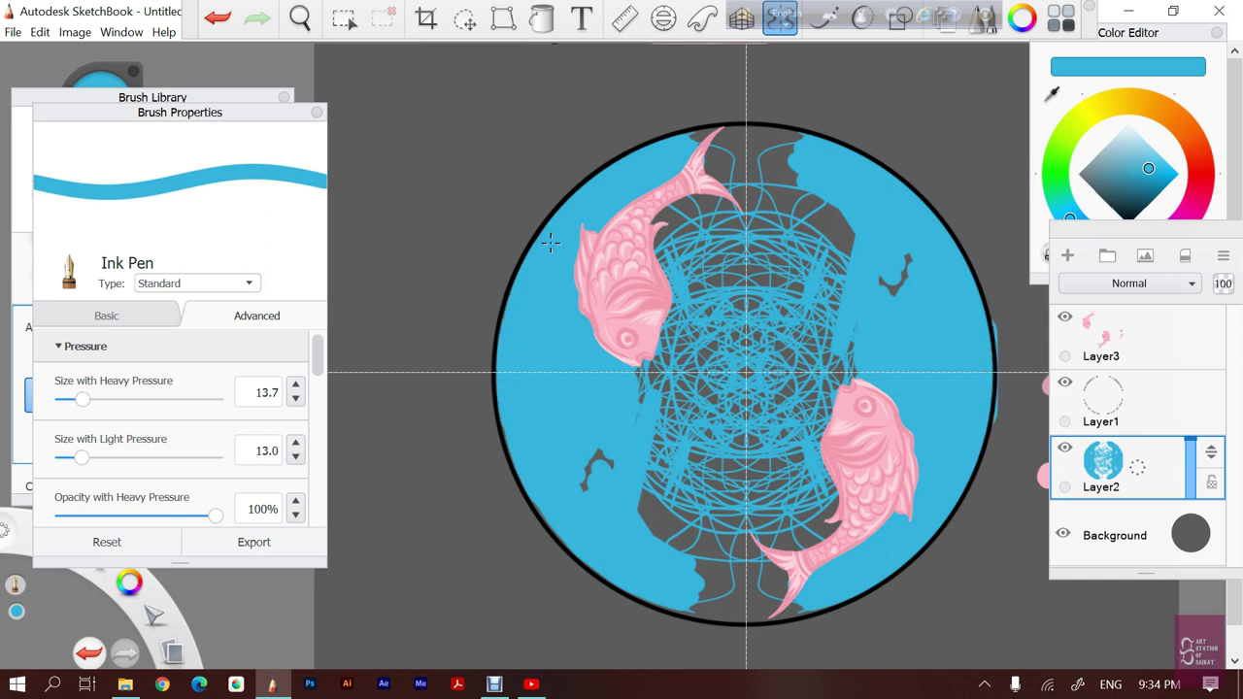
pyautogui.hotkey('ctrl', 'alt')
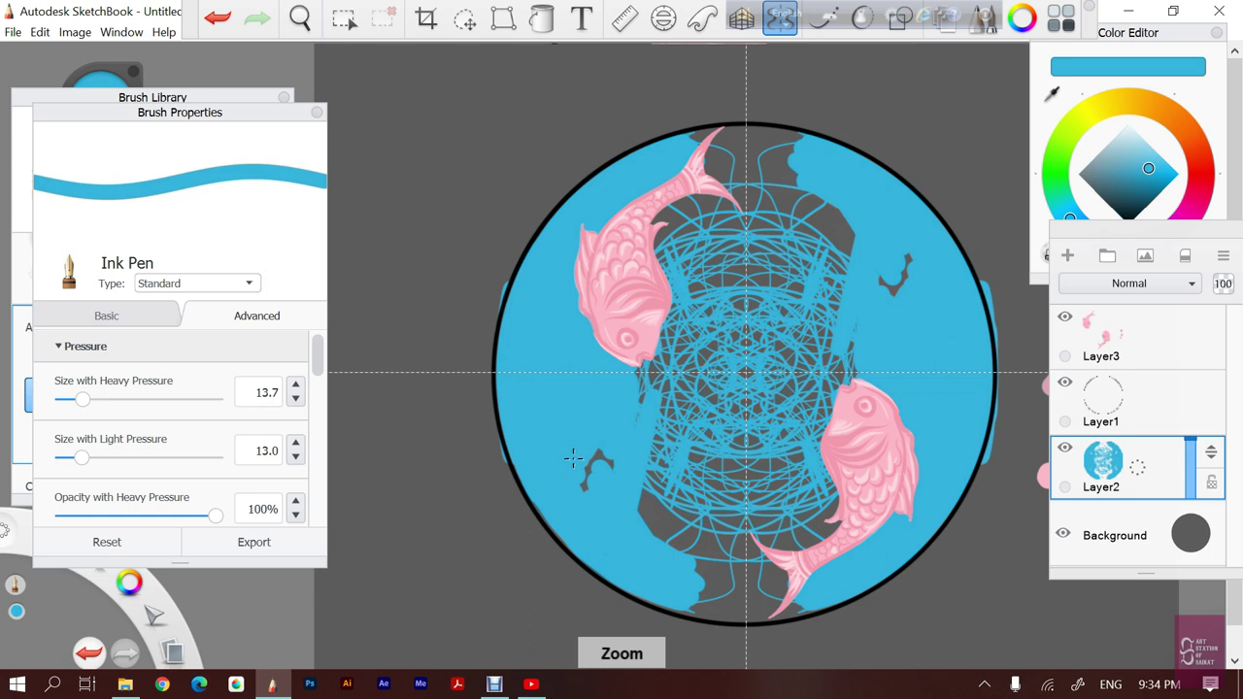
pyautogui.hotkey('ctrl', 'z')
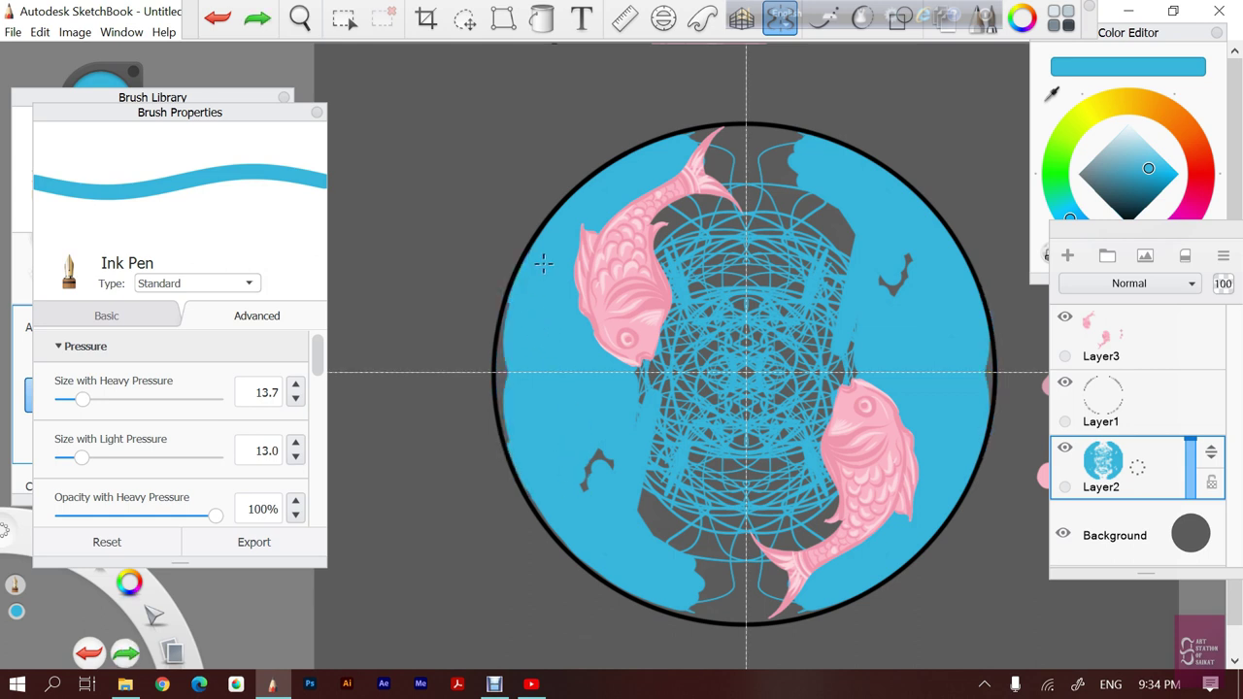
pyautogui.moveTo(501, 335); pyautogui.dragTo(507, 363)
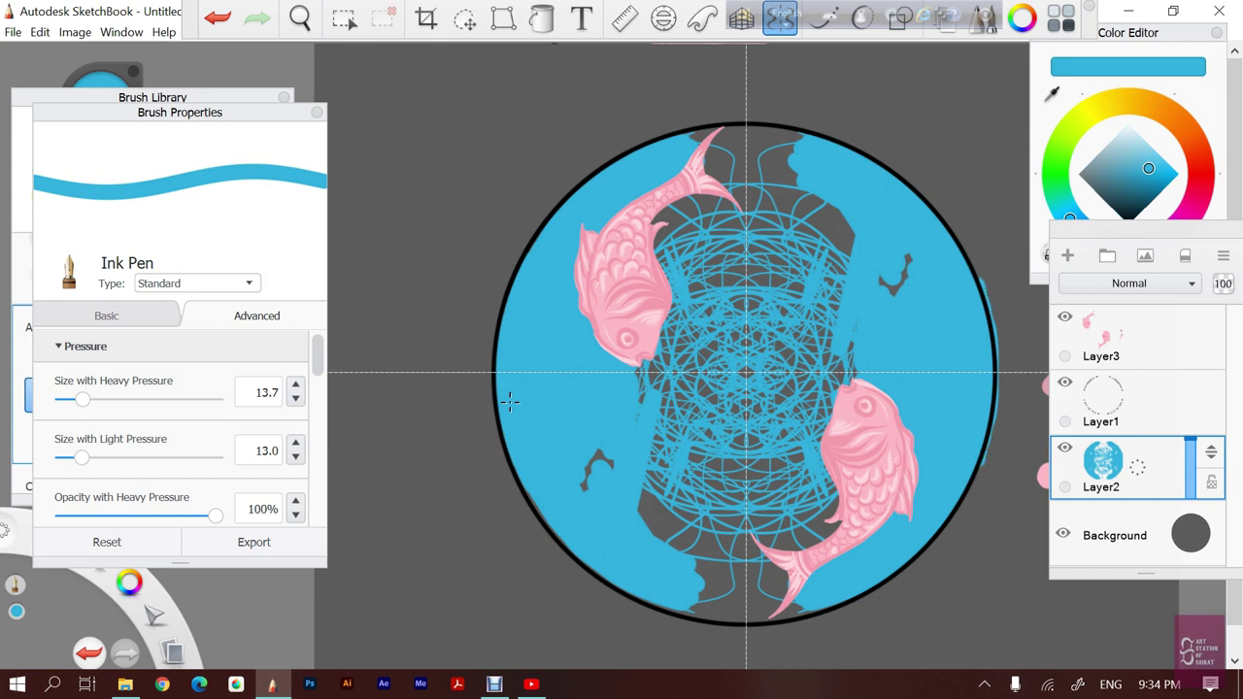
pyautogui.hotkey('ctrl', 'z')
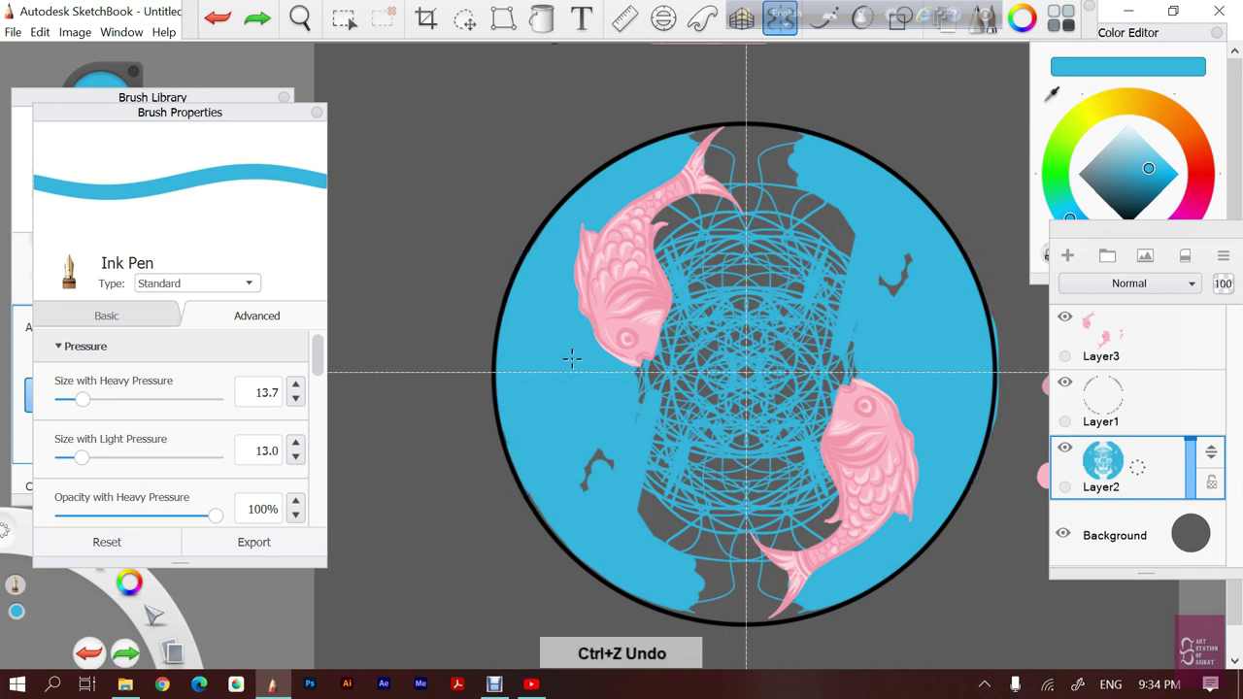
pyautogui.moveTo(582, 458); pyautogui.dragTo(594, 488)
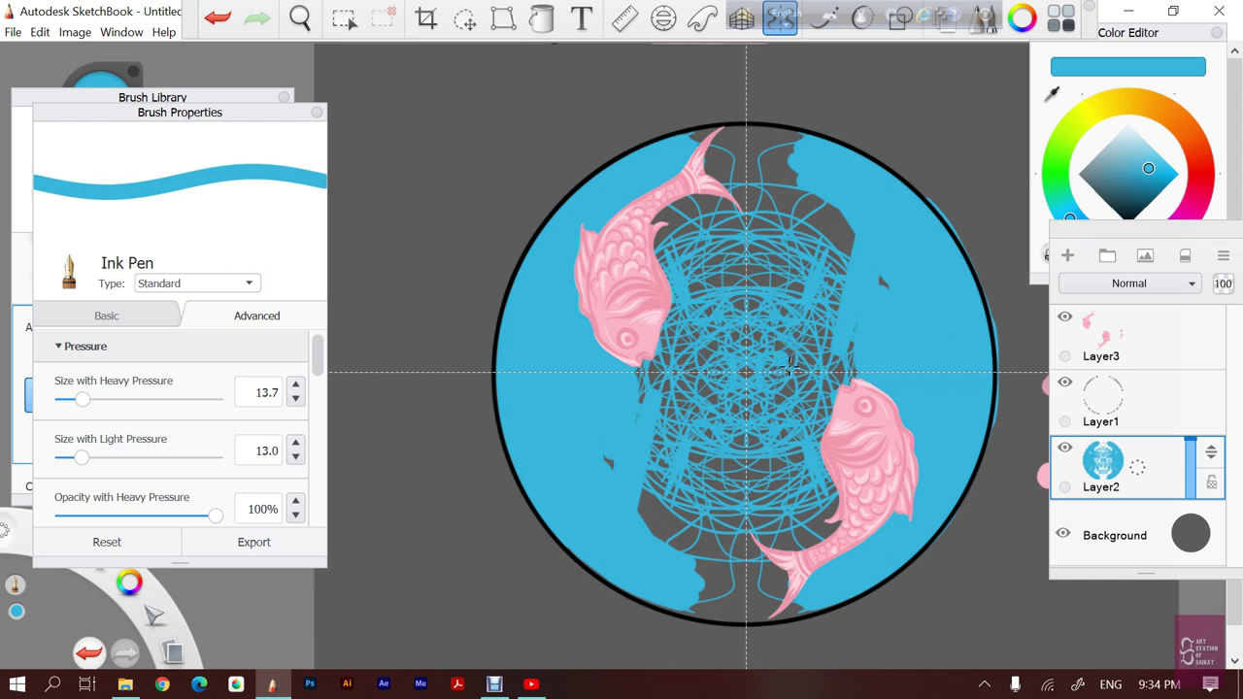
pyautogui.hotkey('ctrl', 'z')
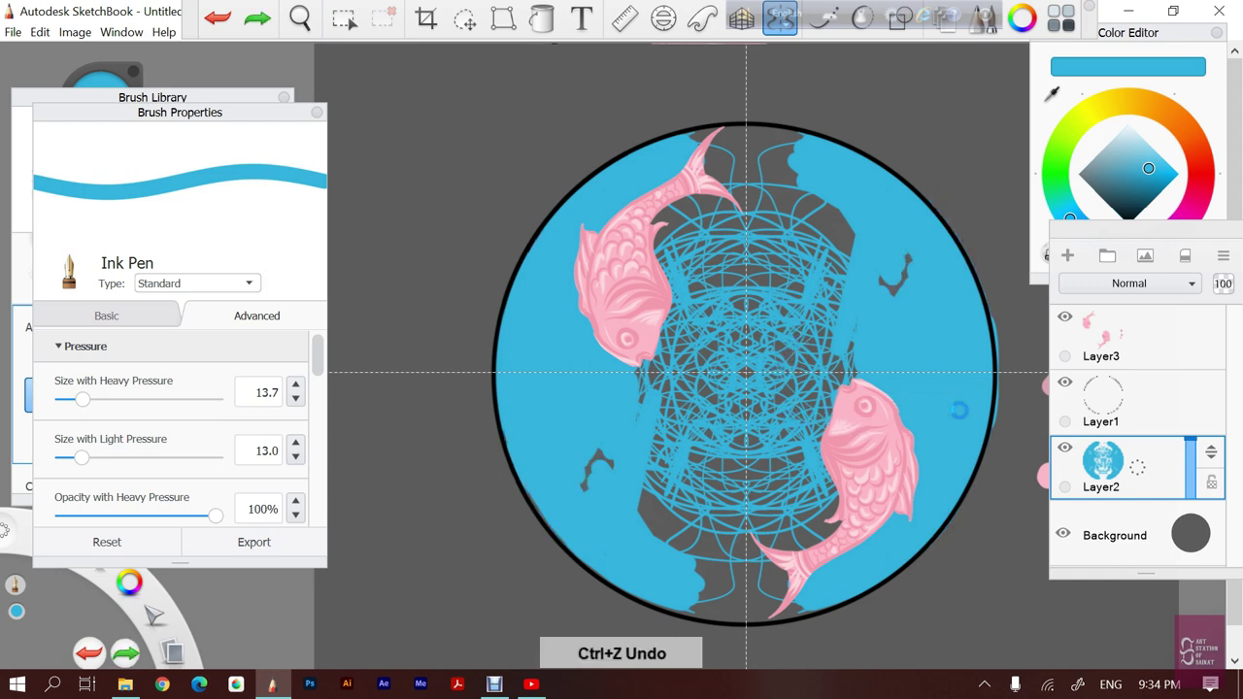
# Turn symmetry off and paint cyan over the central line web and remaining dark gaps
pyautogui.click(789, 27)
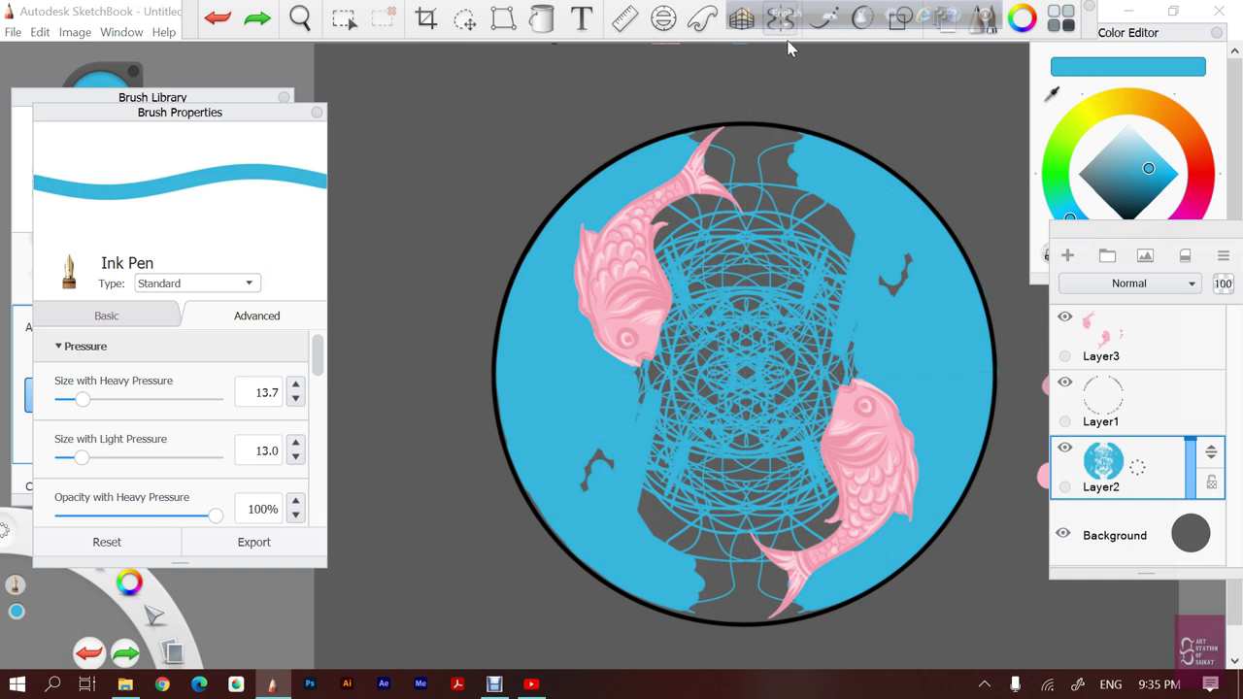
pyautogui.click(897, 260)
pyautogui.moveTo(836, 490)
pyautogui.mouseDown()
pyautogui.moveTo(758, 258)
pyautogui.moveTo(686, 250)
pyautogui.moveTo(660, 206)
pyautogui.mouseUp()
pyautogui.moveTo(710, 163); pyautogui.dragTo(671, 212)
pyautogui.moveTo(695, 134)
pyautogui.mouseDown()
pyautogui.moveTo(731, 167)
pyautogui.moveTo(671, 260)
pyautogui.mouseUp()
pyautogui.moveTo(768, 186)
pyautogui.mouseDown()
pyautogui.moveTo(684, 265)
pyautogui.moveTo(822, 252)
pyautogui.mouseUp()
pyautogui.moveTo(758, 301)
pyautogui.mouseDown()
pyautogui.moveTo(666, 418)
pyautogui.moveTo(690, 497)
pyautogui.moveTo(792, 408)
pyautogui.moveTo(753, 558)
pyautogui.mouseUp()
pyautogui.moveTo(816, 490)
pyautogui.mouseDown()
pyautogui.moveTo(777, 544)
pyautogui.moveTo(719, 565)
pyautogui.moveTo(705, 546)
pyautogui.mouseUp()
pyautogui.moveTo(748, 466)
pyautogui.mouseDown()
pyautogui.moveTo(685, 544)
pyautogui.moveTo(651, 476)
pyautogui.moveTo(643, 532)
pyautogui.moveTo(656, 538)
pyautogui.mouseUp()
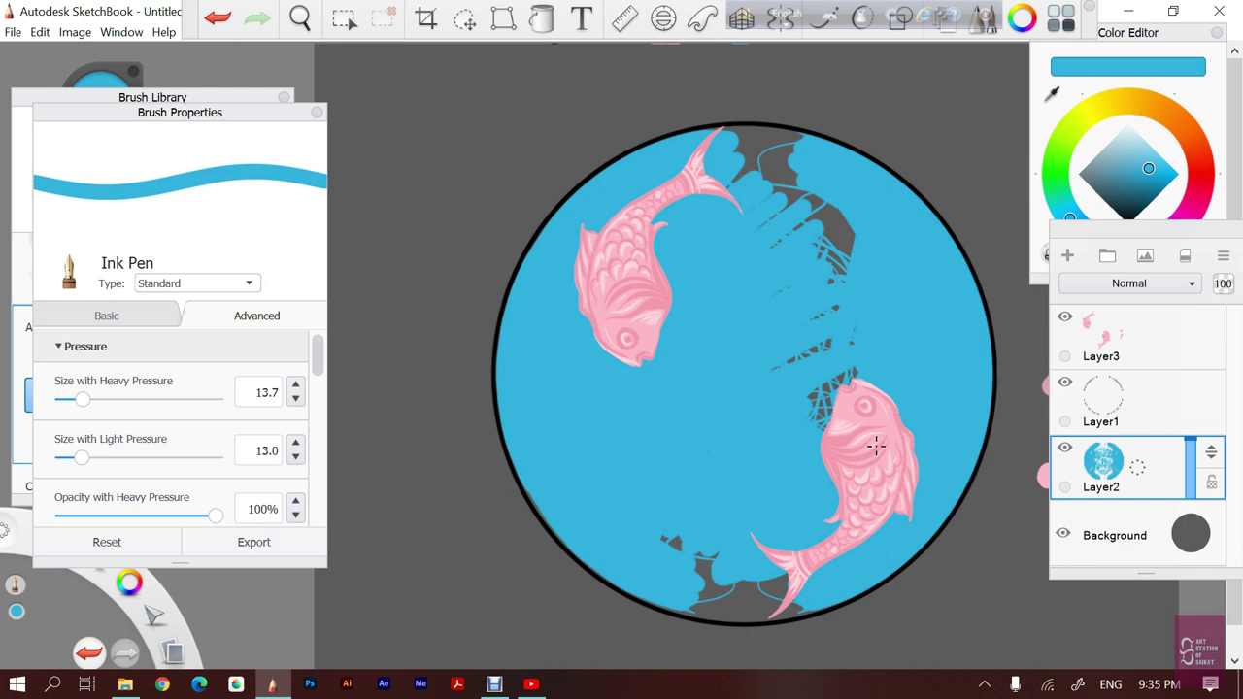
# Change the Background layer's colour to white
pyautogui.click(1183, 542)
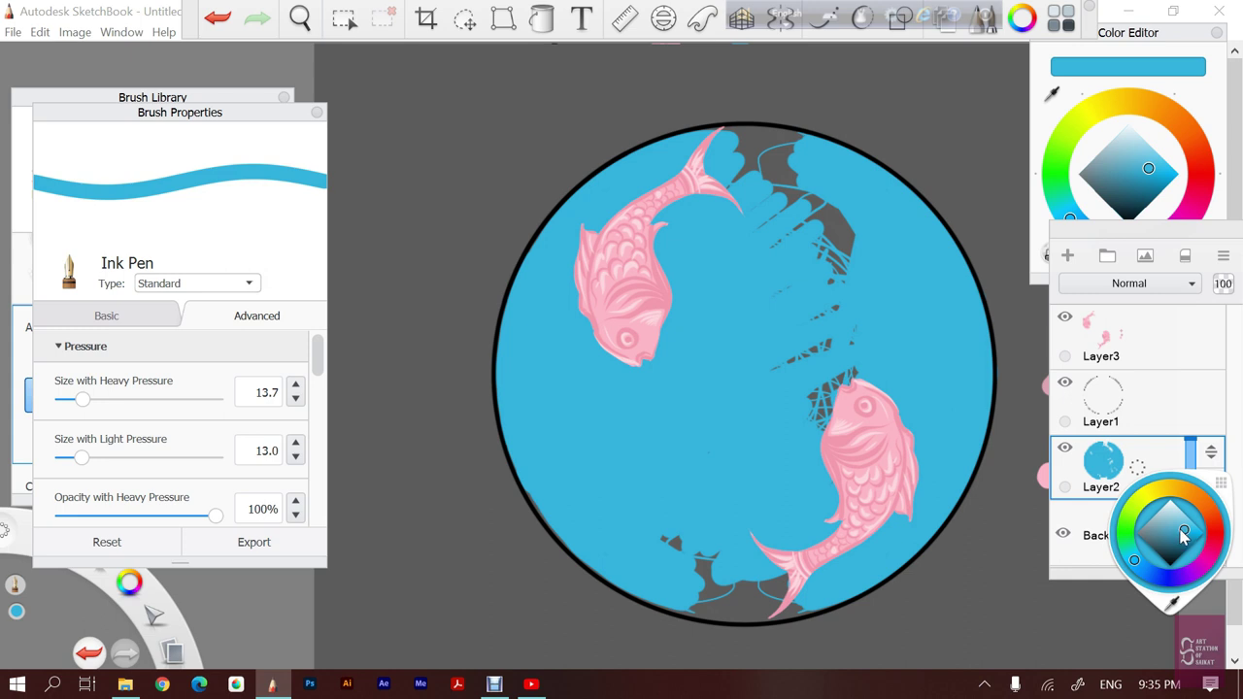
pyautogui.moveTo(1162, 540); pyautogui.dragTo(1154, 537)
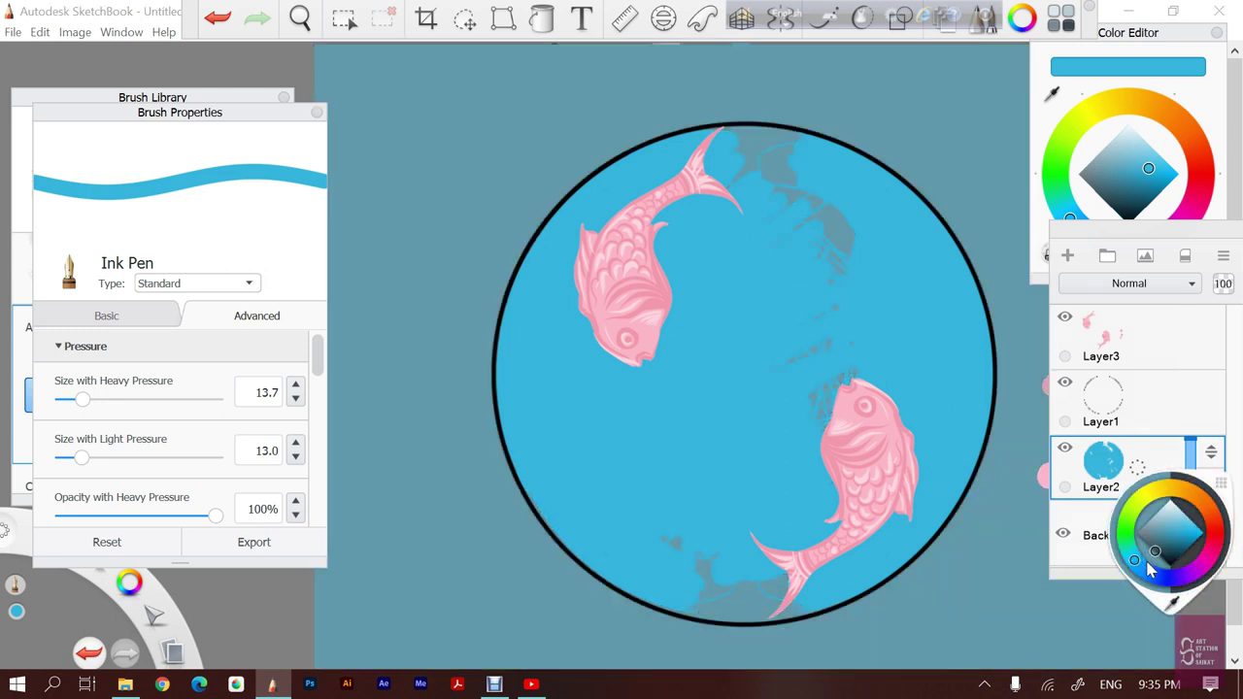
pyautogui.moveTo(1147, 544); pyautogui.dragTo(1157, 554)
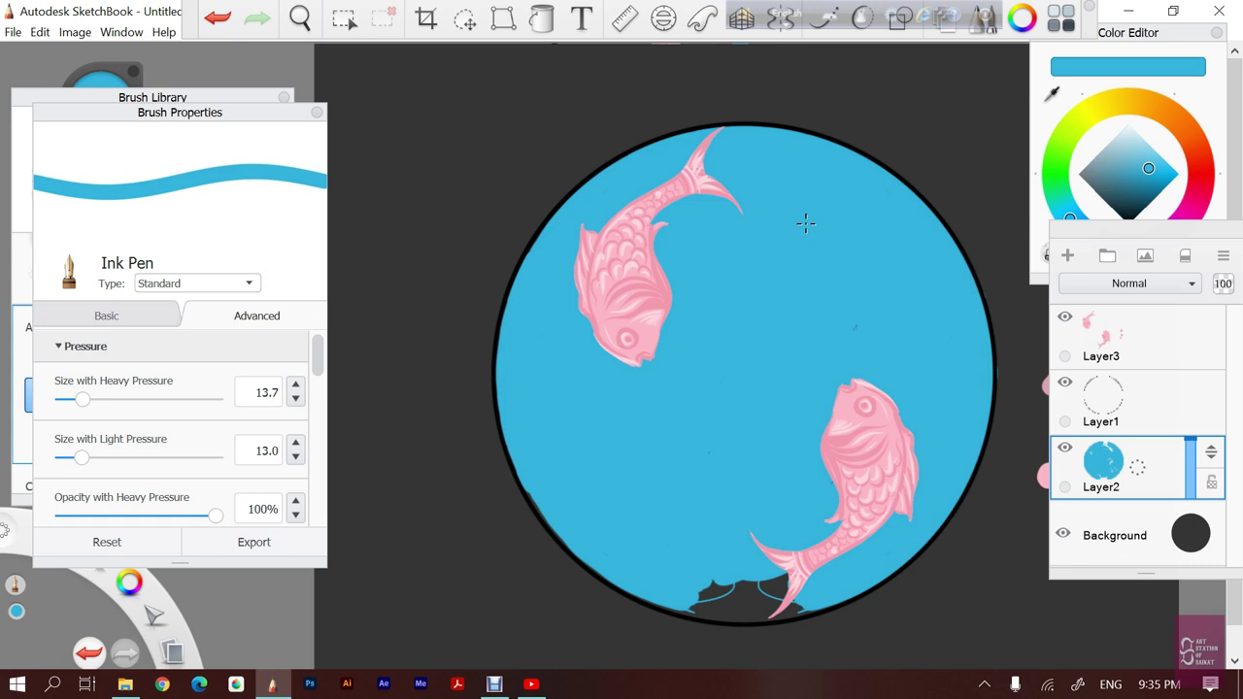
pyautogui.click(1191, 533)
pyautogui.moveTo(1171, 524); pyautogui.dragTo(1170, 500)
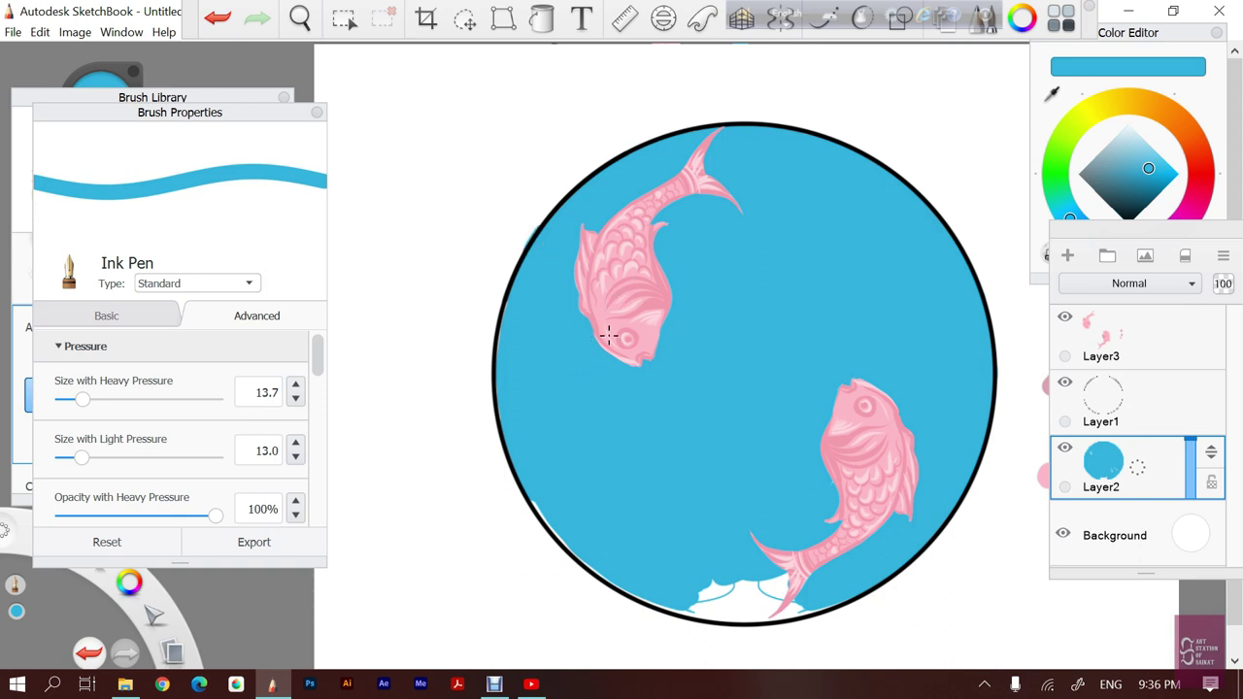
# Undo the stray stroke, then paint the white gaps at the circle's bottom blue
pyautogui.hotkey('ctrl', 'z')
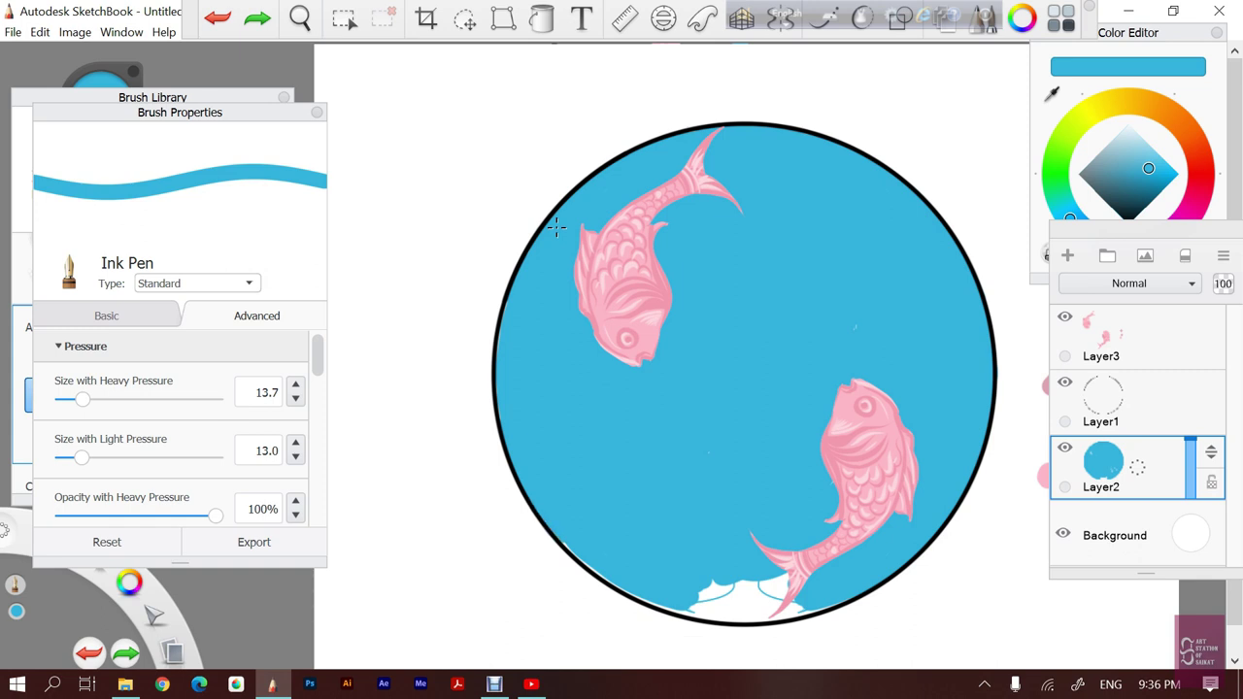
pyautogui.moveTo(641, 602)
pyautogui.mouseDown()
pyautogui.moveTo(693, 610)
pyautogui.moveTo(789, 583)
pyautogui.moveTo(707, 600)
pyautogui.moveTo(707, 611)
pyautogui.moveTo(786, 593)
pyautogui.moveTo(803, 602)
pyautogui.moveTo(769, 616)
pyautogui.moveTo(804, 608)
pyautogui.mouseUp()
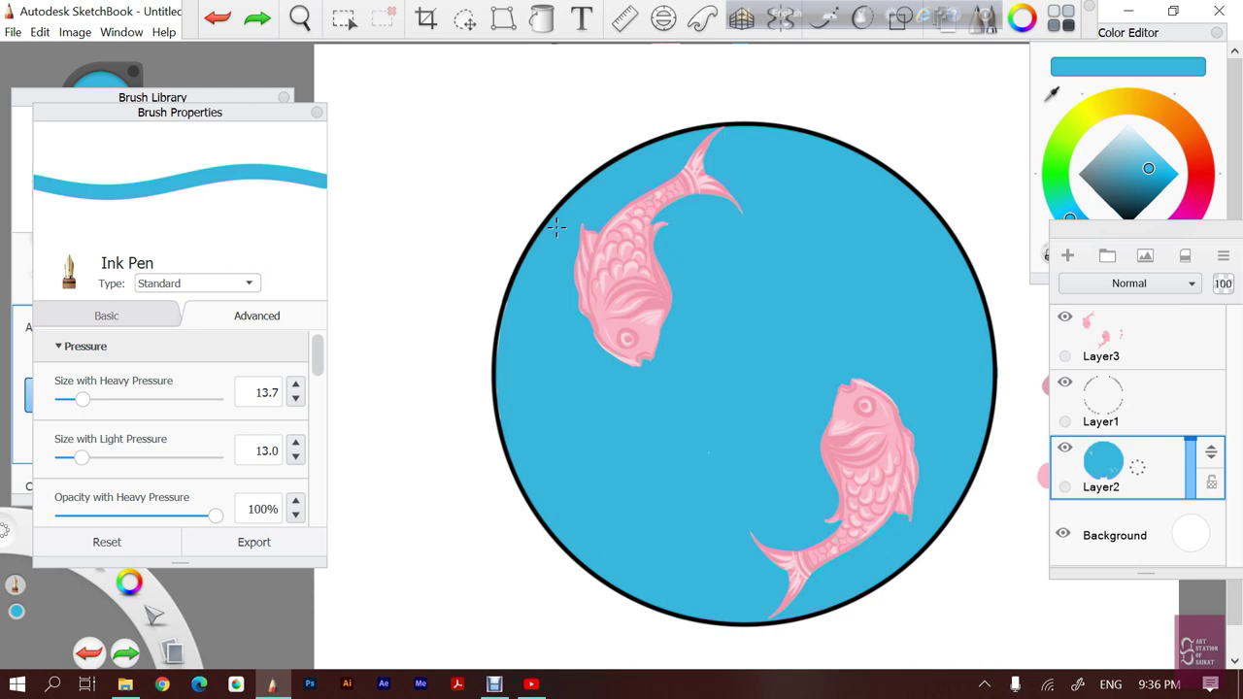
pyautogui.moveTo(557, 228); pyautogui.dragTo(646, 384)
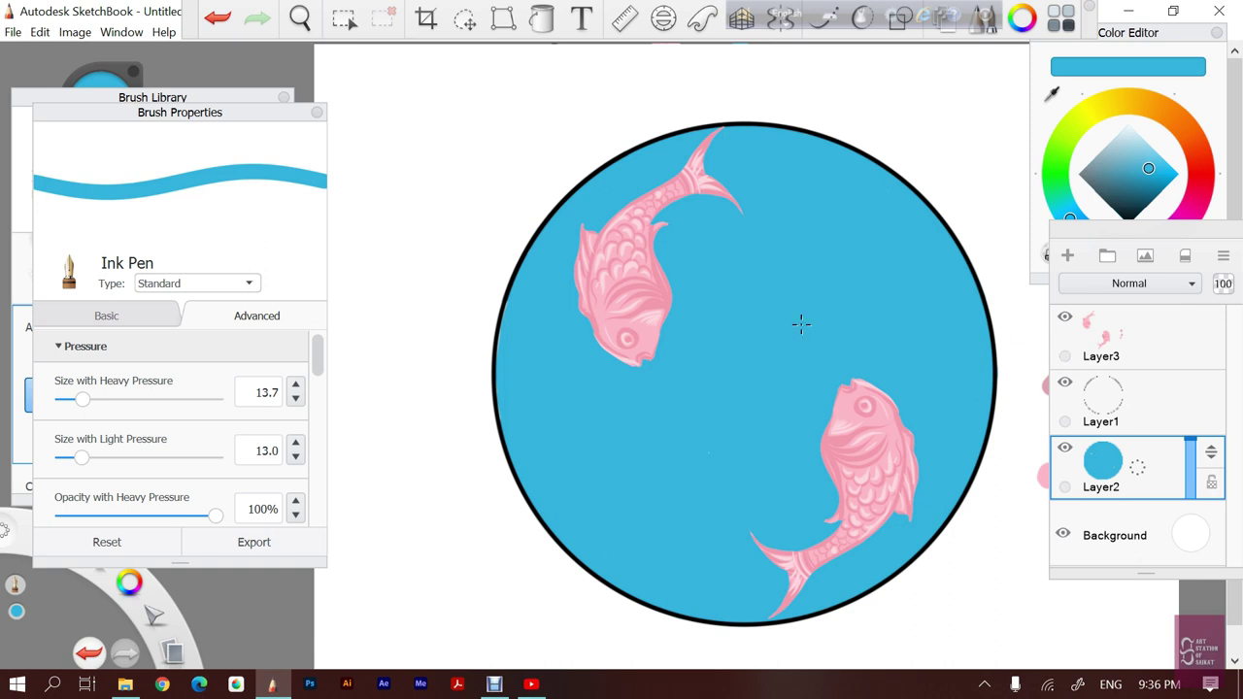
# Test-select the circle's blue water with the Magic Wand, then deselect
pyautogui.click(344, 18)
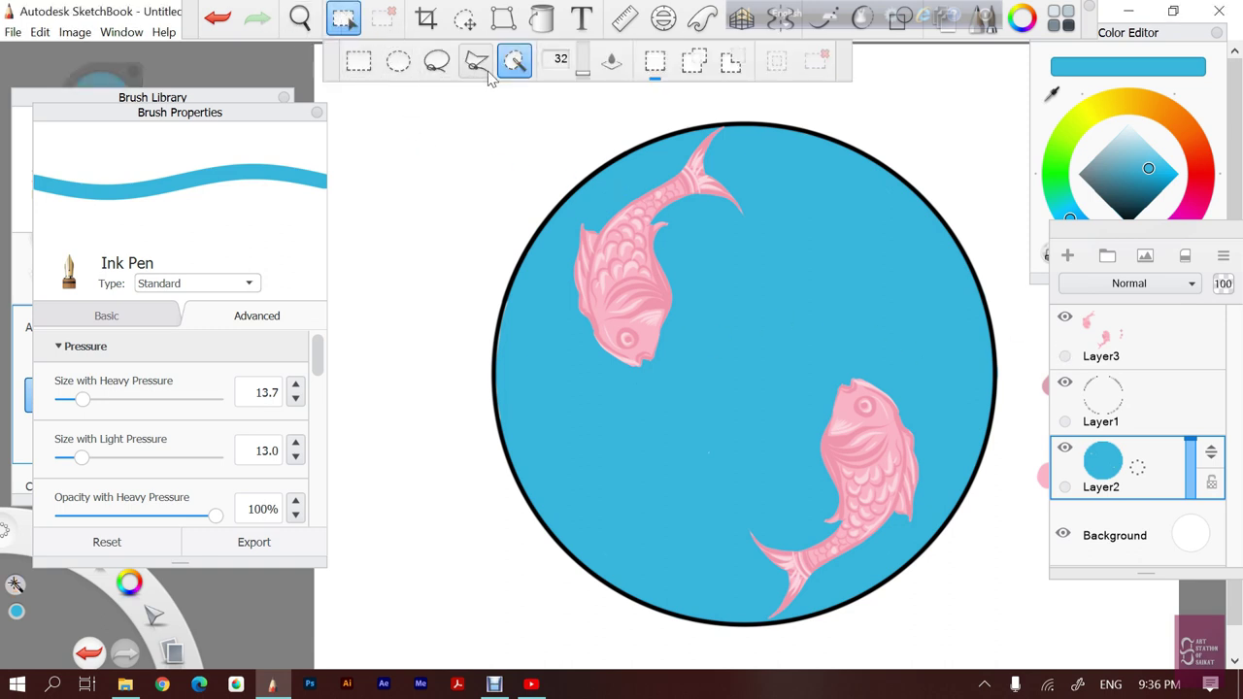
pyautogui.click(752, 320)
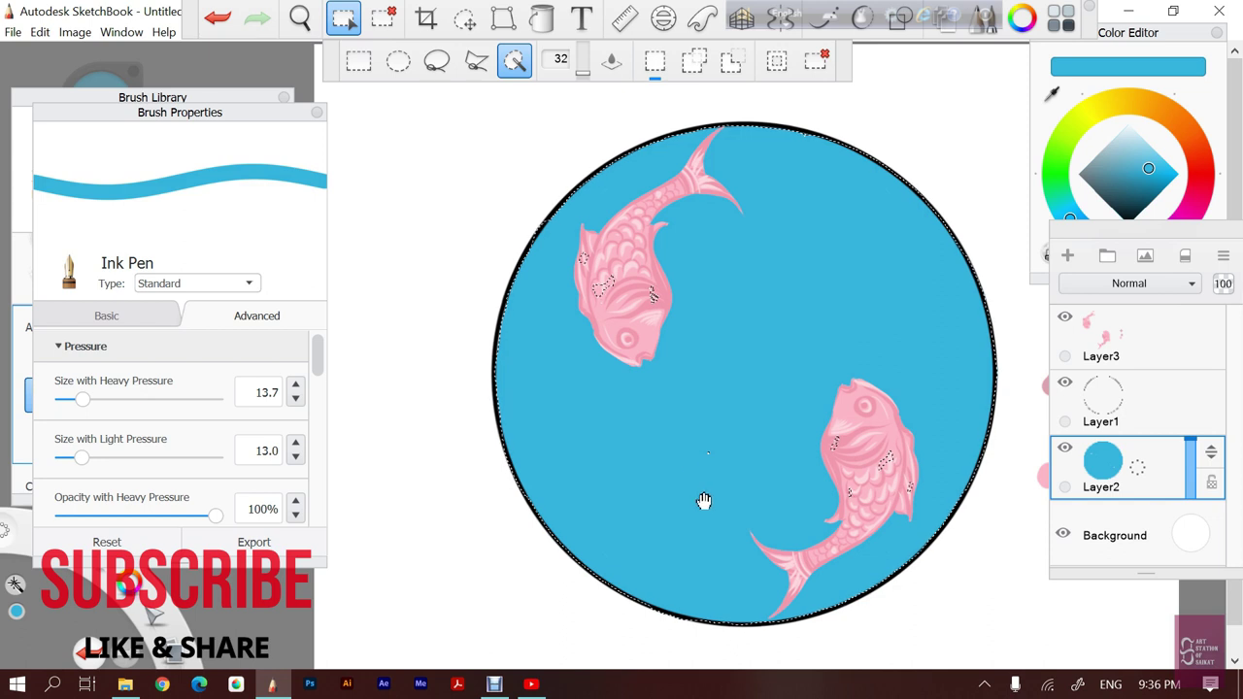
pyautogui.click(823, 60)
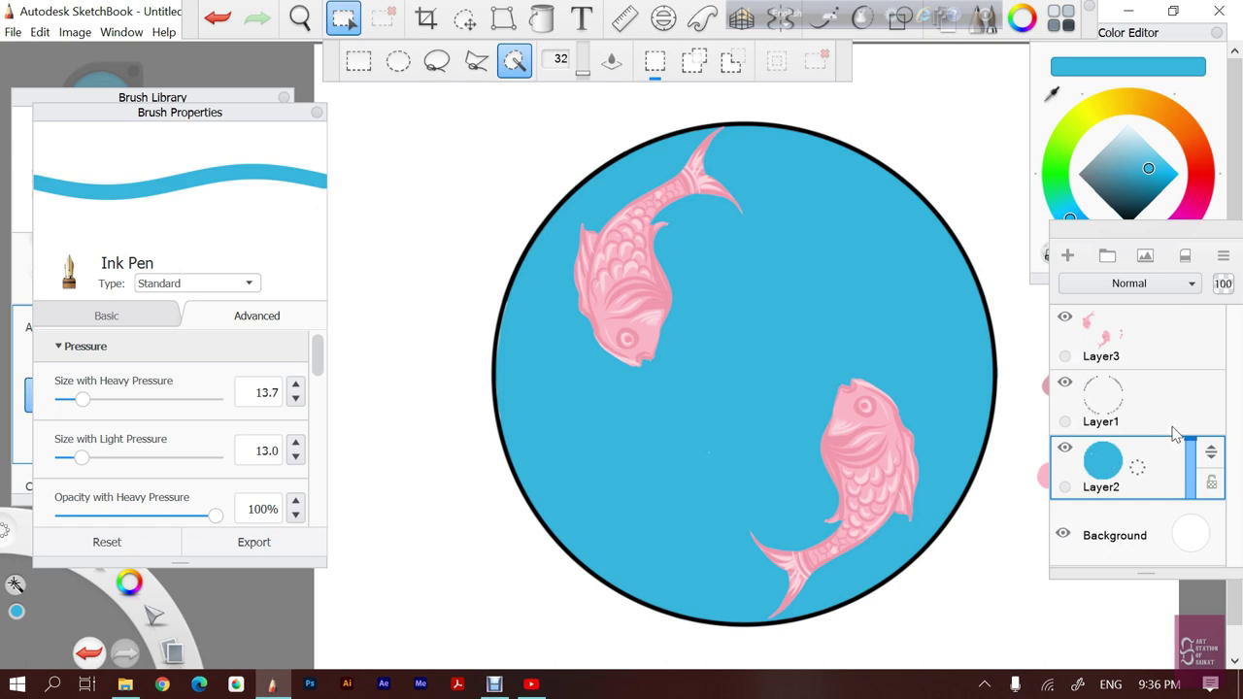
# Lock transparency on Layer3 and Layer1, then reactivate Layer2 with no selection
pyautogui.click(1193, 350)
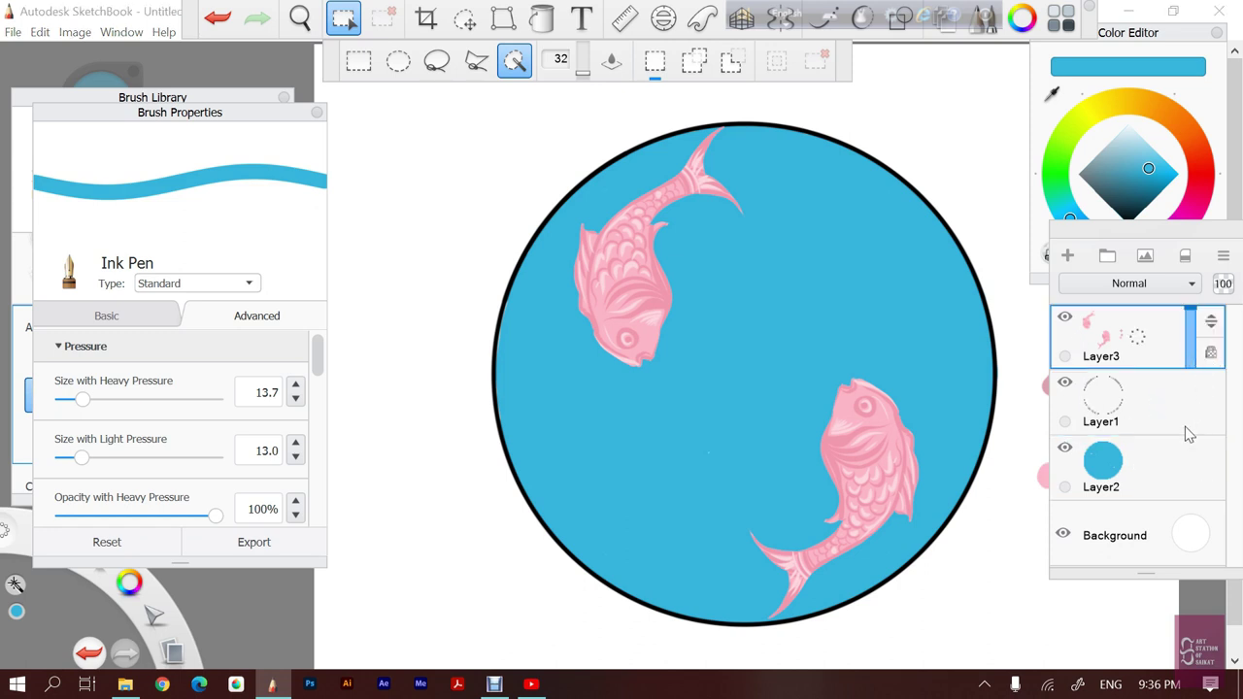
pyautogui.click(1170, 483)
pyautogui.click(1175, 406)
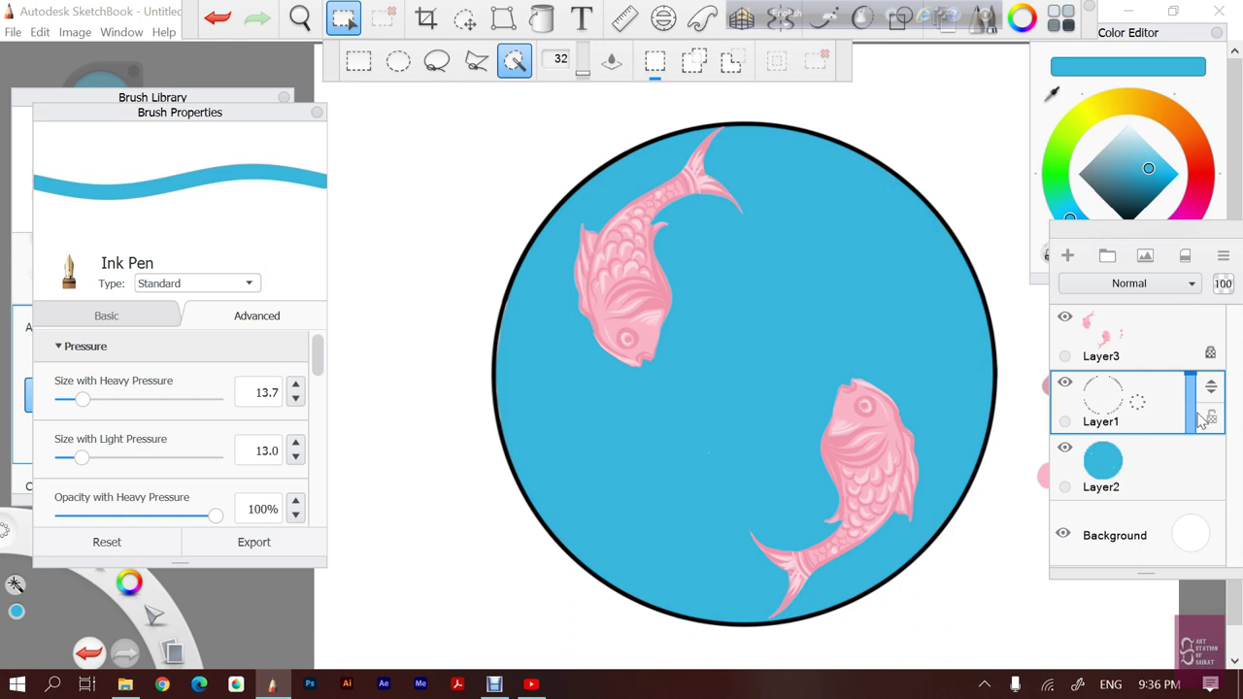
pyautogui.click(1172, 470)
pyautogui.click(785, 307)
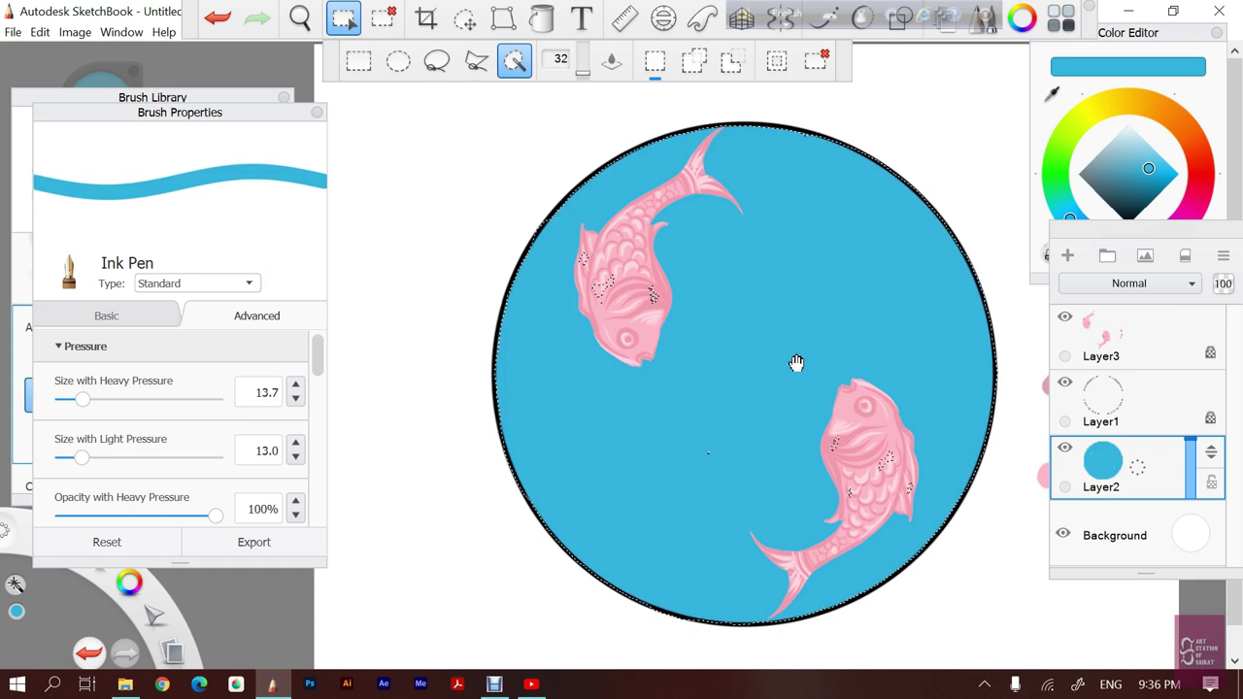
pyautogui.click(825, 60)
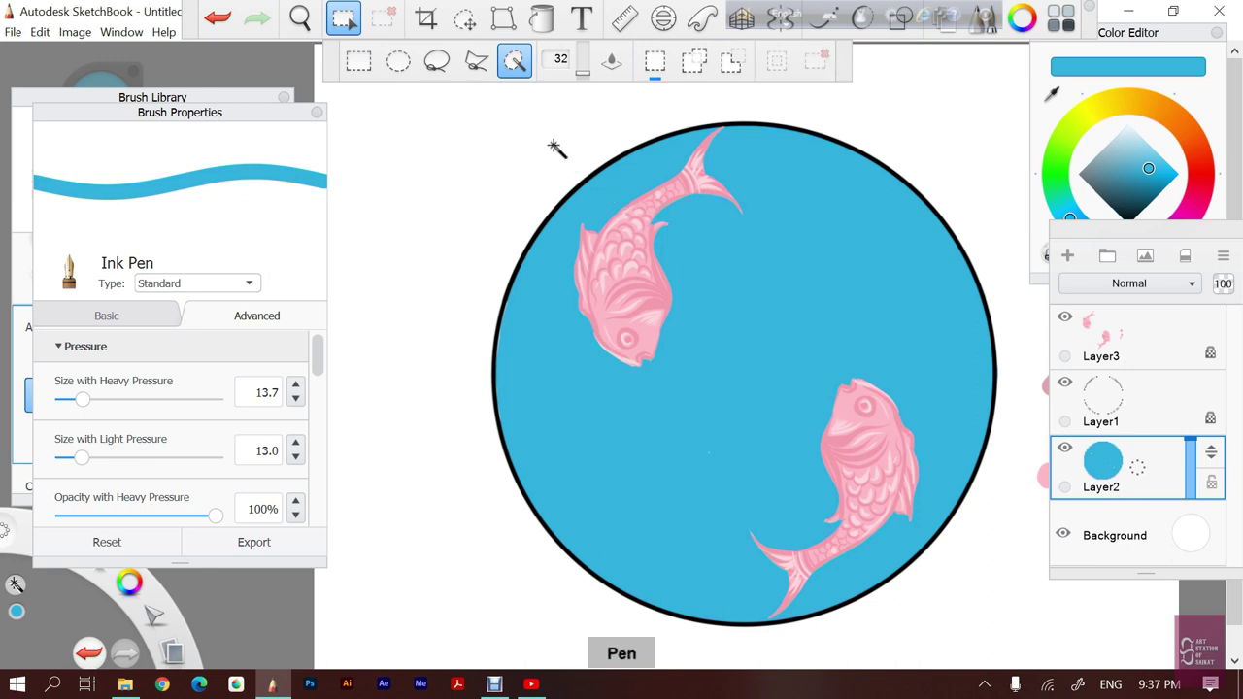
# Return to the brush and undo the stray blue dot outside the circle
pyautogui.click(357, 22)
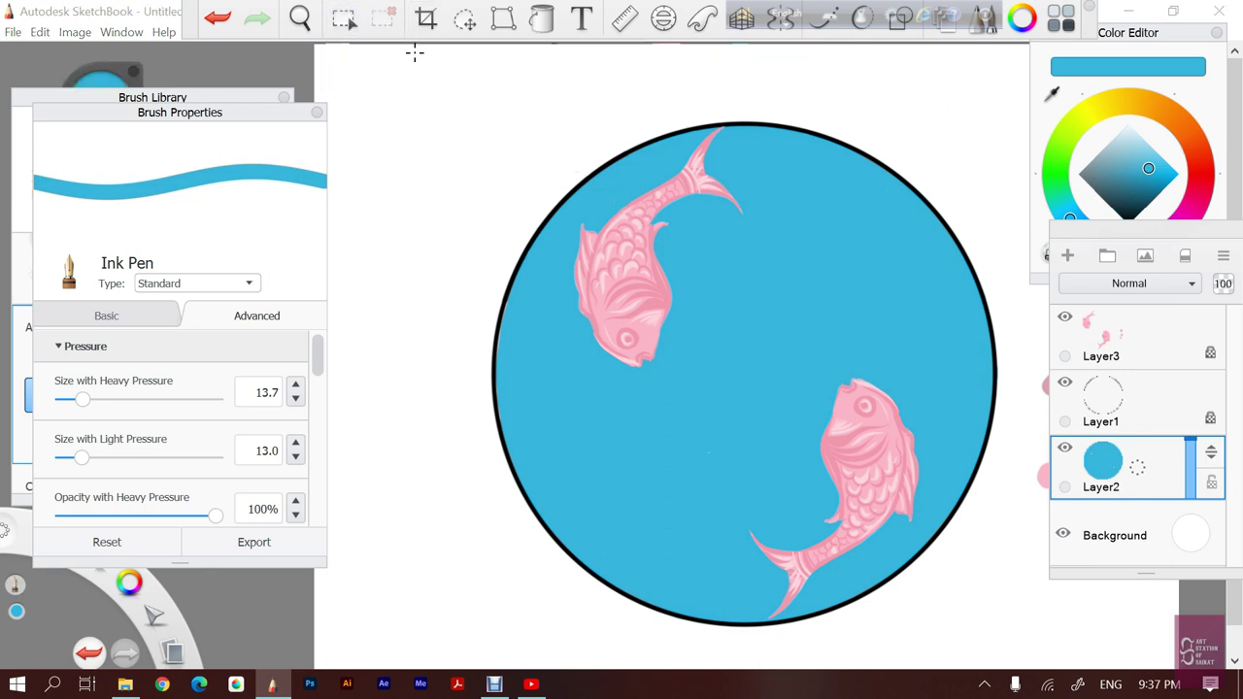
pyautogui.hotkey('ctrl', 'z')
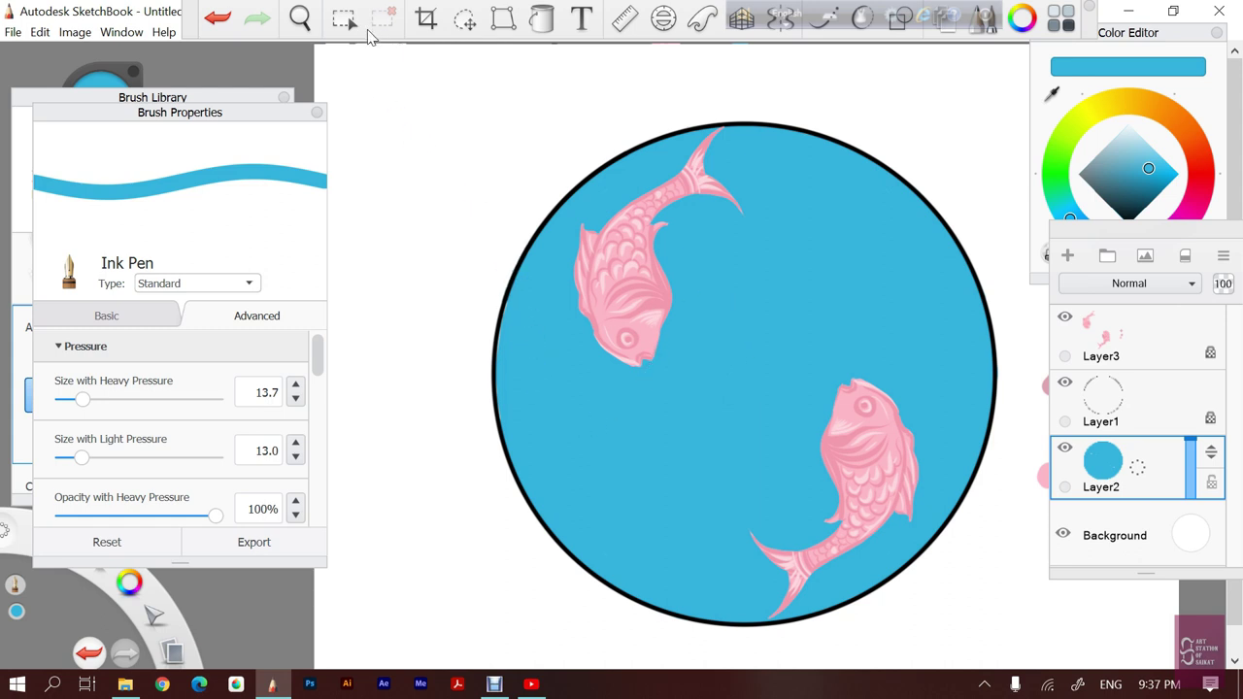
# Magic-wand select the circle's blue water and sample that blue with the eyedropper
pyautogui.click(343, 18)
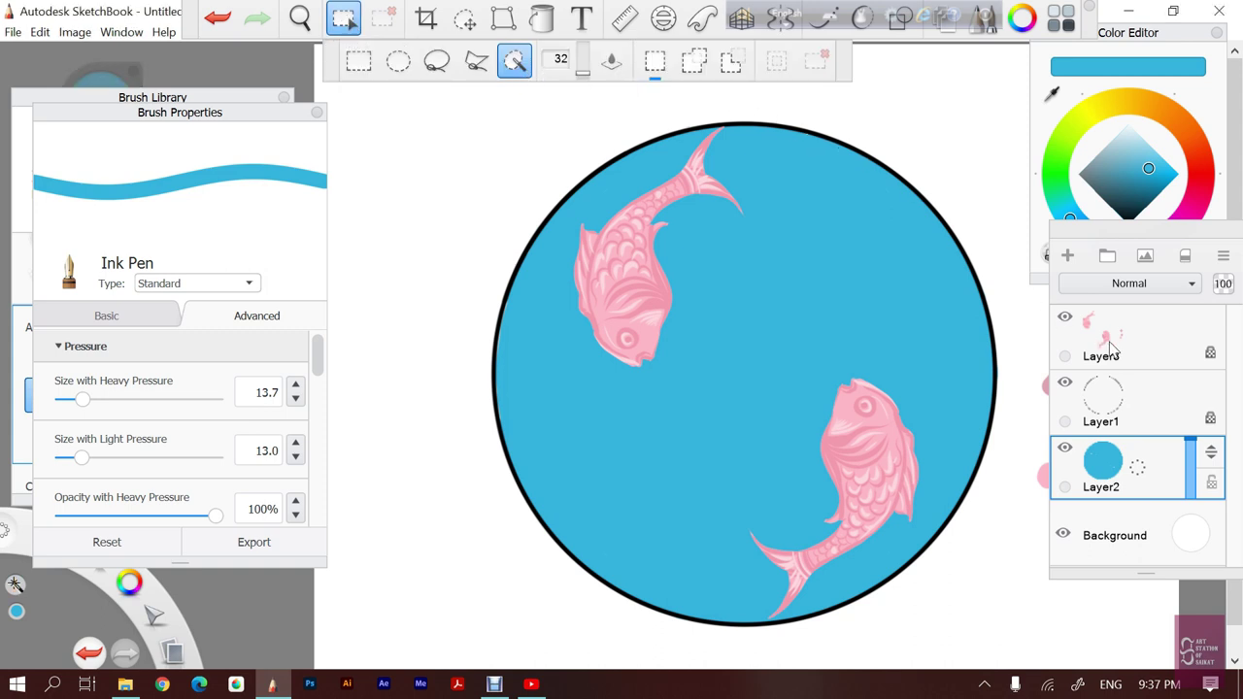
pyautogui.click(808, 324)
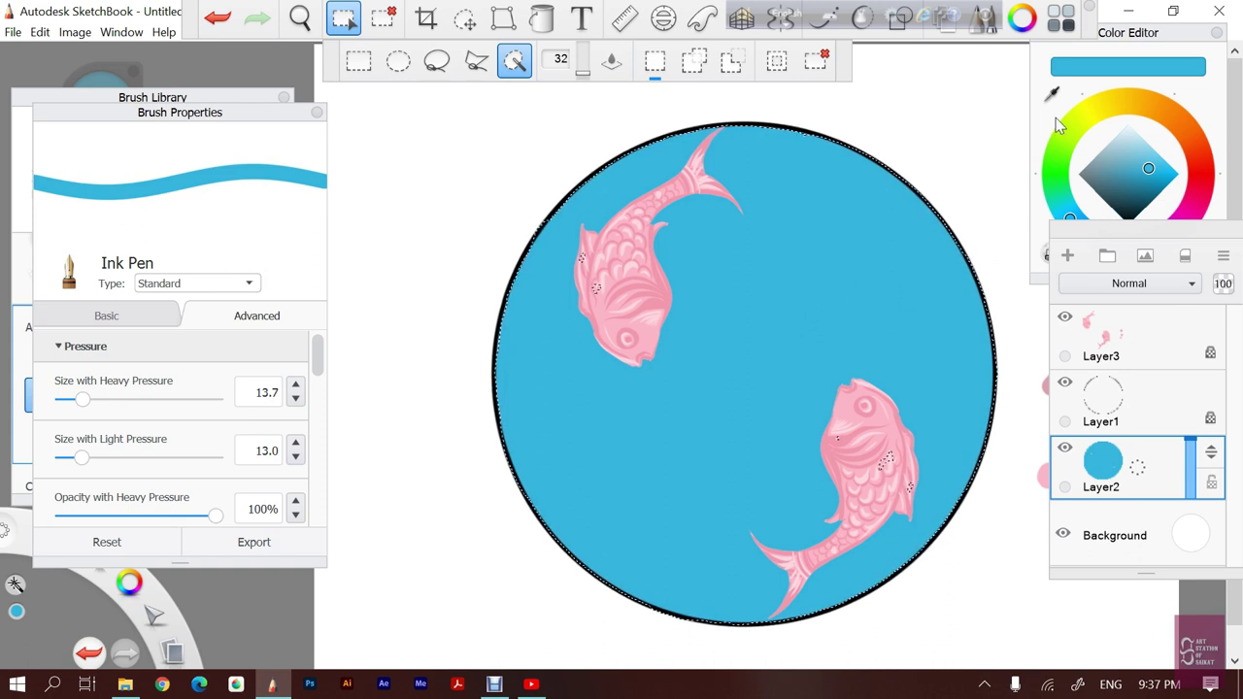
pyautogui.click(824, 60)
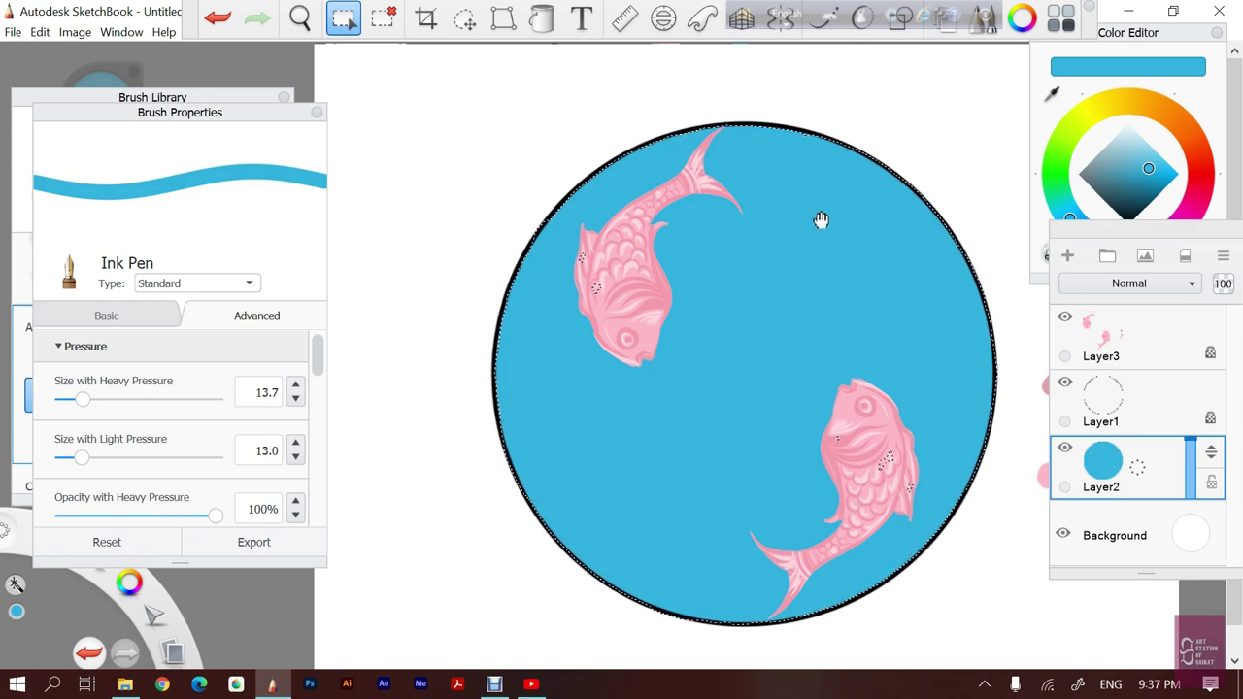
pyautogui.click(1052, 94)
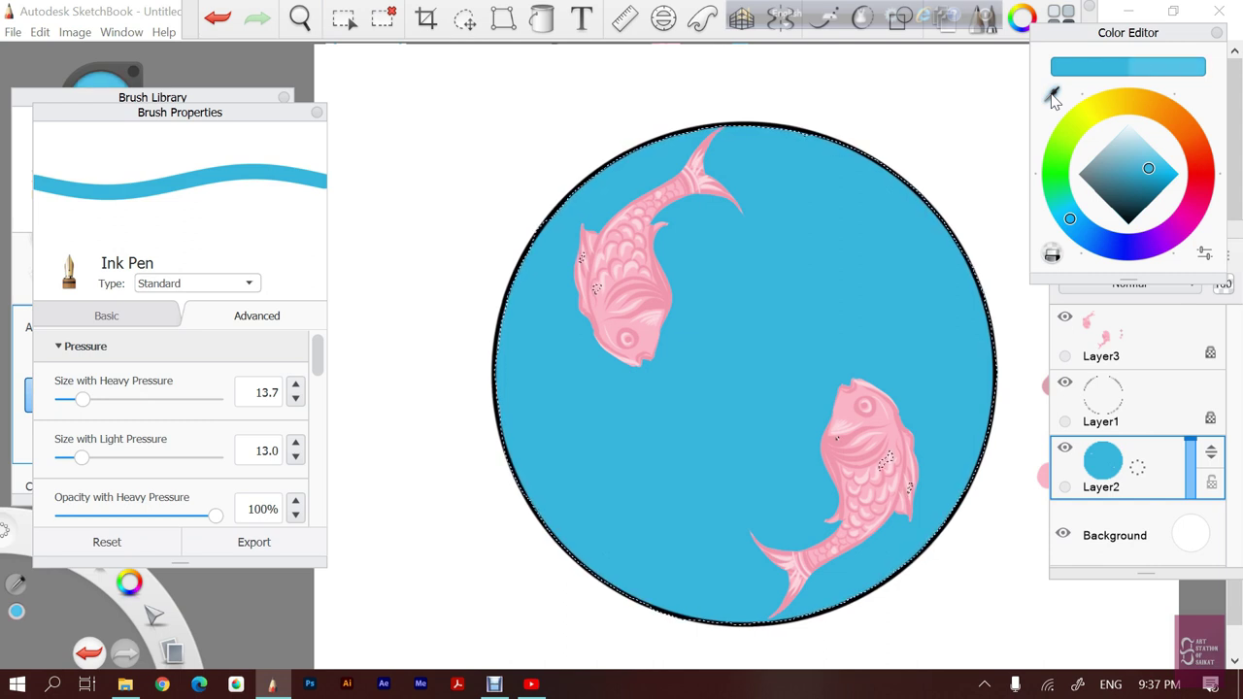
pyautogui.click(1054, 97)
# Set a pale blue brush with 0.1 light-pressure size, undoing a test highlight
pyautogui.click(1054, 97)
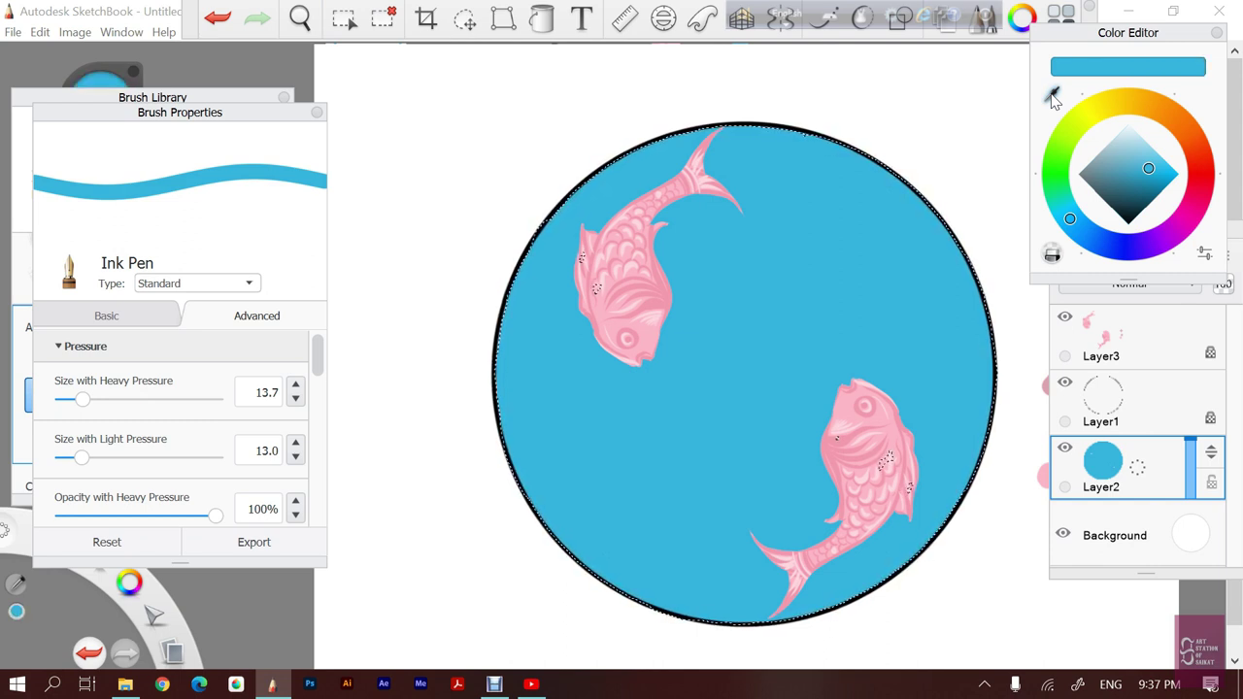
pyautogui.moveTo(1054, 97); pyautogui.dragTo(1071, 224)
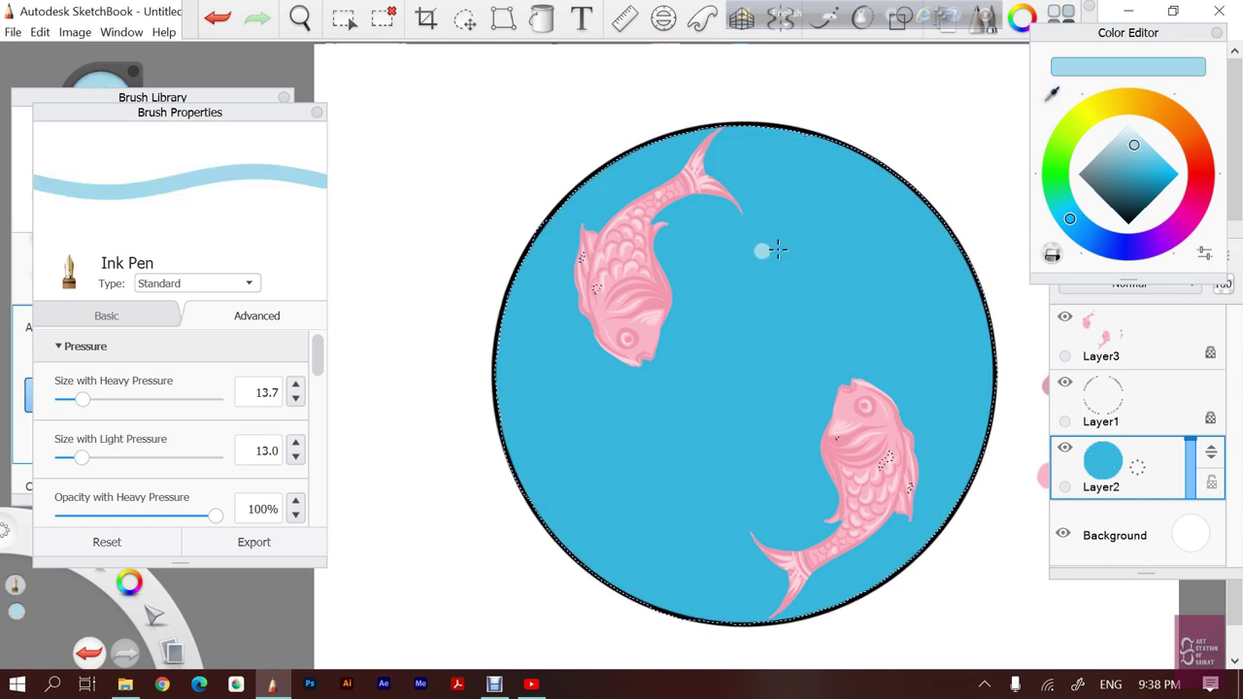
pyautogui.moveTo(82, 458); pyautogui.dragTo(58, 459)
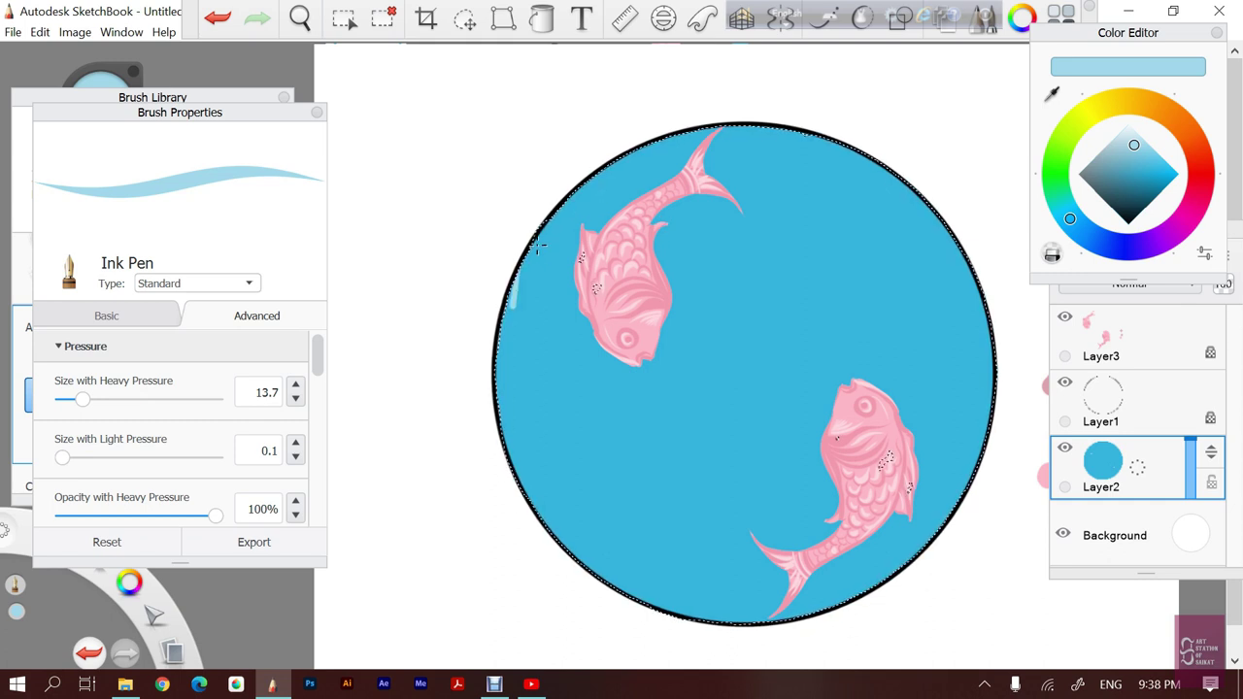
pyautogui.moveTo(513, 301); pyautogui.dragTo(583, 480)
pyautogui.hotkey('ctrl', 'z')
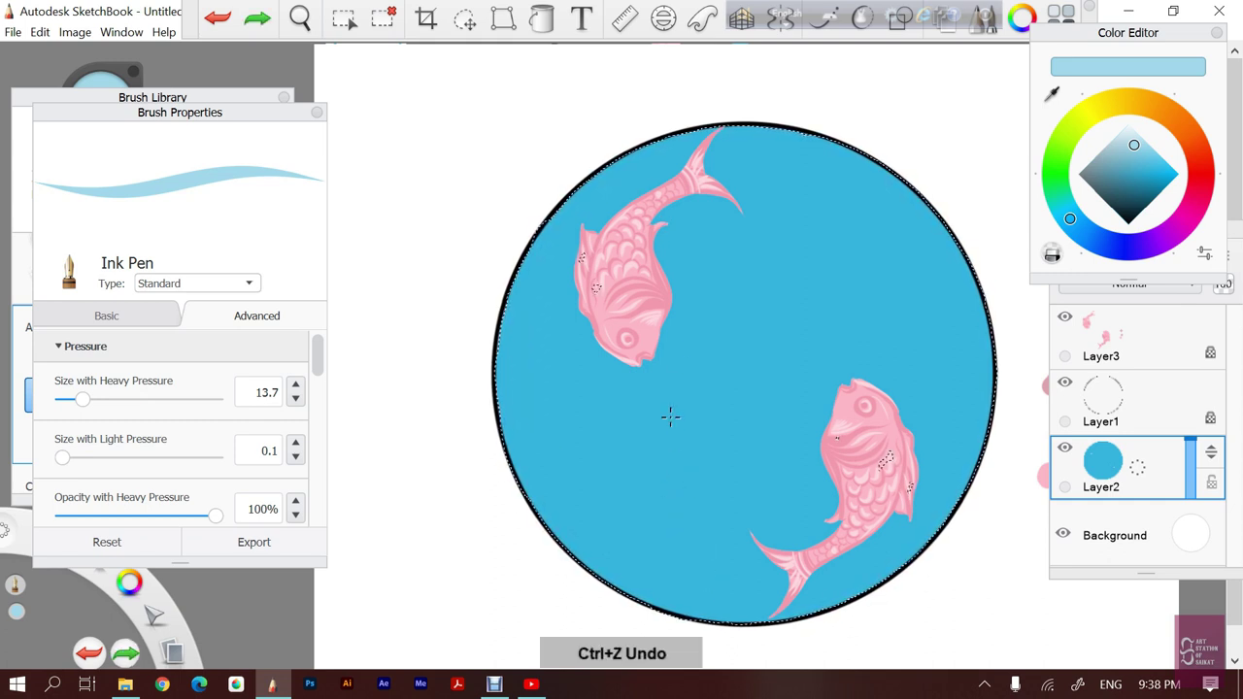
# Pick a stronger blue and undo the faint strokes beside the lower fish
pyautogui.click(1135, 155)
pyautogui.moveTo(1136, 155); pyautogui.dragTo(1136, 163)
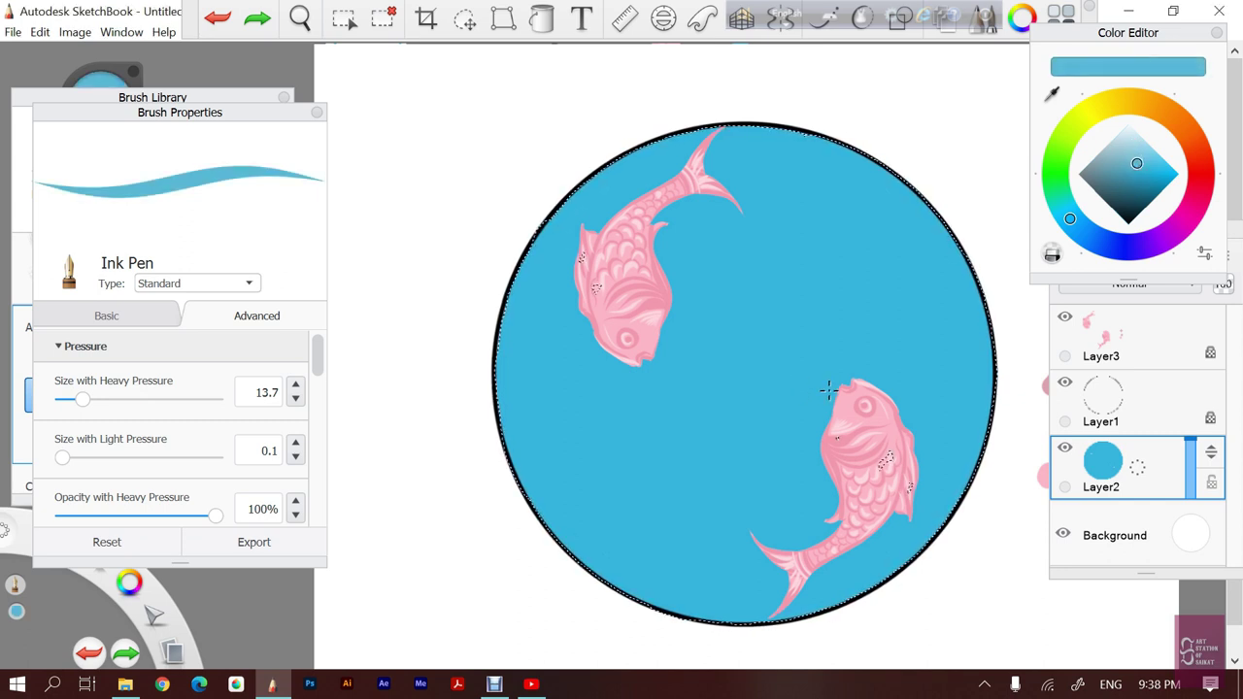
pyautogui.hotkey('ctrl', 'z')
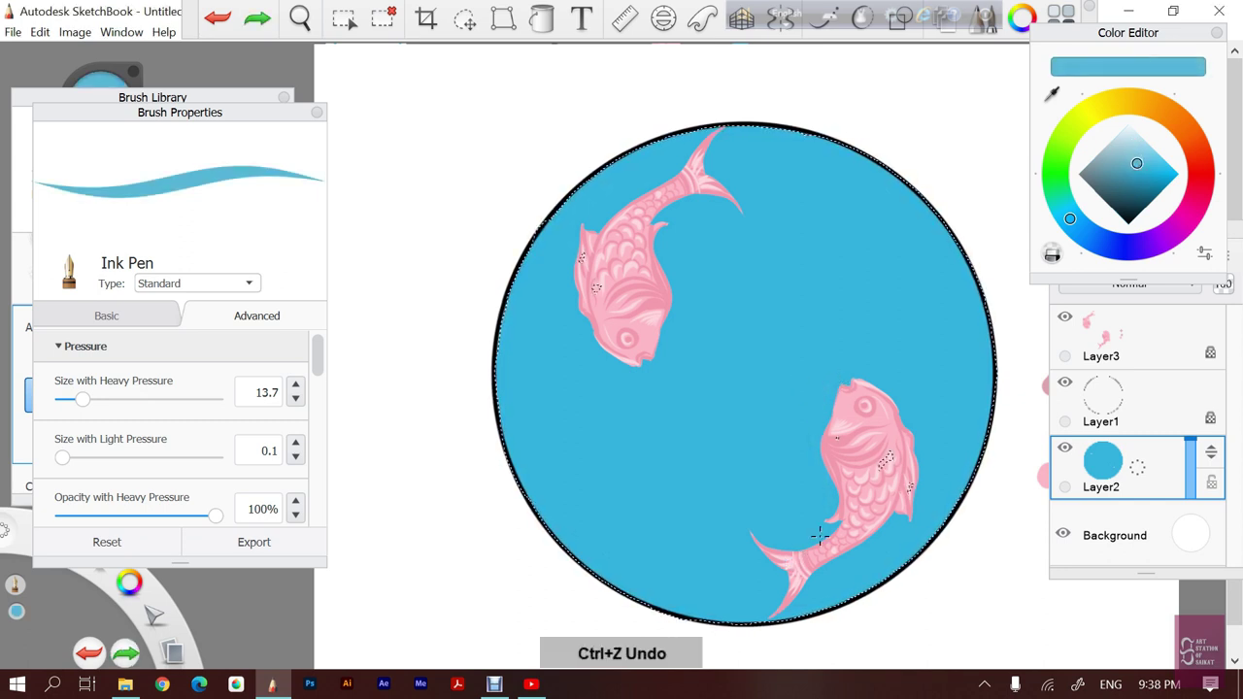
pyautogui.hotkey('ctrl', 'z')
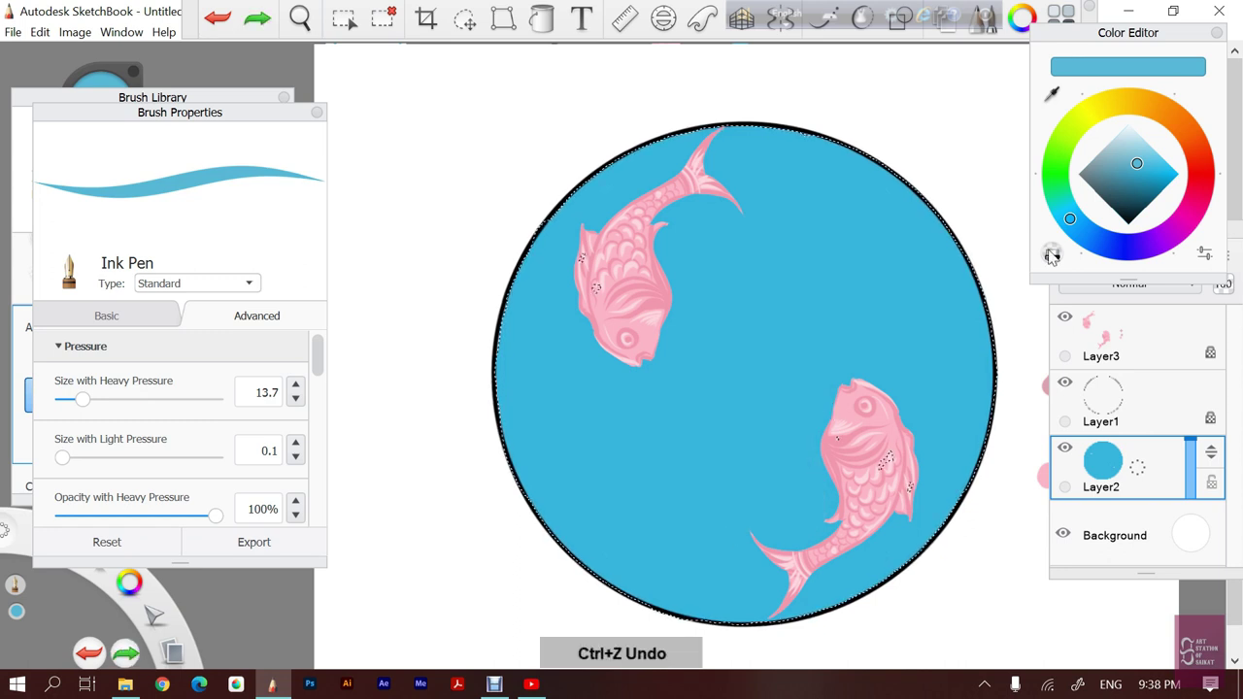
pyautogui.click(1138, 170)
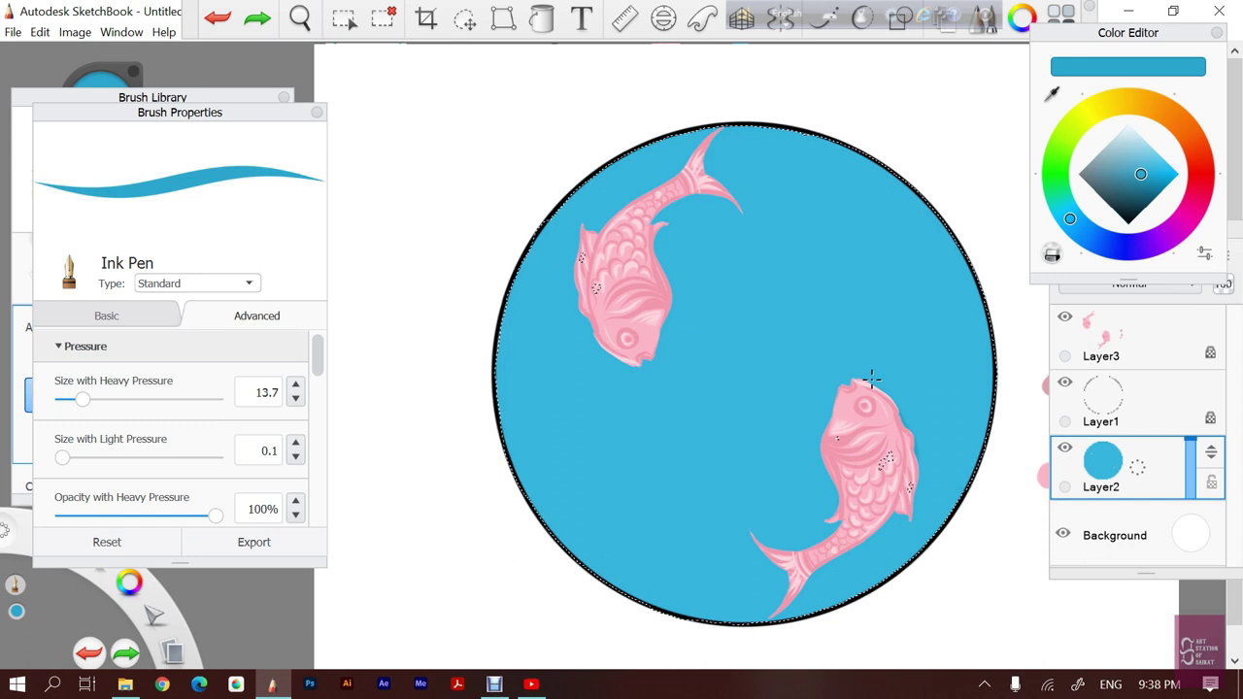
pyautogui.hotkey('ctrl', 'z')
# Turn mirroring off and redraw a small stroke on the lower koi's head
pyautogui.click(780, 19)
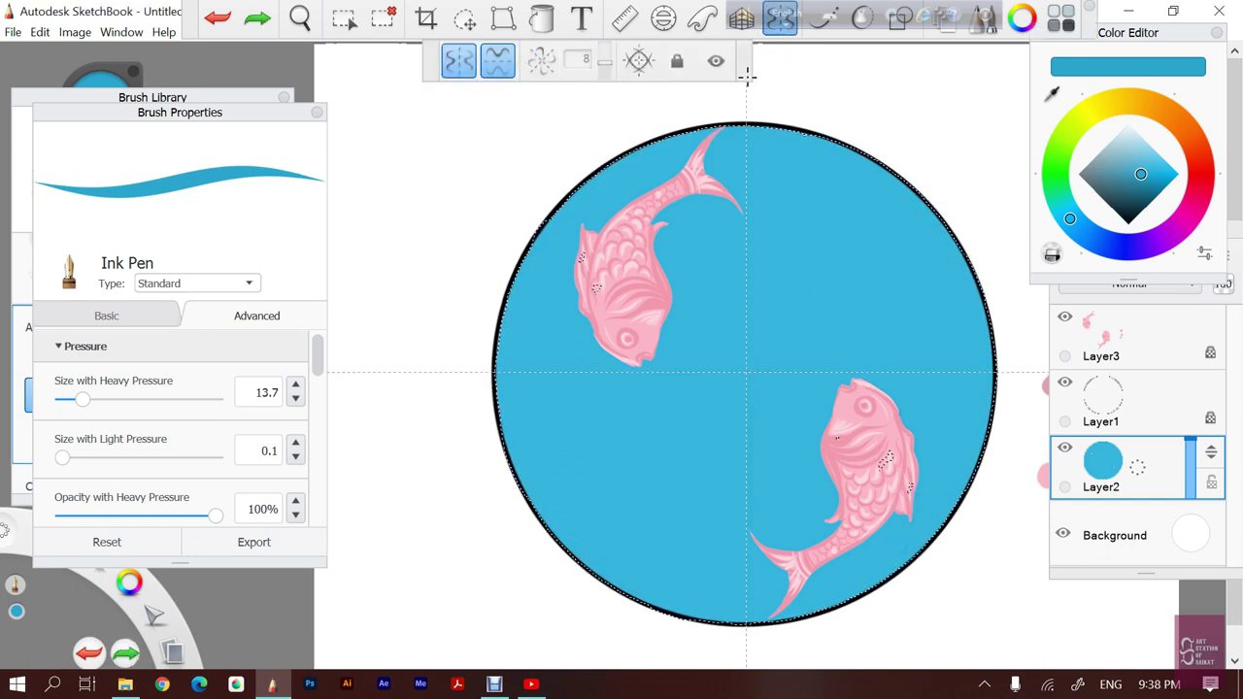
pyautogui.click(869, 381)
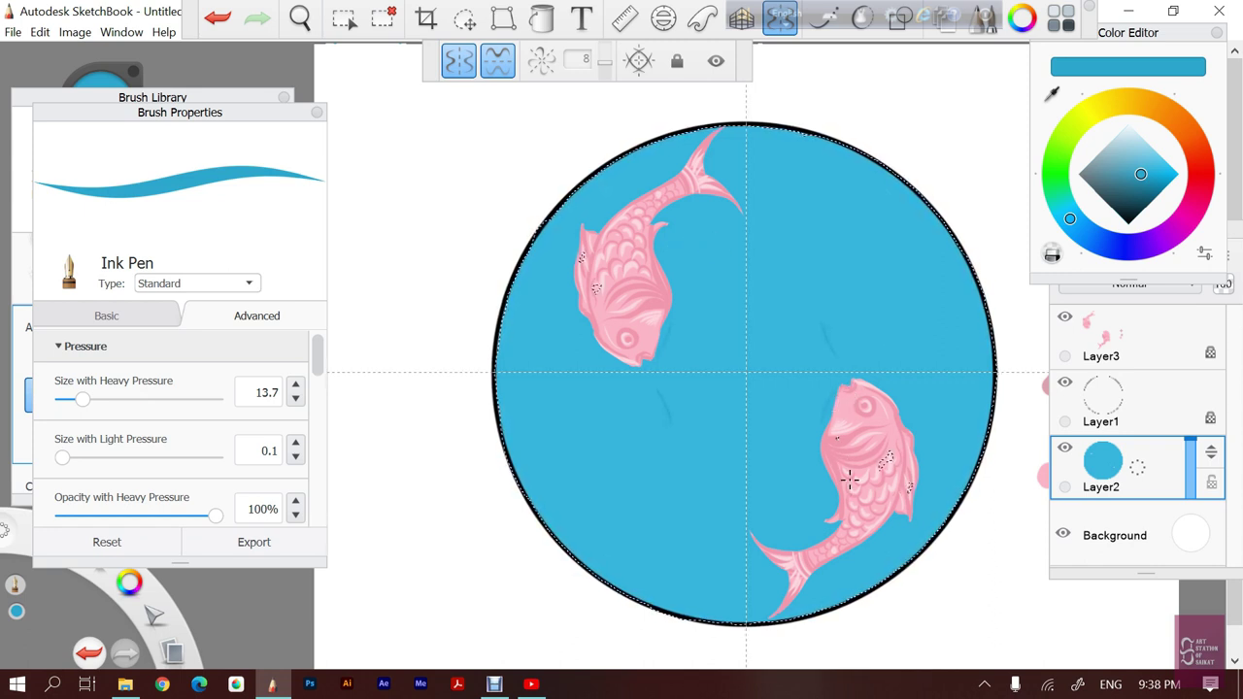
pyautogui.hotkey('ctrl', 'z')
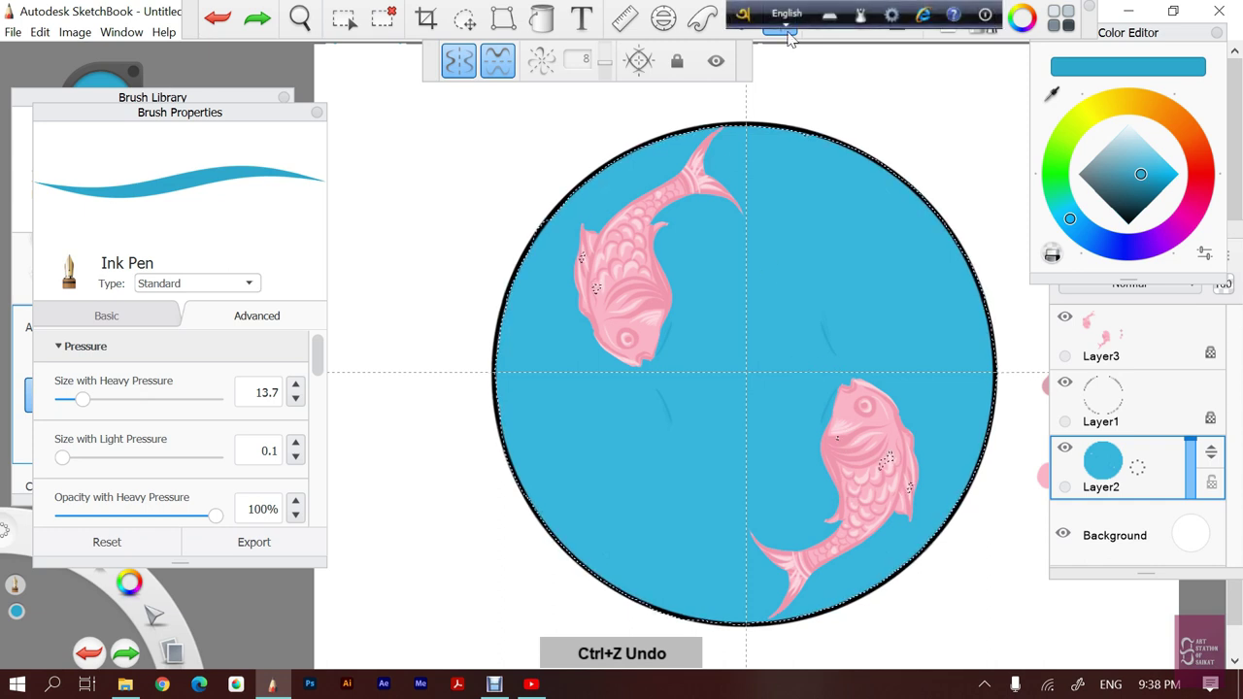
pyautogui.press('x')
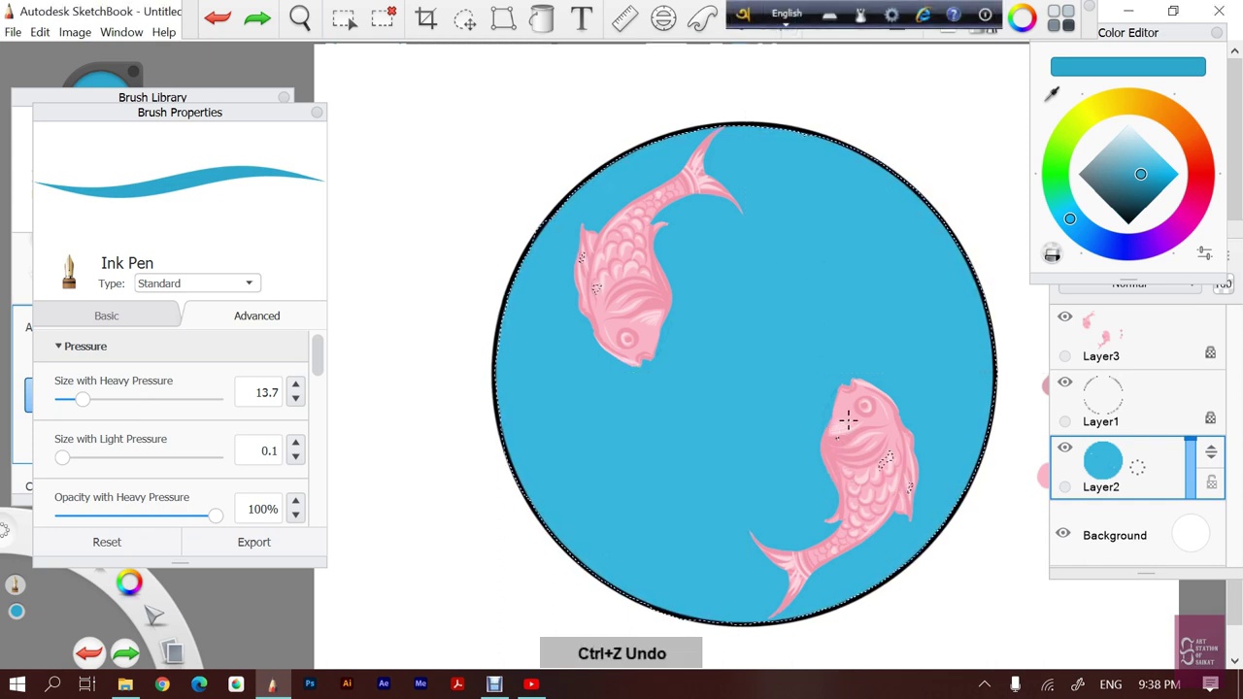
pyautogui.moveTo(841, 391); pyautogui.dragTo(836, 414)
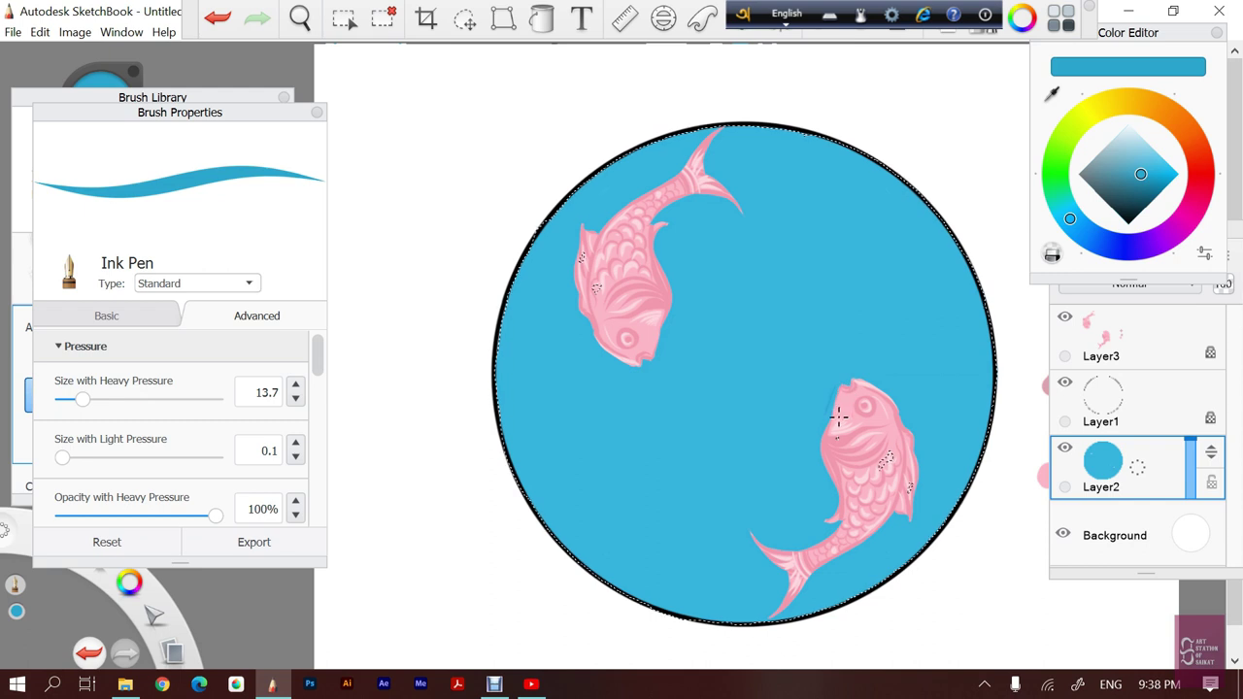
pyautogui.hotkey('ctrl', 'z')
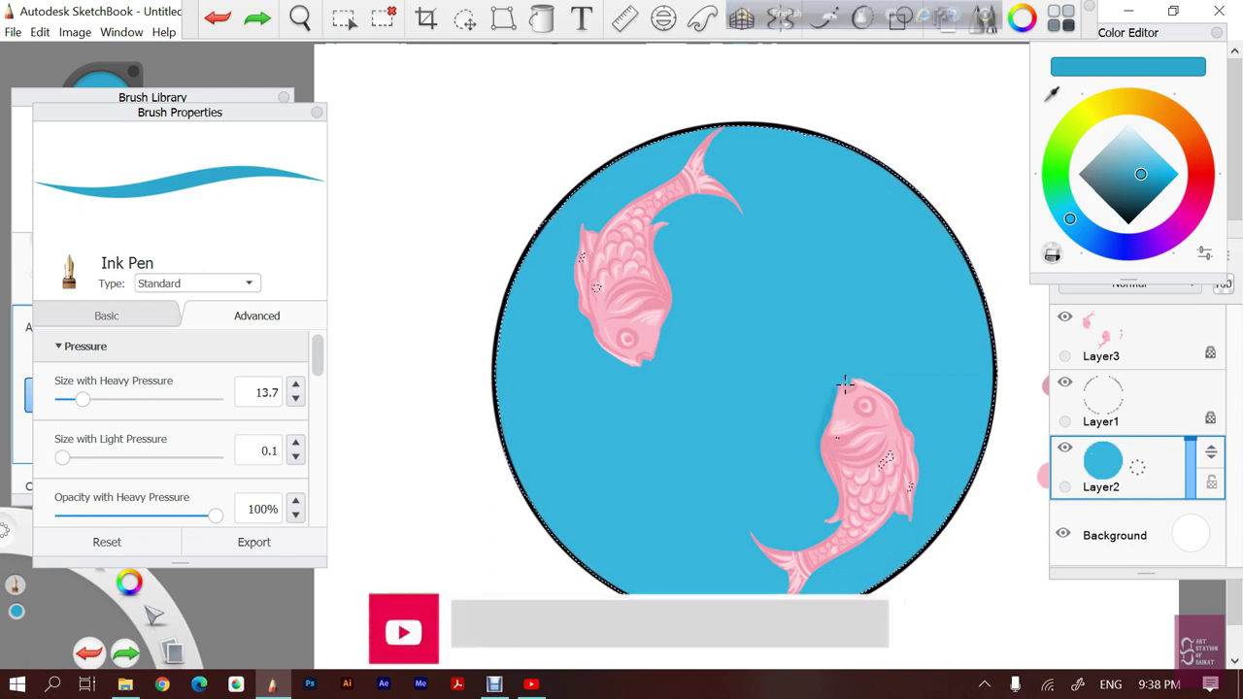
pyautogui.moveTo(842, 387); pyautogui.dragTo(863, 390)
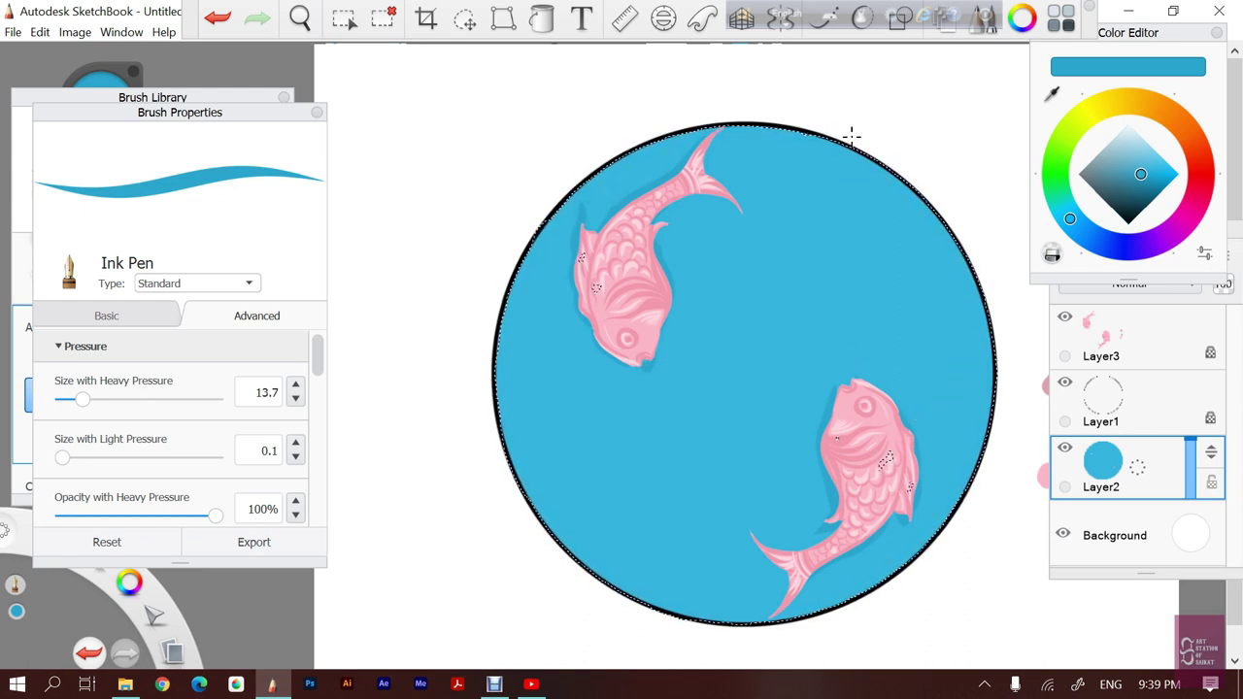
# Enable symmetry and paint mirrored wavy dark-blue shading along the circle's inner rim
pyautogui.click(782, 19)
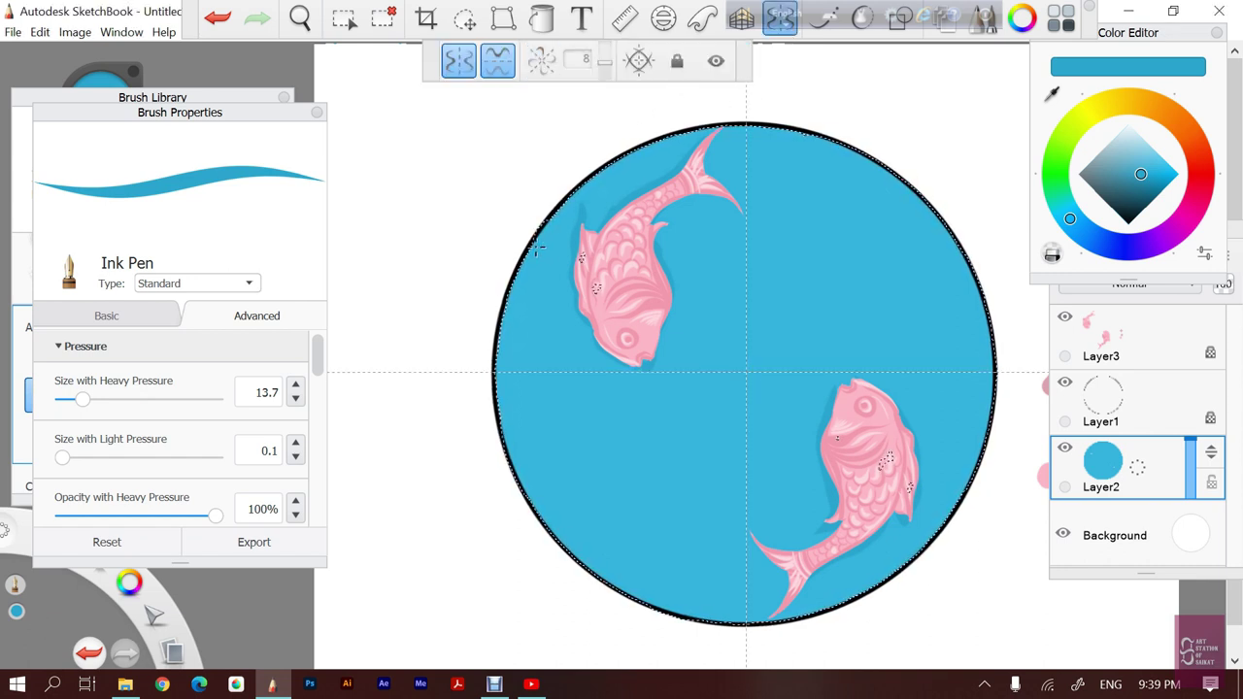
pyautogui.hotkey('ctrl', 'z')
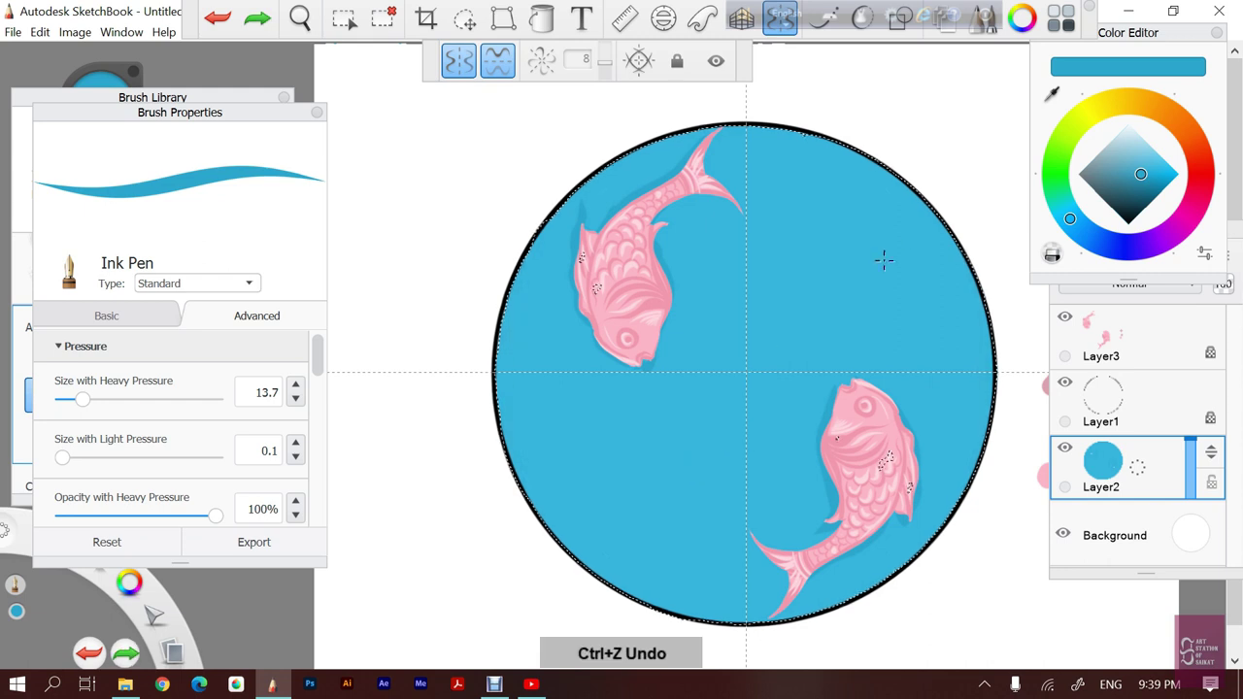
pyautogui.moveTo(942, 224); pyautogui.dragTo(756, 121)
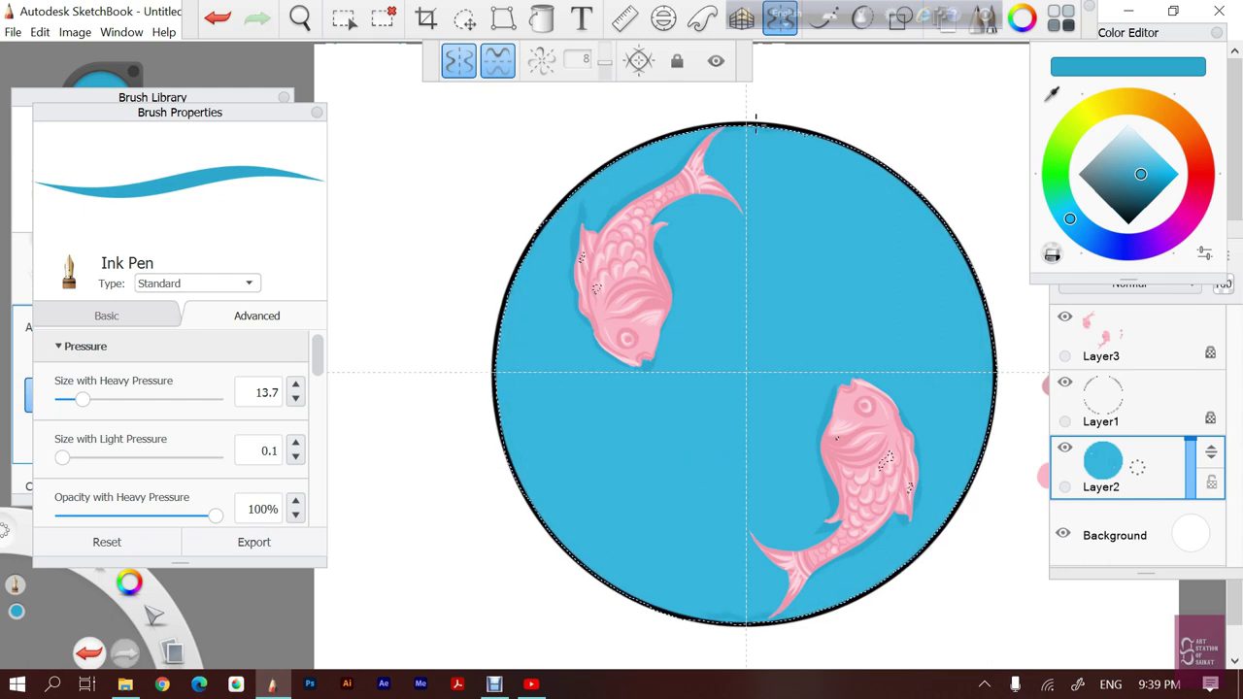
pyautogui.moveTo(633, 167); pyautogui.dragTo(539, 258)
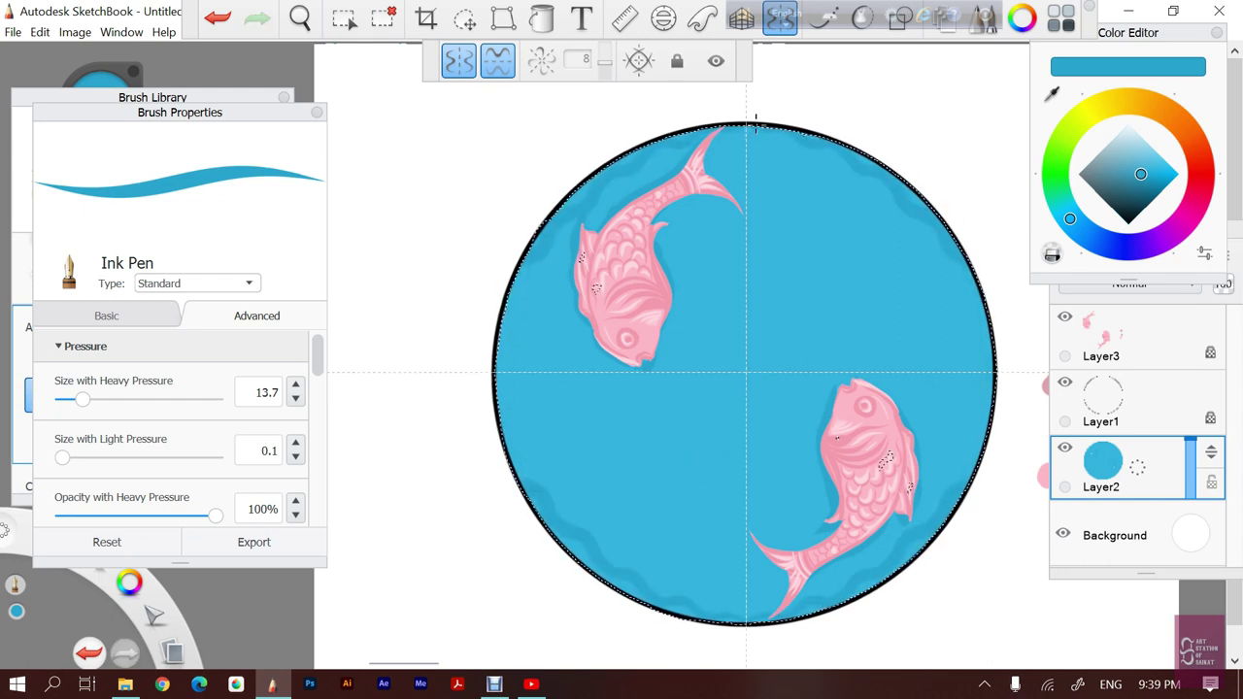
pyautogui.hotkey('ctrl', 'z')
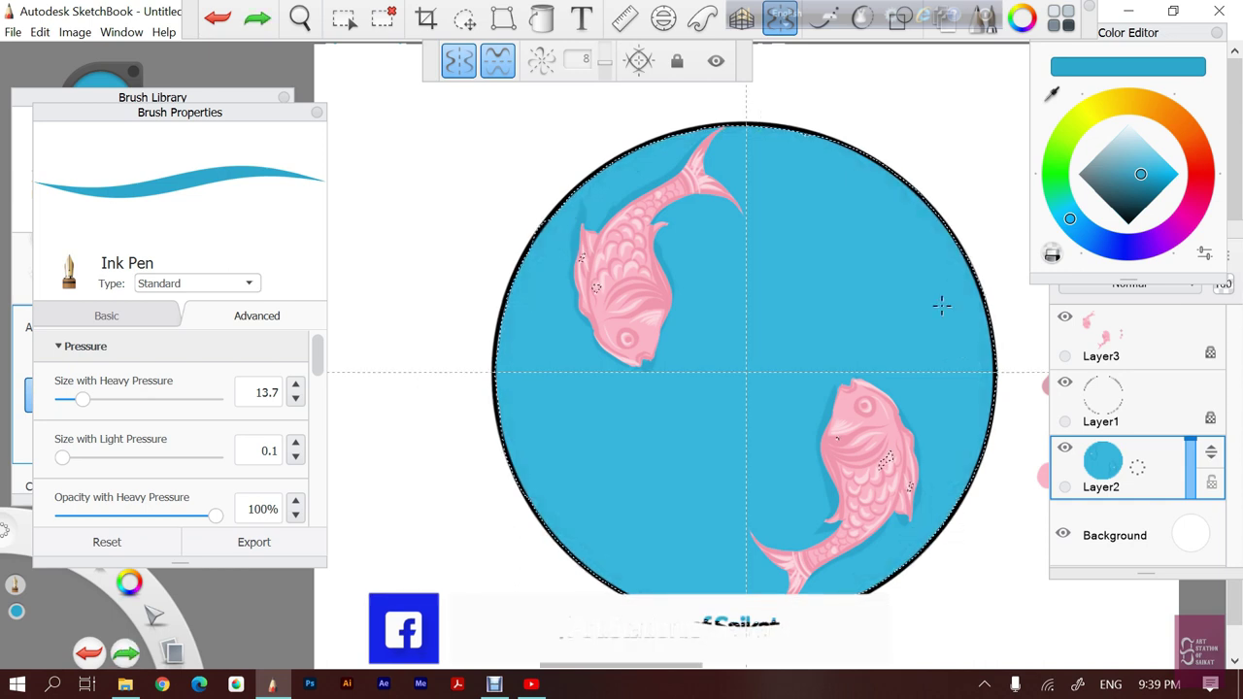
pyautogui.moveTo(595, 190); pyautogui.dragTo(531, 292)
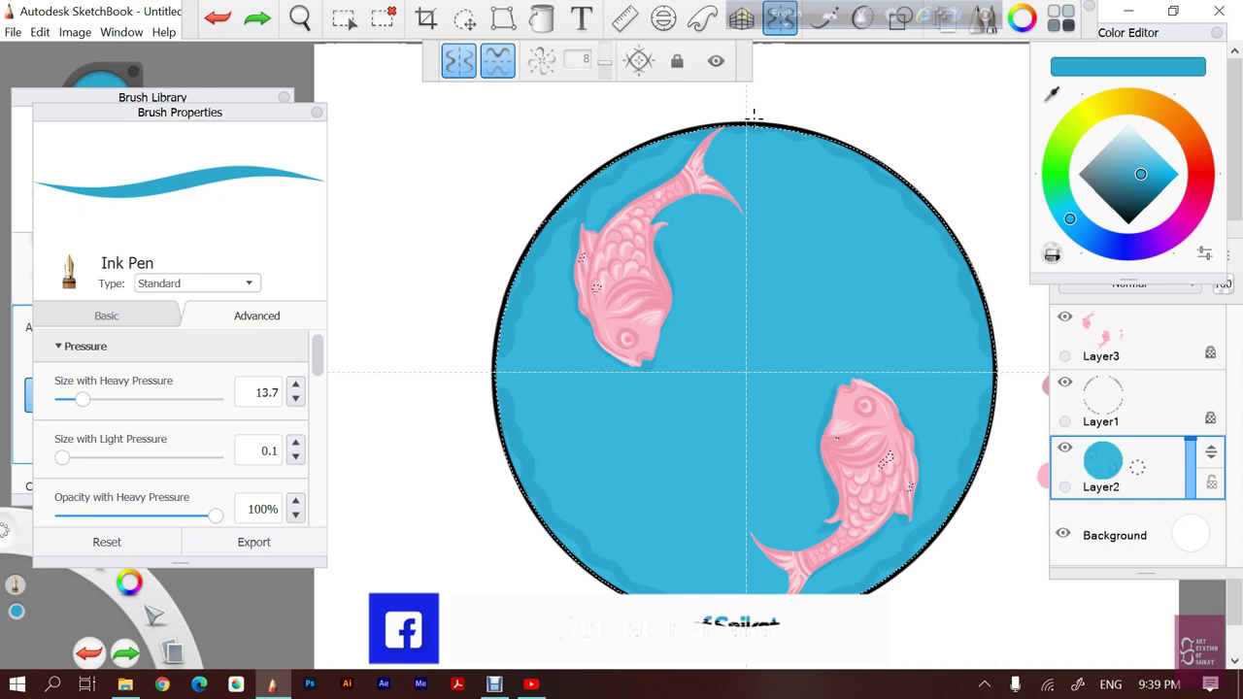
pyautogui.moveTo(754, 117); pyautogui.dragTo(937, 228)
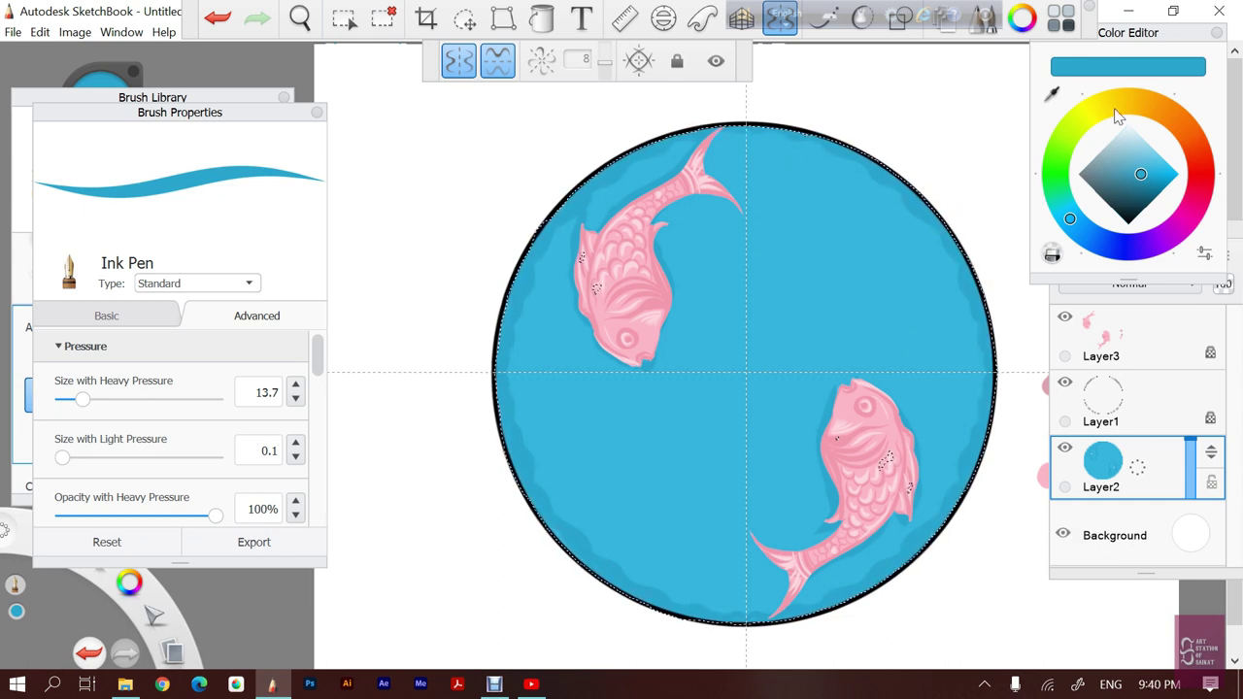
# Pick a lighter blue and trial light-blue water streaks in the upper right
pyautogui.click(1151, 167)
pyautogui.moveTo(1151, 166); pyautogui.dragTo(1157, 161)
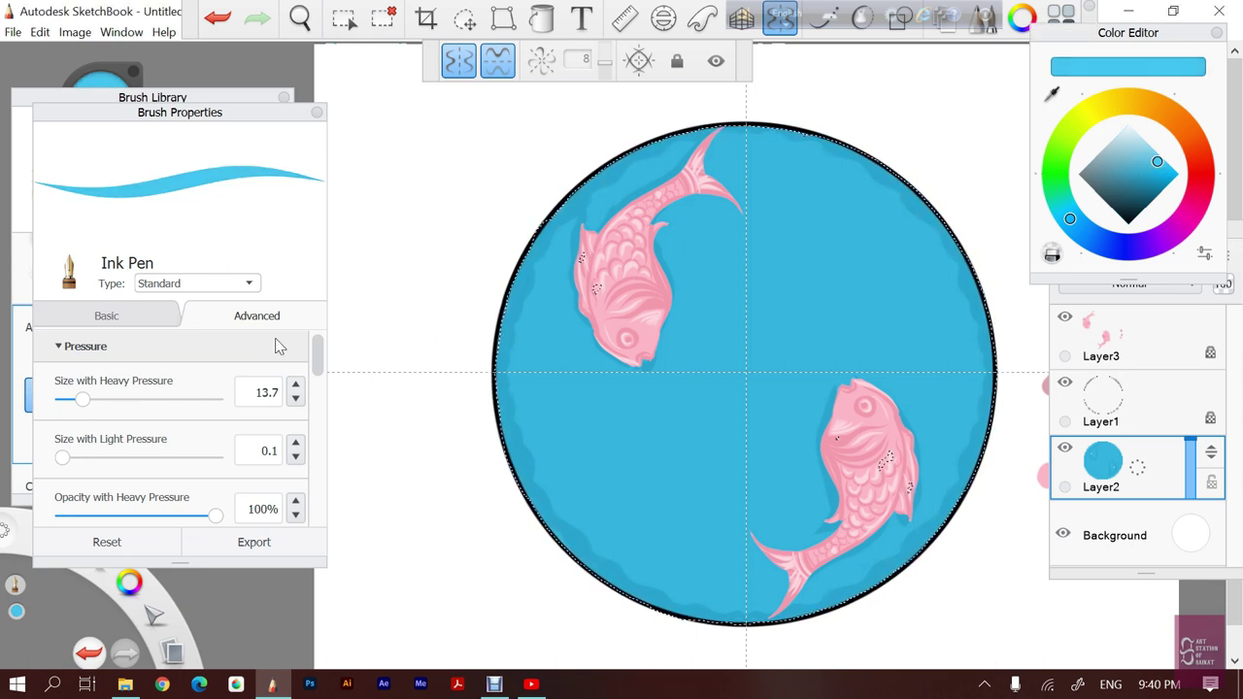
pyautogui.moveTo(792, 167); pyautogui.dragTo(913, 274)
pyautogui.hotkey('ctrl', 'z')
pyautogui.moveTo(810, 188); pyautogui.dragTo(892, 256)
pyautogui.hotkey('ctrl', 'z')
pyautogui.moveTo(814, 168); pyautogui.dragTo(911, 255)
pyautogui.hotkey('ctrl', 'z')
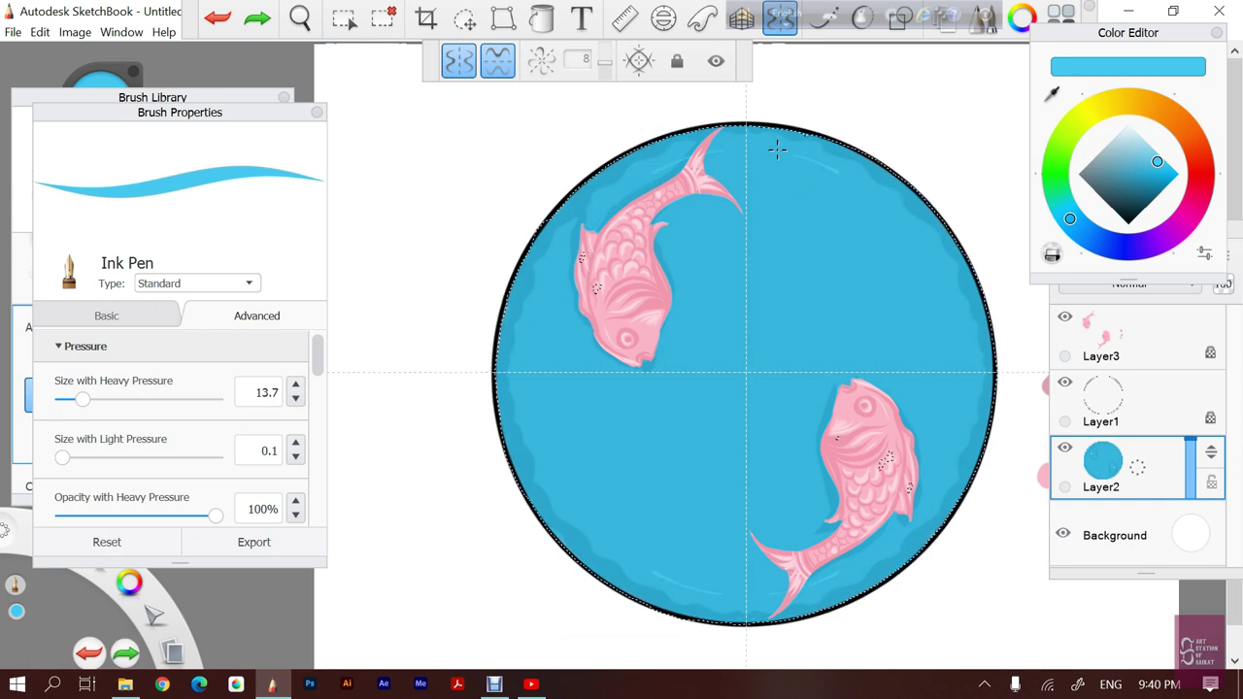
# Draw mirrored light curved streaks in the upper right, undoing rejected ones
pyautogui.moveTo(846, 184); pyautogui.dragTo(903, 311)
pyautogui.moveTo(810, 175); pyautogui.dragTo(892, 292)
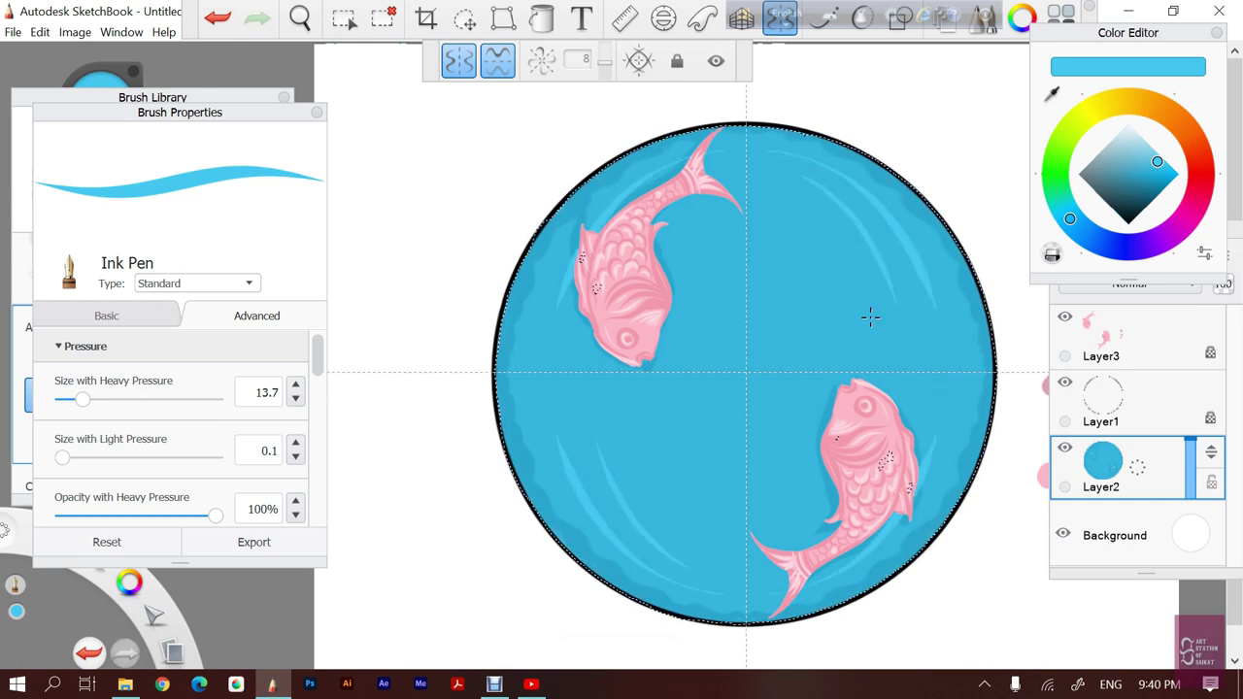
pyautogui.hotkey('ctrl', 'z')
pyautogui.hotkey('ctrl', 'z')
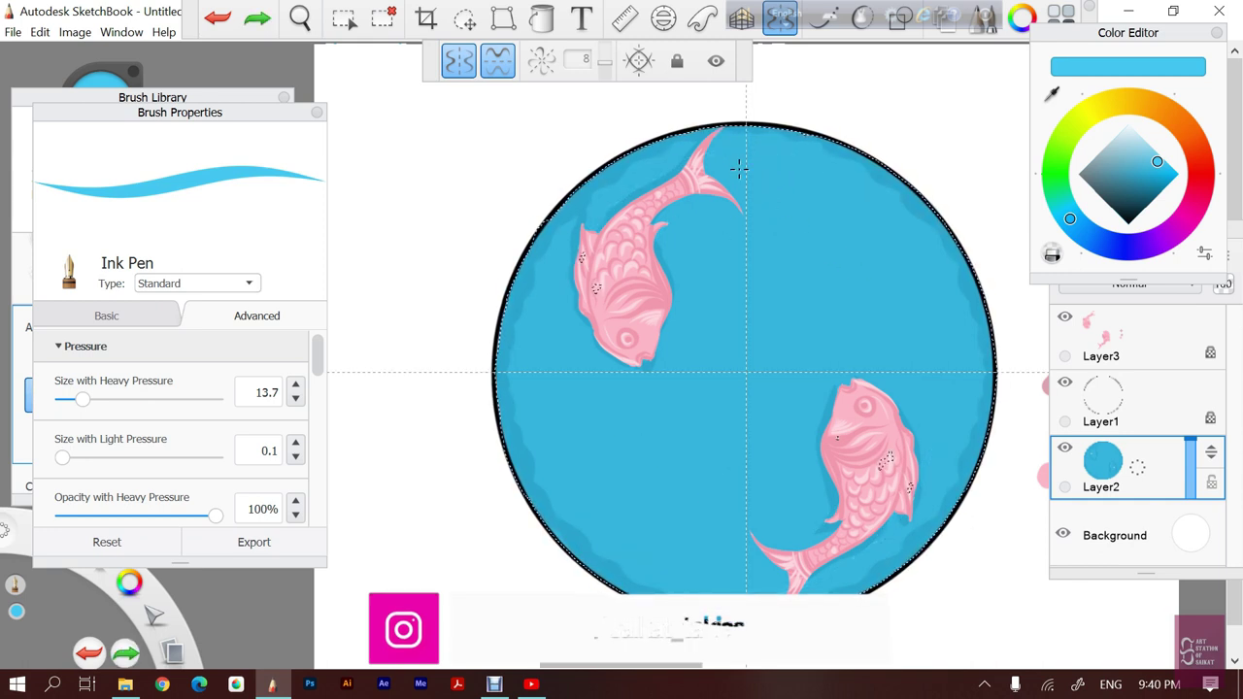
pyautogui.hotkey('ctrl', 'z')
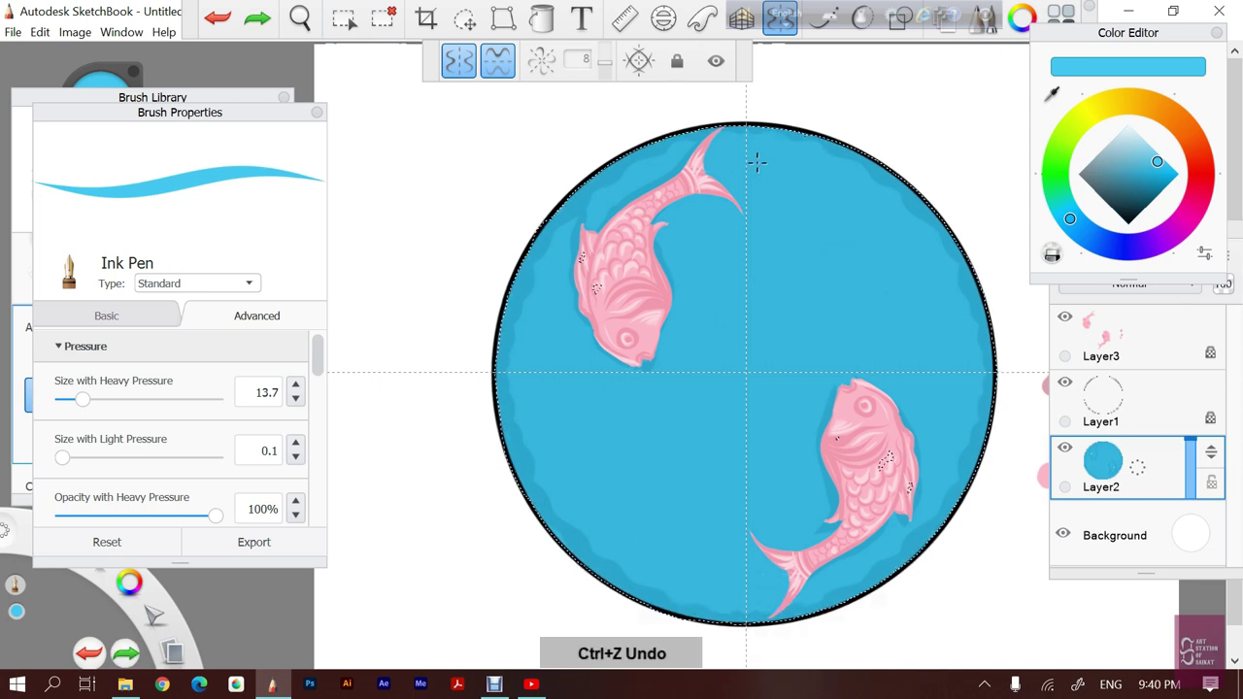
pyautogui.hotkey('ctrl', 'z')
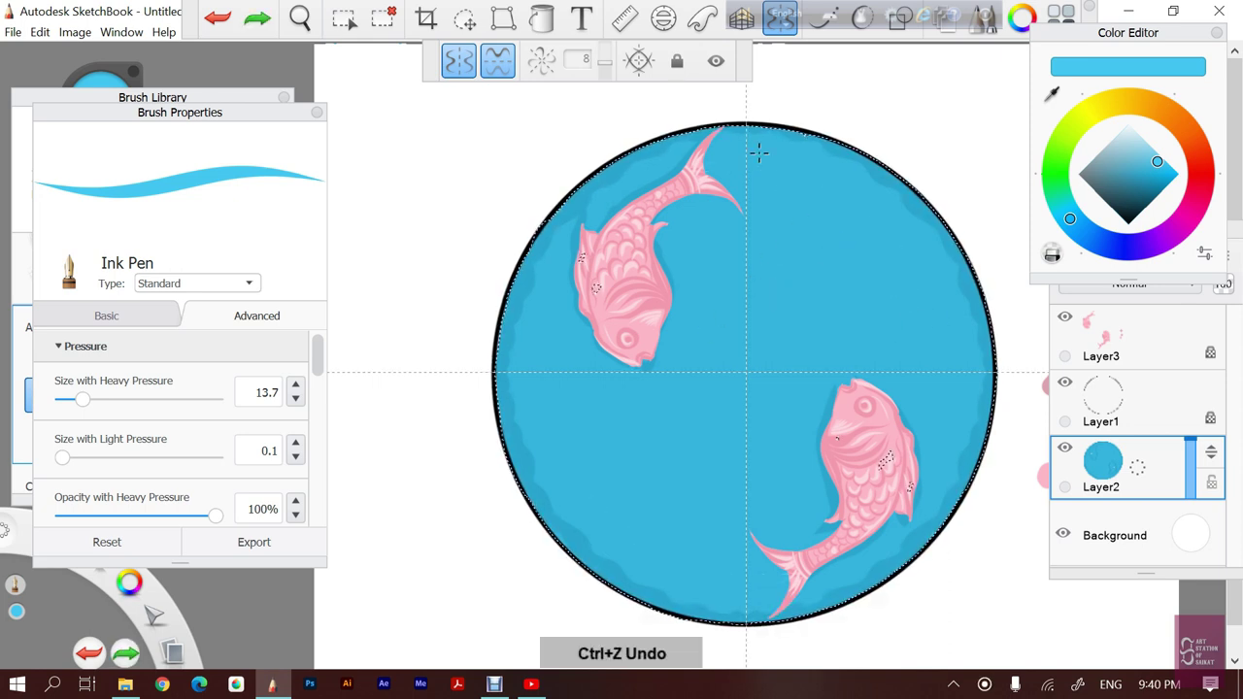
pyautogui.hotkey('ctrl', 'z')
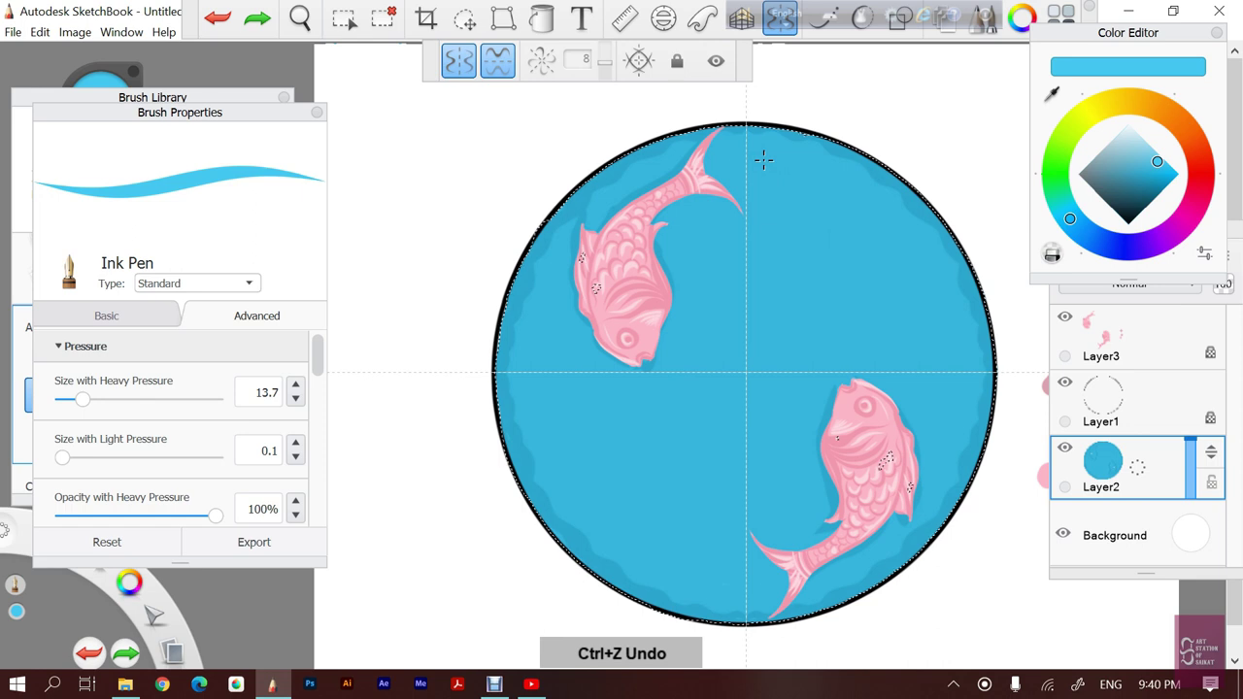
pyautogui.moveTo(763, 160); pyautogui.dragTo(913, 262)
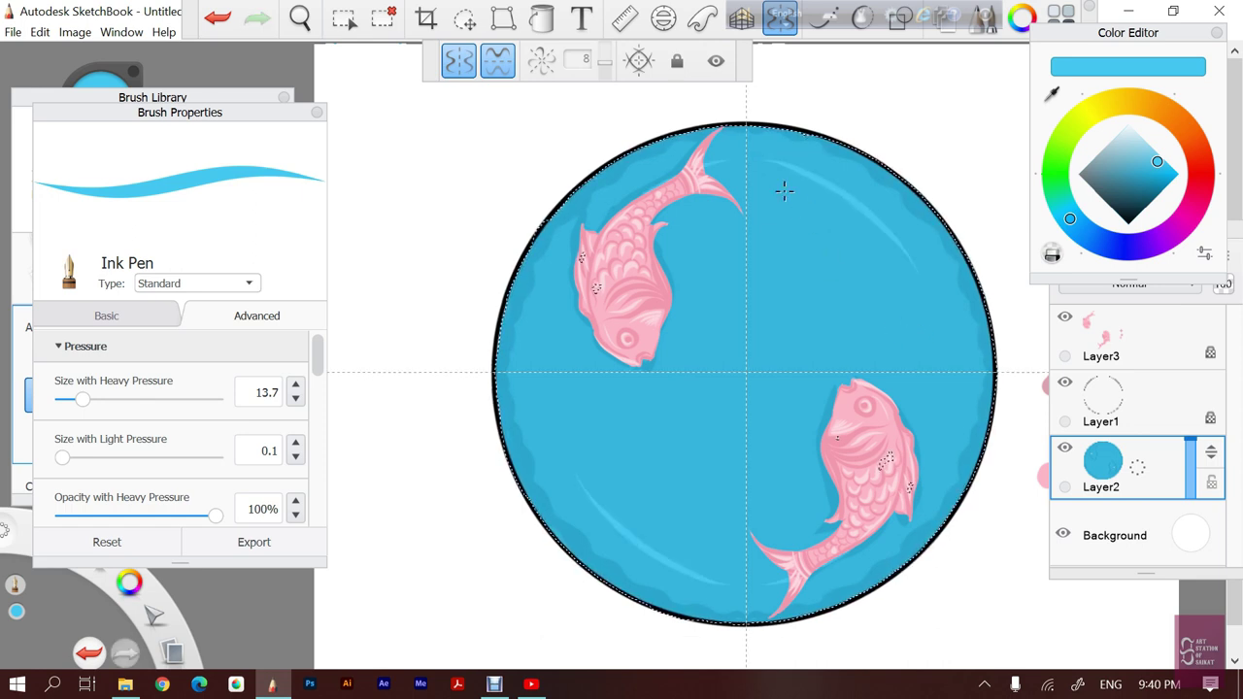
pyautogui.hotkey('ctrl', 'z')
pyautogui.moveTo(771, 158); pyautogui.dragTo(911, 268)
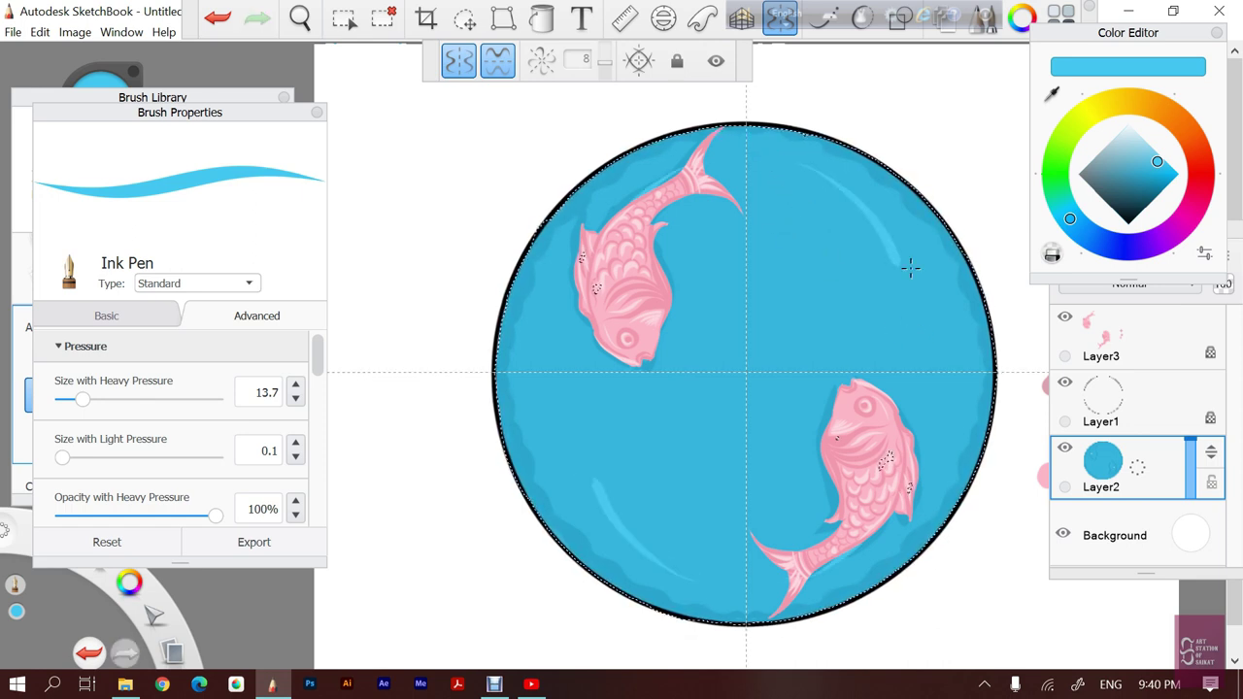
pyautogui.moveTo(808, 177); pyautogui.dragTo(880, 267)
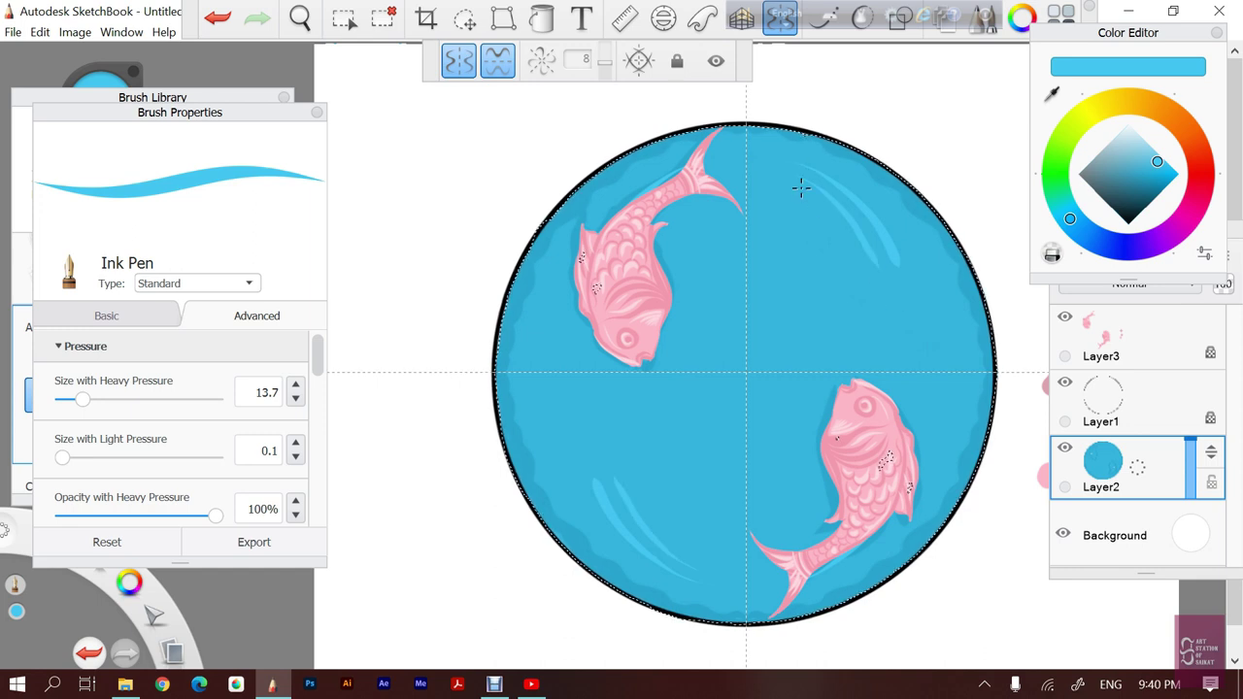
pyautogui.moveTo(802, 187); pyautogui.dragTo(856, 283)
pyautogui.moveTo(792, 200); pyautogui.dragTo(792, 226)
pyautogui.hotkey('ctrl', 'z')
pyautogui.hotkey('ctrl', 'z')
# Redraw curved light streaks across the water and add short streaks near the lower fish
pyautogui.hotkey('ctrl', 'z')
pyautogui.hotkey('ctrl', 'z')
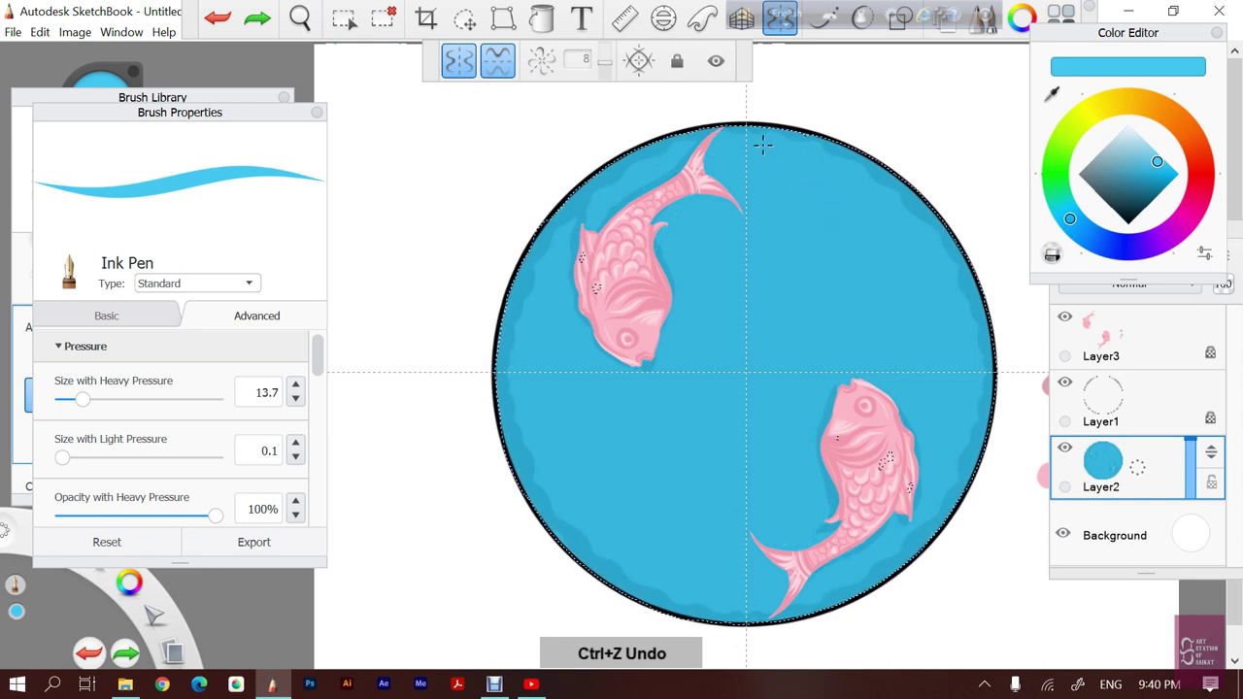
pyautogui.moveTo(765, 146)
pyautogui.mouseDown()
pyautogui.moveTo(816, 173)
pyautogui.moveTo(903, 262)
pyautogui.mouseUp()
pyautogui.hotkey('ctrl', 'z')
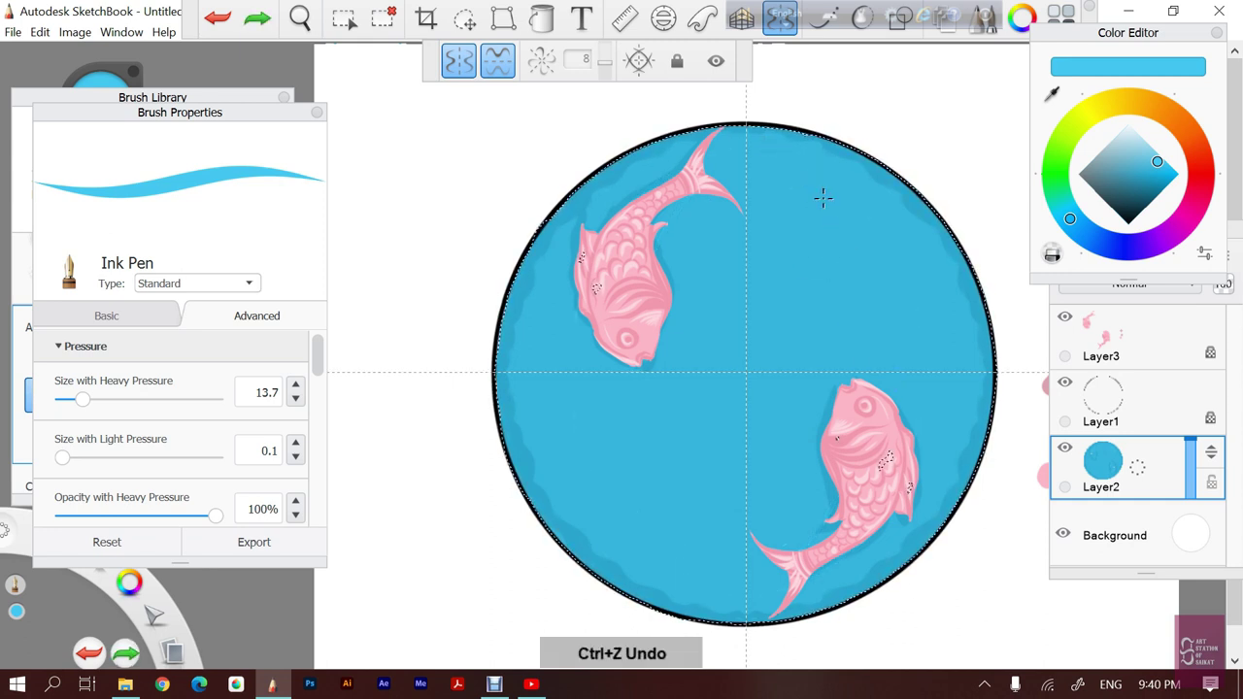
pyautogui.moveTo(770, 156); pyautogui.dragTo(947, 301)
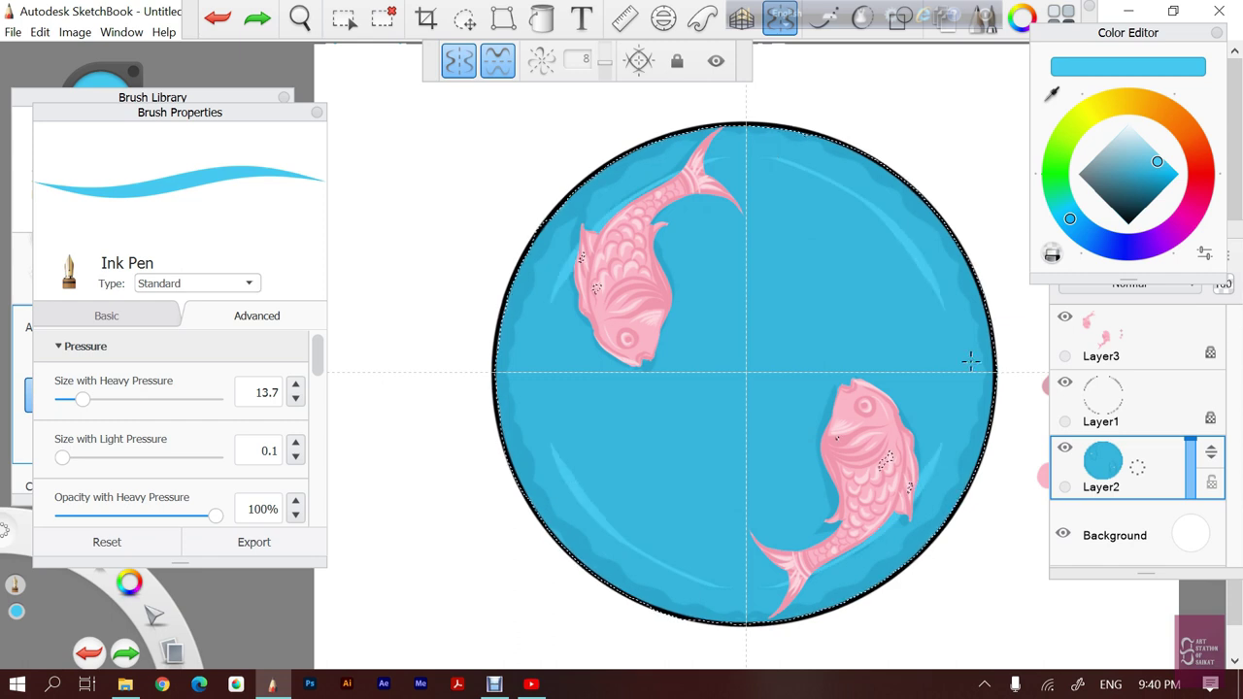
pyautogui.hotkey('ctrl', 'z')
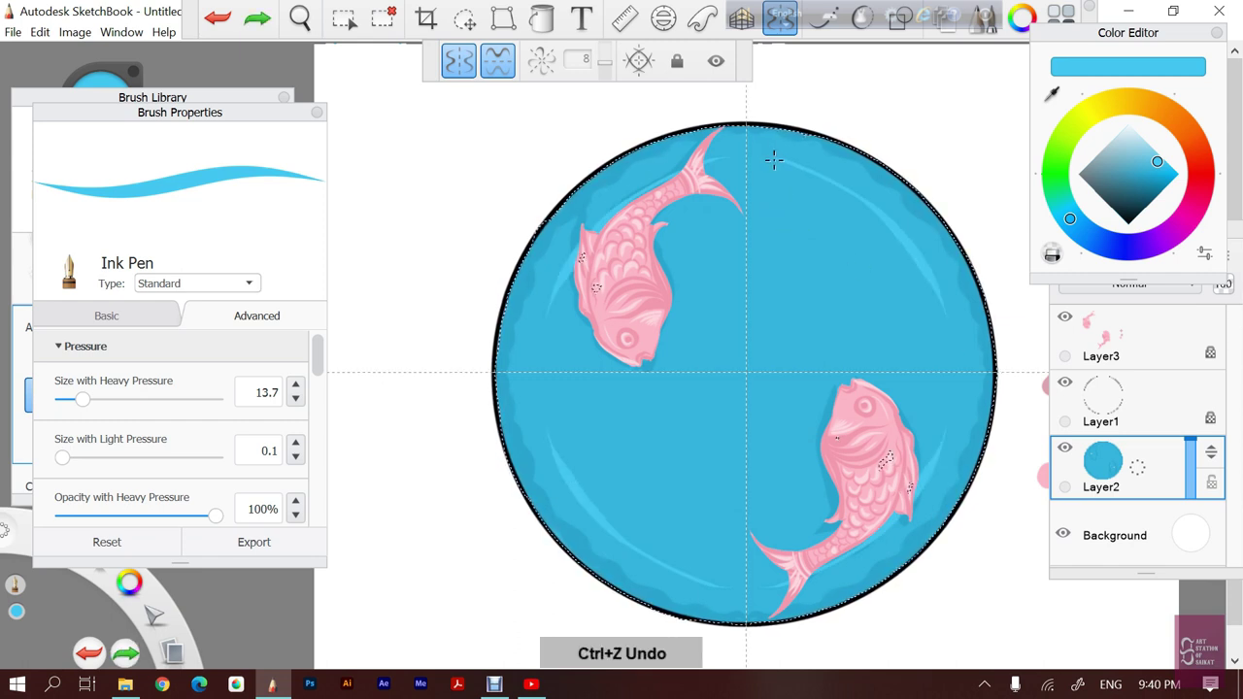
pyautogui.hotkey('ctrl', 'z')
pyautogui.moveTo(770, 153); pyautogui.dragTo(923, 316)
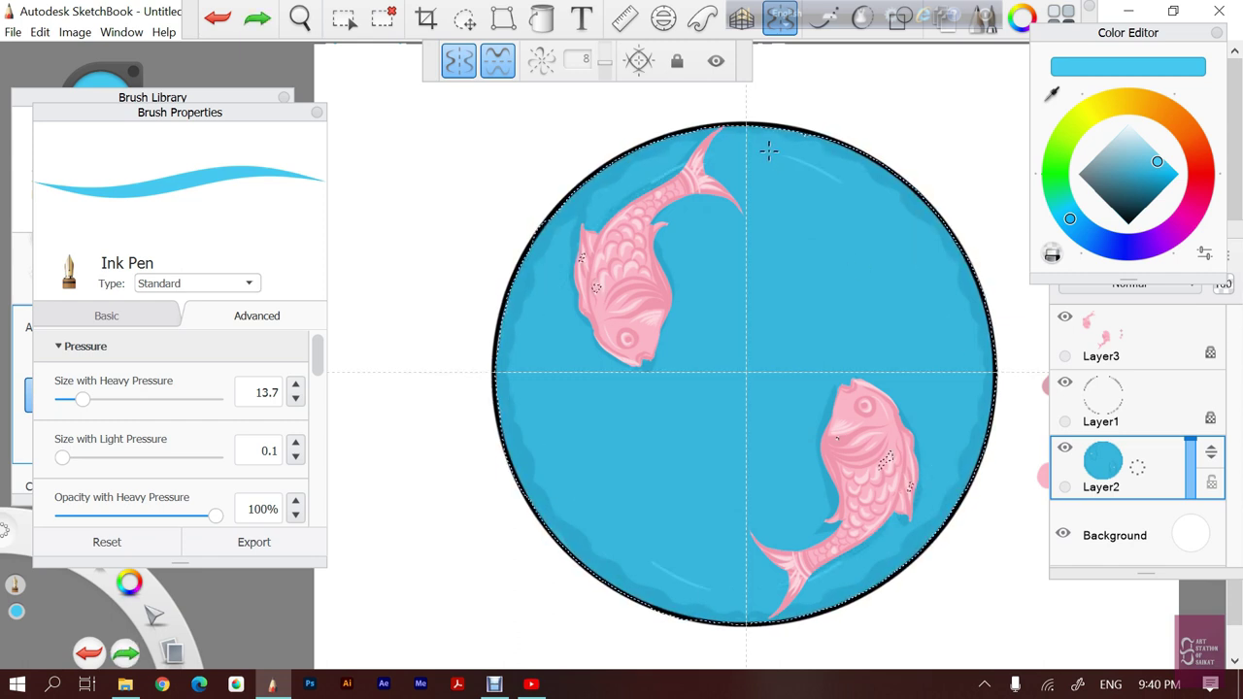
pyautogui.moveTo(782, 168); pyautogui.dragTo(865, 257)
pyautogui.moveTo(787, 183); pyautogui.dragTo(816, 228)
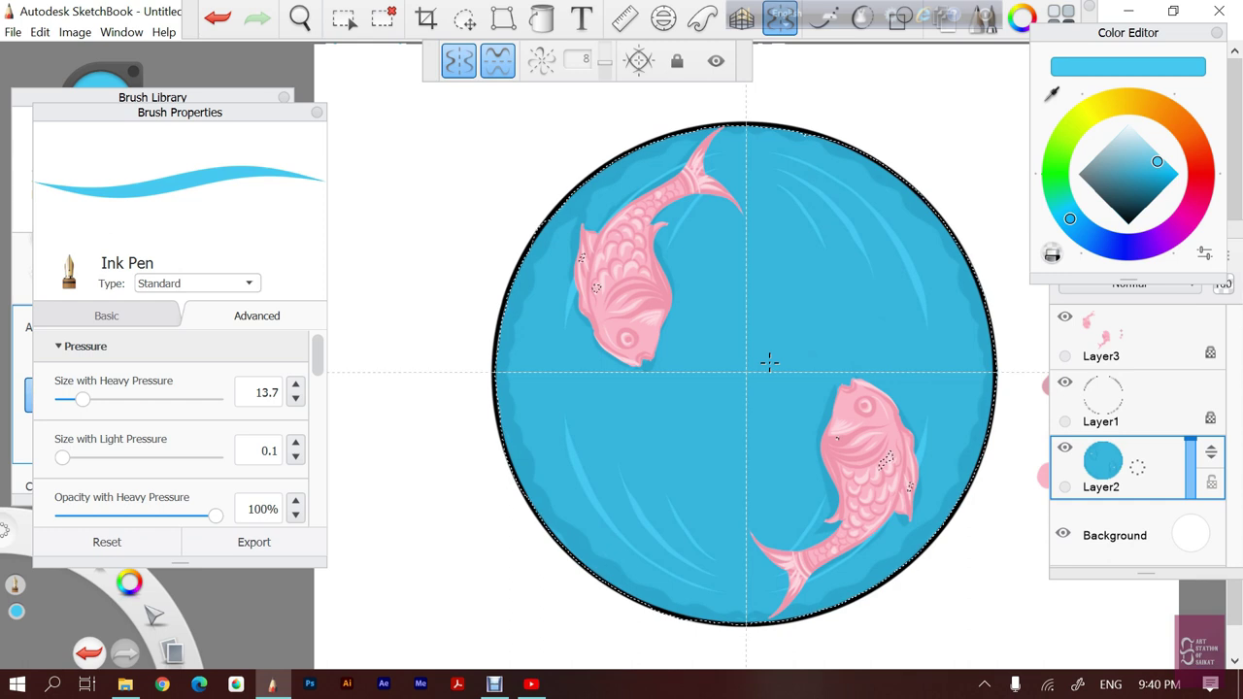
pyautogui.hotkey('ctrl', 'z')
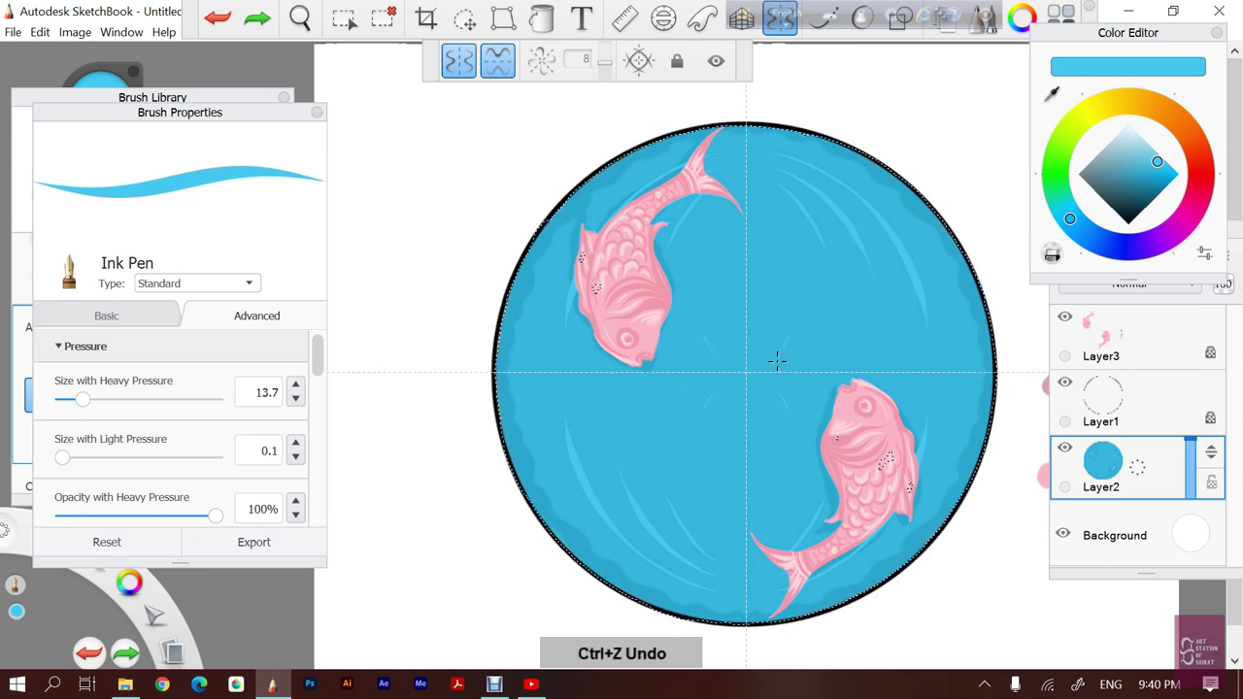
pyautogui.moveTo(791, 297); pyautogui.dragTo(798, 336)
pyautogui.hotkey('ctrl', 'z')
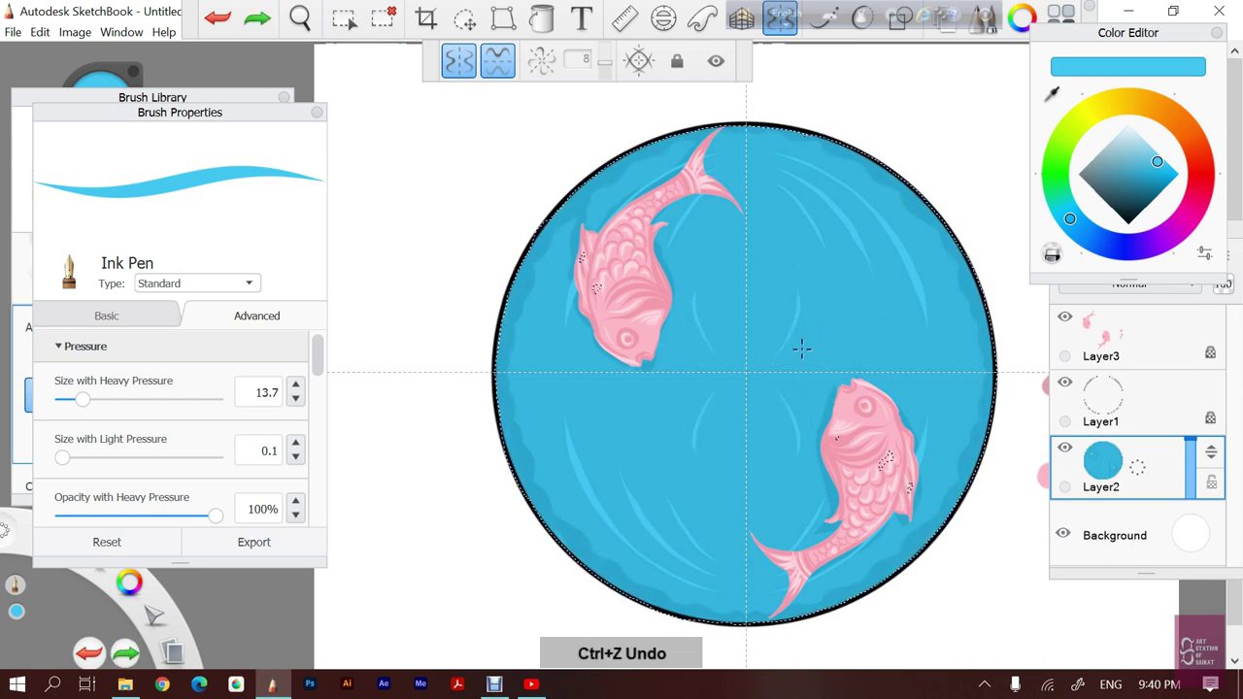
pyautogui.moveTo(795, 389); pyautogui.dragTo(853, 352)
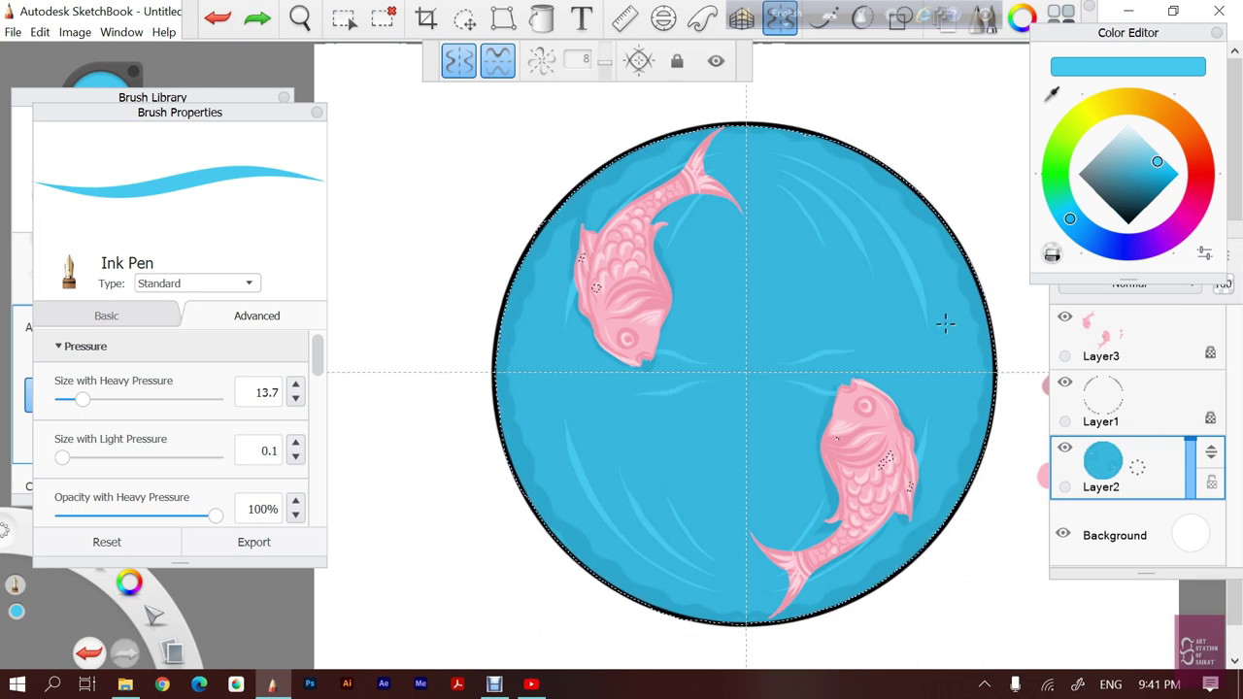
pyautogui.hotkey('ctrl', 'z')
pyautogui.moveTo(937, 264); pyautogui.dragTo(913, 412)
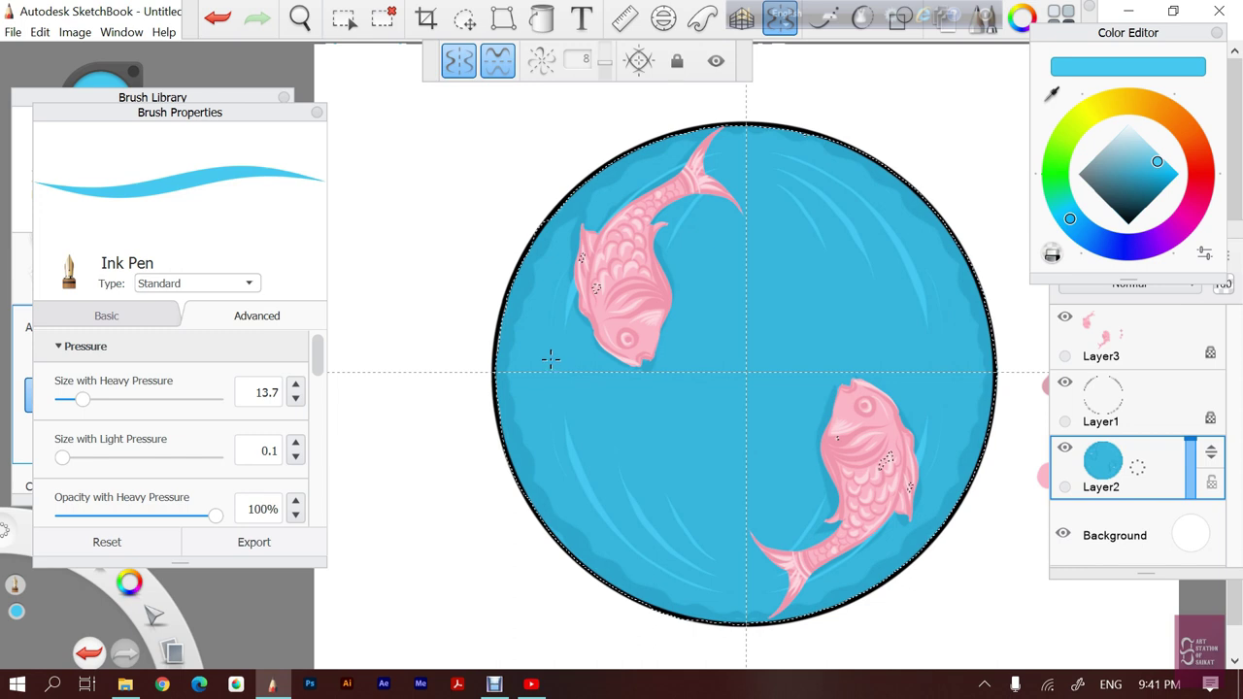
# Step back through earlier highlight streaks with undo/redo, retrying the upper-right streak
pyautogui.hotkey('ctrl', 'z')
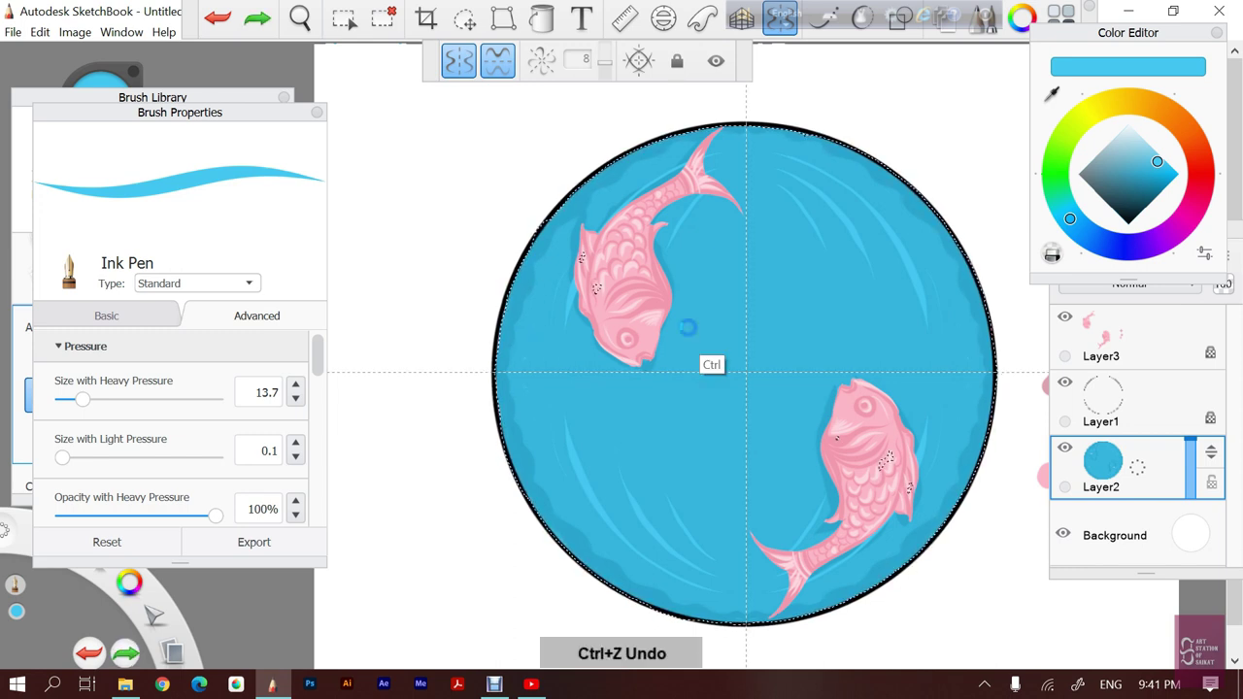
pyautogui.hotkey('ctrl', 'z')
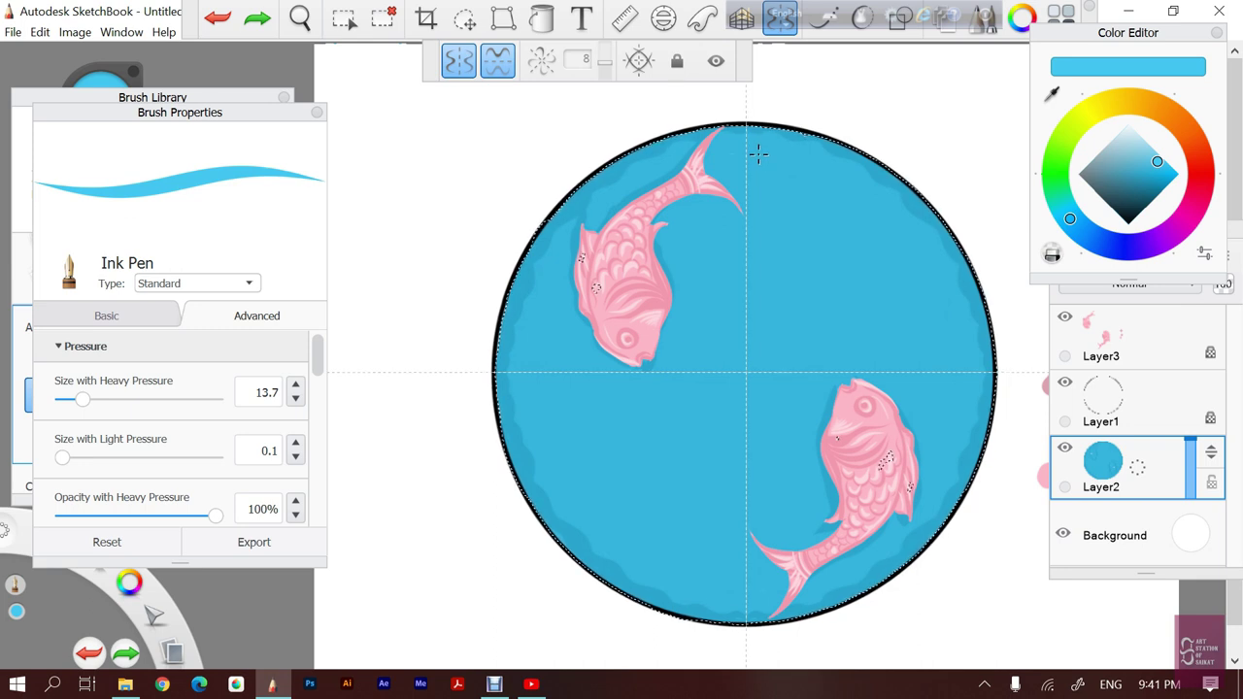
pyautogui.hotkey('ctrl', 'y')
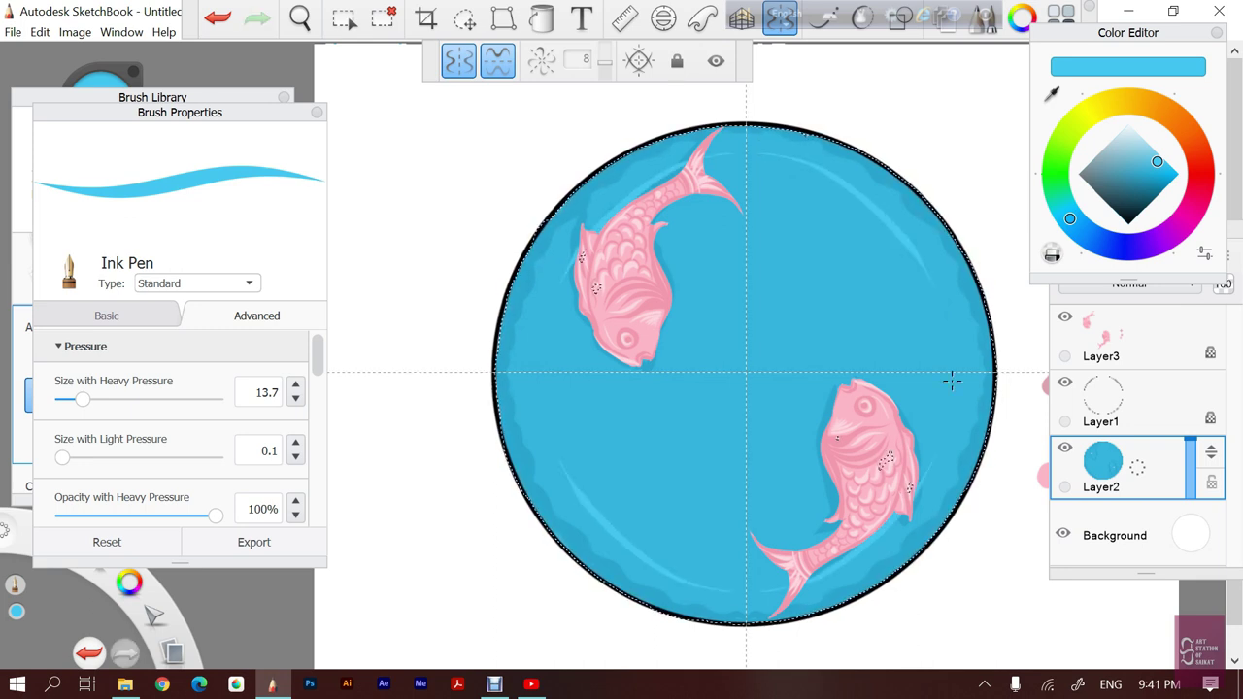
pyautogui.hotkey('ctrl', 'z')
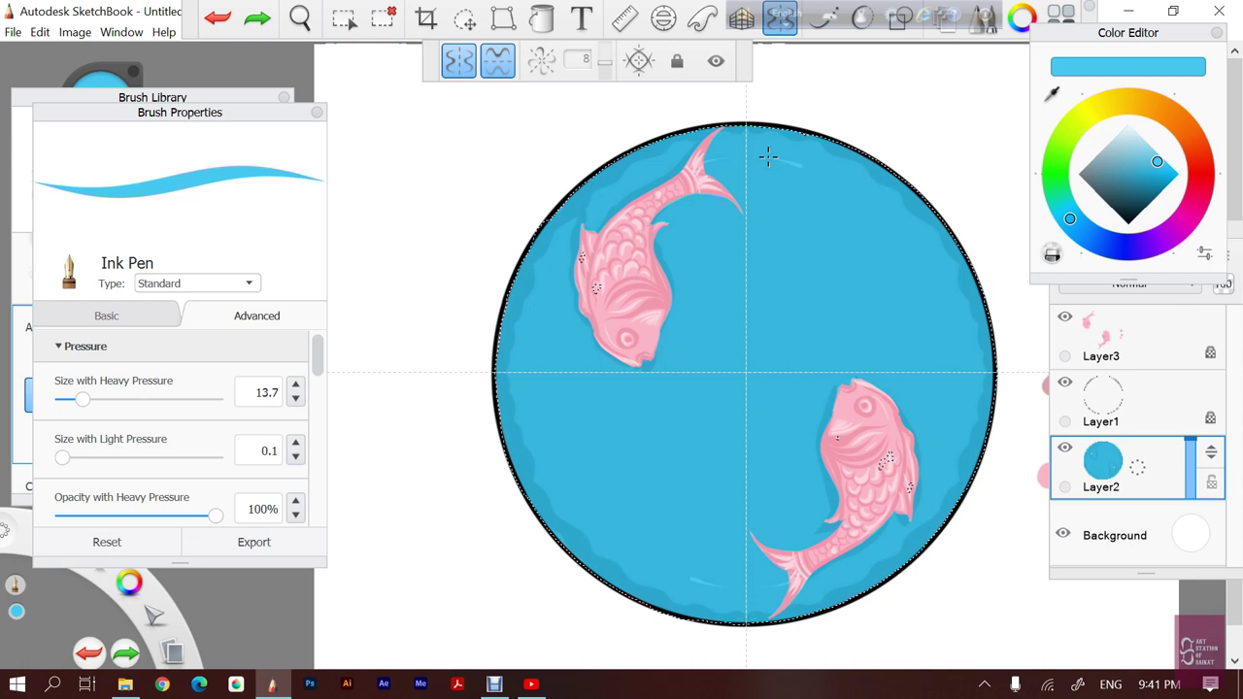
pyautogui.hotkey('ctrl', 'z')
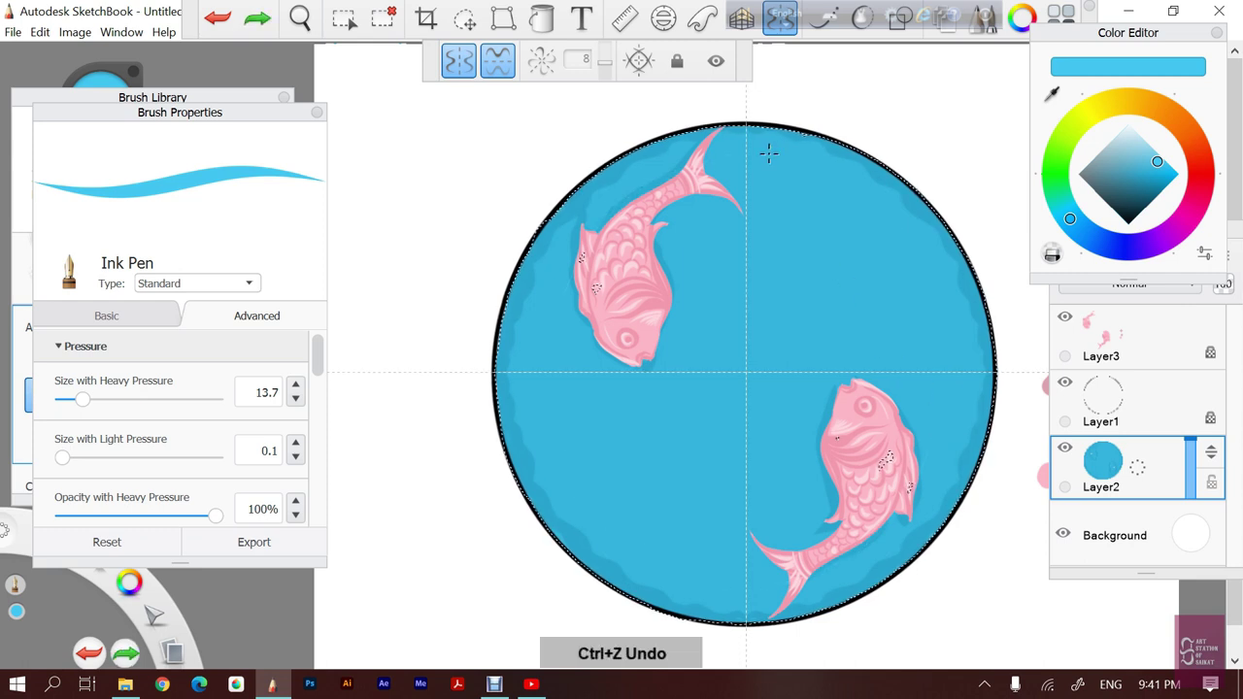
pyautogui.moveTo(768, 152); pyautogui.dragTo(932, 291)
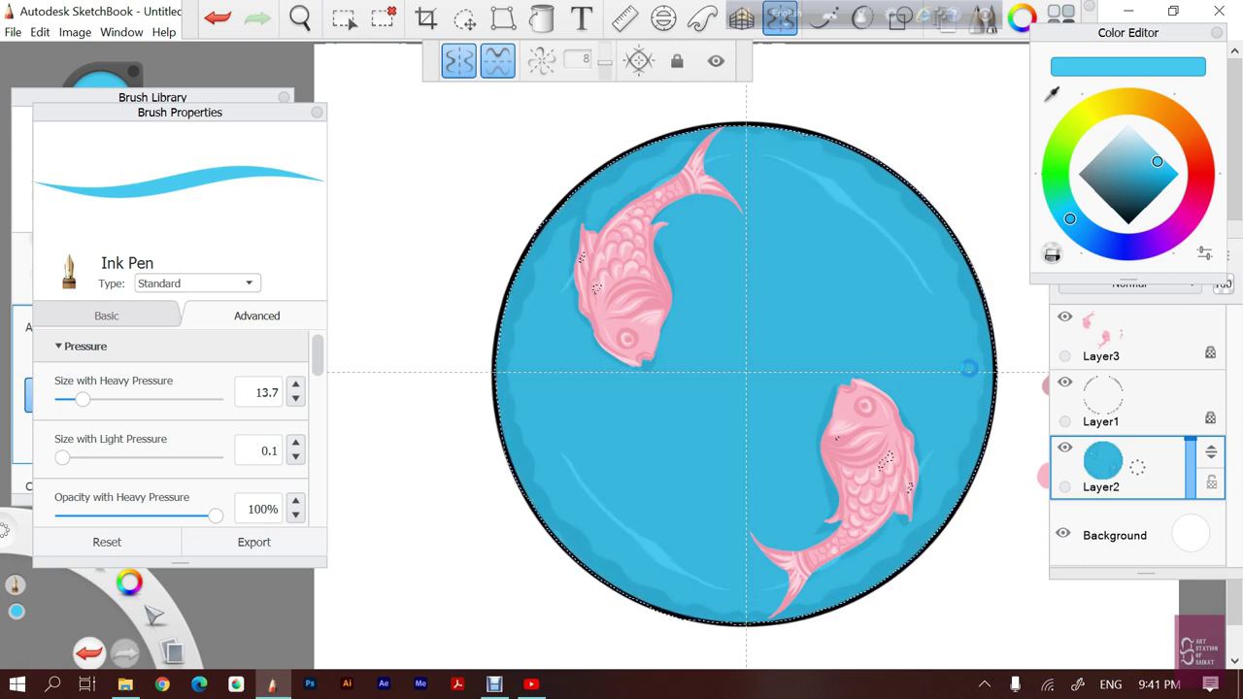
pyautogui.hotkey('ctrl', 'z')
pyautogui.moveTo(777, 158); pyautogui.dragTo(933, 301)
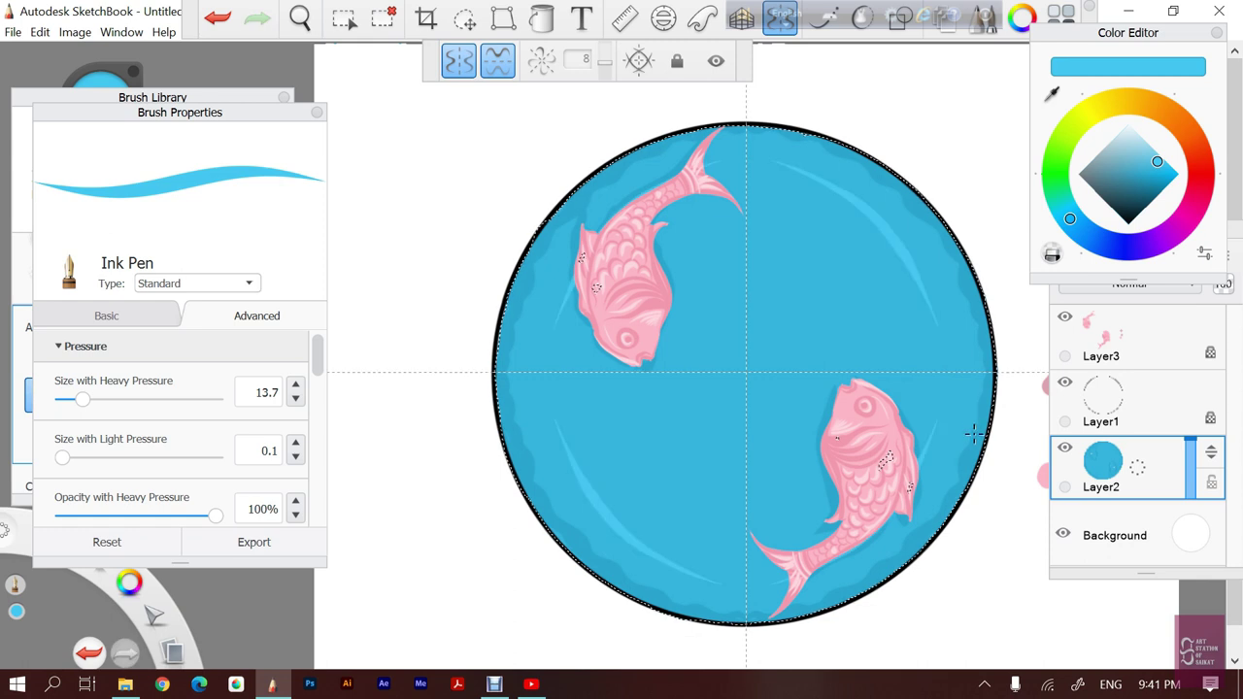
pyautogui.hotkey('ctrl', 'z')
pyautogui.moveTo(777, 161); pyautogui.dragTo(874, 222)
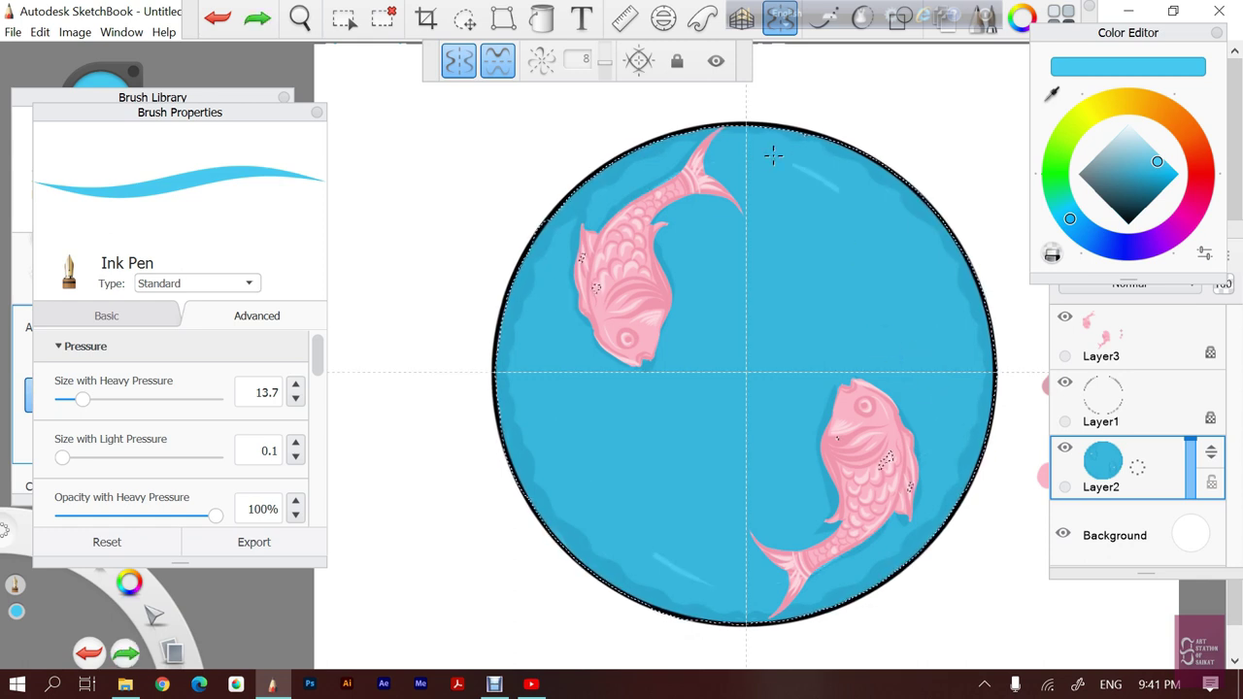
pyautogui.hotkey('ctrl', 'z')
pyautogui.moveTo(777, 161); pyautogui.dragTo(865, 218)
pyautogui.hotkey('ctrl', 'z')
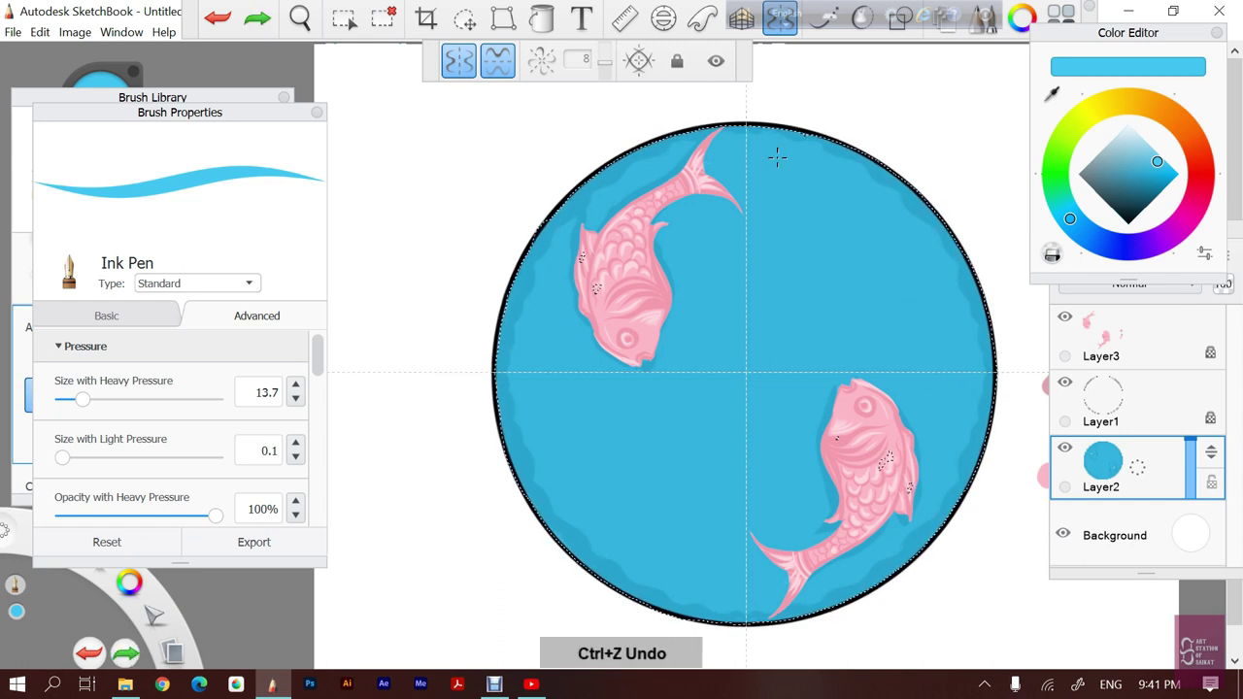
# Add mirrored curved highlight streaks along the upper-right of the circle
pyautogui.moveTo(778, 158); pyautogui.dragTo(944, 330)
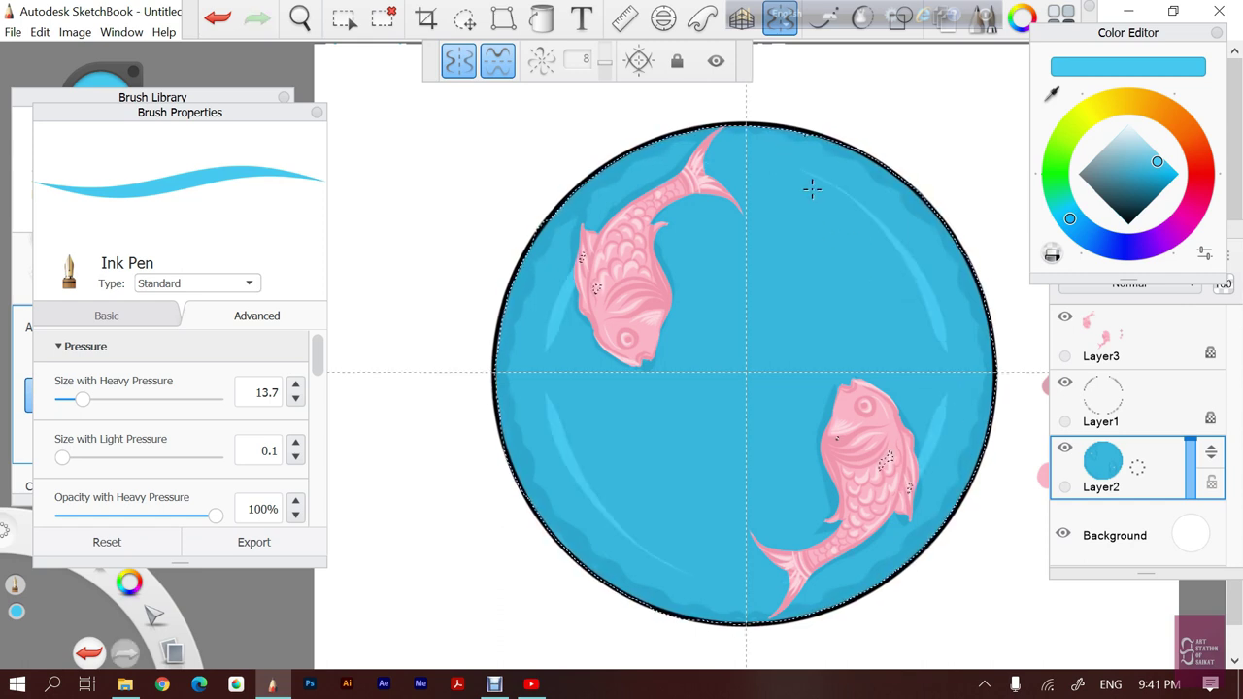
pyautogui.moveTo(799, 176); pyautogui.dragTo(900, 309)
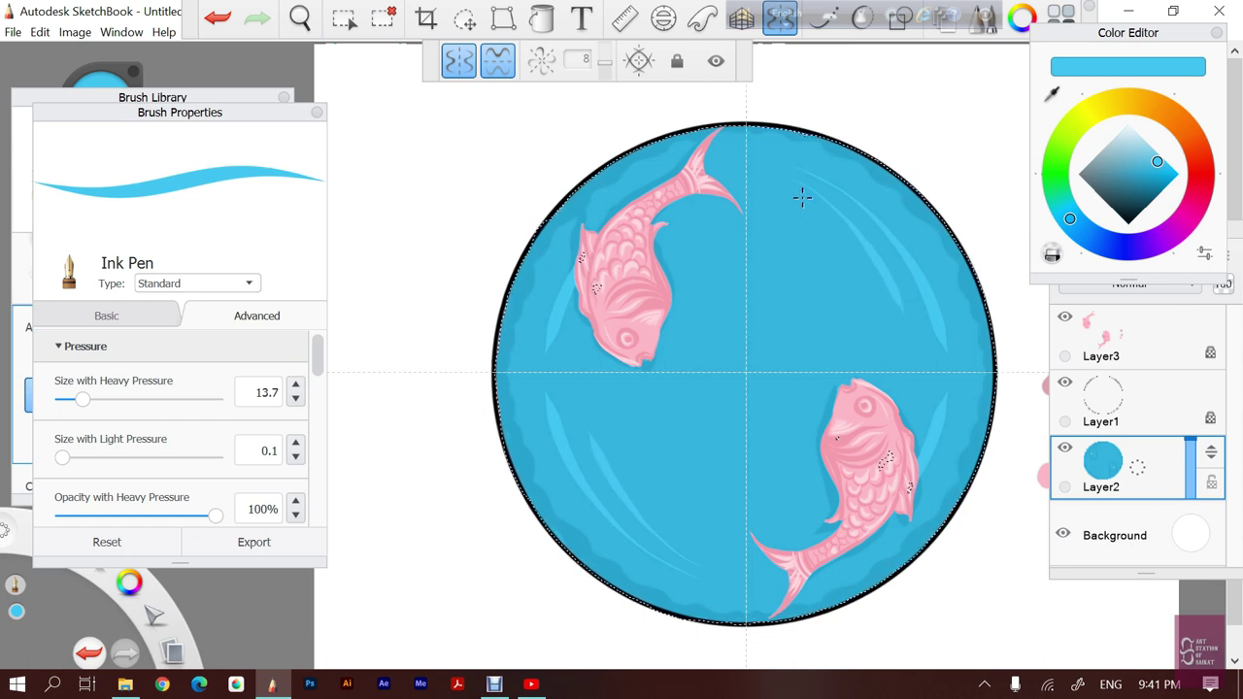
pyautogui.moveTo(802, 198); pyautogui.dragTo(891, 362)
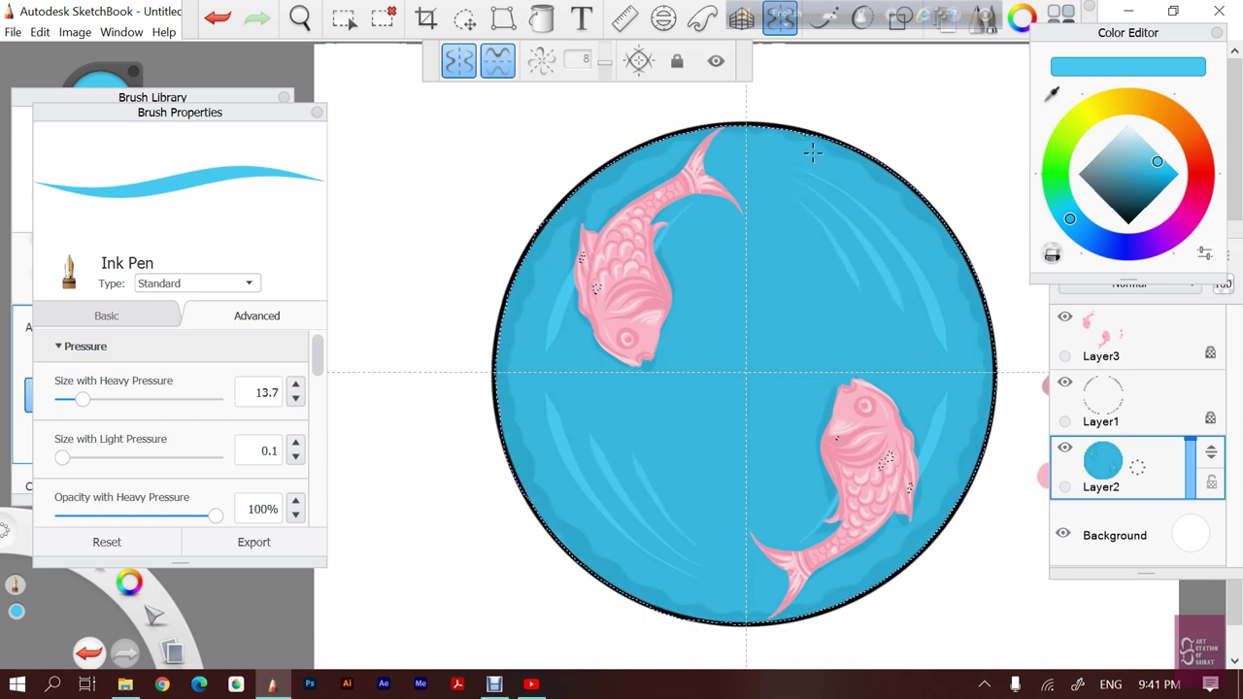
pyautogui.hotkey('ctrl', 'z')
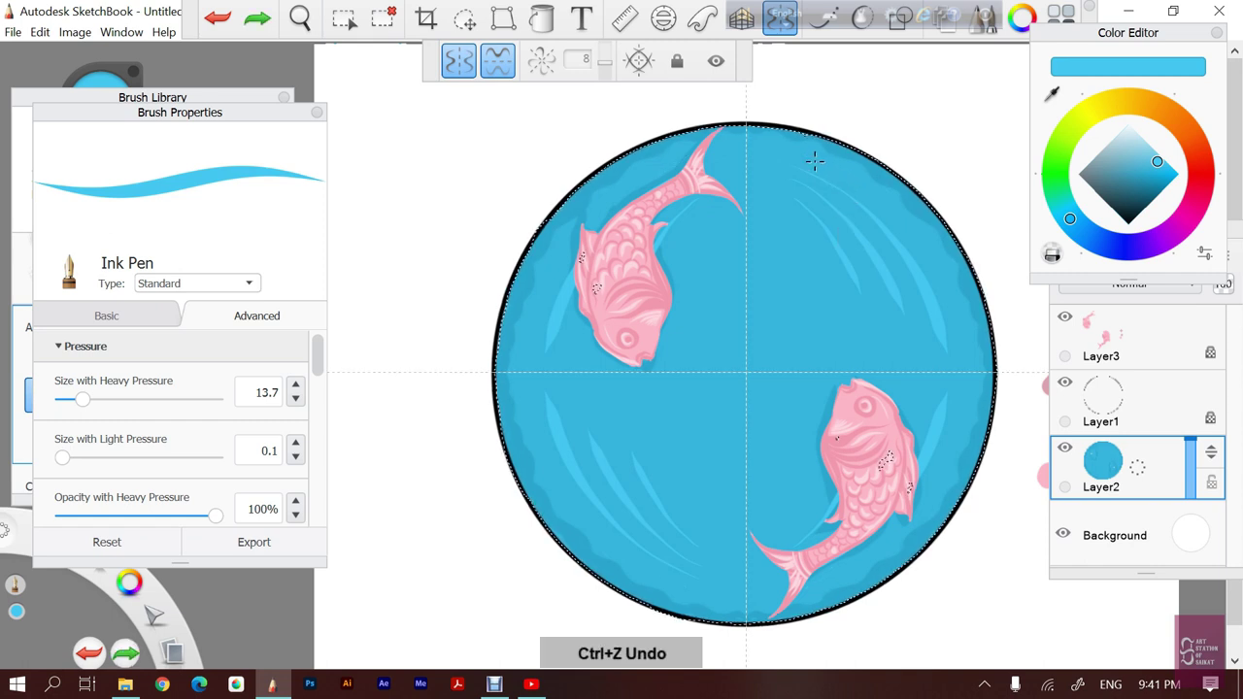
pyautogui.hotkey('ctrl', 'z')
pyautogui.moveTo(794, 210); pyautogui.dragTo(832, 268)
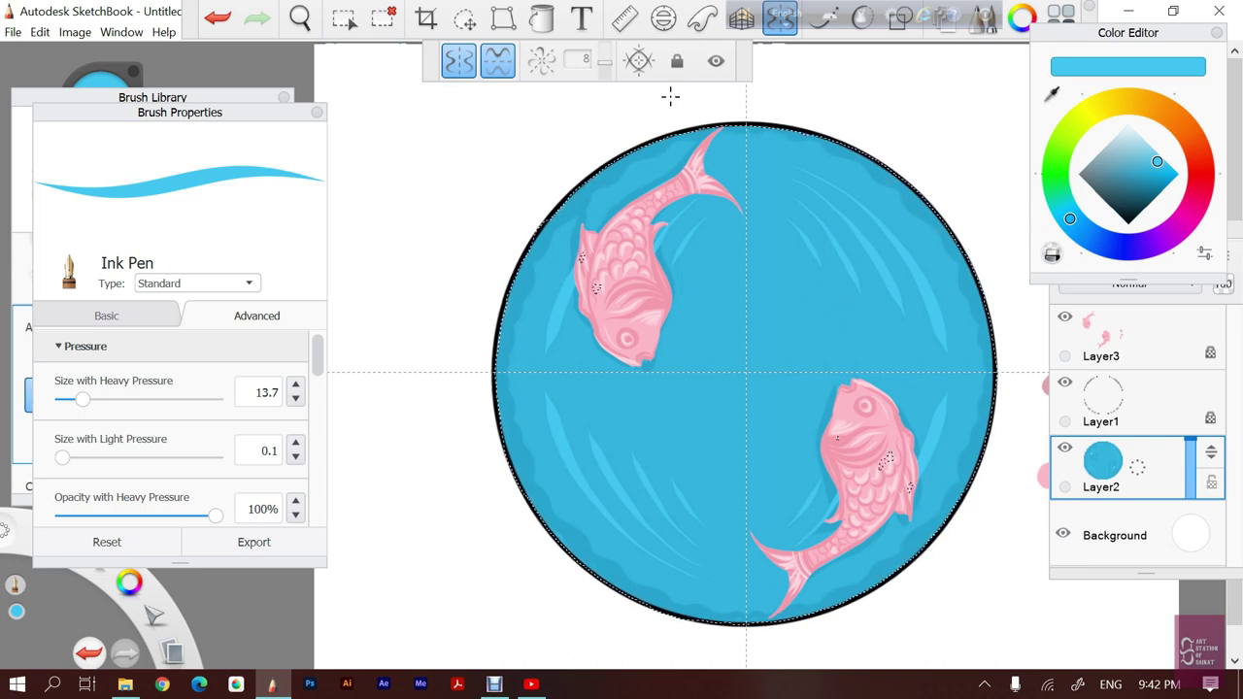
# Set symmetry to mirror only across the central vertical axis
pyautogui.click(461, 62)
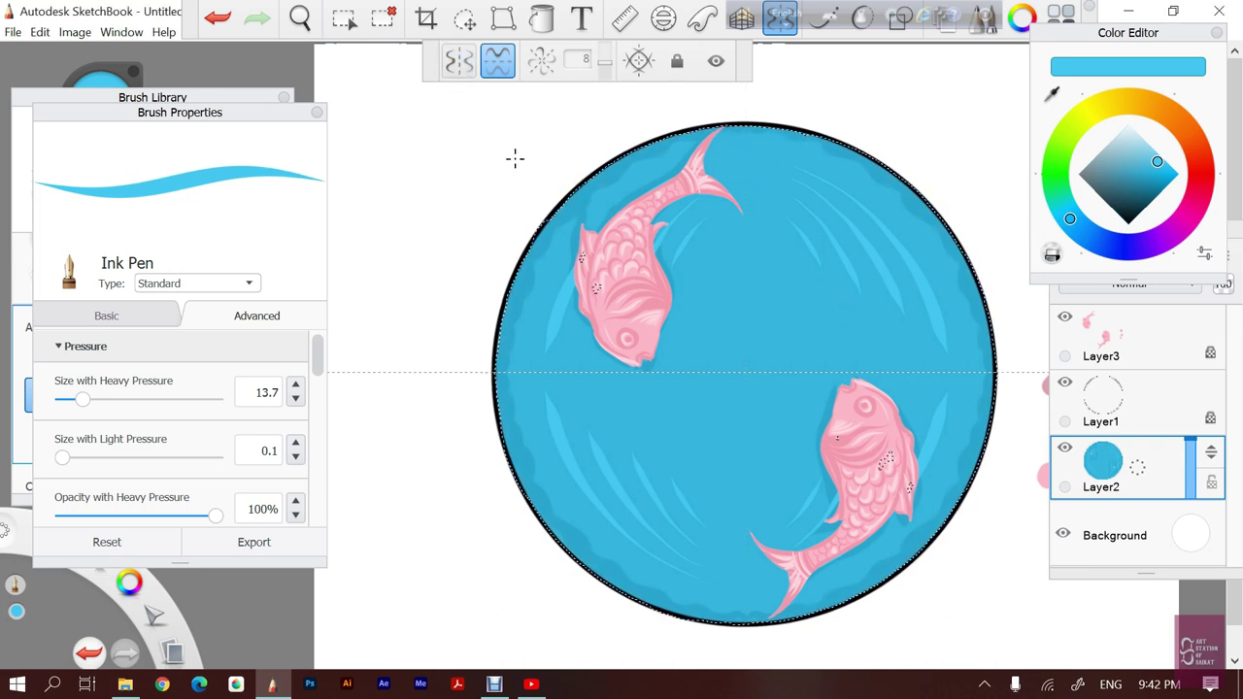
pyautogui.click(459, 62)
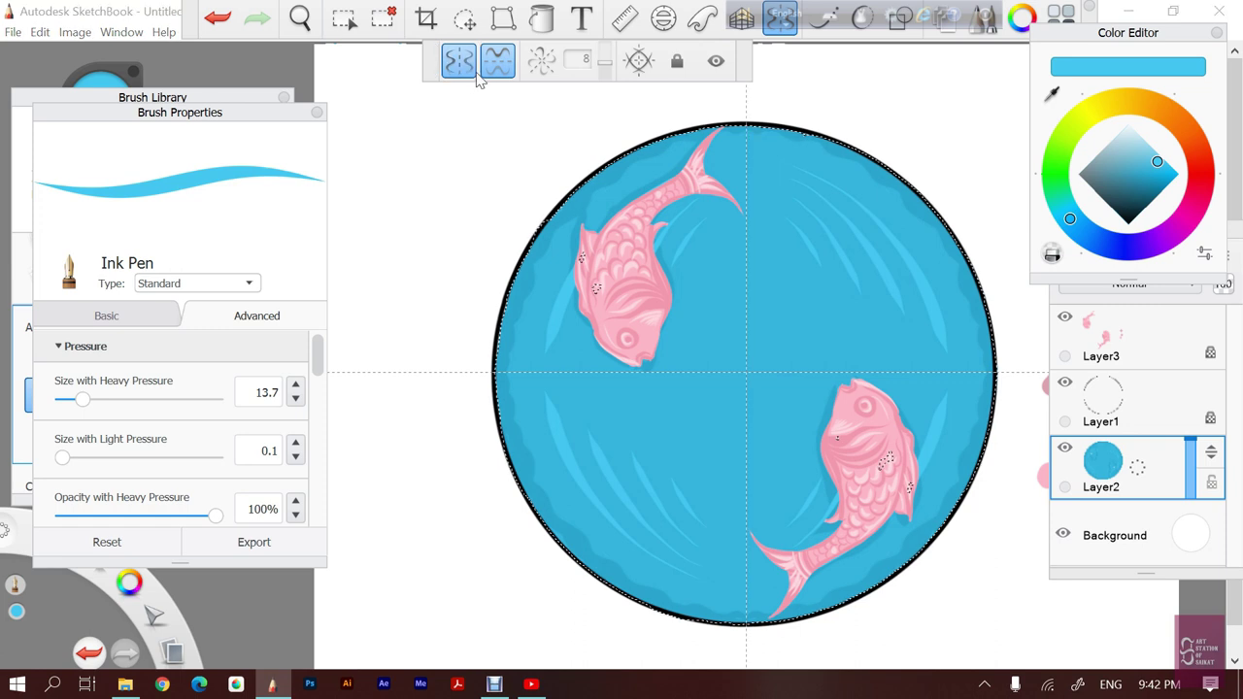
pyautogui.click(497, 63)
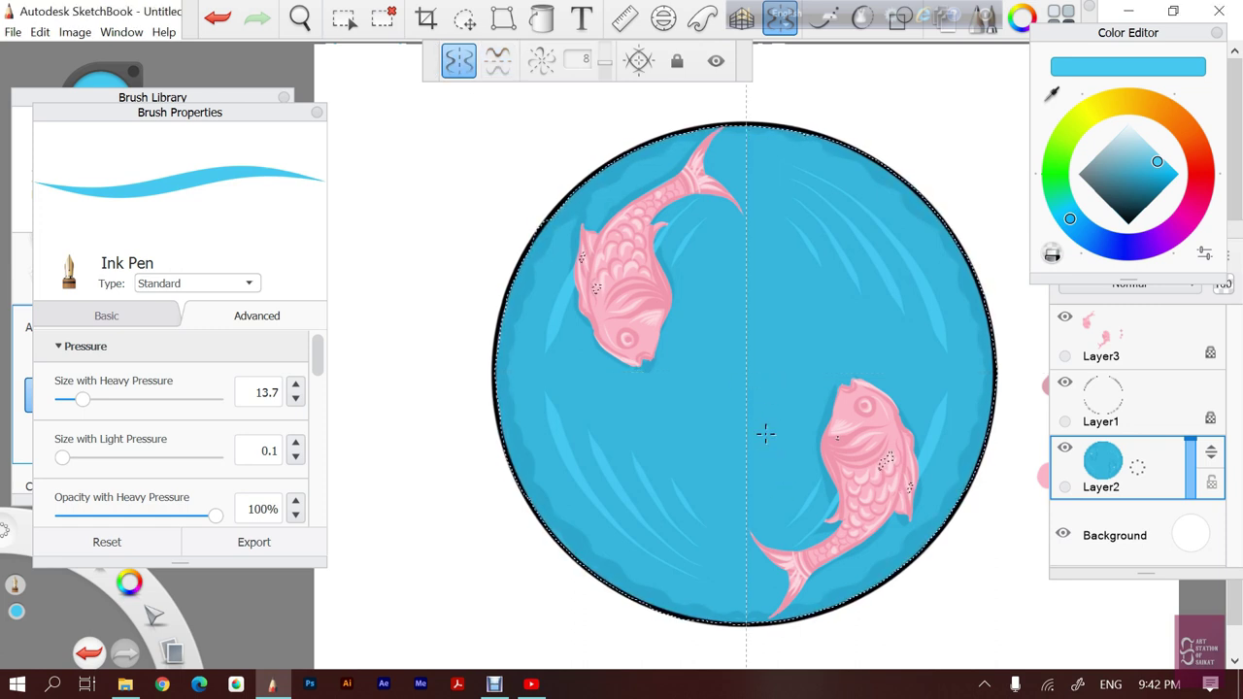
pyautogui.hotkey('ctrl', 'y')
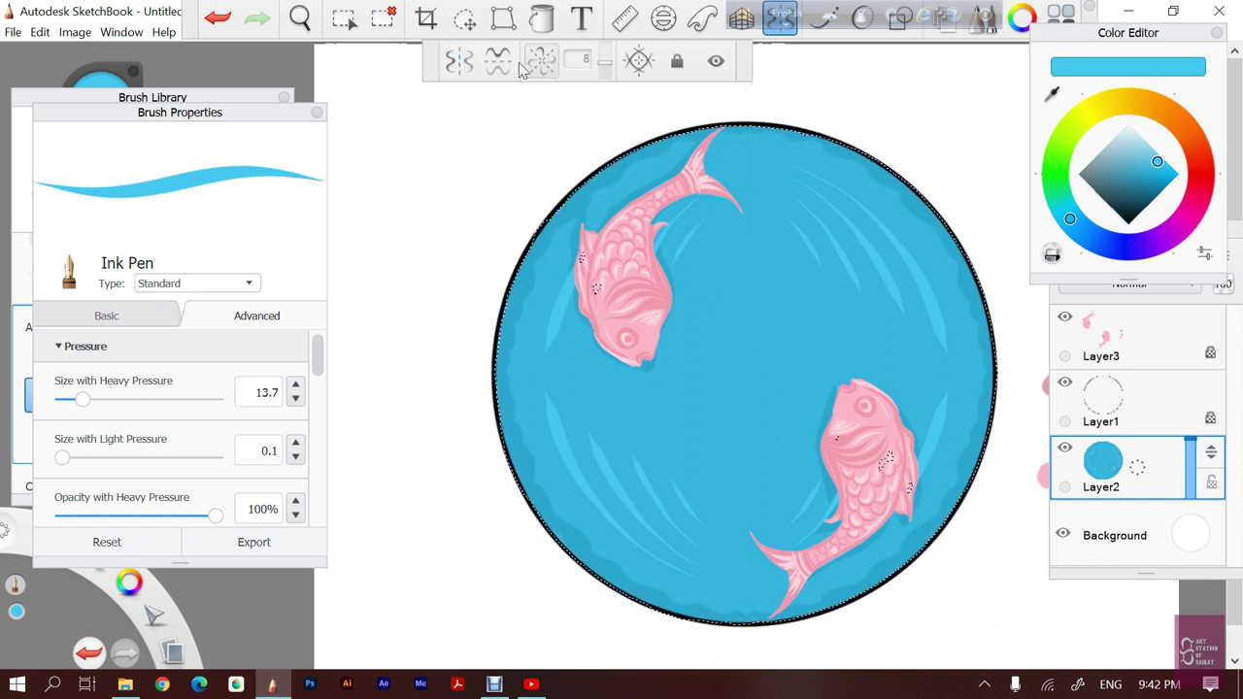
pyautogui.click(459, 60)
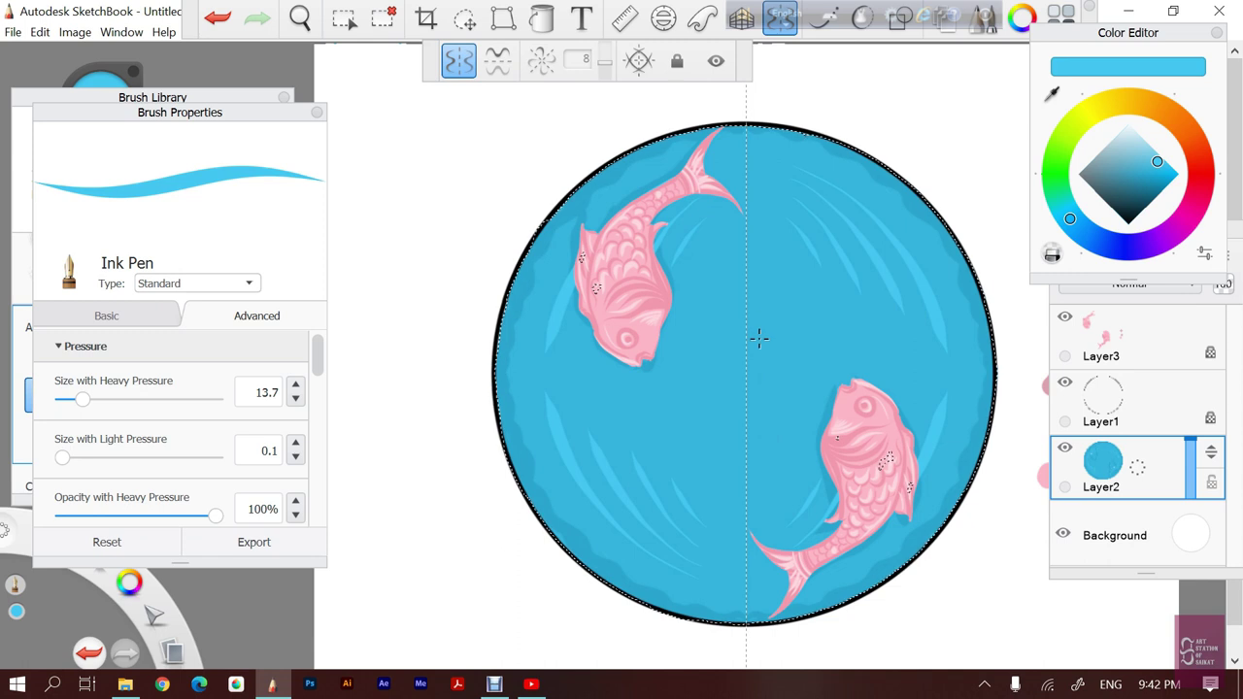
# Zoom in and pan to centre the view on the gap between the koi
pyautogui.press('z')
pyautogui.scroll(3, 720, 363)
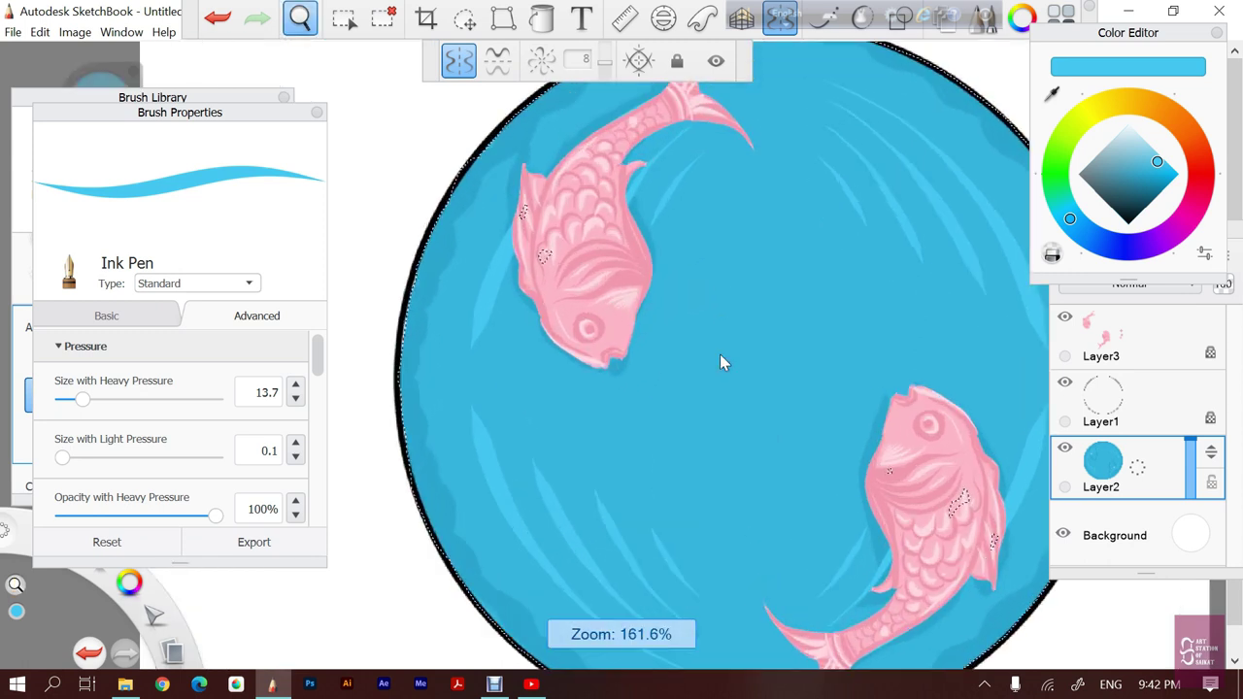
pyautogui.scroll(3, 720, 363)
pyautogui.moveTo(826, 444); pyautogui.dragTo(753, 416)
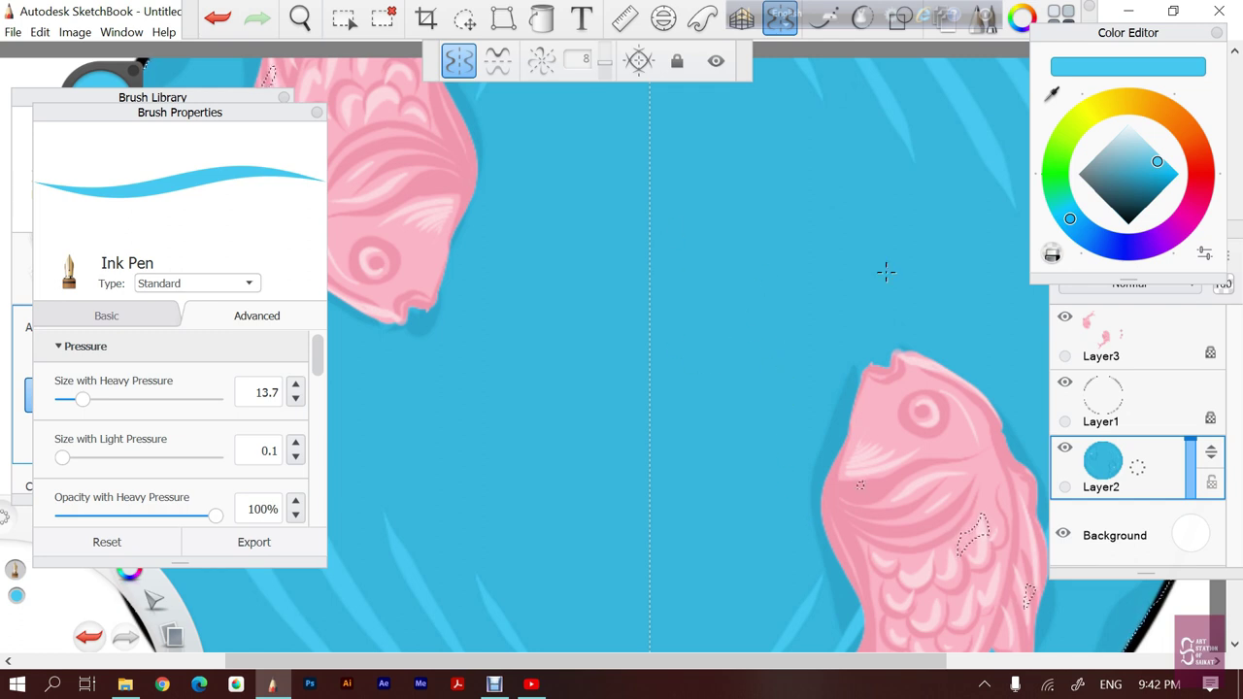
# Choose a deep red and paint a solid pointed petal on the vertical mirror axis
pyautogui.click(1196, 148)
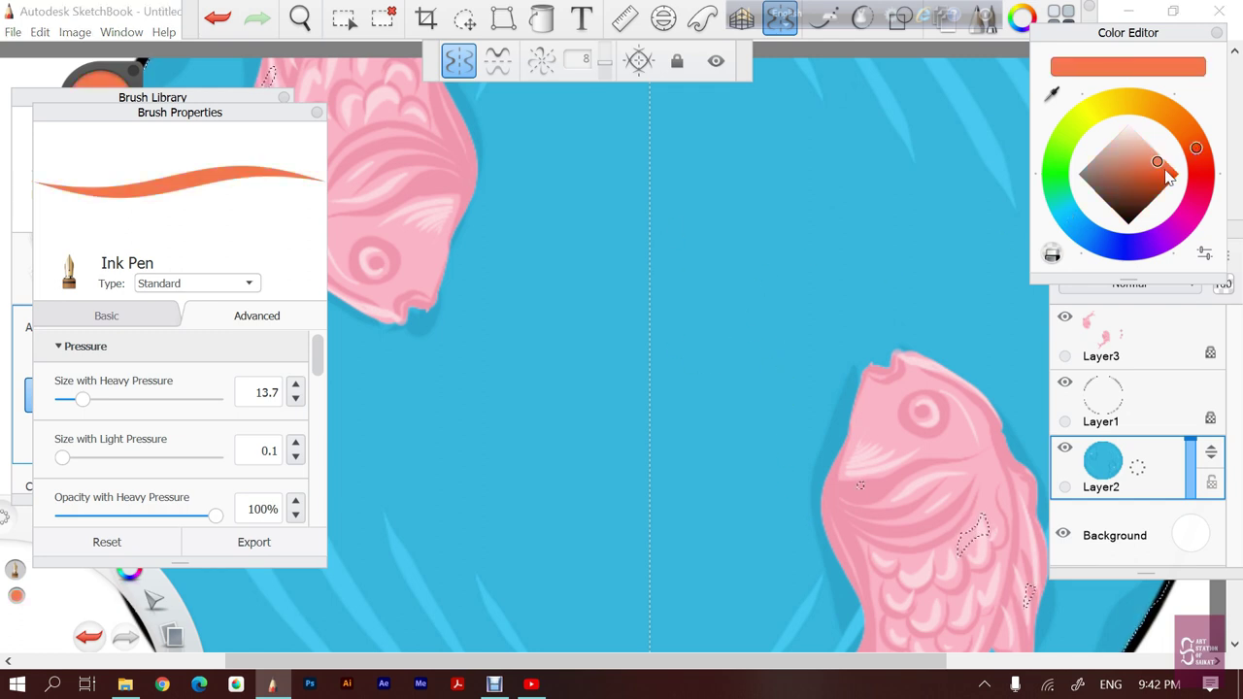
pyautogui.click(1159, 170)
pyautogui.moveTo(1197, 152)
pyautogui.mouseDown()
pyautogui.moveTo(1202, 183)
pyautogui.moveTo(1086, 199)
pyautogui.mouseUp()
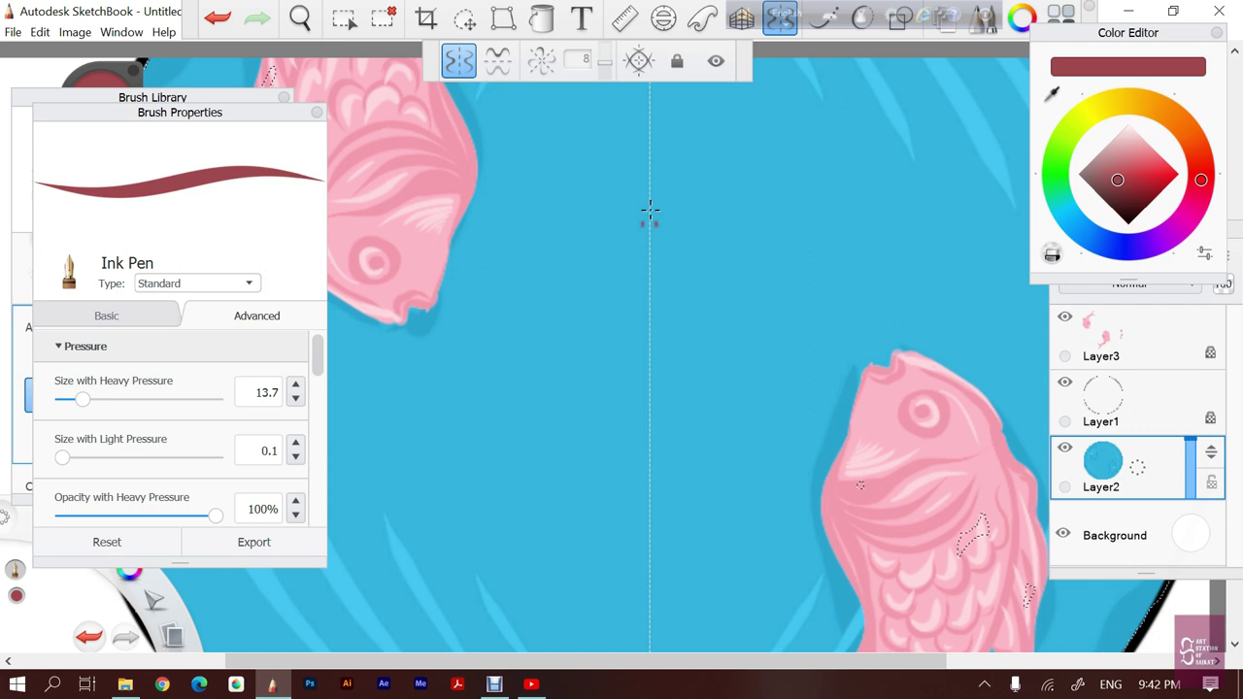
pyautogui.moveTo(643, 221); pyautogui.dragTo(639, 403)
pyautogui.moveTo(642, 239)
pyautogui.mouseDown()
pyautogui.moveTo(642, 360)
pyautogui.moveTo(647, 306)
pyautogui.mouseUp()
pyautogui.moveTo(649, 228); pyautogui.dragTo(650, 212)
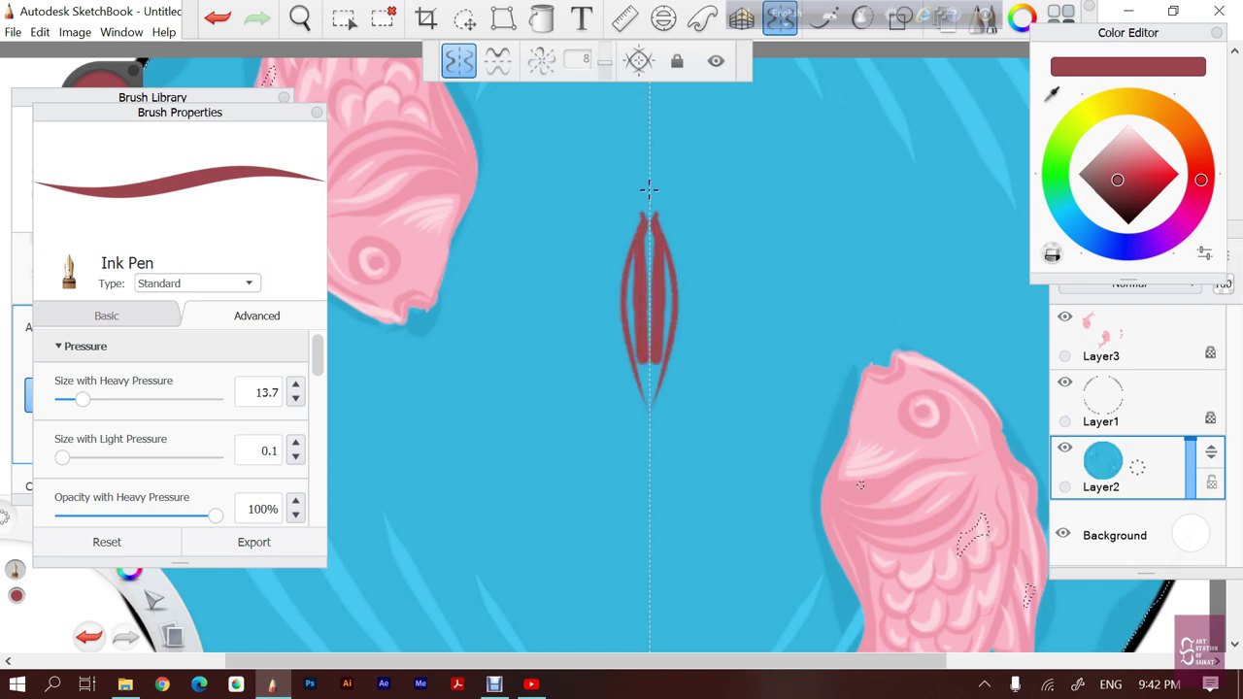
pyautogui.moveTo(639, 262)
pyautogui.mouseDown()
pyautogui.moveTo(652, 229)
pyautogui.moveTo(633, 330)
pyautogui.moveTo(668, 340)
pyautogui.mouseUp()
pyautogui.moveTo(647, 290)
pyautogui.mouseDown()
pyautogui.moveTo(649, 373)
pyautogui.moveTo(670, 313)
pyautogui.mouseUp()
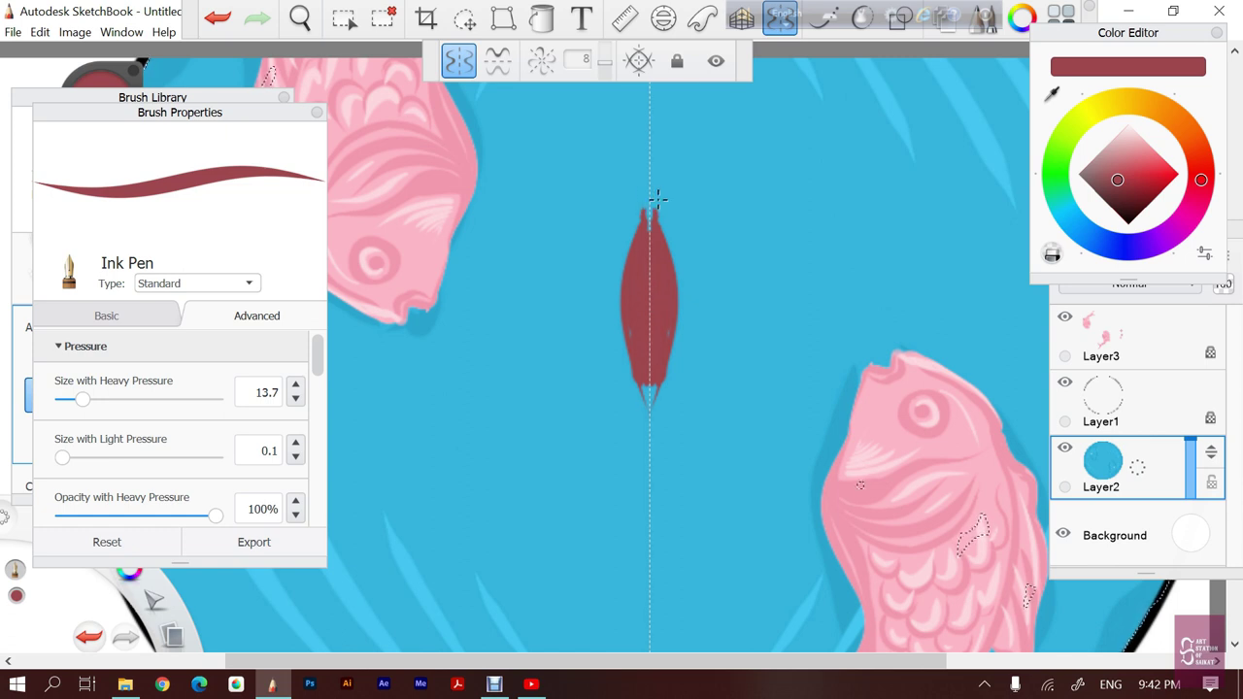
pyautogui.moveTo(652, 207); pyautogui.dragTo(658, 200)
pyautogui.moveTo(641, 253); pyautogui.dragTo(659, 362)
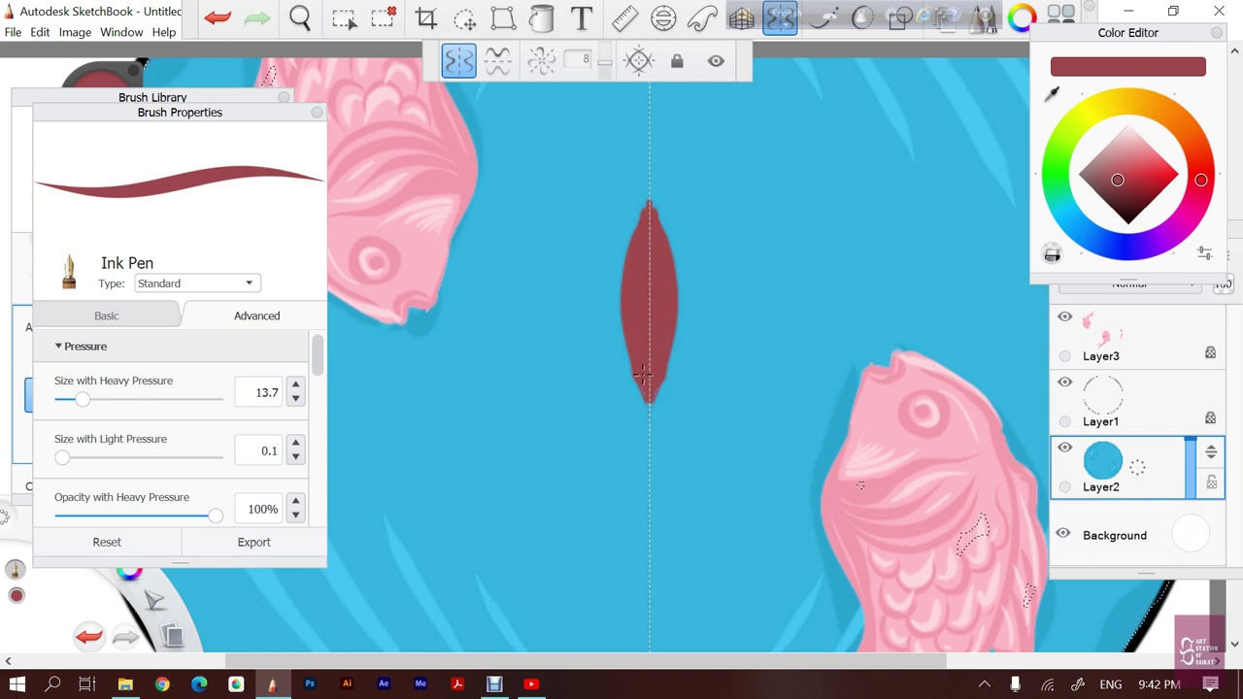
# Try mirrored side petal and leaf strokes below the petal, undoing each one
pyautogui.moveTo(680, 373)
pyautogui.mouseDown()
pyautogui.moveTo(814, 442)
pyautogui.moveTo(777, 481)
pyautogui.moveTo(704, 478)
pyautogui.mouseUp()
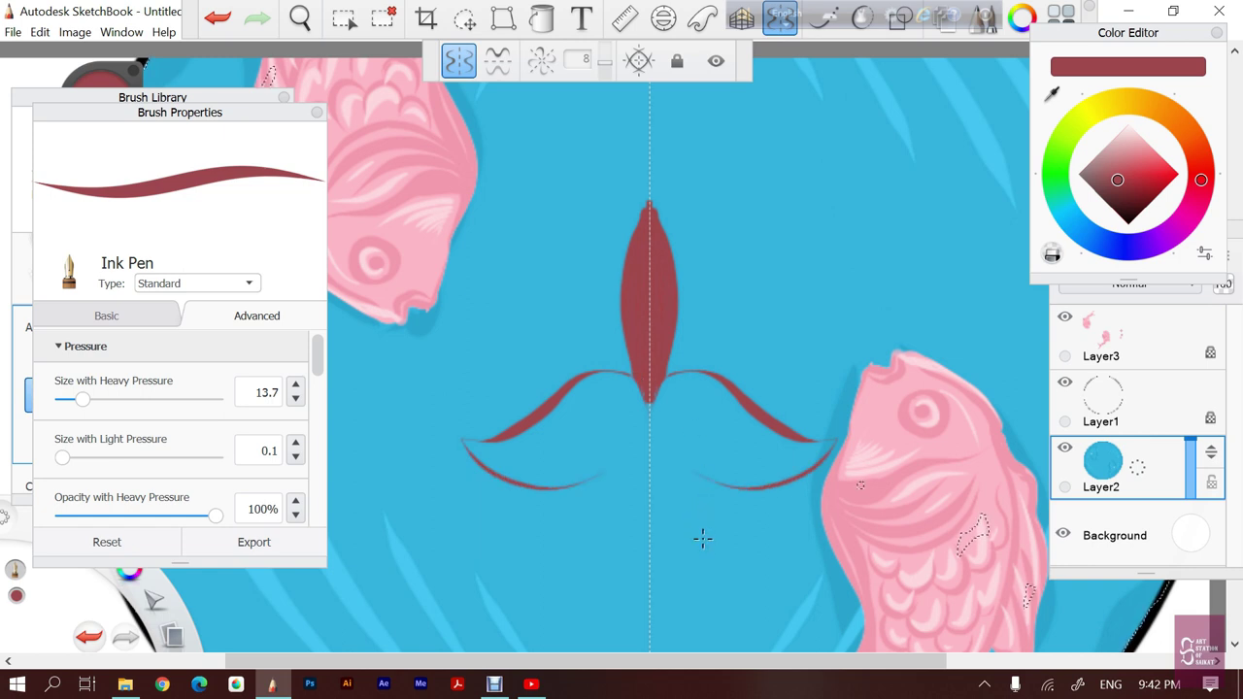
pyautogui.hotkey('ctrl', 'z')
pyautogui.click(641, 388)
pyautogui.moveTo(626, 366); pyautogui.dragTo(512, 436)
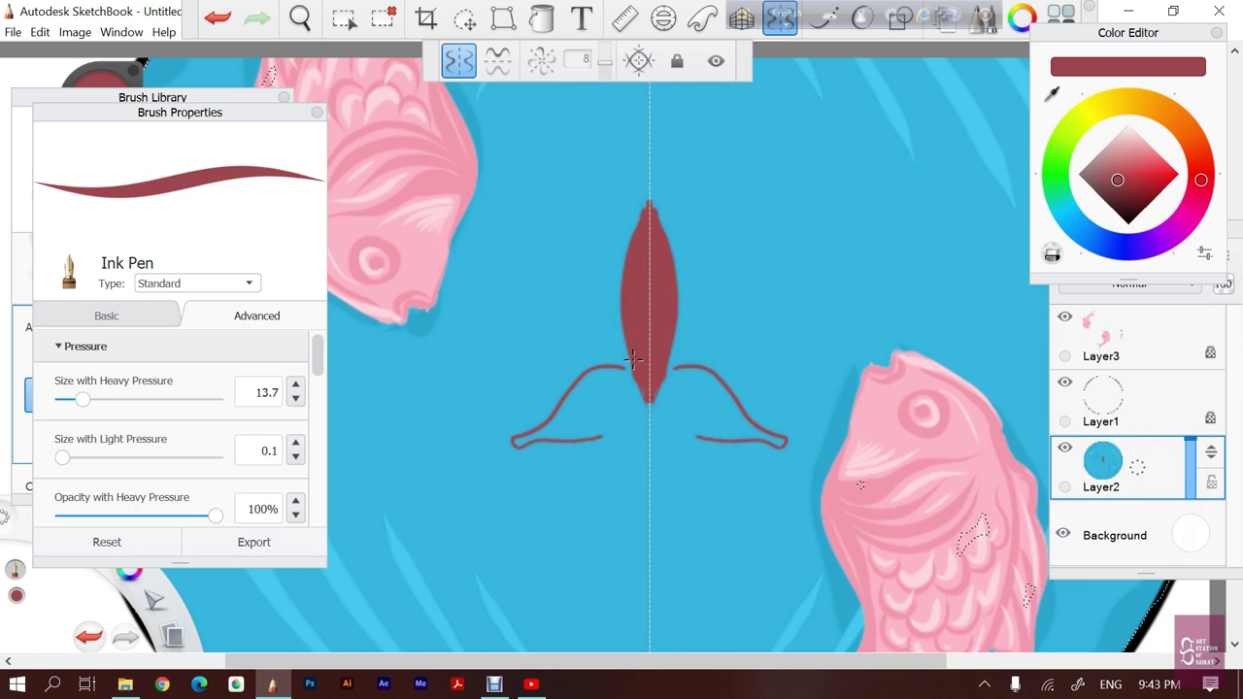
pyautogui.hotkey('ctrl', 'z')
pyautogui.moveTo(626, 355); pyautogui.dragTo(622, 413)
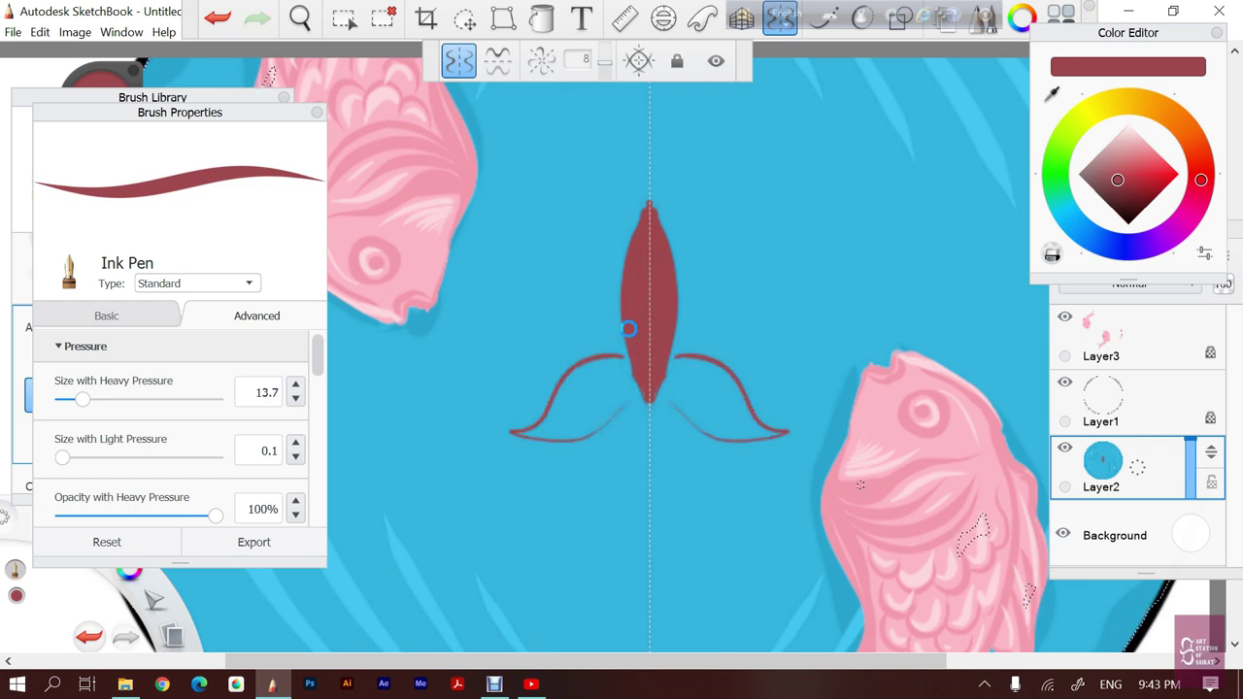
pyautogui.hotkey('ctrl', 'z')
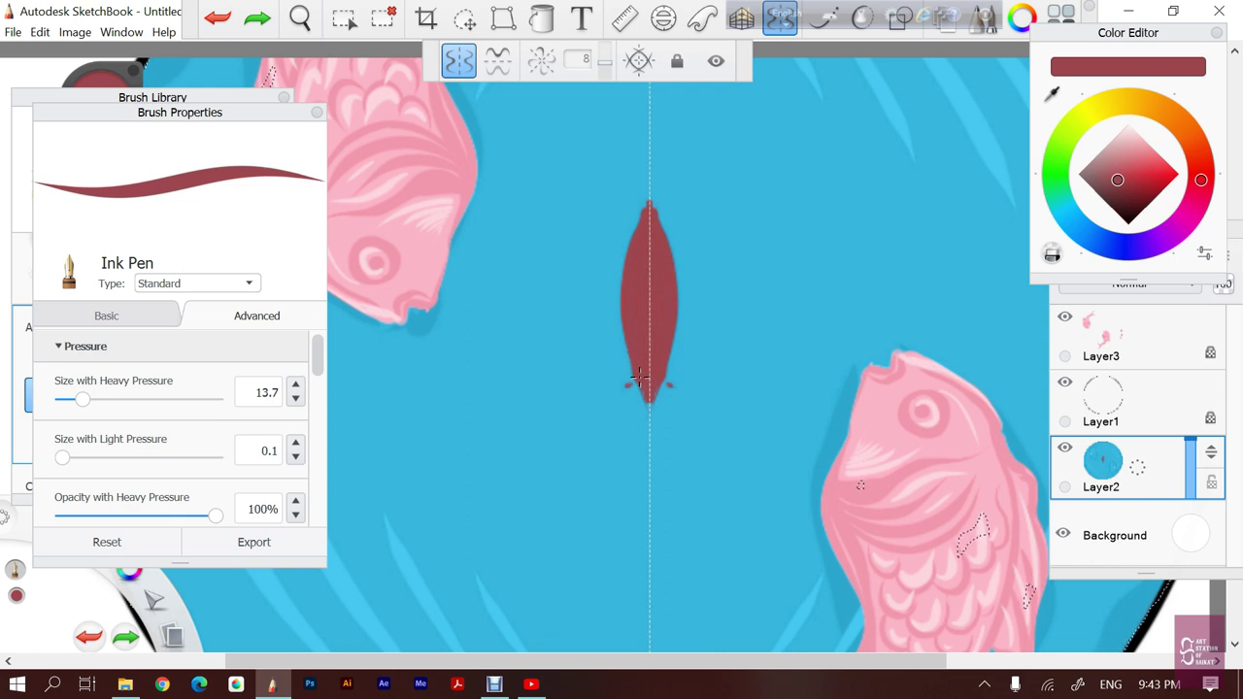
pyautogui.moveTo(639, 377); pyautogui.dragTo(659, 515)
pyautogui.hotkey('ctrl', 'z')
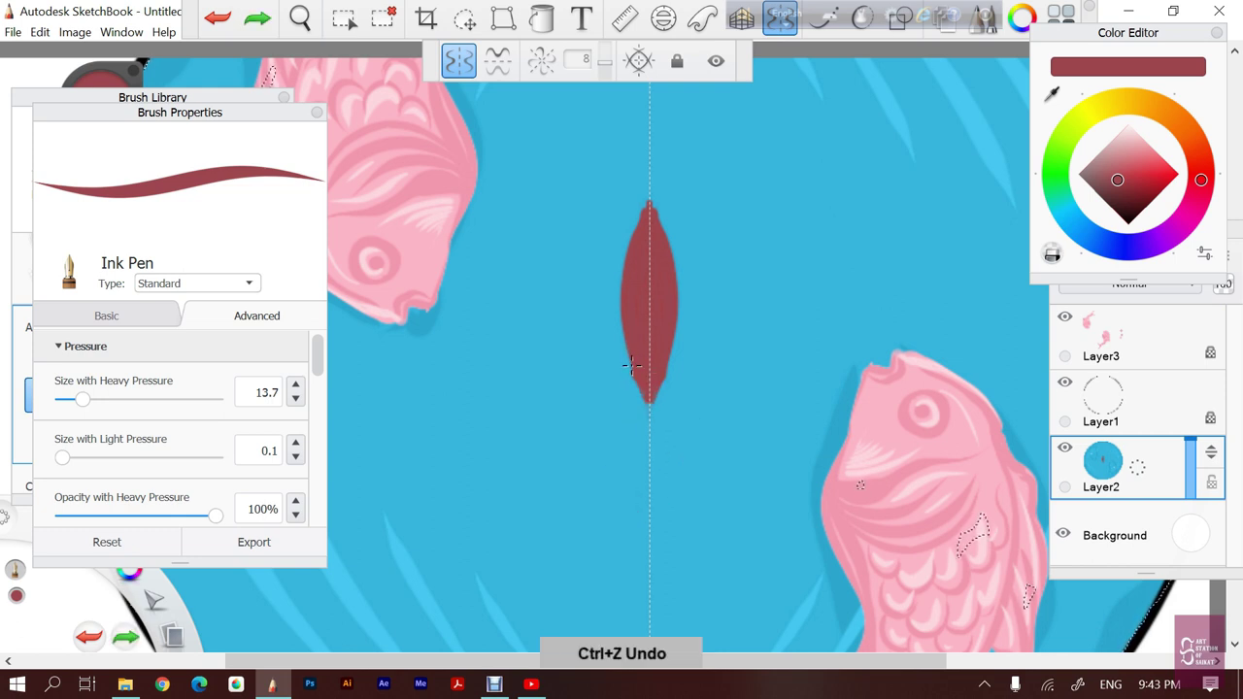
# Try mirrored curves and side tendrils around the petal base, then undo them
pyautogui.moveTo(631, 365); pyautogui.dragTo(653, 512)
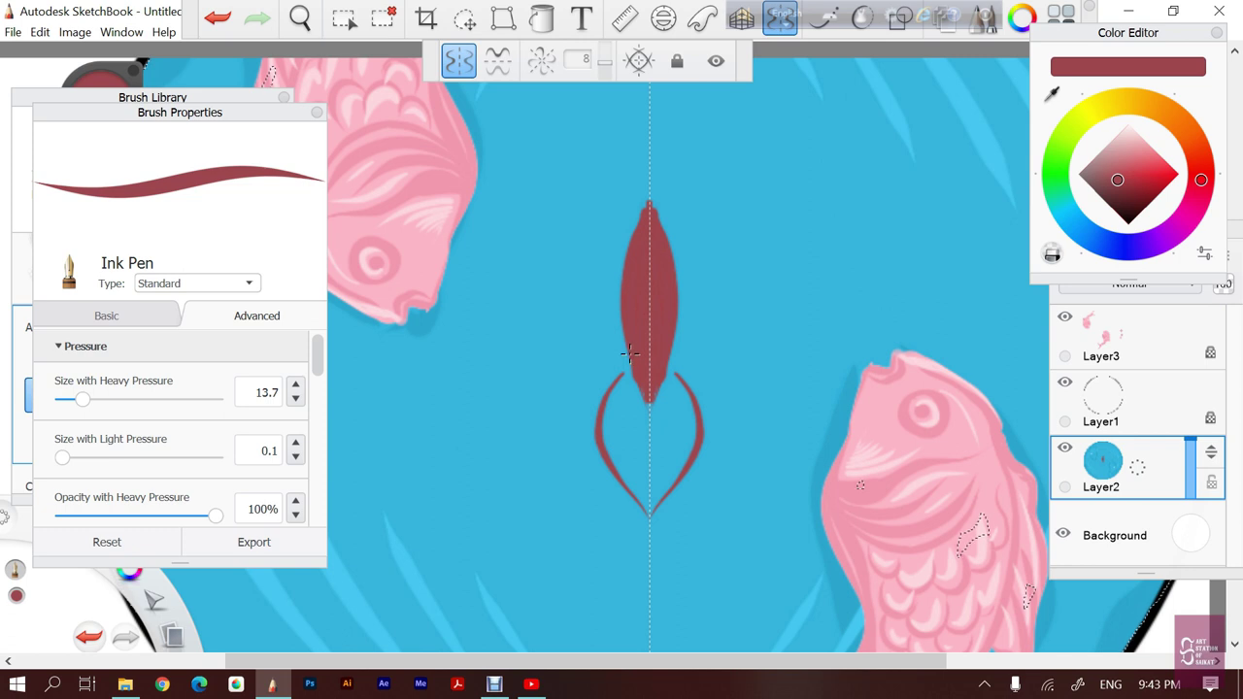
pyautogui.moveTo(621, 336); pyautogui.dragTo(483, 389)
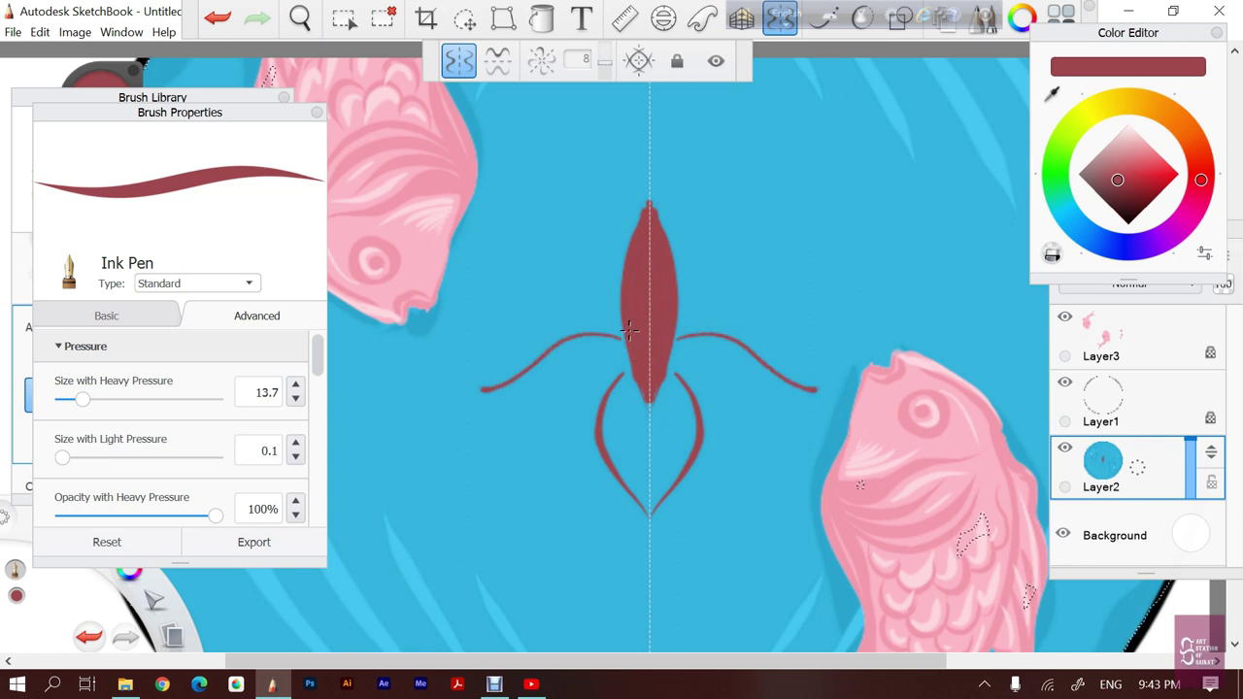
pyautogui.moveTo(820, 392); pyautogui.dragTo(731, 435)
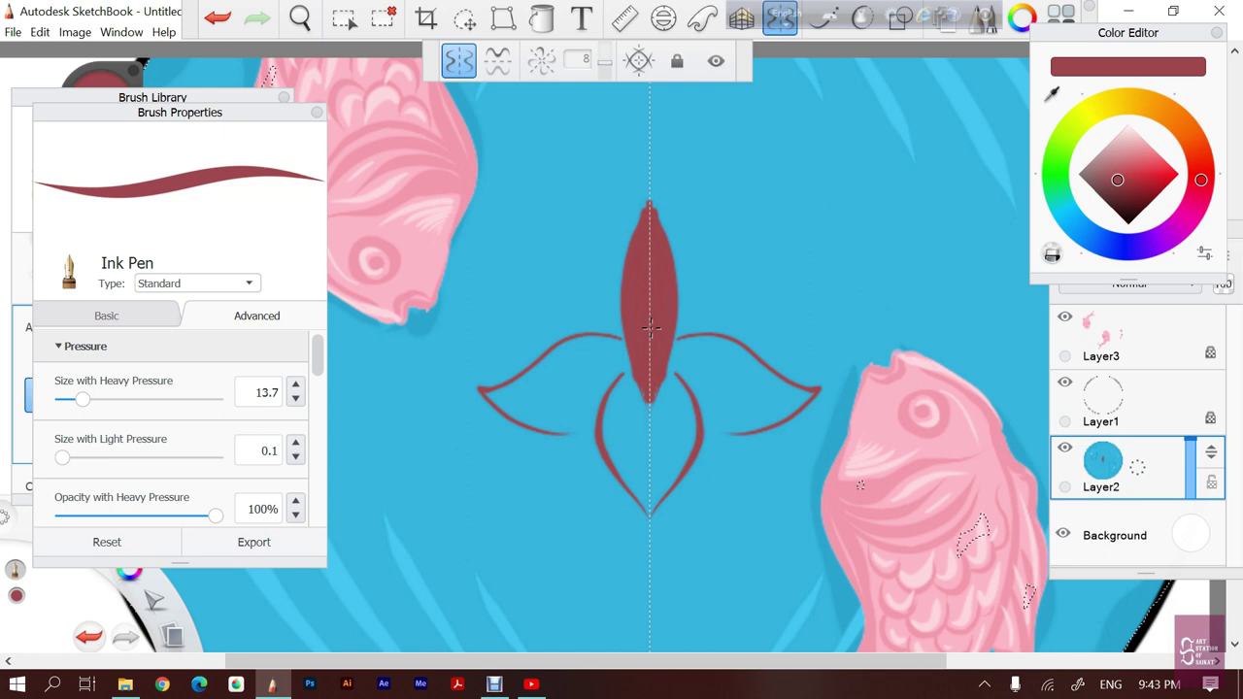
pyautogui.hotkey('ctrl', 'z')
pyautogui.hotkey('ctrl', 'y')
pyautogui.hotkey('ctrl', 'y')
pyautogui.hotkey('ctrl', 'y')
pyautogui.hotkey('ctrl', 'y')
pyautogui.hotkey('ctrl', 'y')
pyautogui.hotkey('ctrl', 'z')
# Try mirrored upper petal outlines, then undo them all, leaving only the central petal
pyautogui.moveTo(684, 342); pyautogui.dragTo(709, 417)
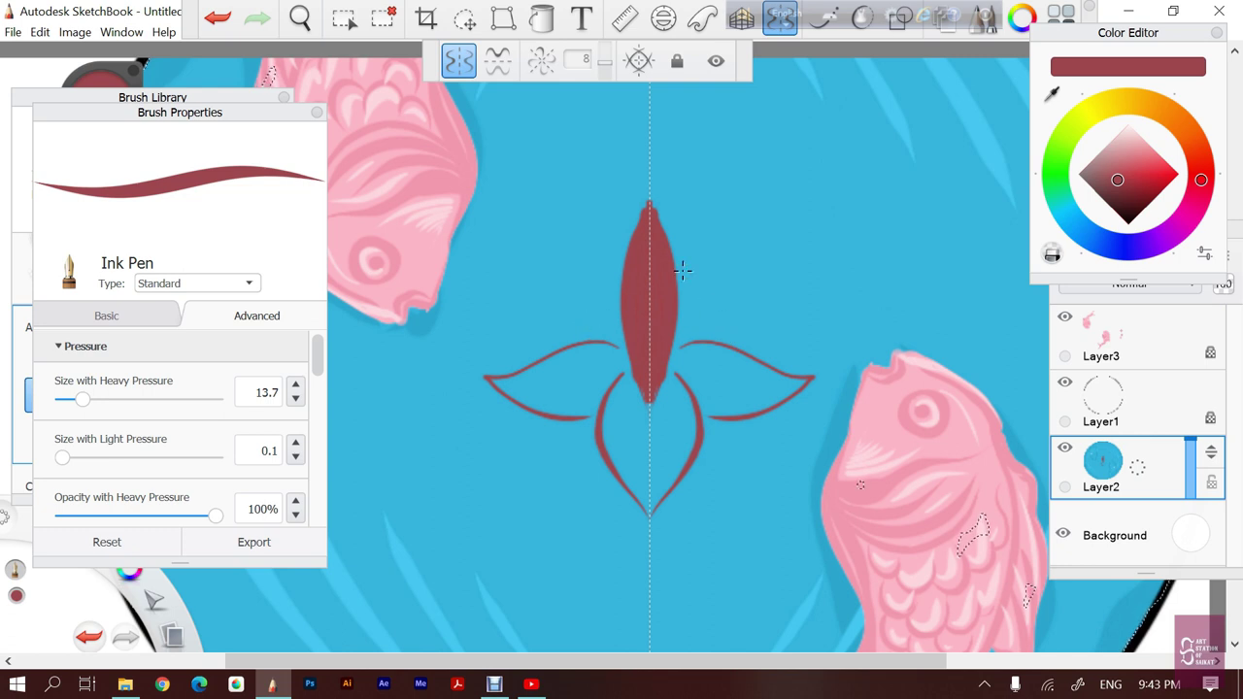
pyautogui.moveTo(682, 267)
pyautogui.mouseDown()
pyautogui.moveTo(792, 203)
pyautogui.moveTo(804, 303)
pyautogui.moveTo(765, 342)
pyautogui.mouseUp()
pyautogui.hotkey('ctrl', 'z')
pyautogui.moveTo(678, 260)
pyautogui.mouseDown()
pyautogui.moveTo(795, 237)
pyautogui.moveTo(758, 342)
pyautogui.mouseUp()
pyautogui.moveTo(675, 230)
pyautogui.mouseDown()
pyautogui.moveTo(691, 225)
pyautogui.moveTo(707, 242)
pyautogui.mouseUp()
pyautogui.hotkey('ctrl', 'z')
pyautogui.hotkey('ctrl', 'z')
pyautogui.hotkey('ctrl', 'z')
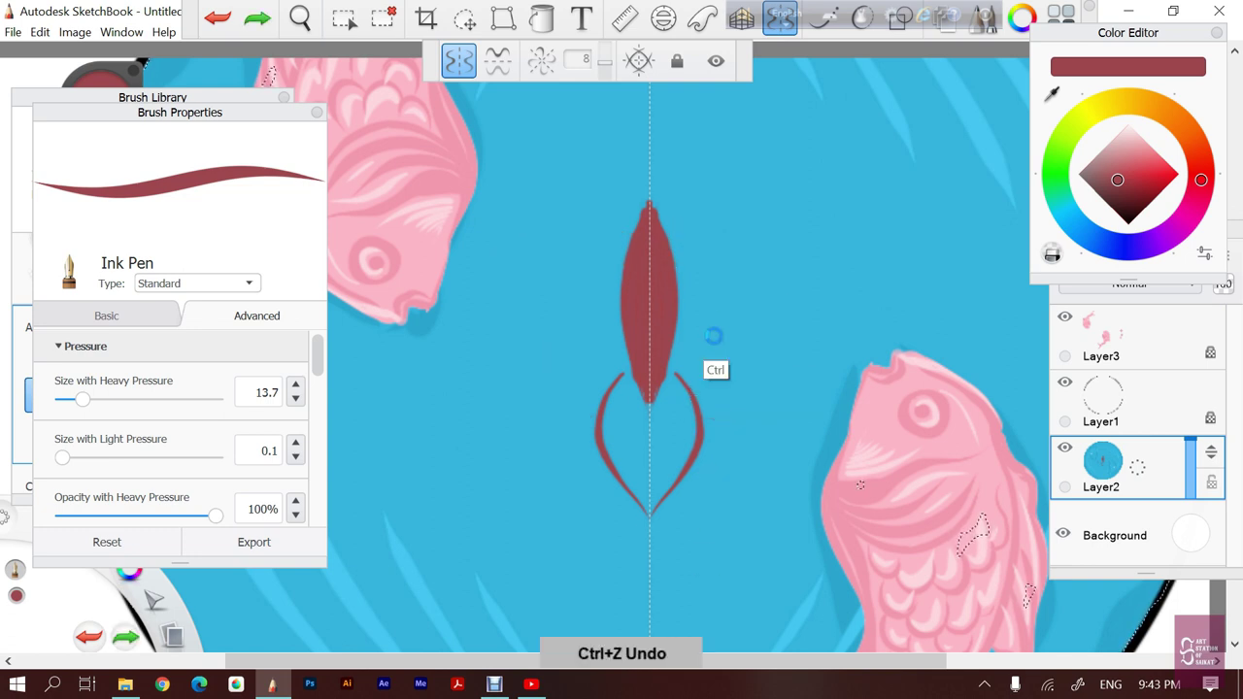
pyautogui.hotkey('ctrl', 'z')
pyautogui.hotkey('ctrl', 'z')
pyautogui.hotkey('ctrl', 'z')
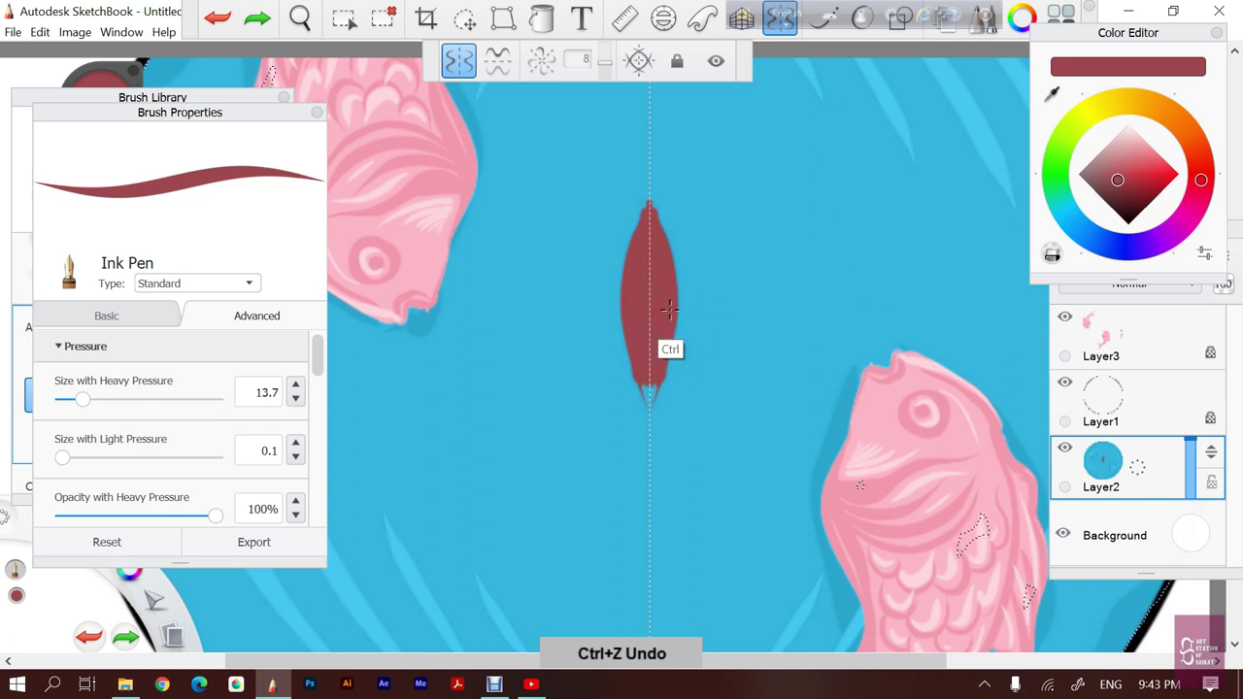
pyautogui.hotkey('ctrl', 'z')
pyautogui.hotkey('ctrl', 'z')
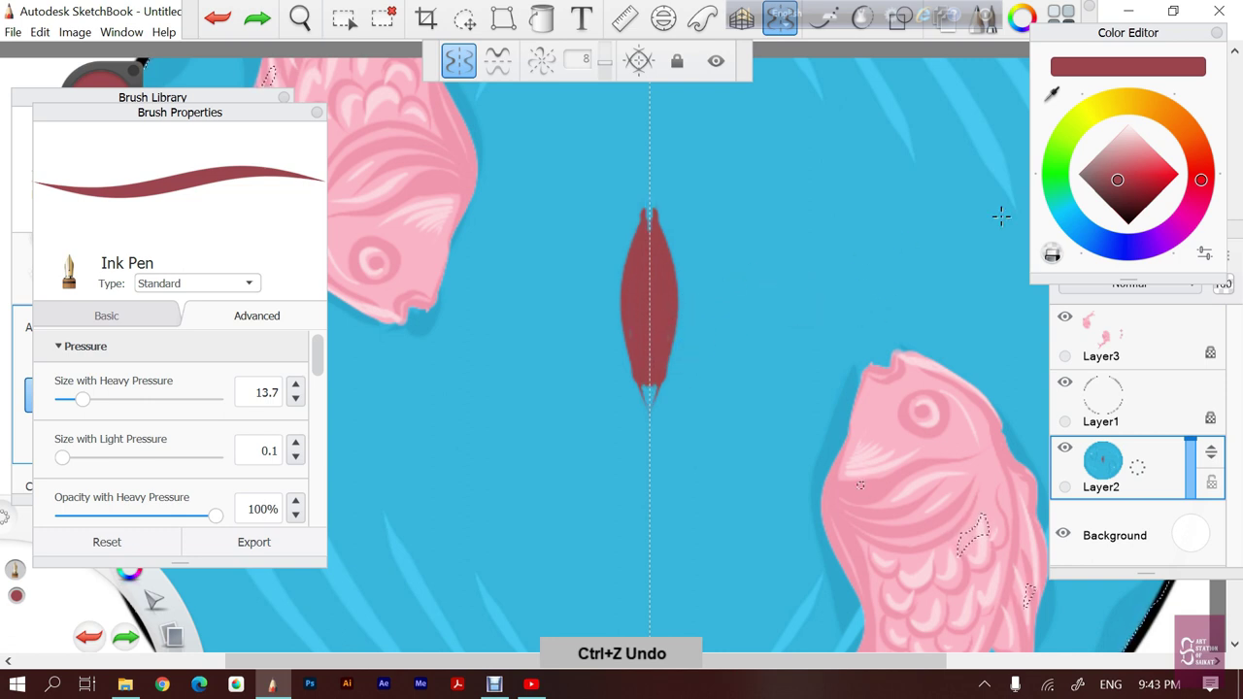
# Sample the background blue and paint over the dark red petal
pyautogui.click(1053, 94)
pyautogui.click(658, 213)
pyautogui.moveTo(648, 207)
pyautogui.mouseDown()
pyautogui.moveTo(641, 381)
pyautogui.moveTo(636, 316)
pyautogui.mouseUp()
pyautogui.moveTo(625, 264)
pyautogui.mouseDown()
pyautogui.moveTo(626, 355)
pyautogui.moveTo(642, 404)
pyautogui.mouseUp()
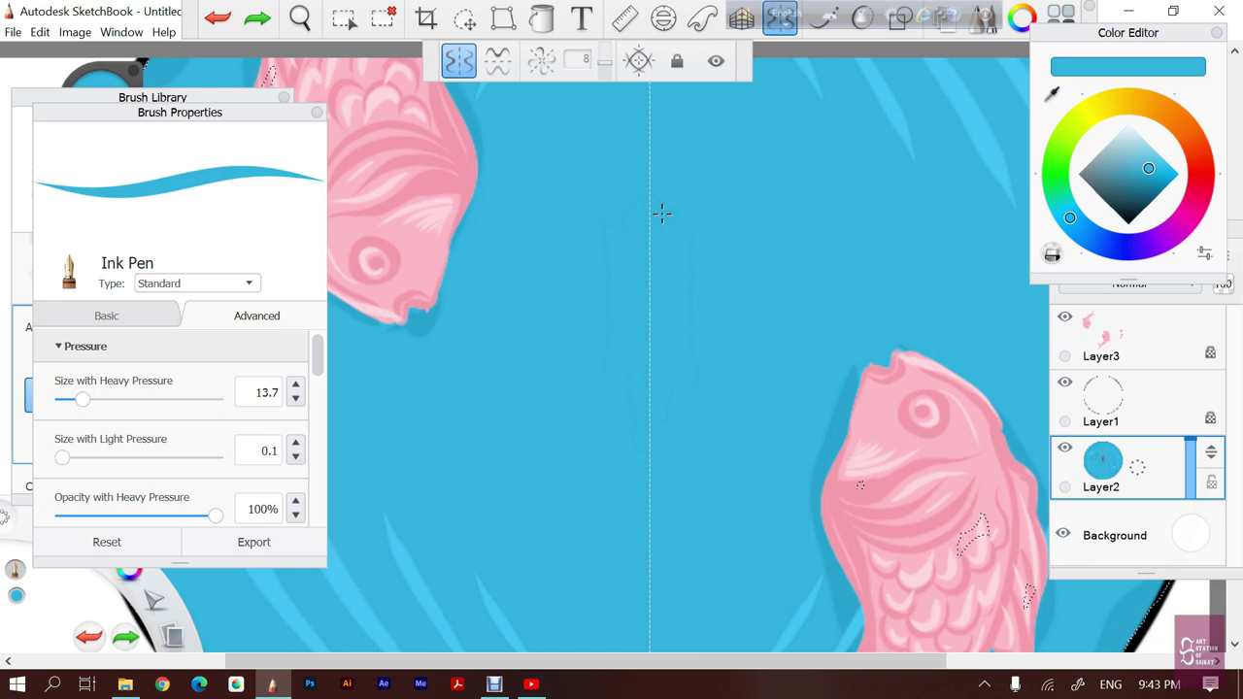
pyautogui.click(659, 252)
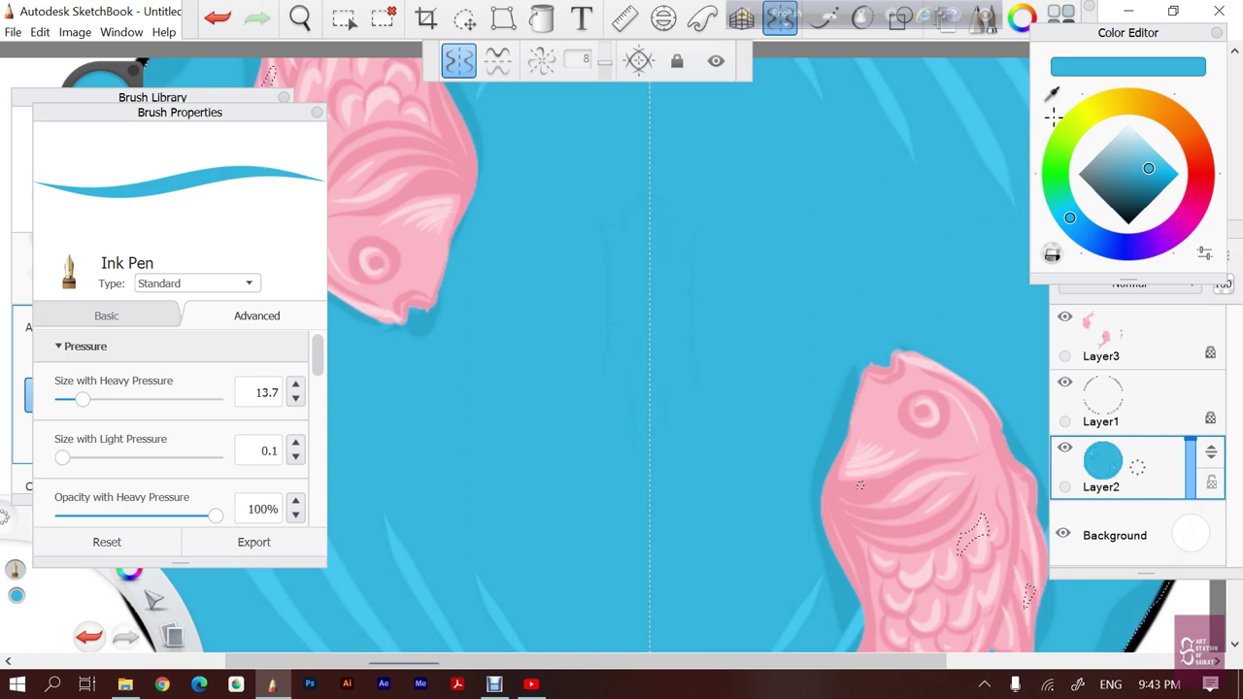
# Switch to red and sketch a new filled mirrored petal at the centre
pyautogui.click(1191, 177)
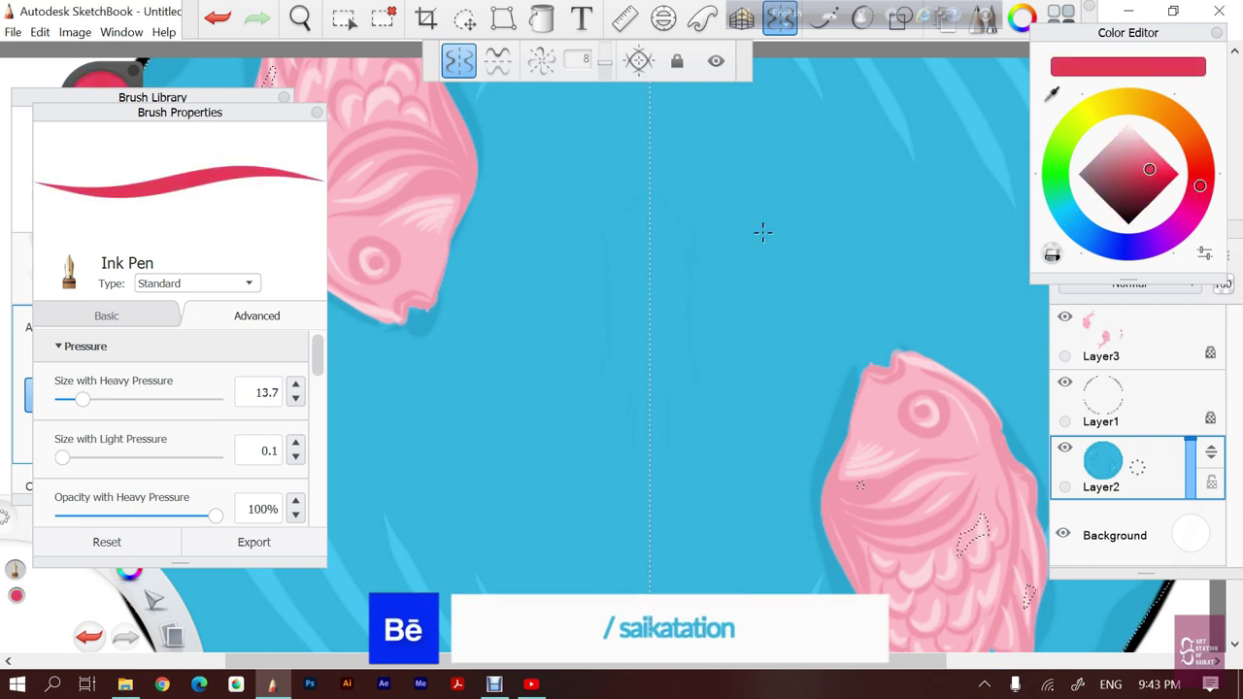
pyautogui.moveTo(650, 242); pyautogui.dragTo(649, 251)
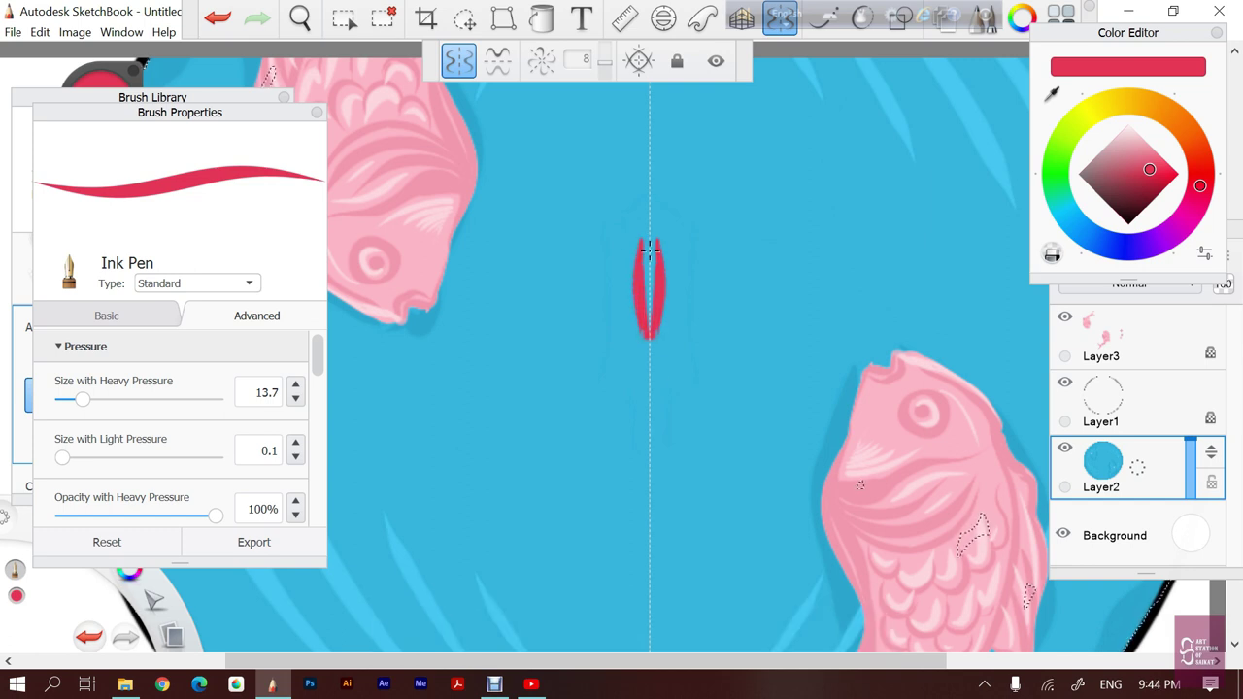
pyautogui.hotkey('ctrl', 'z')
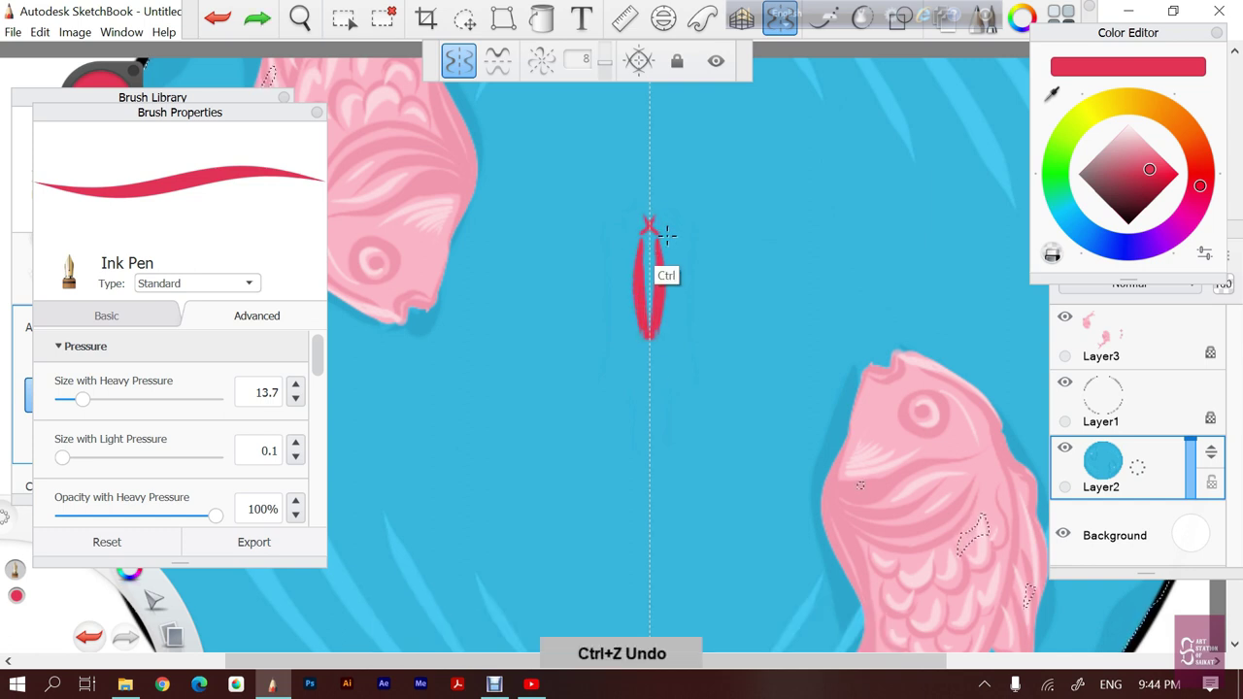
pyautogui.hotkey('ctrl', 'z')
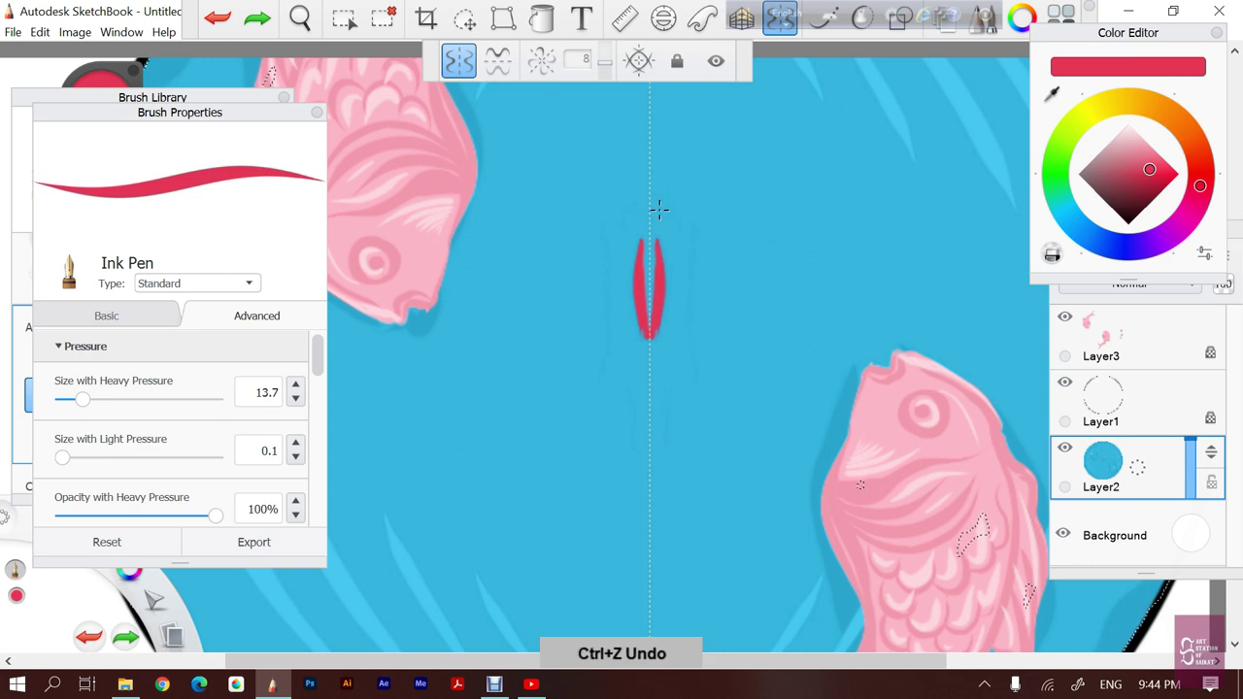
pyautogui.moveTo(667, 229)
pyautogui.mouseDown()
pyautogui.moveTo(686, 296)
pyautogui.moveTo(651, 355)
pyautogui.moveTo(680, 281)
pyautogui.moveTo(661, 212)
pyautogui.mouseUp()
pyautogui.hotkey('ctrl', 'z')
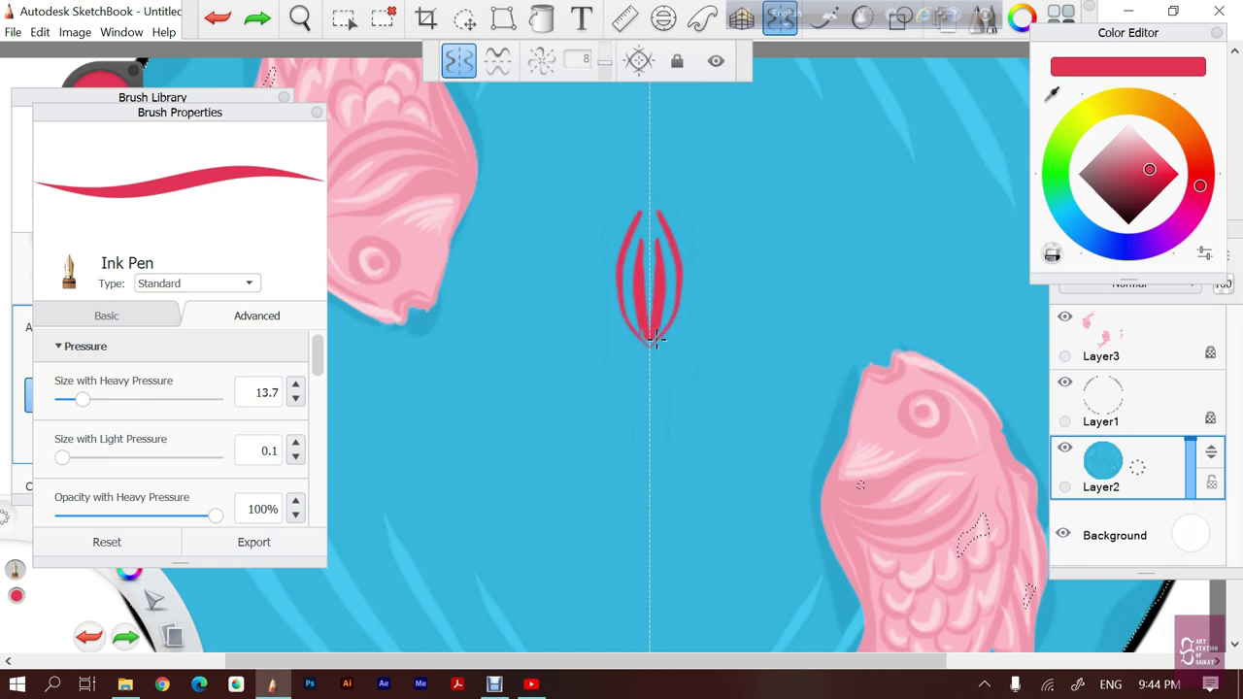
pyautogui.moveTo(656, 336)
pyautogui.mouseDown()
pyautogui.moveTo(651, 208)
pyautogui.moveTo(649, 330)
pyautogui.mouseUp()
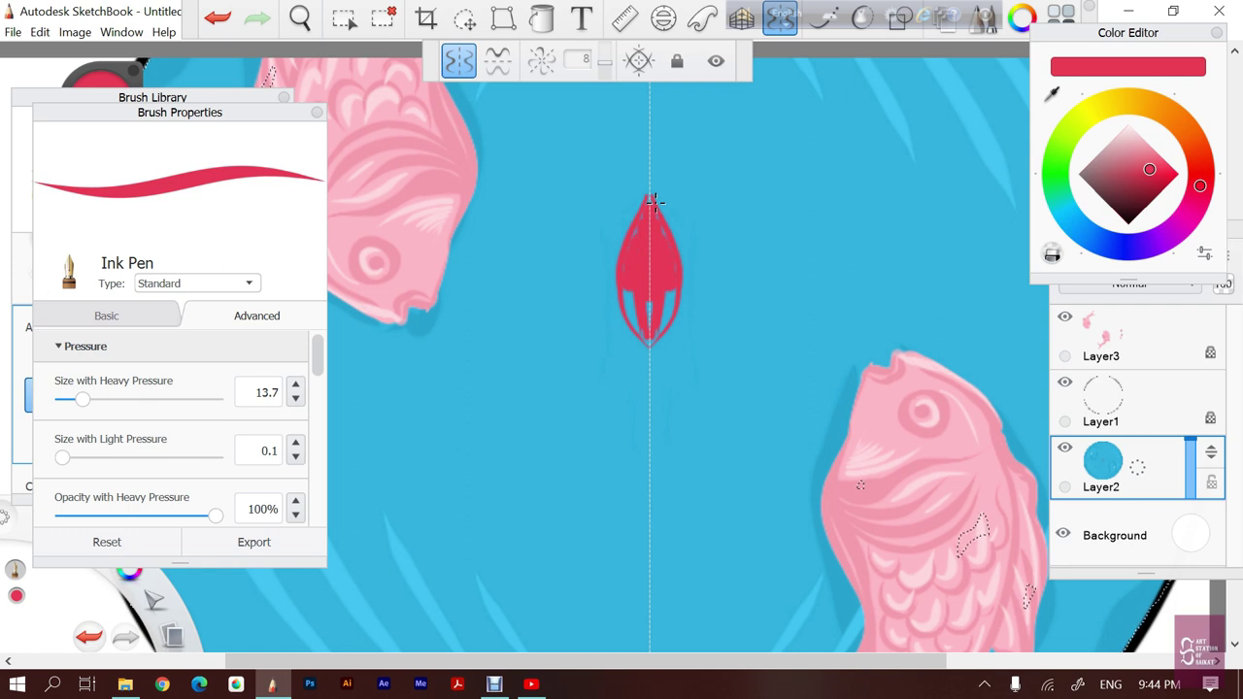
pyautogui.moveTo(655, 201); pyautogui.dragTo(648, 338)
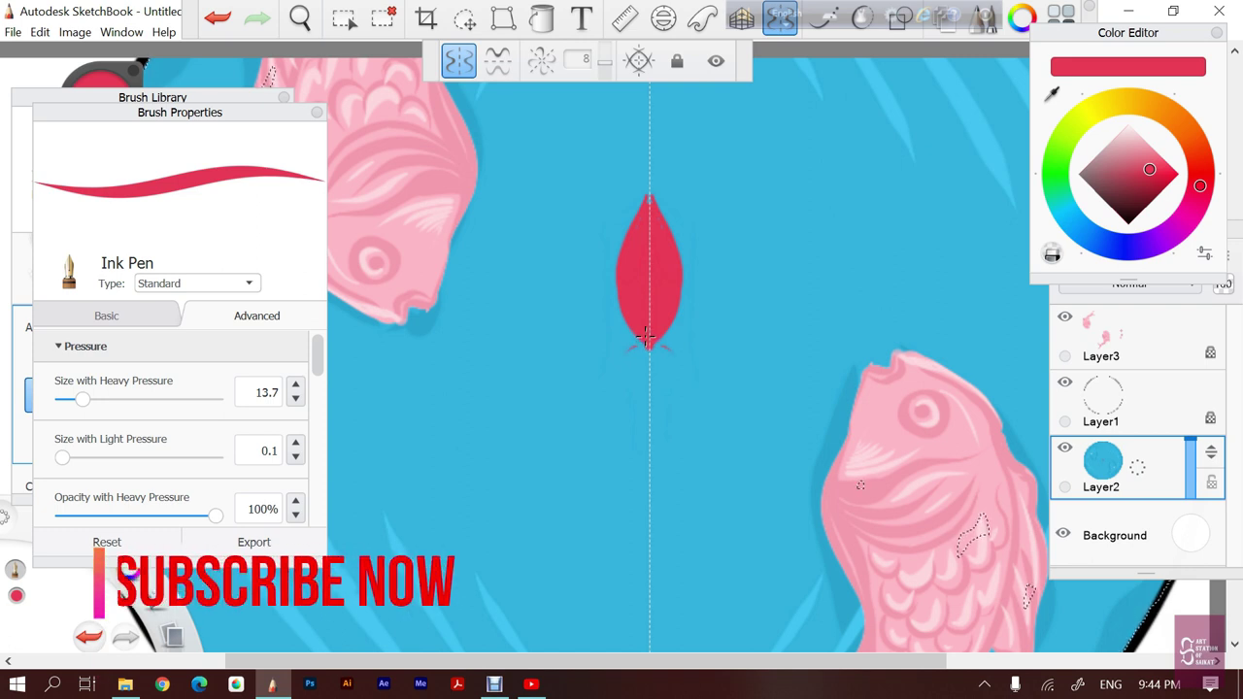
# Try curves beneath the petal and an arched stroke, undoing them and the red petal
pyautogui.moveTo(640, 347); pyautogui.dragTo(649, 434)
pyautogui.hotkey('ctrl', 'z')
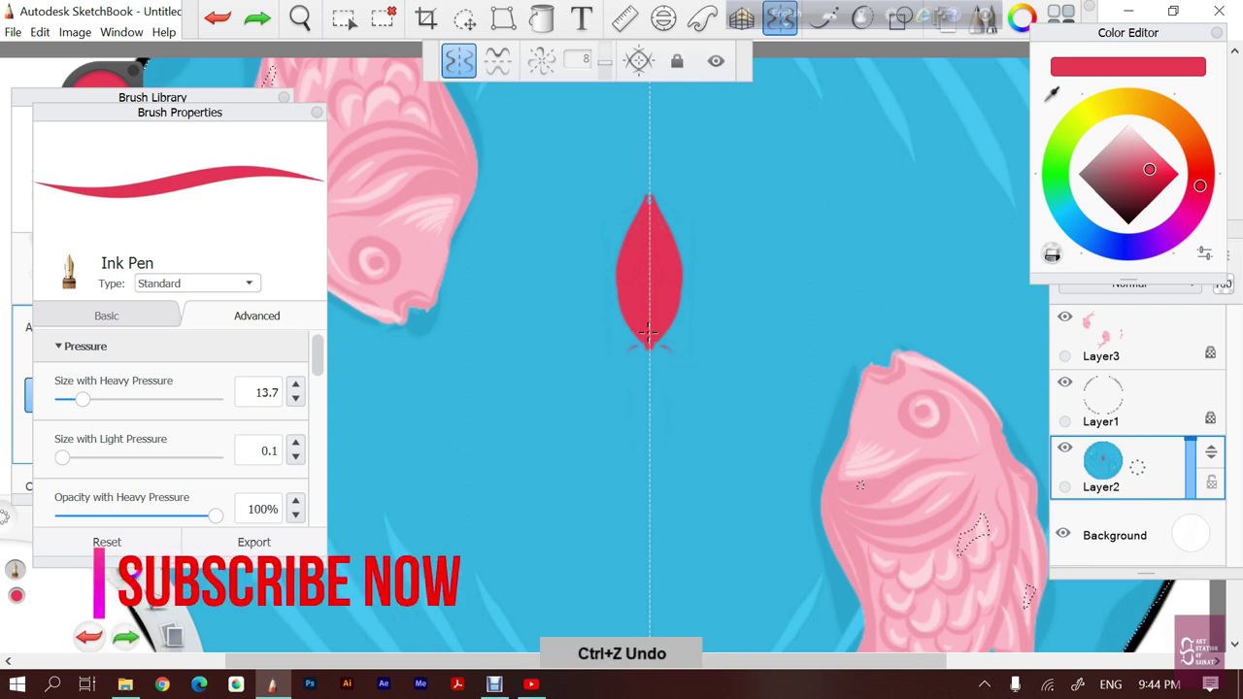
pyautogui.moveTo(647, 340); pyautogui.dragTo(663, 430)
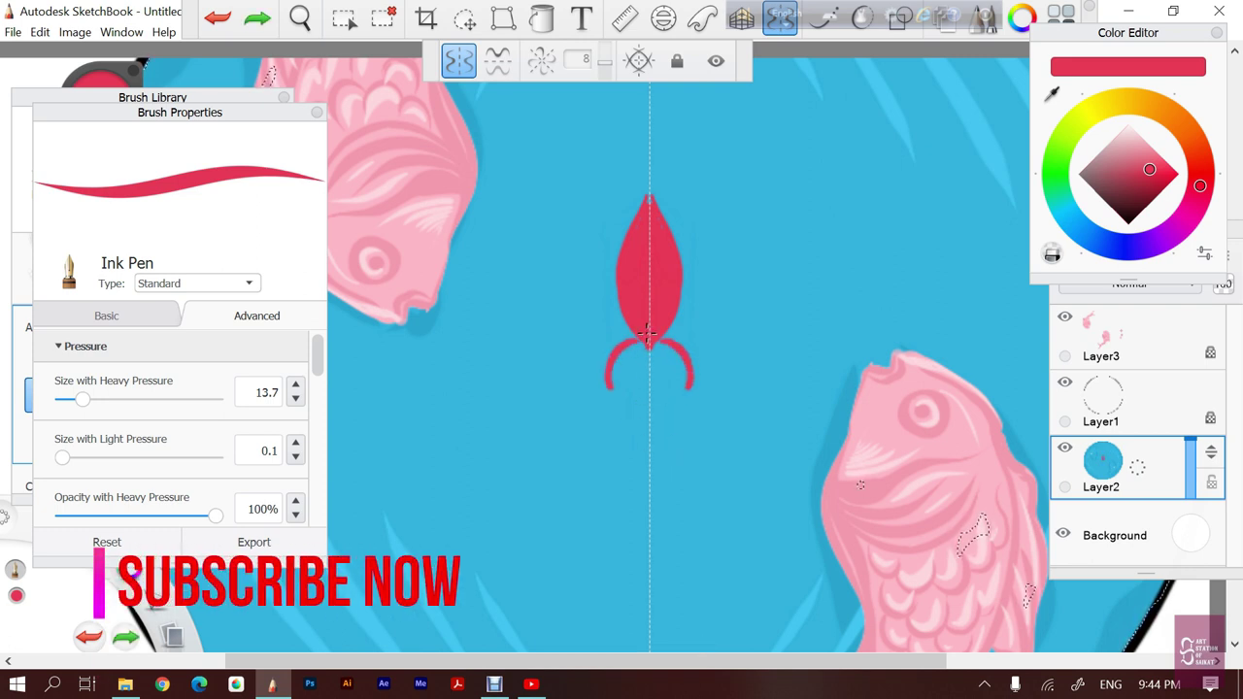
pyautogui.hotkey('ctrl', 'z')
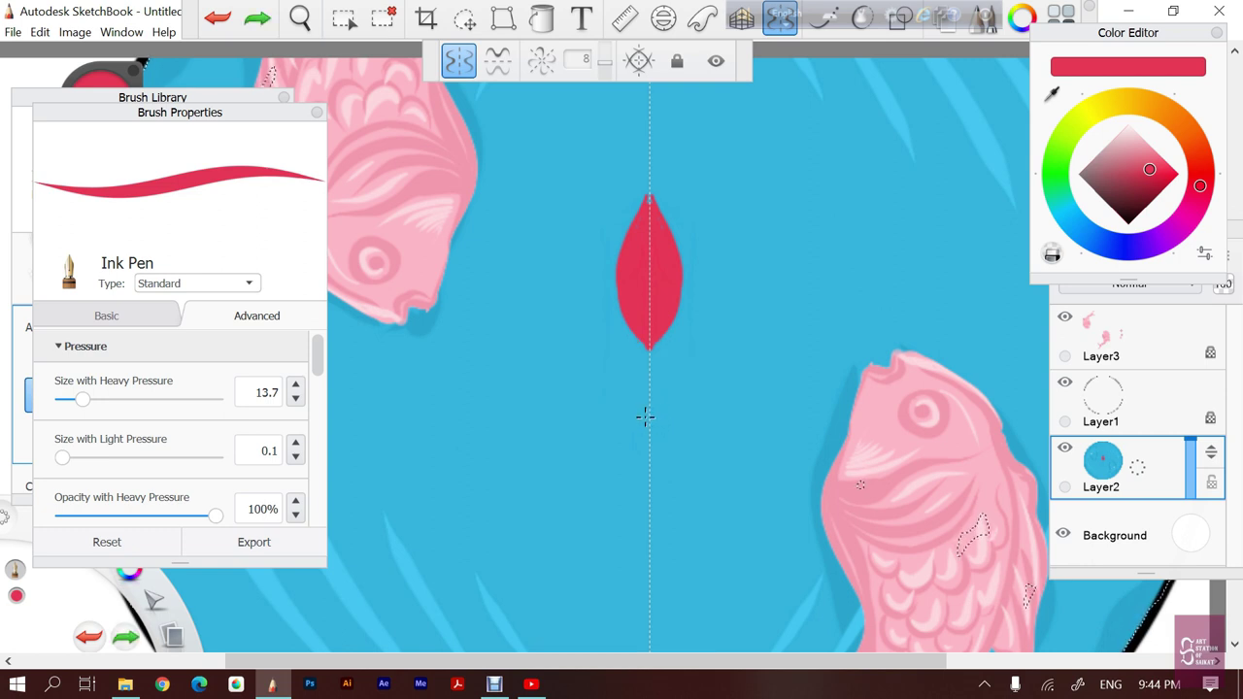
pyautogui.hotkey('ctrl', 'z')
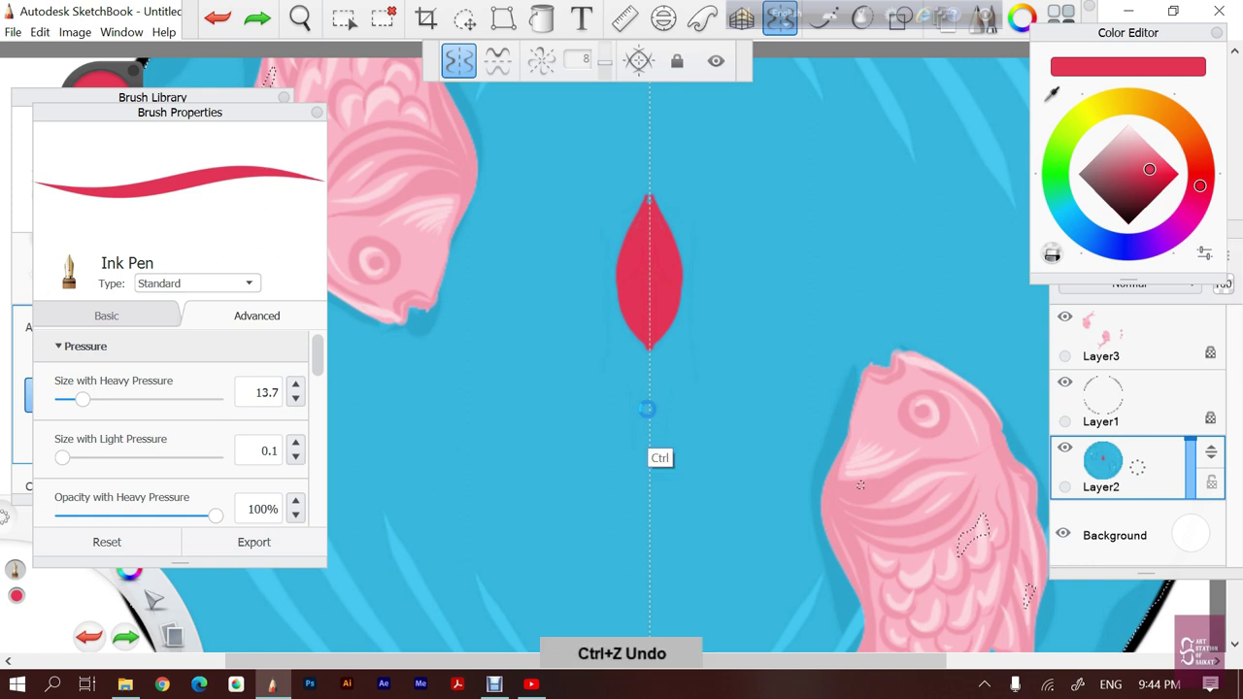
pyautogui.hotkey('ctrl', 'z')
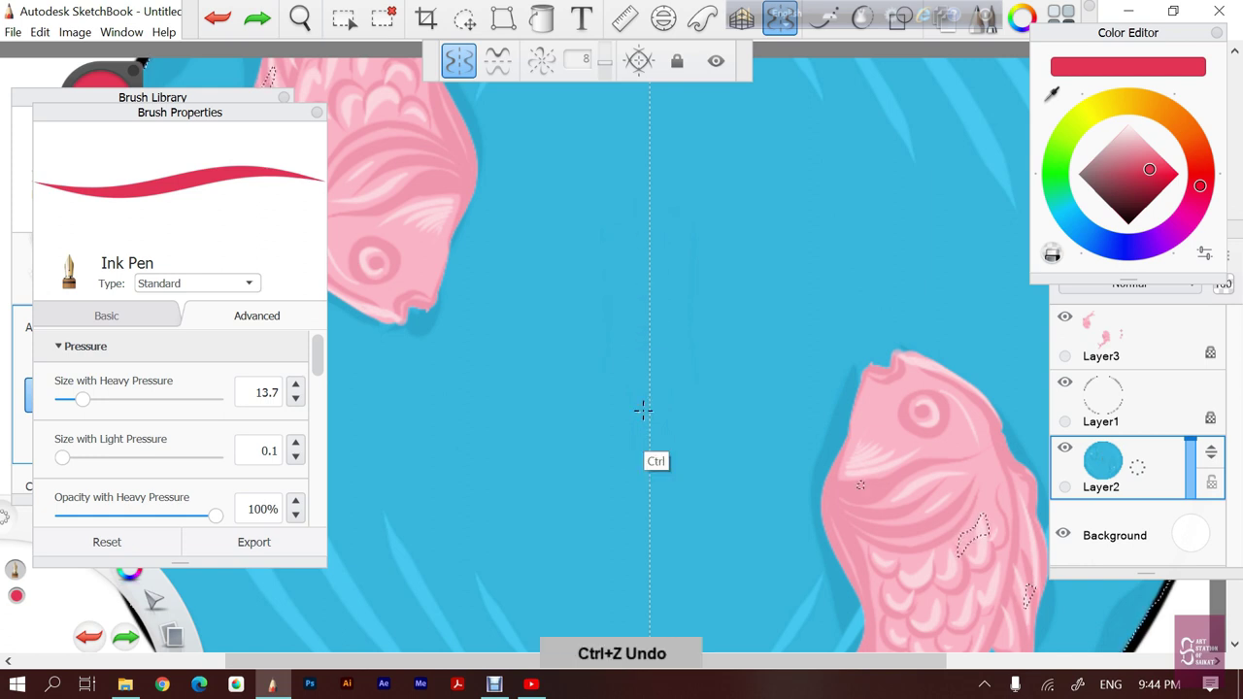
pyautogui.moveTo(674, 250); pyautogui.dragTo(757, 254)
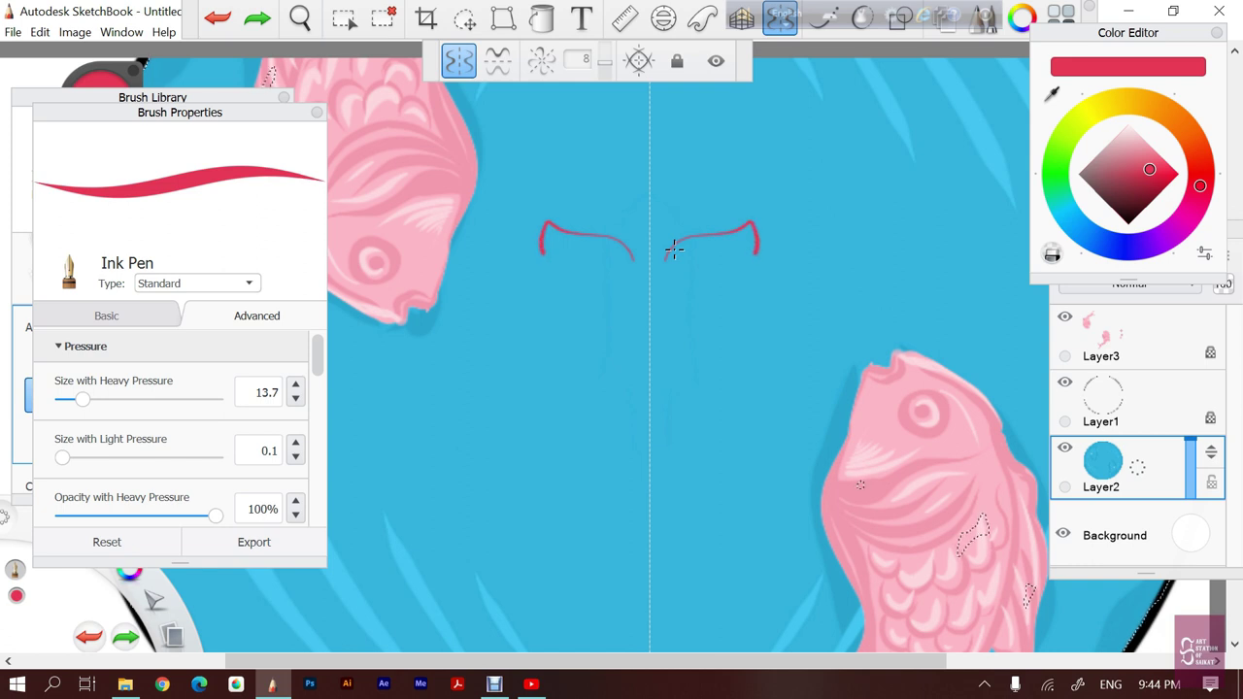
pyautogui.hotkey('ctrl', 'z')
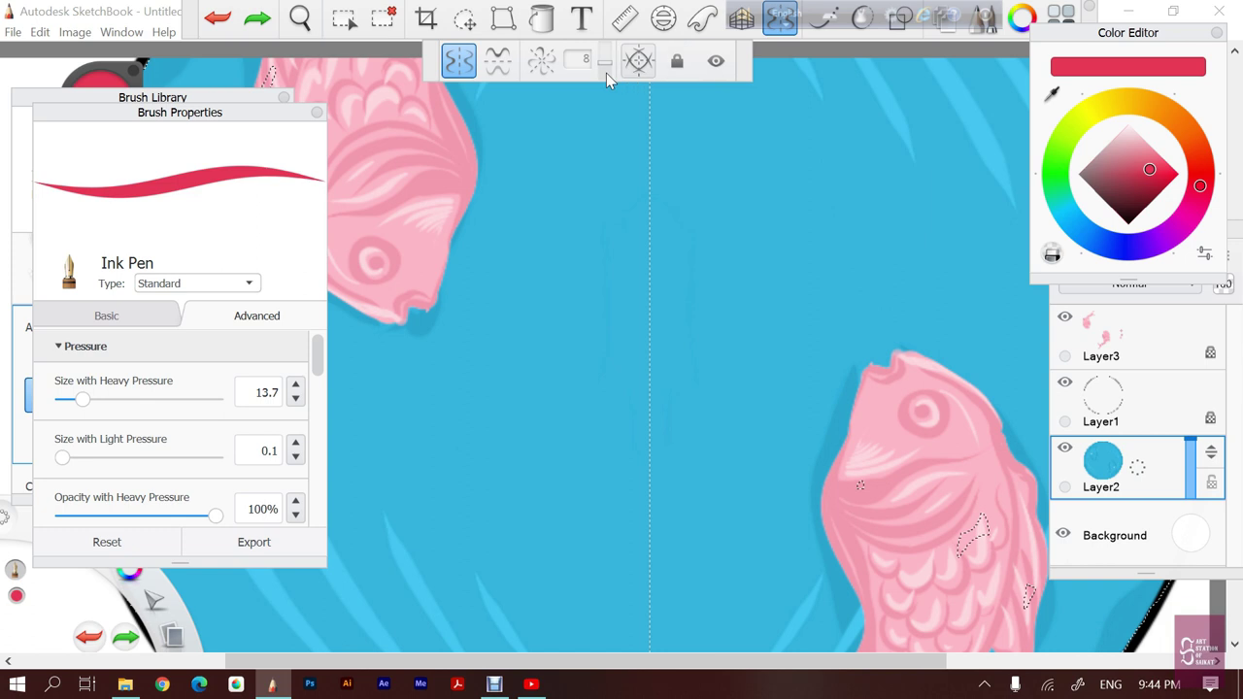
# Use radial symmetry to draw a red ten-petal flower outline with a solid red centre
pyautogui.click(541, 60)
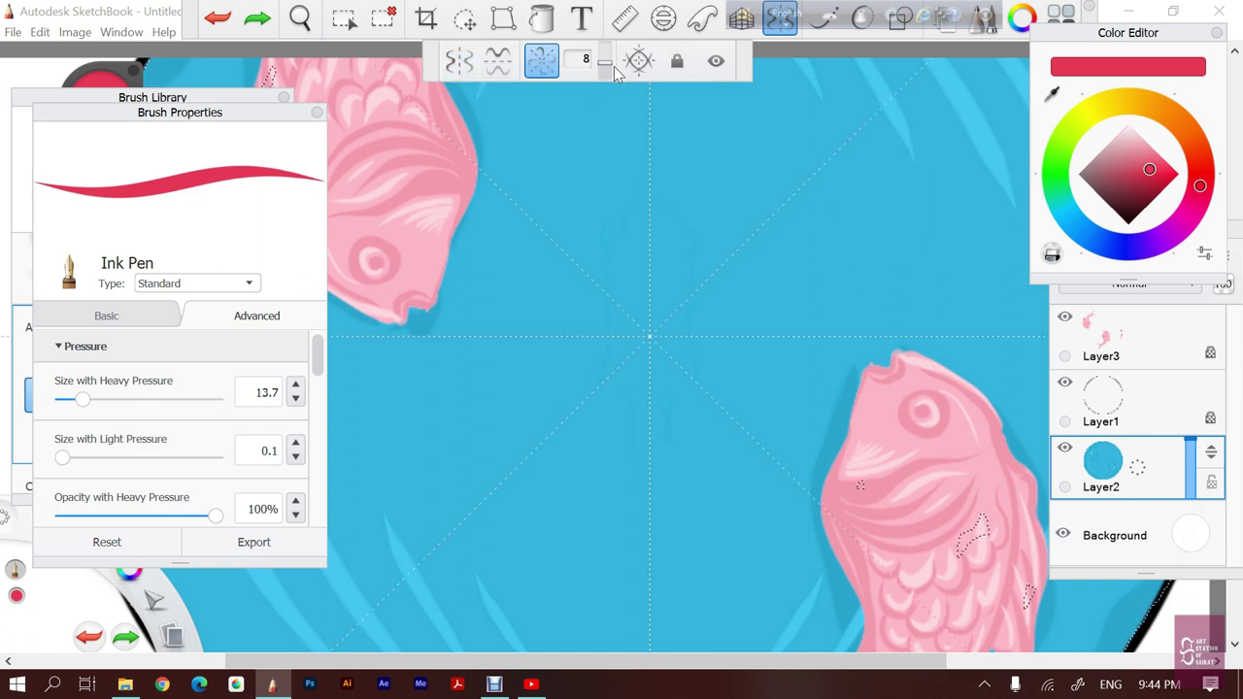
pyautogui.moveTo(612, 62); pyautogui.dragTo(614, 61)
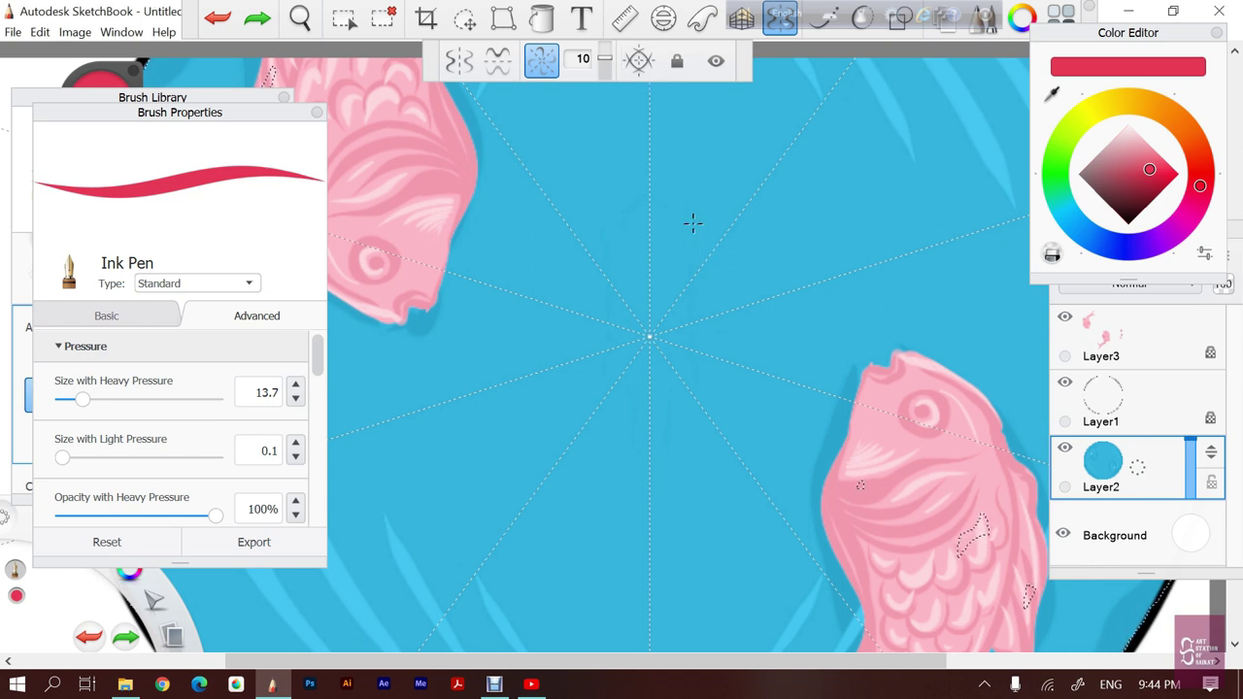
pyautogui.moveTo(666, 264)
pyautogui.mouseDown()
pyautogui.moveTo(690, 235)
pyautogui.moveTo(703, 261)
pyautogui.moveTo(665, 267)
pyautogui.mouseUp()
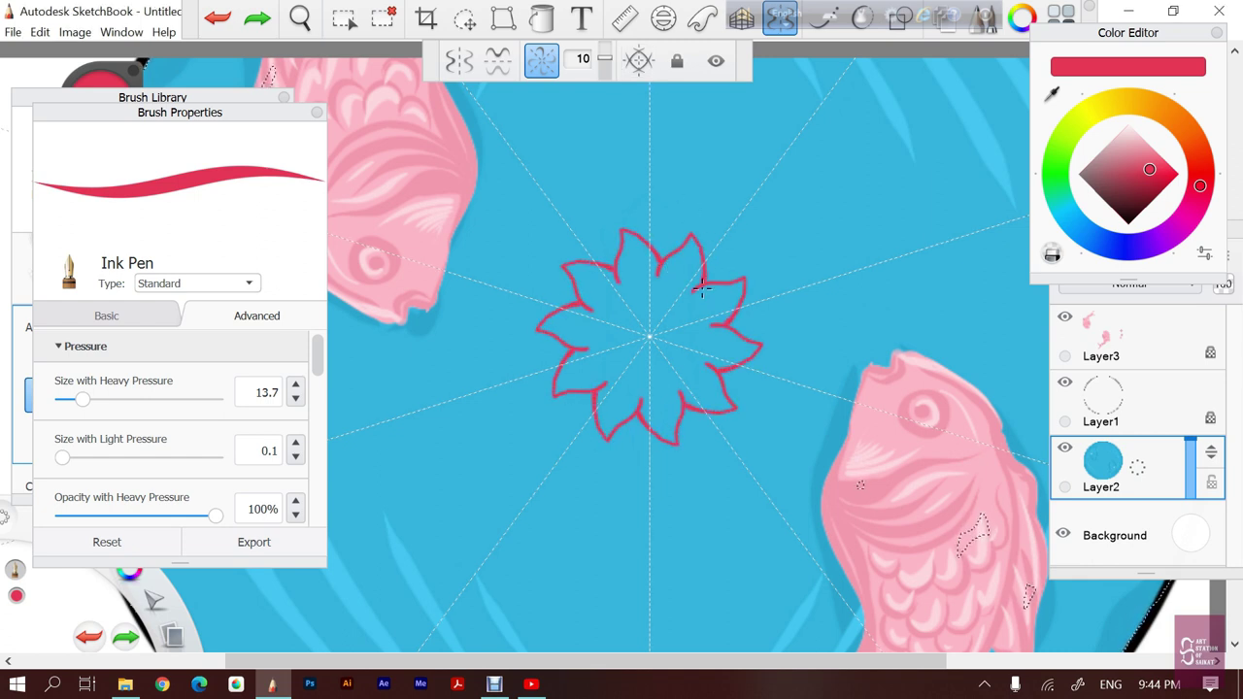
pyautogui.hotkey('ctrl', 'z')
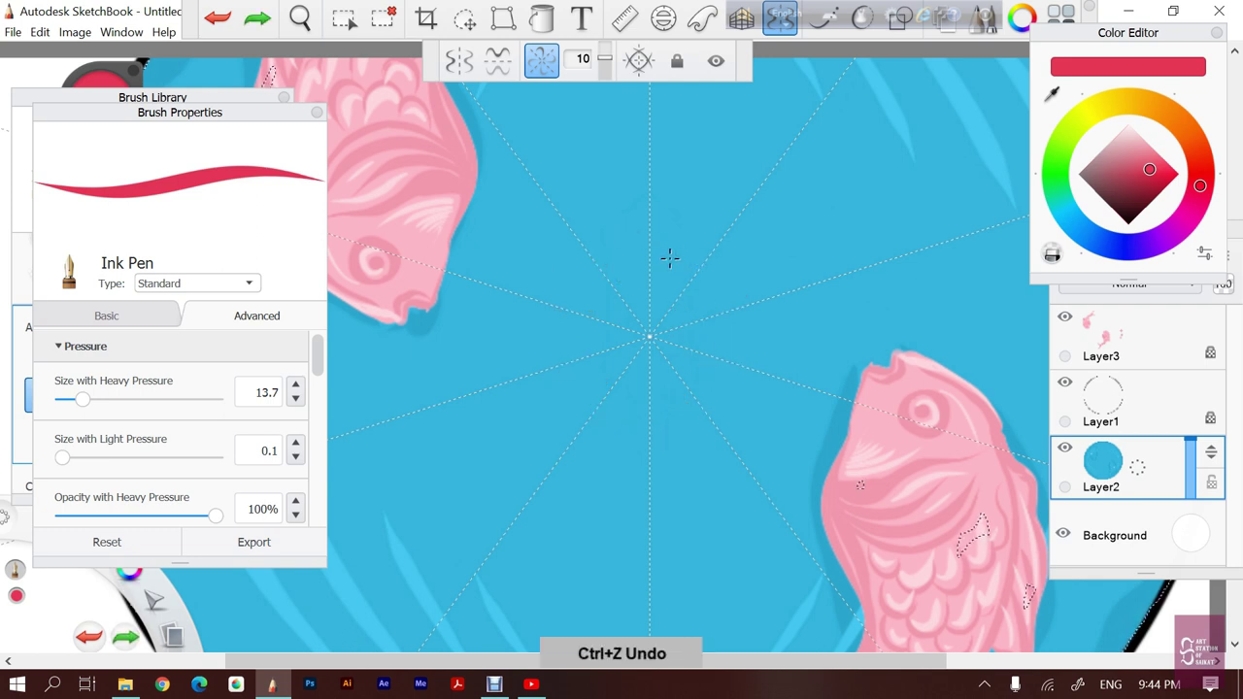
pyautogui.moveTo(659, 272)
pyautogui.mouseDown()
pyautogui.moveTo(622, 249)
pyautogui.moveTo(684, 256)
pyautogui.moveTo(669, 278)
pyautogui.moveTo(679, 255)
pyautogui.mouseUp()
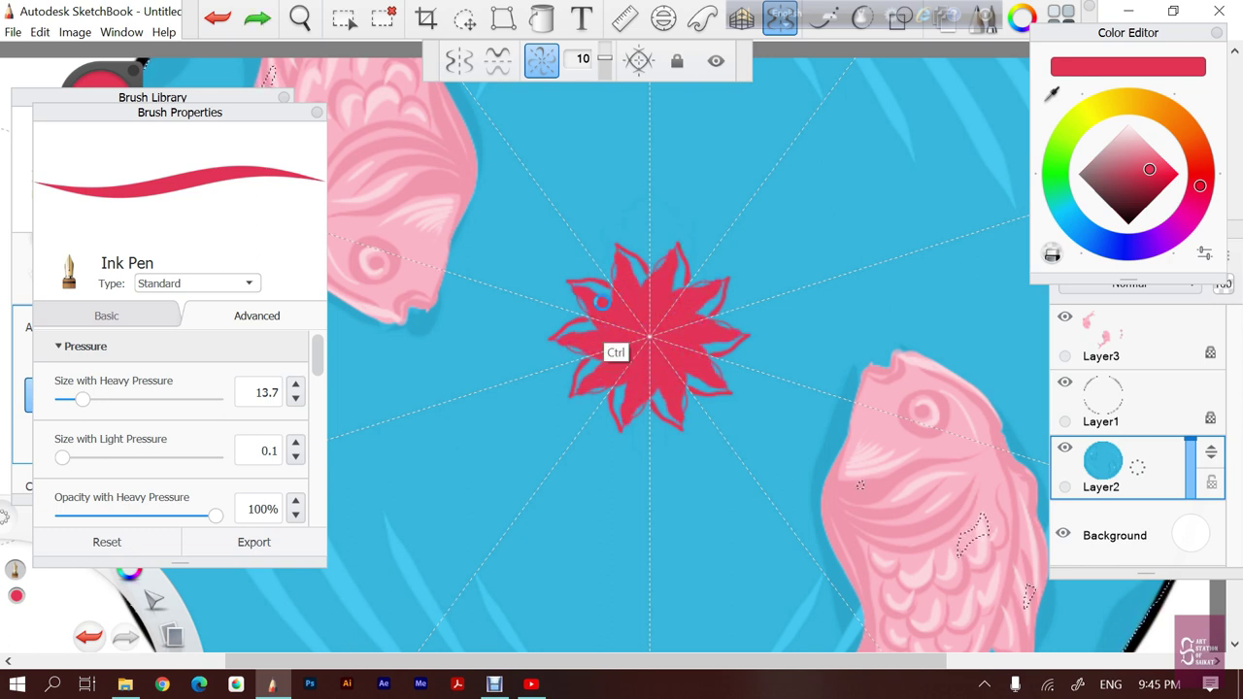
pyautogui.hotkey('ctrl', 'z')
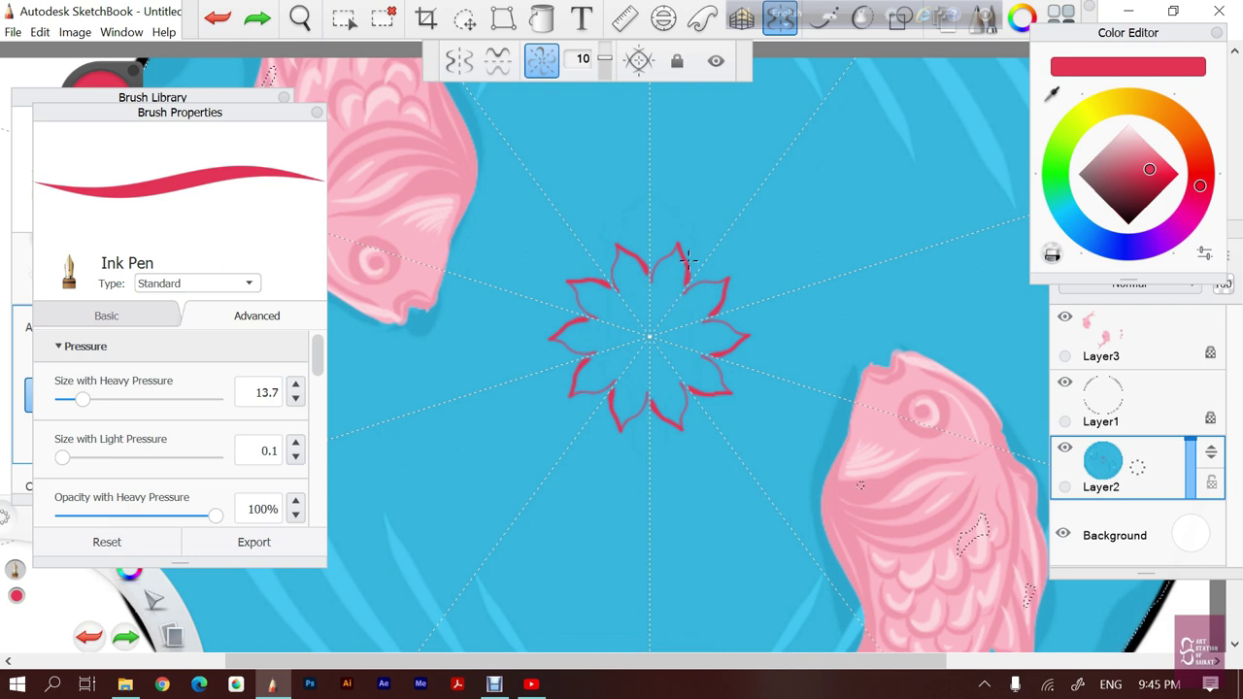
pyautogui.moveTo(672, 278); pyautogui.dragTo(681, 249)
pyautogui.moveTo(682, 303)
pyautogui.mouseDown()
pyautogui.moveTo(697, 357)
pyautogui.moveTo(689, 386)
pyautogui.mouseUp()
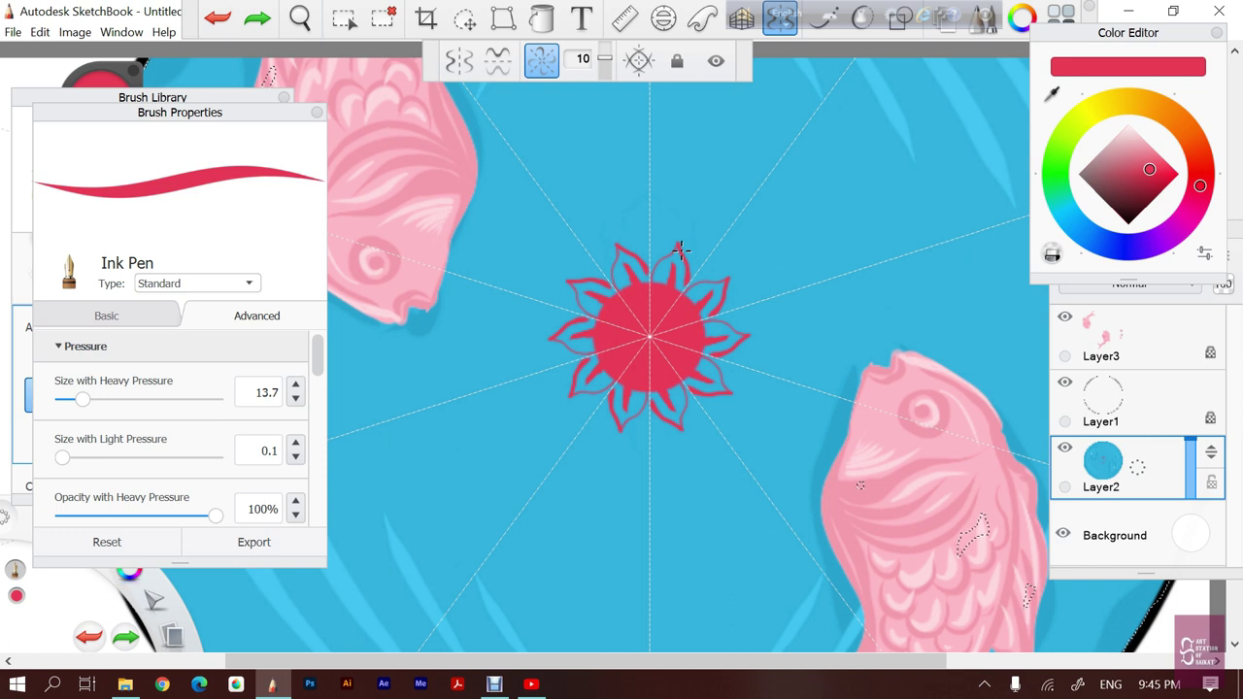
pyautogui.press('space')
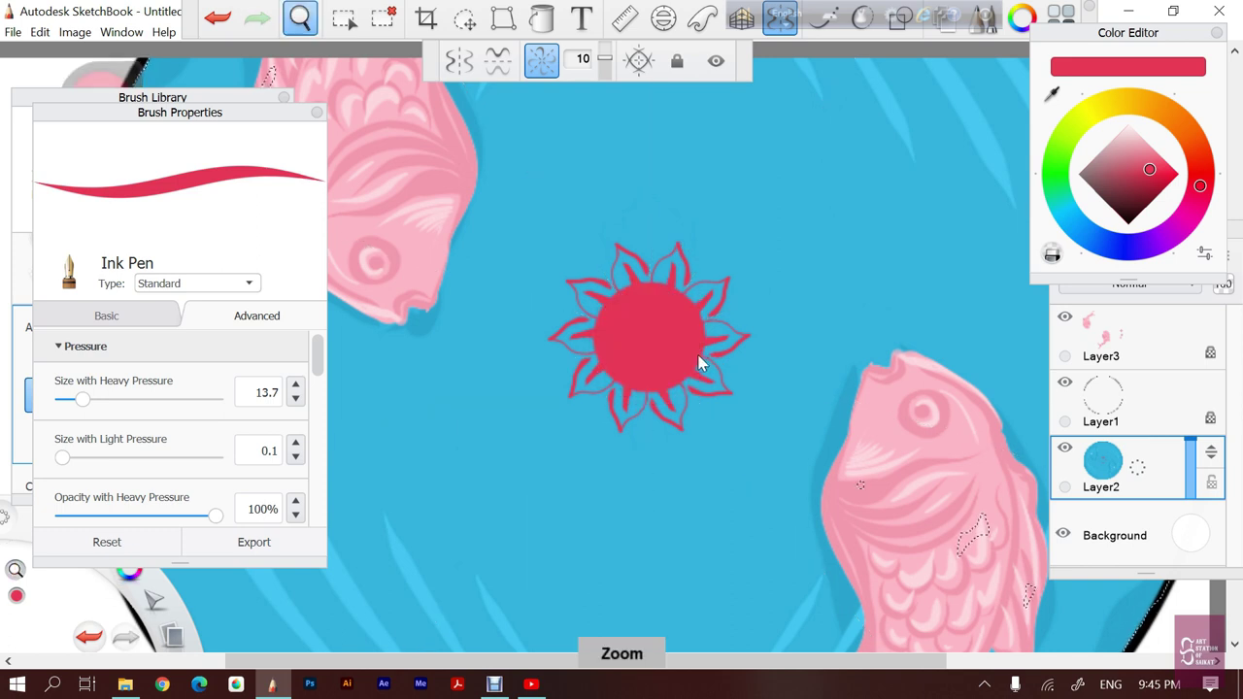
# Zoom in on the flower and fill all the petals solid red
pyautogui.moveTo(696, 343); pyautogui.dragTo(732, 384)
pyautogui.scroll(2, 734, 383)
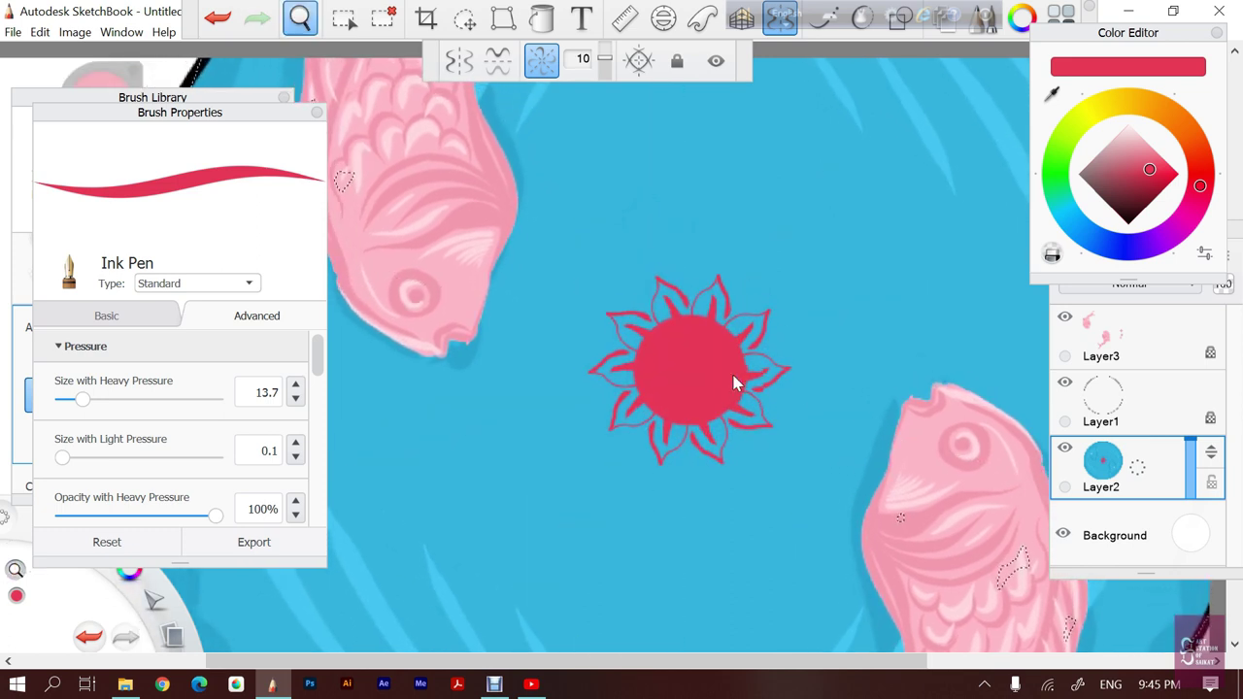
pyautogui.scroll(3, 735, 384)
pyautogui.press('space')
pyautogui.moveTo(616, 477); pyautogui.dragTo(697, 398)
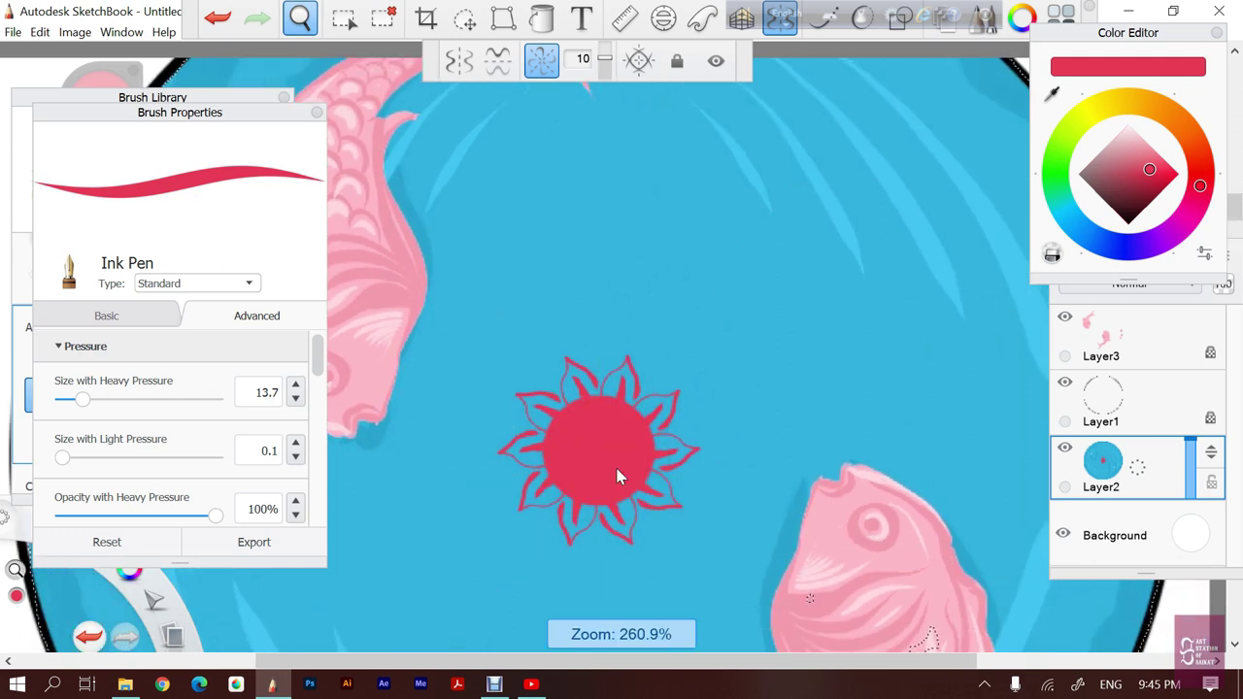
pyautogui.moveTo(657, 237)
pyautogui.mouseDown()
pyautogui.moveTo(626, 285)
pyautogui.moveTo(646, 245)
pyautogui.moveTo(643, 291)
pyautogui.moveTo(649, 257)
pyautogui.mouseUp()
pyautogui.moveTo(658, 311)
pyautogui.mouseDown()
pyautogui.moveTo(658, 233)
pyautogui.moveTo(649, 242)
pyautogui.moveTo(665, 255)
pyautogui.mouseUp()
pyautogui.moveTo(661, 209)
pyautogui.mouseDown()
pyautogui.moveTo(620, 254)
pyautogui.moveTo(662, 220)
pyautogui.moveTo(674, 306)
pyautogui.moveTo(672, 252)
pyautogui.mouseUp()
pyautogui.click(672, 252)
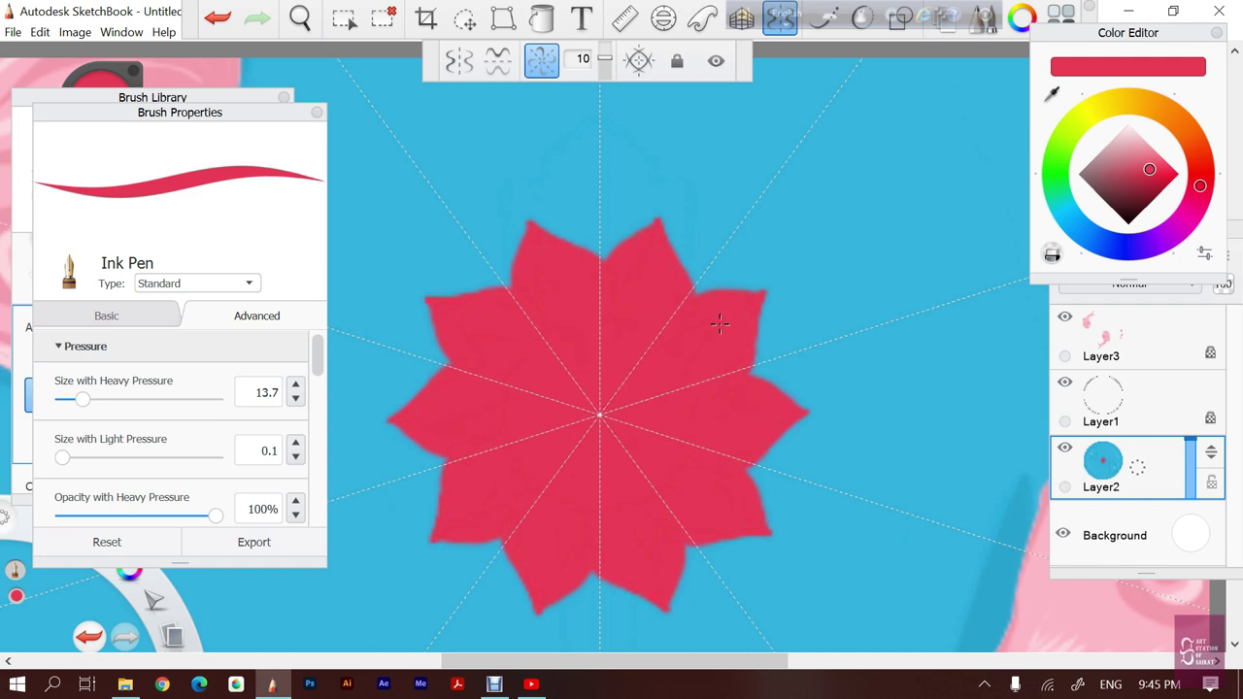
# With a darker red, add petal outlines, curved inner lines and centre shading
pyautogui.moveTo(1149, 169); pyautogui.dragTo(1157, 185)
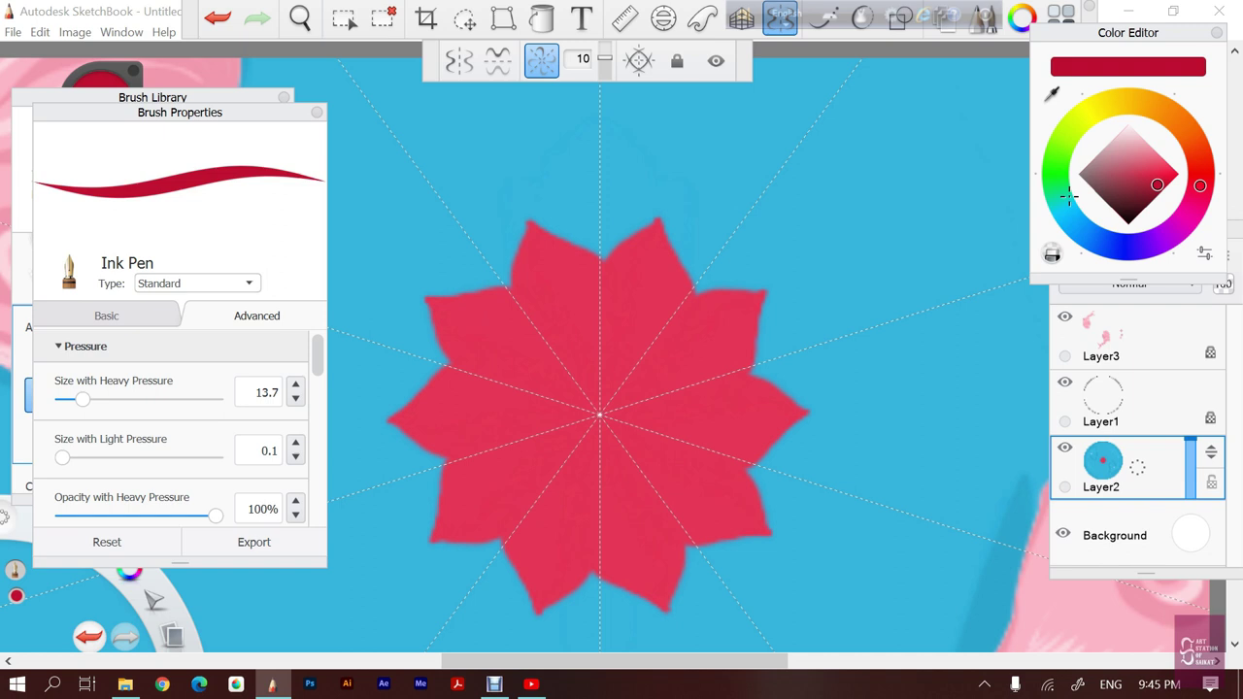
pyautogui.moveTo(600, 413); pyautogui.dragTo(583, 289)
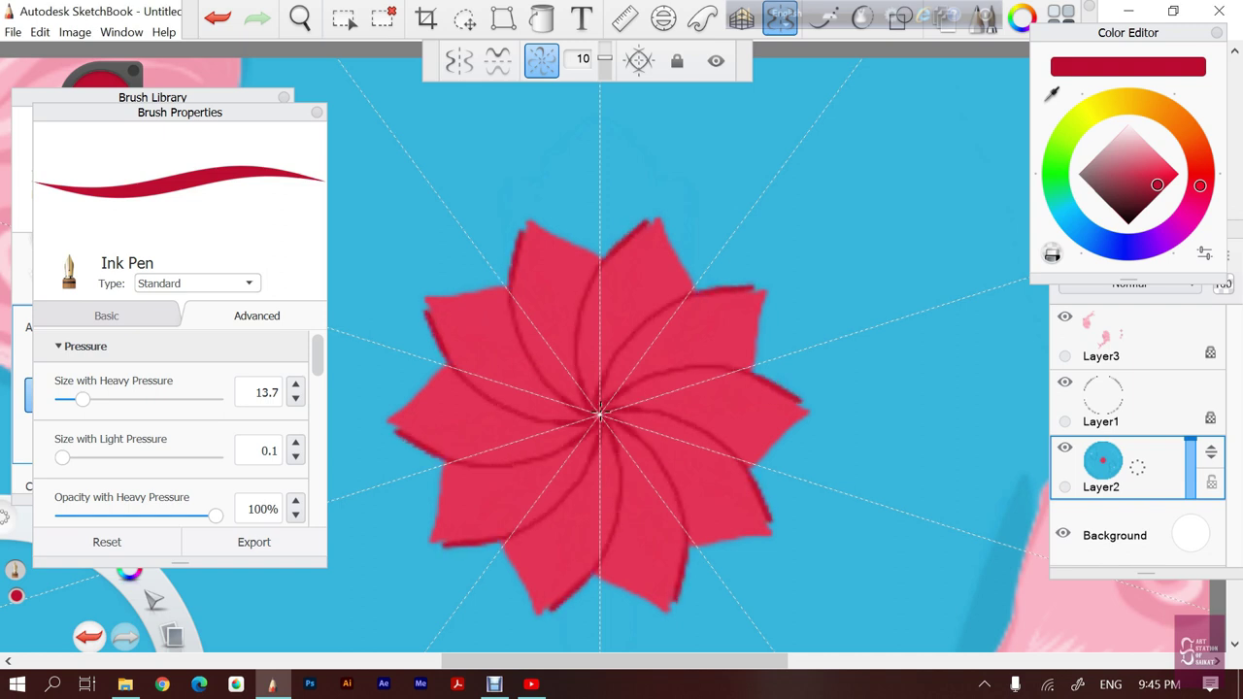
pyautogui.moveTo(695, 274); pyautogui.dragTo(674, 319)
pyautogui.press('space')
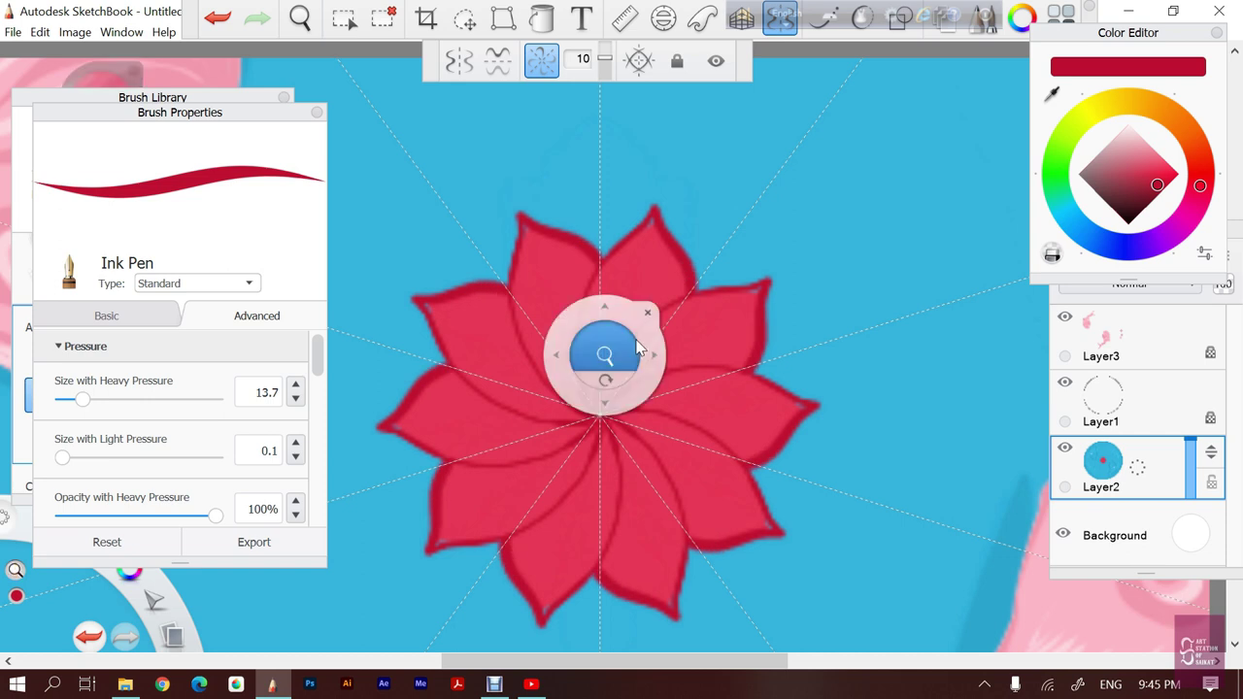
pyautogui.hotkey('ctrl', 'z')
pyautogui.moveTo(597, 411); pyautogui.dragTo(782, 530)
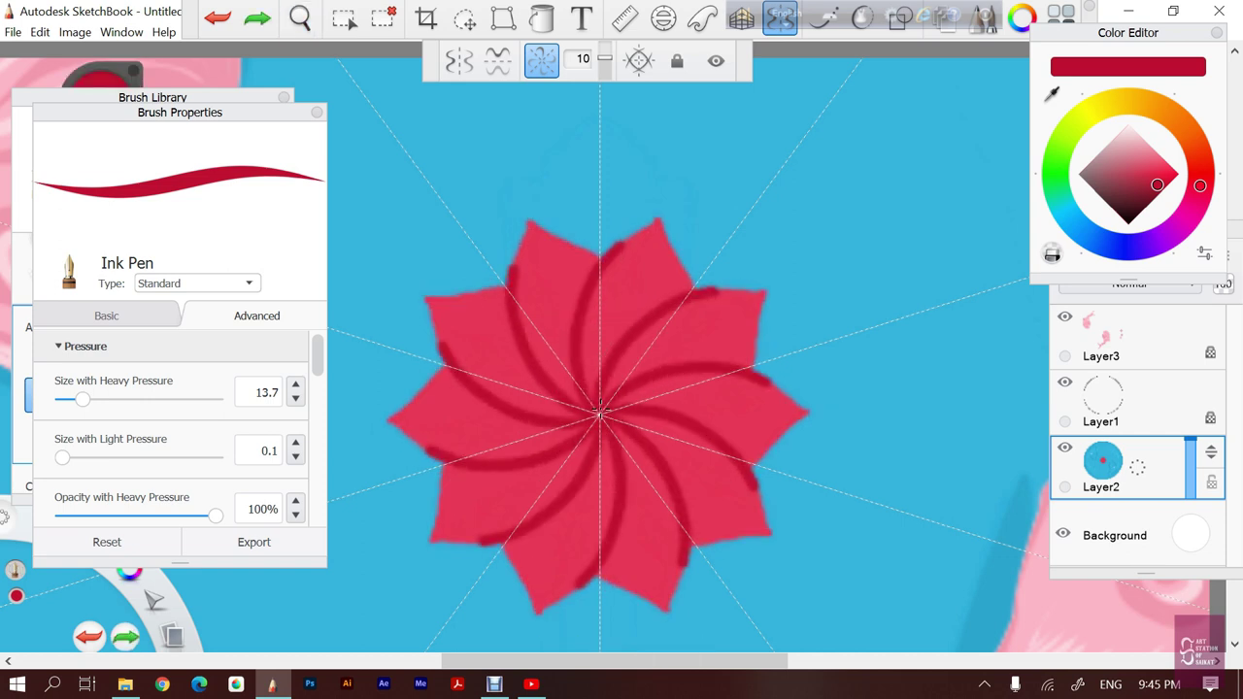
pyautogui.hotkey('ctrl', 'y')
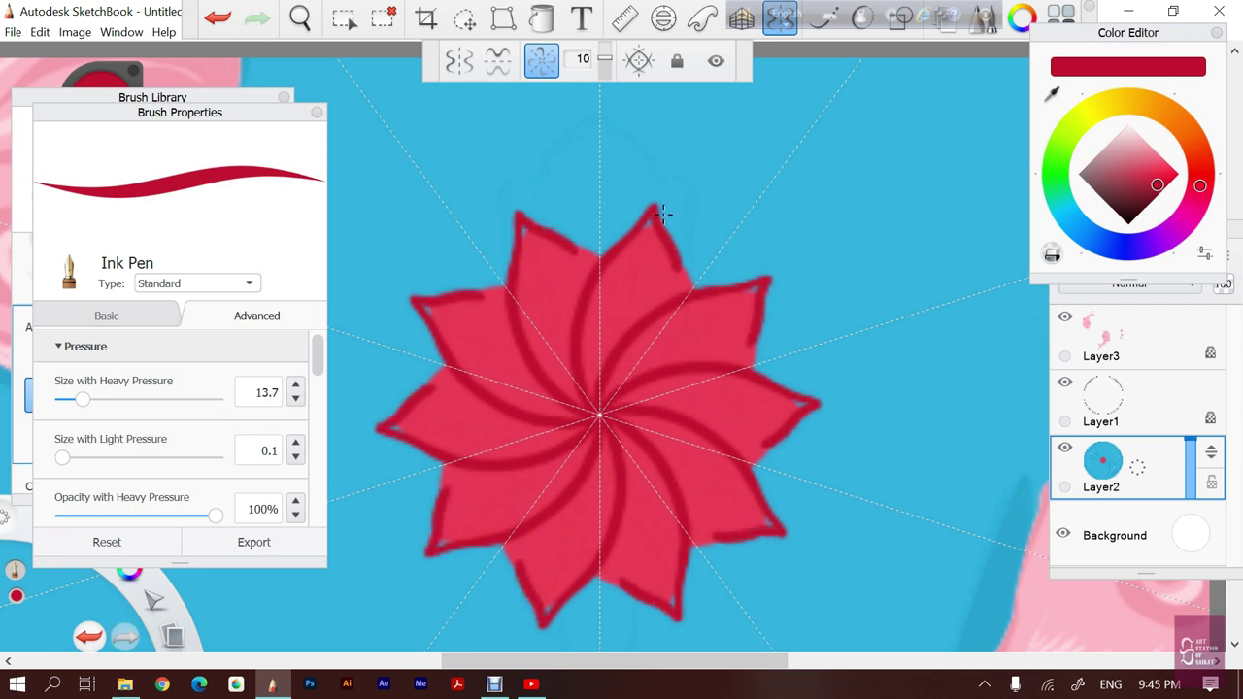
pyautogui.moveTo(658, 210); pyautogui.dragTo(672, 238)
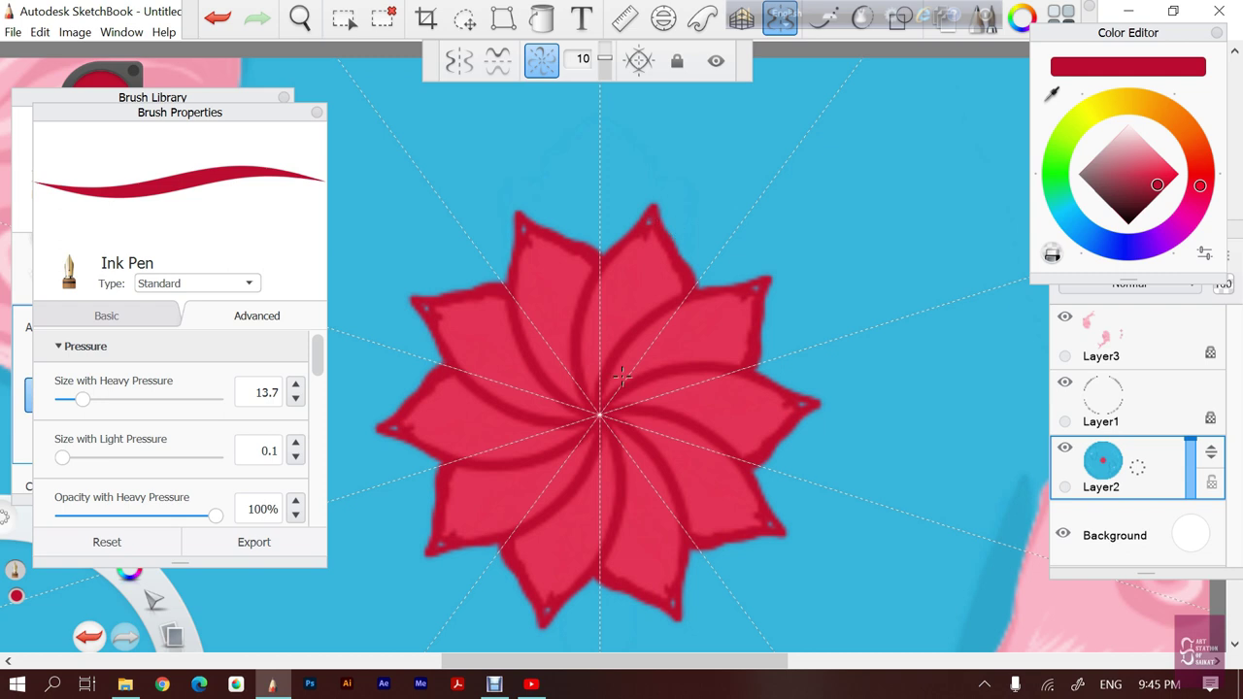
pyautogui.moveTo(593, 398); pyautogui.dragTo(604, 358)
pyautogui.moveTo(626, 292); pyautogui.dragTo(653, 304)
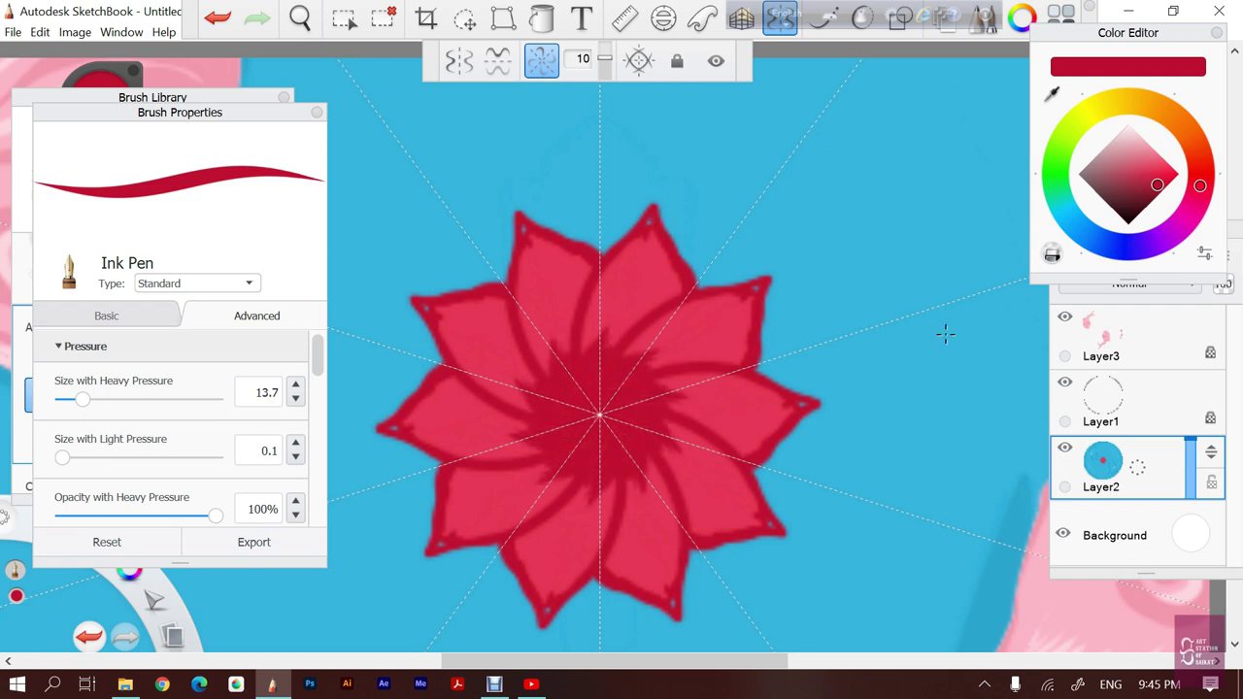
pyautogui.moveTo(1162, 172); pyautogui.dragTo(1154, 148)
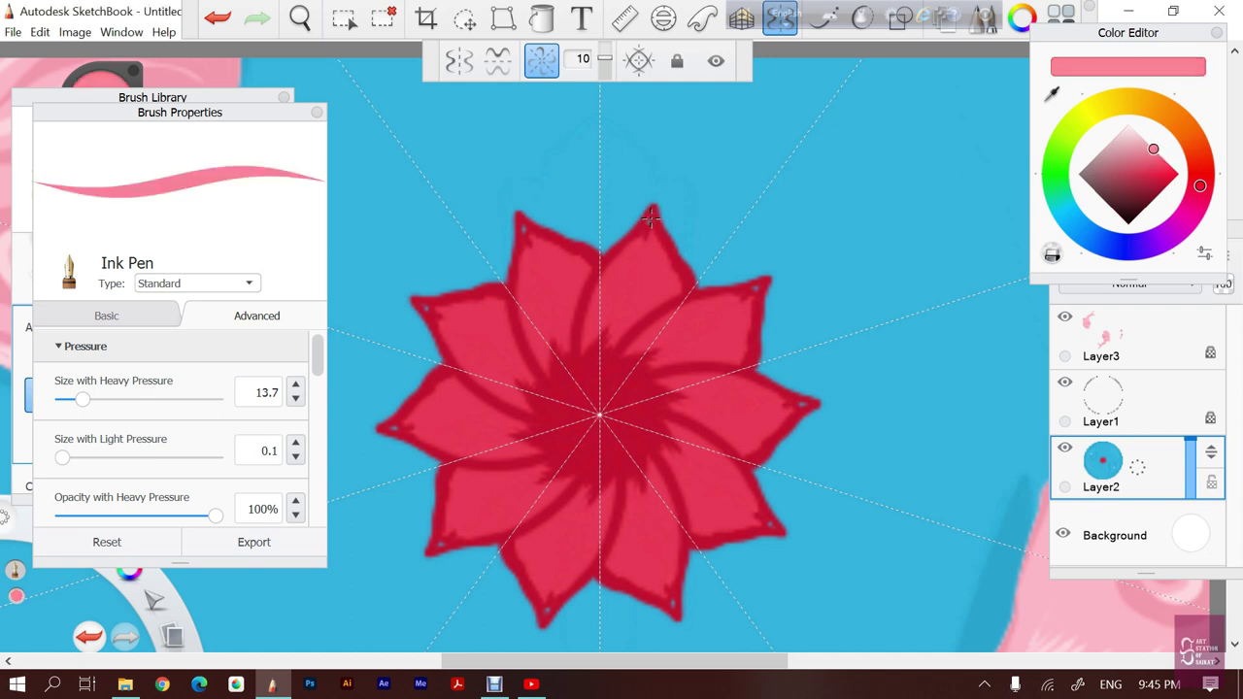
# Paint light-pink highlights on the petals and a pink starburst at the centre
pyautogui.moveTo(645, 227); pyautogui.dragTo(616, 274)
pyautogui.moveTo(637, 232)
pyautogui.mouseDown()
pyautogui.moveTo(606, 284)
pyautogui.moveTo(643, 237)
pyautogui.moveTo(631, 291)
pyautogui.moveTo(655, 251)
pyautogui.moveTo(649, 282)
pyautogui.moveTo(672, 288)
pyautogui.moveTo(643, 280)
pyautogui.moveTo(640, 236)
pyautogui.mouseUp()
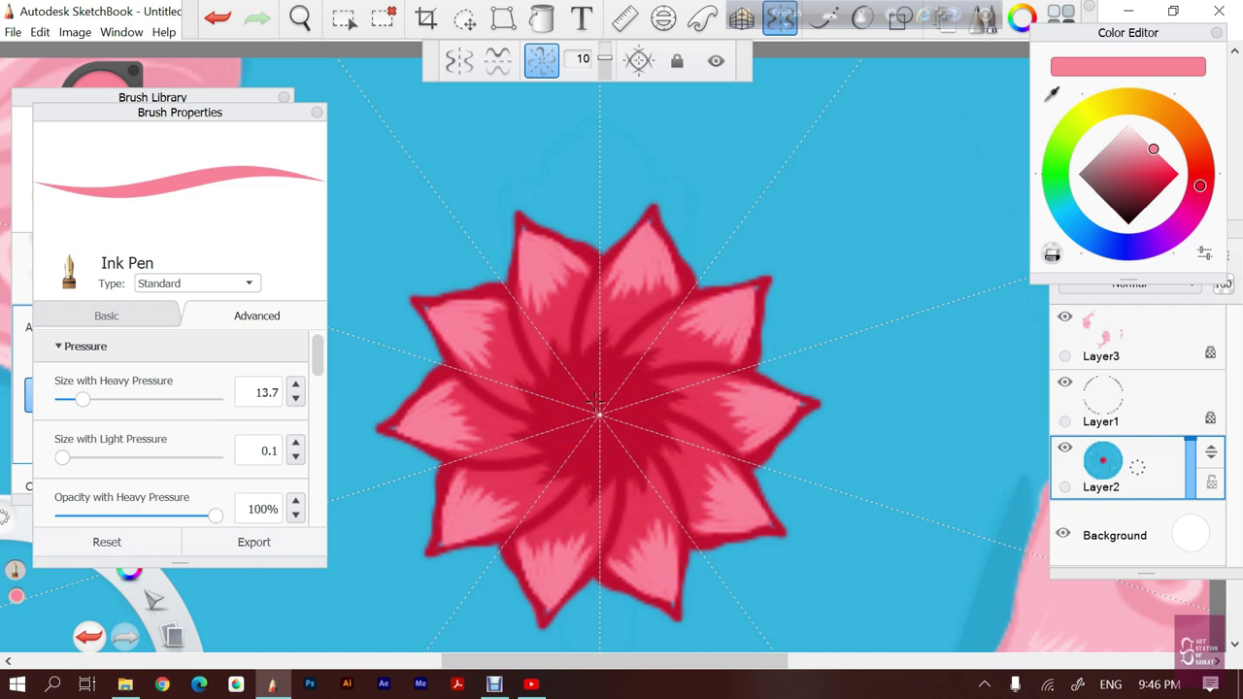
pyautogui.moveTo(599, 414)
pyautogui.mouseDown()
pyautogui.moveTo(589, 368)
pyautogui.moveTo(588, 384)
pyautogui.mouseUp()
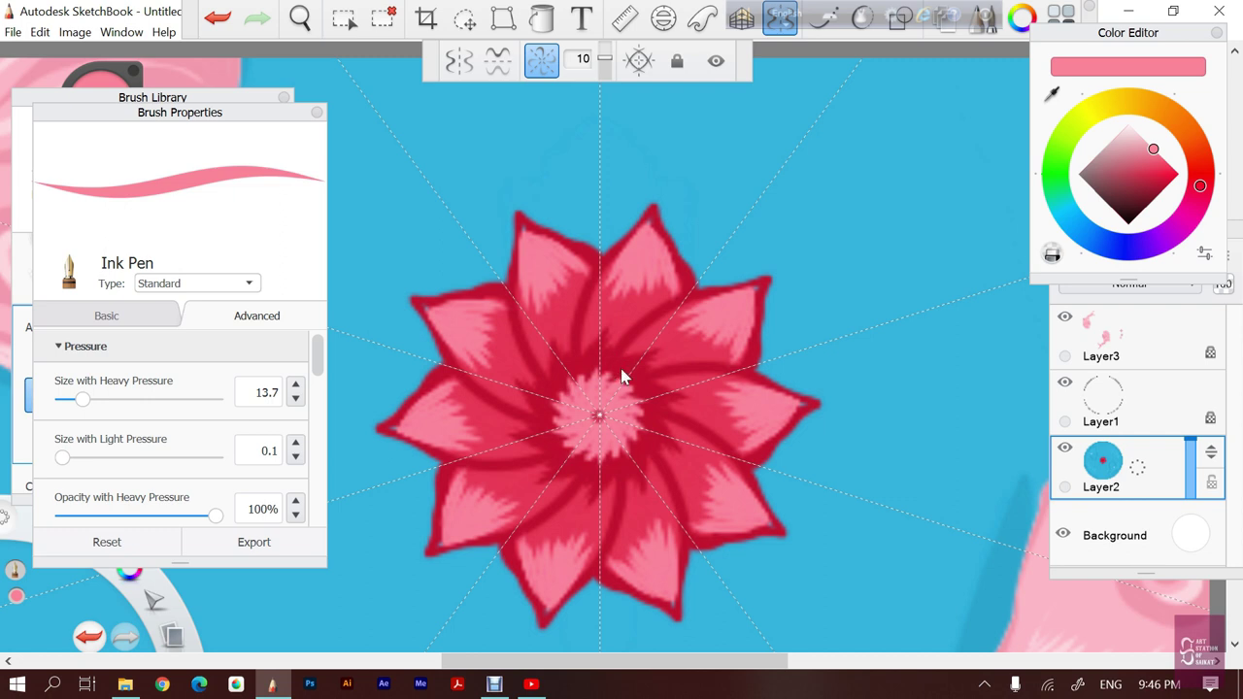
# Adjust the view and choose a dark green paint colour
pyautogui.scroll(-2, 614, 361)
pyautogui.scroll(-3, 612, 360)
pyautogui.scroll(-3, 612, 359)
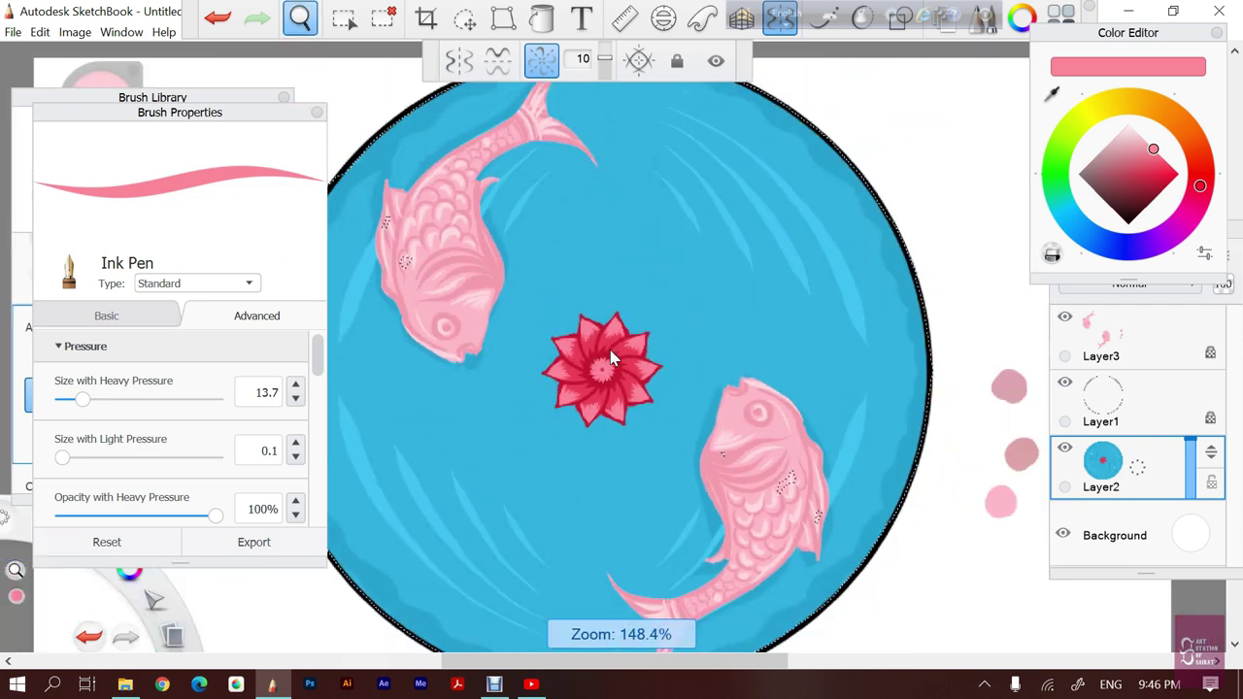
pyautogui.scroll(1, 612, 359)
pyautogui.scroll(2, 612, 359)
pyautogui.scroll(1, 612, 359)
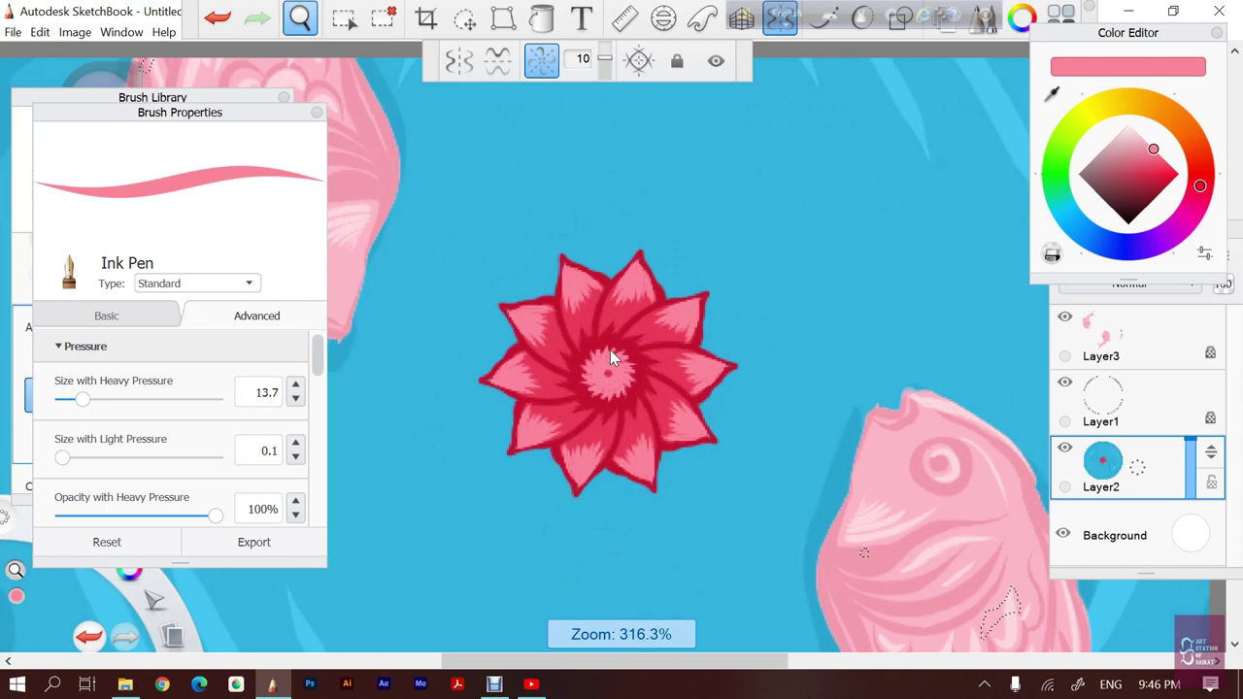
pyautogui.scroll(-1, 612, 360)
pyautogui.press('space')
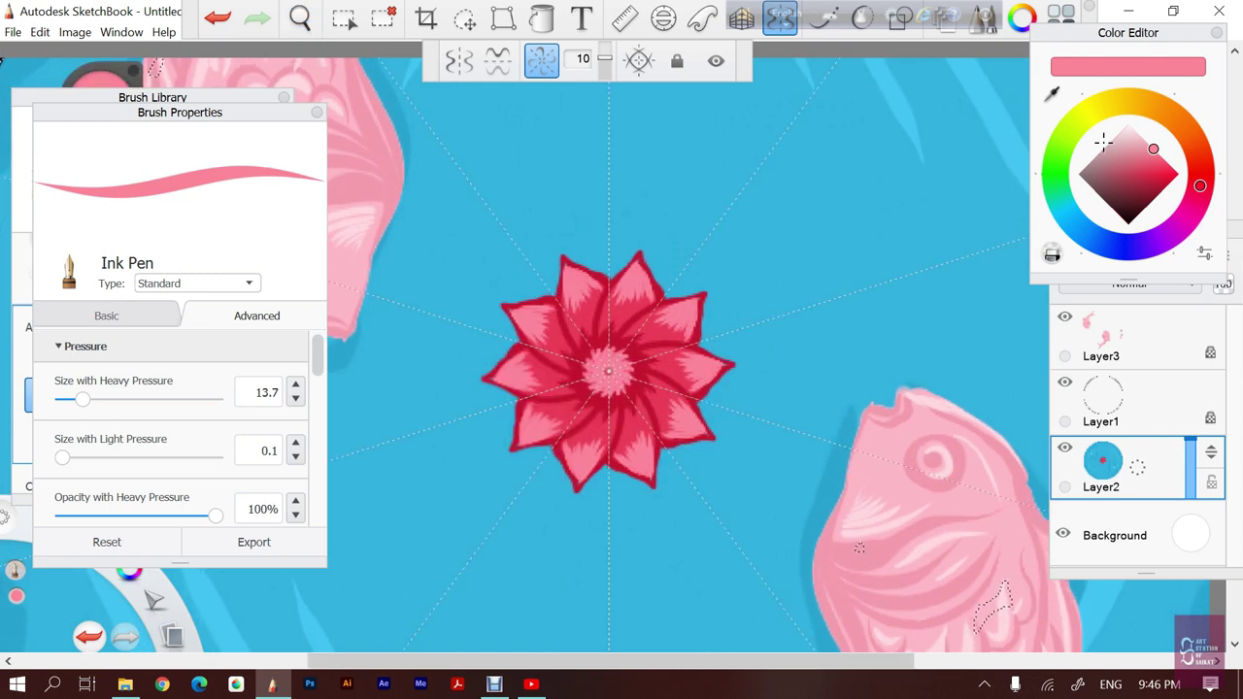
pyautogui.click(1056, 174)
pyautogui.moveTo(1144, 165); pyautogui.dragTo(1142, 188)
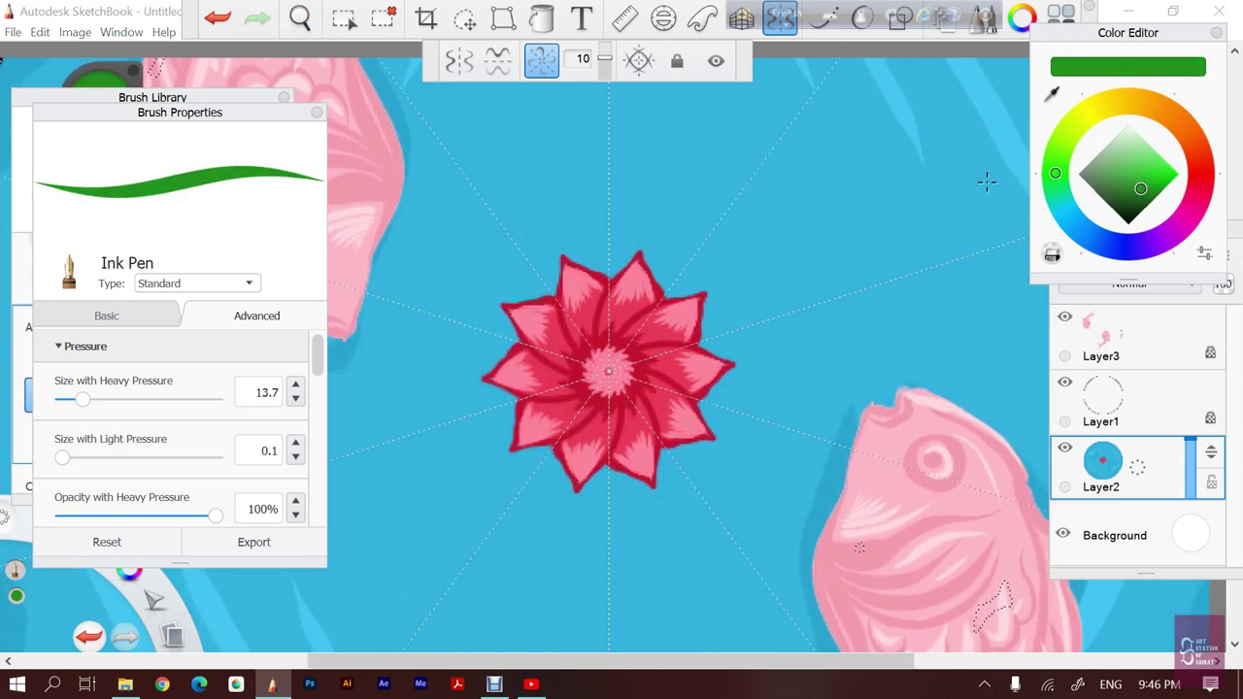
# Replace radial symmetry with left-right and top-bottom mirror symmetry
pyautogui.click(604, 64)
pyautogui.click(604, 68)
pyautogui.click(458, 60)
pyautogui.click(498, 61)
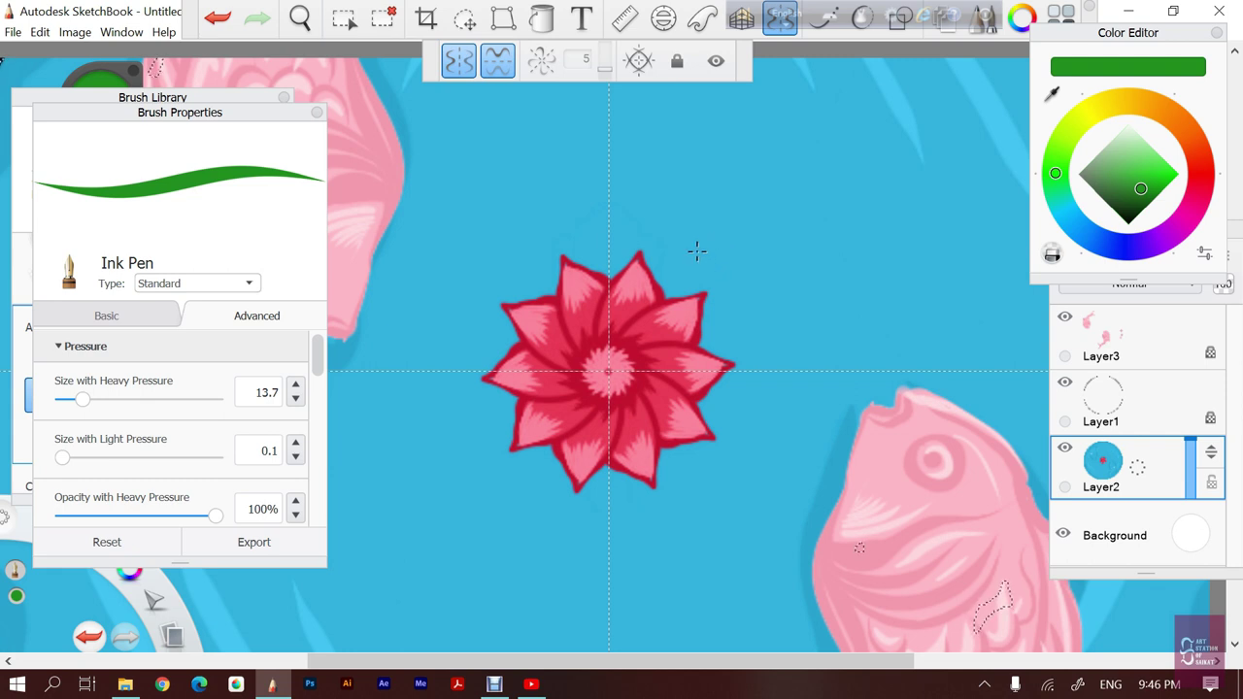
# Draw four mirrored green heart-shaped leaf outlines around the flower
pyautogui.moveTo(688, 274)
pyautogui.mouseDown()
pyautogui.moveTo(727, 223)
pyautogui.moveTo(803, 175)
pyautogui.moveTo(822, 270)
pyautogui.moveTo(802, 301)
pyautogui.moveTo(754, 324)
pyautogui.mouseUp()
pyautogui.hotkey('ctrl', 'z')
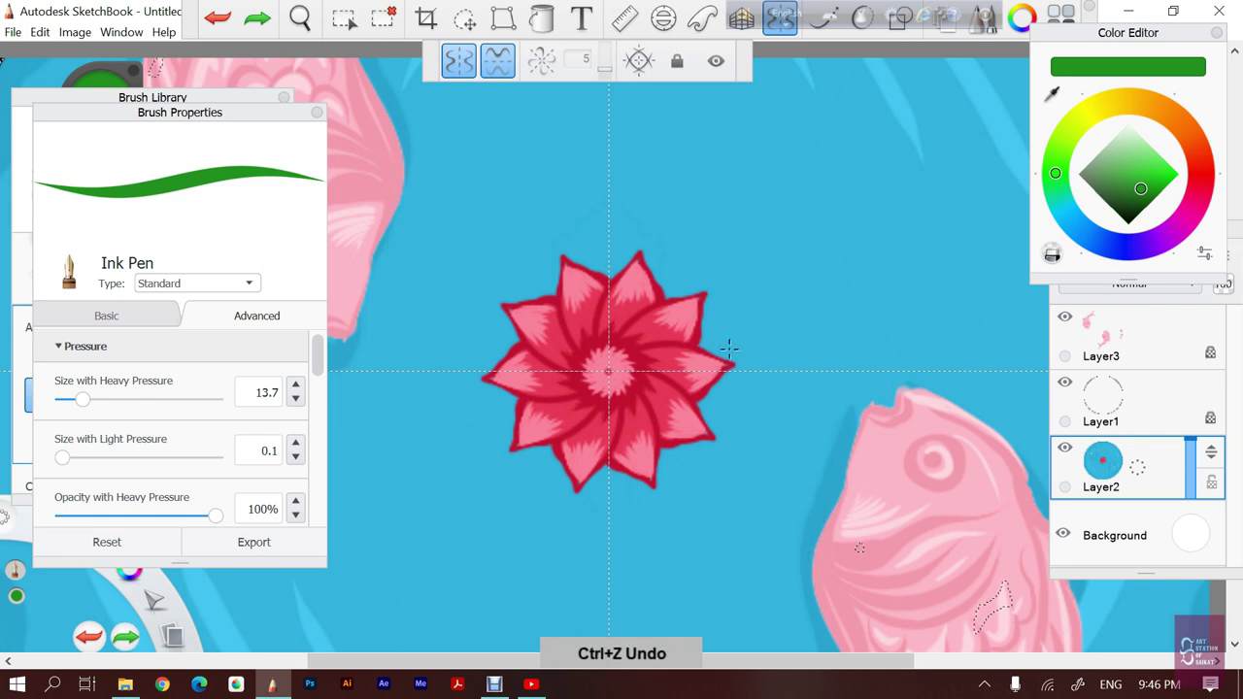
pyautogui.click(673, 277)
pyautogui.moveTo(670, 280)
pyautogui.mouseDown()
pyautogui.moveTo(672, 241)
pyautogui.moveTo(842, 176)
pyautogui.moveTo(835, 310)
pyautogui.moveTo(759, 364)
pyautogui.moveTo(738, 326)
pyautogui.moveTo(685, 292)
pyautogui.moveTo(690, 233)
pyautogui.moveTo(827, 150)
pyautogui.moveTo(838, 287)
pyautogui.moveTo(766, 342)
pyautogui.moveTo(742, 344)
pyautogui.moveTo(722, 340)
pyautogui.moveTo(742, 293)
pyautogui.moveTo(689, 284)
pyautogui.mouseUp()
pyautogui.hotkey('ctrl', 'z')
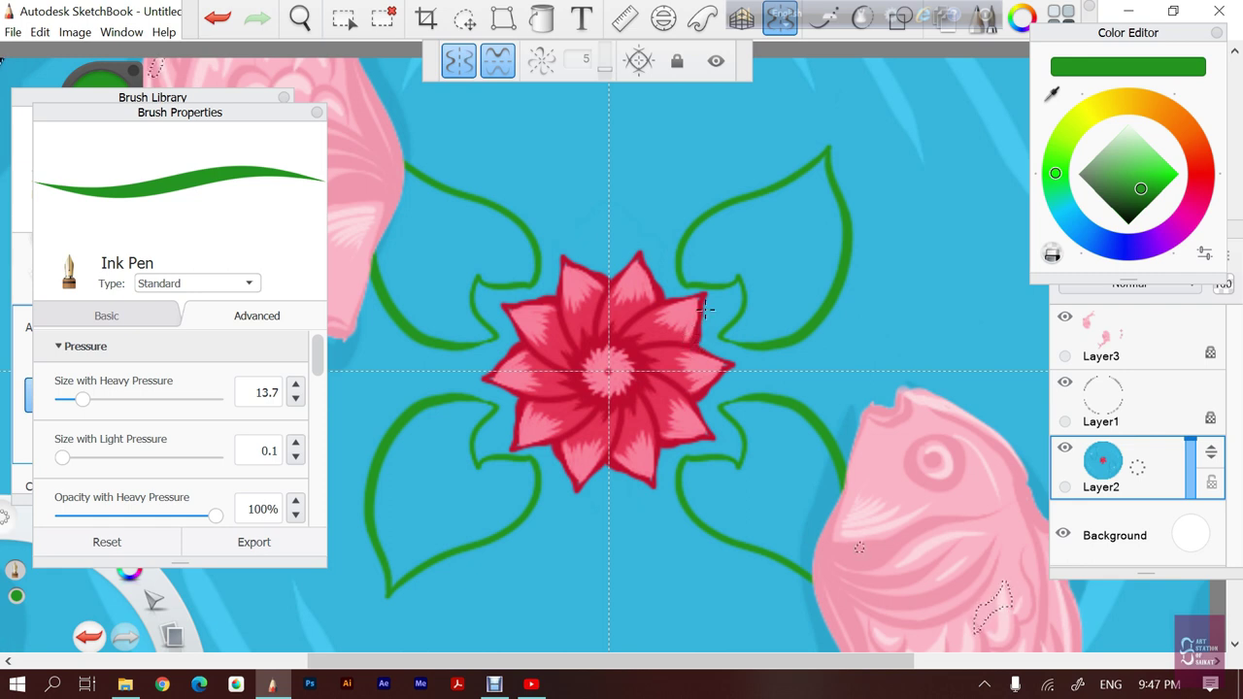
# Fill the four leaves solid green and pick a darker green for shading
pyautogui.moveTo(816, 185)
pyautogui.mouseDown()
pyautogui.moveTo(806, 253)
pyautogui.moveTo(768, 223)
pyautogui.moveTo(685, 282)
pyautogui.moveTo(724, 264)
pyautogui.moveTo(755, 284)
pyautogui.moveTo(764, 317)
pyautogui.moveTo(738, 334)
pyautogui.moveTo(748, 340)
pyautogui.moveTo(772, 262)
pyautogui.moveTo(738, 299)
pyautogui.mouseUp()
pyautogui.moveTo(802, 180)
pyautogui.mouseDown()
pyautogui.moveTo(821, 165)
pyautogui.moveTo(824, 272)
pyautogui.moveTo(832, 194)
pyautogui.moveTo(821, 301)
pyautogui.moveTo(762, 328)
pyautogui.mouseUp()
pyautogui.moveTo(737, 285)
pyautogui.mouseDown()
pyautogui.moveTo(732, 324)
pyautogui.moveTo(785, 309)
pyautogui.mouseUp()
pyautogui.moveTo(728, 349); pyautogui.dragTo(820, 306)
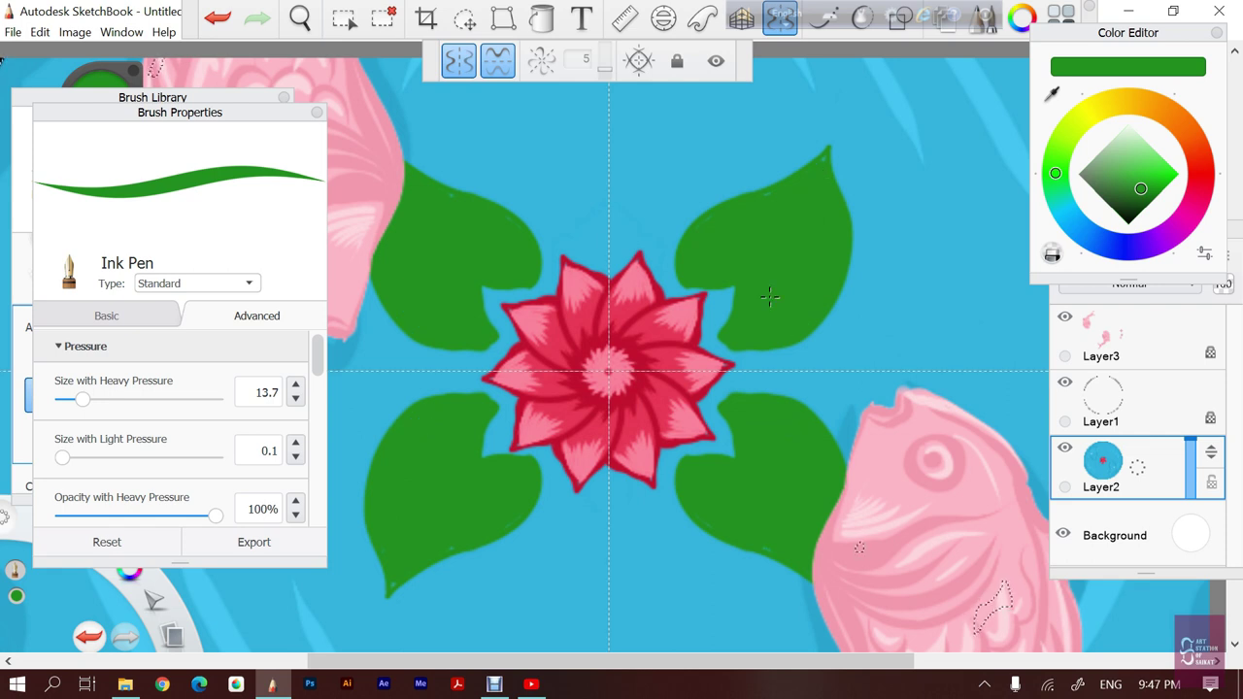
pyautogui.moveTo(1142, 190); pyautogui.dragTo(1145, 204)
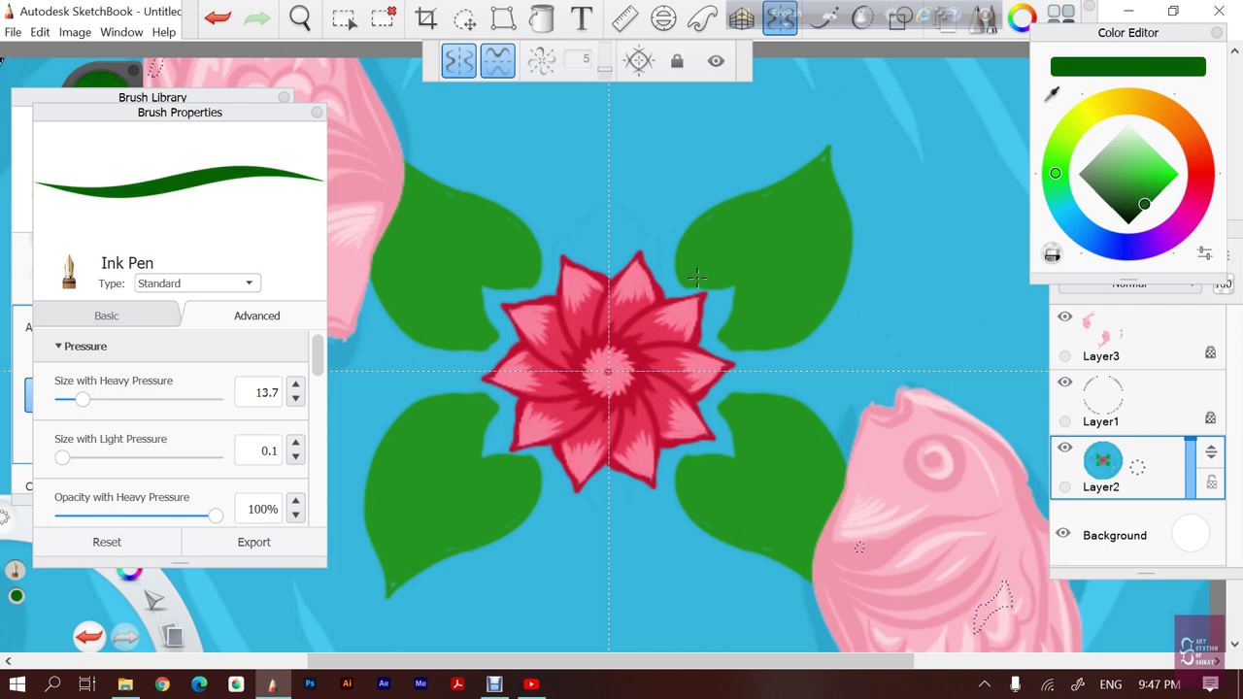
# Try dark green shading on the leaf bases, then undo the dark strokes
pyautogui.moveTo(678, 289)
pyautogui.mouseDown()
pyautogui.moveTo(718, 285)
pyautogui.moveTo(709, 335)
pyautogui.mouseUp()
pyautogui.hotkey('ctrl', 'z')
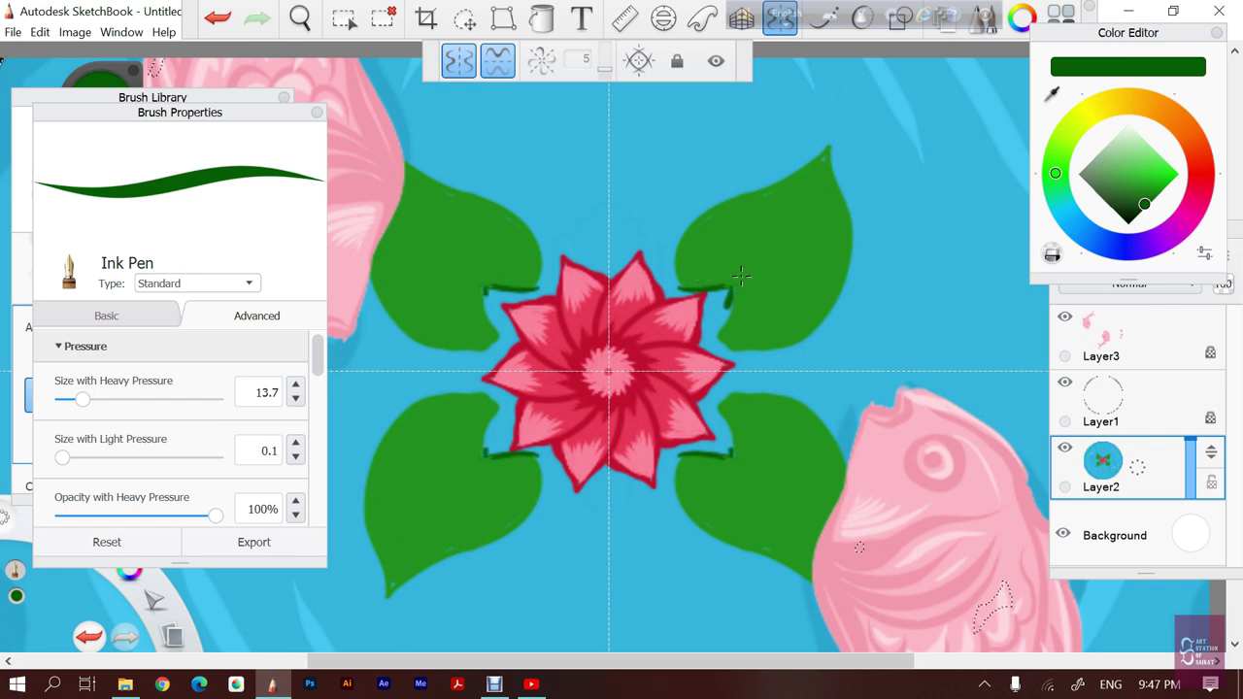
pyautogui.hotkey('ctrl', 'z')
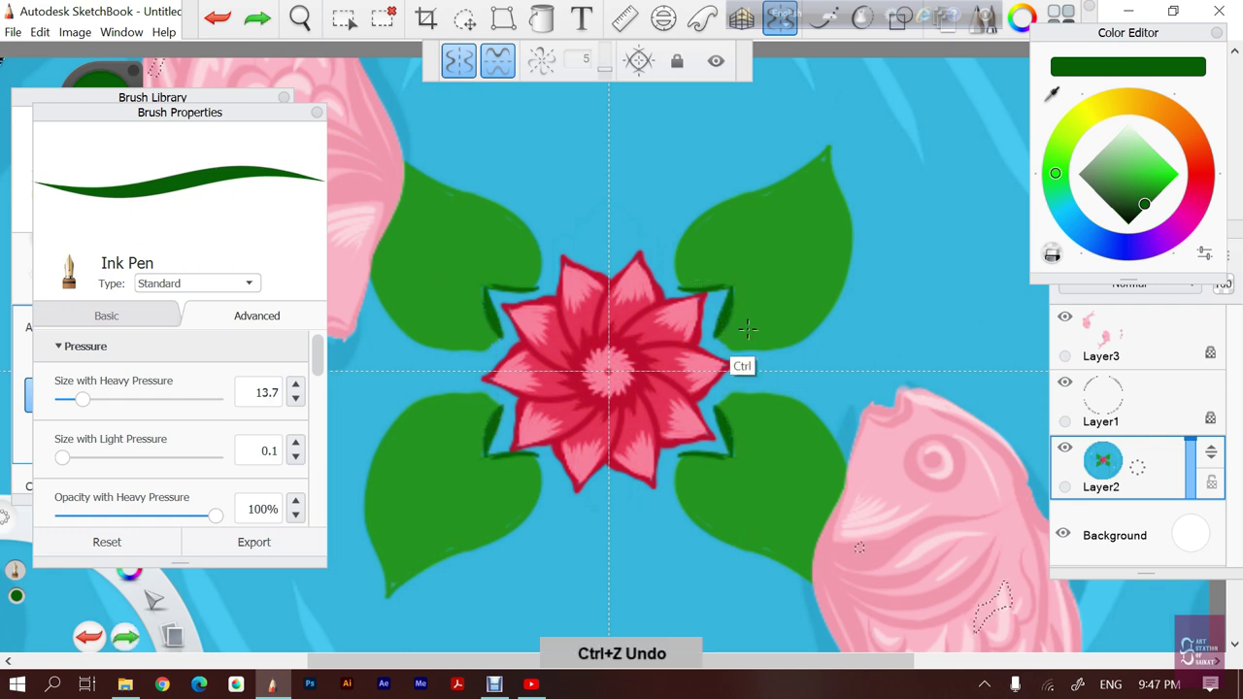
pyautogui.hotkey('ctrl', 'z')
pyautogui.hotkey('ctrl', 'z')
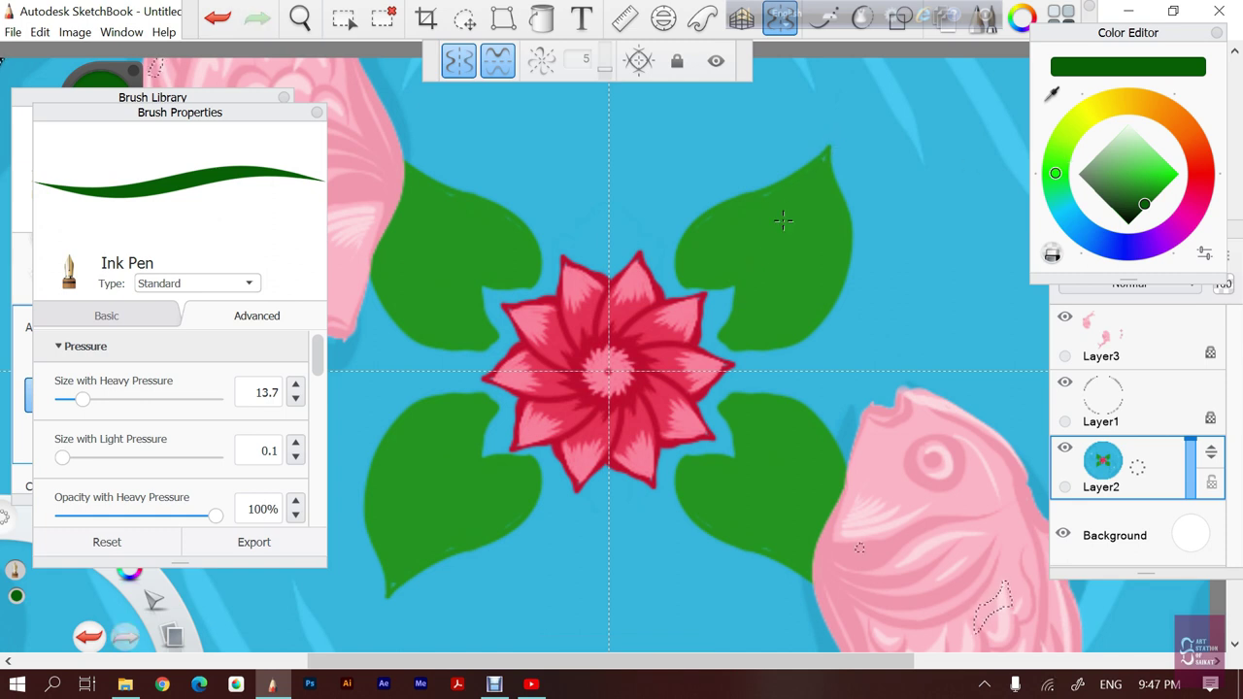
# Sample the leaf green and try an inner-edge stroke, then undo it
pyautogui.click(1052, 93)
pyautogui.click(824, 155)
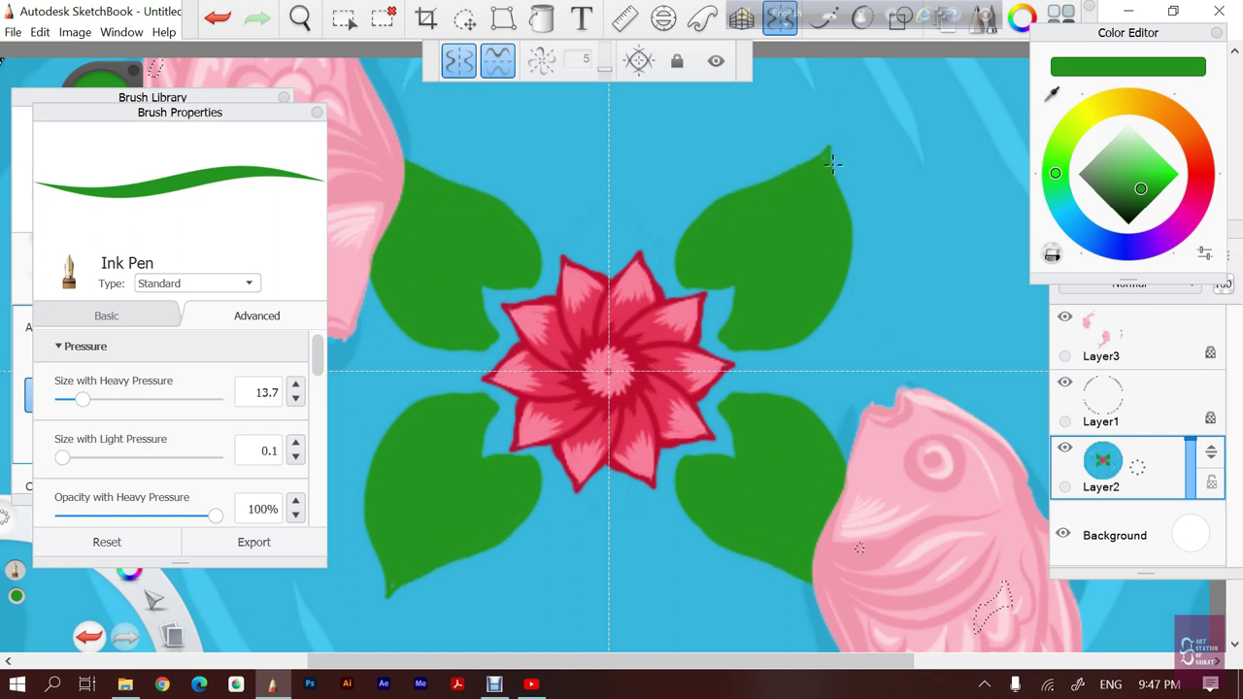
pyautogui.moveTo(738, 191)
pyautogui.mouseDown()
pyautogui.moveTo(681, 229)
pyautogui.moveTo(668, 272)
pyautogui.moveTo(678, 282)
pyautogui.mouseUp()
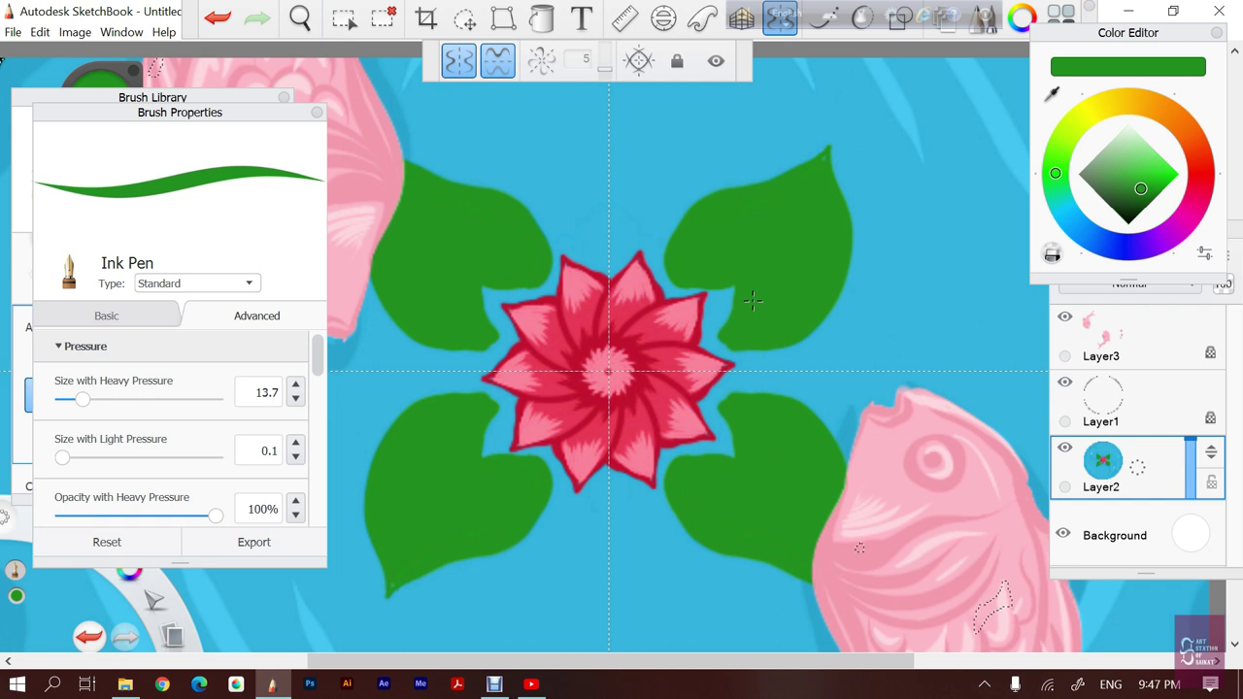
pyautogui.hotkey('ctrl', 'z')
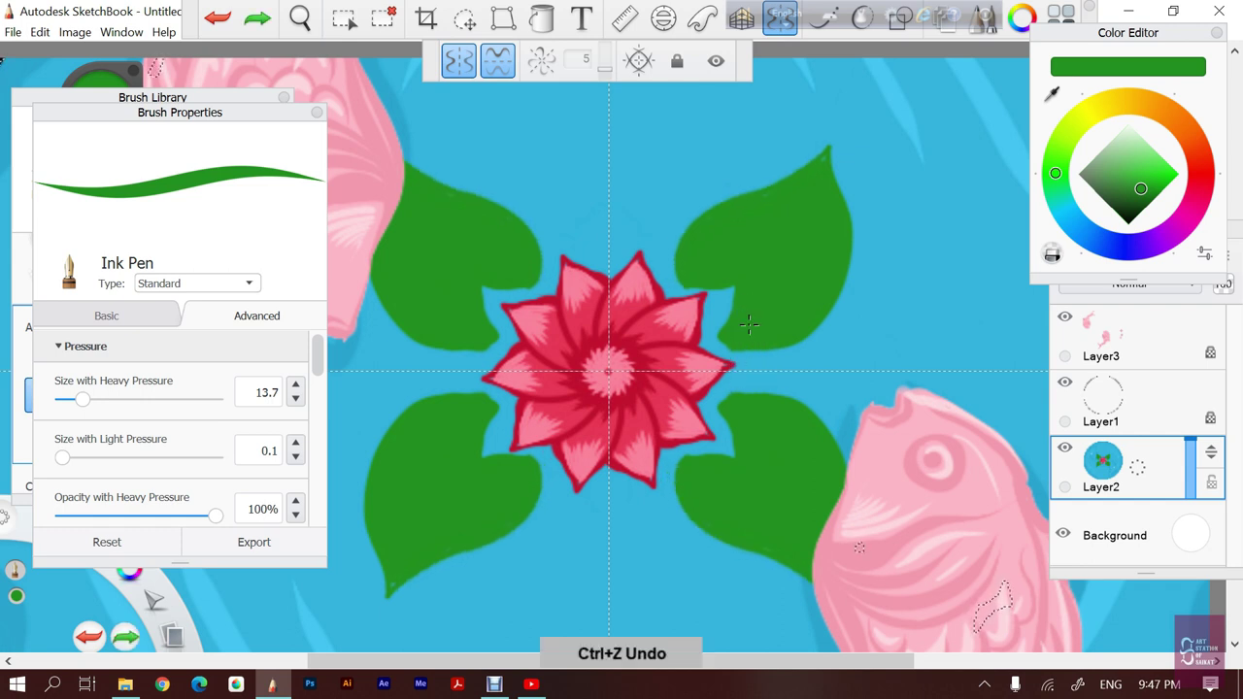
# Undo the four leaves, switch to radial symmetry, and try mirrored leaf curves
pyautogui.hotkey('ctrl', 'z')
pyautogui.hotkey('ctrl', 'z')
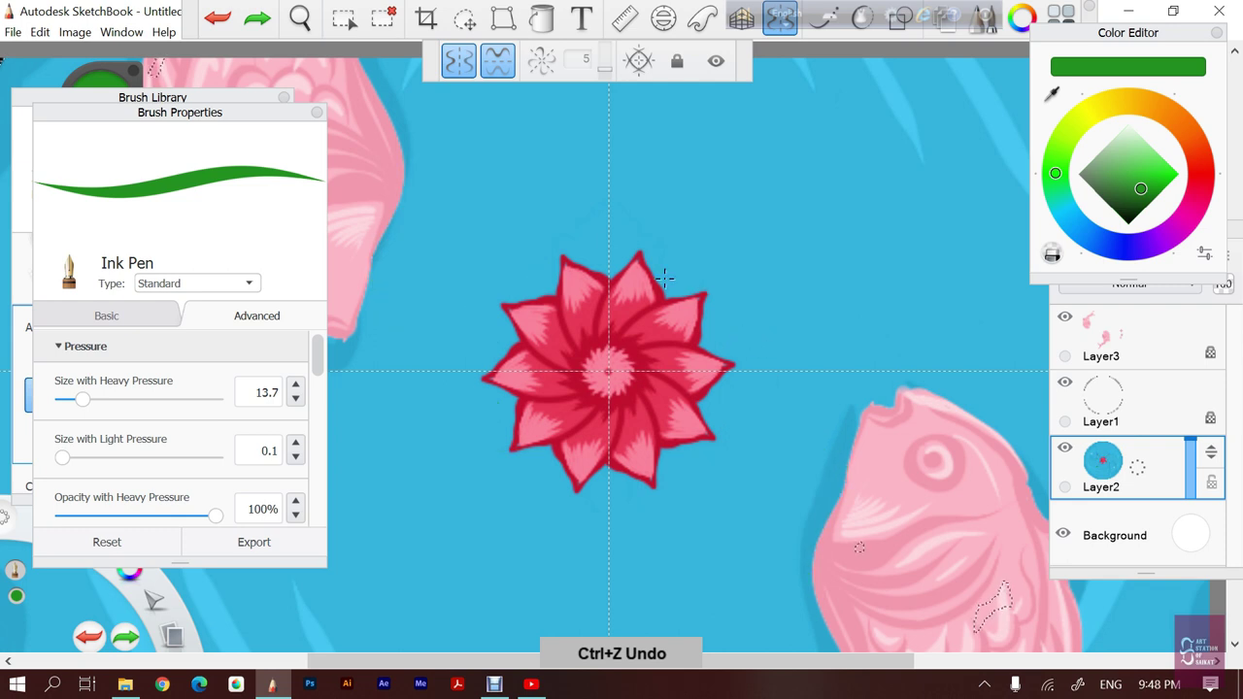
pyautogui.click(541, 64)
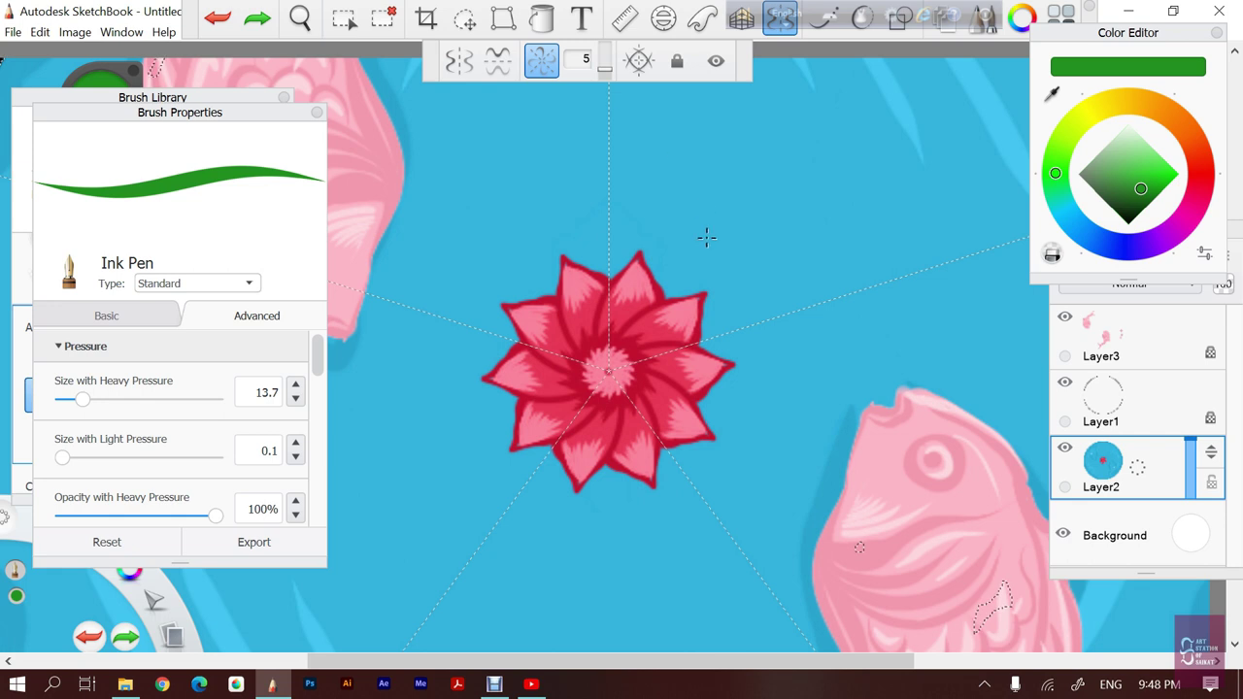
pyautogui.moveTo(661, 215)
pyautogui.mouseDown()
pyautogui.moveTo(760, 148)
pyautogui.moveTo(747, 295)
pyautogui.mouseUp()
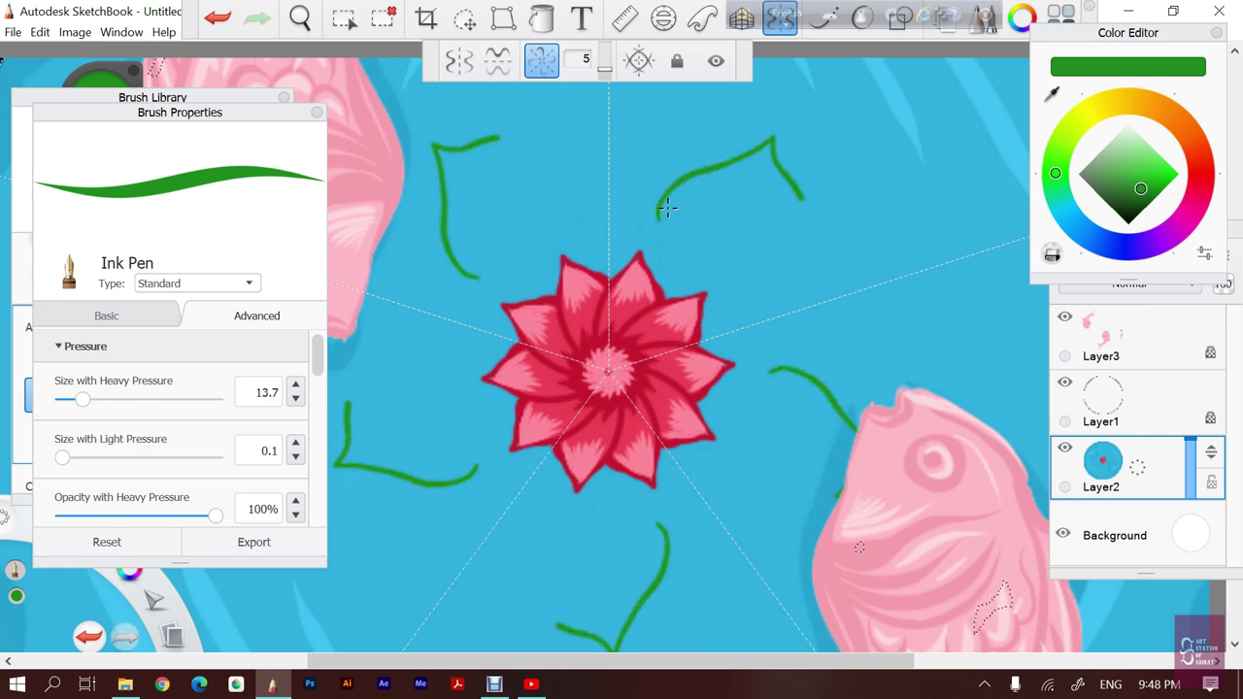
pyautogui.hotkey('ctrl', 'z')
pyautogui.hotkey('ctrl', 'z')
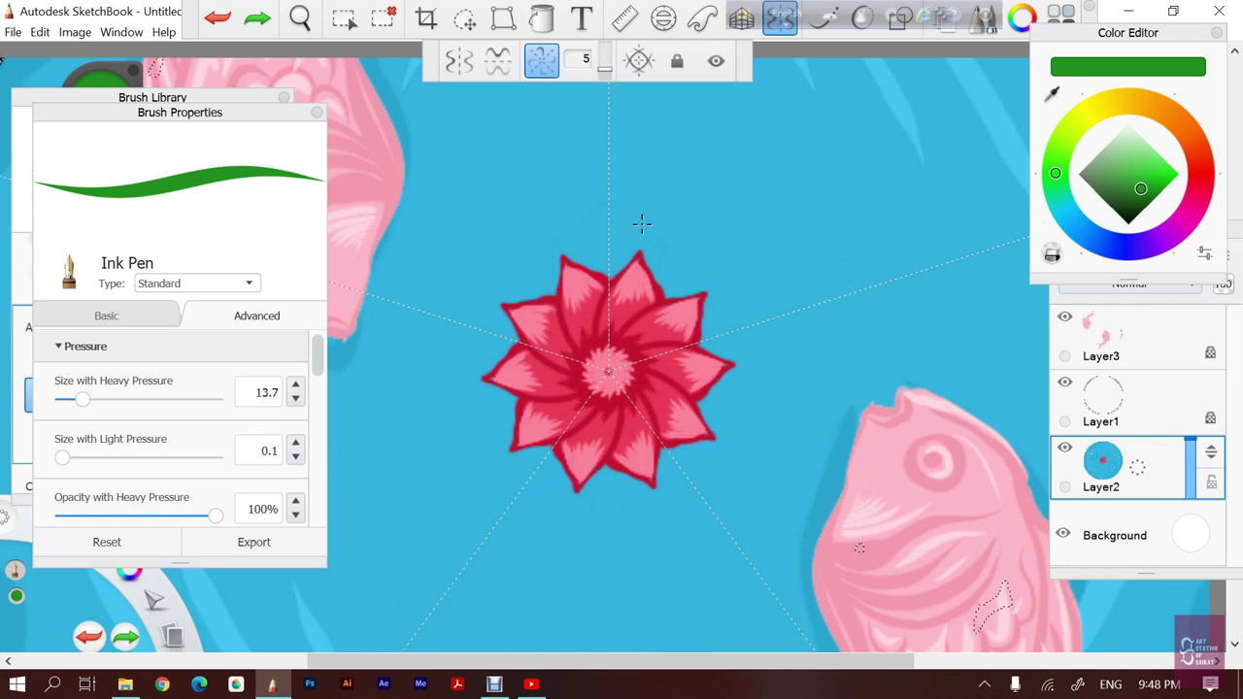
pyautogui.click(674, 257)
pyautogui.moveTo(643, 216)
pyautogui.mouseDown()
pyautogui.moveTo(825, 119)
pyautogui.moveTo(750, 303)
pyautogui.mouseUp()
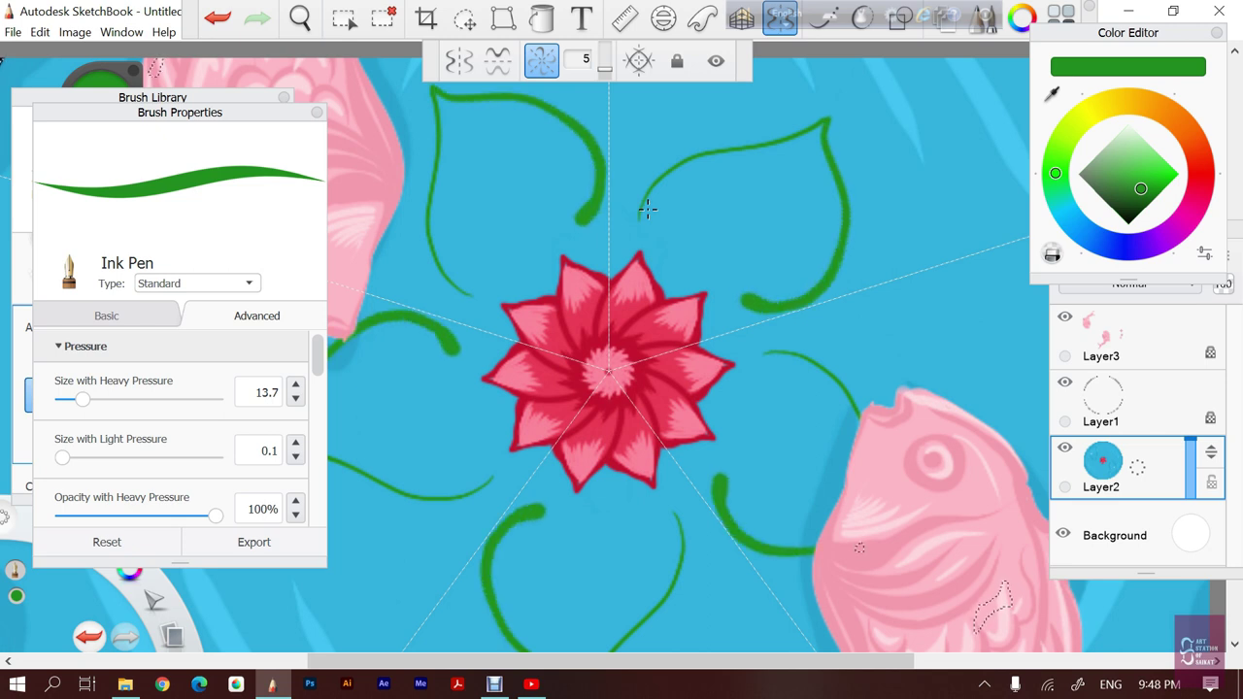
pyautogui.hotkey('ctrl', 'z')
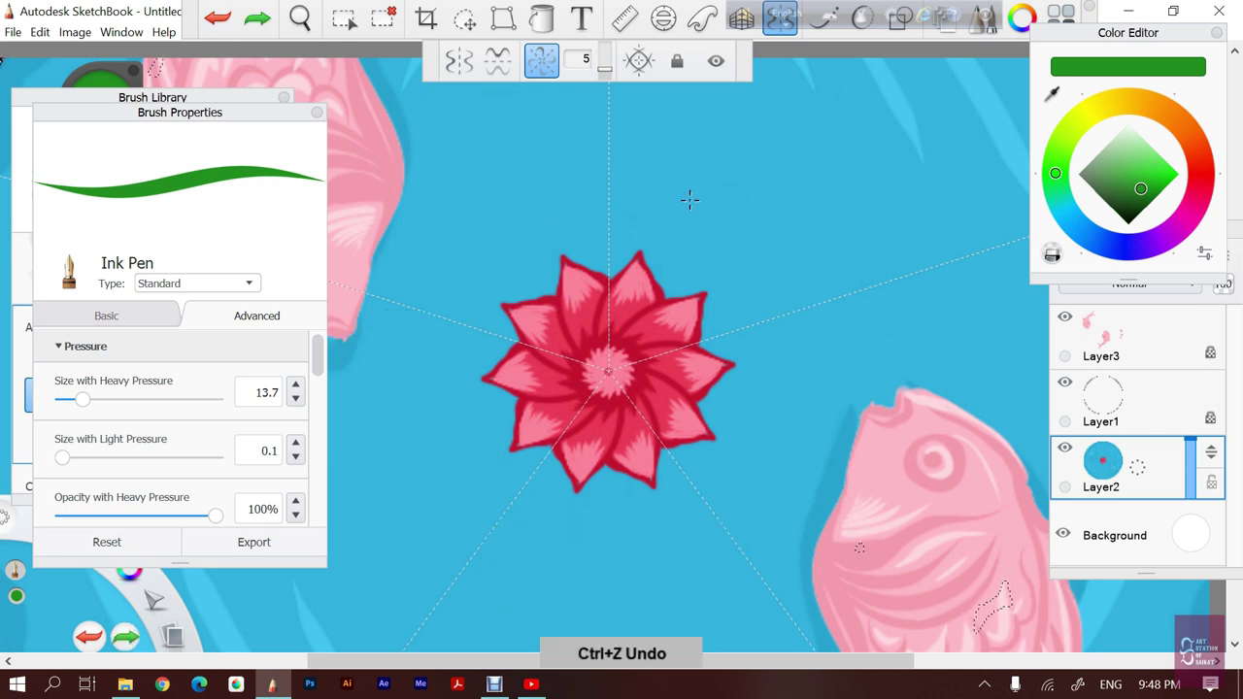
# Try short strokes and heart-shaped leaf outlines around the lotus, undoing each
pyautogui.moveTo(683, 262); pyautogui.dragTo(685, 153)
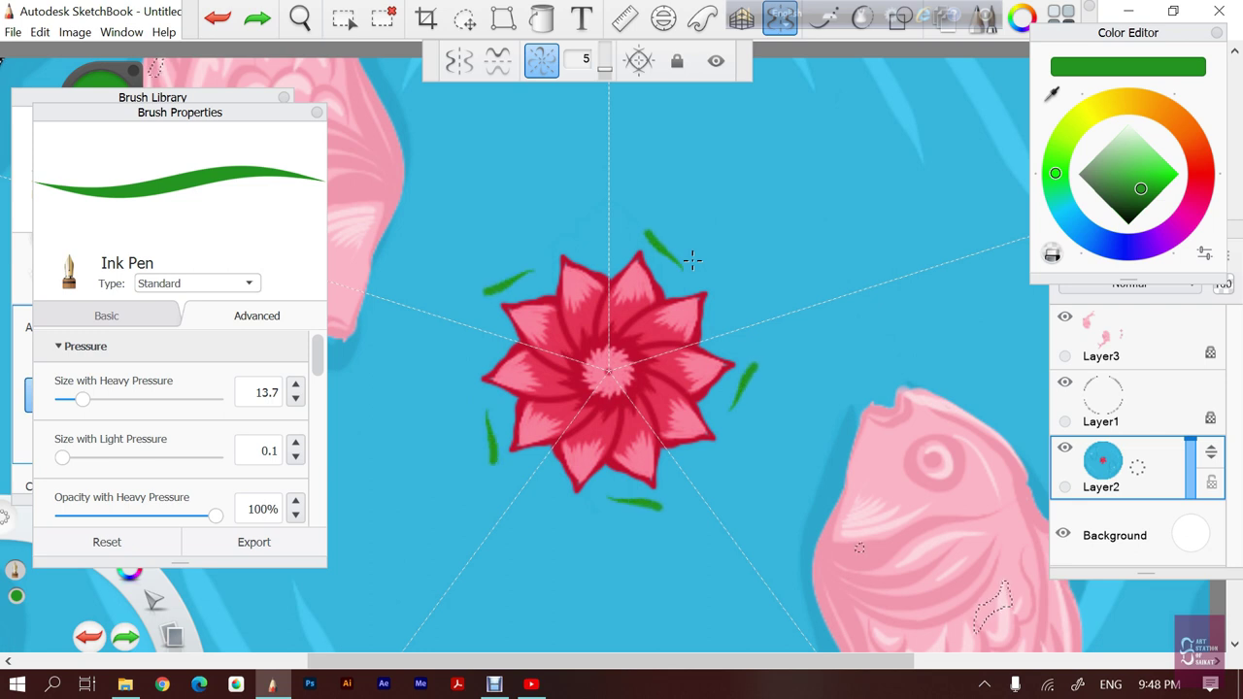
pyautogui.hotkey('ctrl', 'z')
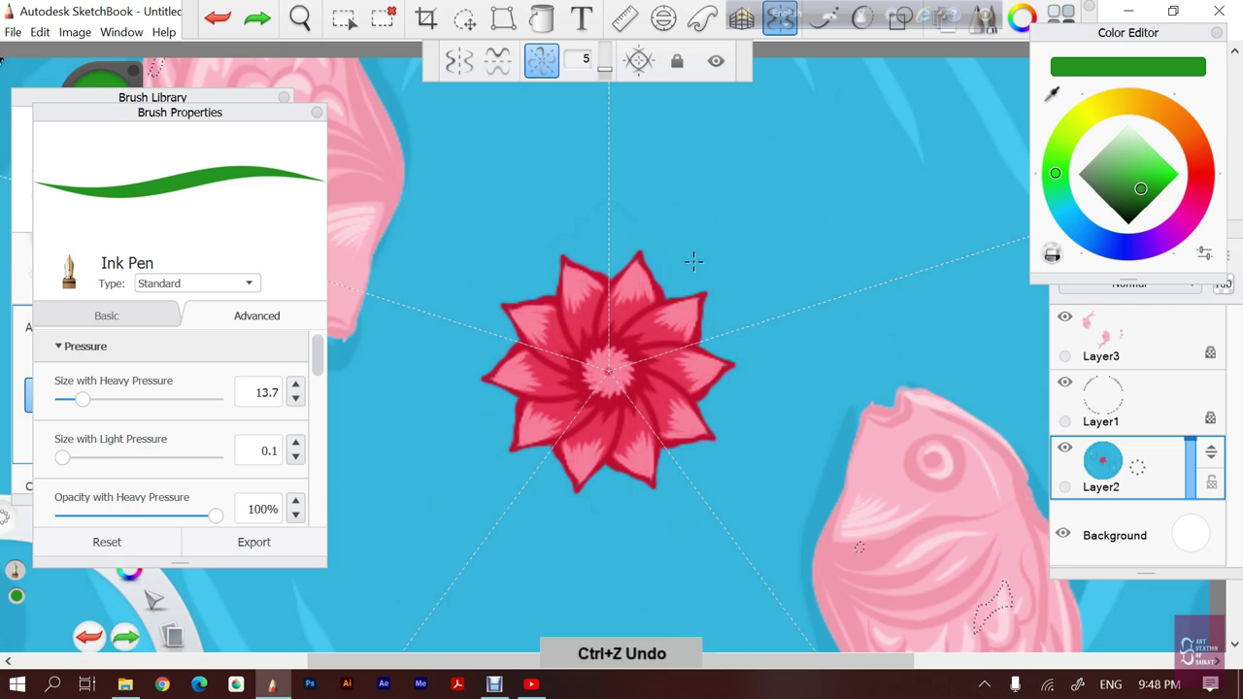
pyautogui.moveTo(683, 277); pyautogui.dragTo(680, 297)
pyautogui.hotkey('ctrl', 'z')
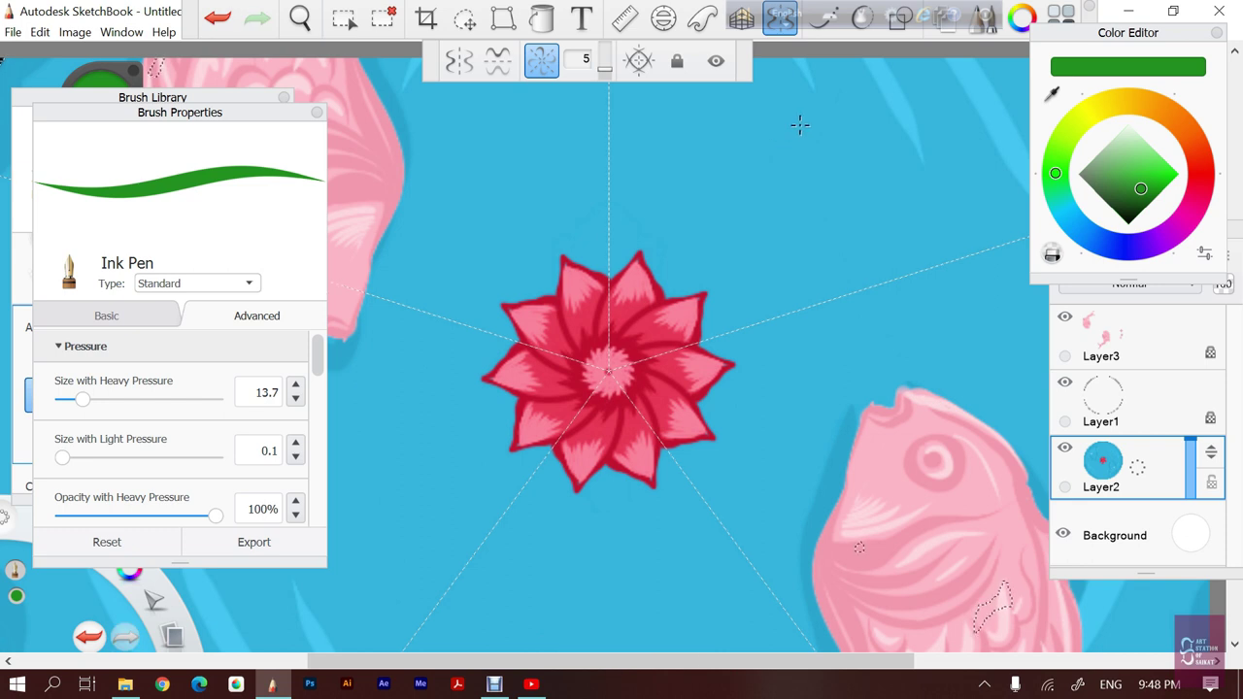
pyautogui.moveTo(789, 143); pyautogui.dragTo(690, 249)
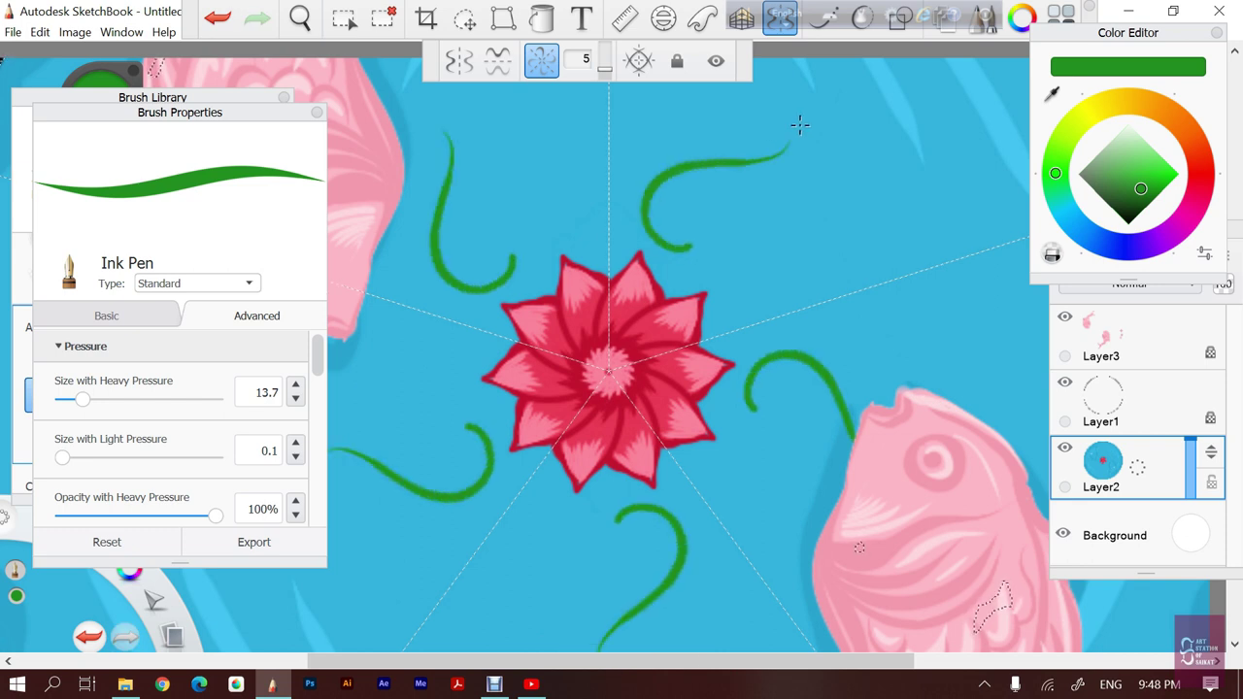
pyautogui.moveTo(689, 249)
pyautogui.mouseDown()
pyautogui.moveTo(789, 152)
pyautogui.moveTo(825, 150)
pyautogui.mouseUp()
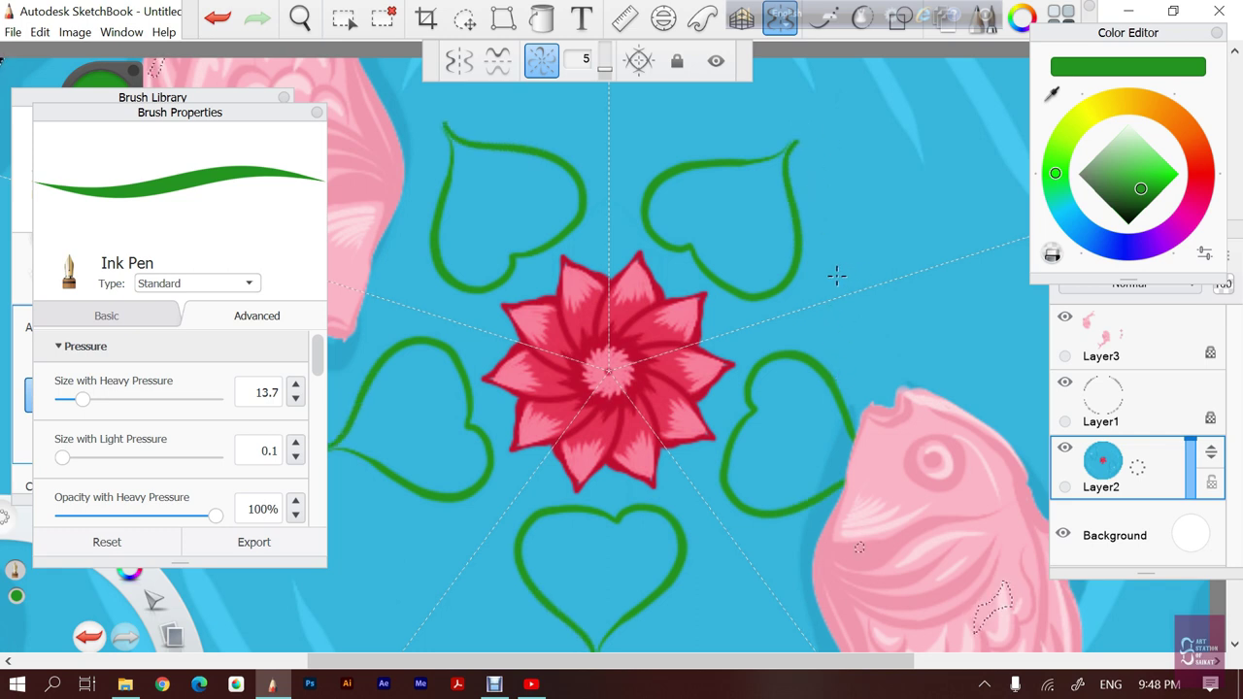
pyautogui.hotkey('ctrl', 'z')
# Test 4 sectors, then set 6 sectors and draw six curved green leaf strokes
pyautogui.moveTo(604, 74)
pyautogui.mouseDown()
pyautogui.moveTo(593, 68)
pyautogui.moveTo(609, 74)
pyautogui.mouseUp()
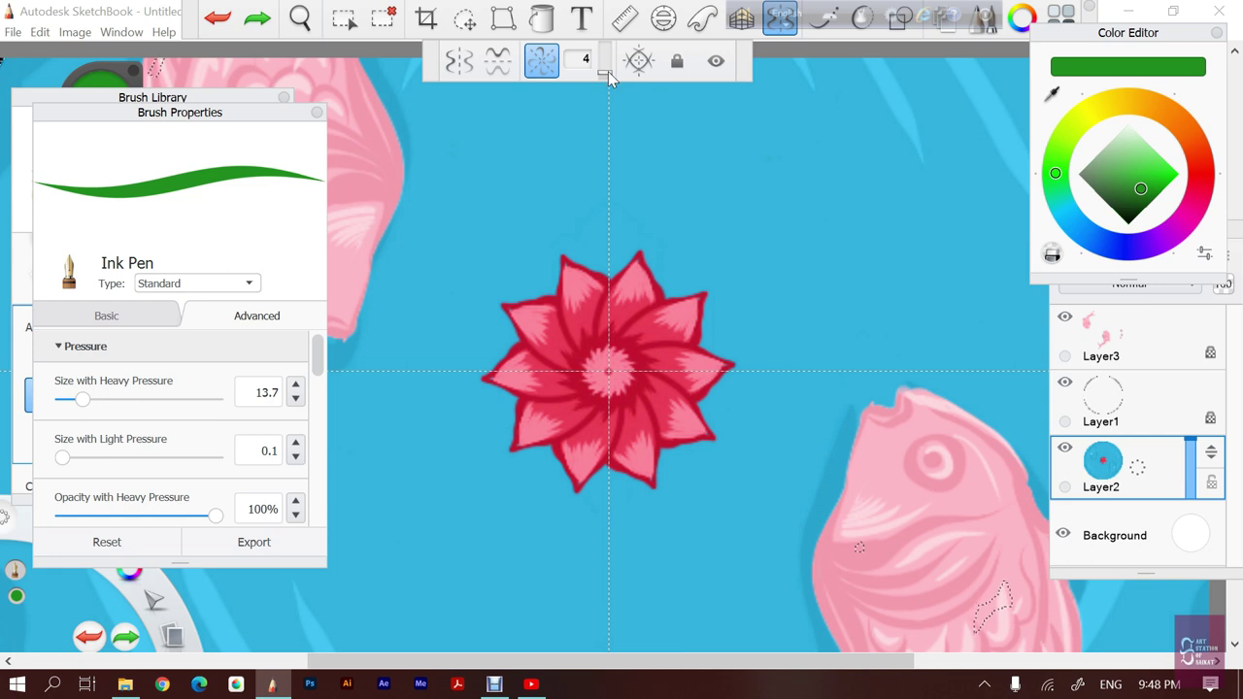
pyautogui.moveTo(677, 250); pyautogui.dragTo(826, 147)
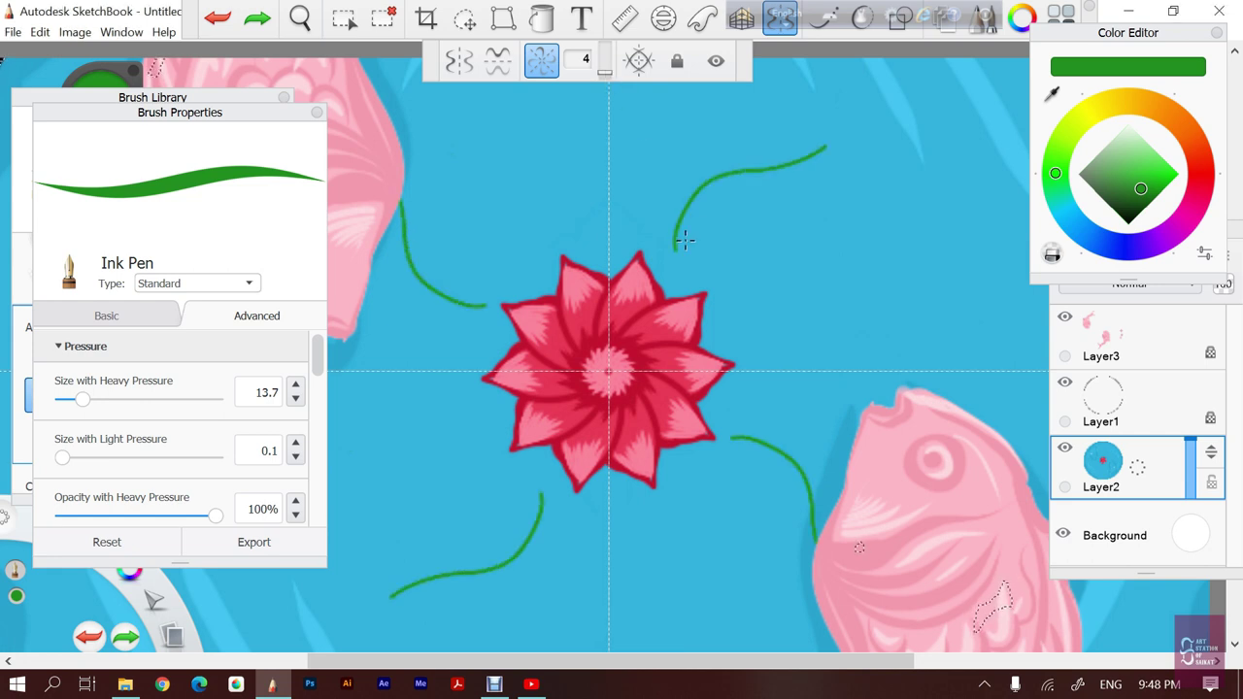
pyautogui.hotkey('ctrl', 'z')
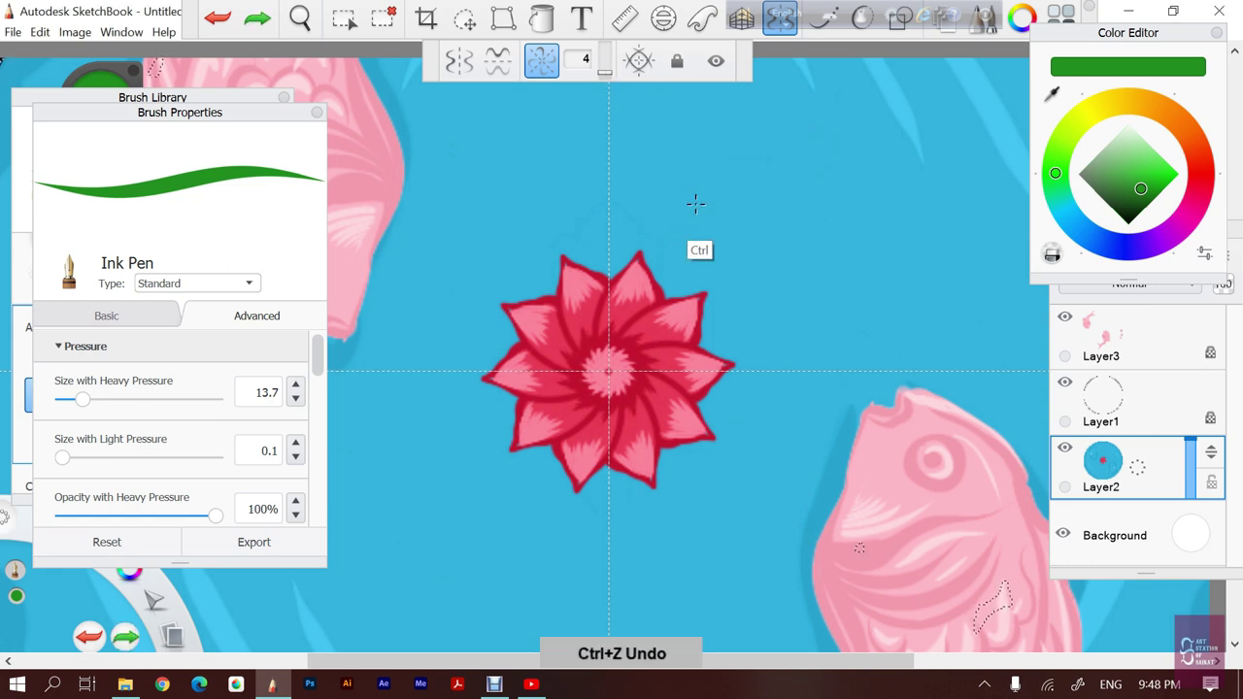
pyautogui.moveTo(607, 82); pyautogui.dragTo(612, 70)
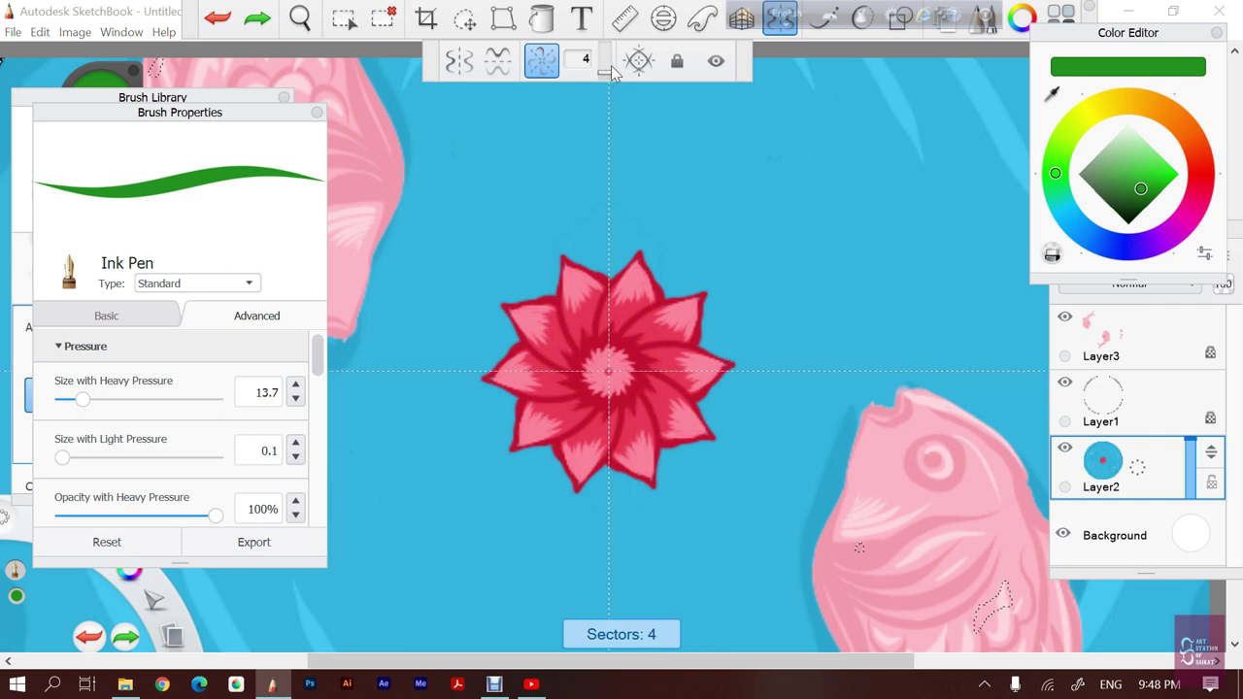
pyautogui.moveTo(634, 225)
pyautogui.mouseDown()
pyautogui.moveTo(664, 154)
pyautogui.moveTo(727, 123)
pyautogui.mouseUp()
pyautogui.hotkey('ctrl', 'z')
pyautogui.moveTo(625, 227); pyautogui.dragTo(736, 118)
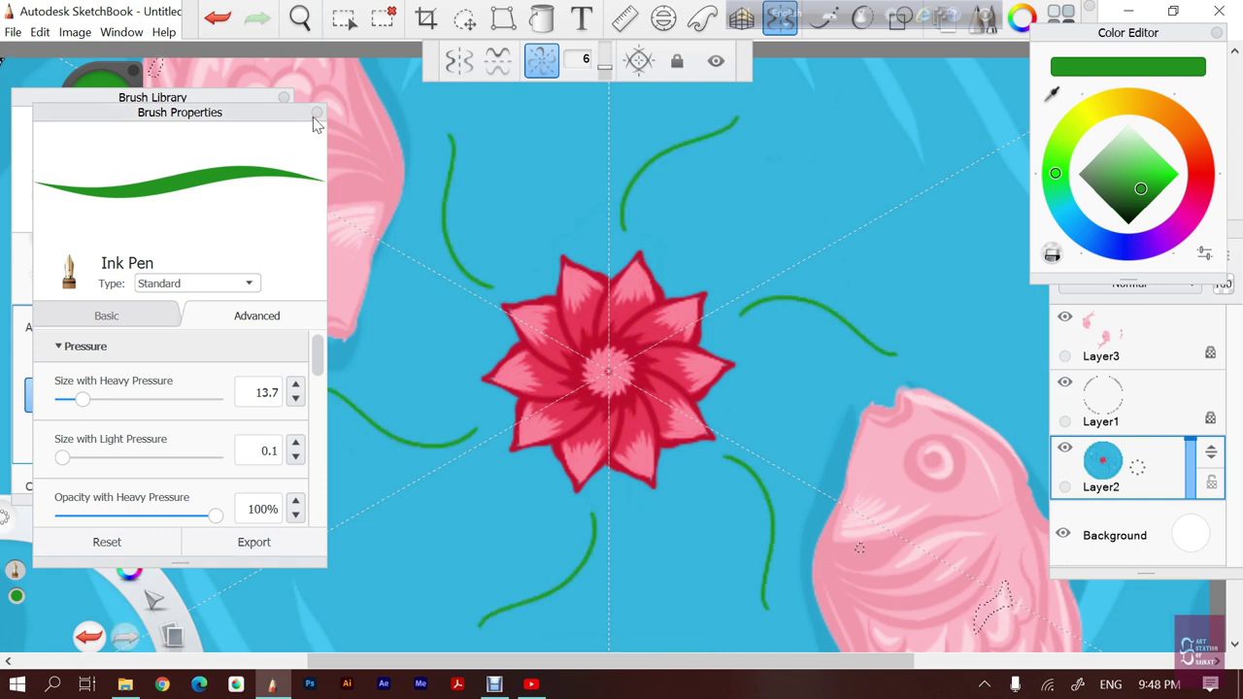
pyautogui.click(261, 100)
# Close the Brush Library and undo the trial curved leaf strokes around the lotus
pyautogui.moveTo(266, 125); pyautogui.dragTo(158, 137)
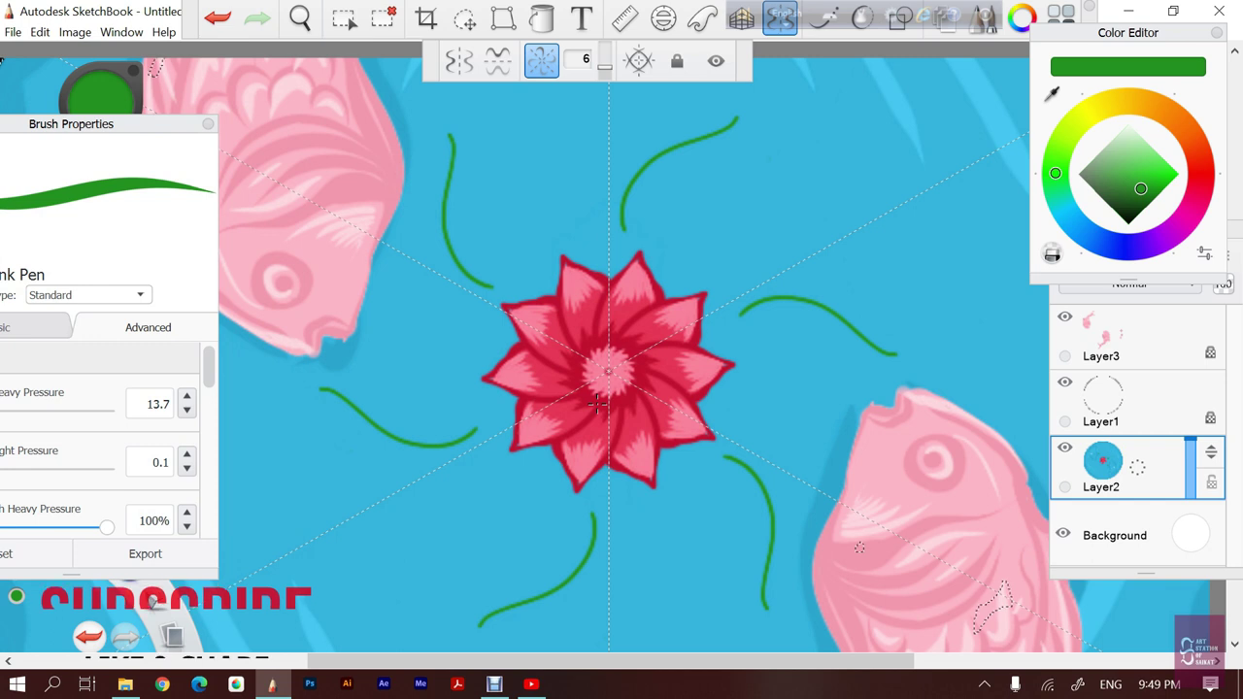
pyautogui.hotkey('ctrl', 'z')
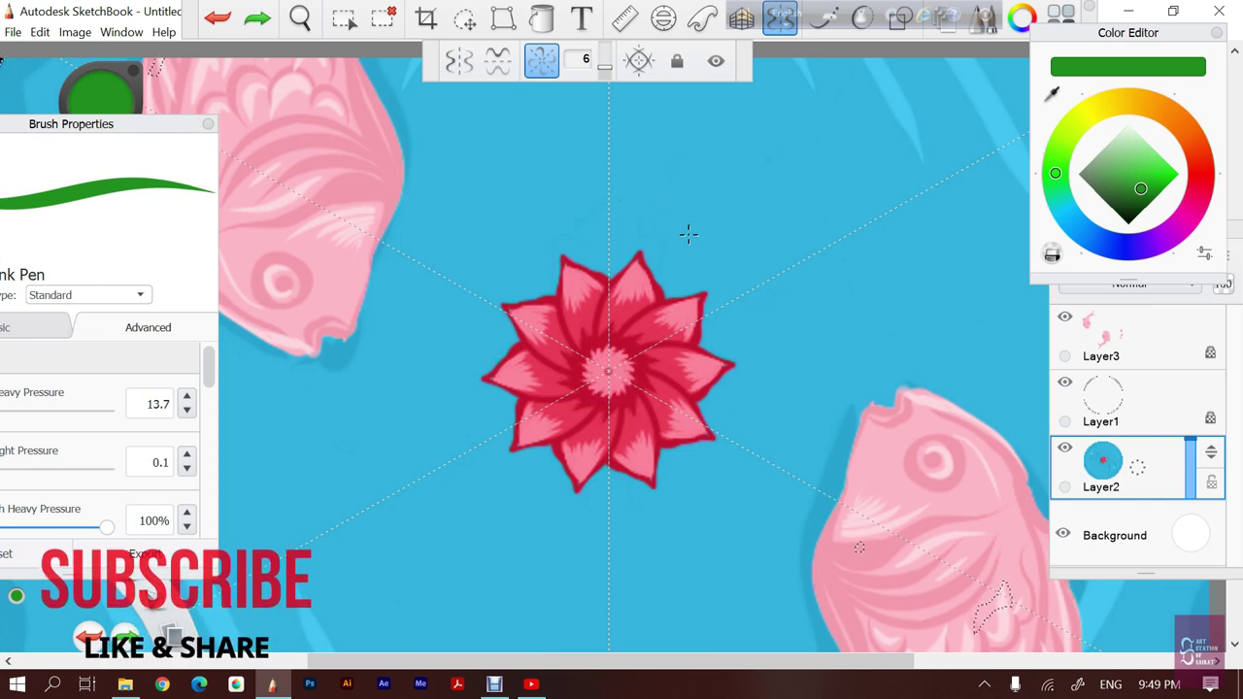
pyautogui.moveTo(692, 226); pyautogui.dragTo(728, 117)
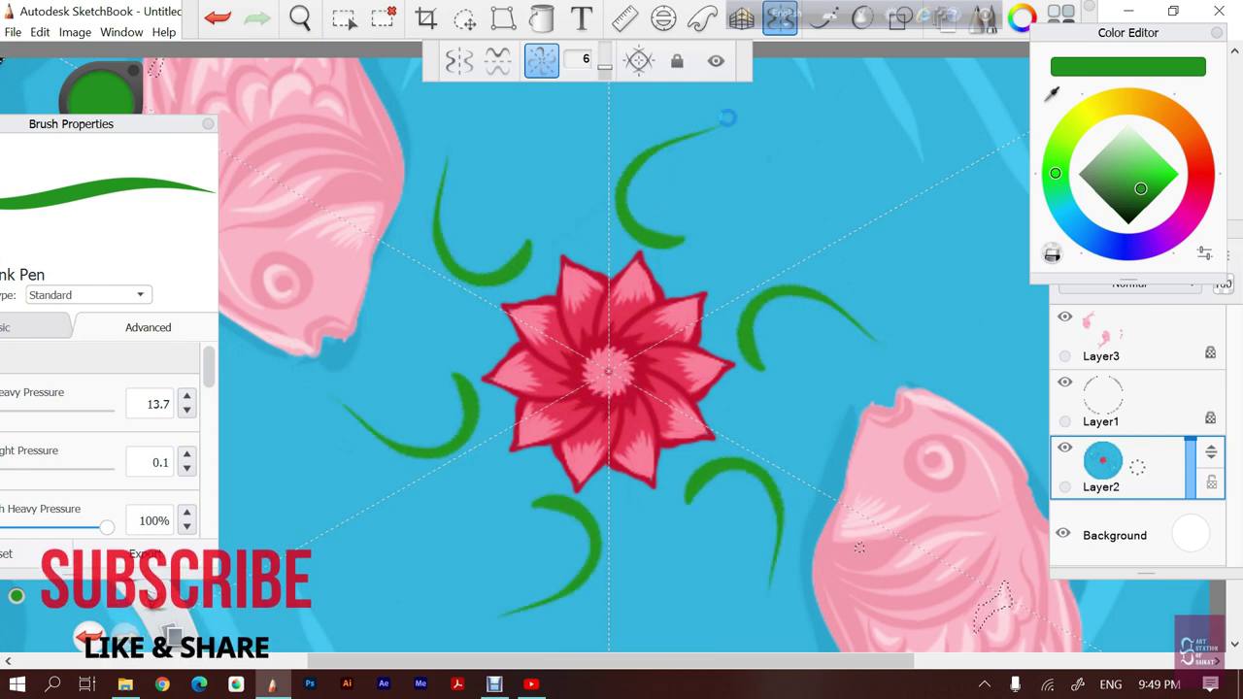
pyautogui.hotkey('ctrl', 'z')
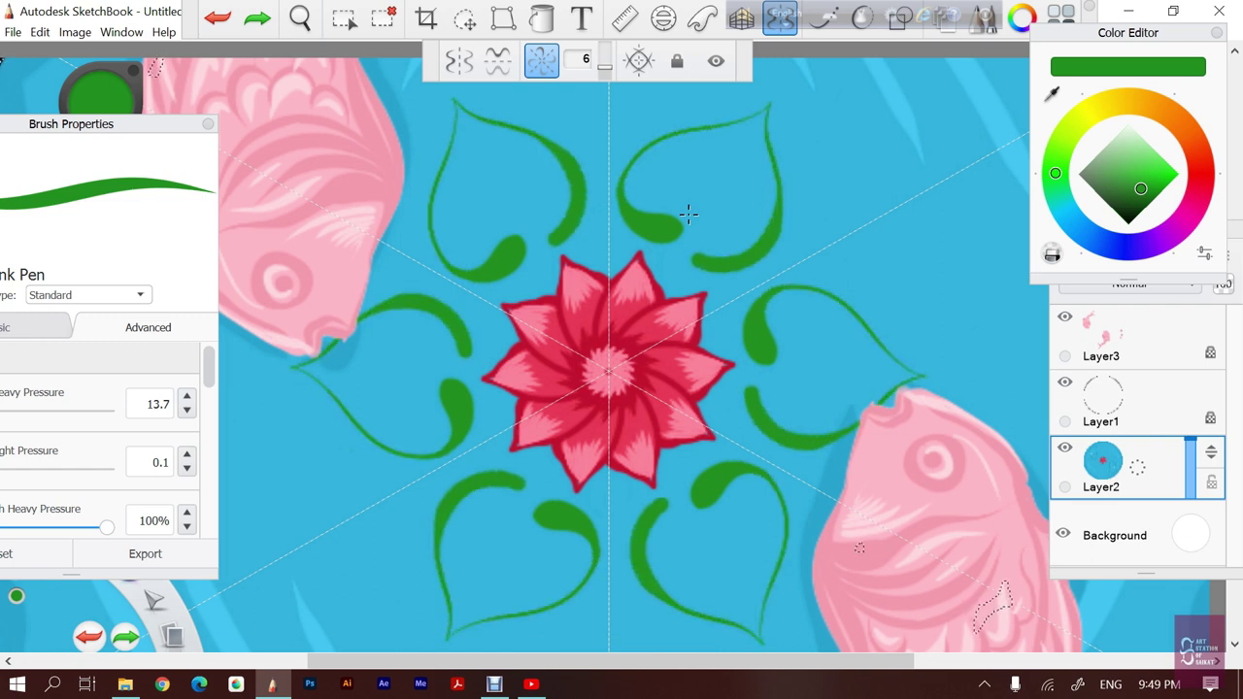
# Draw six radially mirrored heart-shaped leaf outlines, fill them solid green, and edge the tips
pyautogui.moveTo(689, 215); pyautogui.dragTo(735, 173)
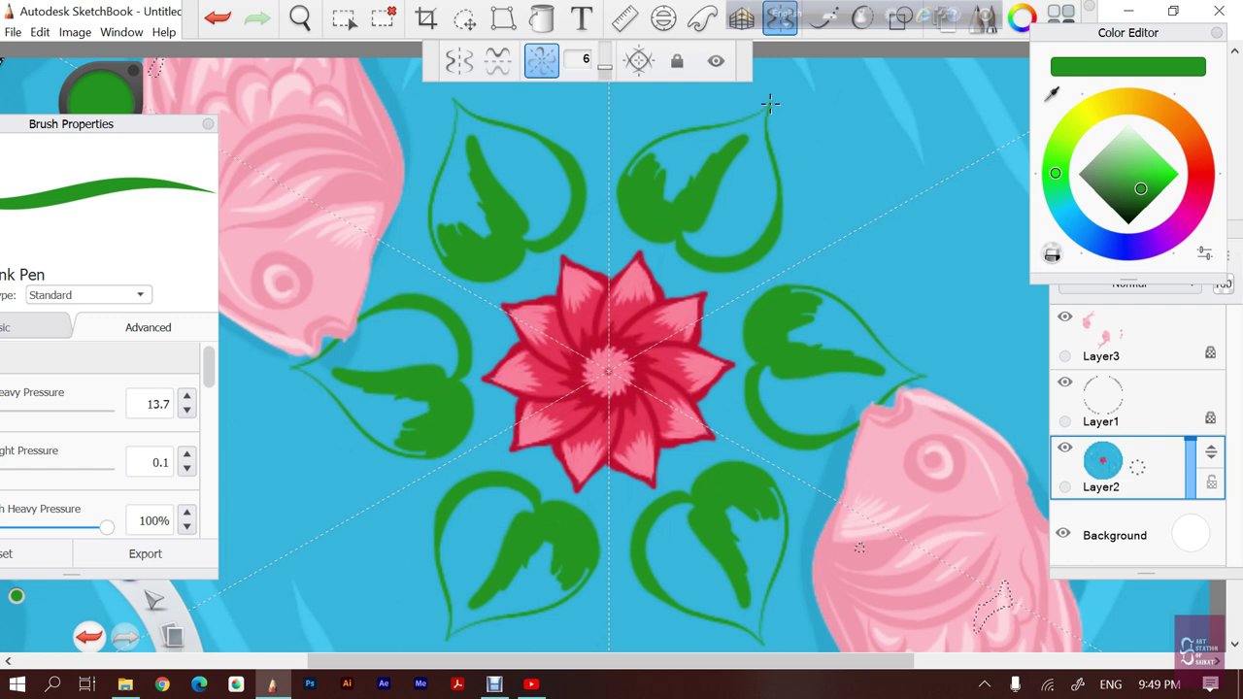
pyautogui.moveTo(769, 105); pyautogui.dragTo(719, 141)
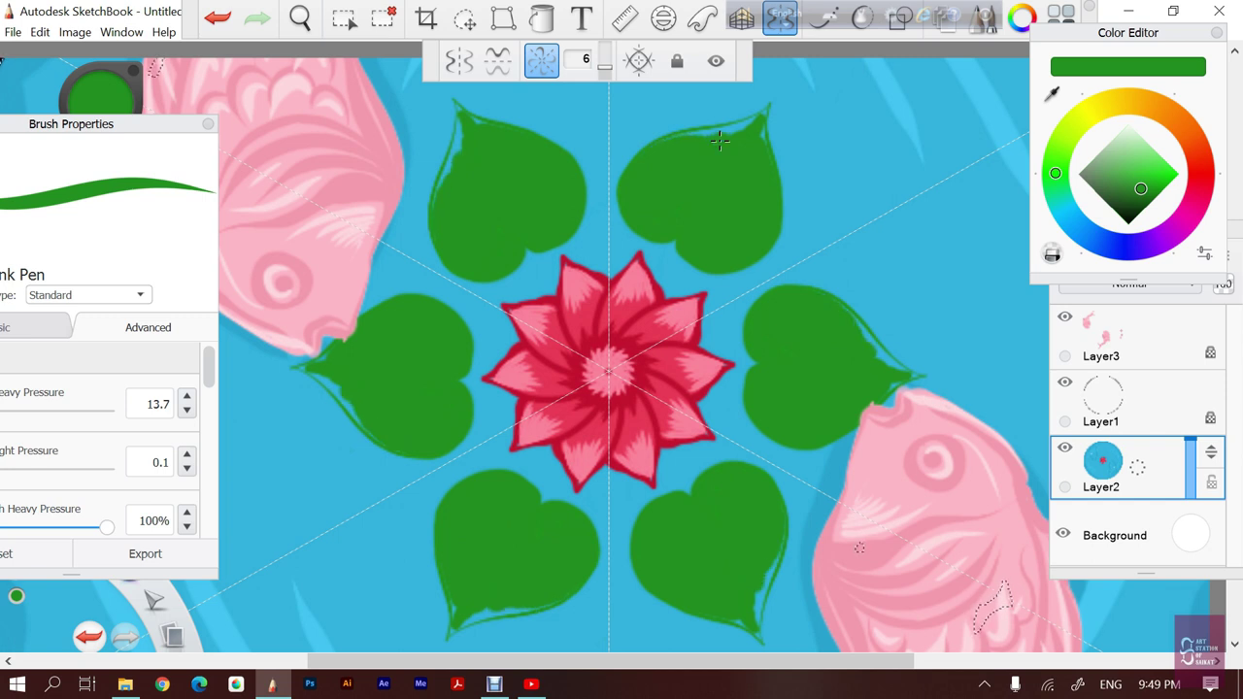
pyautogui.moveTo(720, 141); pyautogui.dragTo(742, 121)
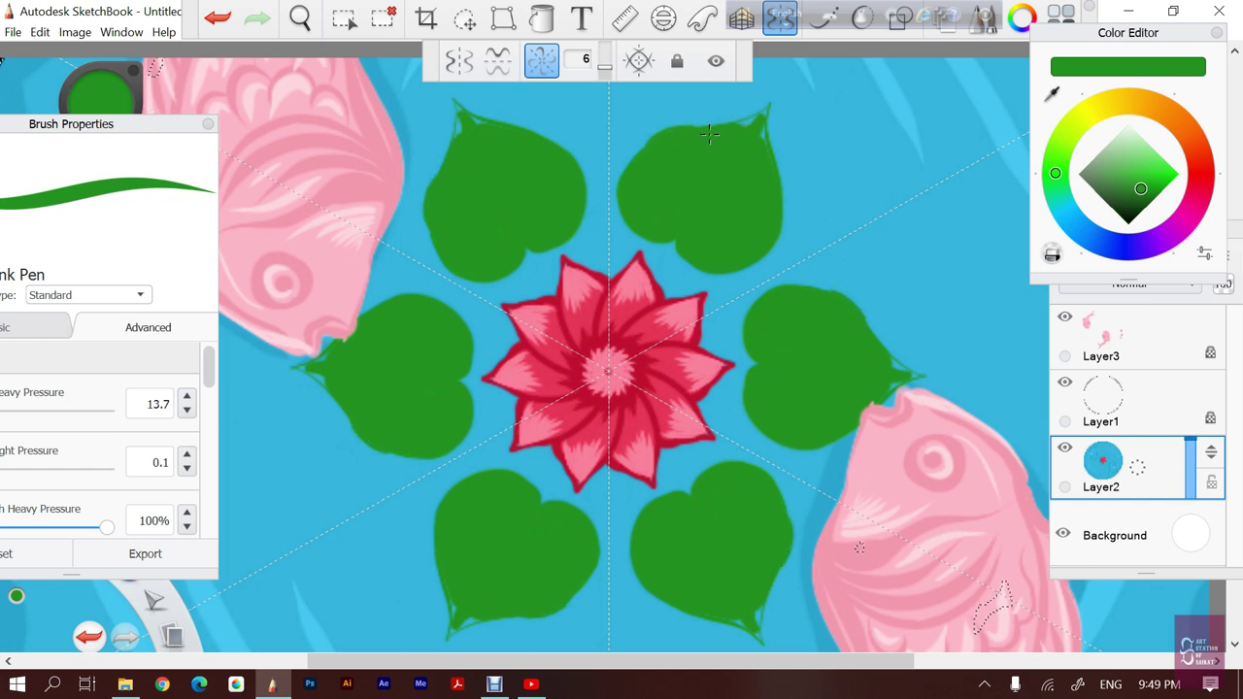
# Try several Ink Pen strokes on the top-right leaf tip and undo each one
pyautogui.hotkey('ctrl', 'z')
pyautogui.click(704, 126)
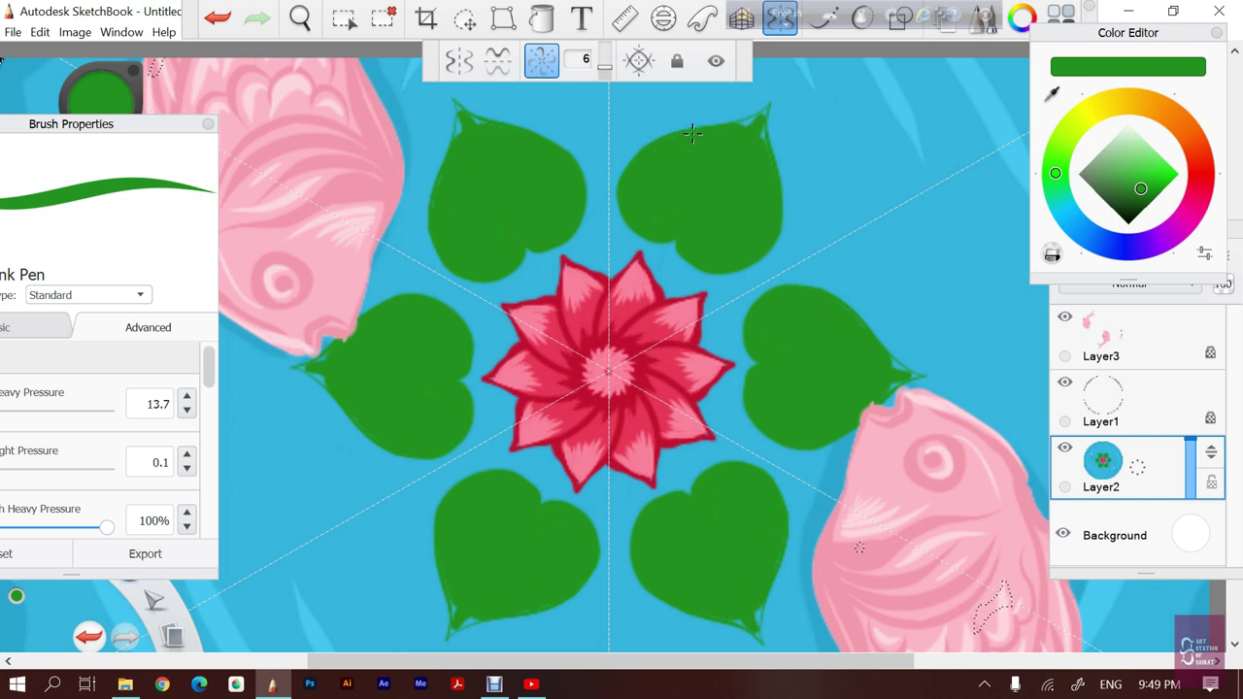
pyautogui.moveTo(746, 124); pyautogui.dragTo(770, 93)
pyautogui.moveTo(765, 141)
pyautogui.mouseDown()
pyautogui.moveTo(777, 105)
pyautogui.moveTo(763, 148)
pyautogui.mouseUp()
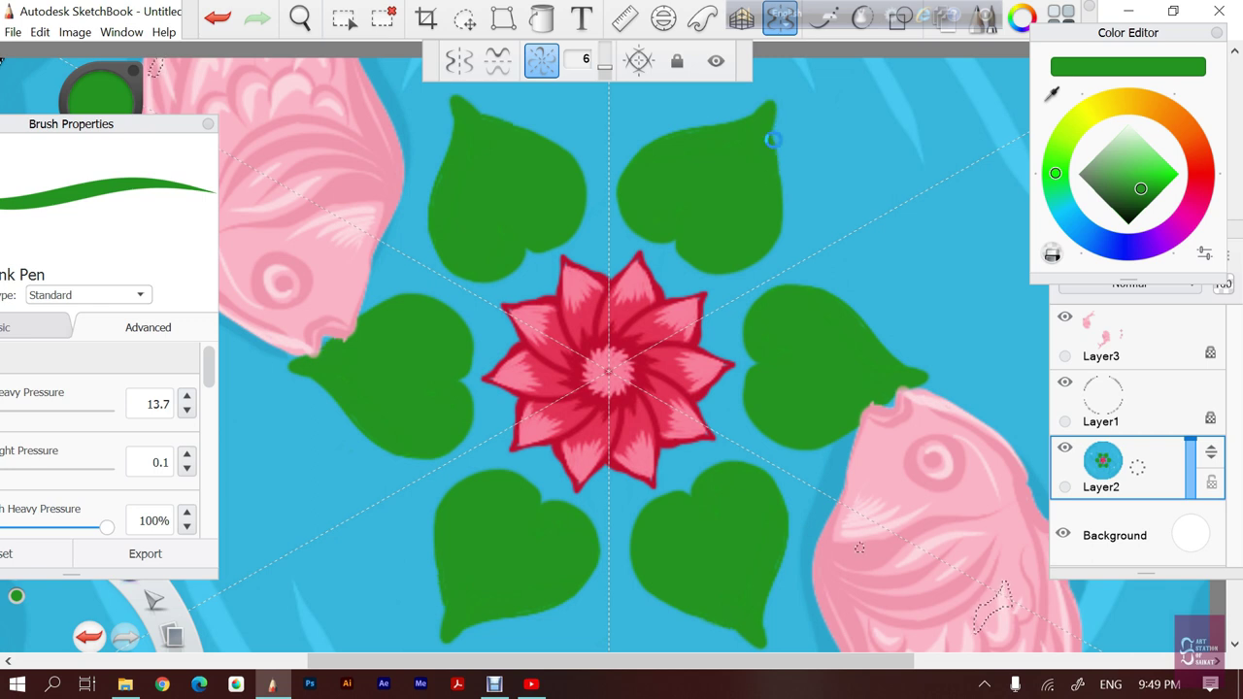
pyautogui.hotkey('ctrl', 'z')
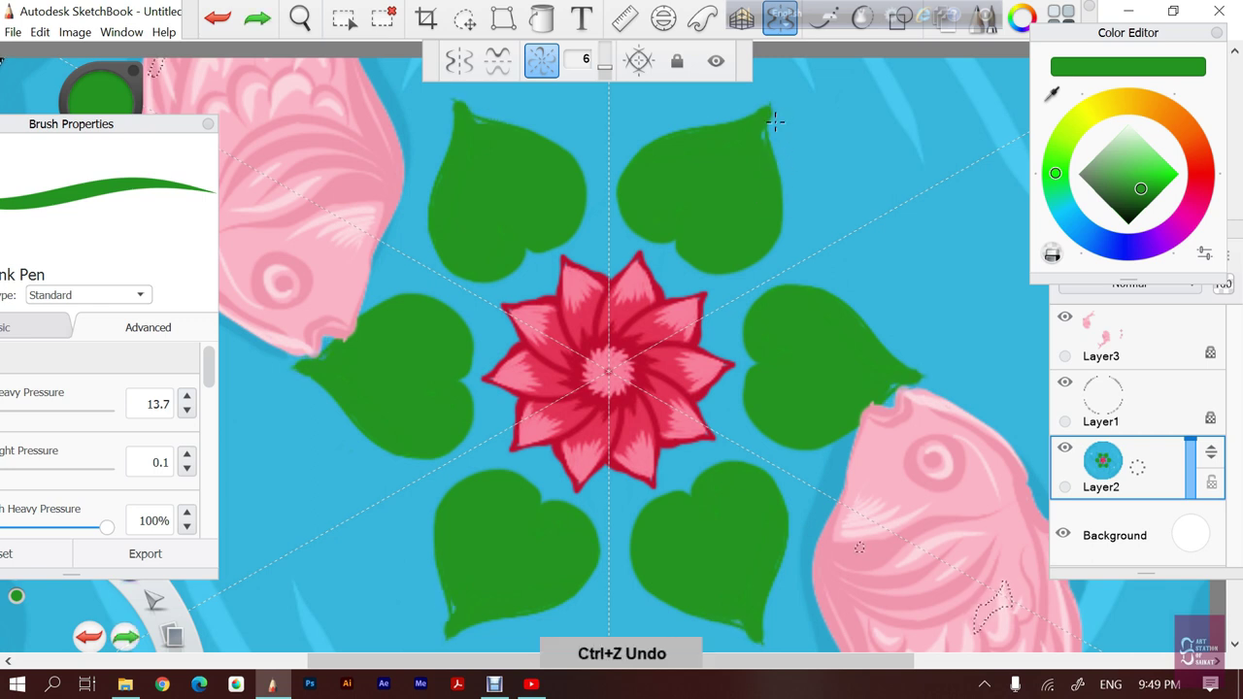
pyautogui.moveTo(767, 144)
pyautogui.mouseDown()
pyautogui.moveTo(775, 101)
pyautogui.moveTo(774, 125)
pyautogui.mouseUp()
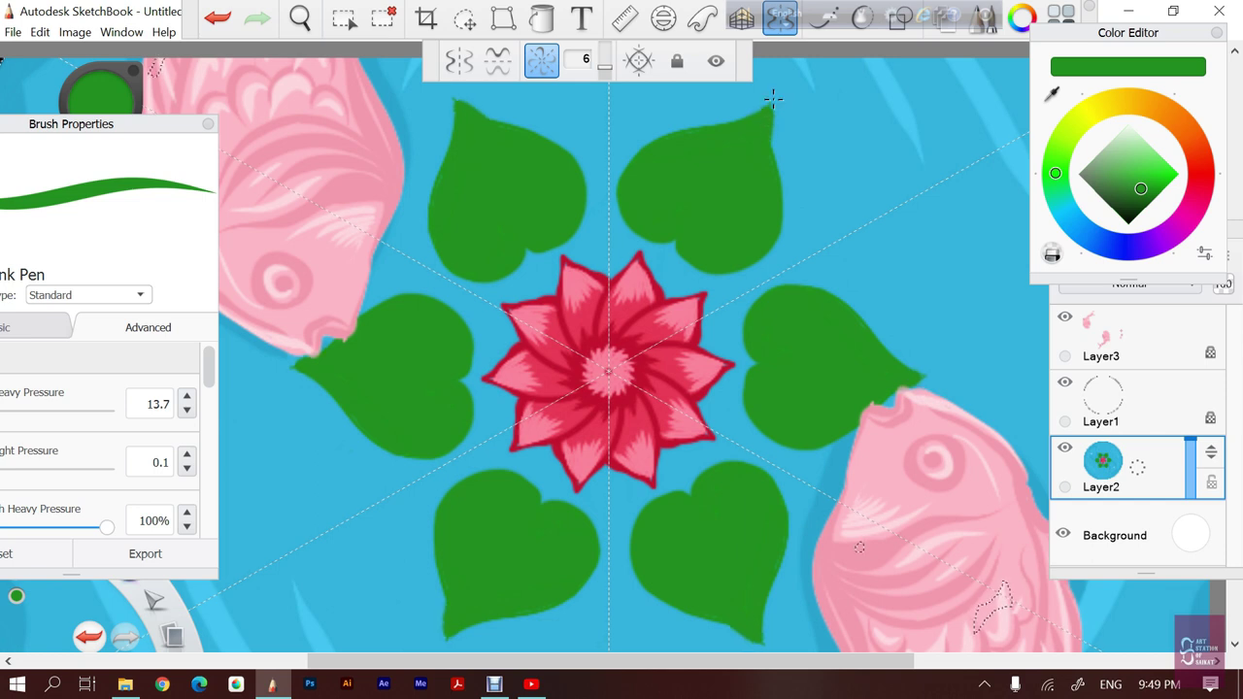
pyautogui.hotkey('ctrl', 'z')
pyautogui.moveTo(766, 160); pyautogui.dragTo(785, 98)
pyautogui.hotkey('ctrl', 'z')
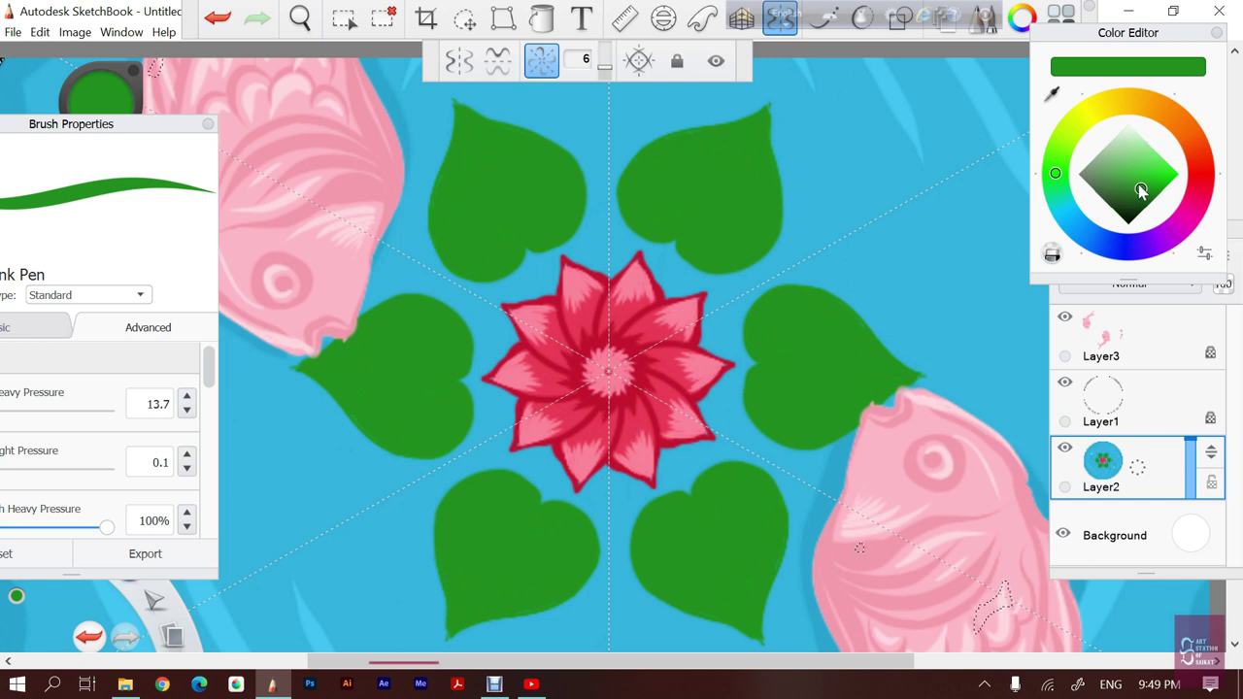
# Pick a lighter green in the Color Editor, testing and undoing a leaf-tip stroke
pyautogui.moveTo(1141, 191); pyautogui.dragTo(1160, 173)
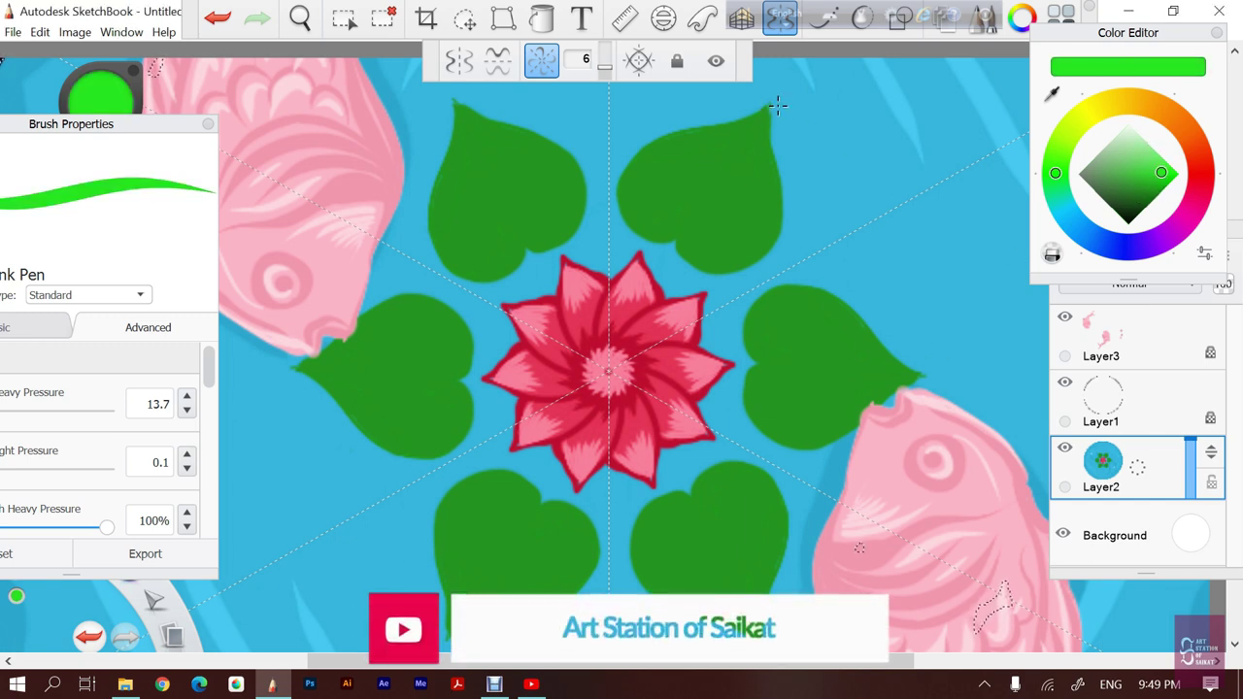
pyautogui.hotkey('ctrl', 'z')
pyautogui.moveTo(1163, 173); pyautogui.dragTo(1137, 168)
pyautogui.moveTo(762, 107); pyautogui.dragTo(750, 125)
pyautogui.hotkey('ctrl', 'z')
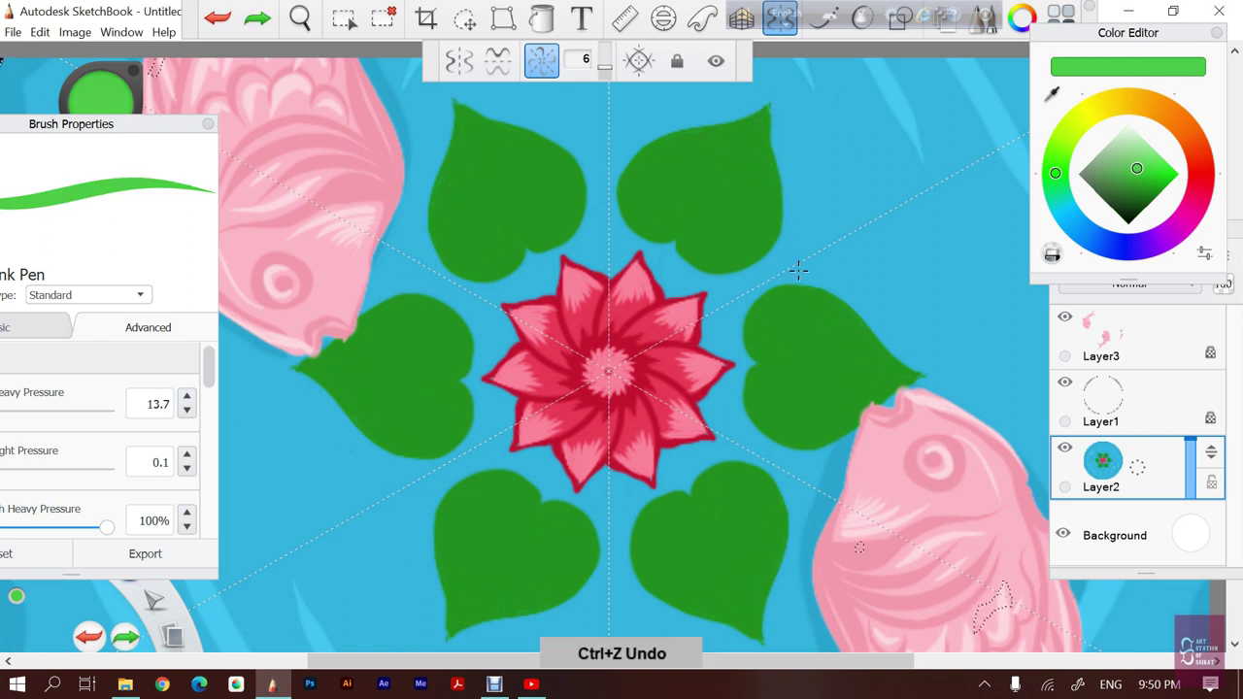
# Zoom in on the upper leaves and fan light-green highlight streaks from each leaf tip
pyautogui.press('z')
pyautogui.moveTo(727, 300)
pyautogui.mouseDown()
pyautogui.moveTo(808, 339)
pyautogui.moveTo(777, 199)
pyautogui.moveTo(620, 243)
pyautogui.mouseUp()
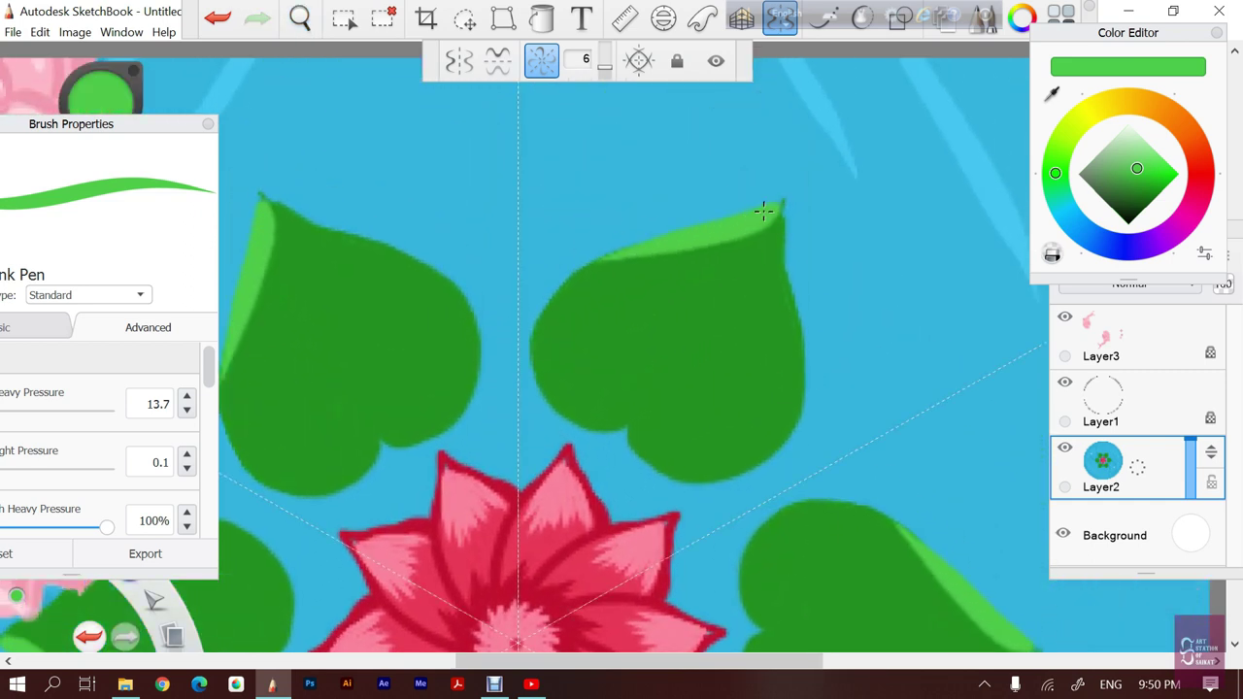
pyautogui.moveTo(737, 238); pyautogui.dragTo(643, 282)
pyautogui.moveTo(783, 206)
pyautogui.mouseDown()
pyautogui.moveTo(672, 291)
pyautogui.moveTo(680, 335)
pyautogui.mouseUp()
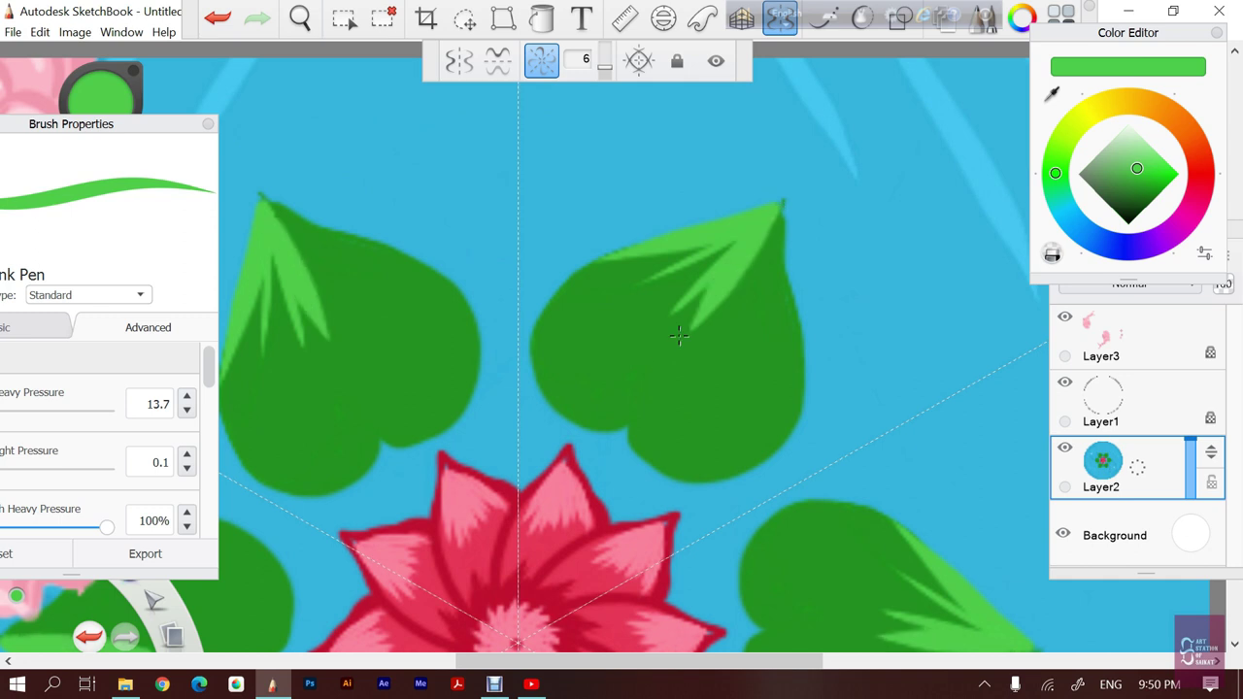
pyautogui.moveTo(783, 204)
pyautogui.mouseDown()
pyautogui.moveTo(734, 344)
pyautogui.moveTo(767, 324)
pyautogui.mouseUp()
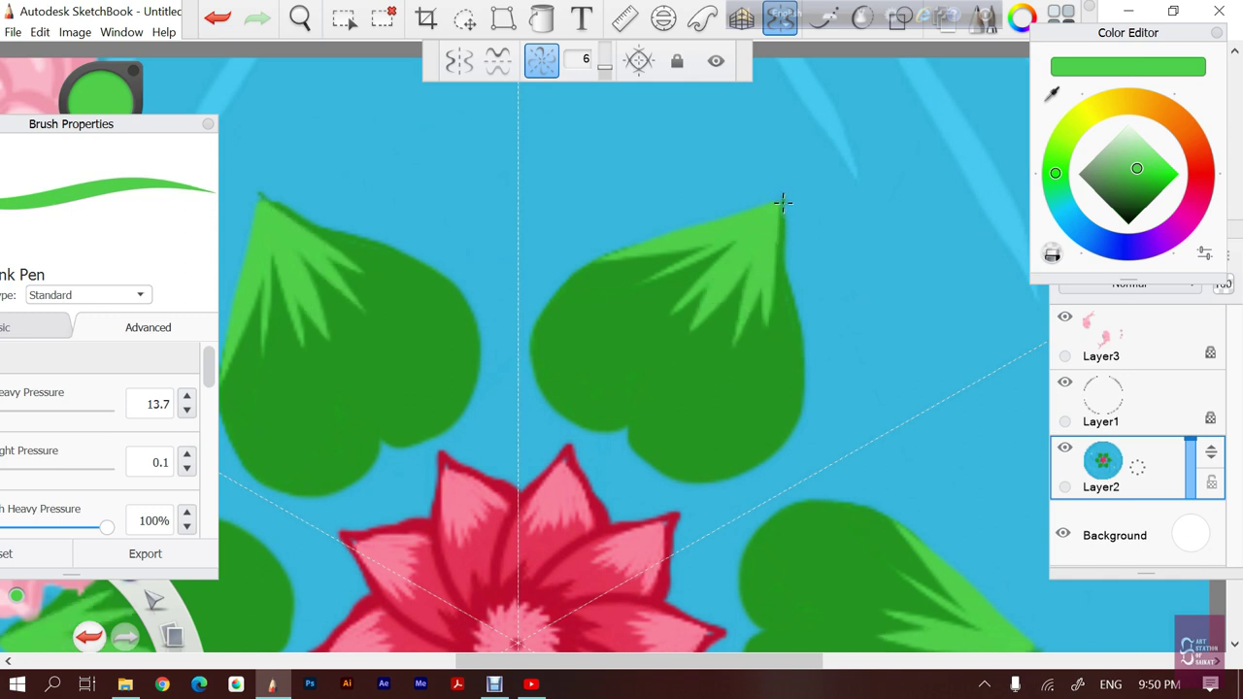
pyautogui.moveTo(783, 204); pyautogui.dragTo(803, 334)
pyautogui.moveTo(789, 214); pyautogui.dragTo(803, 389)
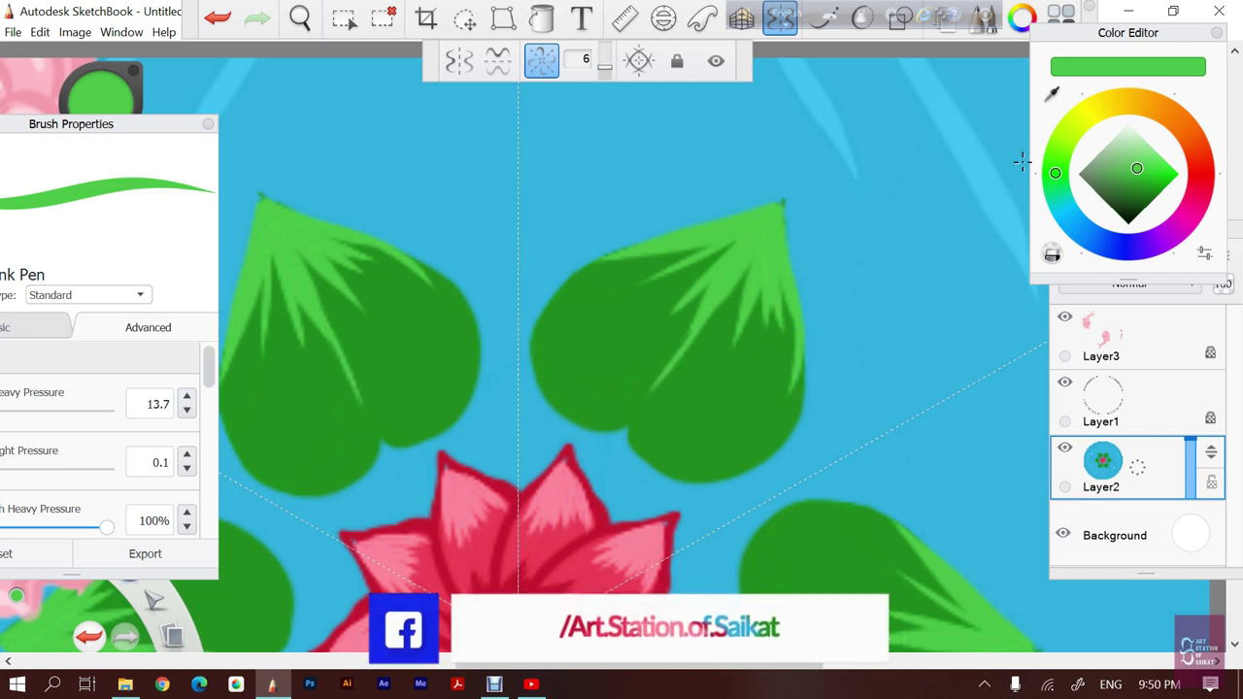
# Switch to a darker green and paint shading strokes fanning from the leaf bases
pyautogui.moveTo(1139, 169); pyautogui.dragTo(1134, 196)
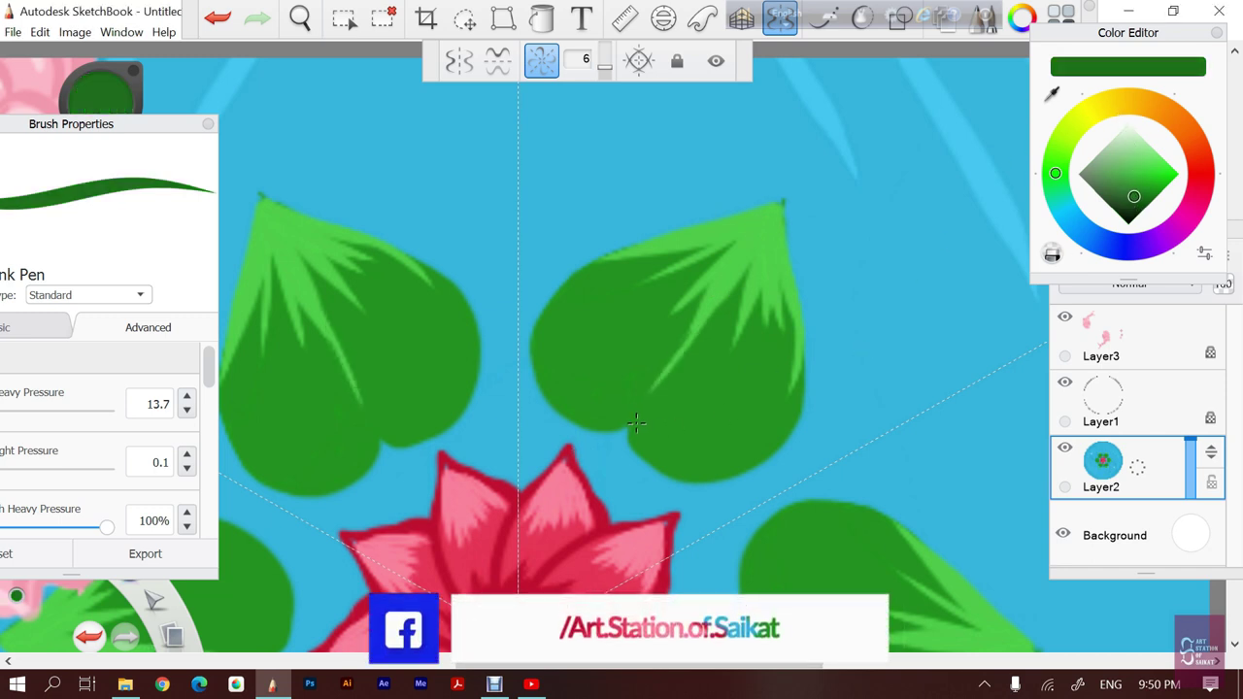
pyautogui.moveTo(630, 423)
pyautogui.mouseDown()
pyautogui.moveTo(653, 377)
pyautogui.moveTo(680, 375)
pyautogui.mouseUp()
pyautogui.moveTo(624, 431); pyautogui.dragTo(699, 388)
pyautogui.moveTo(621, 439); pyautogui.dragTo(734, 383)
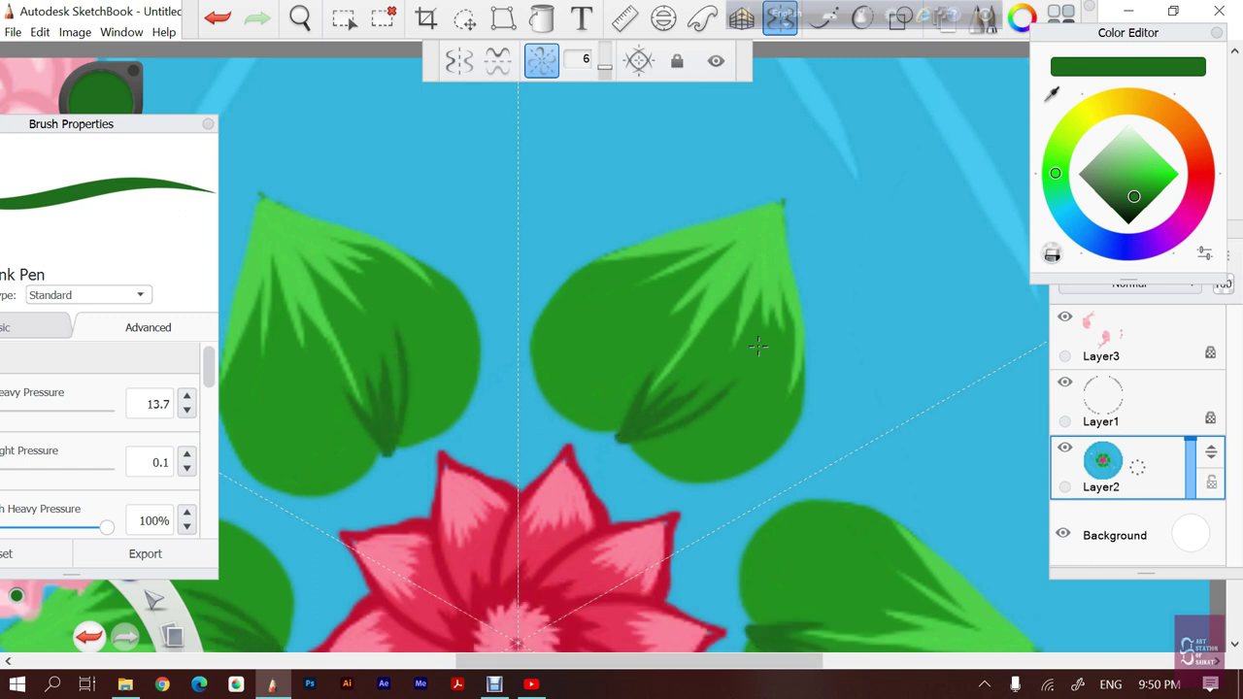
pyautogui.moveTo(632, 437); pyautogui.dragTo(728, 393)
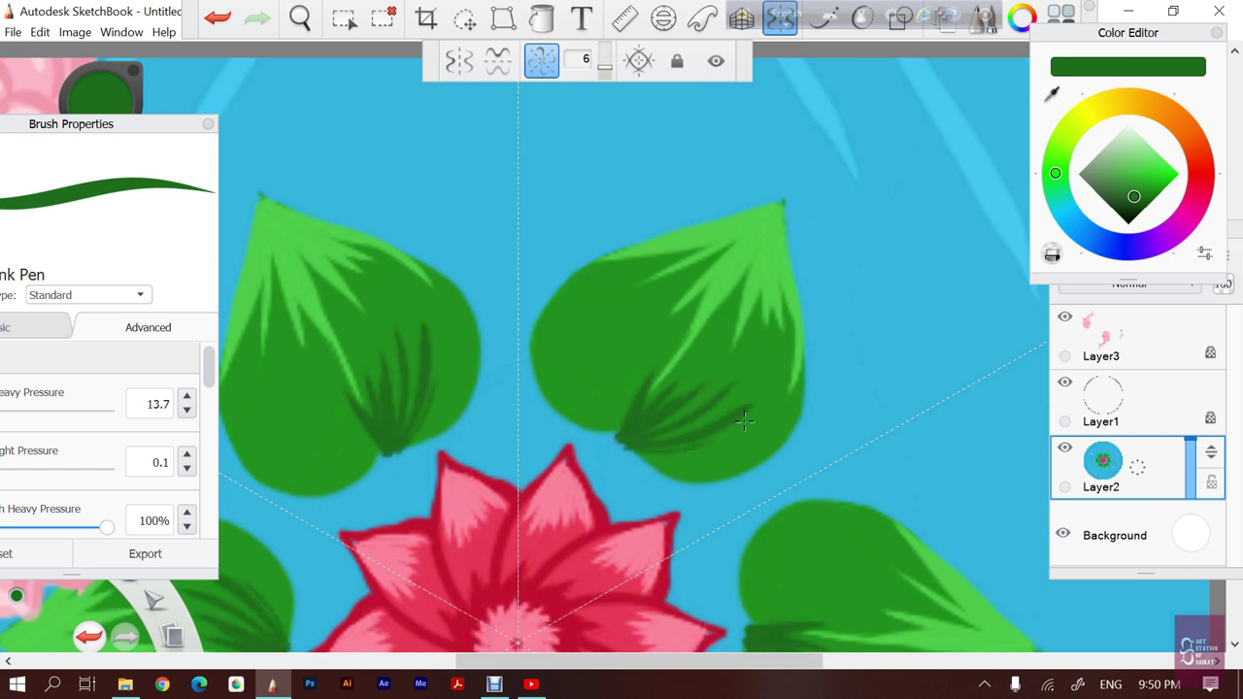
pyautogui.hotkey('ctrl', 'z')
pyautogui.moveTo(621, 439); pyautogui.dragTo(744, 401)
pyautogui.hotkey('ctrl', 'z')
pyautogui.moveTo(627, 440); pyautogui.dragTo(748, 430)
pyautogui.moveTo(639, 449)
pyautogui.mouseDown()
pyautogui.moveTo(748, 468)
pyautogui.moveTo(696, 481)
pyautogui.moveTo(700, 386)
pyautogui.mouseUp()
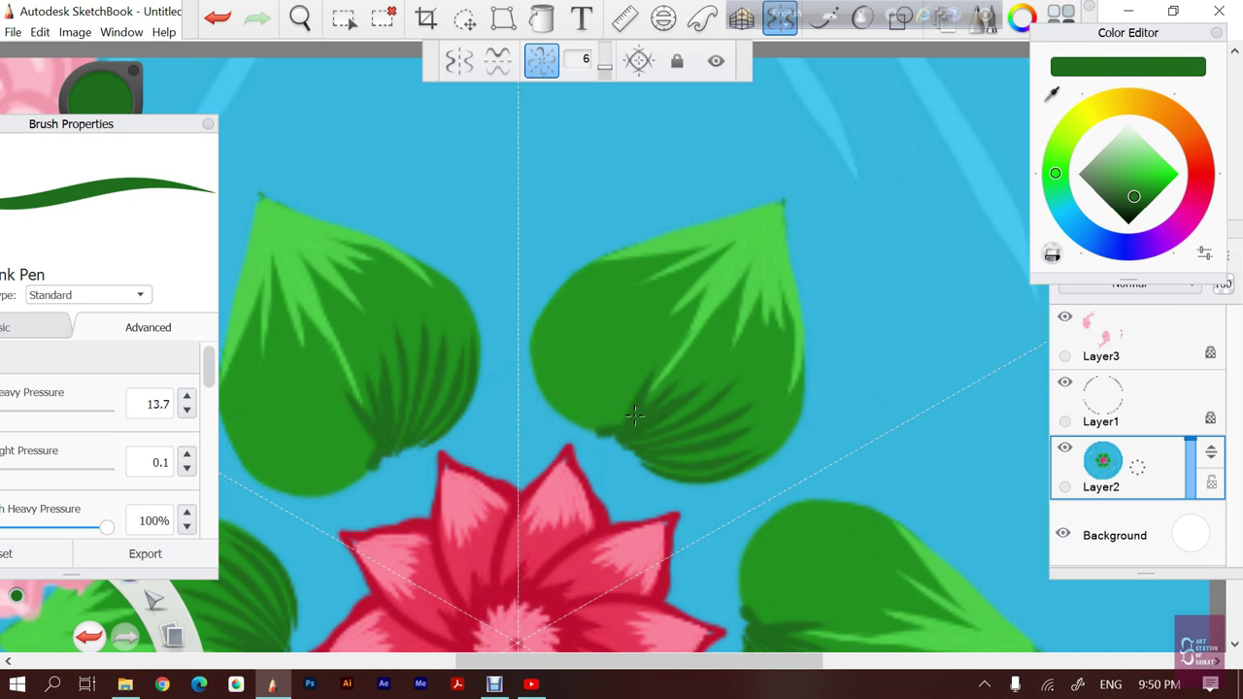
# Shade the leaves' lower-left and lower edges dark green, then sample the light green again
pyautogui.moveTo(599, 437); pyautogui.dragTo(539, 322)
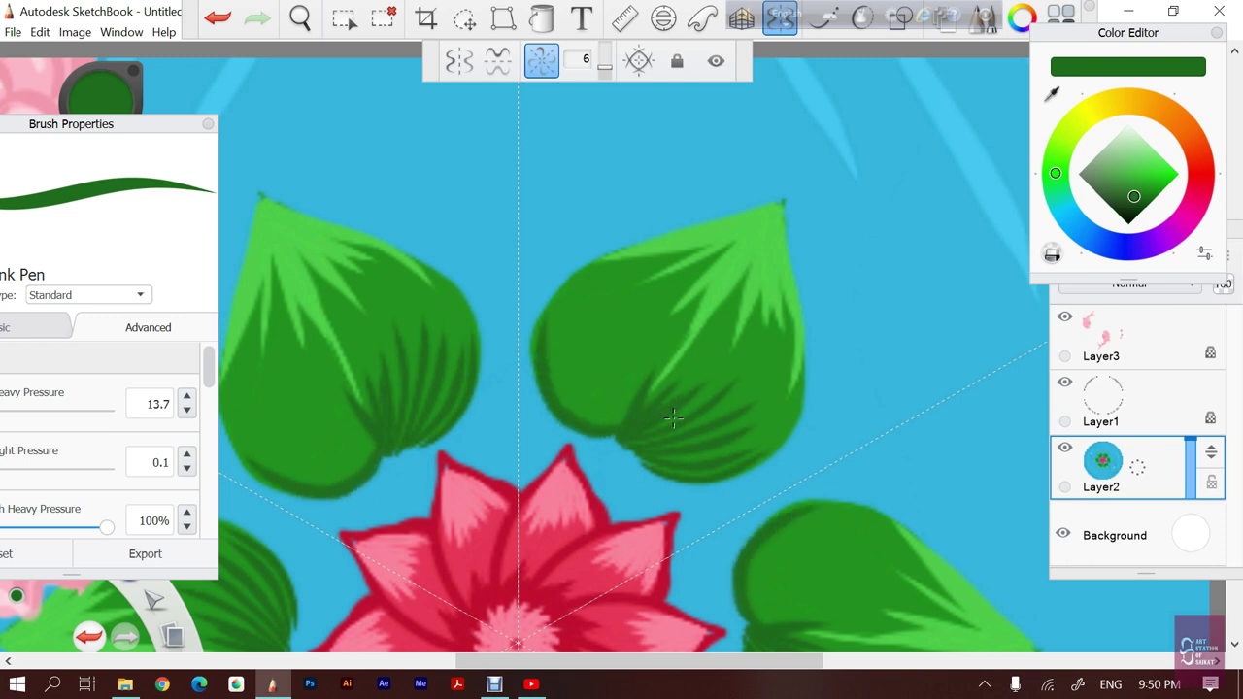
pyautogui.moveTo(750, 467); pyautogui.dragTo(633, 462)
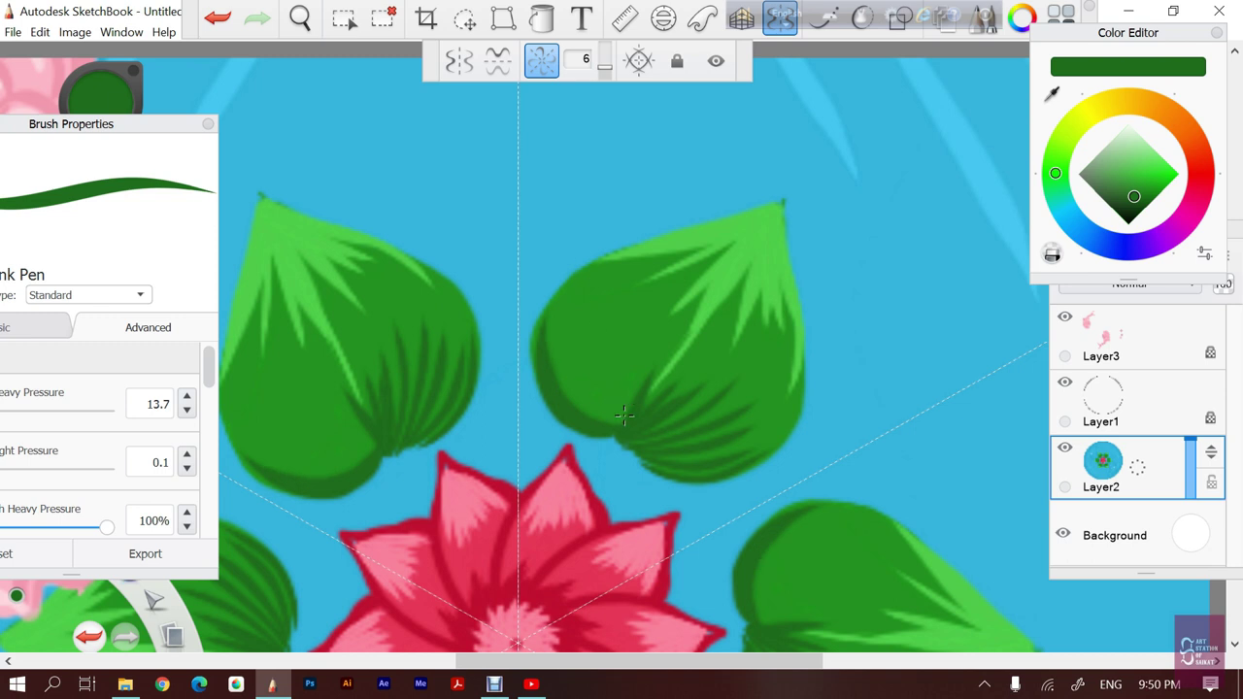
pyautogui.moveTo(580, 390); pyautogui.dragTo(559, 323)
pyautogui.moveTo(618, 422)
pyautogui.mouseDown()
pyautogui.moveTo(608, 375)
pyautogui.moveTo(627, 331)
pyautogui.moveTo(656, 348)
pyautogui.mouseUp()
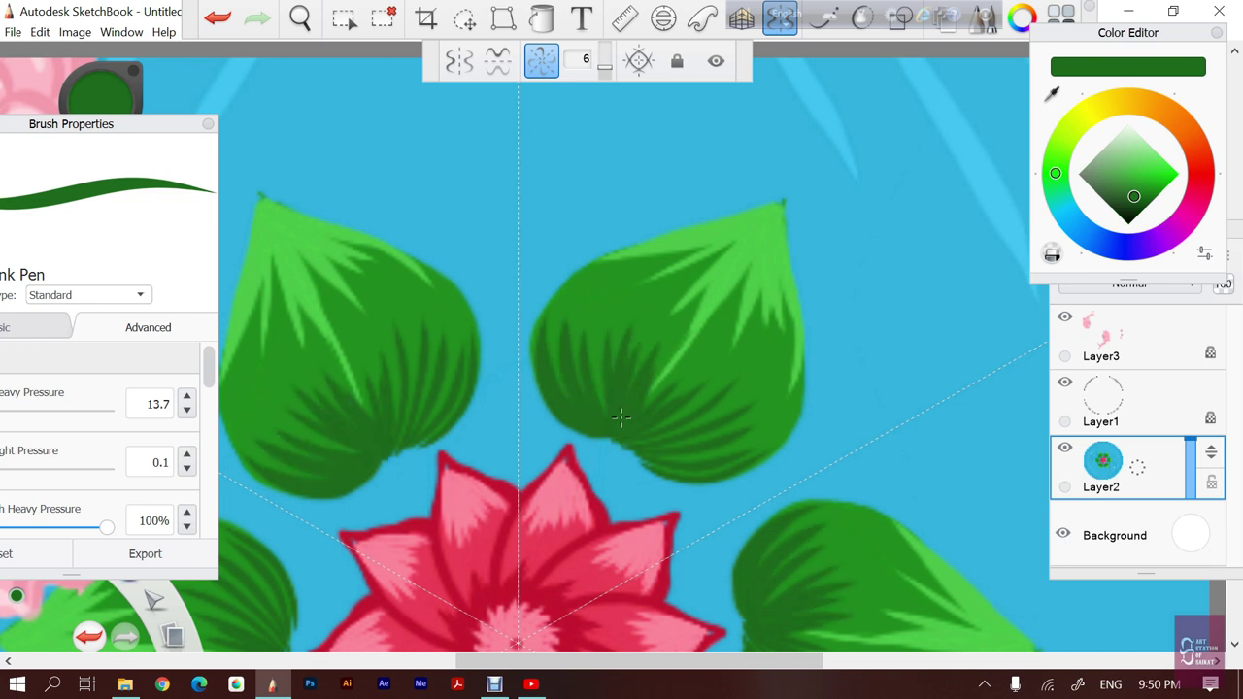
pyautogui.moveTo(692, 445)
pyautogui.mouseDown()
pyautogui.moveTo(742, 427)
pyautogui.moveTo(653, 457)
pyautogui.mouseUp()
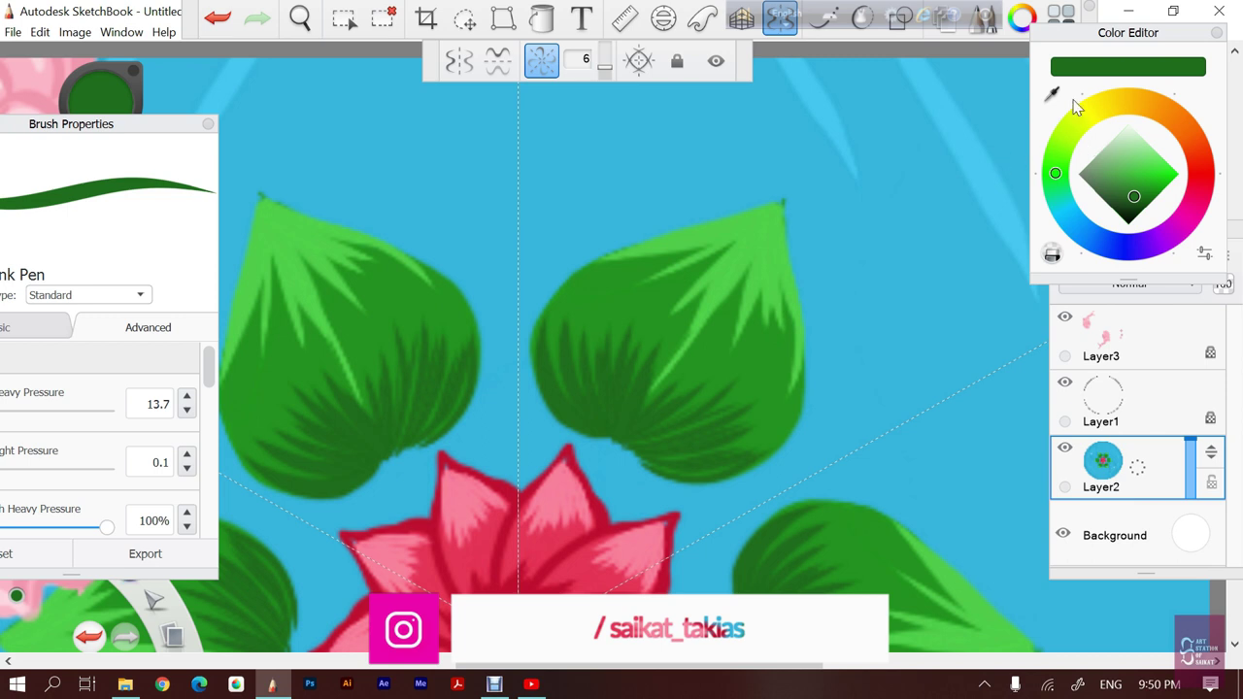
pyautogui.keyDown('alt'); pyautogui.click(778, 212); pyautogui.keyUp('alt')
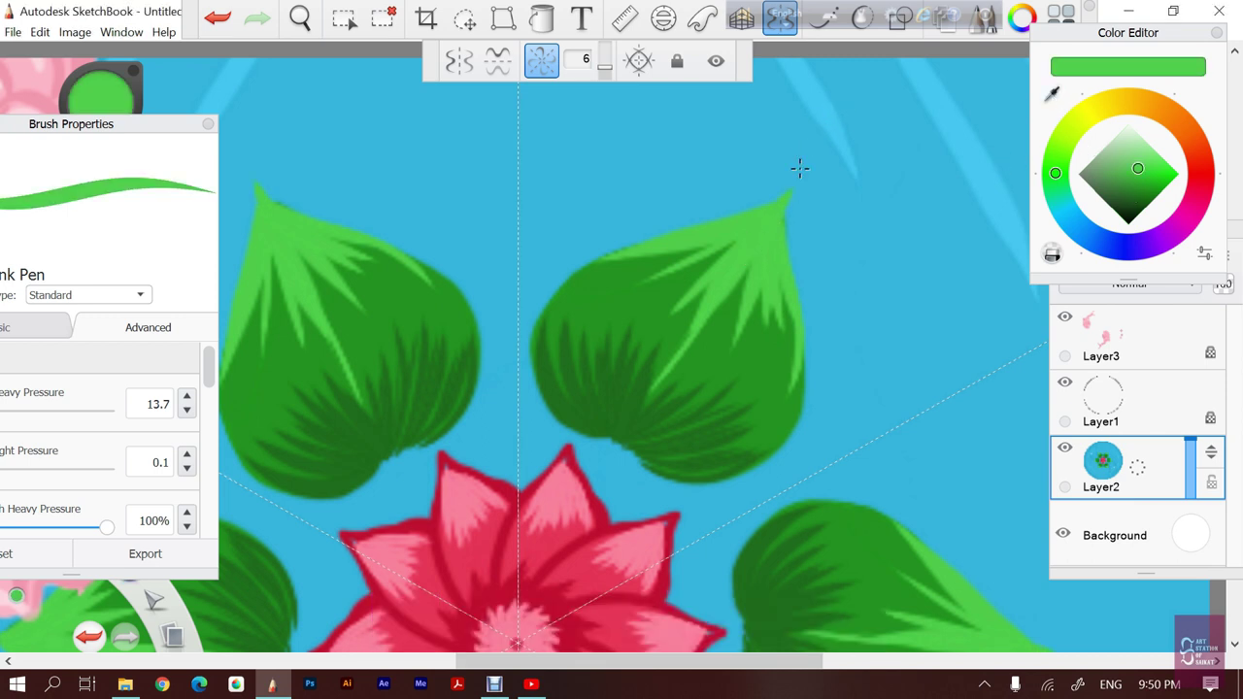
# Zoom out to the whole circle and make Layer3 the active layer
pyautogui.press('space')
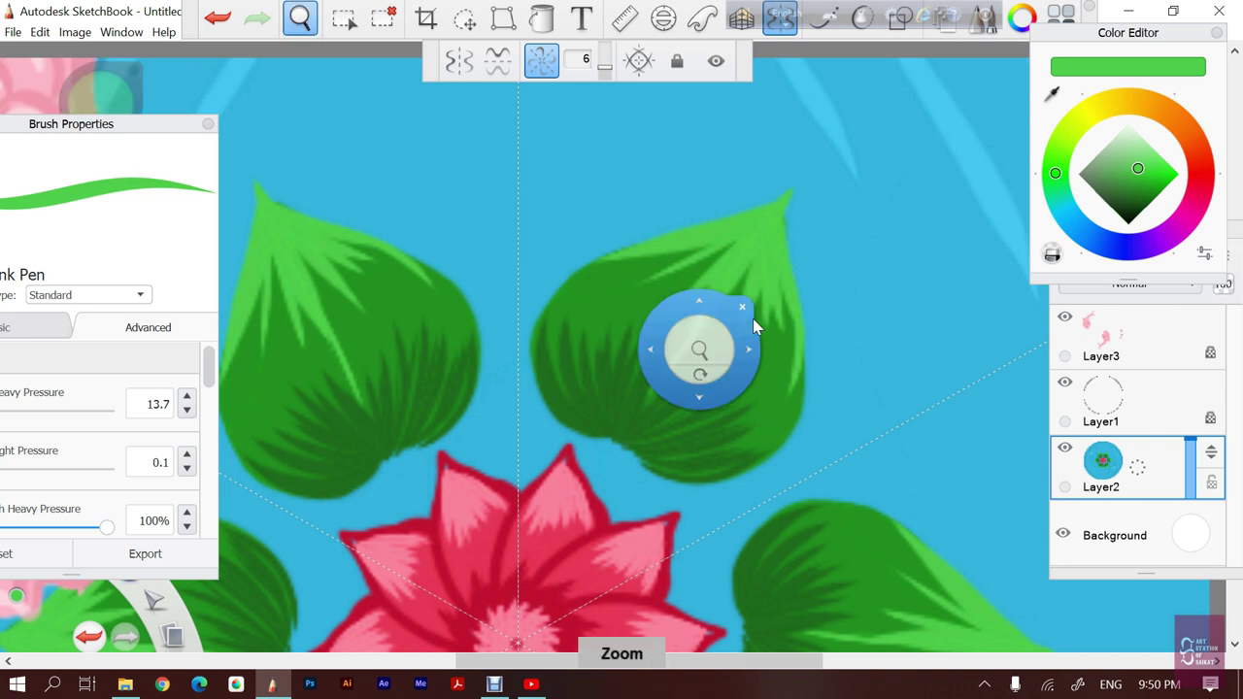
pyautogui.moveTo(699, 347); pyautogui.dragTo(751, 439)
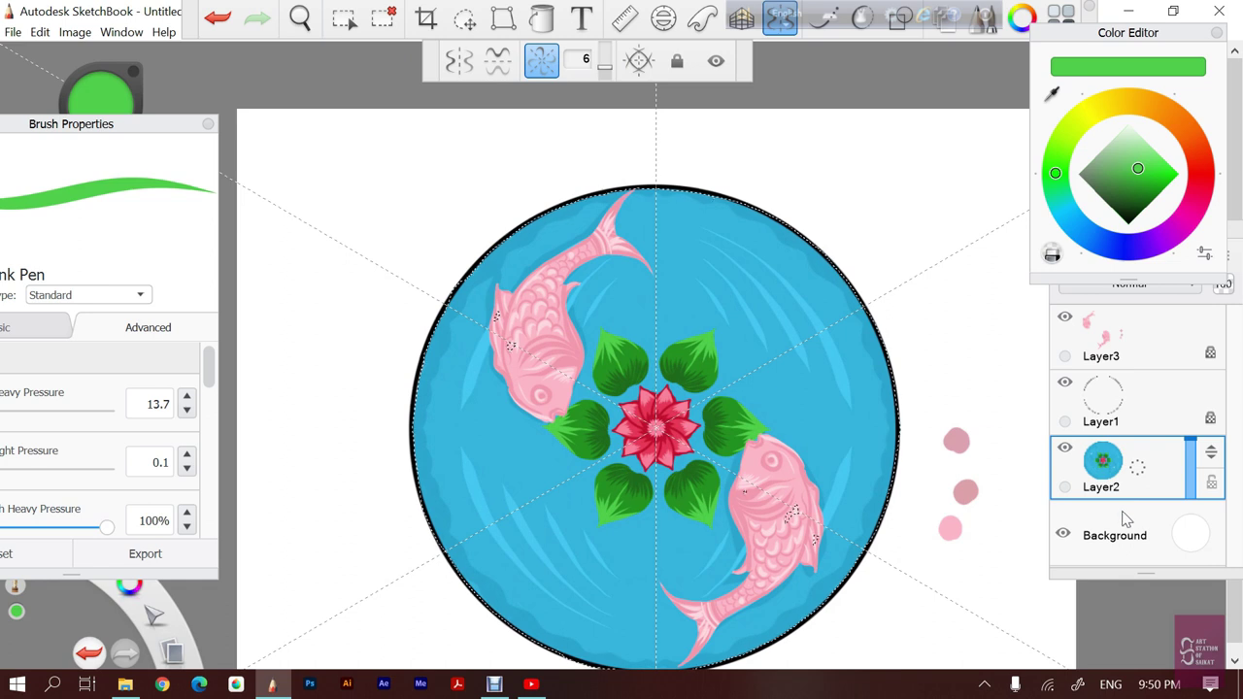
pyautogui.click(1166, 362)
# Try erasing on Layer3, dismiss the locked-transparency warning, and turn off radial symmetry
pyautogui.press('e')
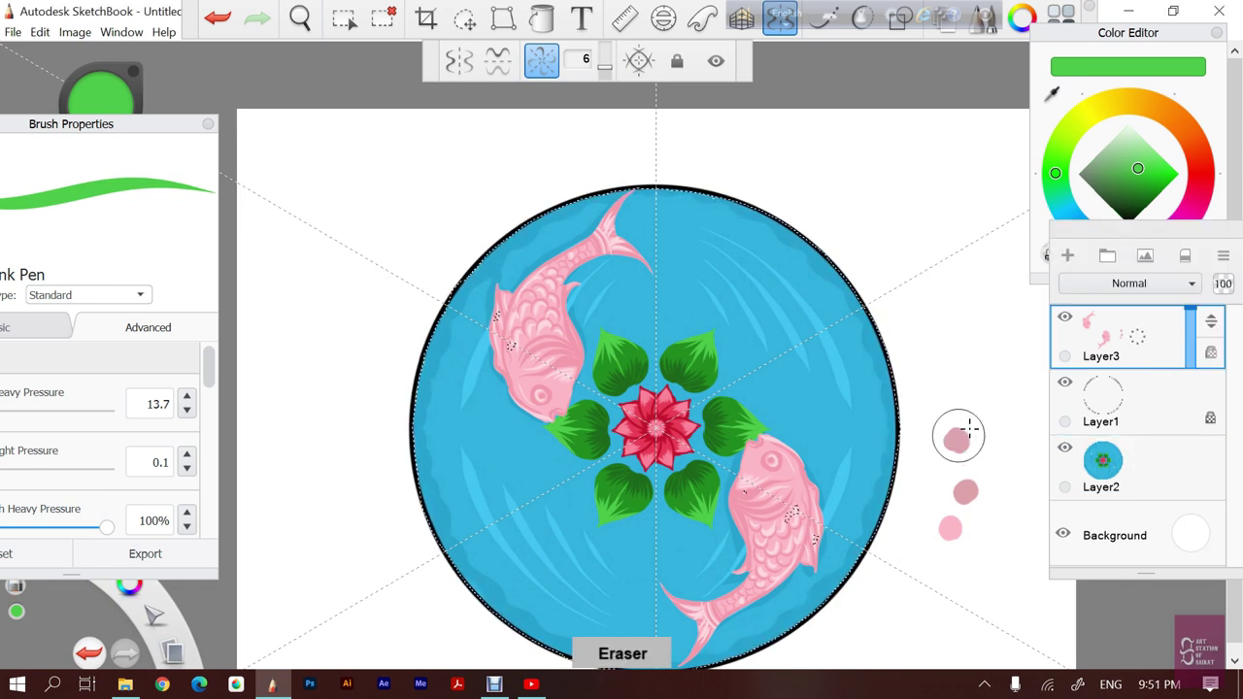
pyautogui.click(962, 434)
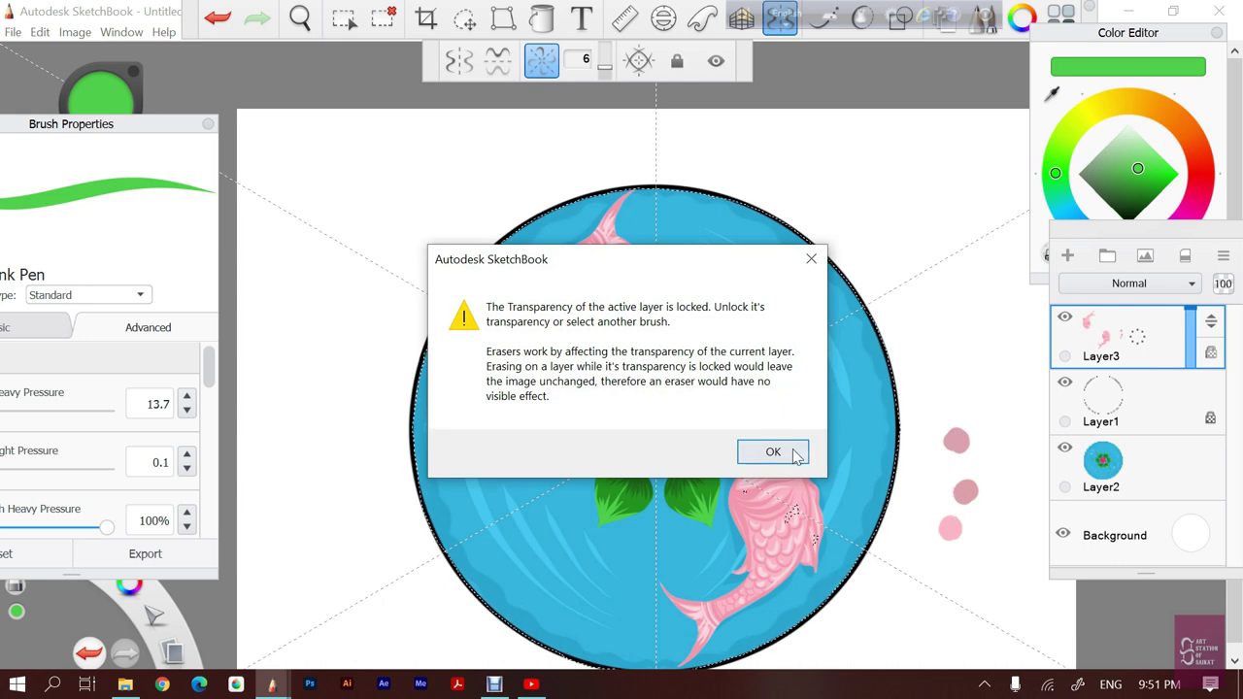
pyautogui.click(794, 452)
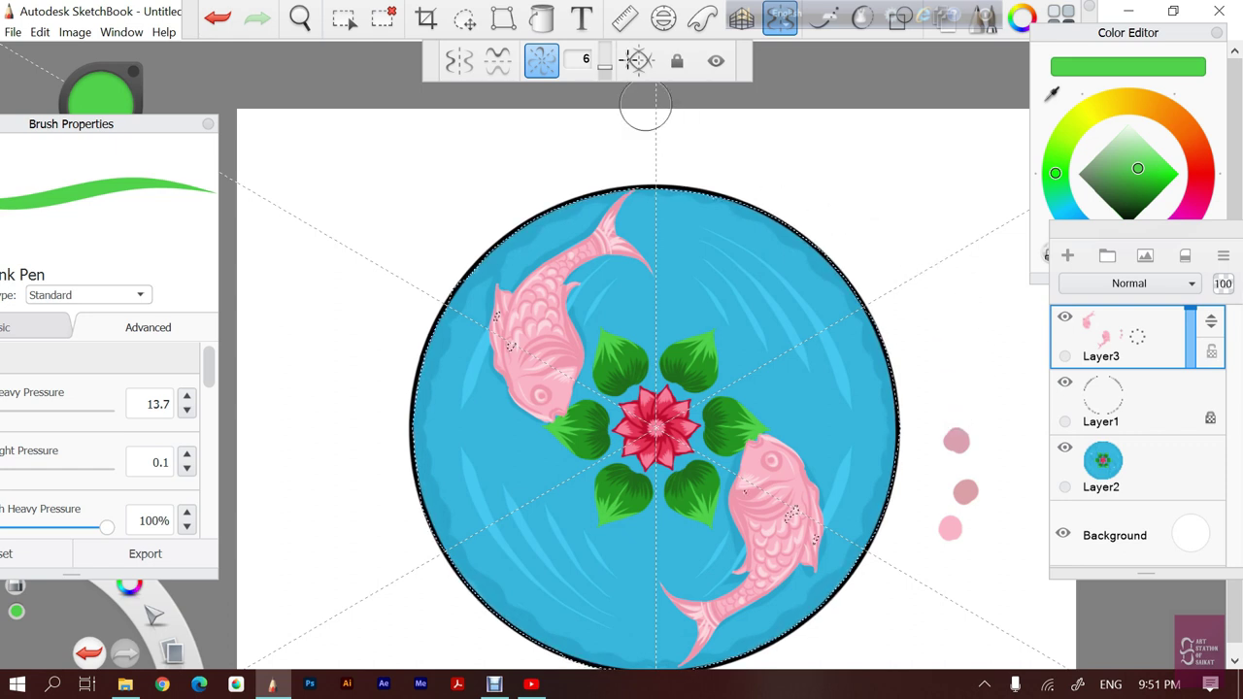
pyautogui.click(777, 56)
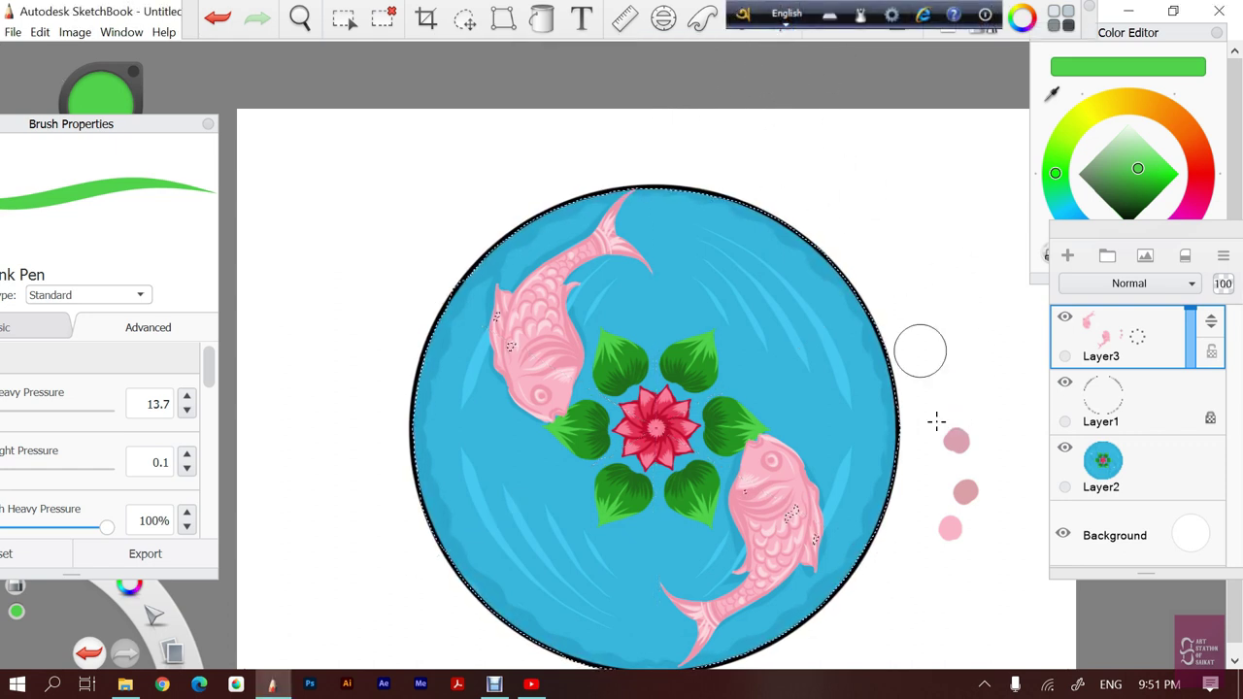
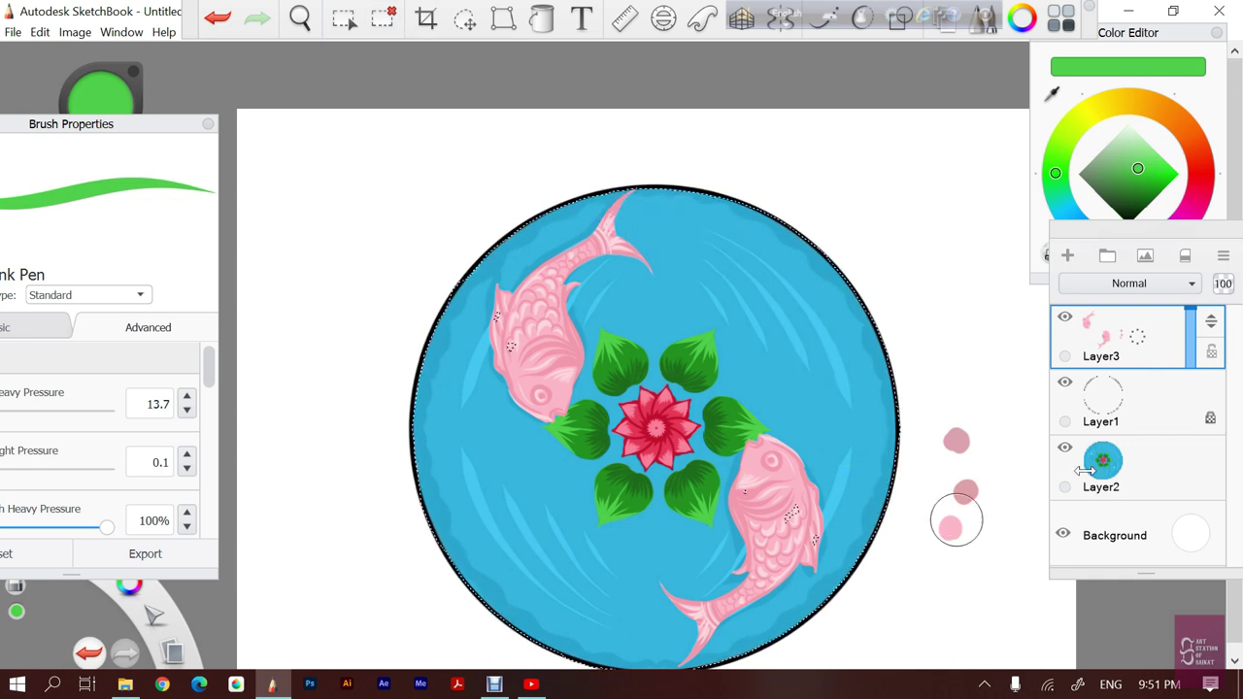
# Make Layer2 the painting layer and turn on six-way radial symmetry over the pond
pyautogui.click(1160, 471)
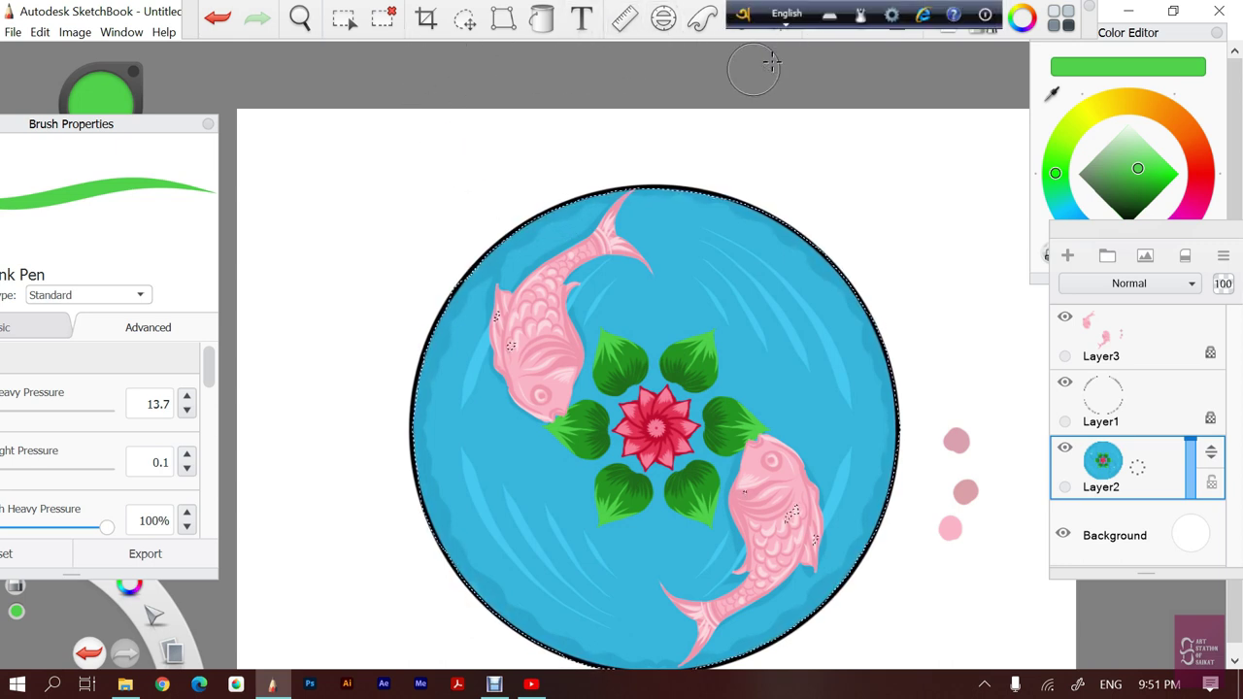
pyautogui.moveTo(753, 24); pyautogui.dragTo(761, 60)
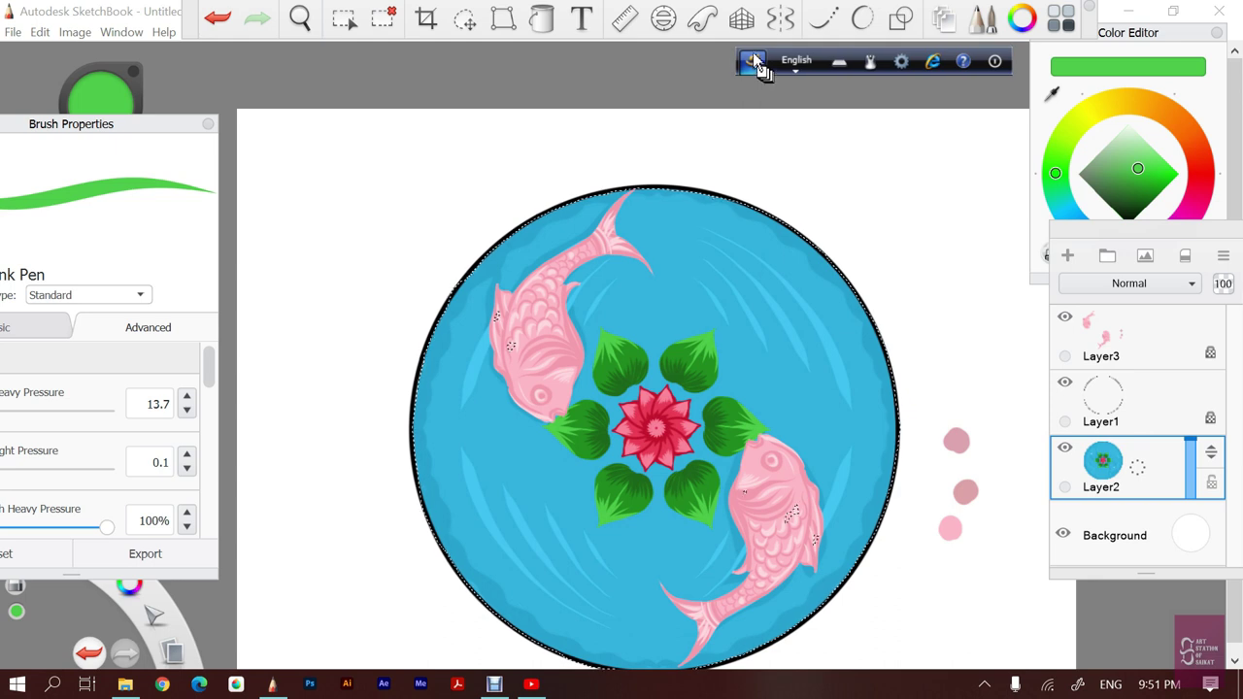
pyautogui.click(780, 18)
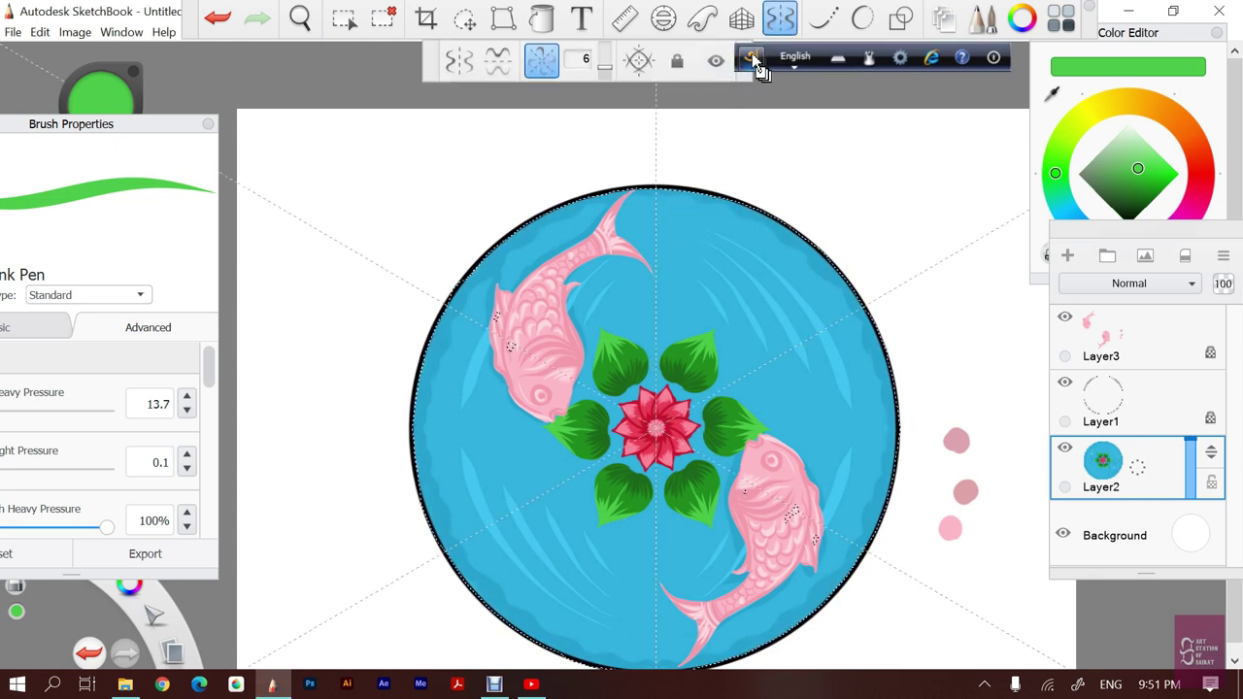
# Hide the language bar to the tray, set the paint colour to pink, and undo the test strokes
pyautogui.click(994, 57)
pyautogui.click(1017, 93)
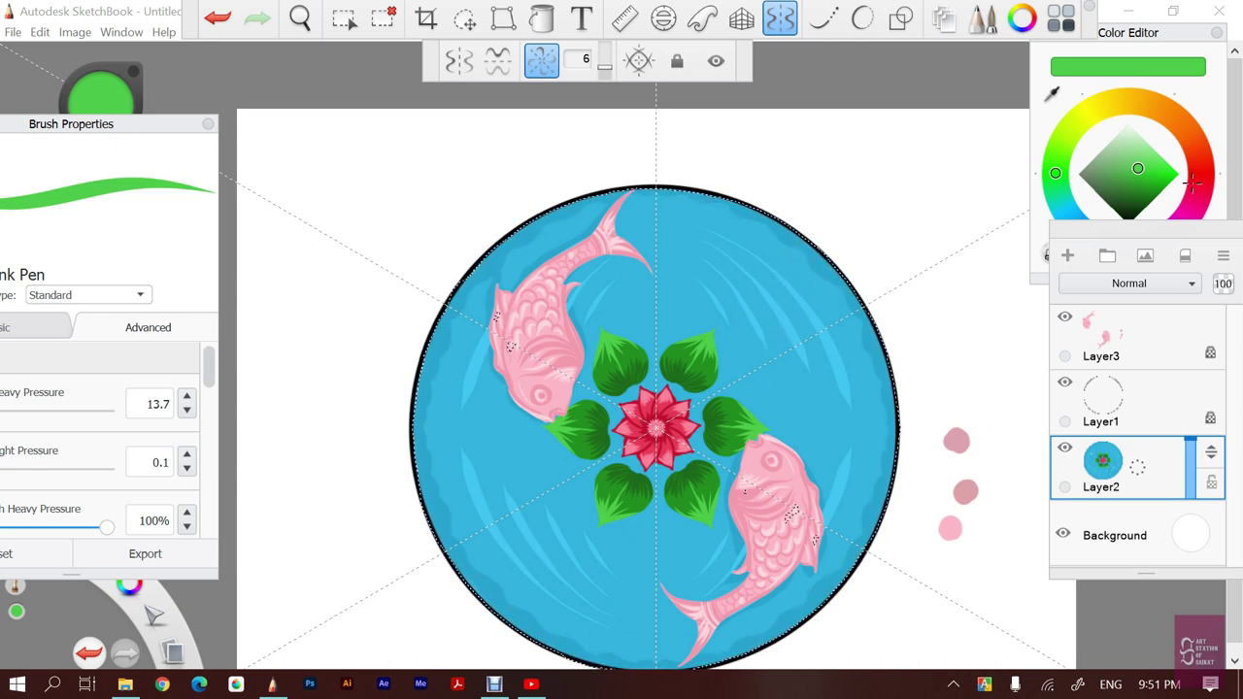
pyautogui.moveTo(1203, 184); pyautogui.dragTo(1190, 211)
pyautogui.moveTo(1137, 173); pyautogui.dragTo(1152, 152)
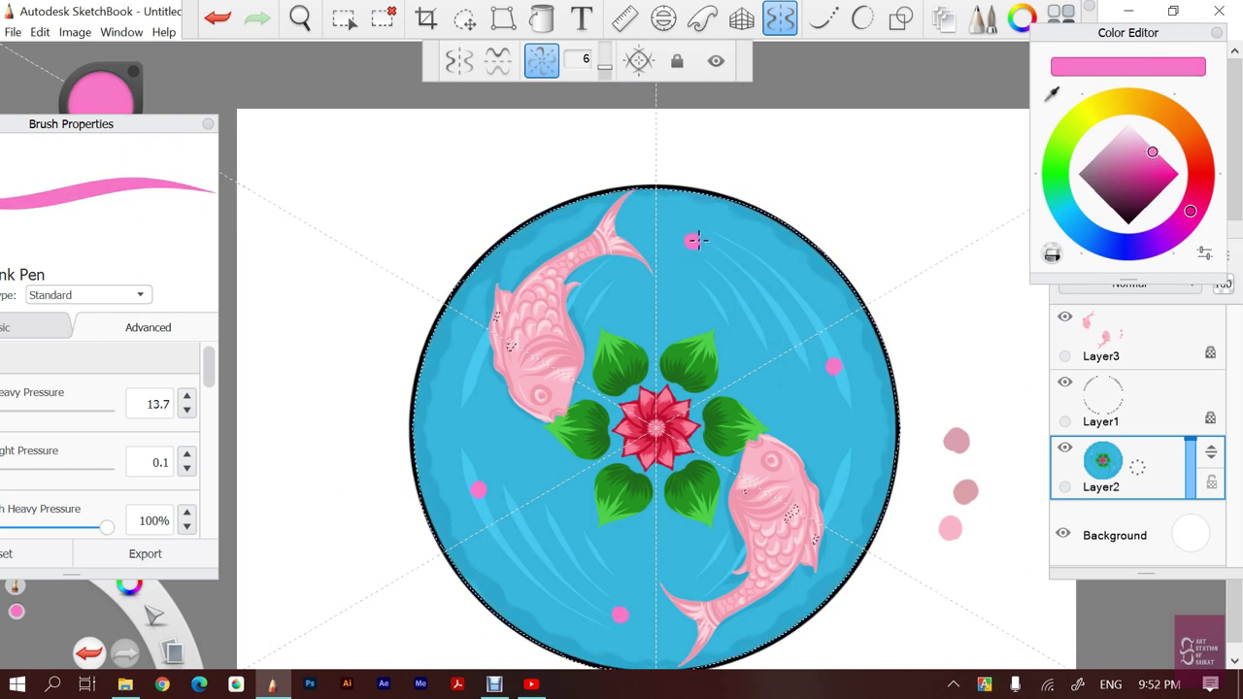
pyautogui.hotkey('ctrl', 'z')
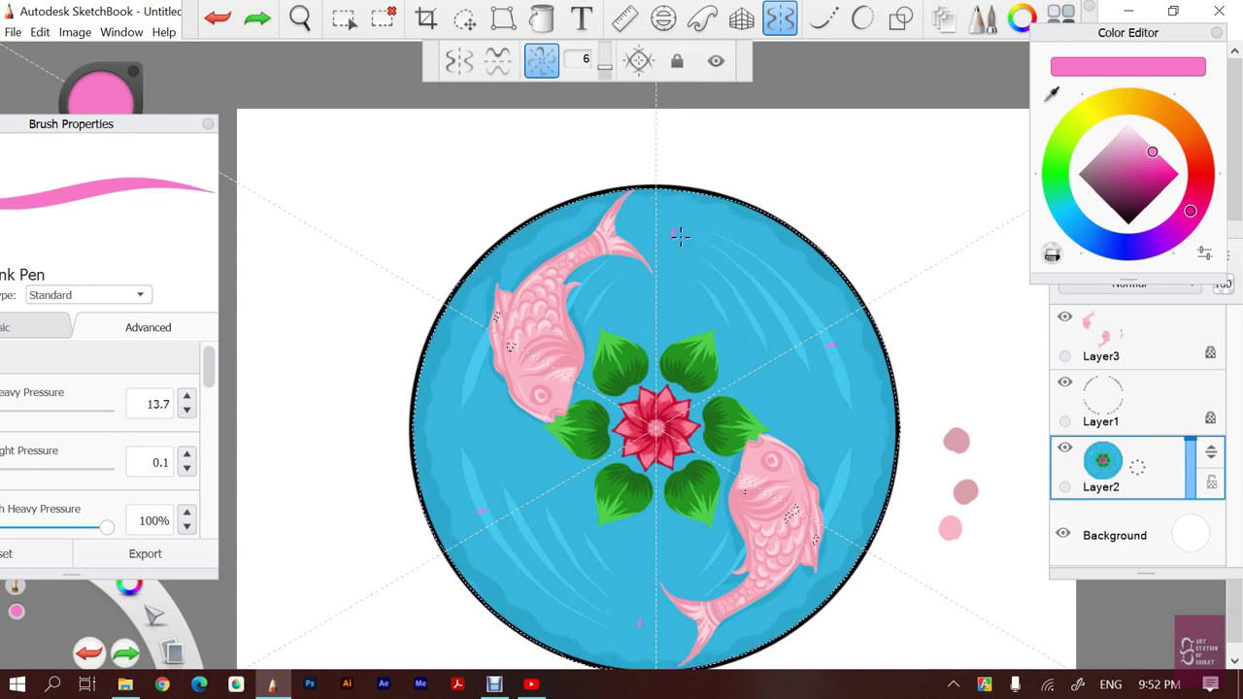
pyautogui.hotkey('ctrl', 'z')
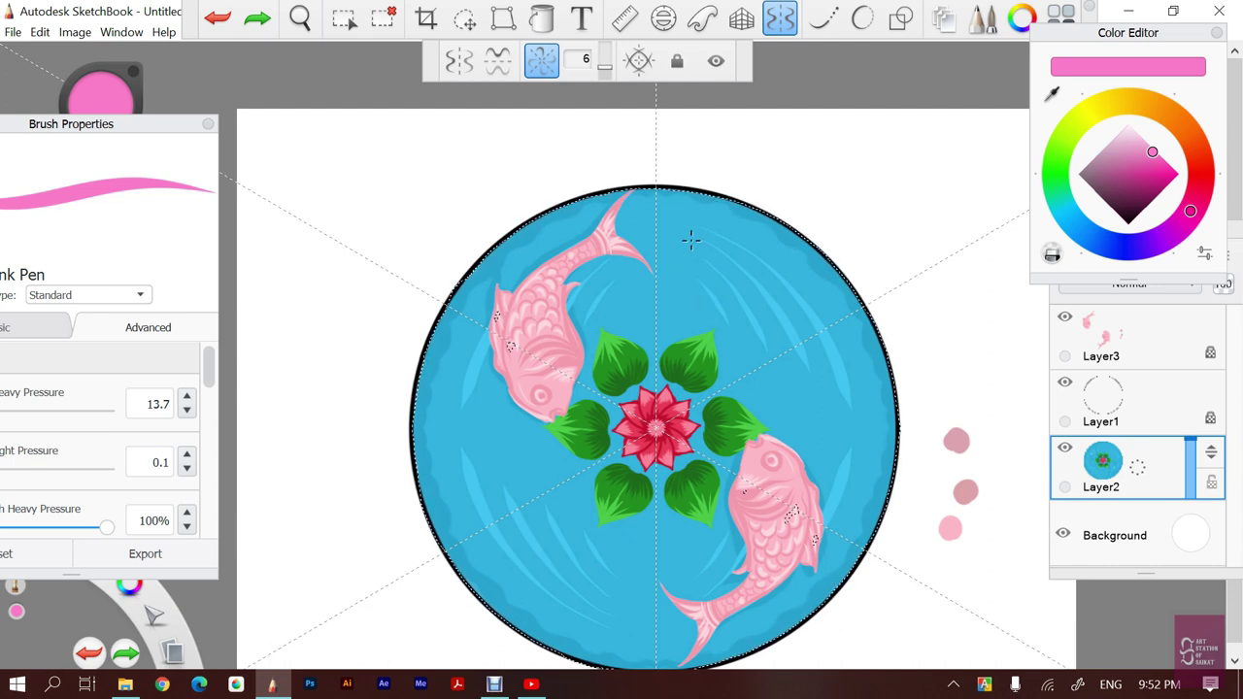
# Sample the pond's blue with the eyedropper and lighten it to a pale cyan
pyautogui.click(1063, 200)
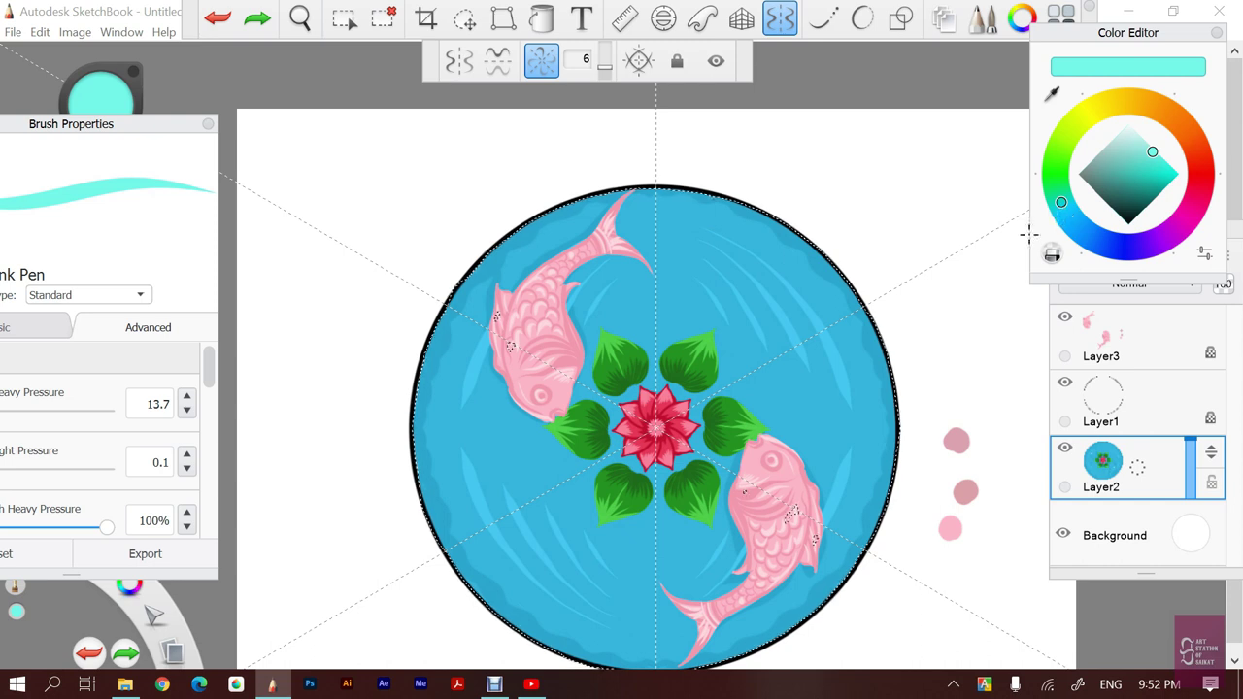
pyautogui.click(794, 331)
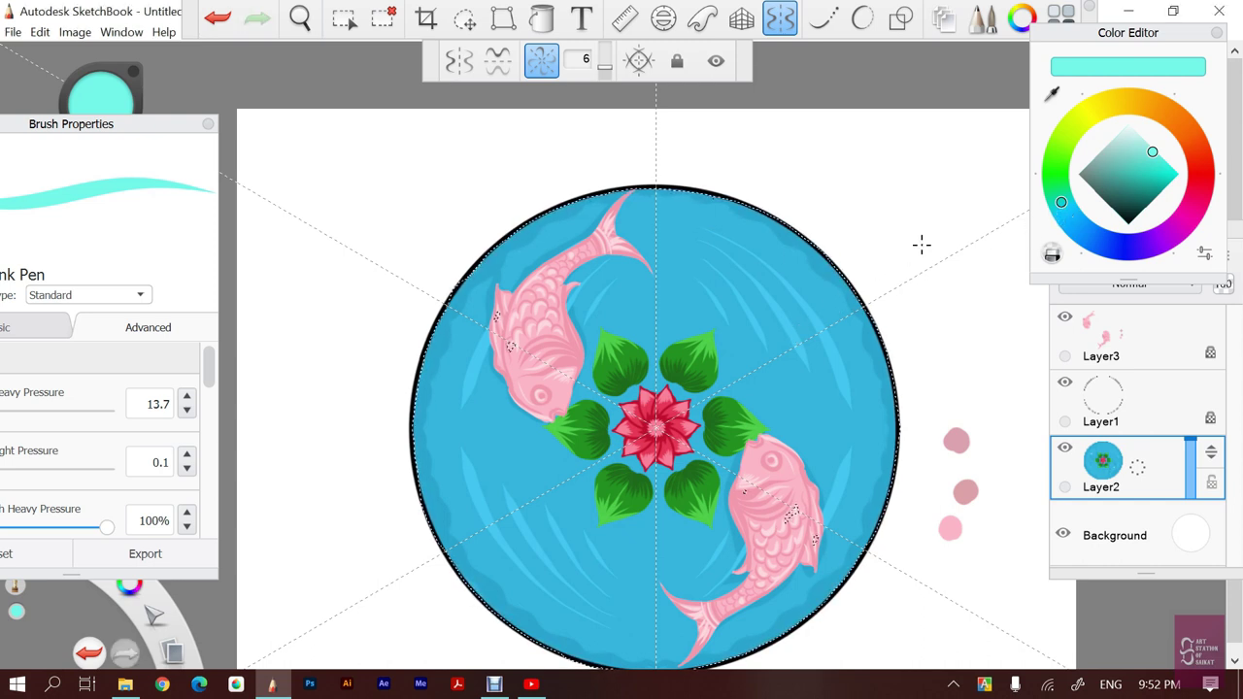
pyautogui.click(1054, 92)
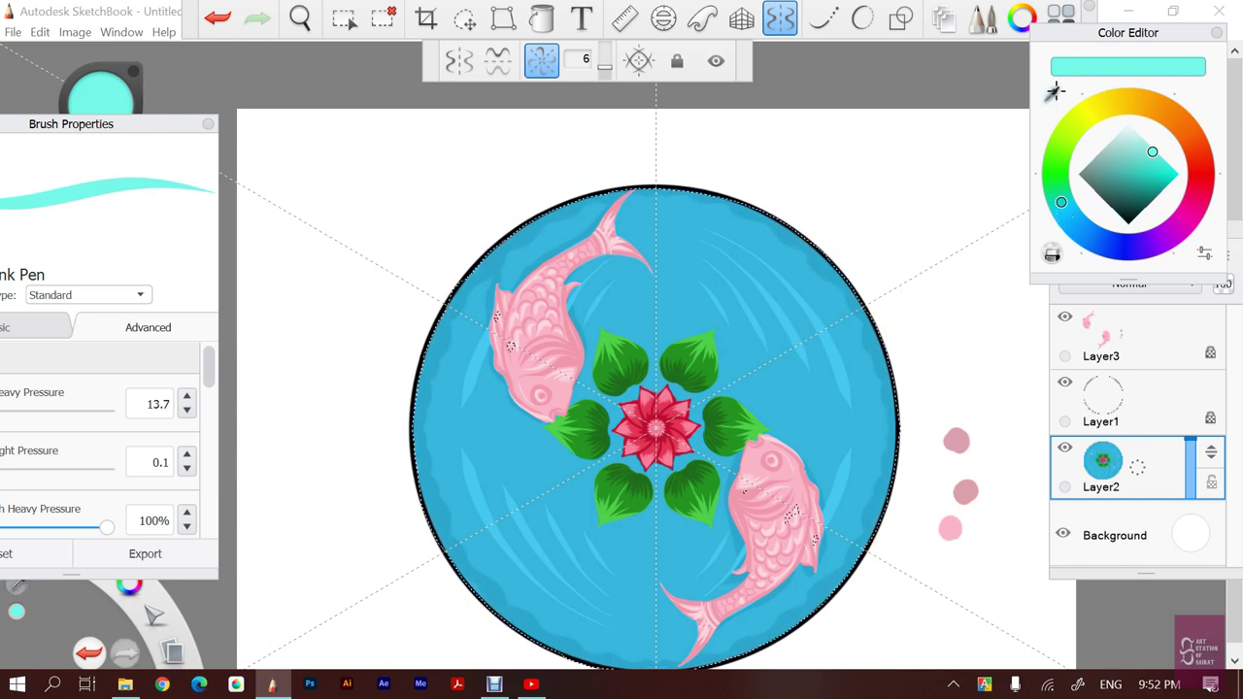
pyautogui.click(775, 217)
pyautogui.moveTo(1130, 155); pyautogui.dragTo(1156, 155)
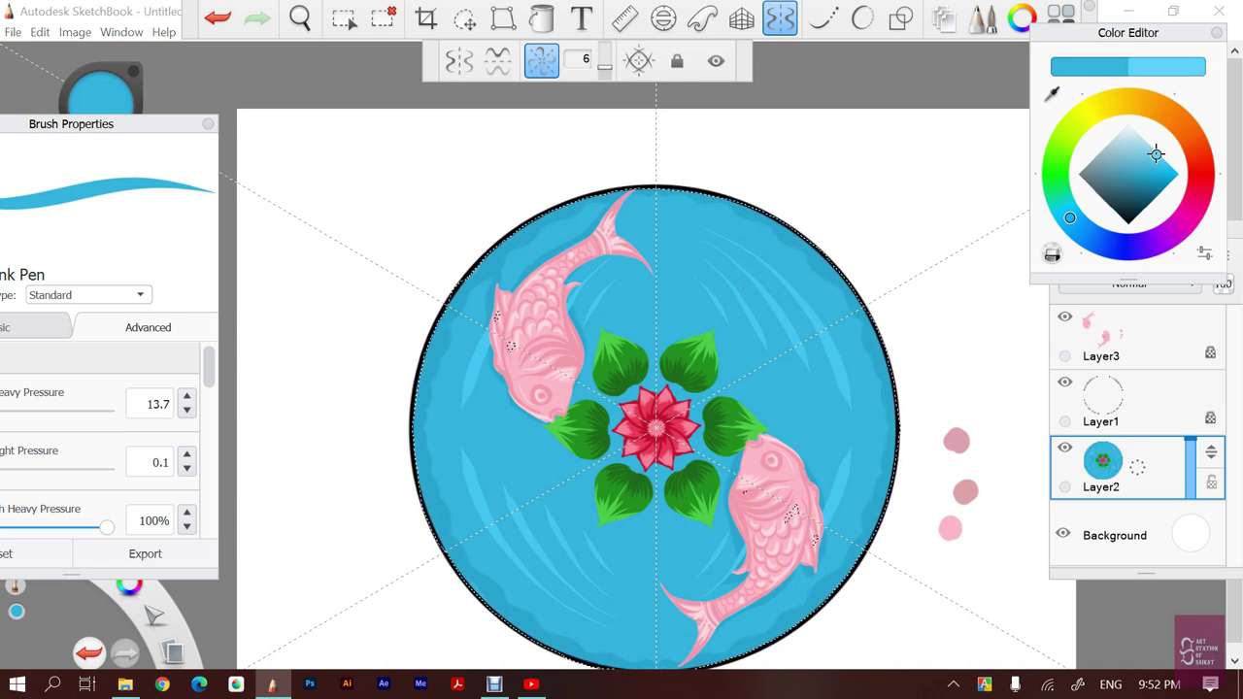
# Paint mirrored light-cyan ripple strokes along the rim, undoing the last two
pyautogui.moveTo(860, 354); pyautogui.dragTo(869, 385)
pyautogui.moveTo(774, 230); pyautogui.dragTo(744, 253)
pyautogui.moveTo(854, 503); pyautogui.dragTo(841, 528)
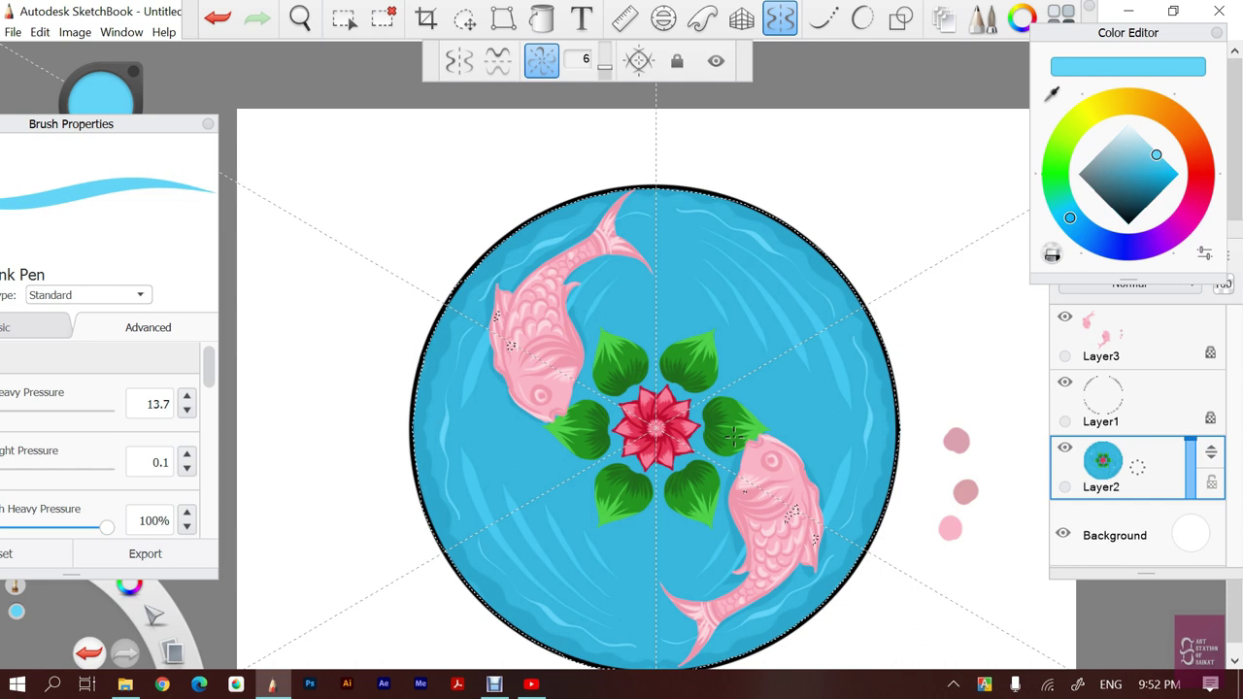
pyautogui.hotkey('ctrl', 'z')
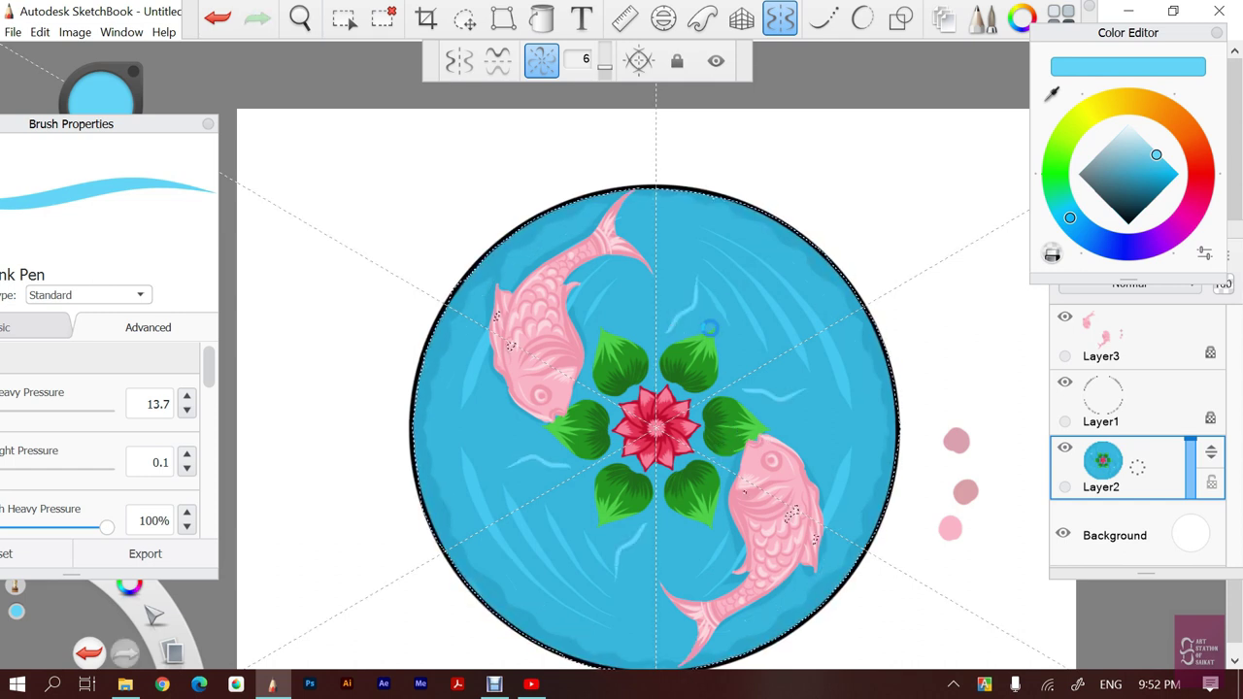
pyautogui.hotkey('ctrl', 'z')
# Try symmetric light-blue dots and curved flicks beside the leaves, undoing the unwanted ones
pyautogui.click(645, 332)
pyautogui.click(666, 281)
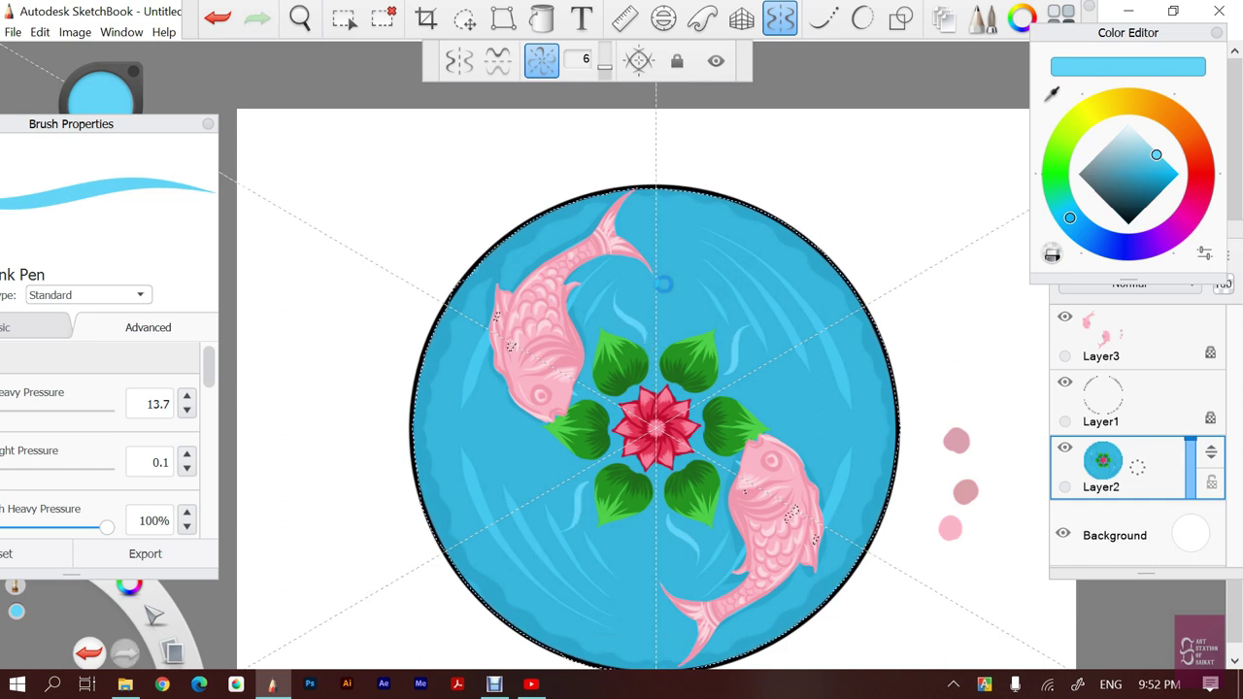
pyautogui.hotkey('ctrl', 'z')
pyautogui.click(663, 534)
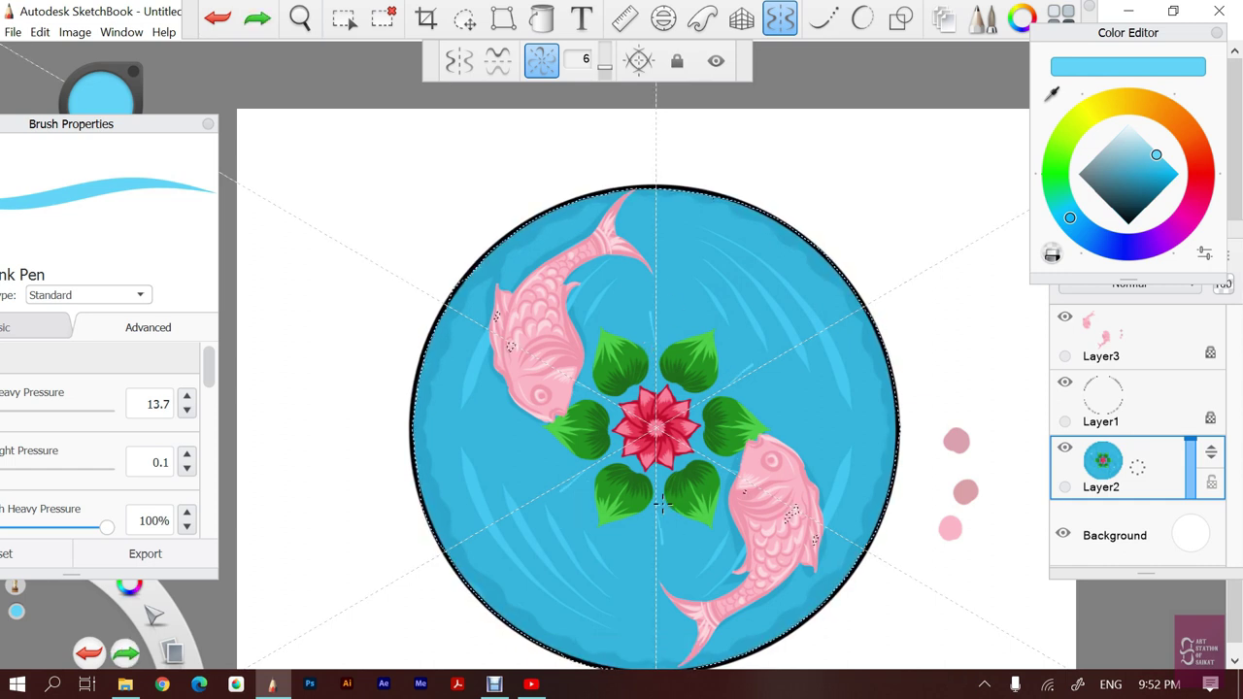
pyautogui.hotkey('ctrl', 'z')
pyautogui.hotkey('ctrl', 'z')
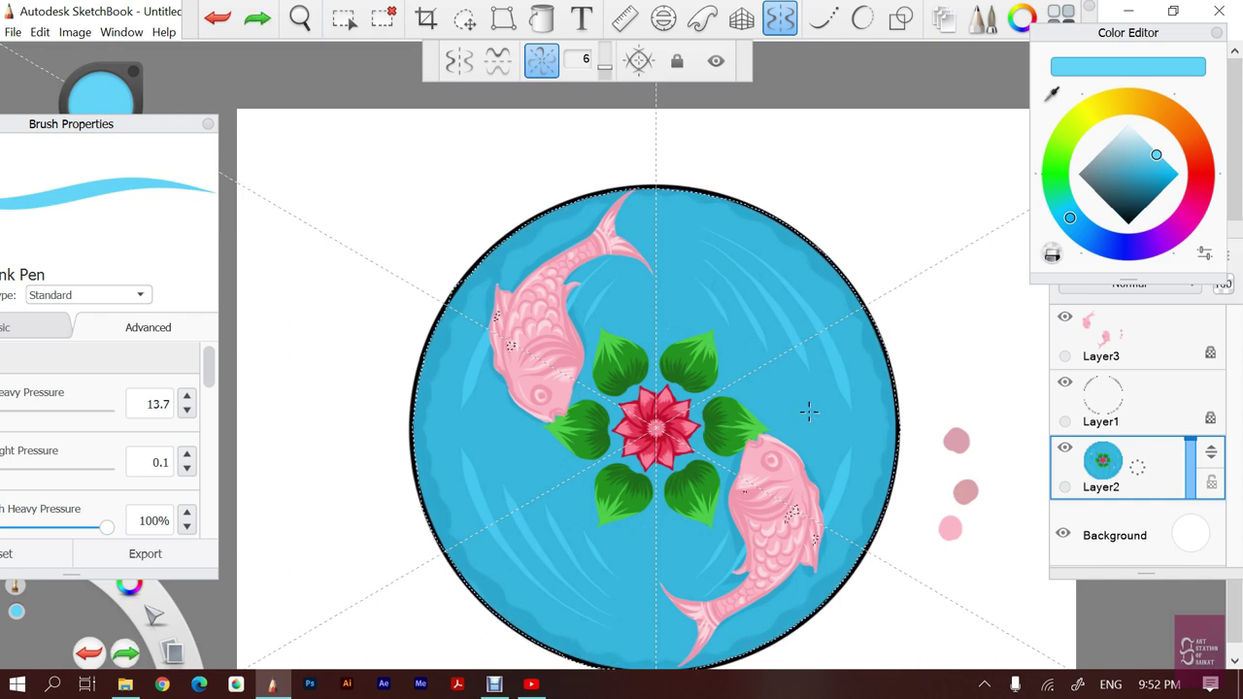
pyautogui.click(820, 428)
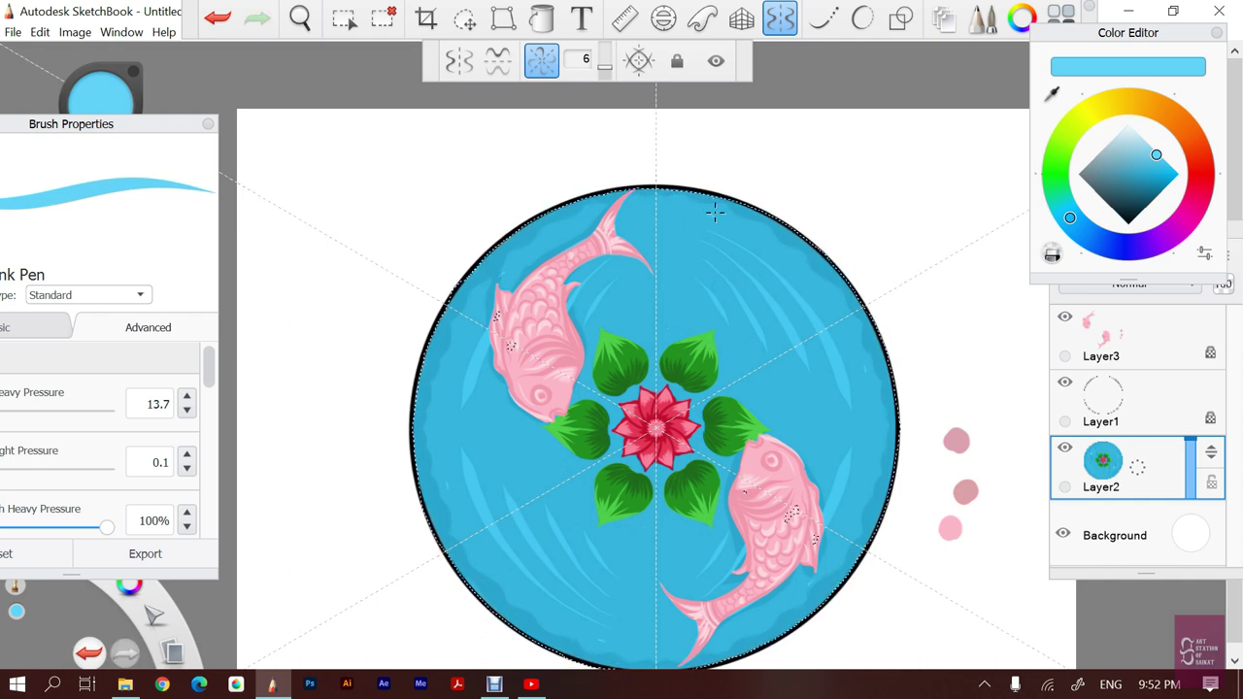
pyautogui.hotkey('ctrl', 'z')
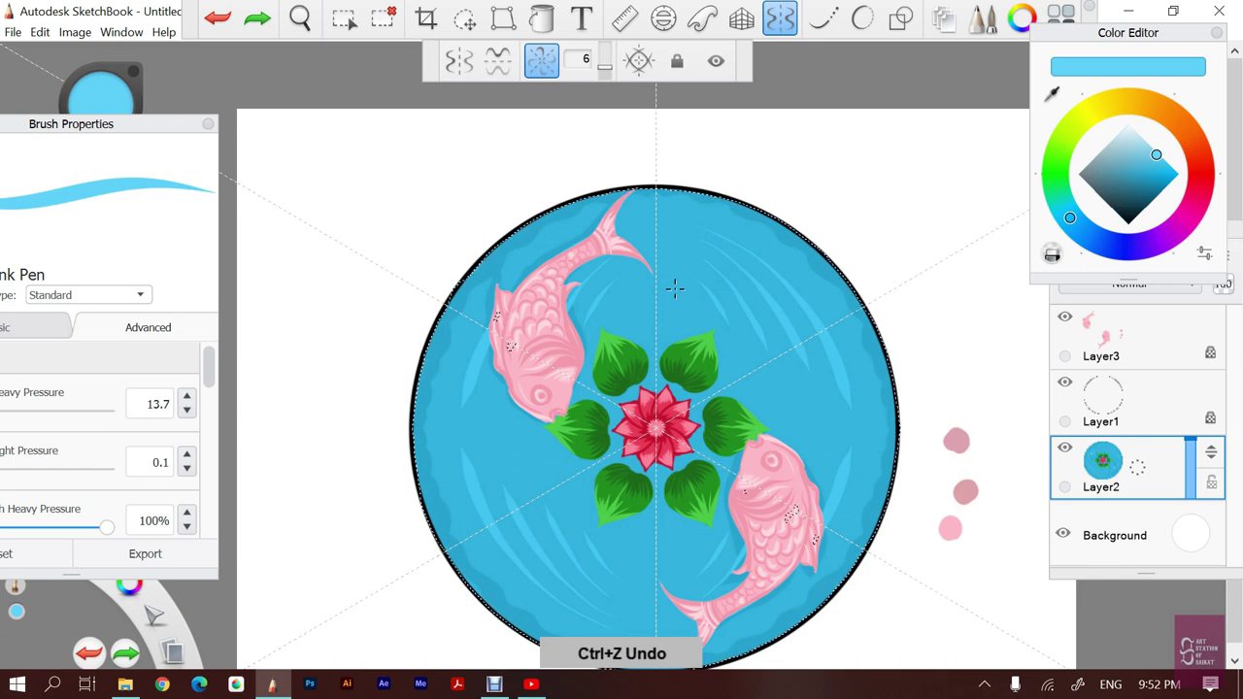
pyautogui.moveTo(782, 387); pyautogui.dragTo(741, 360)
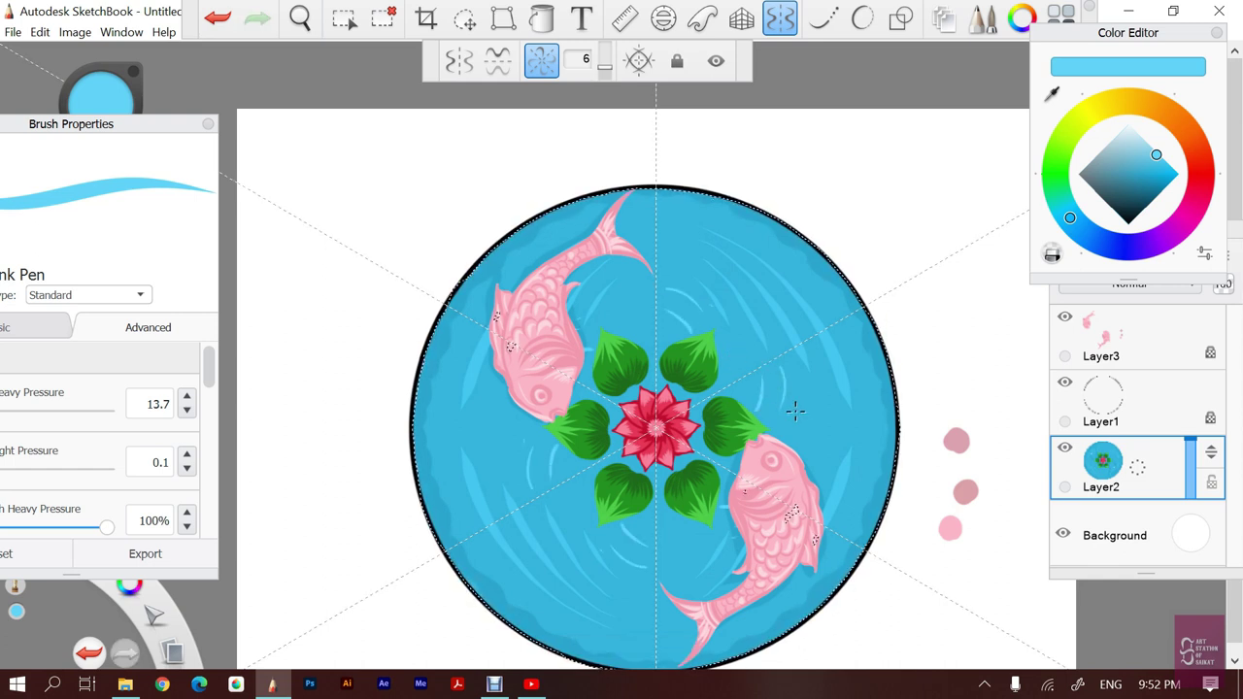
pyautogui.hotkey('ctrl', 'z')
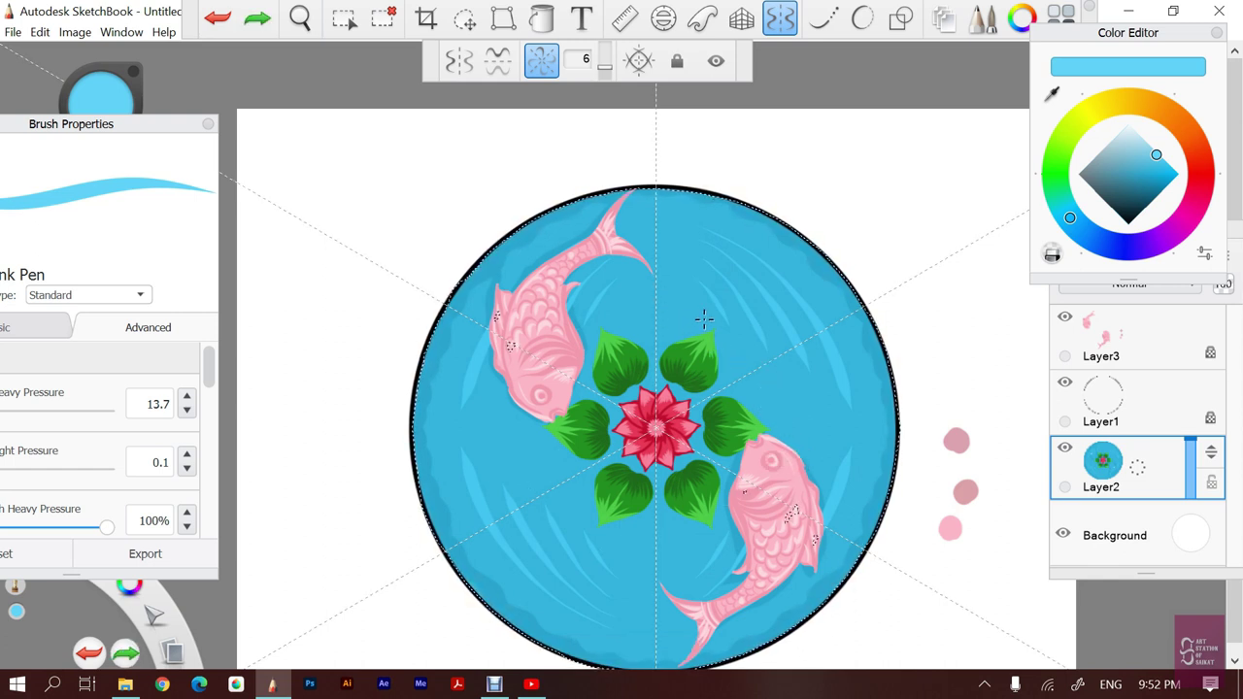
pyautogui.moveTo(703, 318)
pyautogui.mouseDown()
pyautogui.moveTo(680, 335)
pyautogui.moveTo(699, 318)
pyautogui.mouseUp()
pyautogui.hotkey('ctrl', 'z')
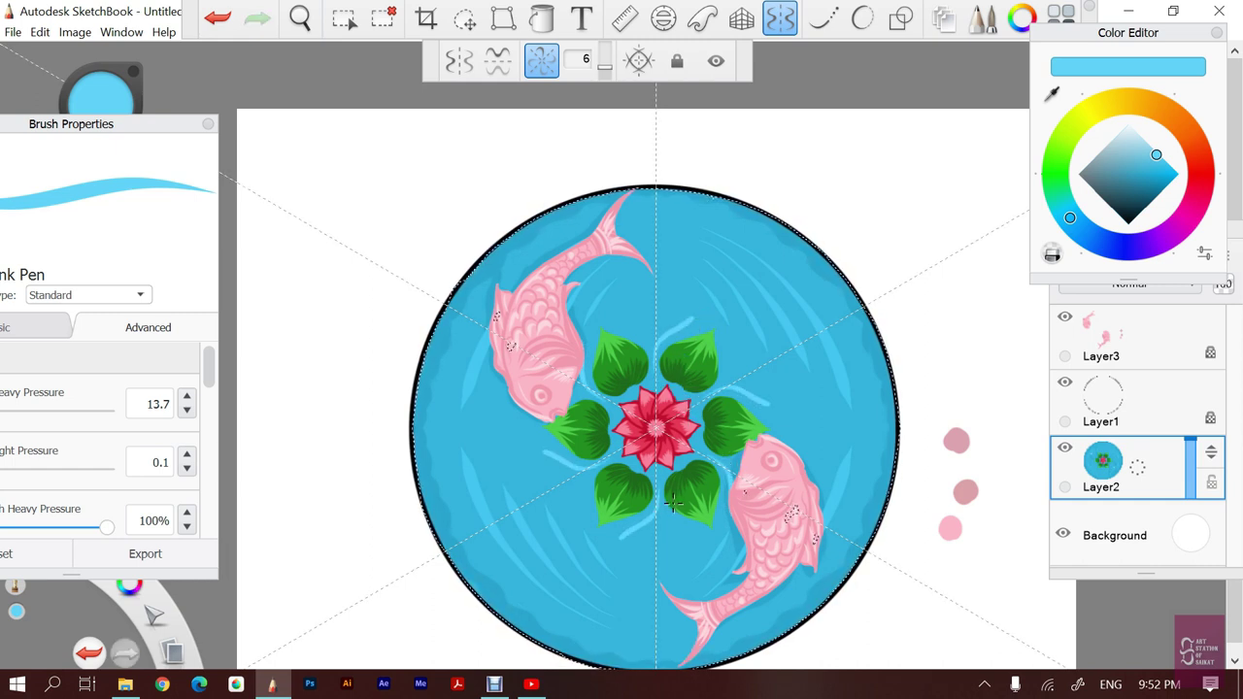
# Add light-blue curves and six rim dots, then switch to vertical-plus-horizontal mirror symmetry
pyautogui.moveTo(673, 499); pyautogui.dragTo(659, 661)
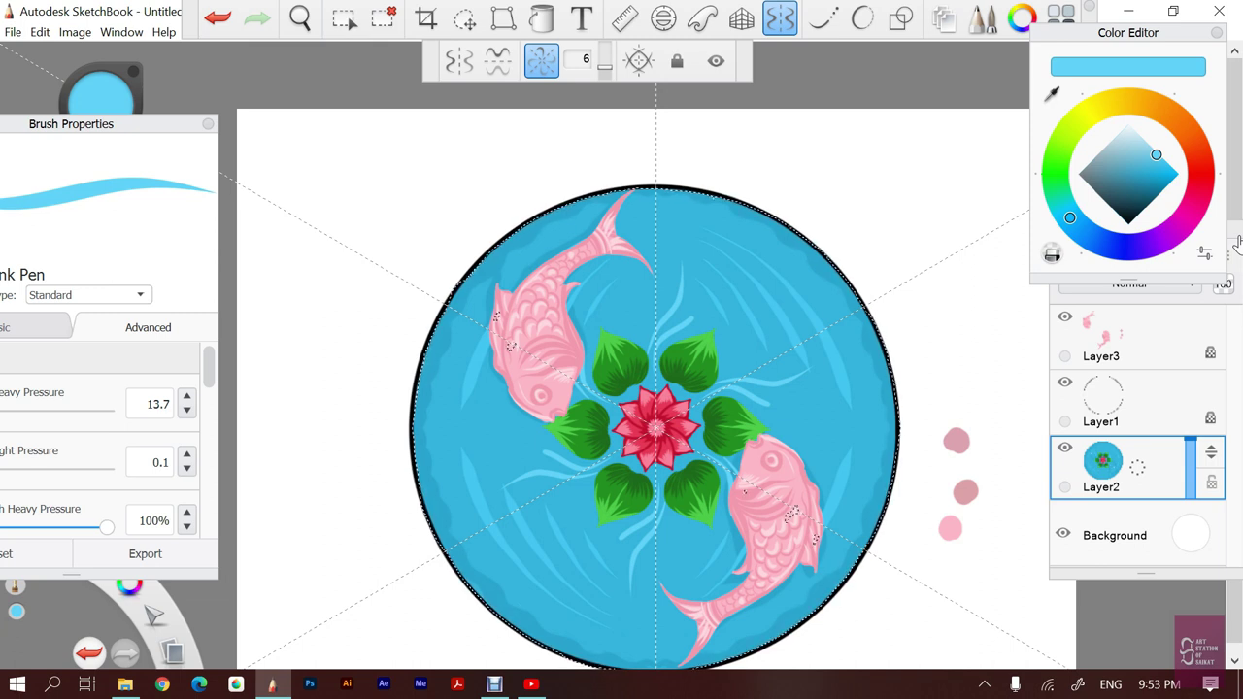
pyautogui.click(674, 228)
pyautogui.hotkey('ctrl', 'z')
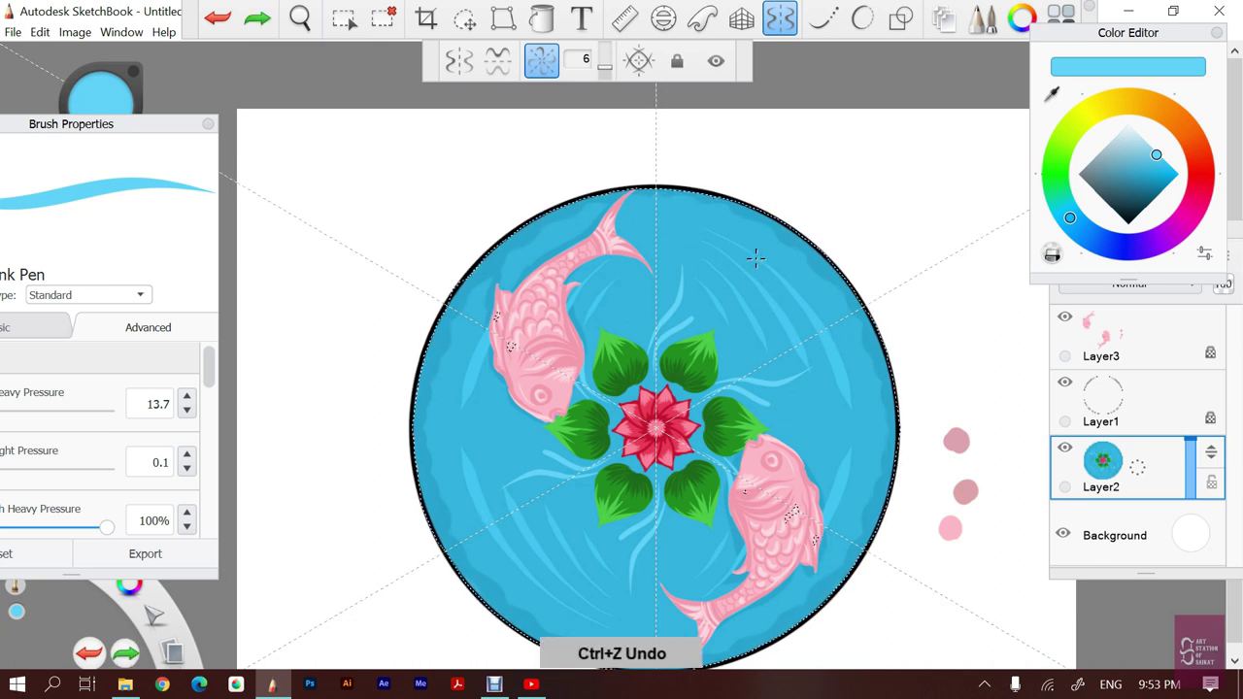
pyautogui.click(673, 225)
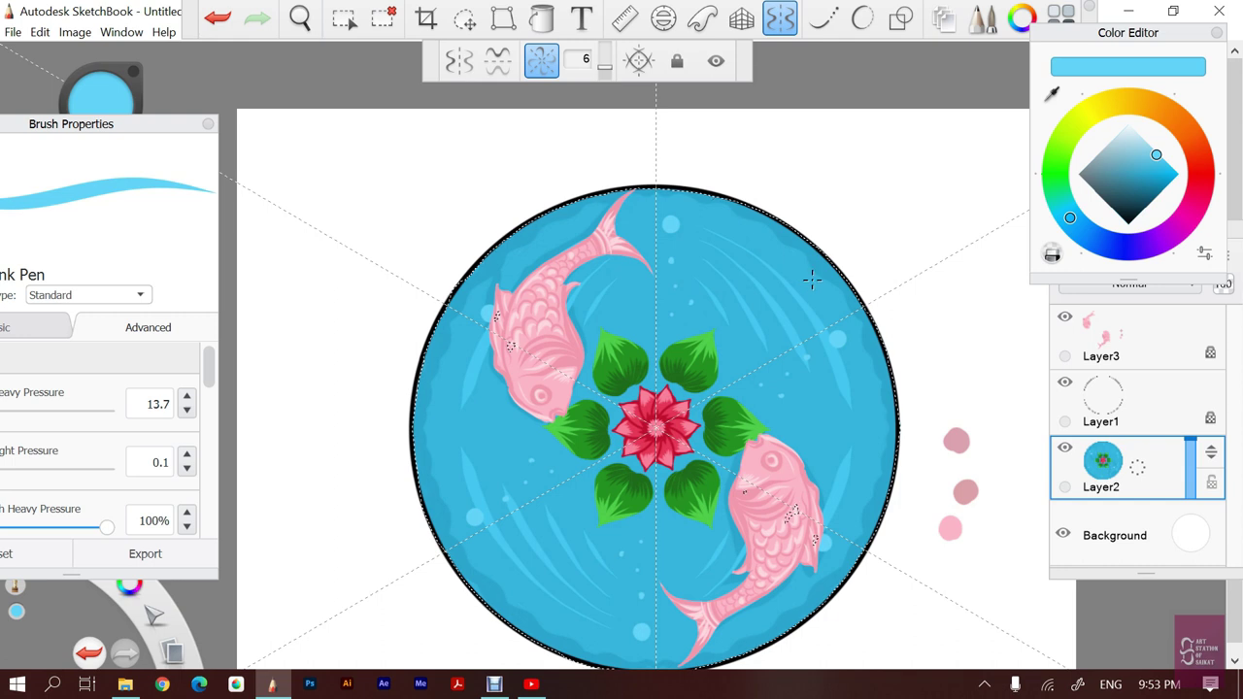
pyautogui.hotkey('ctrl', 'z')
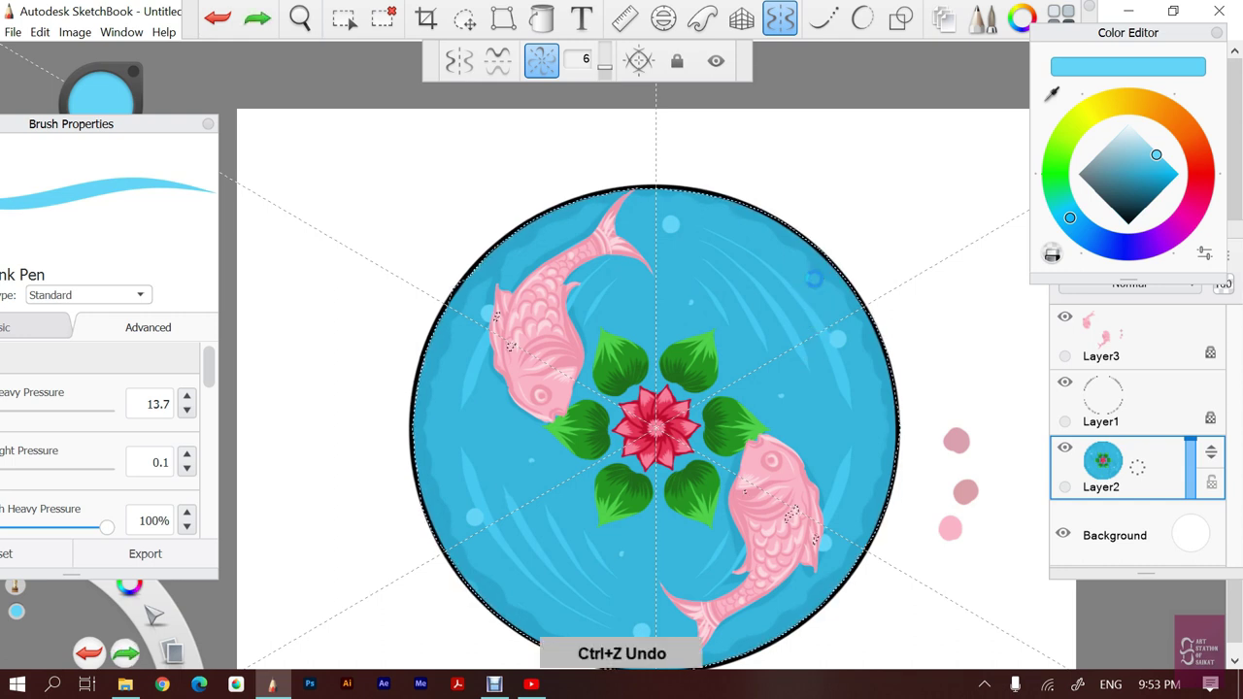
pyautogui.click(804, 267)
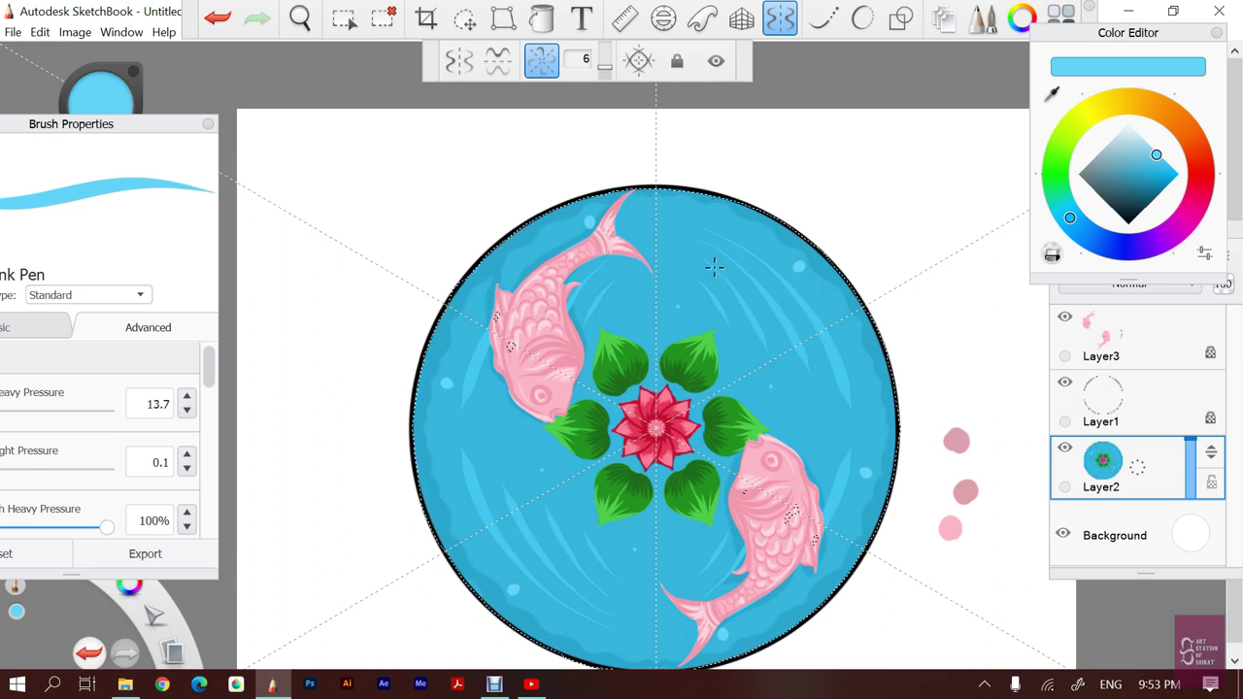
pyautogui.click(459, 60)
pyautogui.click(497, 60)
# Try four-way mirrored light-blue dots near the leaves, then undo them
pyautogui.click(671, 248)
pyautogui.hotkey('ctrl', 'z')
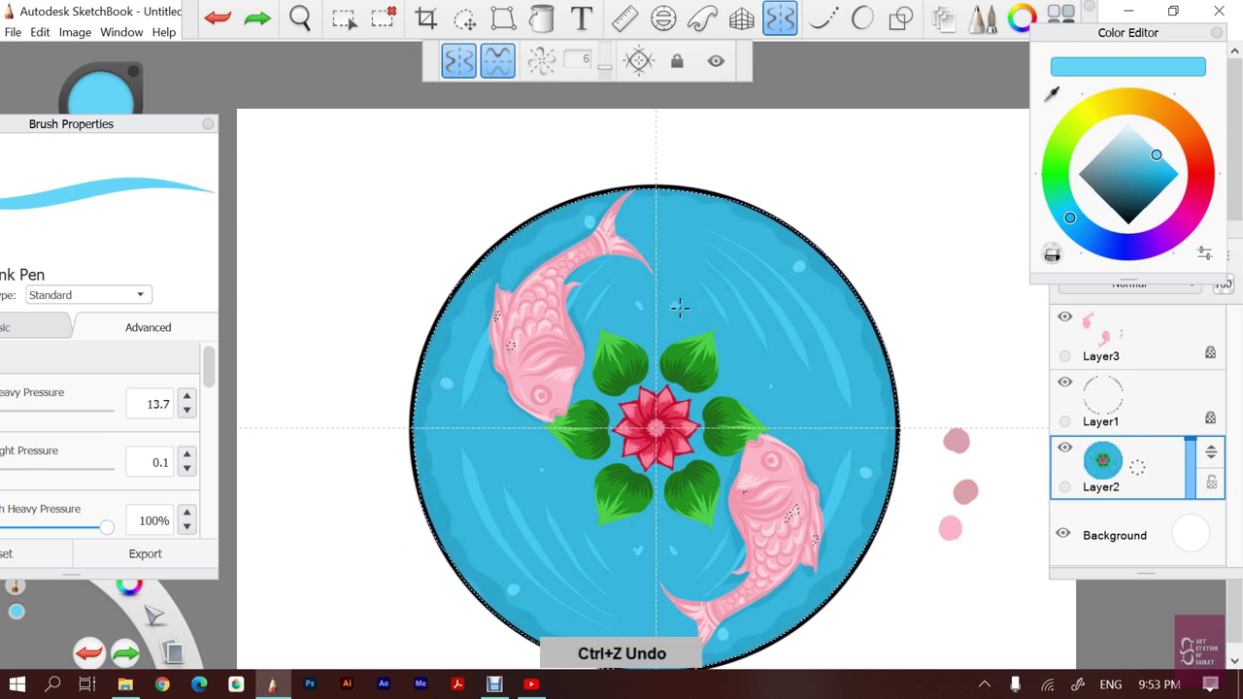
pyautogui.click(677, 307)
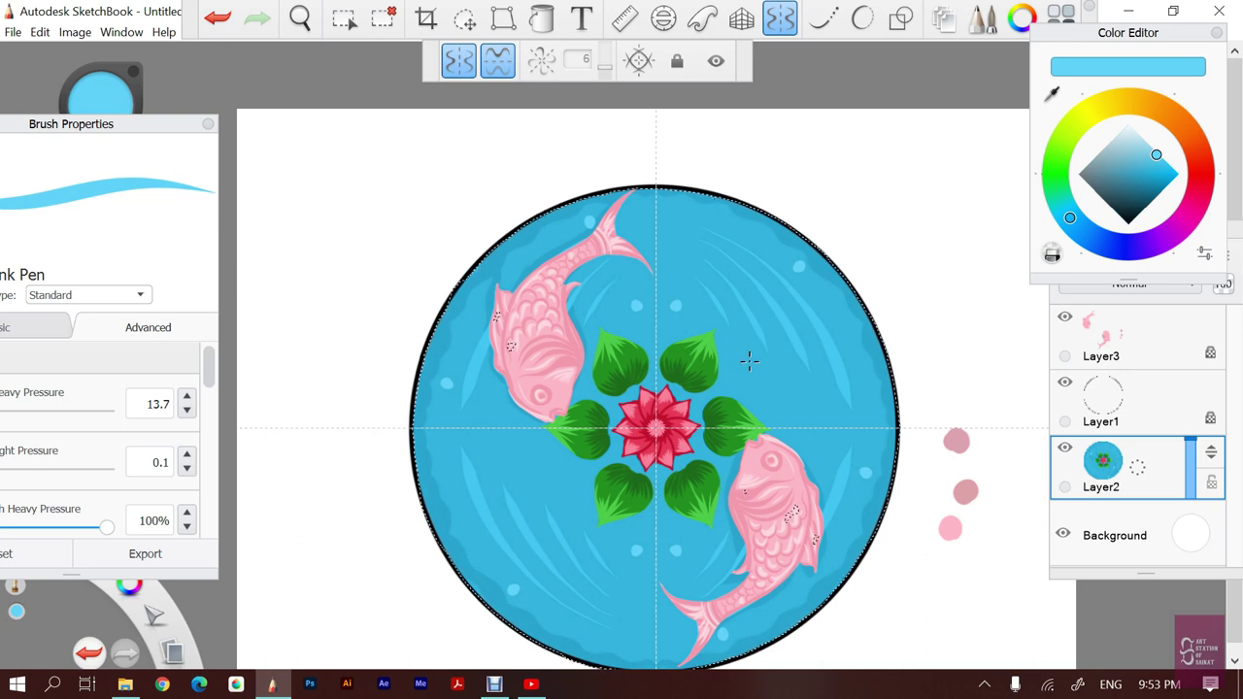
pyautogui.click(695, 225)
pyautogui.hotkey('ctrl', 'z')
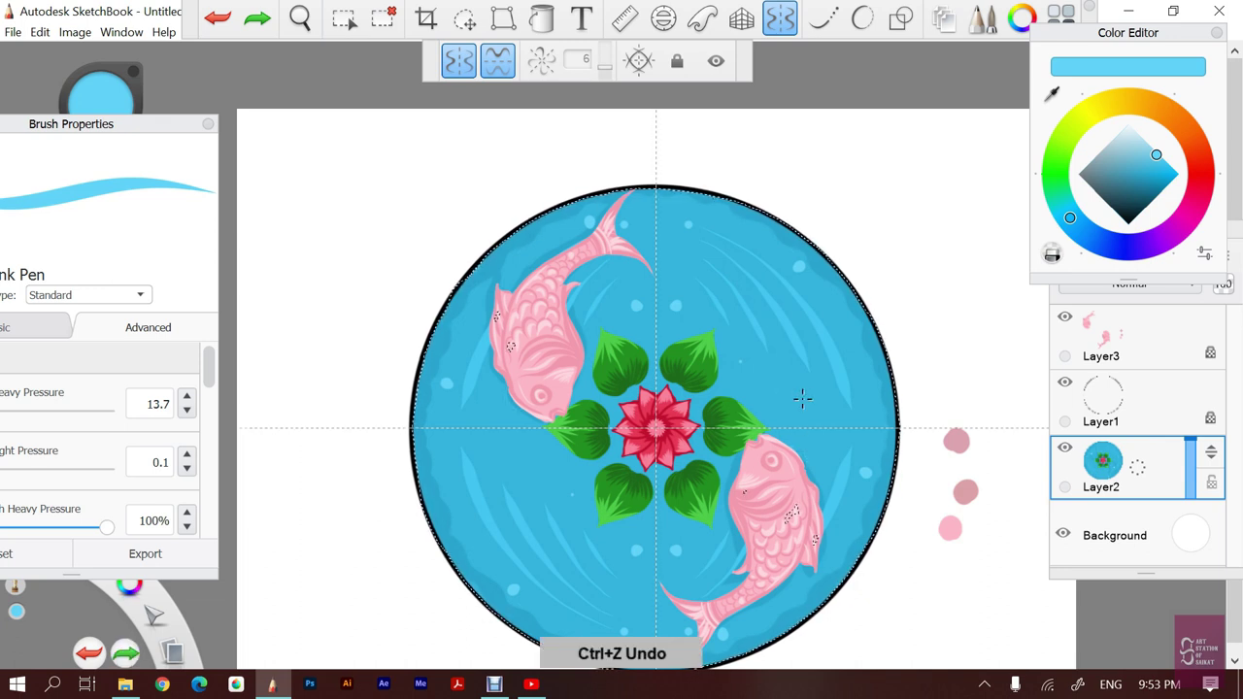
# Draw mirrored light-blue water swirls right of the lotus leaves, retrying failed attempts
pyautogui.moveTo(794, 408); pyautogui.dragTo(795, 408)
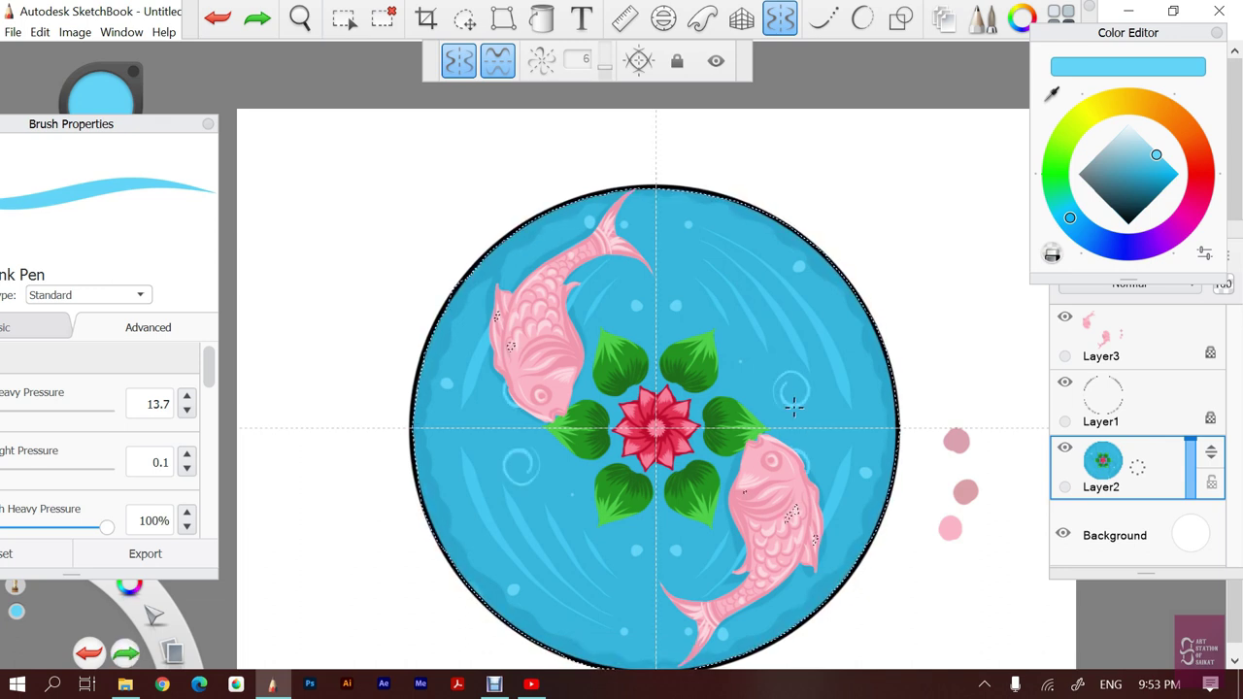
pyautogui.hotkey('ctrl', 'z')
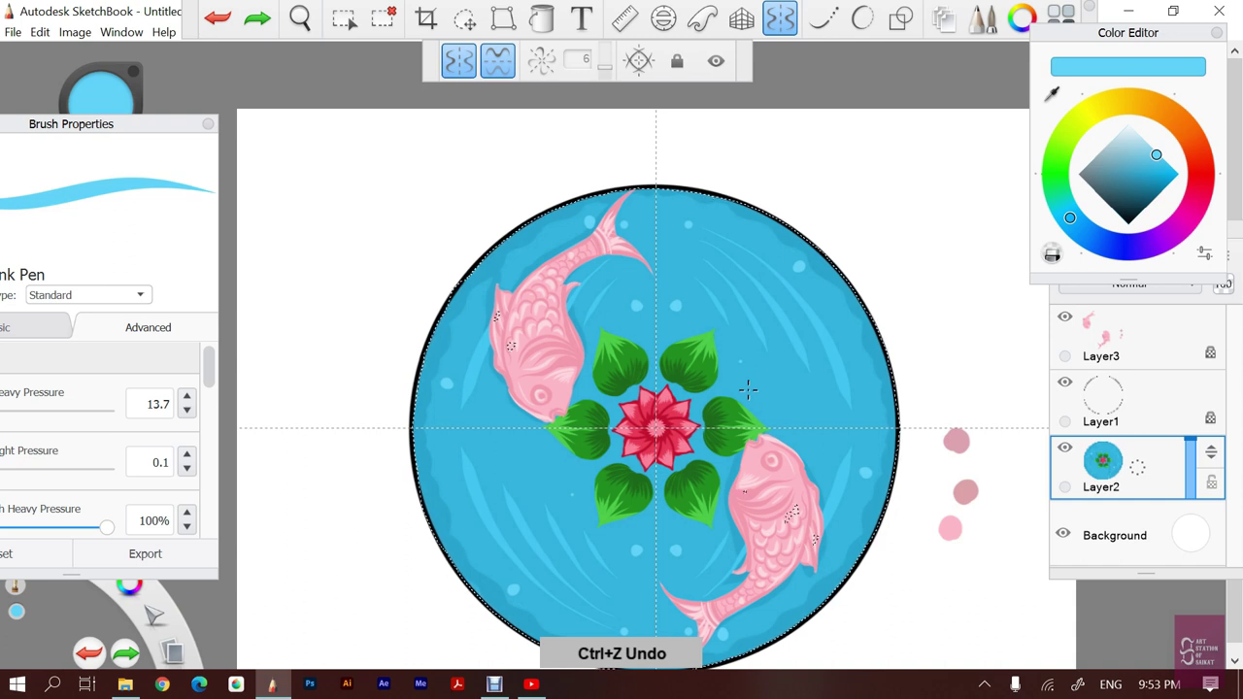
pyautogui.moveTo(788, 398); pyautogui.dragTo(767, 382)
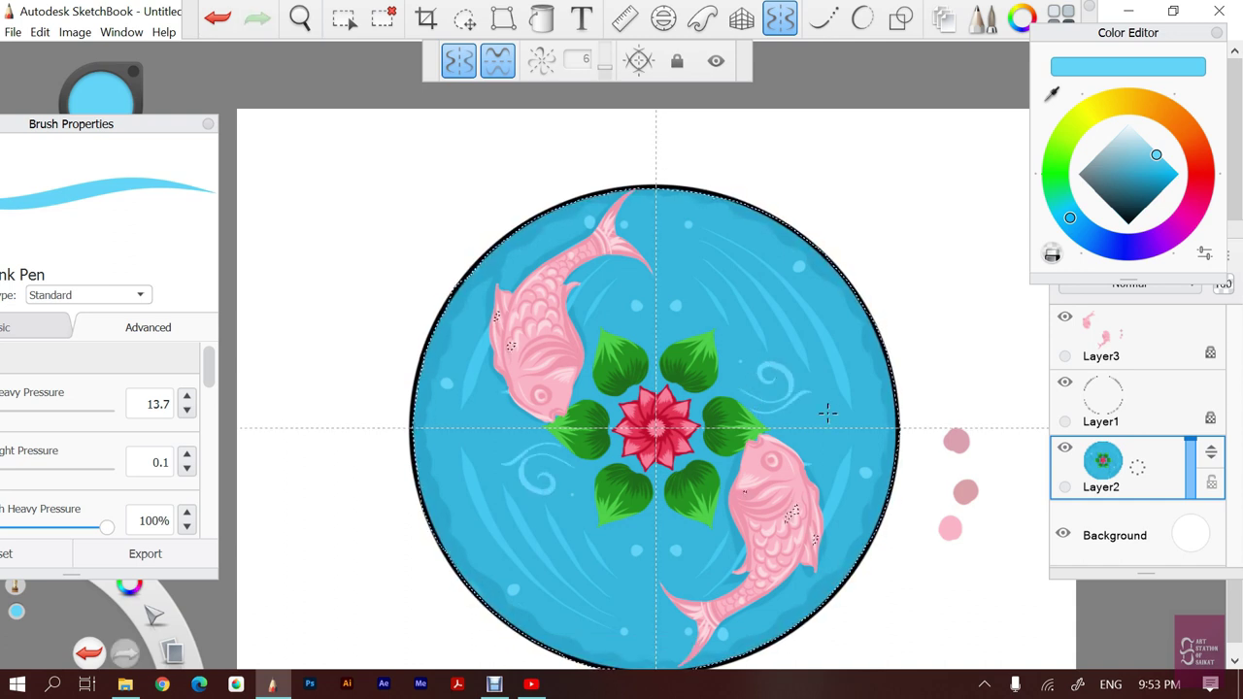
pyautogui.hotkey('ctrl', 'z')
pyautogui.hotkey('ctrl', 'z')
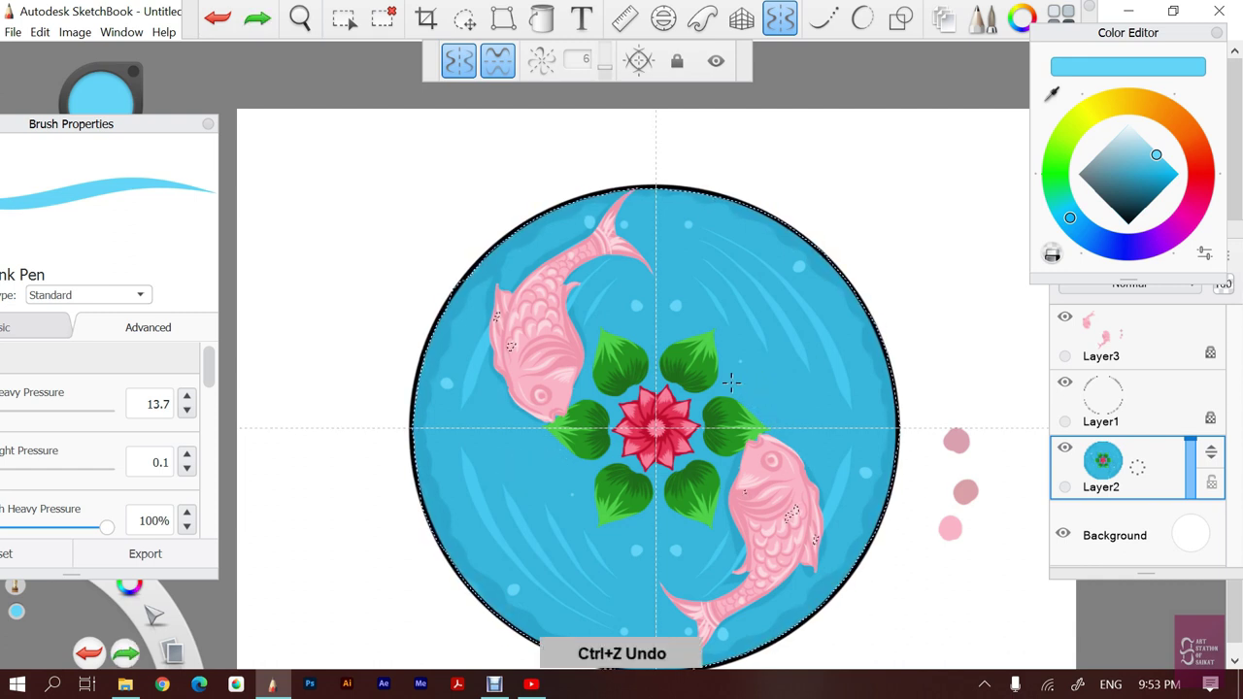
pyautogui.moveTo(740, 383)
pyautogui.mouseDown()
pyautogui.moveTo(776, 394)
pyautogui.moveTo(789, 369)
pyautogui.mouseUp()
pyautogui.hotkey('ctrl', 'z')
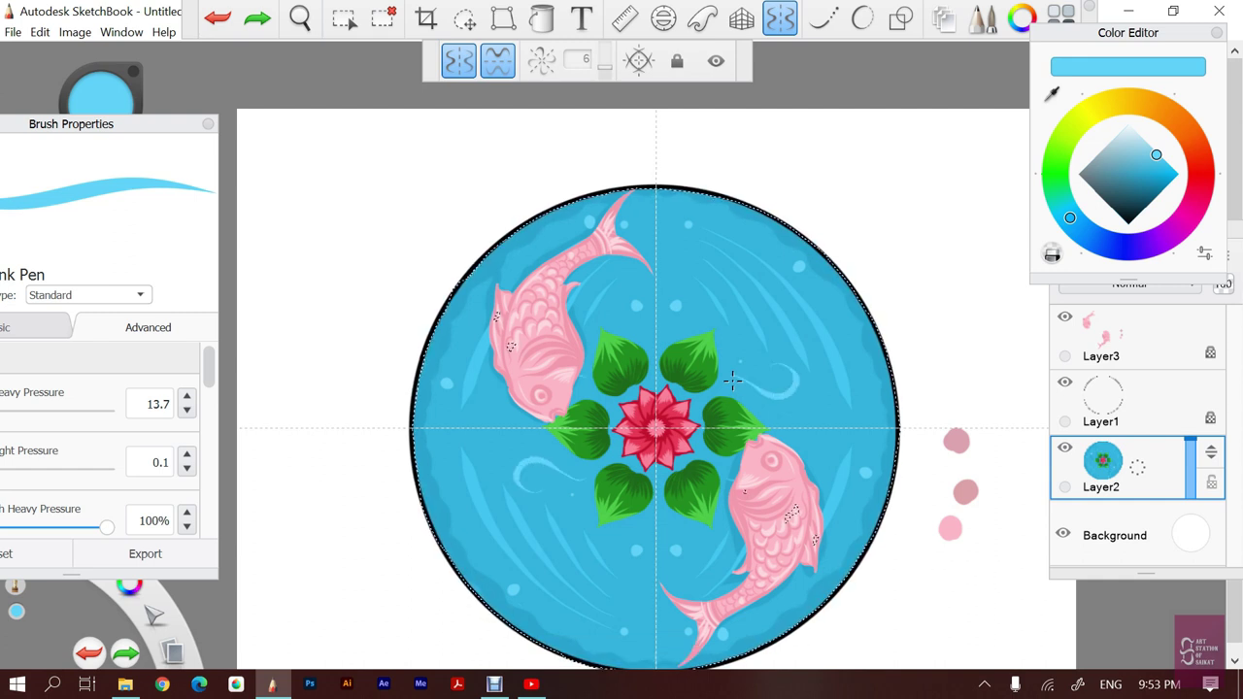
pyautogui.moveTo(760, 402); pyautogui.dragTo(806, 387)
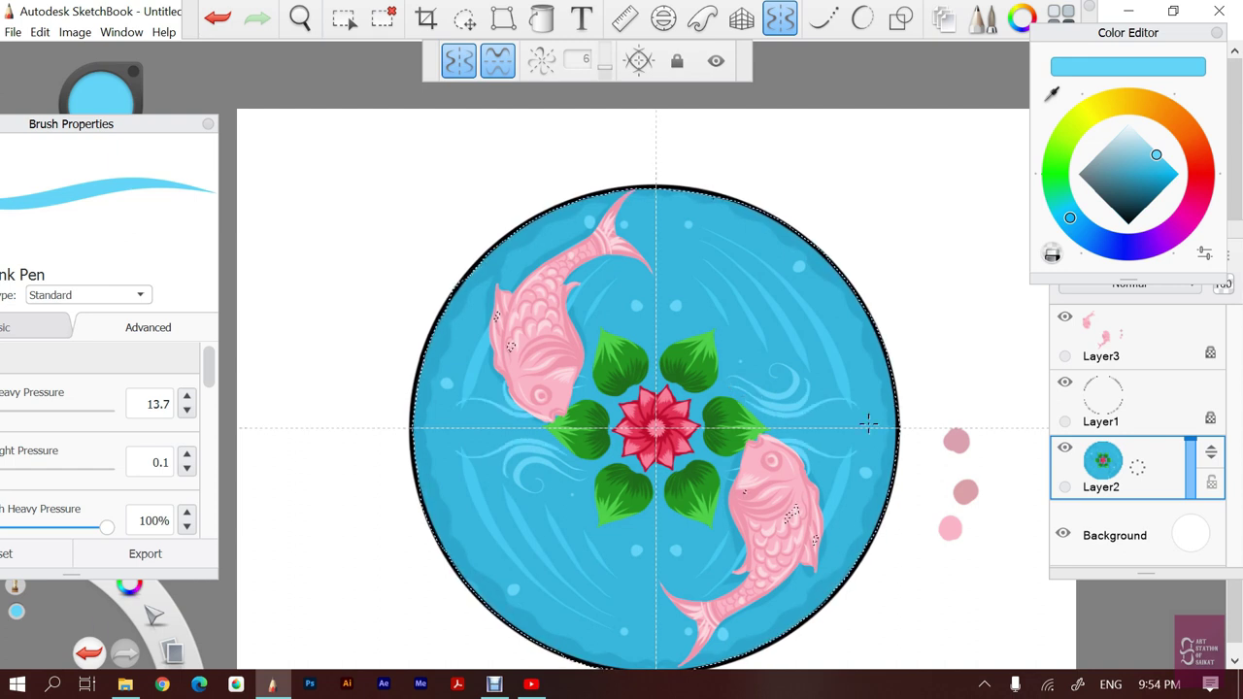
# Draw mirrored light-blue swirls beside the lower leaves, removing the extra small swirl
pyautogui.hotkey('ctrl', 'z')
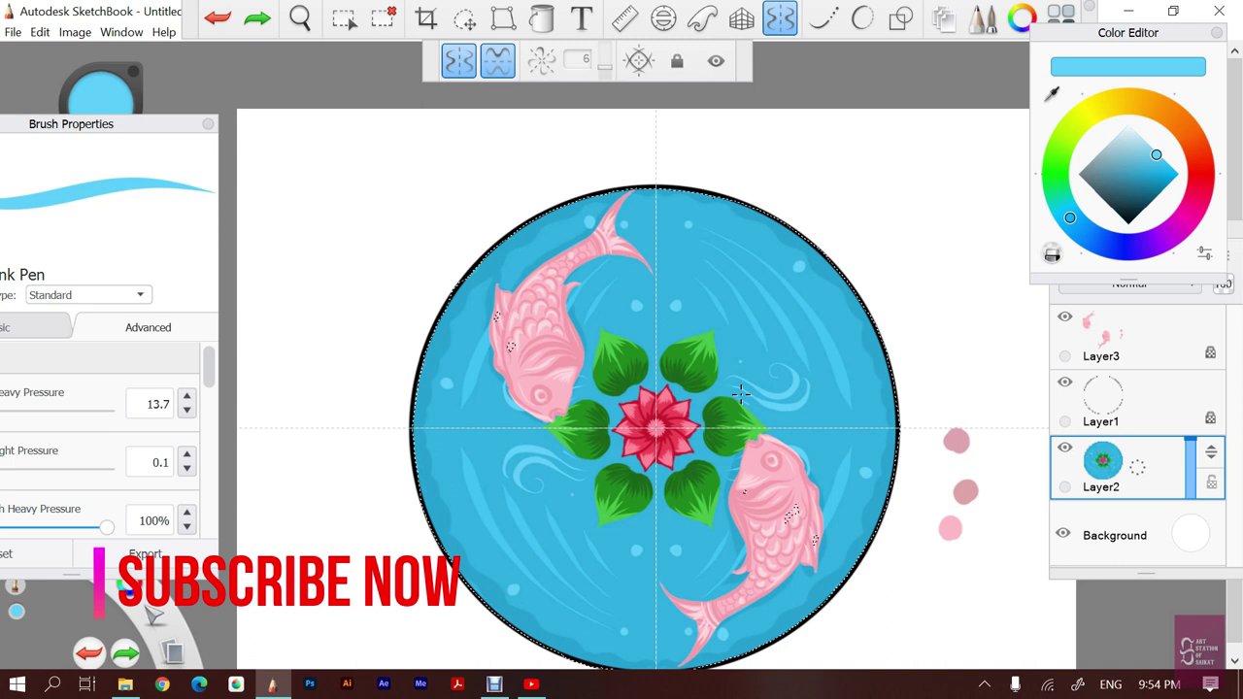
pyautogui.moveTo(769, 410); pyautogui.dragTo(791, 417)
pyautogui.hotkey('ctrl', 'z')
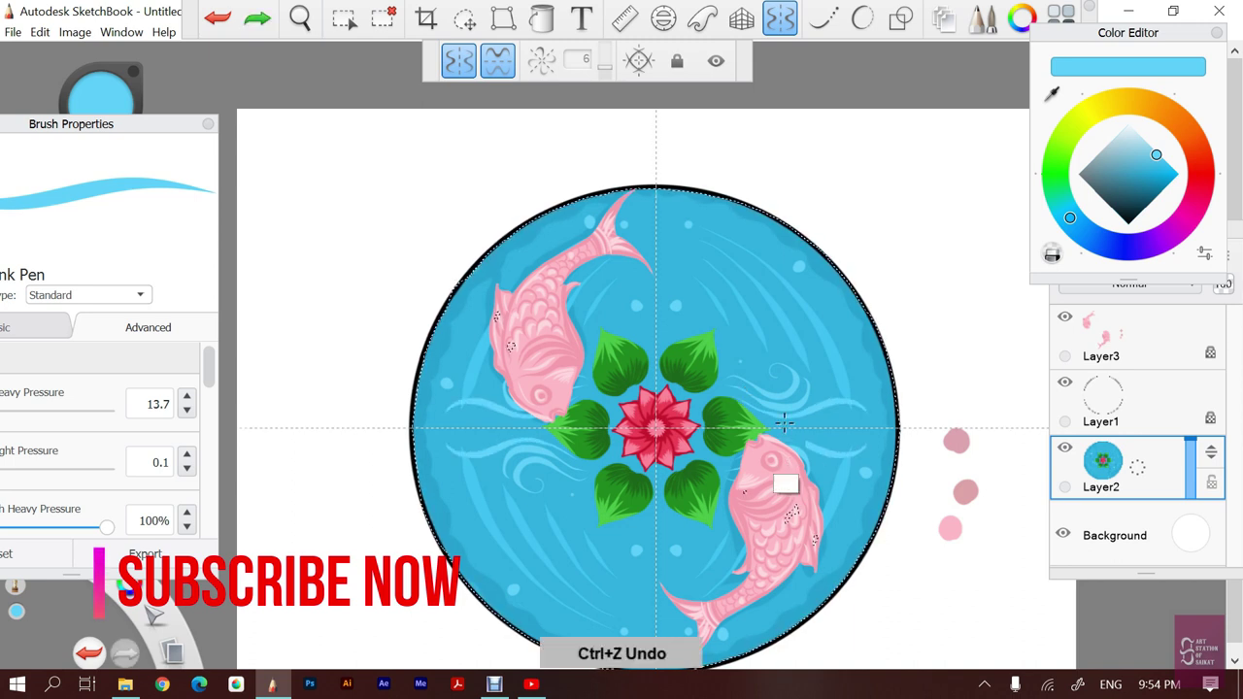
pyautogui.moveTo(765, 418); pyautogui.dragTo(816, 412)
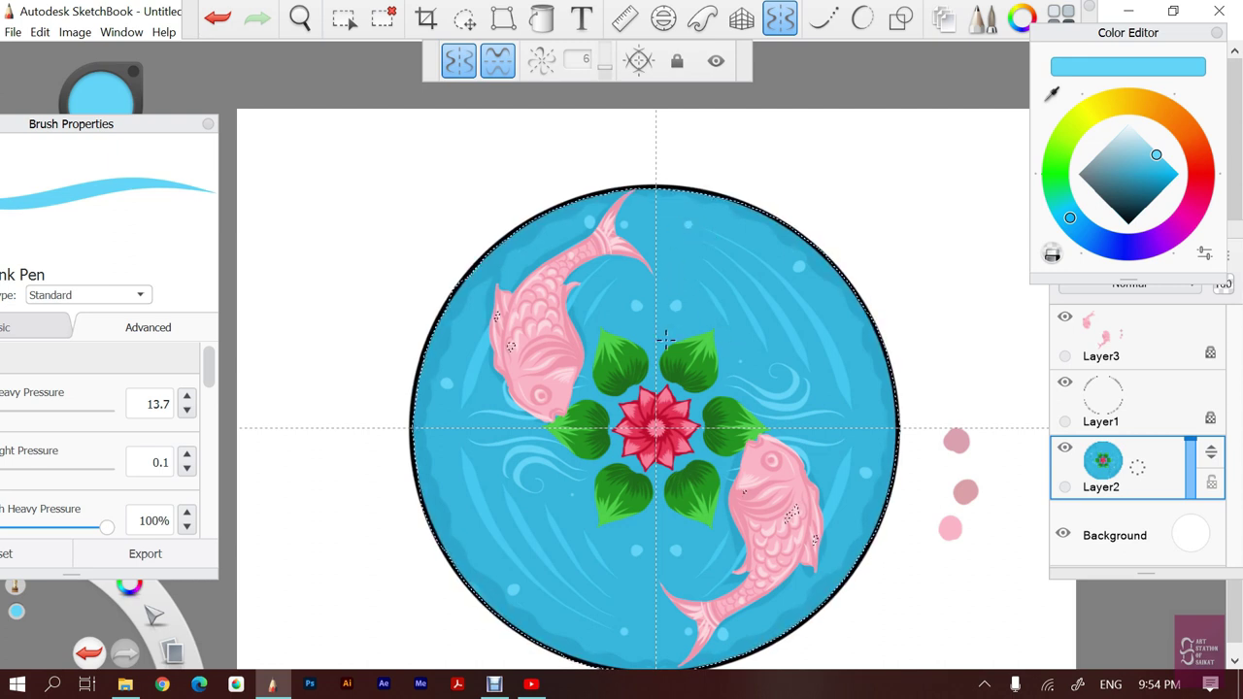
# Attempt light-blue curls above the top leaves, undoing each retry
pyautogui.moveTo(668, 289)
pyautogui.mouseDown()
pyautogui.moveTo(703, 314)
pyautogui.moveTo(668, 336)
pyautogui.mouseUp()
pyautogui.hotkey('ctrl', 'z')
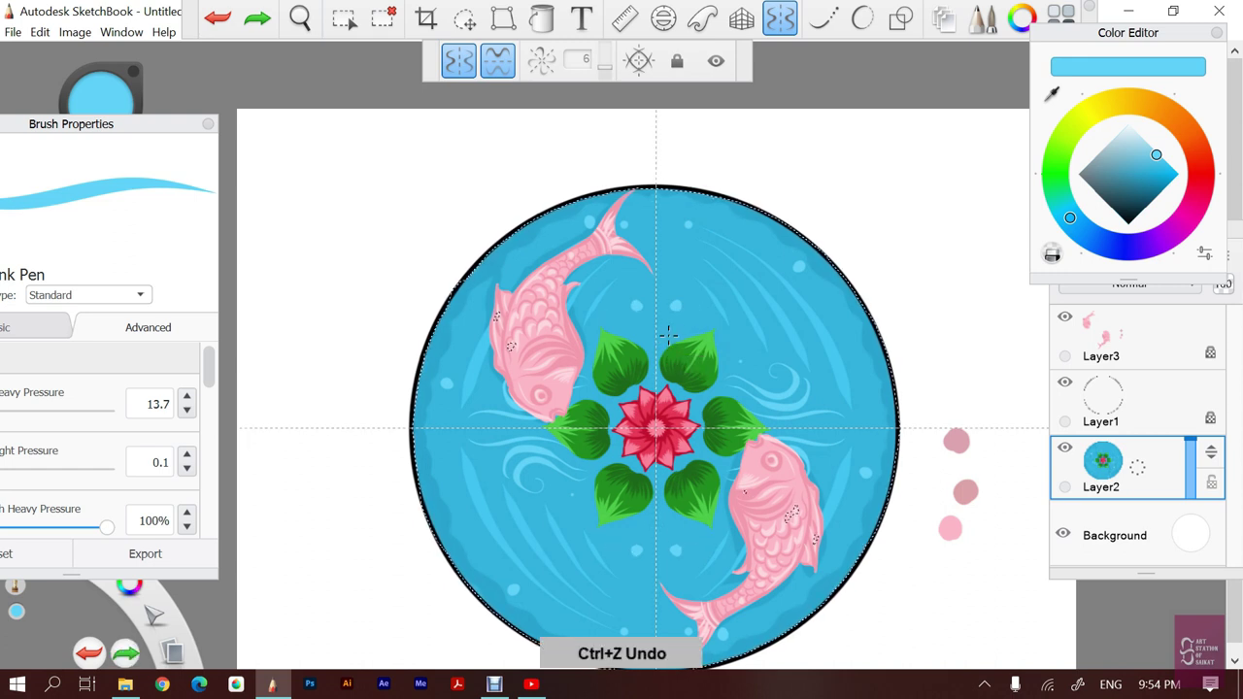
pyautogui.hotkey('ctrl', 'z')
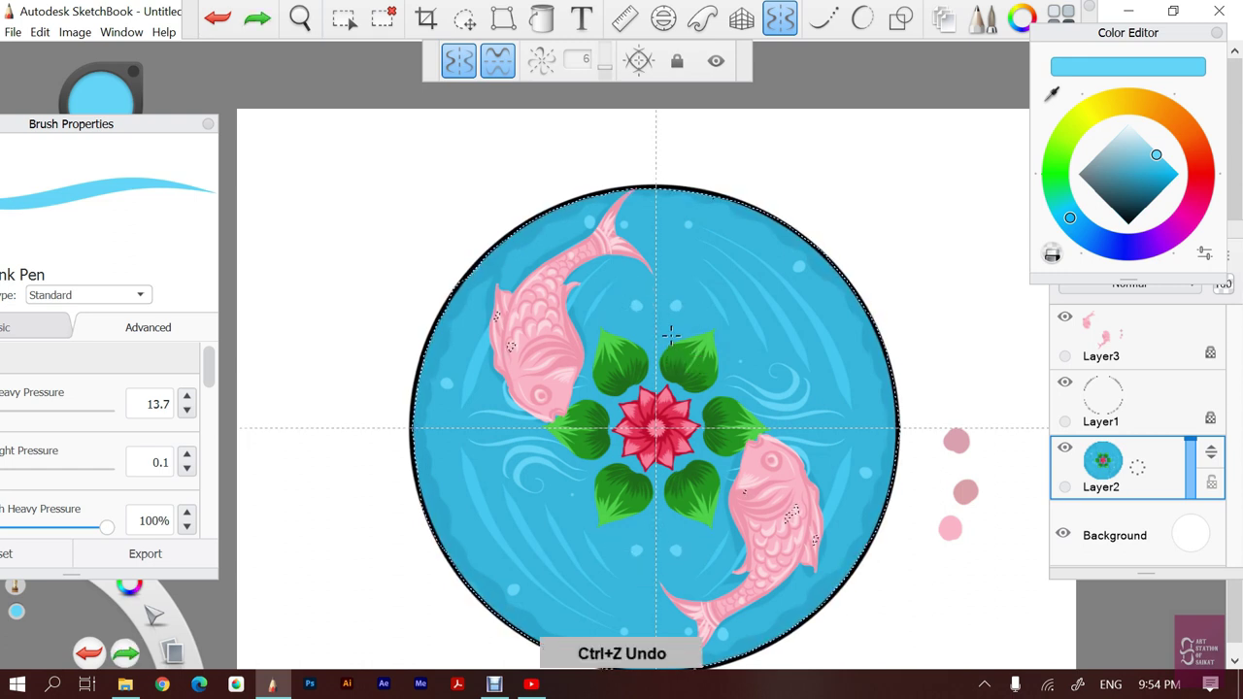
pyautogui.moveTo(680, 288); pyautogui.dragTo(692, 313)
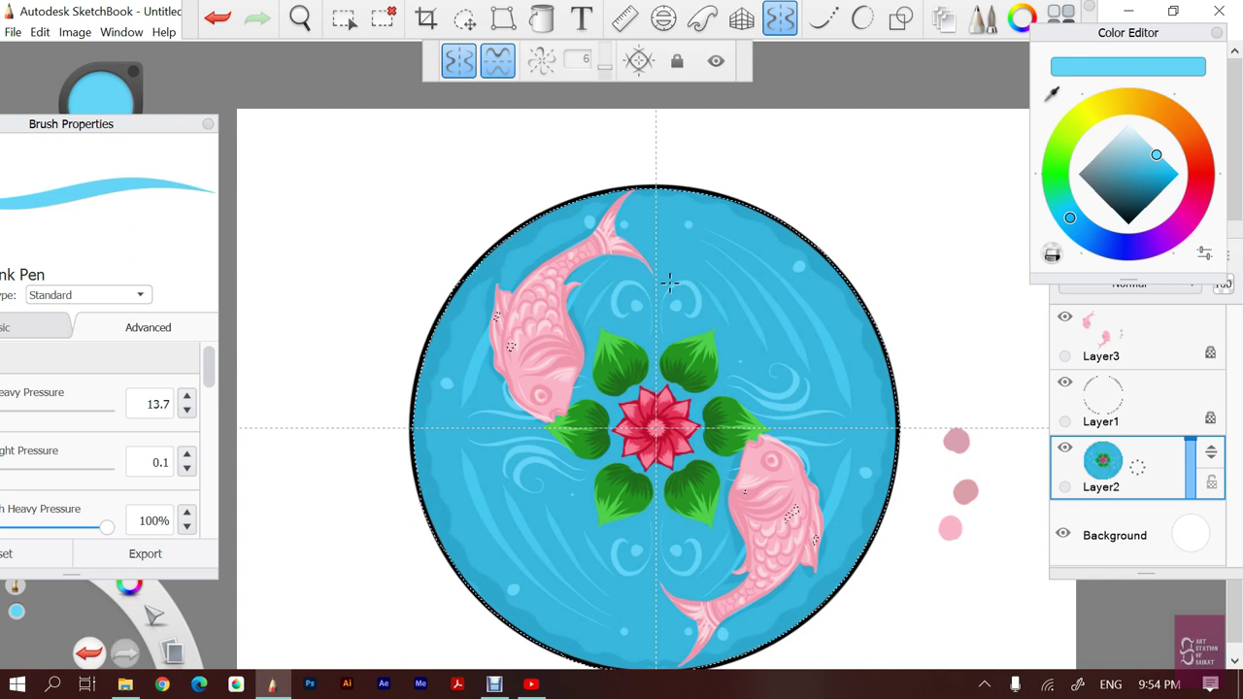
pyautogui.hotkey('ctrl', 'z')
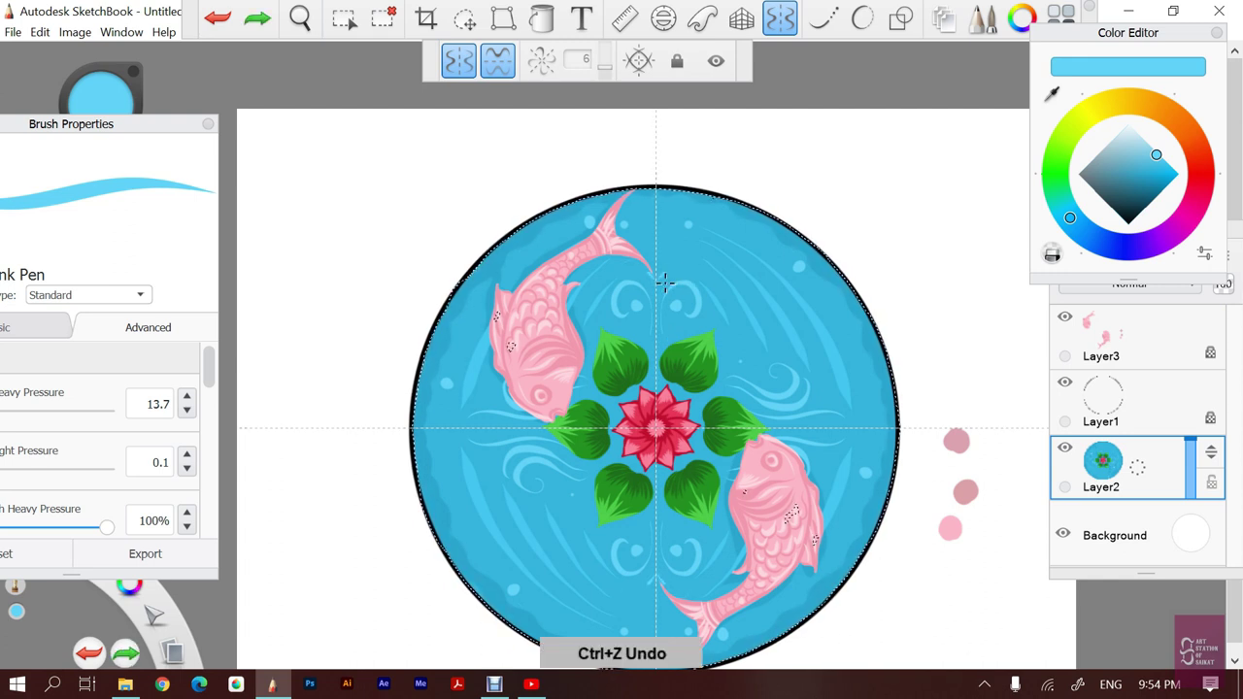
pyautogui.hotkey('ctrl', 'z')
pyautogui.moveTo(668, 287); pyautogui.dragTo(682, 229)
pyautogui.hotkey('ctrl', 'z')
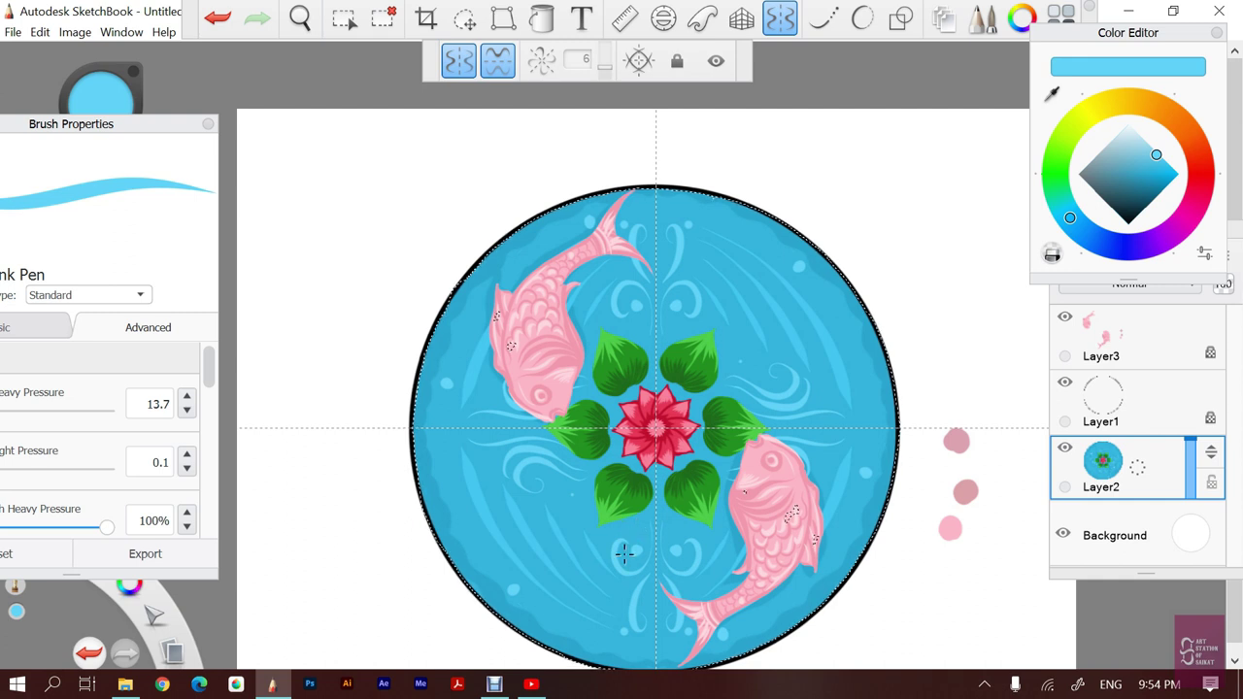
pyautogui.hotkey('ctrl', 'z')
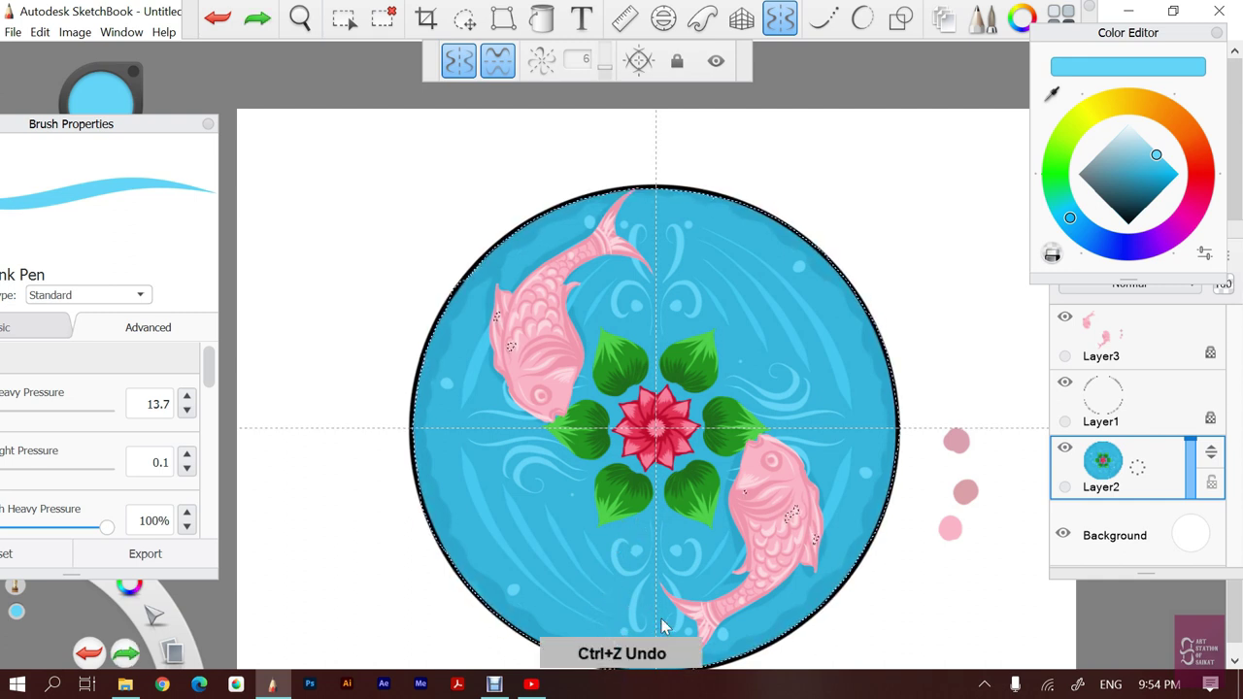
# Pan the view up, add a small pond stroke, deselect the circle, and restore radial symmetry
pyautogui.press('space')
pyautogui.moveTo(659, 613)
pyautogui.mouseDown()
pyautogui.moveTo(588, 547)
pyautogui.moveTo(595, 555)
pyautogui.mouseUp()
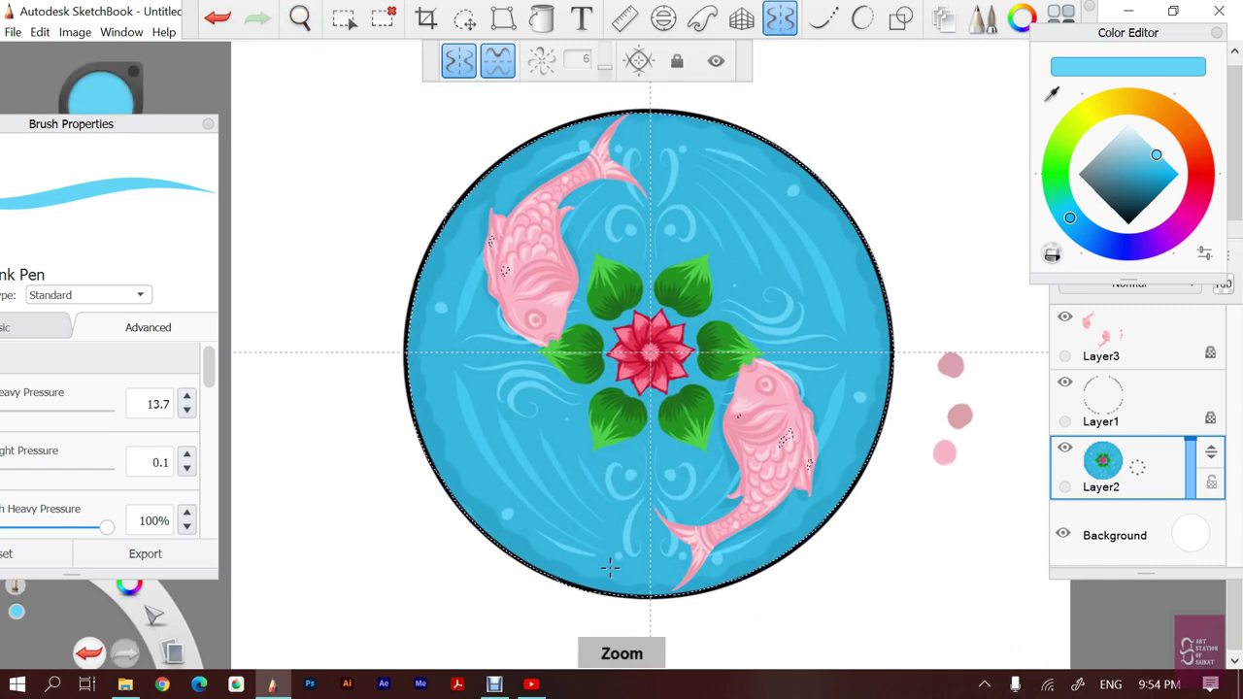
pyautogui.hotkey('ctrl', 'z')
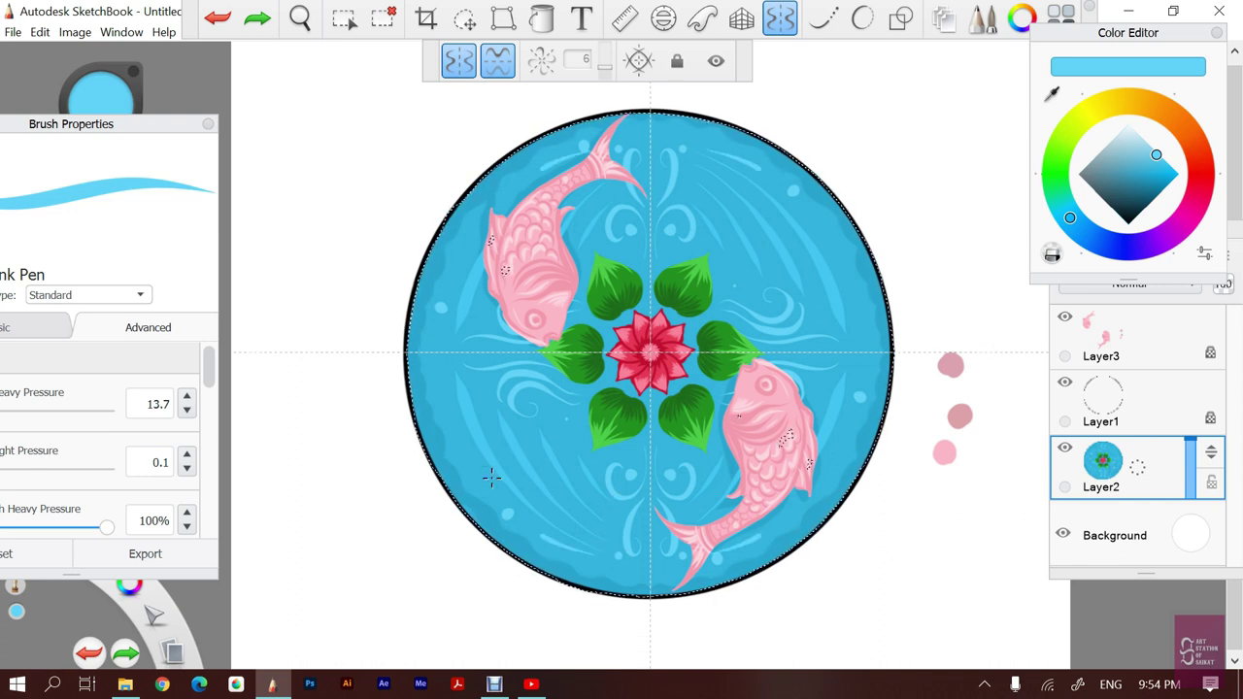
pyautogui.moveTo(489, 475); pyautogui.dragTo(493, 372)
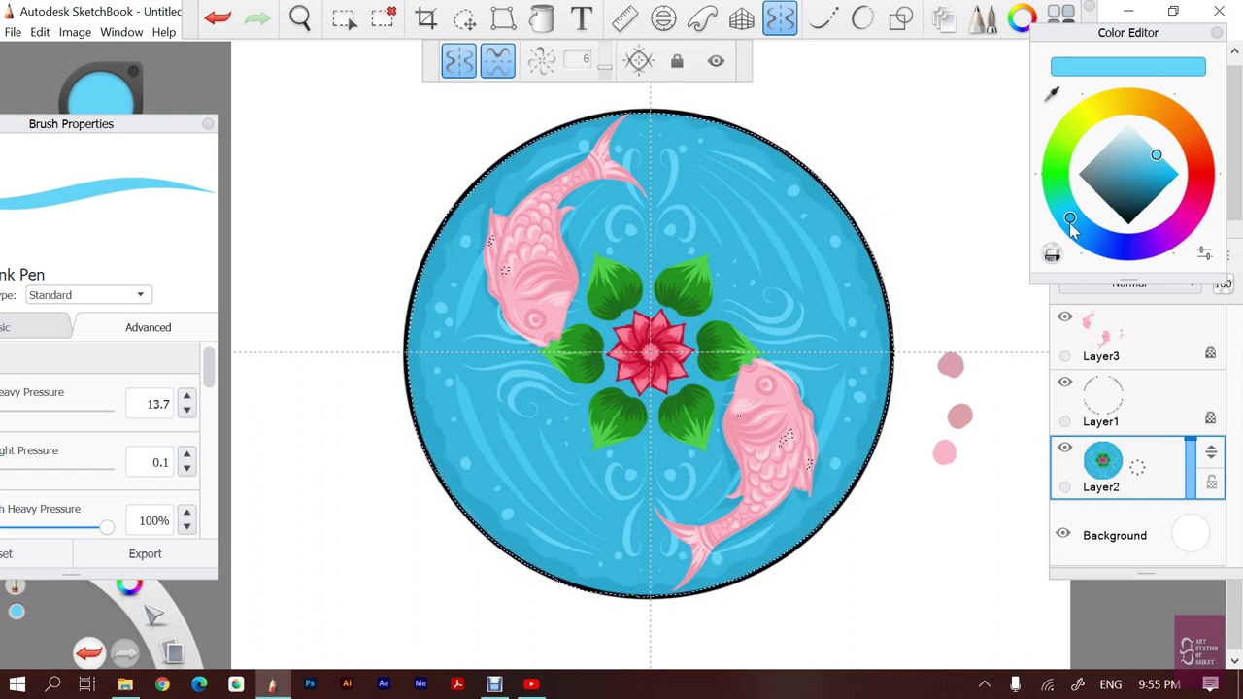
pyautogui.click(385, 19)
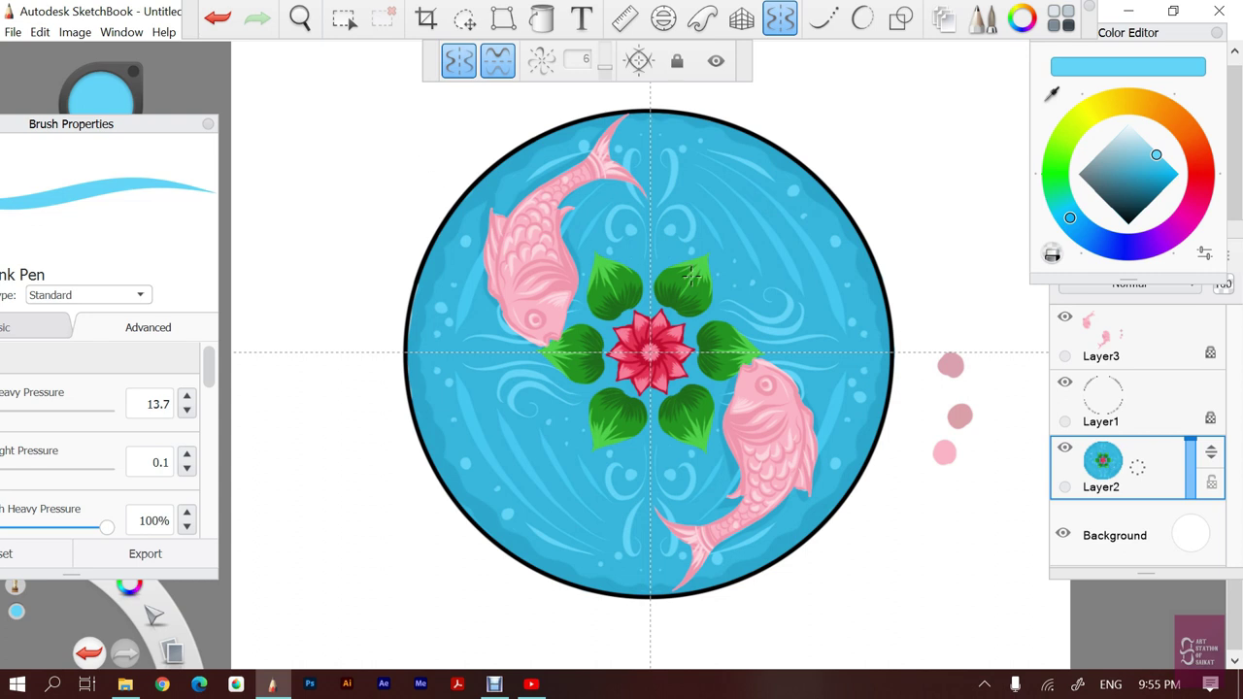
pyautogui.click(542, 62)
# Raise radial symmetry to 12 sectors and set the Background layer colour to lime green
pyautogui.moveTo(607, 70); pyautogui.dragTo(610, 57)
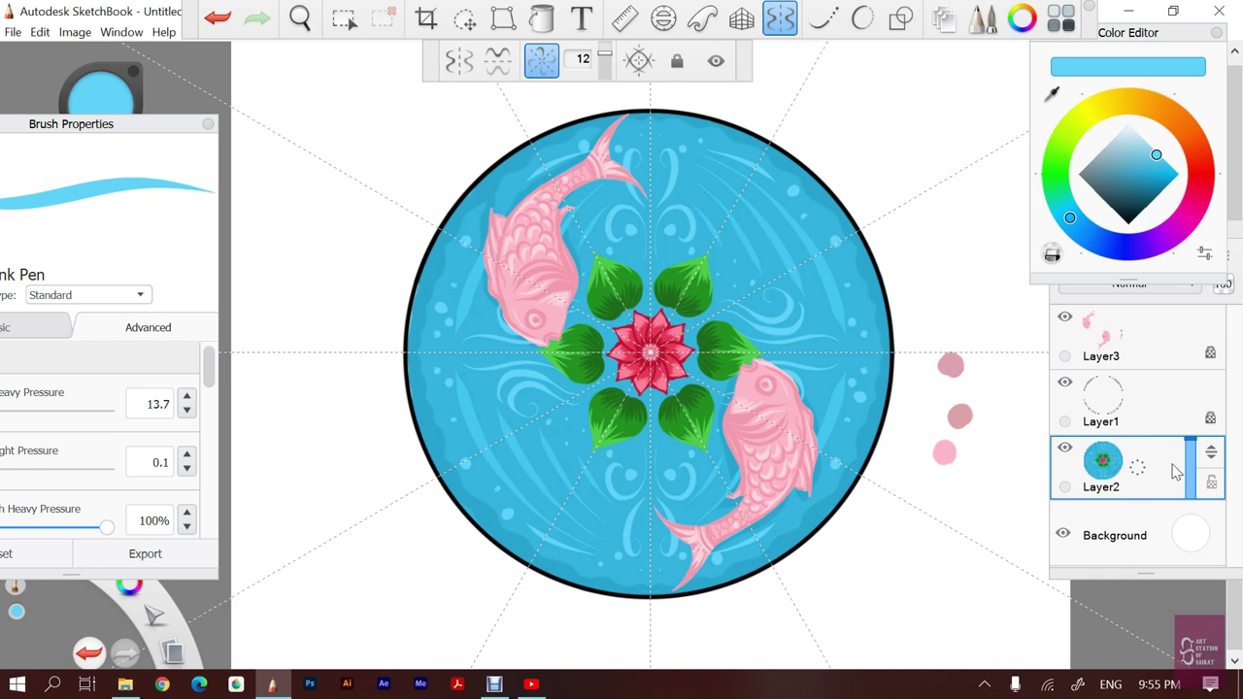
pyautogui.moveTo(1185, 531); pyautogui.dragTo(1154, 572)
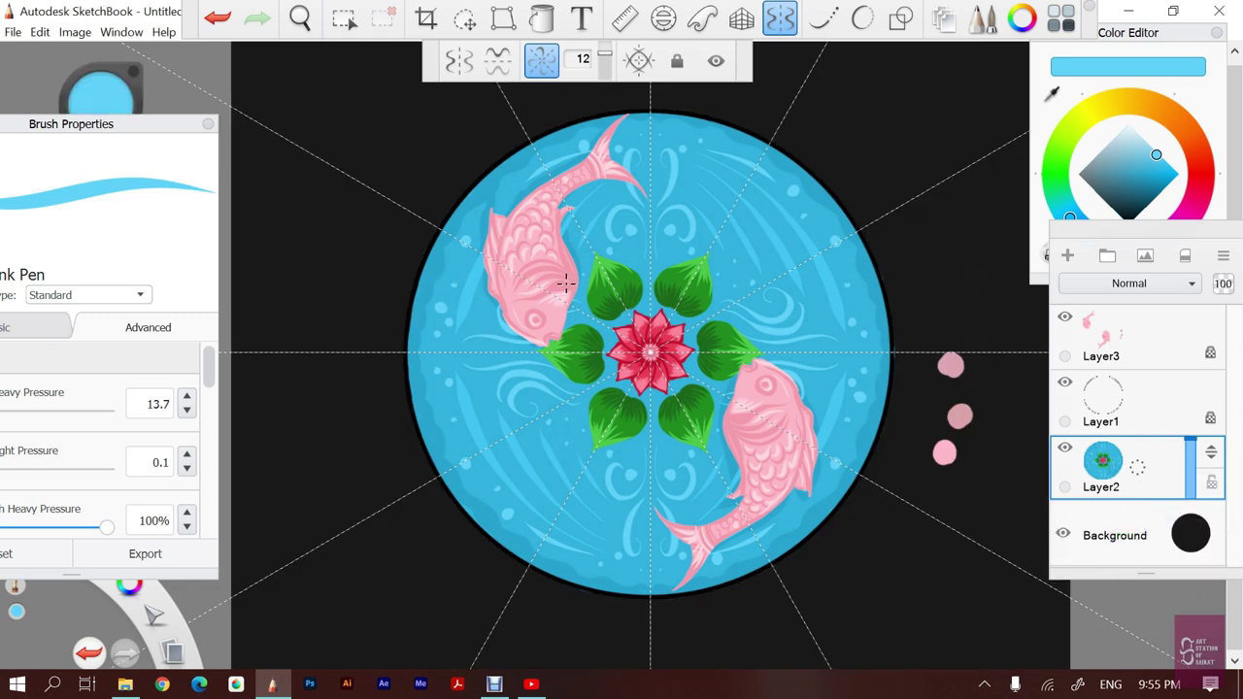
pyautogui.click(1196, 529)
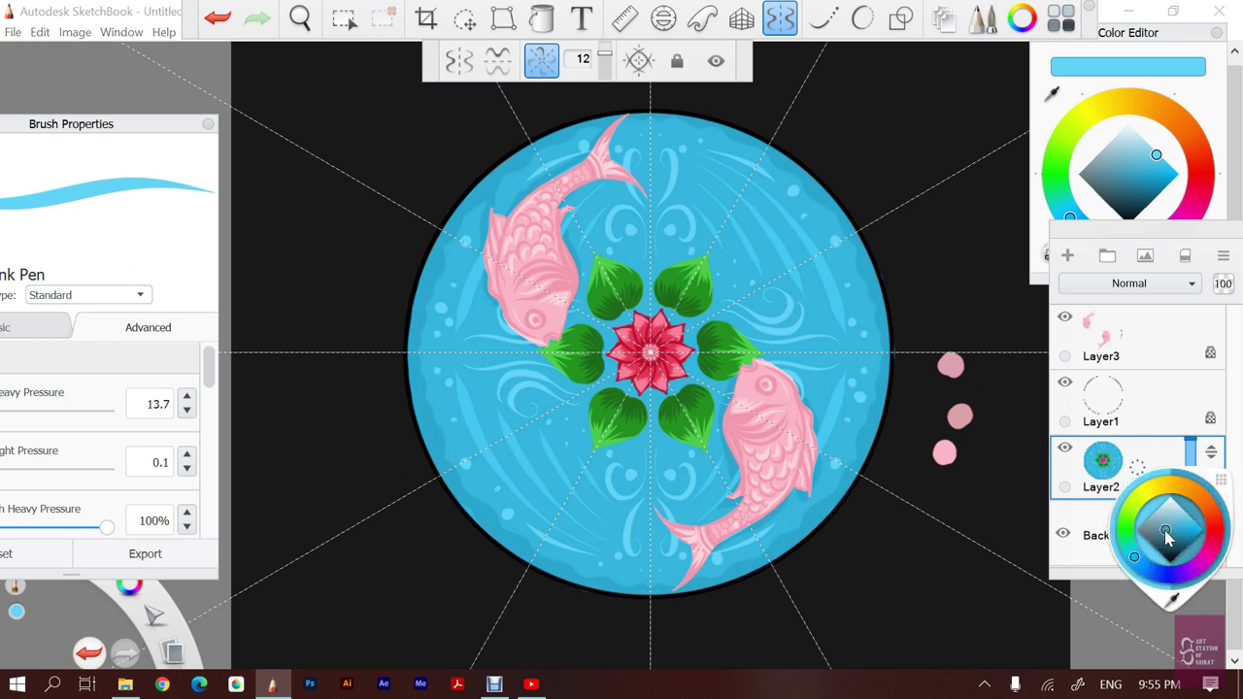
pyautogui.click(1161, 529)
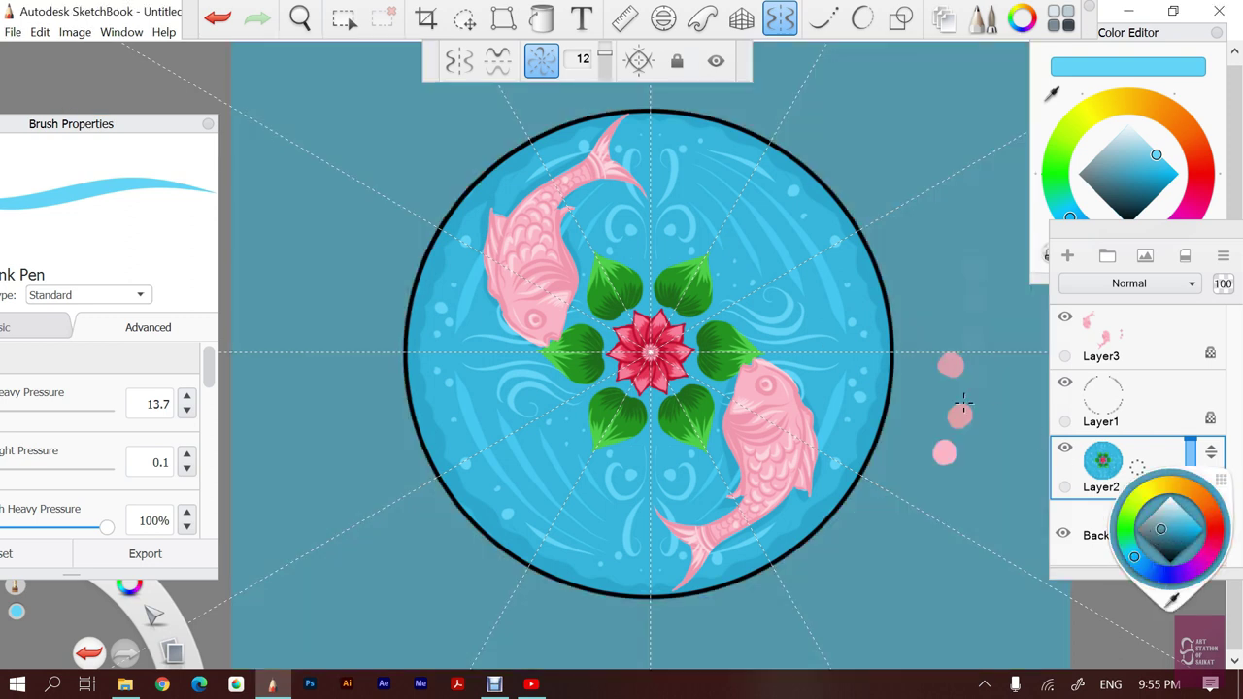
pyautogui.click(1187, 531)
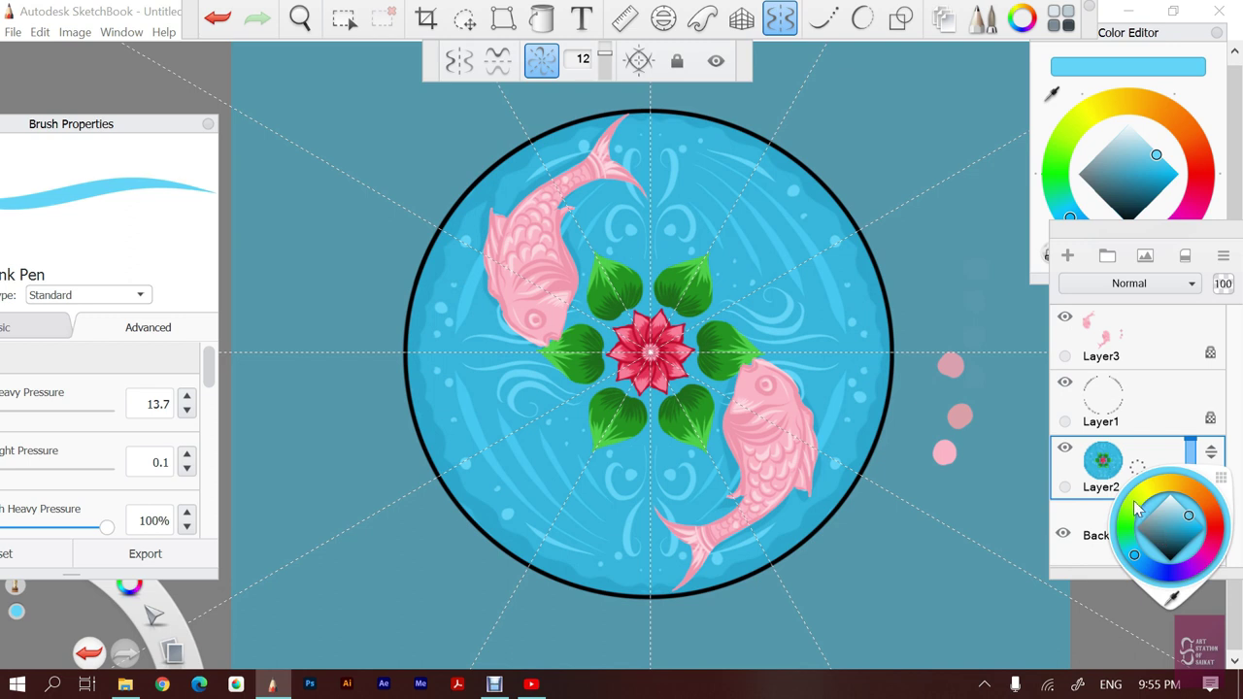
pyautogui.click(1137, 505)
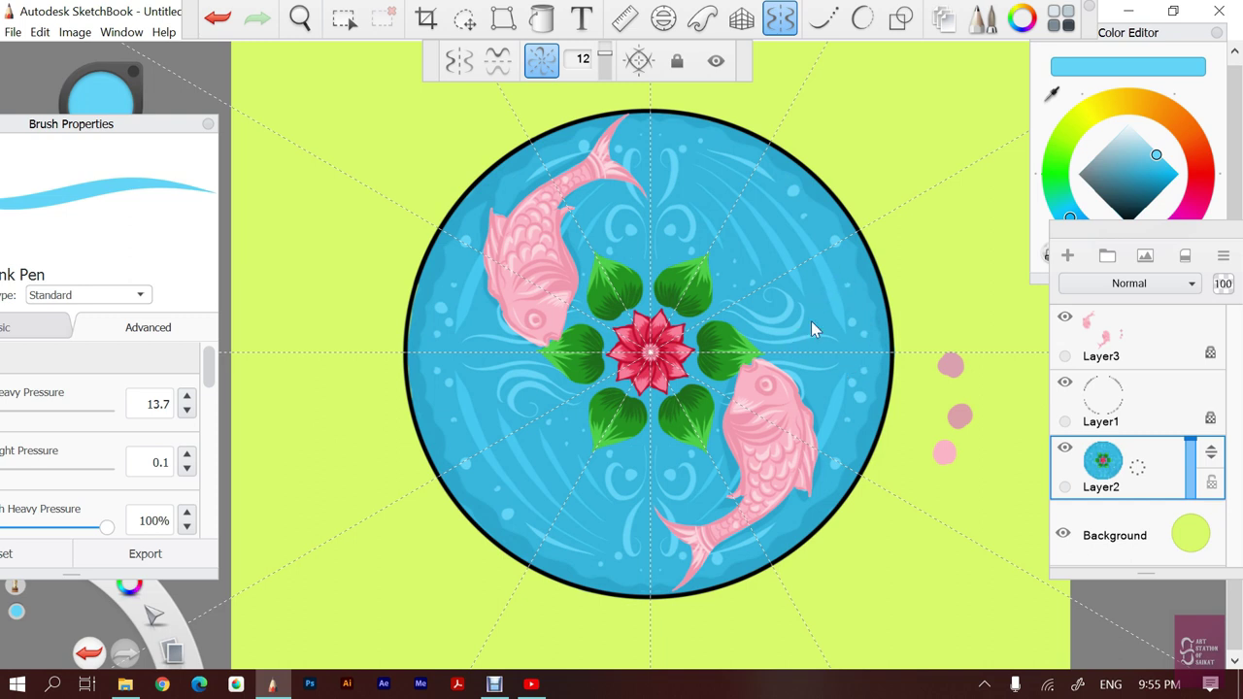
pyautogui.press('space')
# Pan above the pond, pick pink, and draw a radially repeated pink arc around it
pyautogui.moveTo(779, 401); pyautogui.dragTo(761, 541)
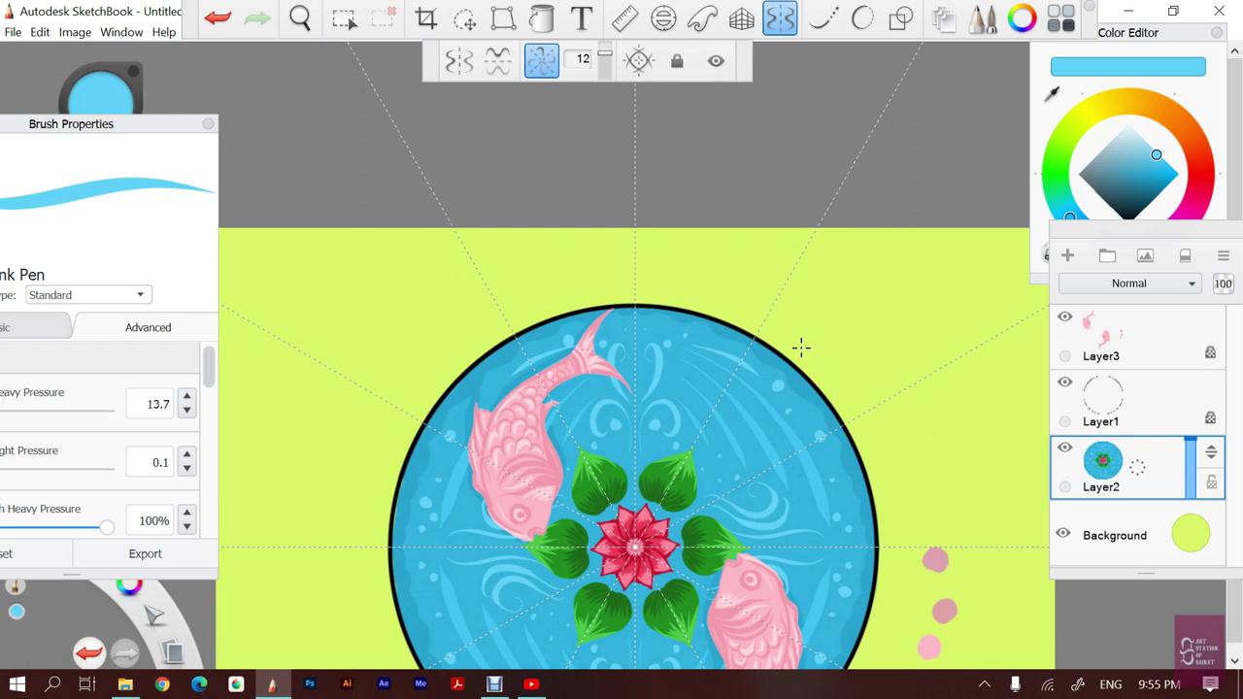
pyautogui.click(1191, 211)
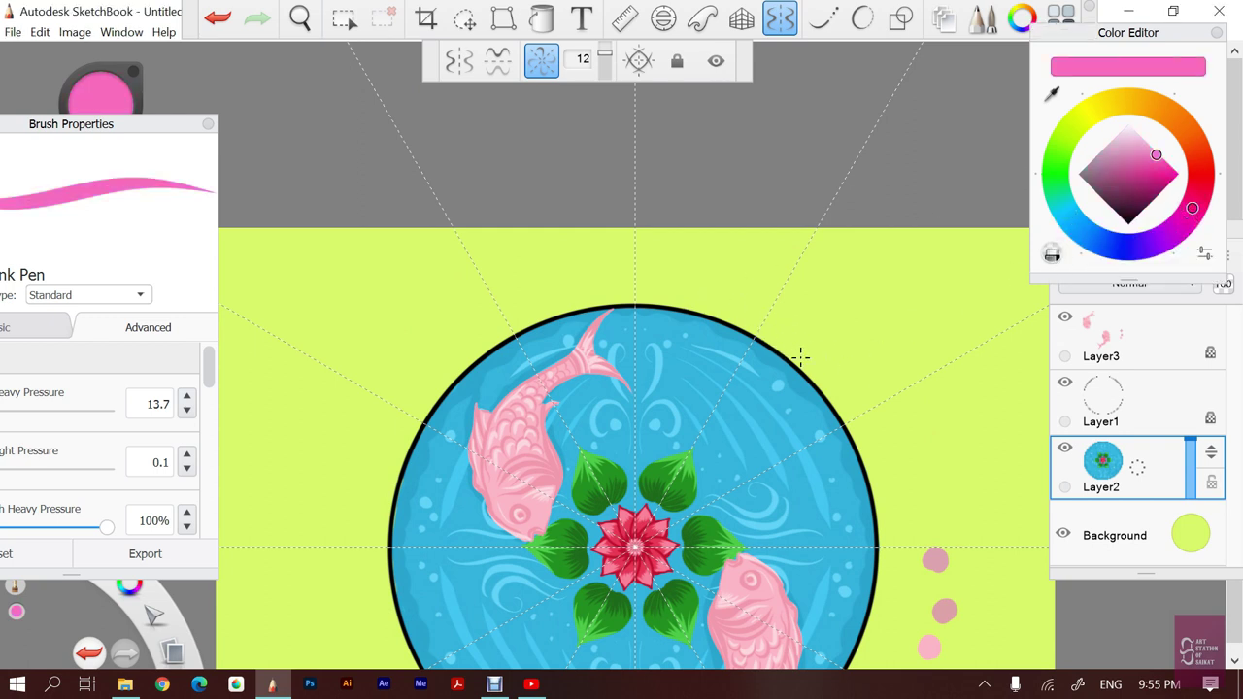
pyautogui.moveTo(818, 355); pyautogui.dragTo(887, 361)
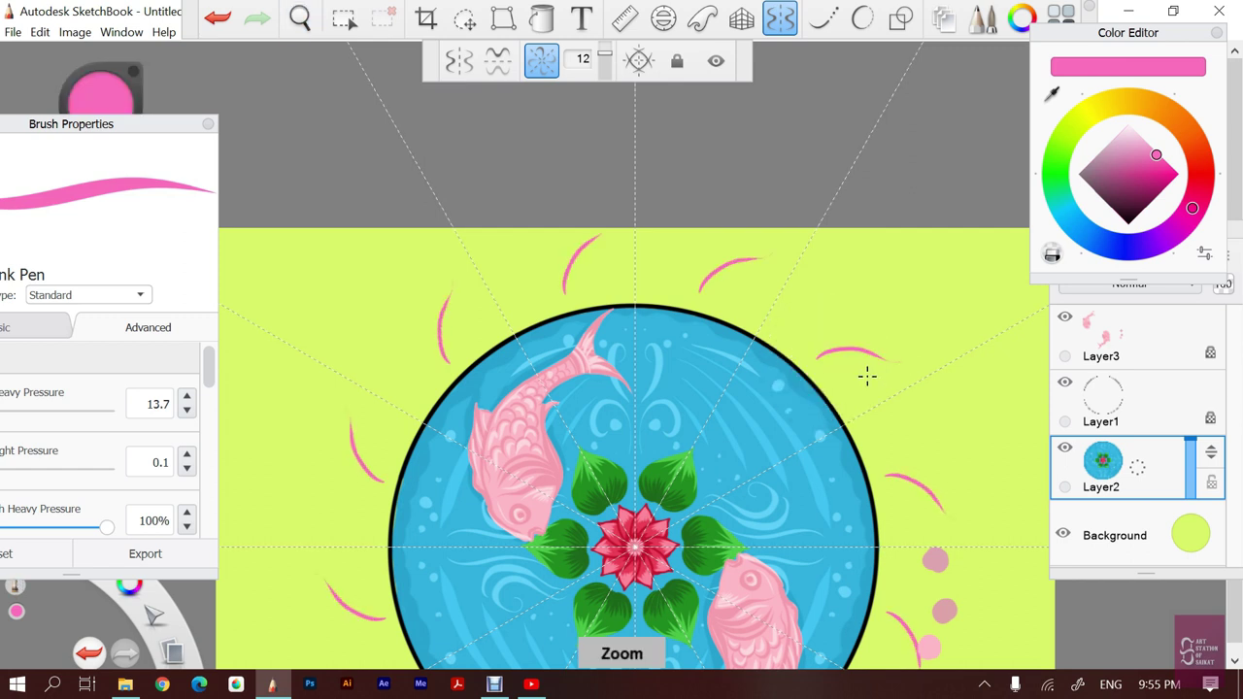
pyautogui.hotkey('ctrl', 'z')
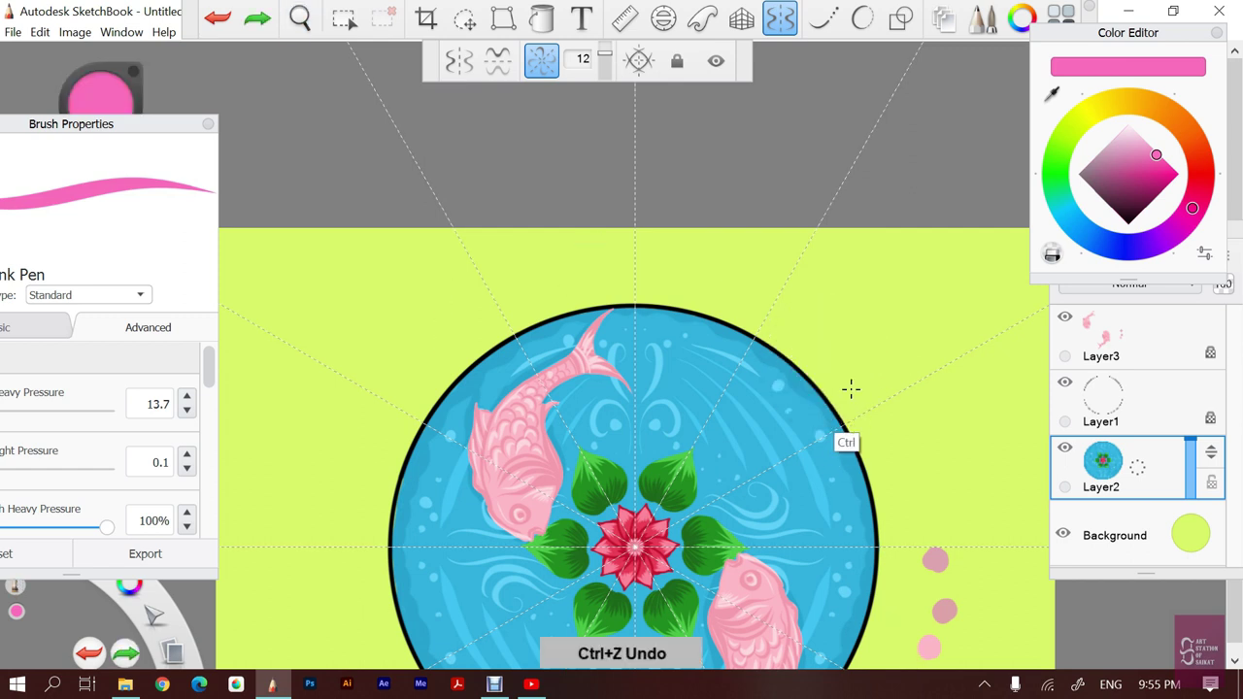
pyautogui.hotkey('ctrl', 'y')
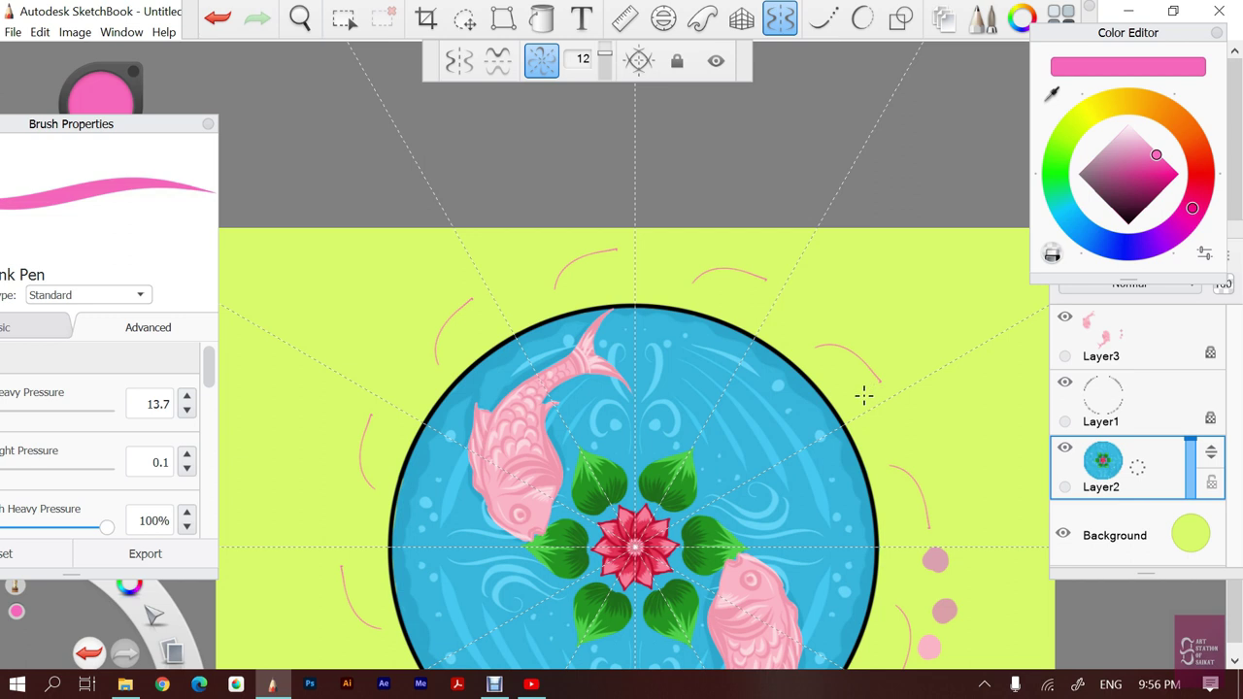
pyautogui.hotkey('ctrl', 'z')
pyautogui.hotkey('ctrl', 'y')
# Add pink petal arcs along the pond rim, undoing and retrying unsatisfying strokes
pyautogui.moveTo(836, 353); pyautogui.dragTo(789, 305)
pyautogui.moveTo(837, 357); pyautogui.dragTo(782, 345)
pyautogui.moveTo(898, 388); pyautogui.dragTo(847, 408)
pyautogui.hotkey('ctrl', 'z')
pyautogui.hotkey('ctrl', 'z')
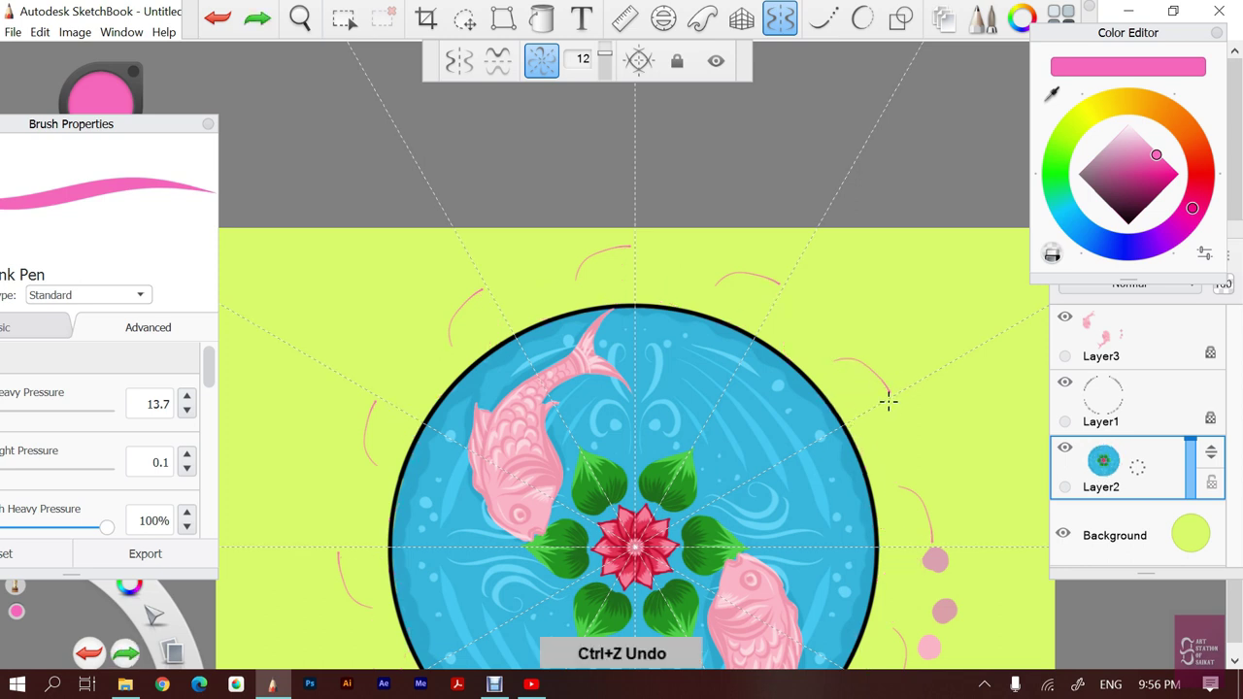
pyautogui.moveTo(897, 392)
pyautogui.mouseDown()
pyautogui.moveTo(850, 406)
pyautogui.moveTo(826, 398)
pyautogui.mouseUp()
pyautogui.hotkey('ctrl', 'z')
pyautogui.moveTo(827, 353)
pyautogui.mouseDown()
pyautogui.moveTo(828, 365)
pyautogui.moveTo(828, 332)
pyautogui.moveTo(803, 319)
pyautogui.mouseUp()
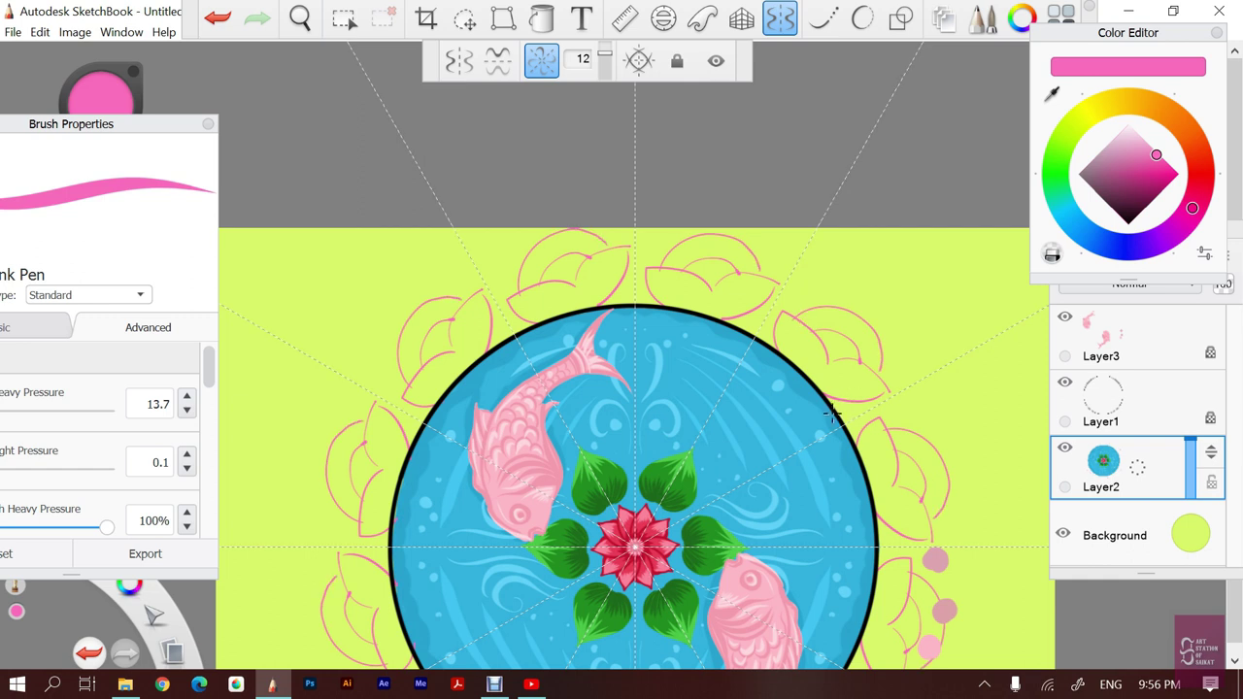
pyautogui.hotkey('ctrl', 'z')
pyautogui.hotkey('ctrl', 'z')
pyautogui.hotkey('ctrl', 'z')
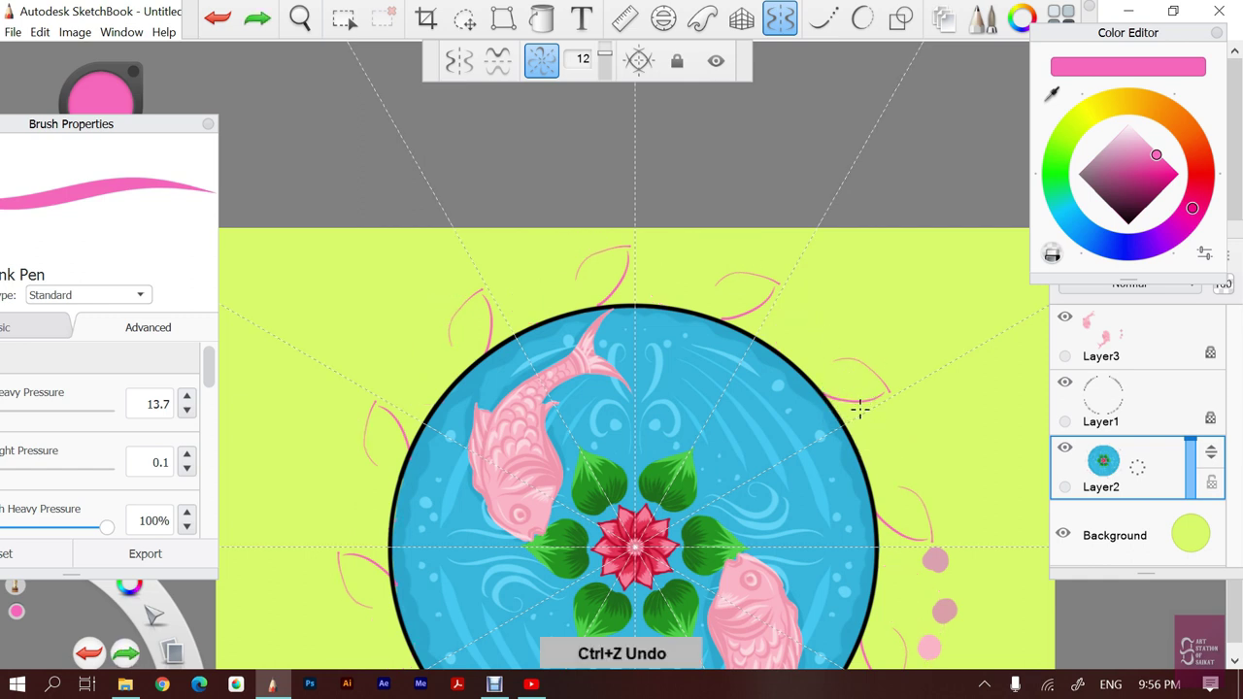
pyautogui.hotkey('ctrl', 'z')
pyautogui.hotkey('ctrl', 'z')
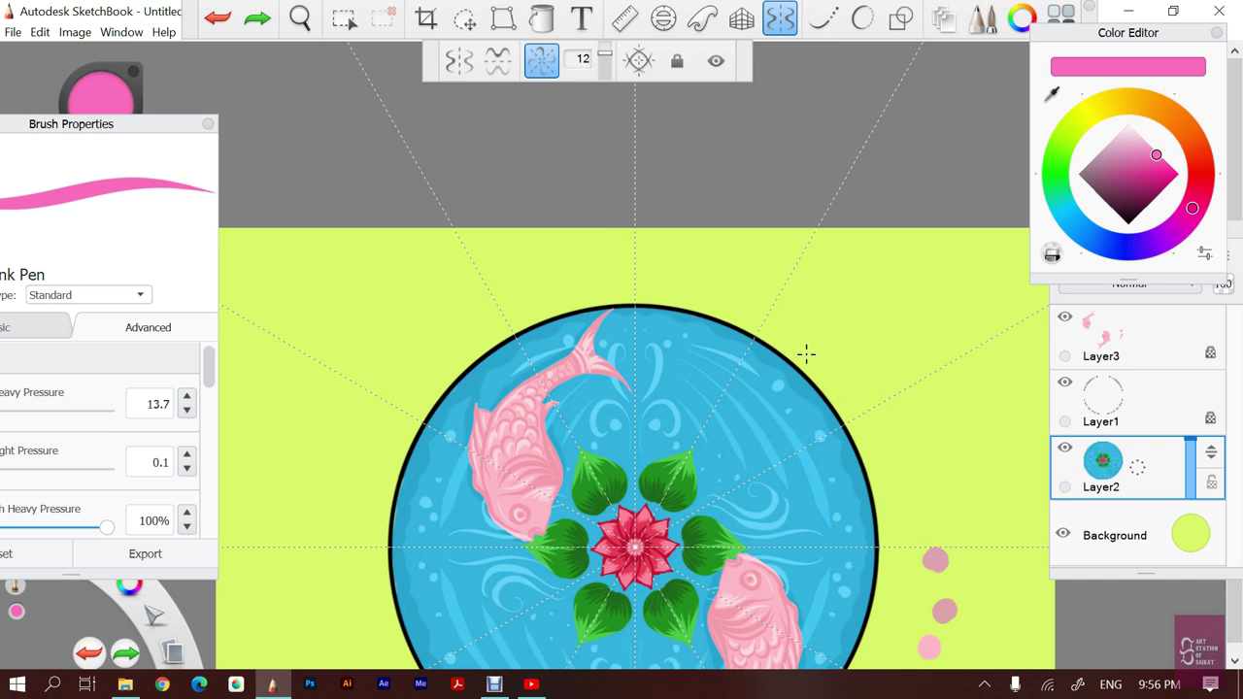
# Draw mirrored pink petal curves and details, extending the right petal with a downward curve
pyautogui.moveTo(781, 350)
pyautogui.mouseDown()
pyautogui.moveTo(792, 308)
pyautogui.moveTo(804, 364)
pyautogui.moveTo(867, 389)
pyautogui.mouseUp()
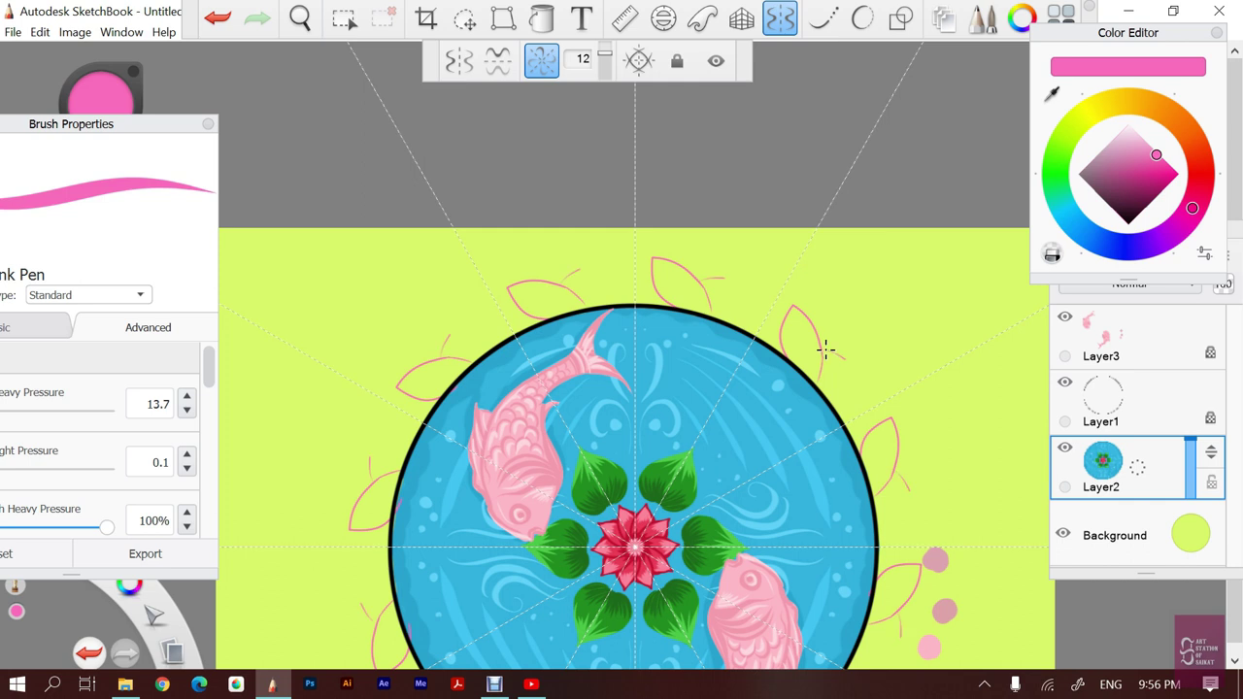
pyautogui.moveTo(824, 348); pyautogui.dragTo(822, 348)
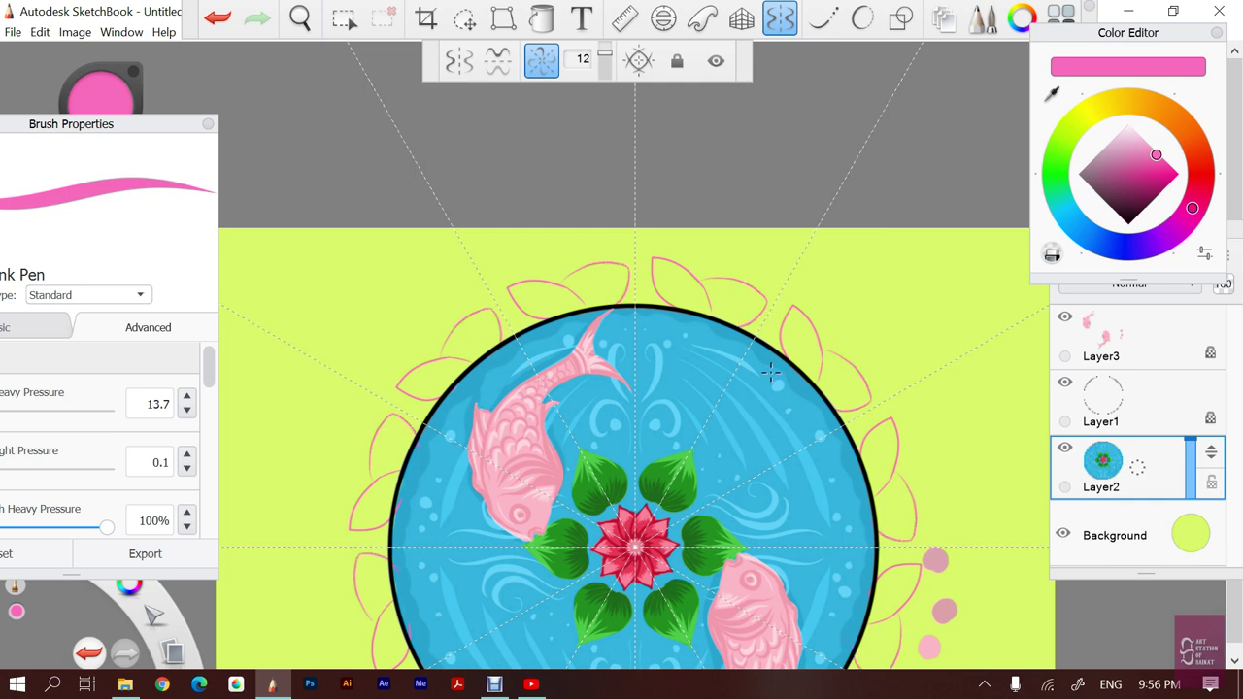
pyautogui.hotkey('ctrl', 'z')
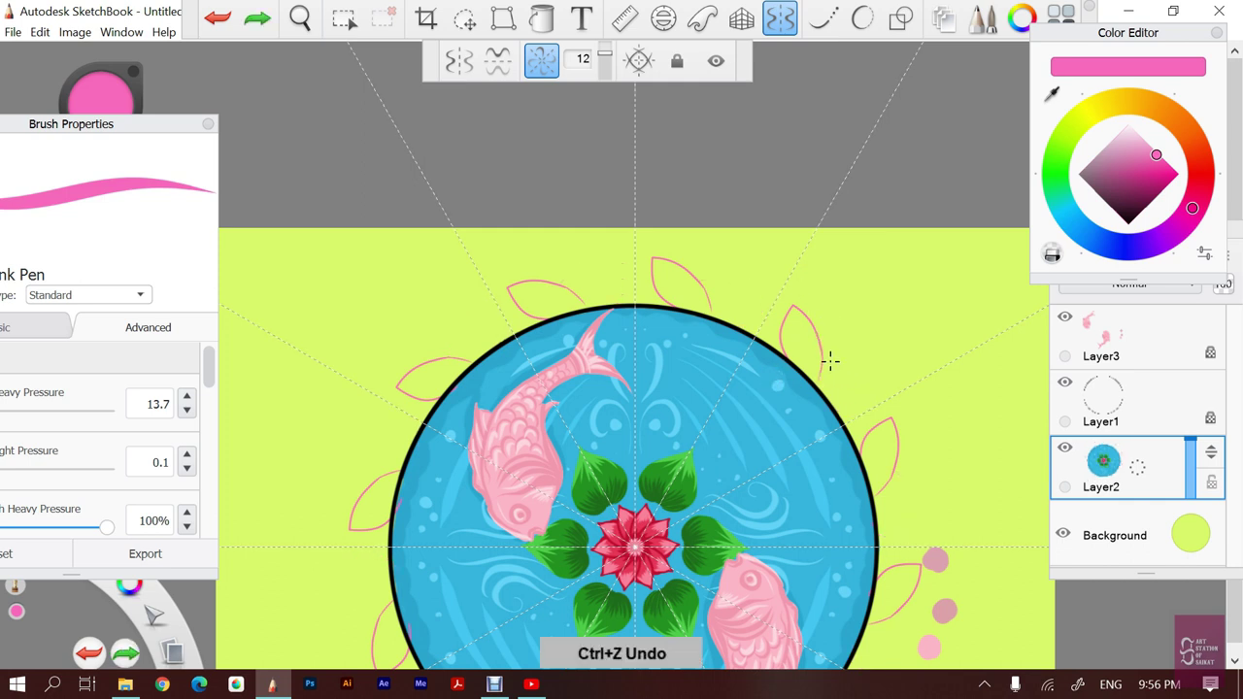
pyautogui.moveTo(828, 357); pyautogui.dragTo(874, 398)
pyautogui.hotkey('ctrl', 'z')
pyautogui.moveTo(827, 359); pyautogui.dragTo(870, 408)
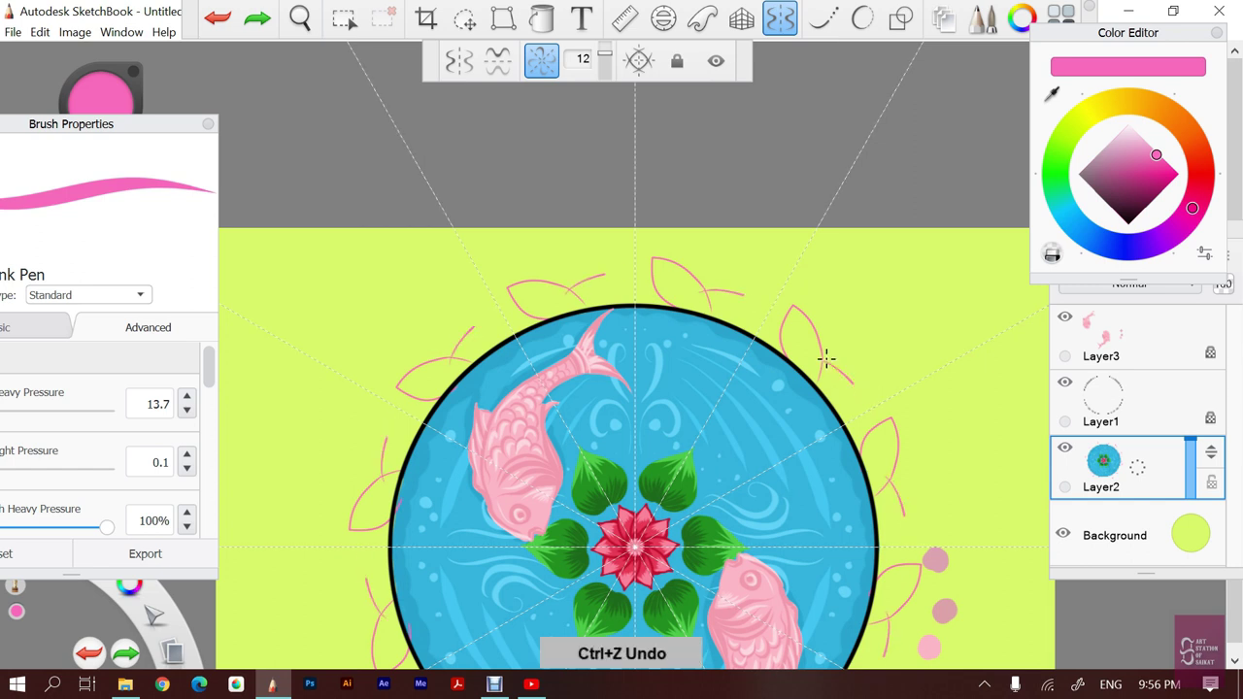
pyautogui.moveTo(824, 357); pyautogui.dragTo(864, 381)
pyautogui.hotkey('ctrl', 'z')
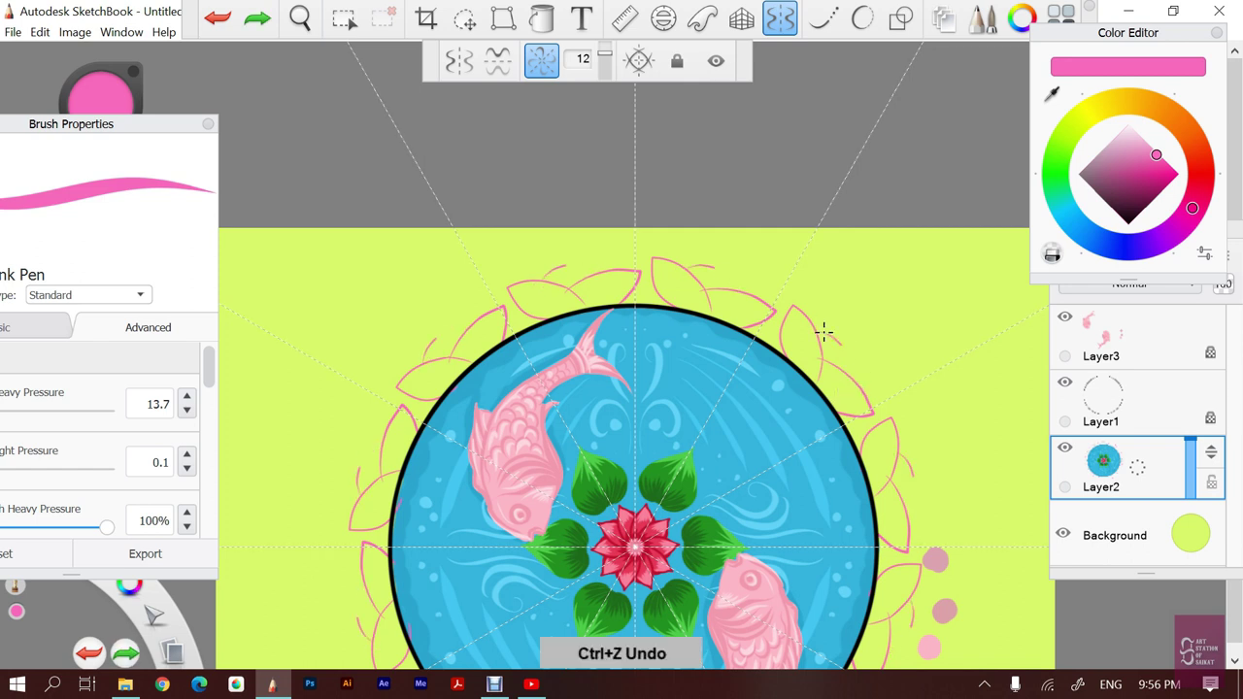
pyautogui.moveTo(826, 329); pyautogui.dragTo(852, 430)
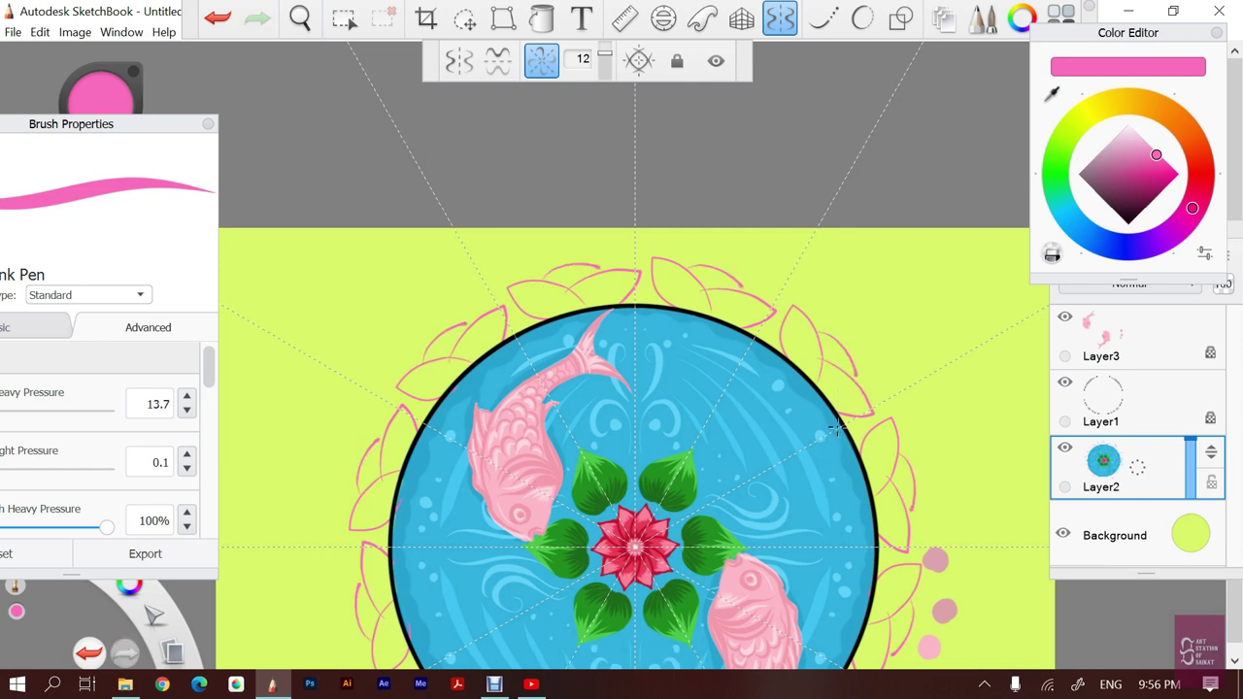
pyautogui.hotkey('ctrl', 'z')
# Pan to show the whole circle and undo all the pink petal outlines
pyautogui.press('space')
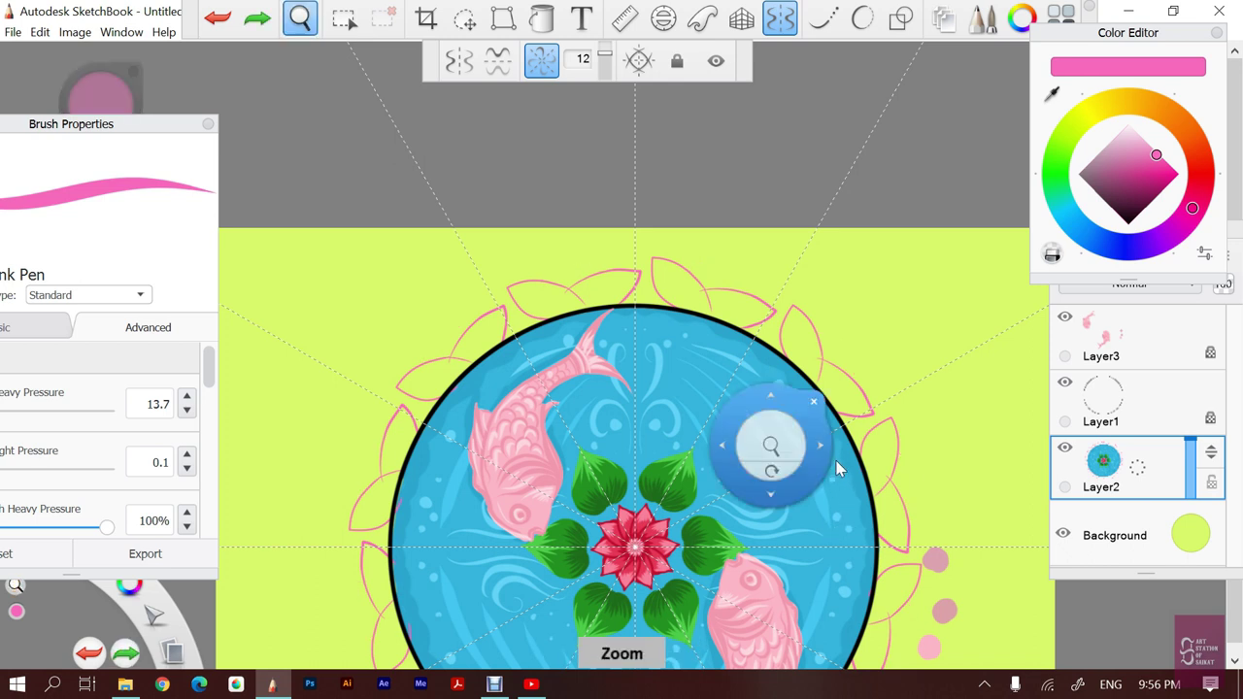
pyautogui.moveTo(811, 494); pyautogui.dragTo(824, 277)
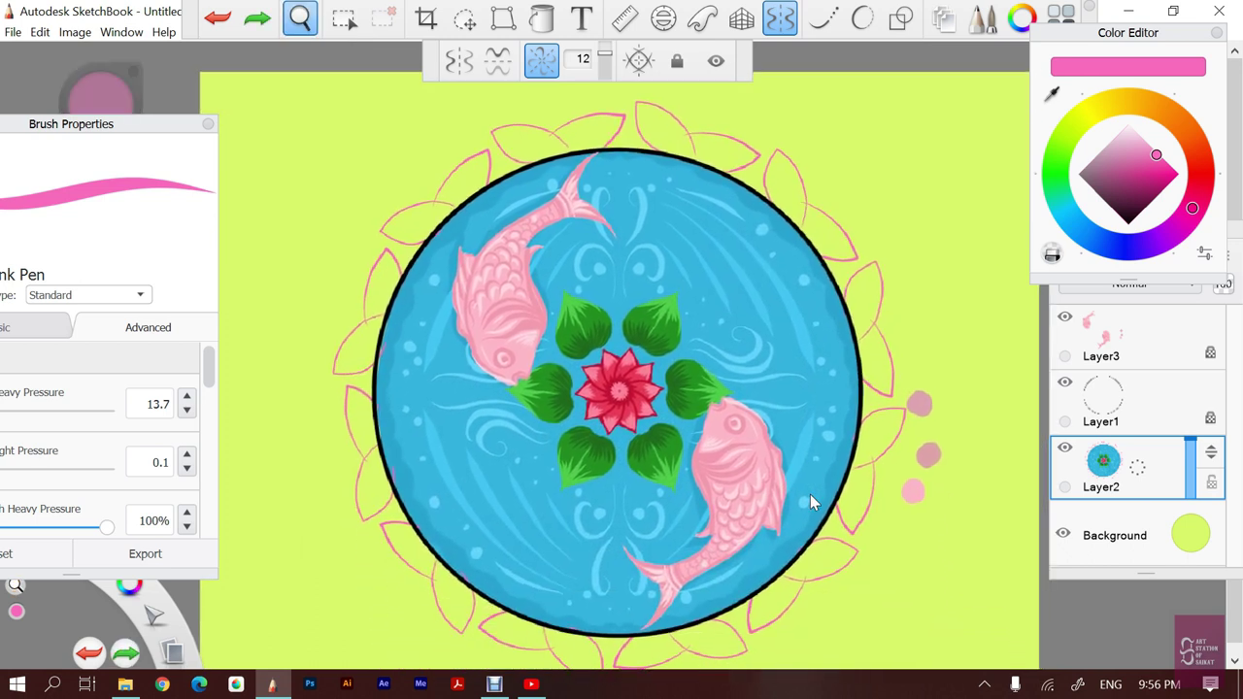
pyautogui.moveTo(814, 173); pyautogui.dragTo(826, 263)
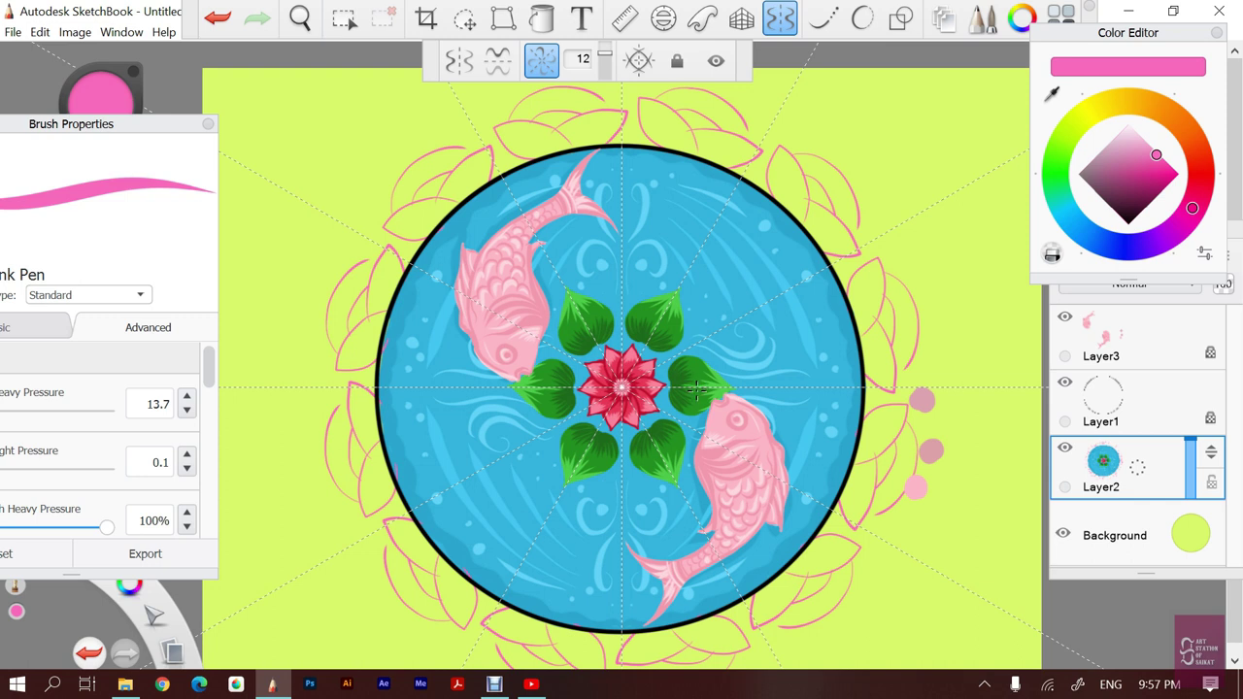
pyautogui.hotkey('ctrl', 'z')
pyautogui.hotkey('ctrl', 'z')
pyautogui.hotkey('ctrl', 'z')
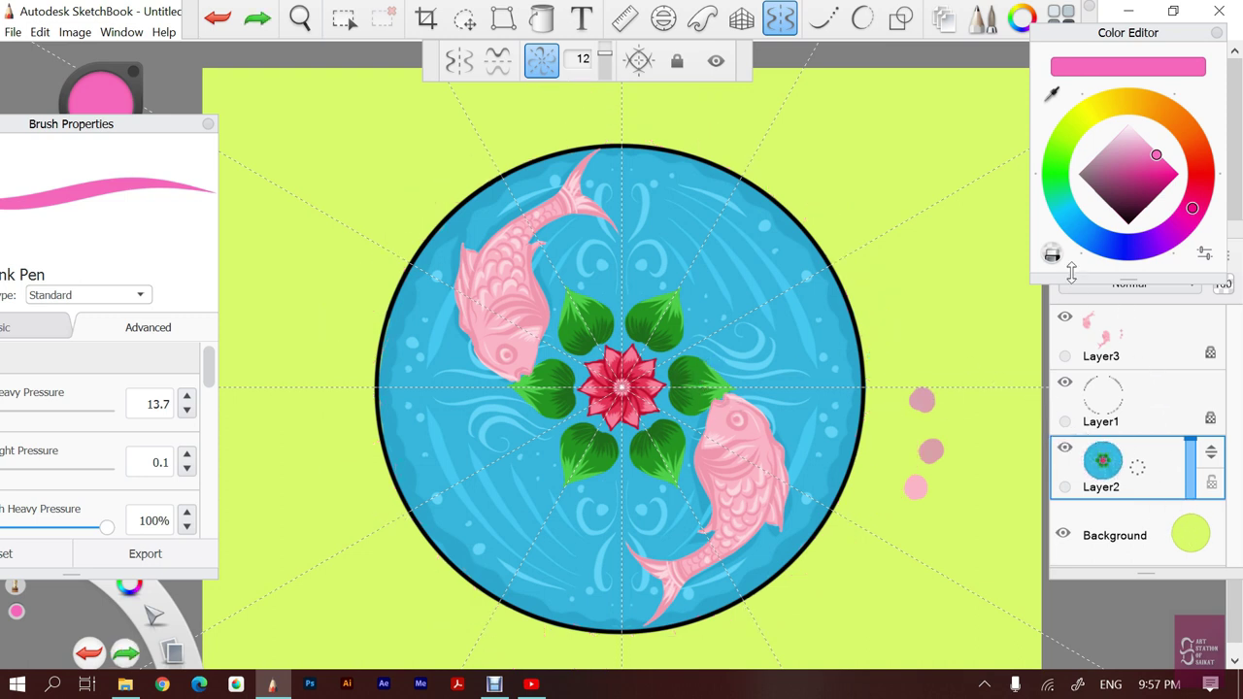
# Add a new Layer4 and drag it down just above the Background
pyautogui.click(1168, 322)
pyautogui.click(1067, 254)
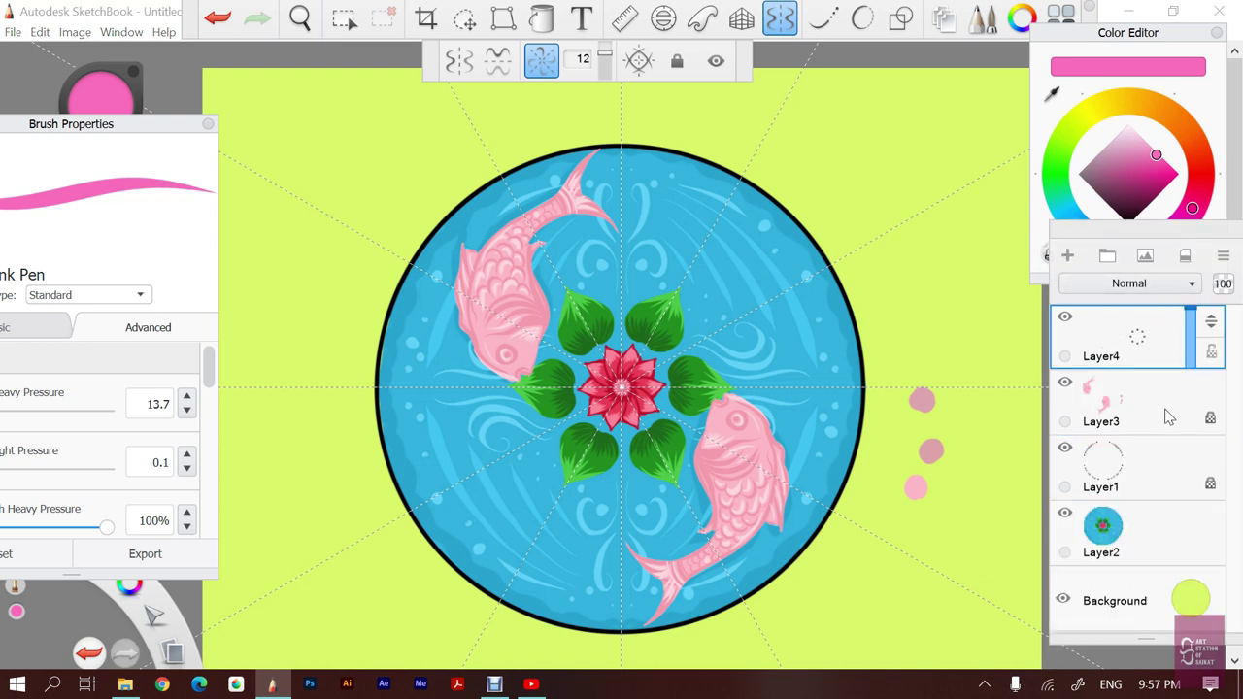
pyautogui.moveTo(1212, 330)
pyautogui.mouseDown()
pyautogui.moveTo(1155, 595)
pyautogui.moveTo(1155, 583)
pyautogui.mouseUp()
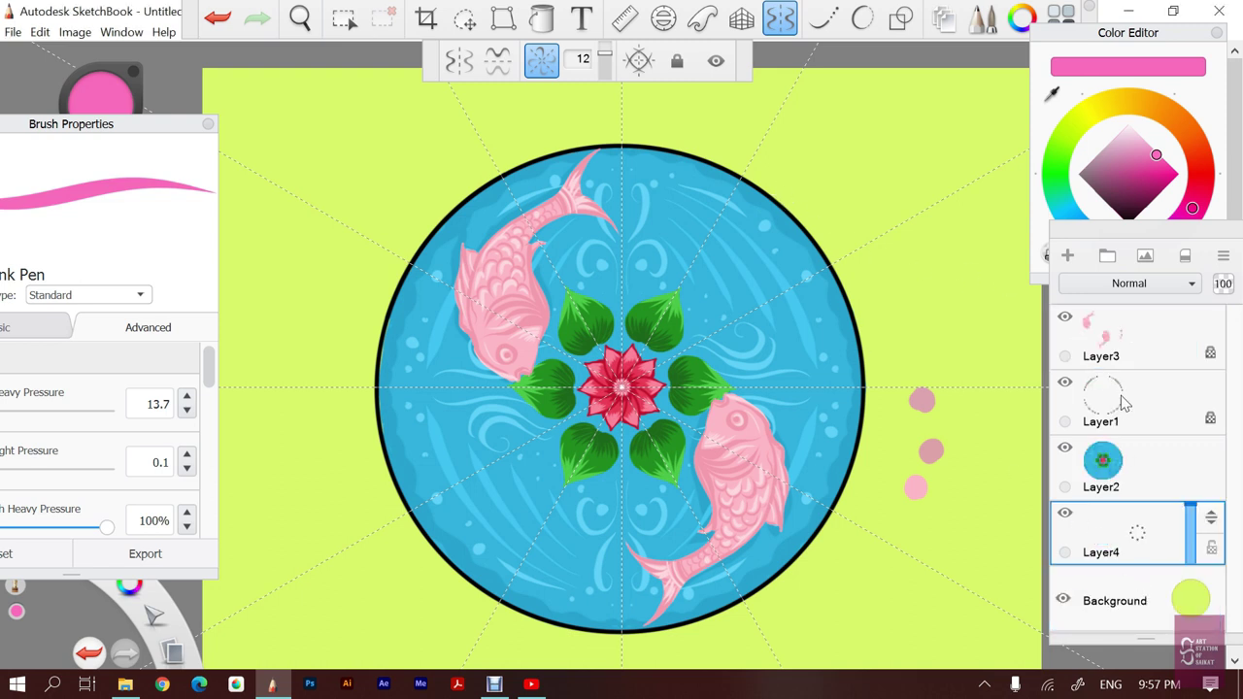
# Erase the pink colour-test dots on Layer3, then return to Layer4 and the pen
pyautogui.click(1190, 354)
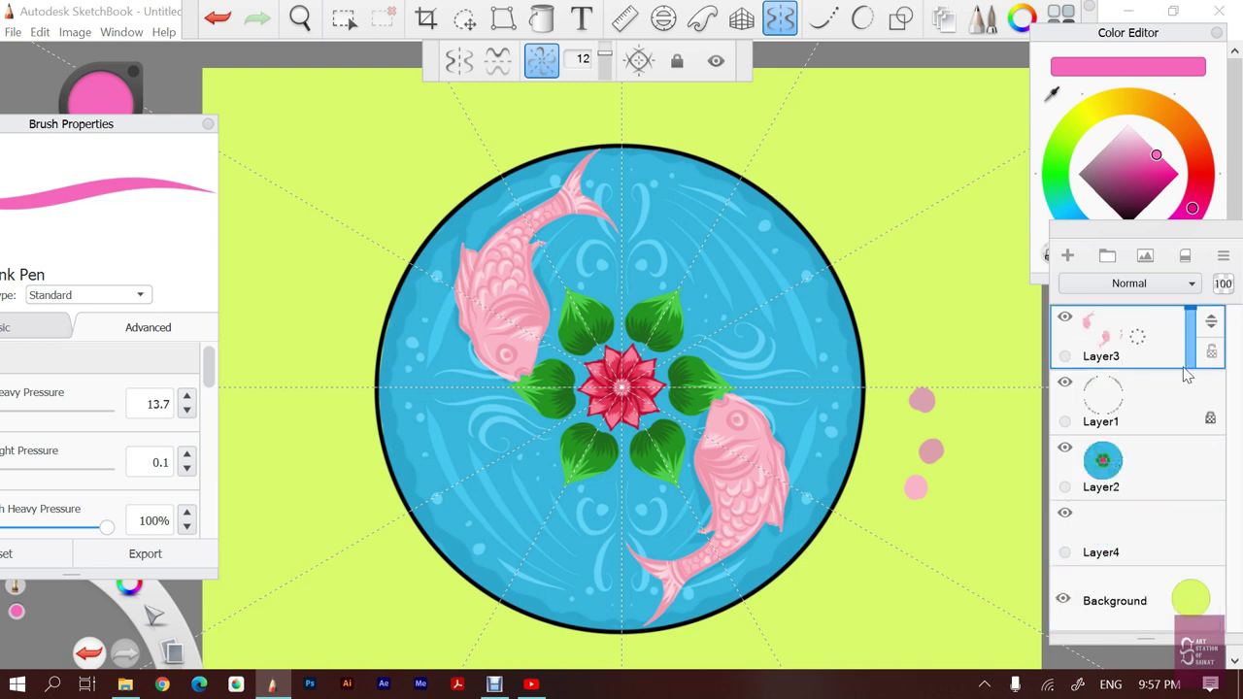
pyautogui.press('e')
pyautogui.moveTo(925, 400)
pyautogui.mouseDown()
pyautogui.moveTo(947, 396)
pyautogui.moveTo(916, 488)
pyautogui.mouseUp()
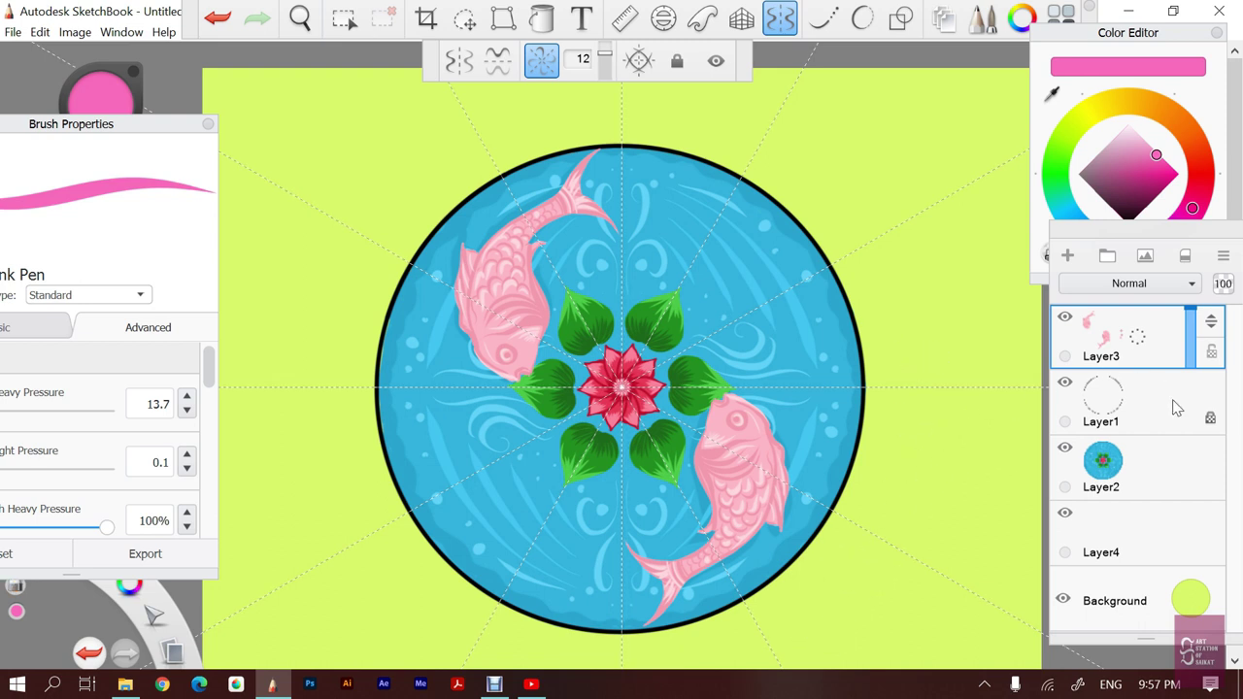
pyautogui.click(1164, 540)
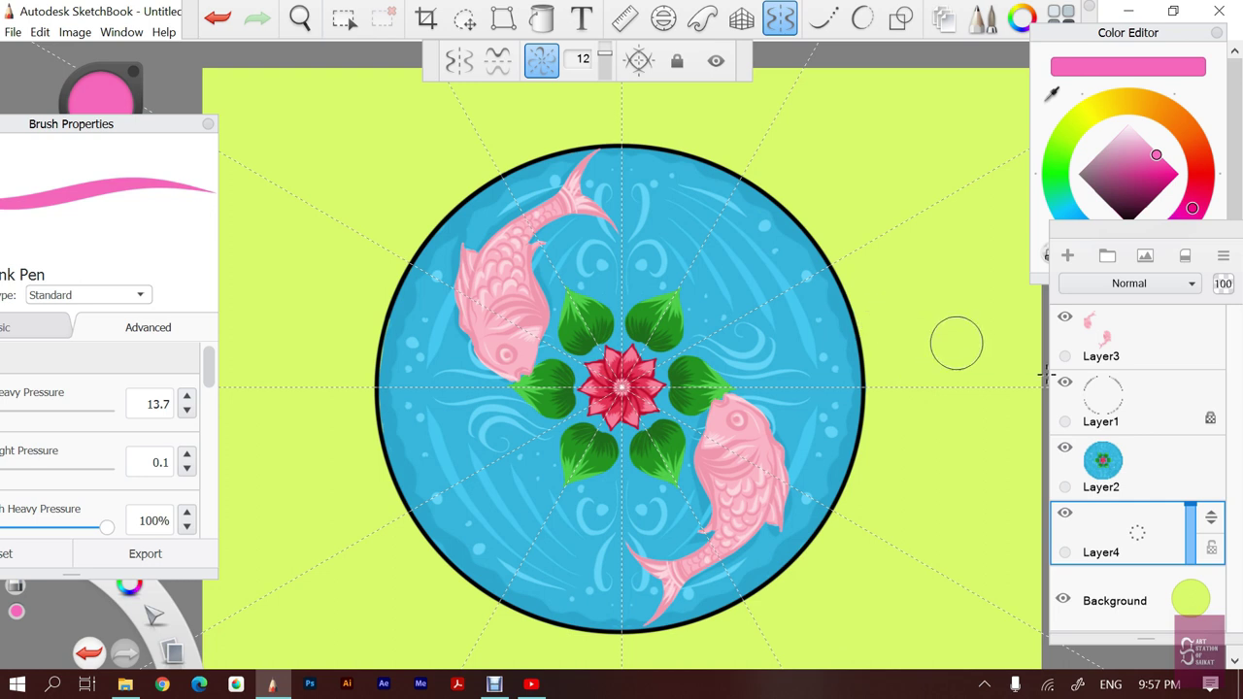
pyautogui.press('e')
# Draw and undo trial petal strokes, centre the pond circle, and reselect Layer4
pyautogui.moveTo(822, 182); pyautogui.dragTo(834, 199)
pyautogui.hotkey('ctrl', 'z')
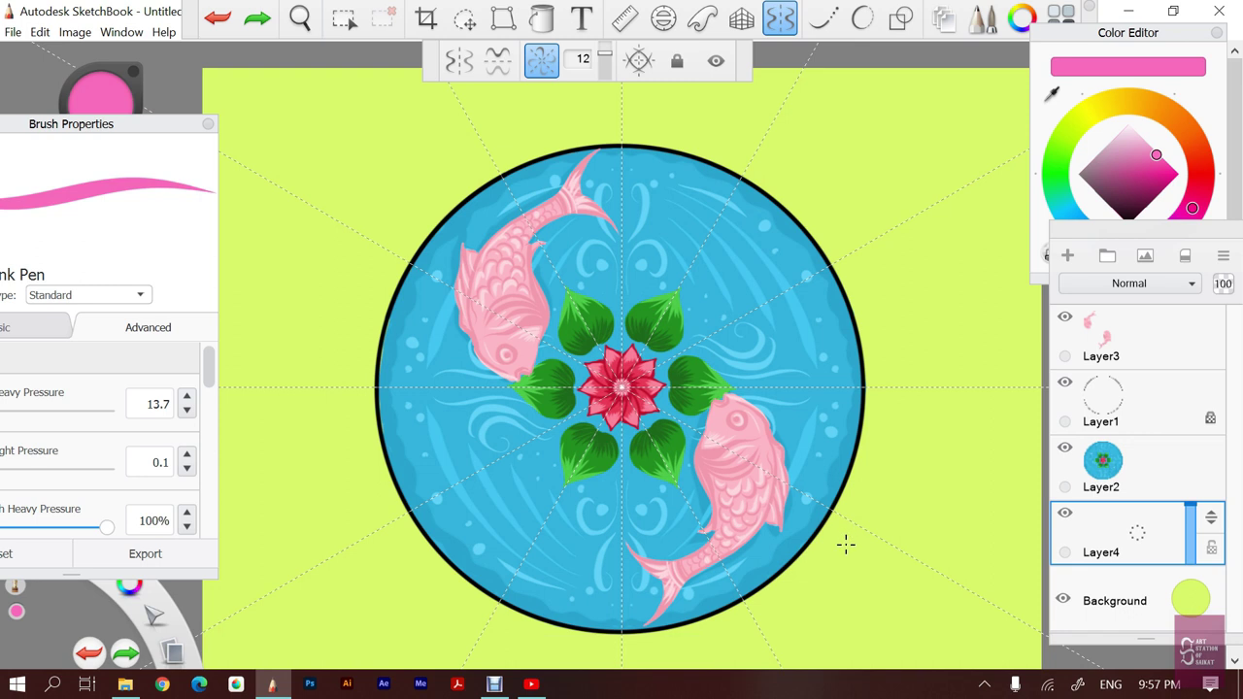
pyautogui.hotkey('ctrl', 'z')
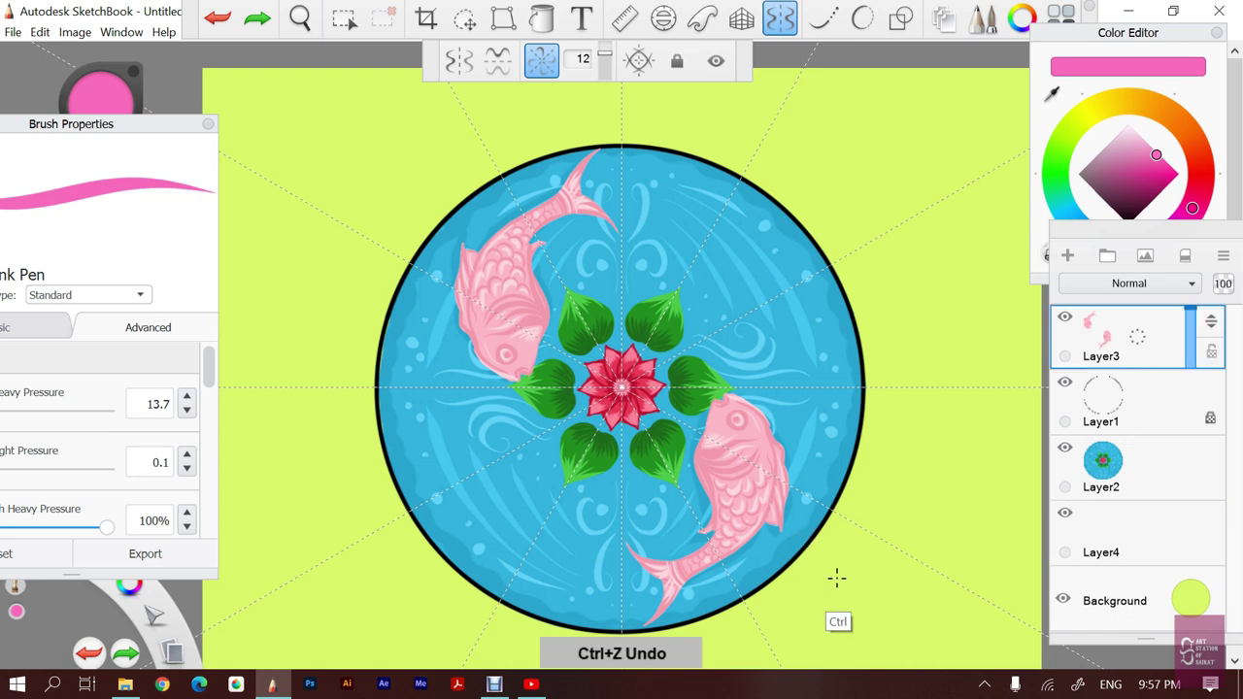
pyautogui.press('space')
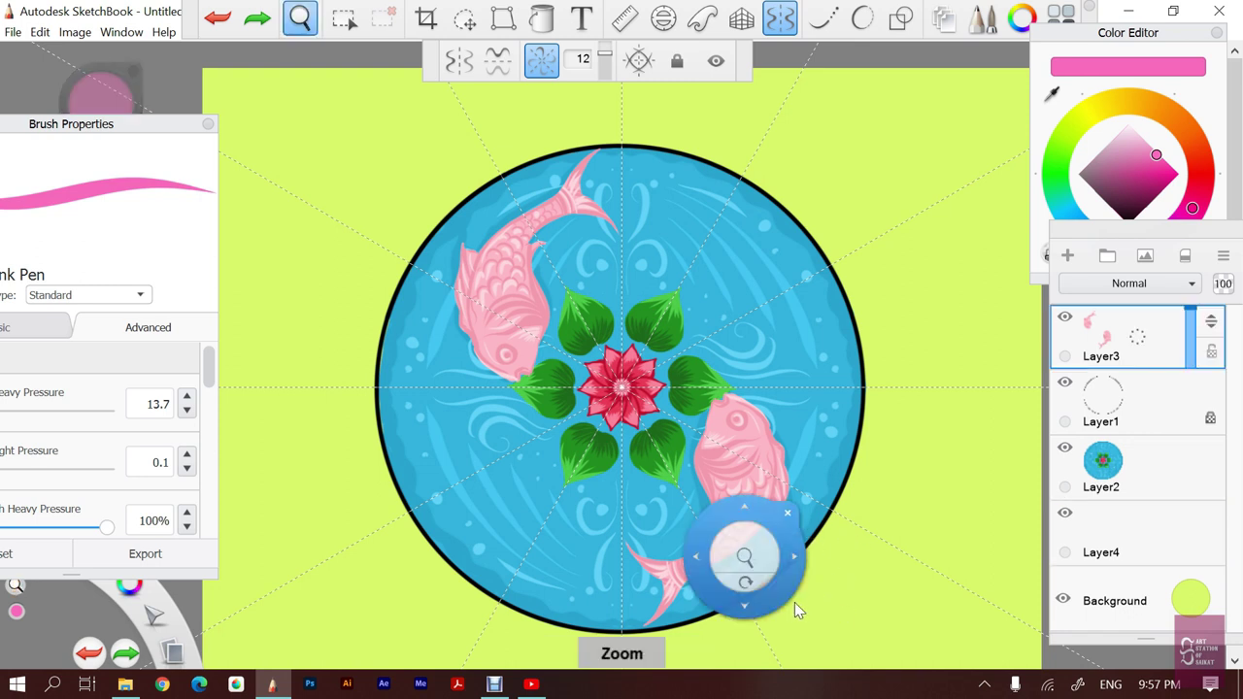
pyautogui.moveTo(808, 606); pyautogui.dragTo(788, 584)
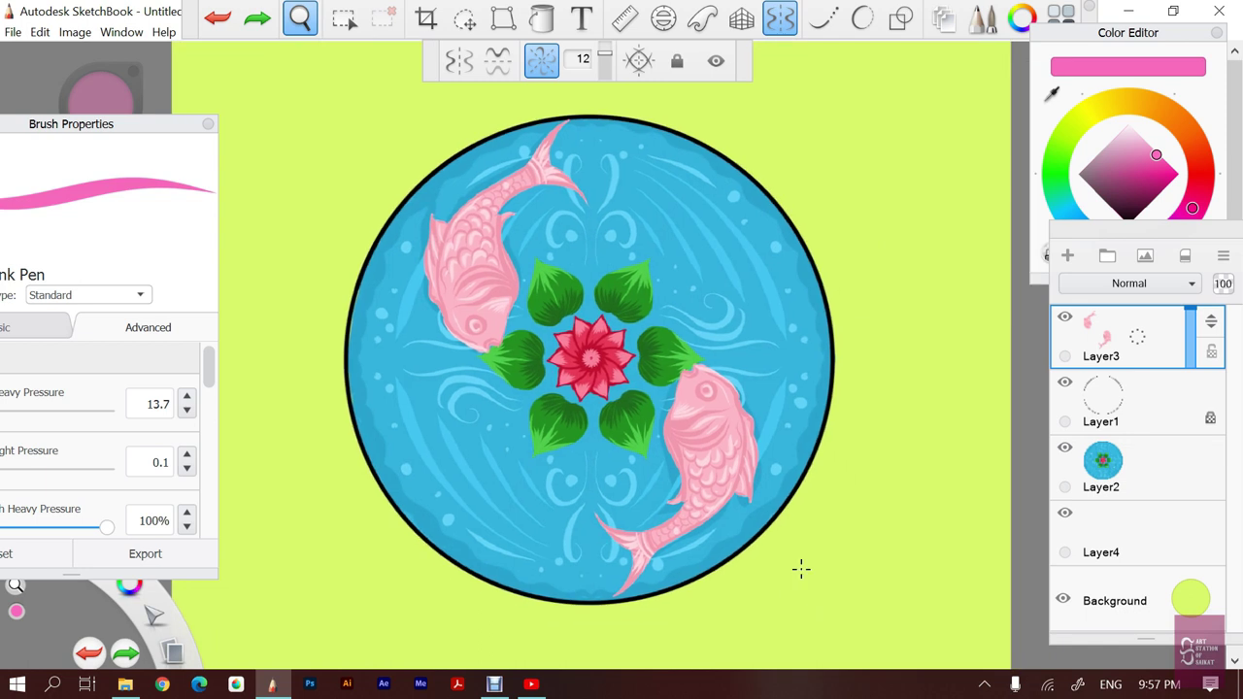
pyautogui.click(1081, 525)
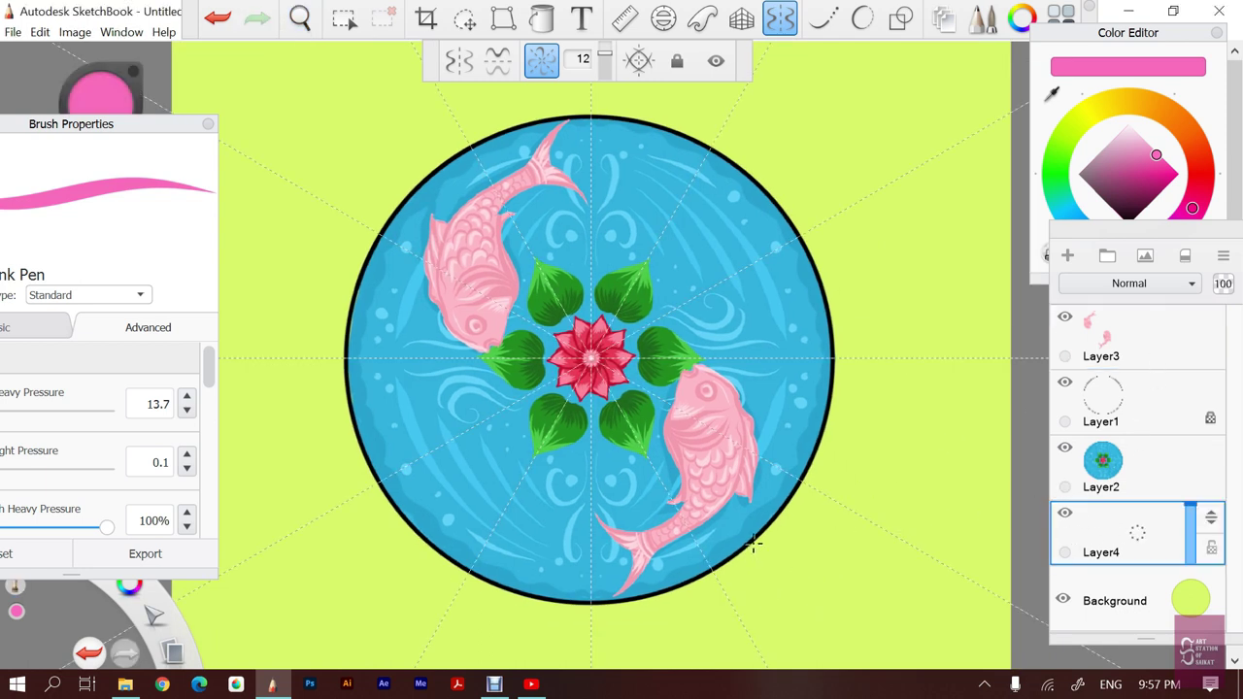
# Try petal and leaf curves around the pond rim on Layer4, undoing both attempts
pyautogui.moveTo(742, 551); pyautogui.dragTo(753, 627)
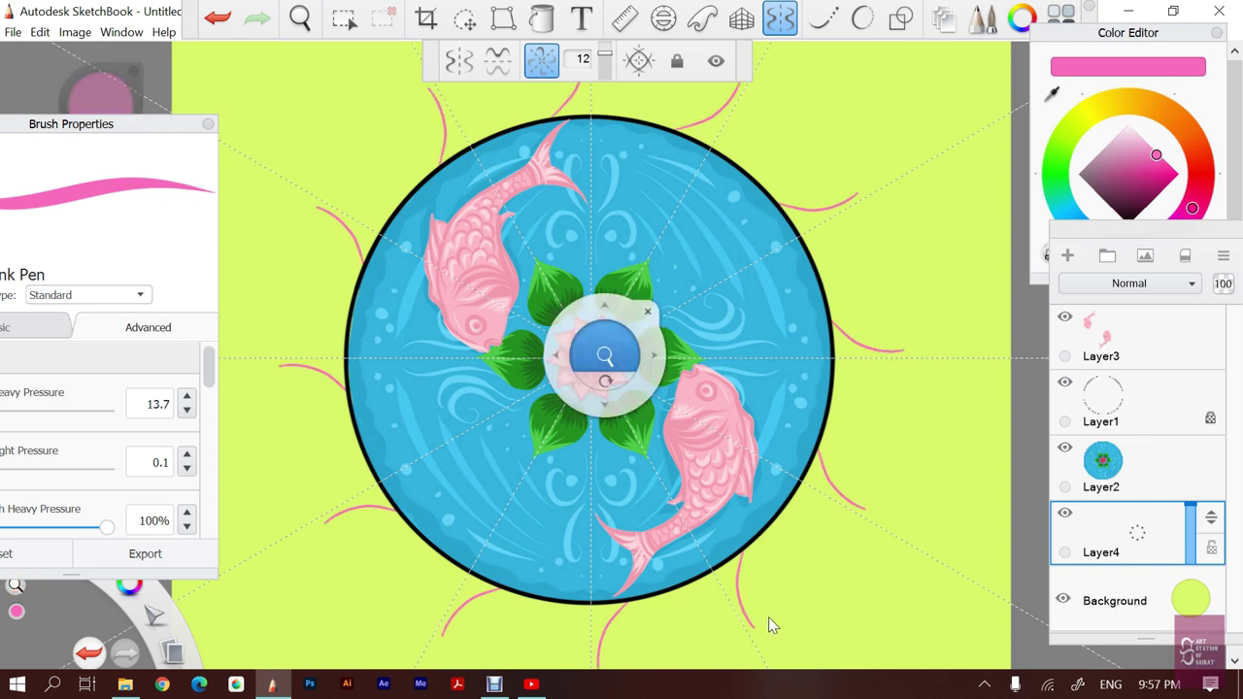
pyautogui.hotkey('ctrl', 'z')
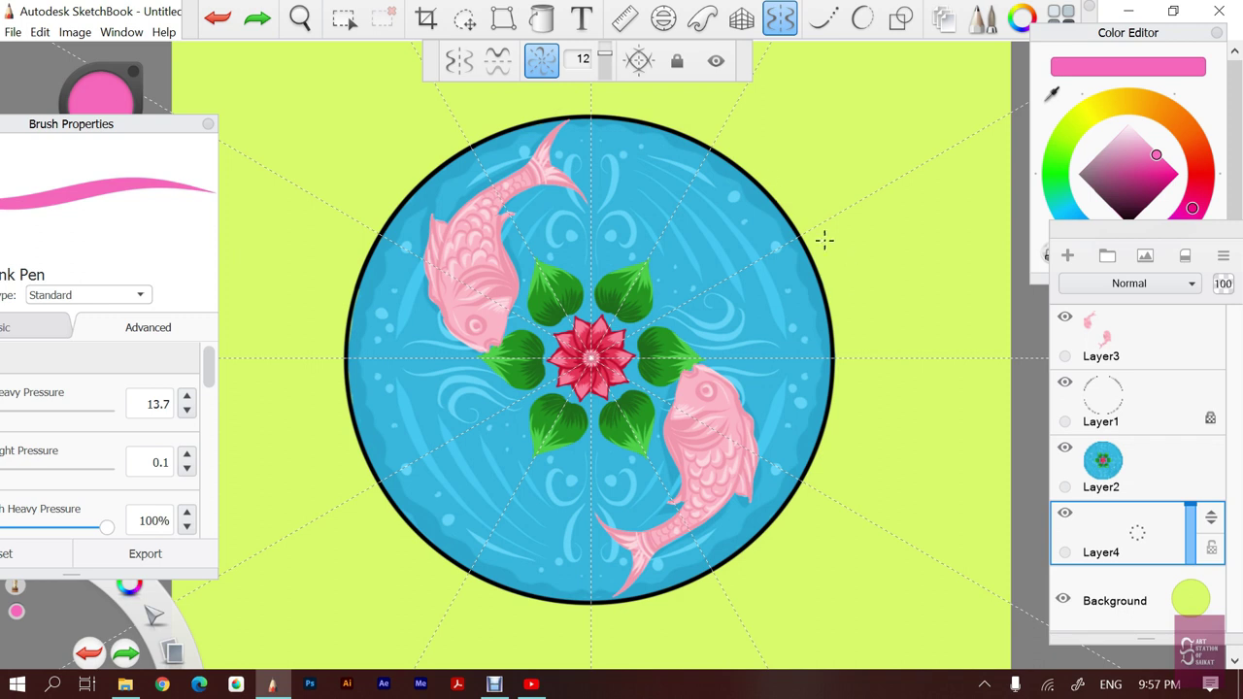
pyautogui.click(833, 284)
pyautogui.moveTo(834, 287); pyautogui.dragTo(859, 298)
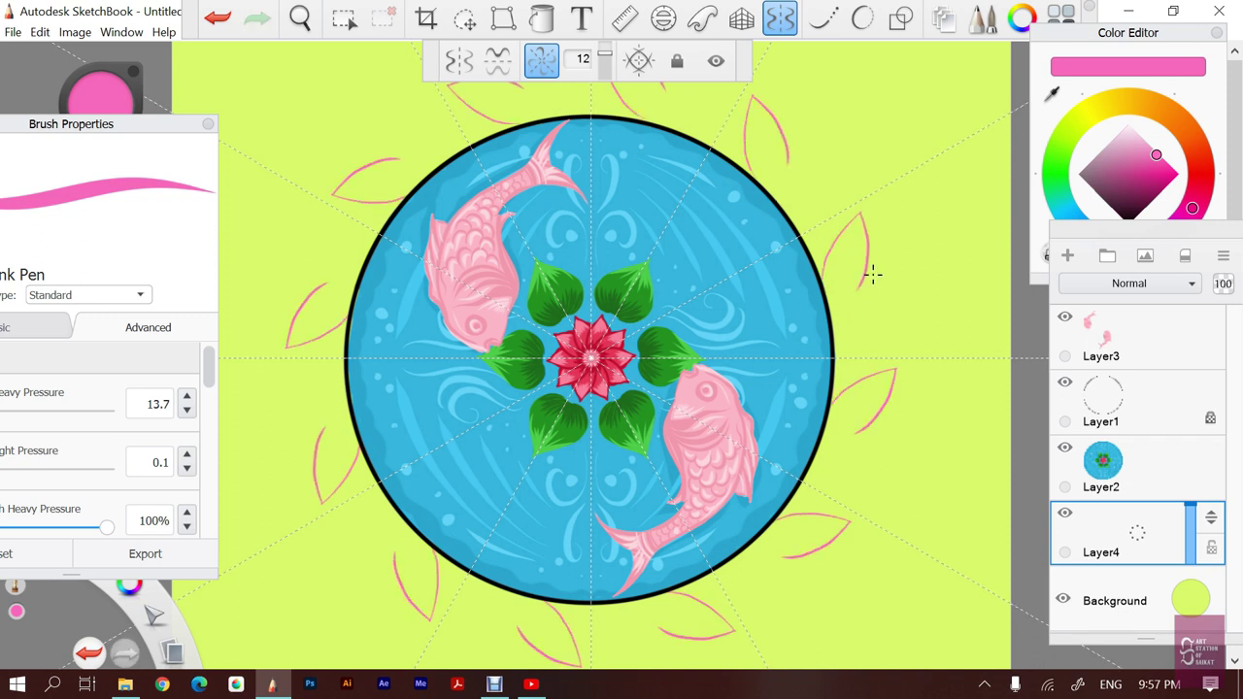
pyautogui.hotkey('ctrl', 'z')
pyautogui.hotkey('ctrl', 'z')
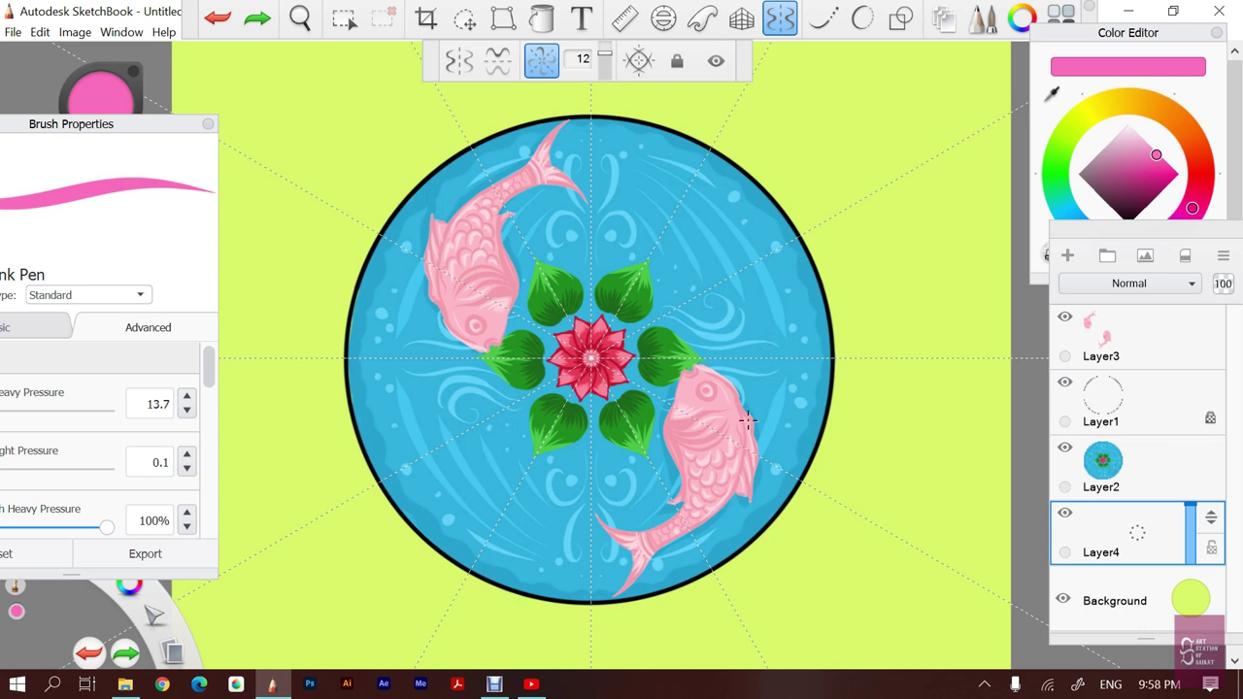
# Draw two rows of pink petal outlines around the rim, repeated twelve ways by radial symmetry
pyautogui.moveTo(822, 270); pyautogui.dragTo(845, 211)
pyautogui.moveTo(827, 275); pyautogui.dragTo(849, 216)
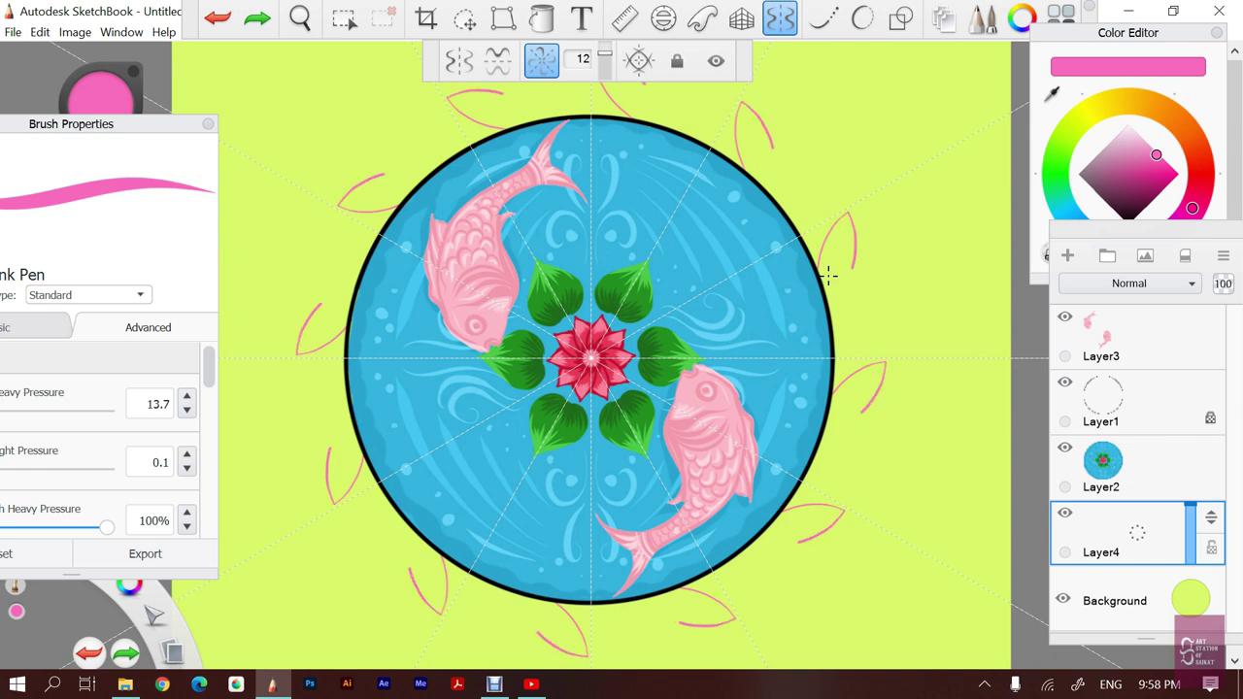
pyautogui.moveTo(859, 280); pyautogui.dragTo(834, 302)
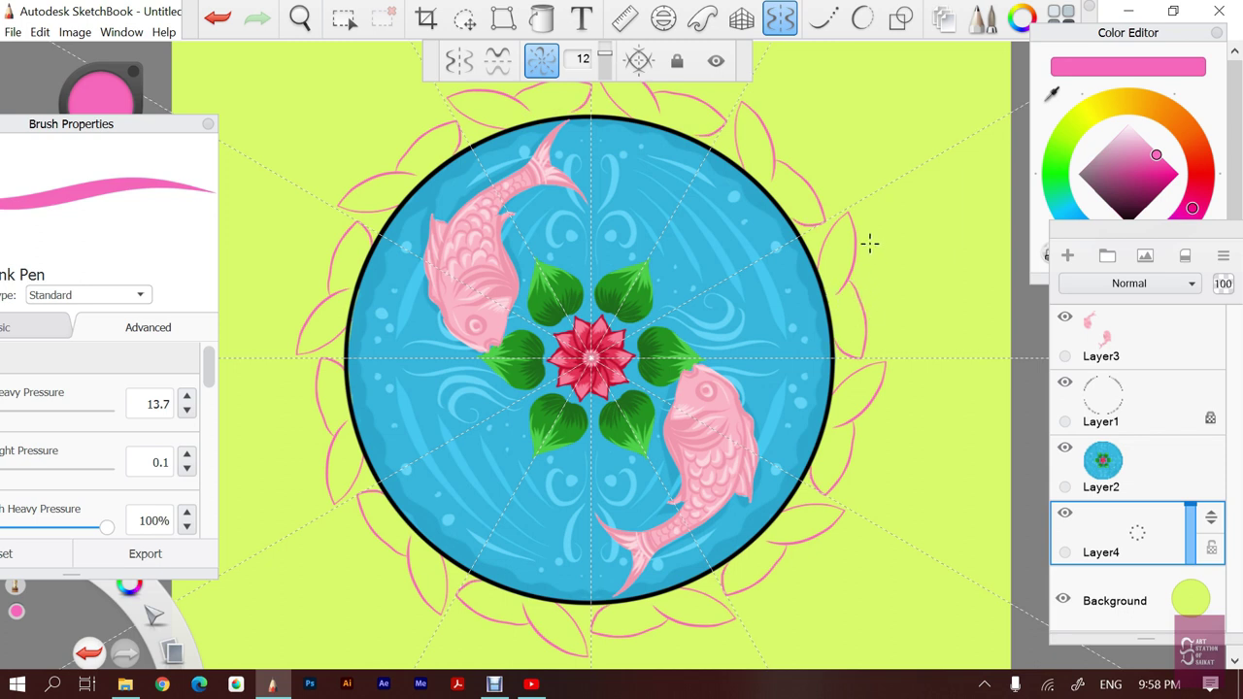
pyautogui.moveTo(863, 255); pyautogui.dragTo(870, 292)
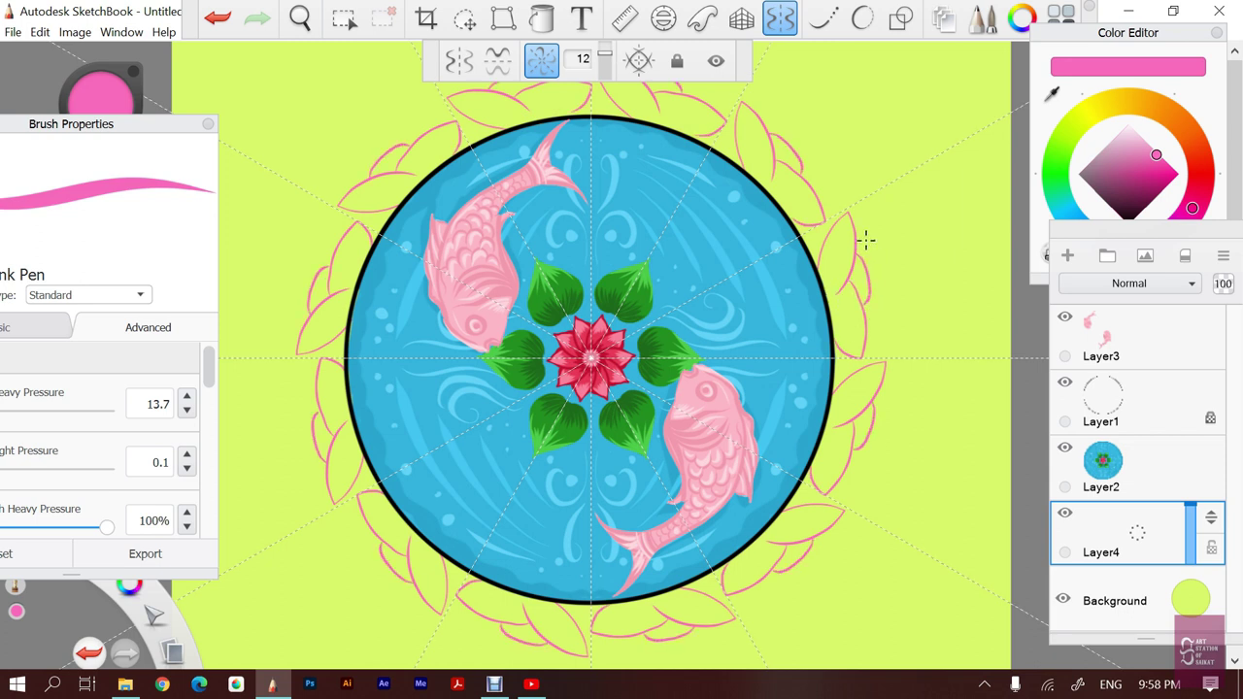
pyautogui.moveTo(864, 228); pyautogui.dragTo(879, 326)
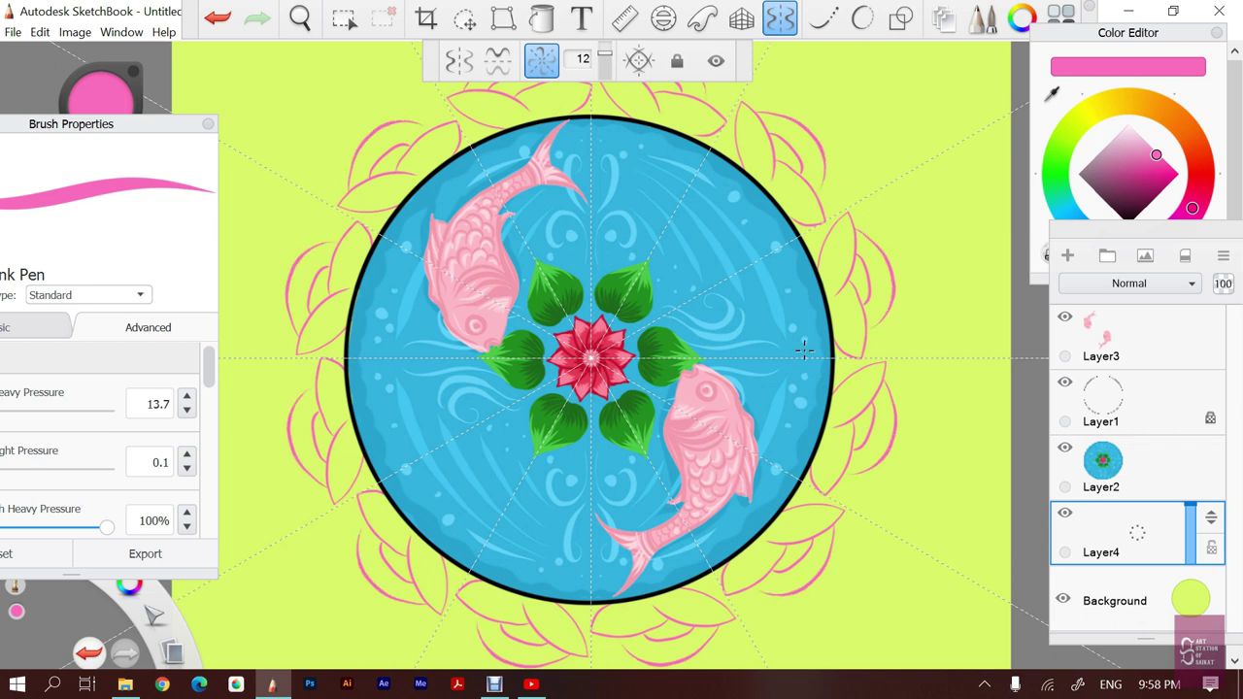
# Zoom in on the right fish area and pan across the pond
pyautogui.press('space')
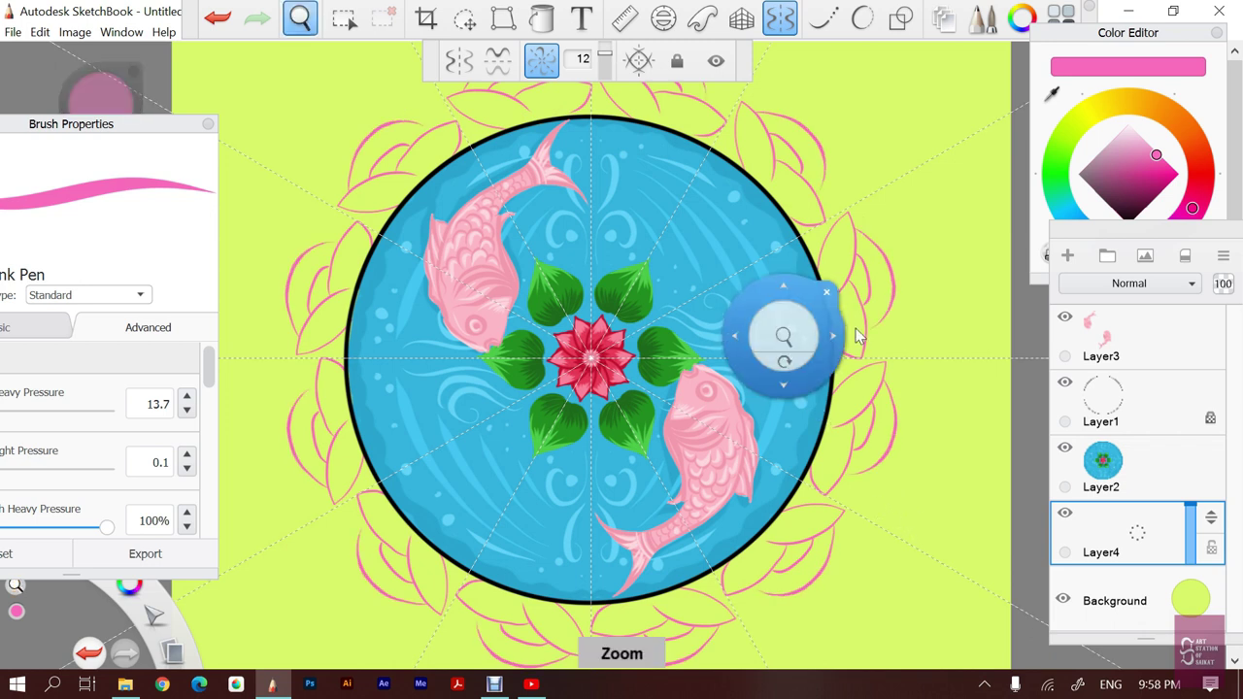
pyautogui.moveTo(820, 341)
pyautogui.mouseDown()
pyautogui.moveTo(801, 333)
pyautogui.moveTo(977, 422)
pyautogui.moveTo(995, 383)
pyautogui.mouseUp()
pyautogui.press('space')
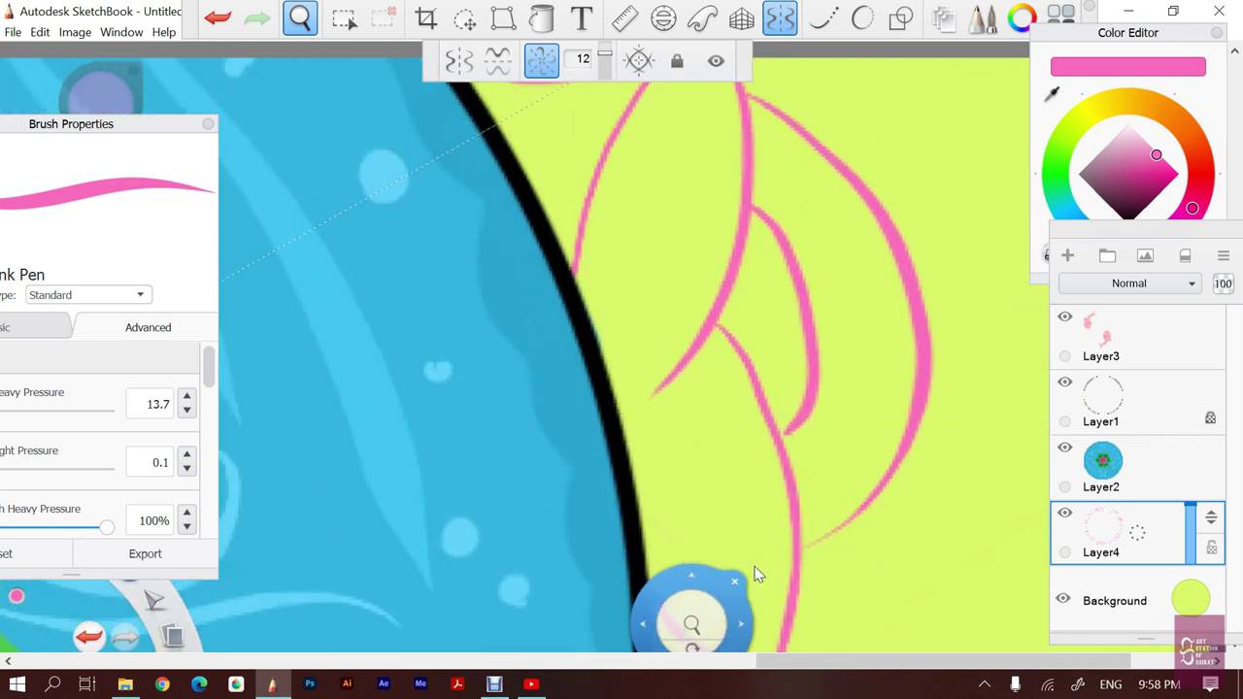
pyautogui.press('space')
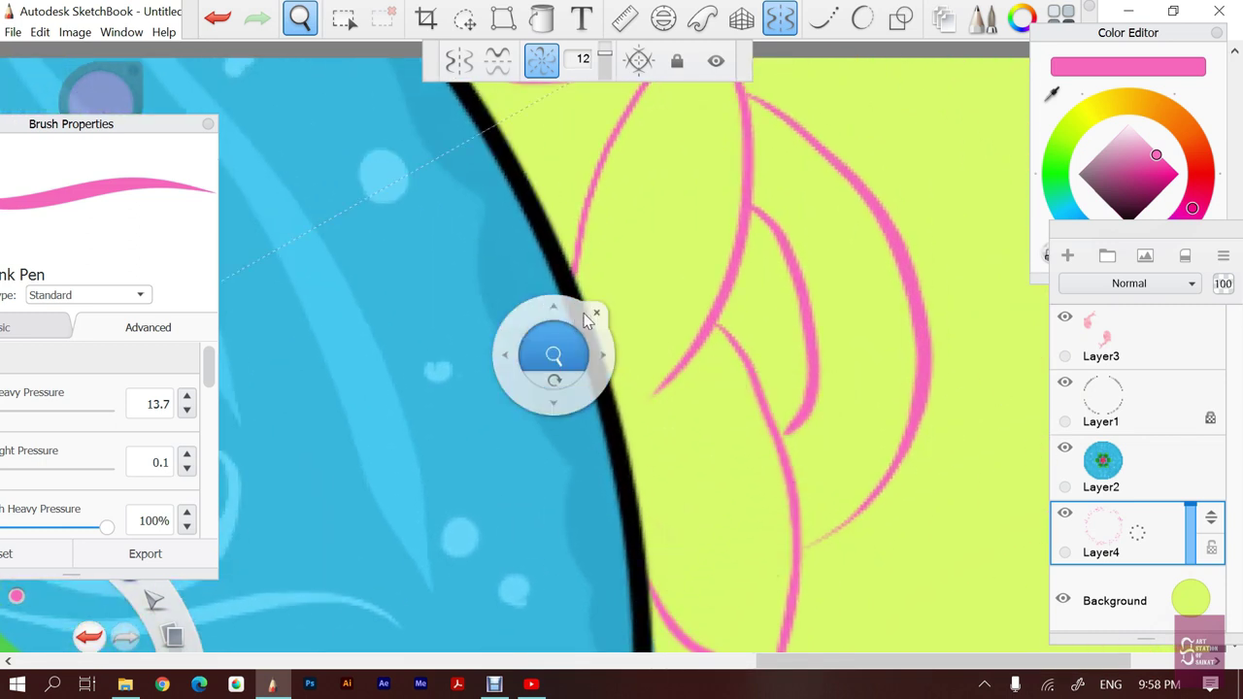
pyautogui.moveTo(555, 355); pyautogui.dragTo(924, 490)
pyautogui.press('space')
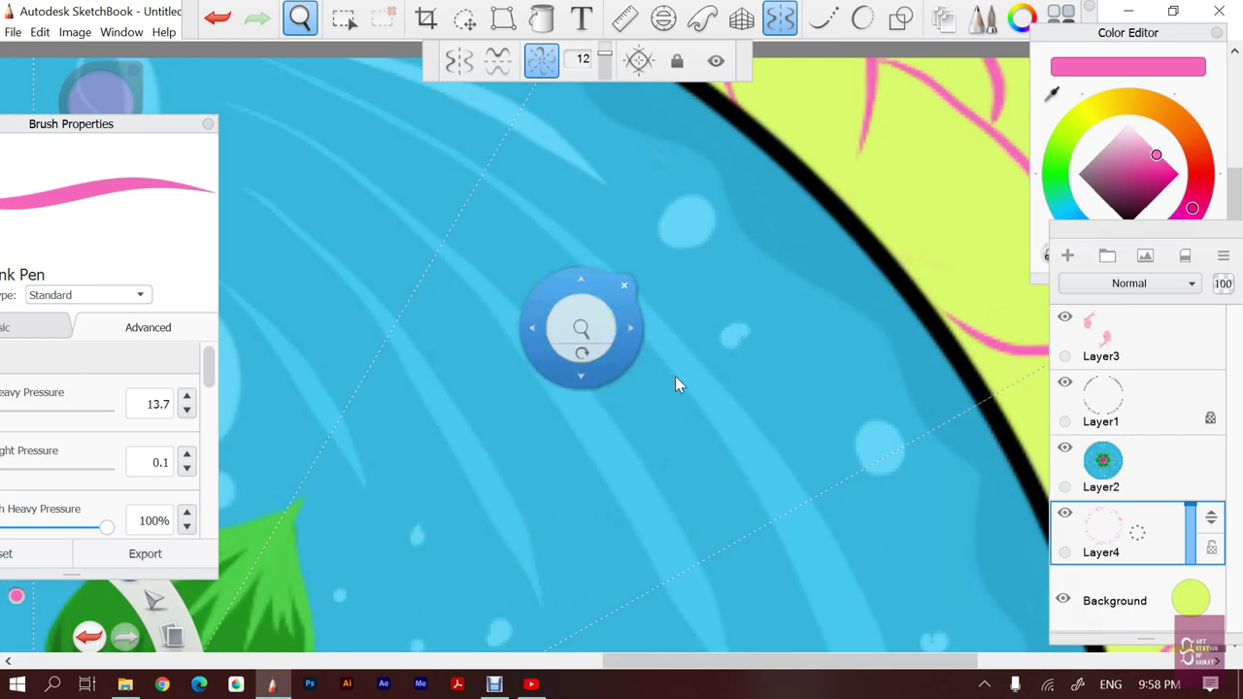
# Zoom out to the whole pond, then zoom in on its top edge
pyautogui.scroll(-3, 642, 311)
pyautogui.scroll(-3, 641, 311)
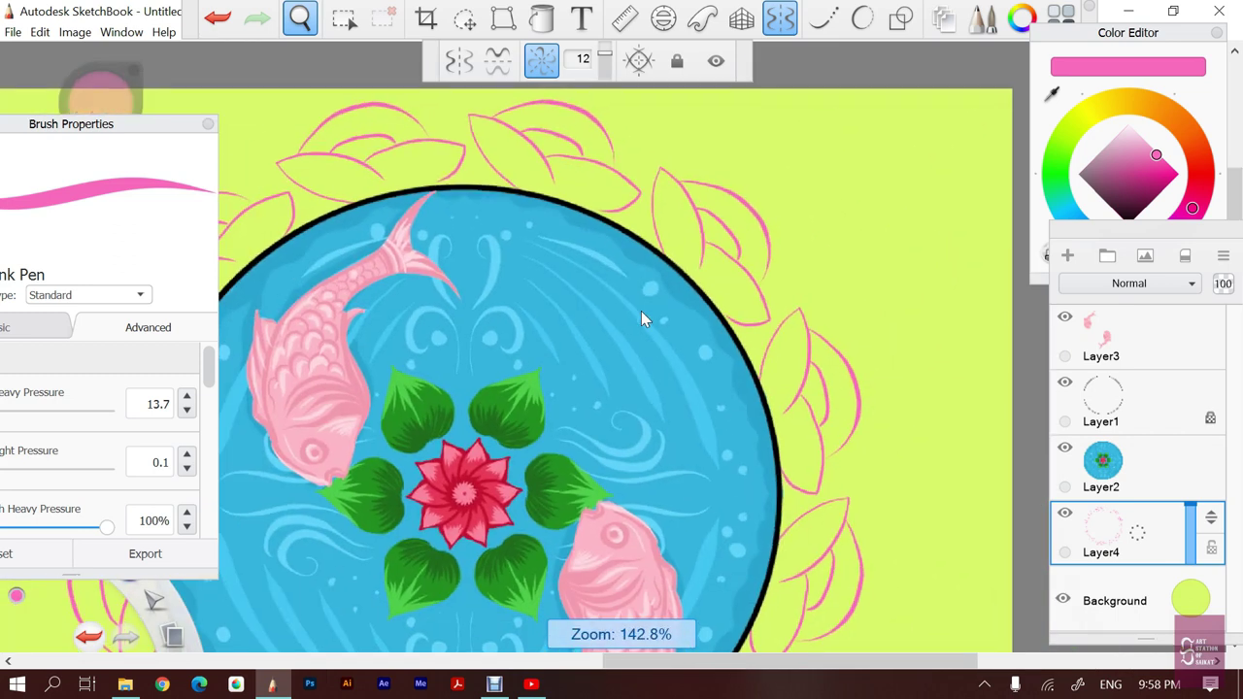
pyautogui.press('space')
pyautogui.moveTo(466, 292)
pyautogui.mouseDown()
pyautogui.moveTo(666, 384)
pyautogui.moveTo(785, 485)
pyautogui.mouseUp()
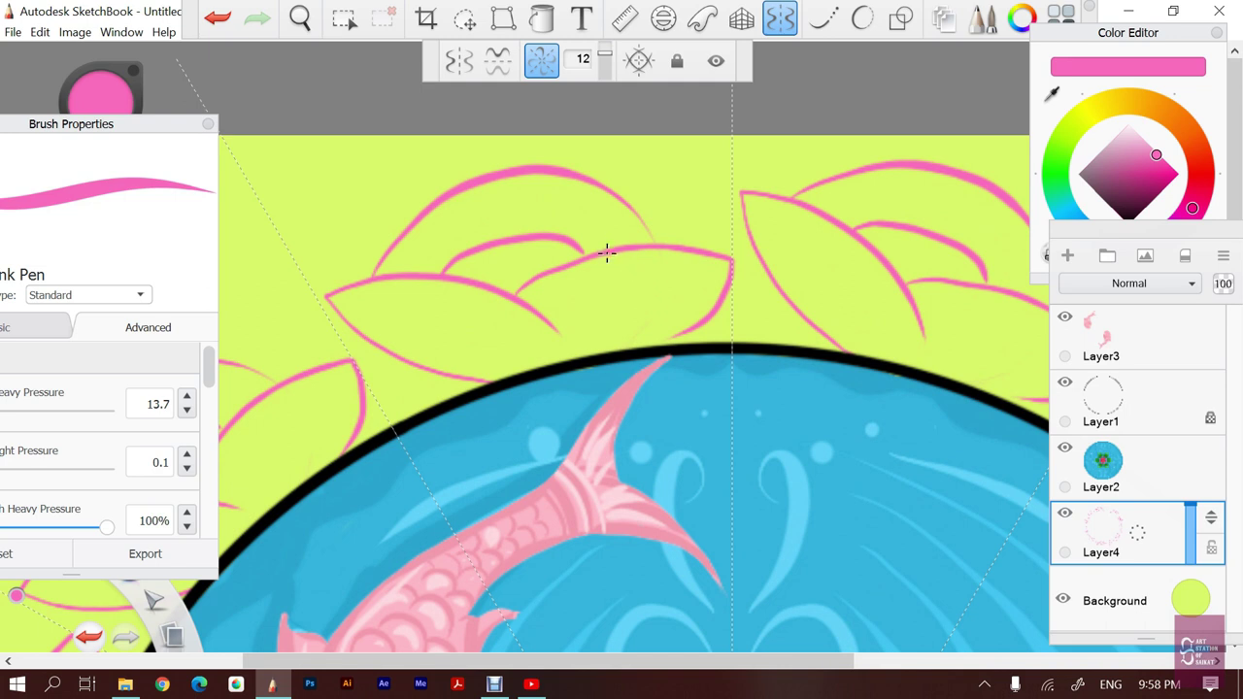
# Undo the old pink leaf strokes and try curved petal outlines above the rim
pyautogui.hotkey('ctrl', 'z')
pyautogui.hotkey('ctrl', 'z')
pyautogui.hotkey('ctrl', 'z')
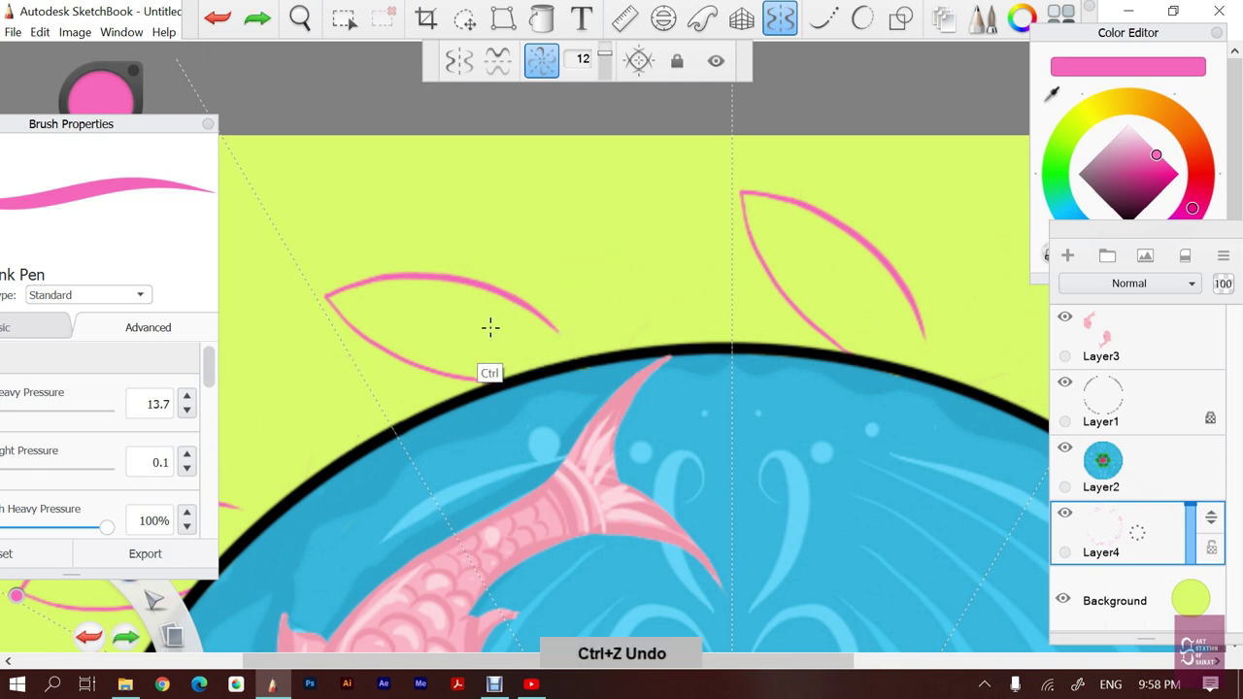
pyautogui.hotkey('ctrl', 'z')
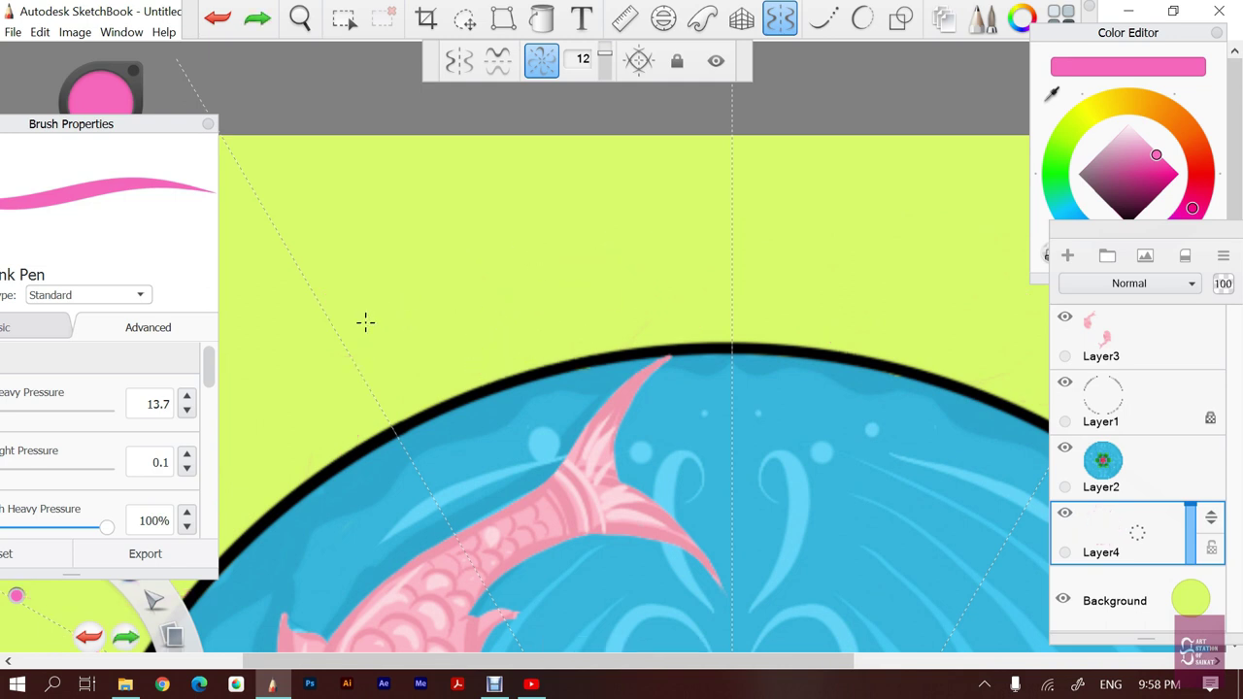
pyautogui.moveTo(346, 333); pyautogui.dragTo(516, 316)
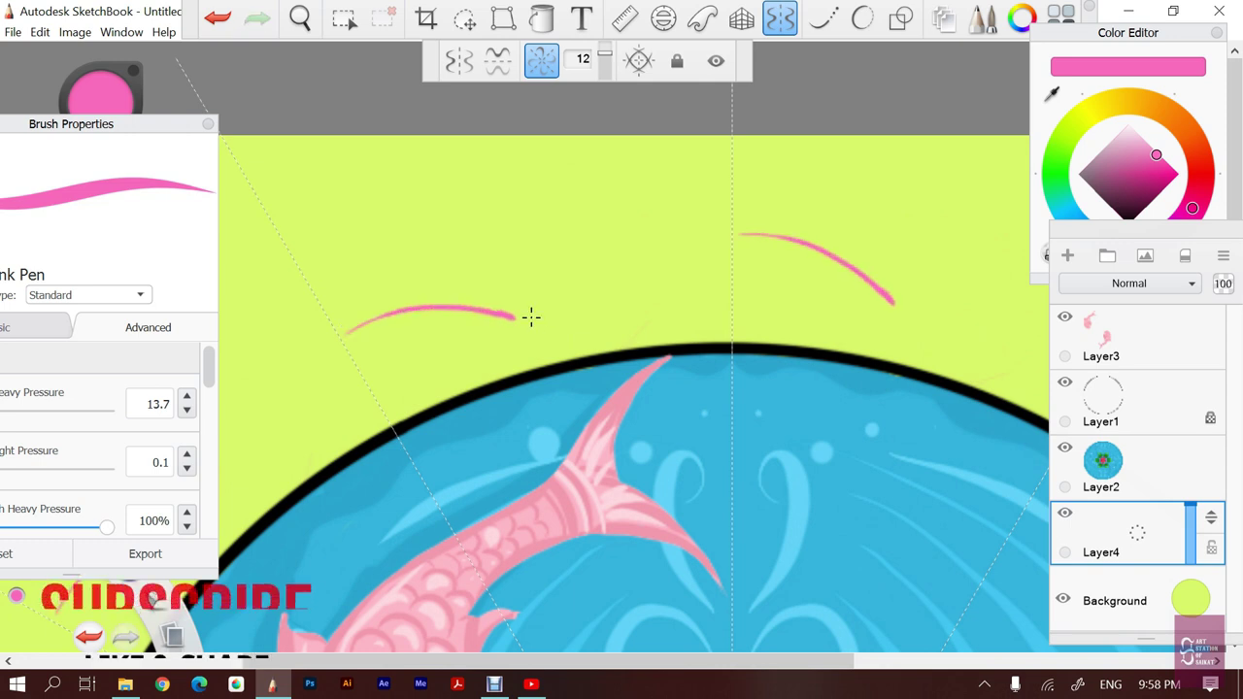
pyautogui.hotkey('ctrl', 'z')
pyautogui.moveTo(336, 325)
pyautogui.mouseDown()
pyautogui.moveTo(552, 319)
pyautogui.moveTo(692, 238)
pyautogui.mouseUp()
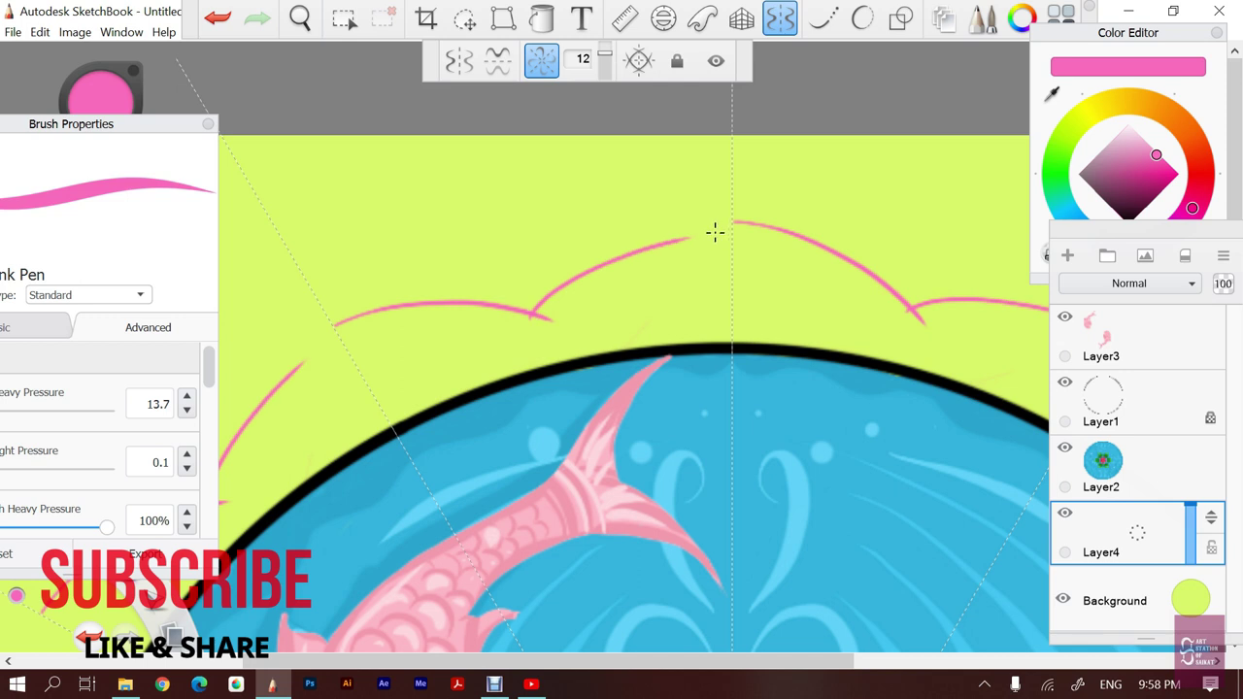
pyautogui.hotkey('ctrl', 'z')
# Draw the left petal's lower edge and a petal outline rising to the right
pyautogui.hotkey('ctrl', 'z')
pyautogui.moveTo(336, 330); pyautogui.dragTo(532, 357)
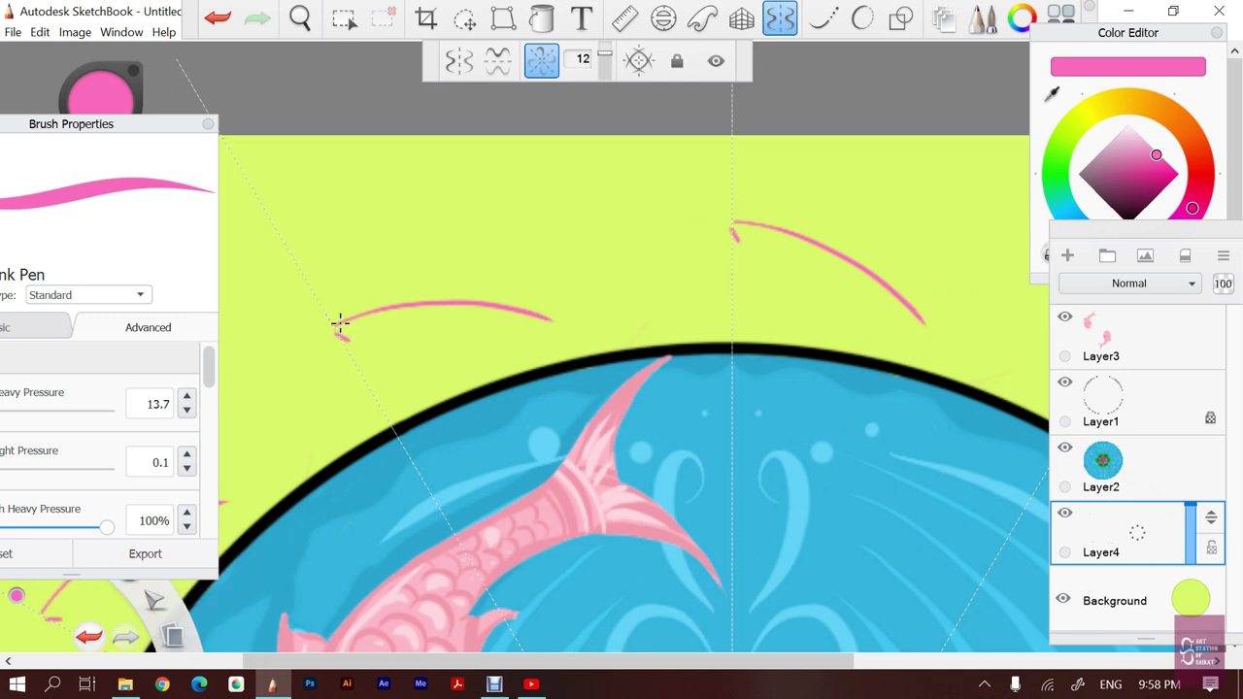
pyautogui.hotkey('ctrl', 'z')
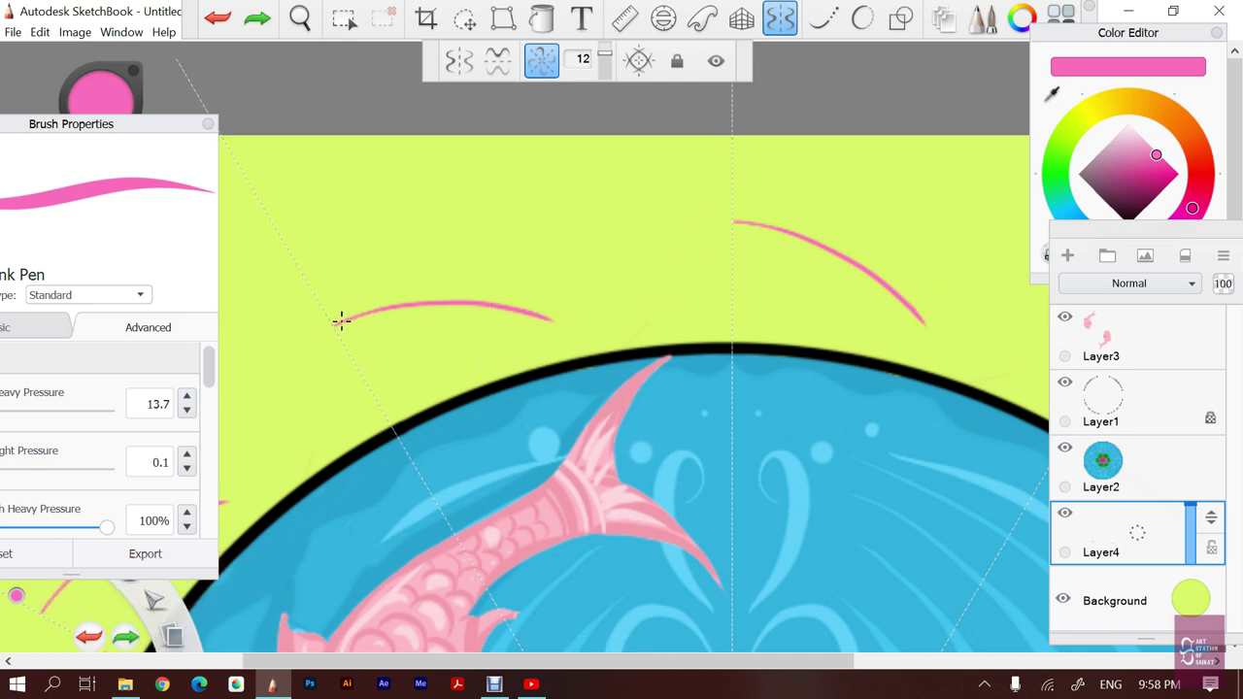
pyautogui.moveTo(336, 330); pyautogui.dragTo(510, 377)
pyautogui.moveTo(505, 304); pyautogui.dragTo(729, 215)
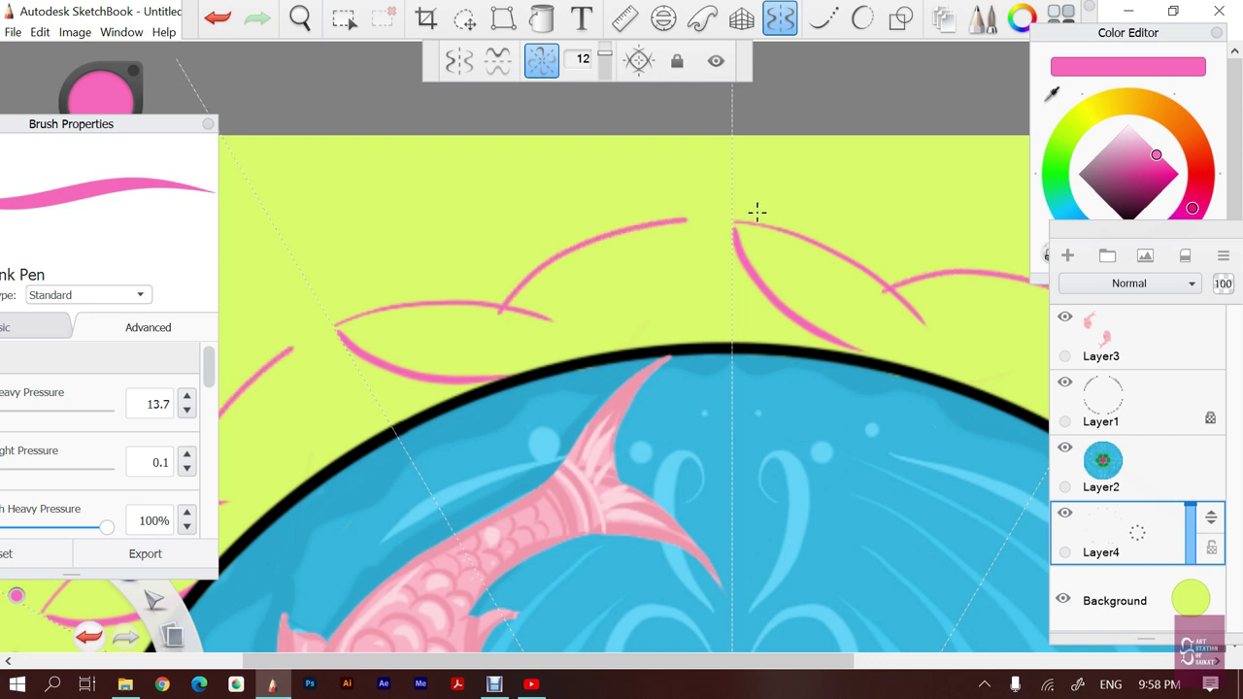
pyautogui.hotkey('ctrl', 'z')
pyautogui.moveTo(524, 309); pyautogui.dragTo(718, 232)
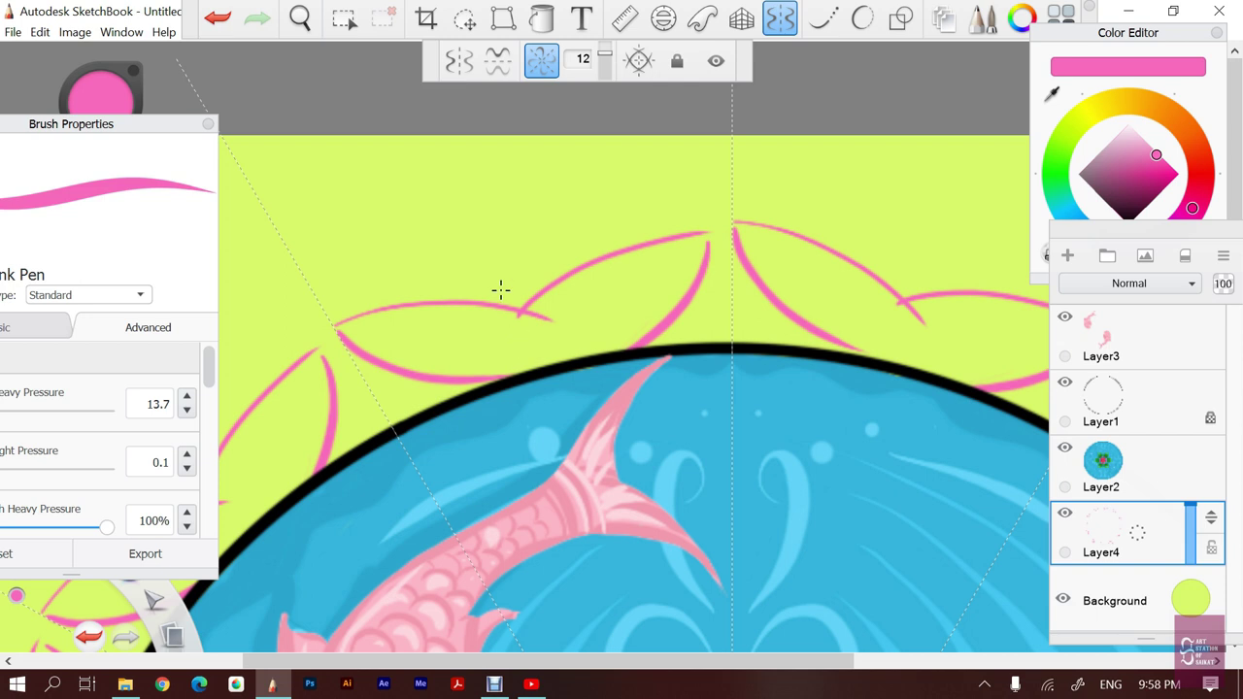
# Add a short inner petal curve and a long arcing outline, then start filling the left petal pink
pyautogui.moveTo(462, 303); pyautogui.dragTo(560, 276)
pyautogui.hotkey('ctrl', 'z')
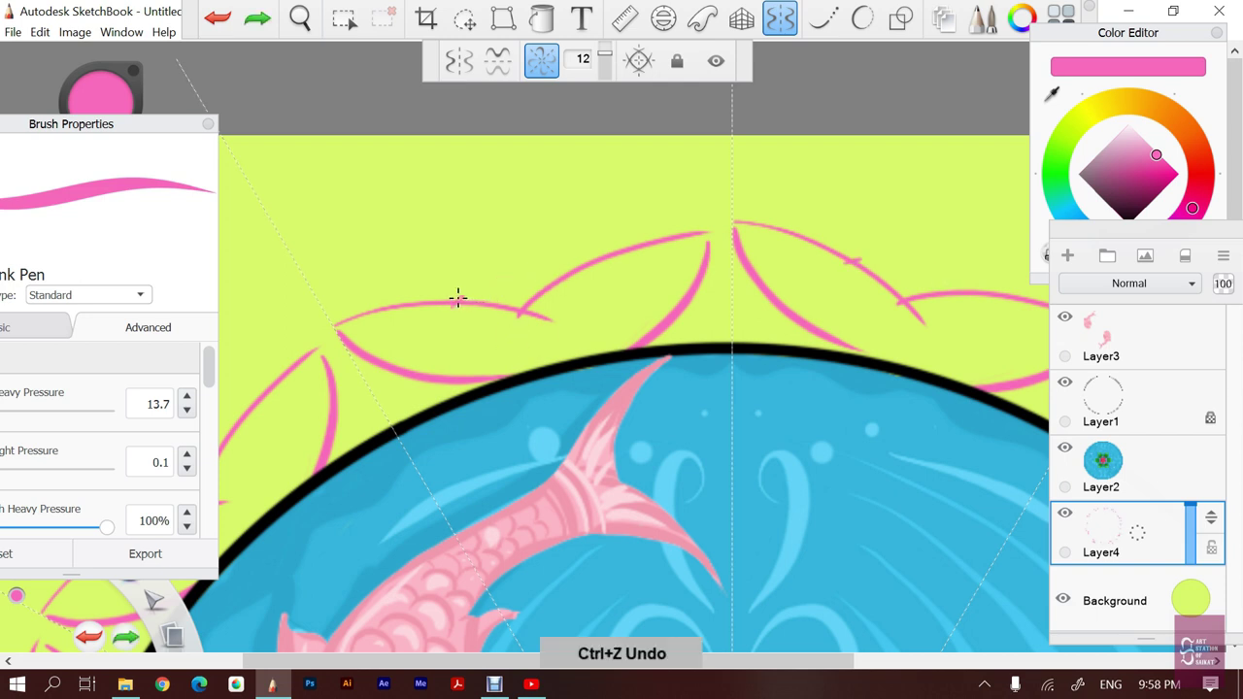
pyautogui.moveTo(458, 299); pyautogui.dragTo(559, 268)
pyautogui.moveTo(362, 309); pyautogui.dragTo(637, 238)
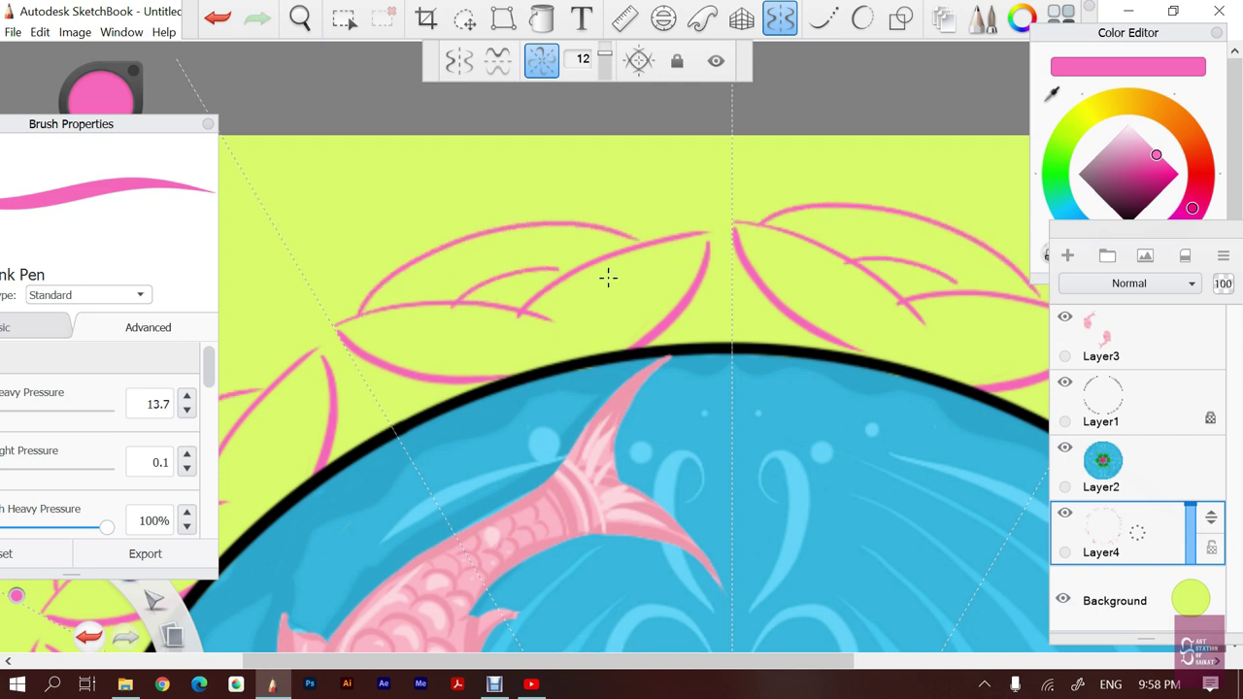
pyautogui.moveTo(419, 335)
pyautogui.mouseDown()
pyautogui.moveTo(370, 327)
pyautogui.moveTo(554, 364)
pyautogui.mouseUp()
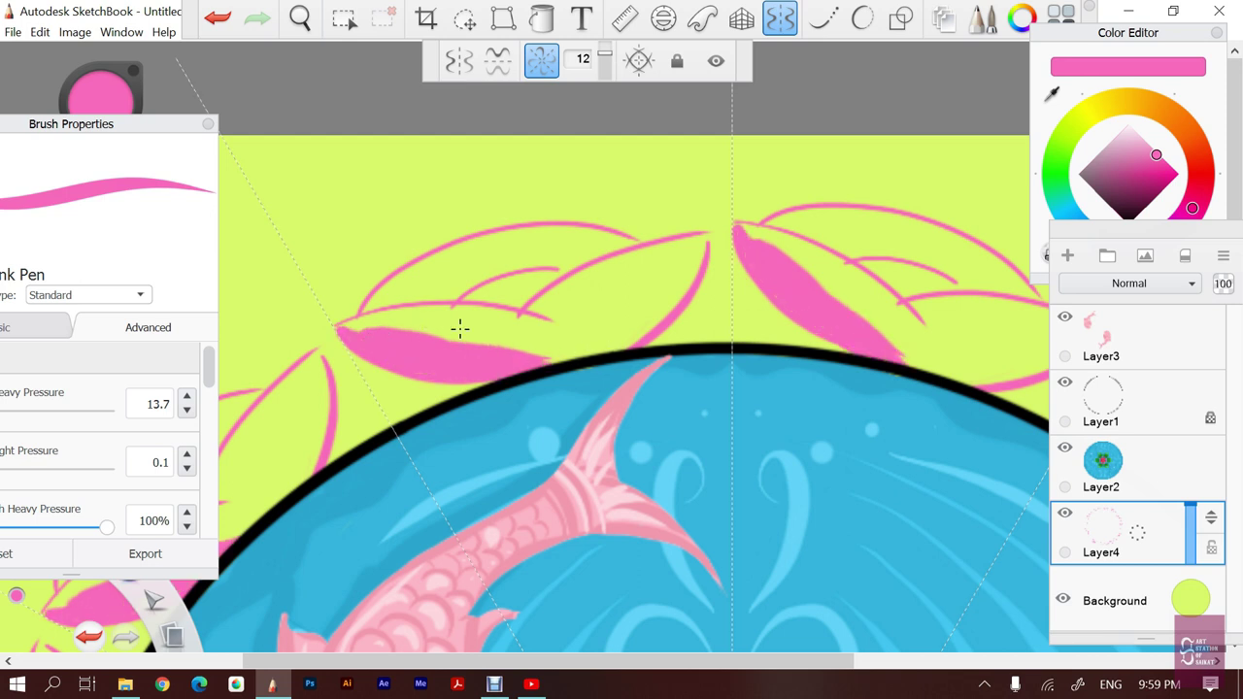
# Fill the left petal's lower area with pink, undoing the last two fill strokes
pyautogui.moveTo(348, 320)
pyautogui.mouseDown()
pyautogui.moveTo(480, 339)
pyautogui.moveTo(408, 327)
pyautogui.mouseUp()
pyautogui.moveTo(509, 335)
pyautogui.mouseDown()
pyautogui.moveTo(597, 327)
pyautogui.moveTo(683, 233)
pyautogui.moveTo(658, 252)
pyautogui.moveTo(700, 233)
pyautogui.moveTo(659, 288)
pyautogui.mouseUp()
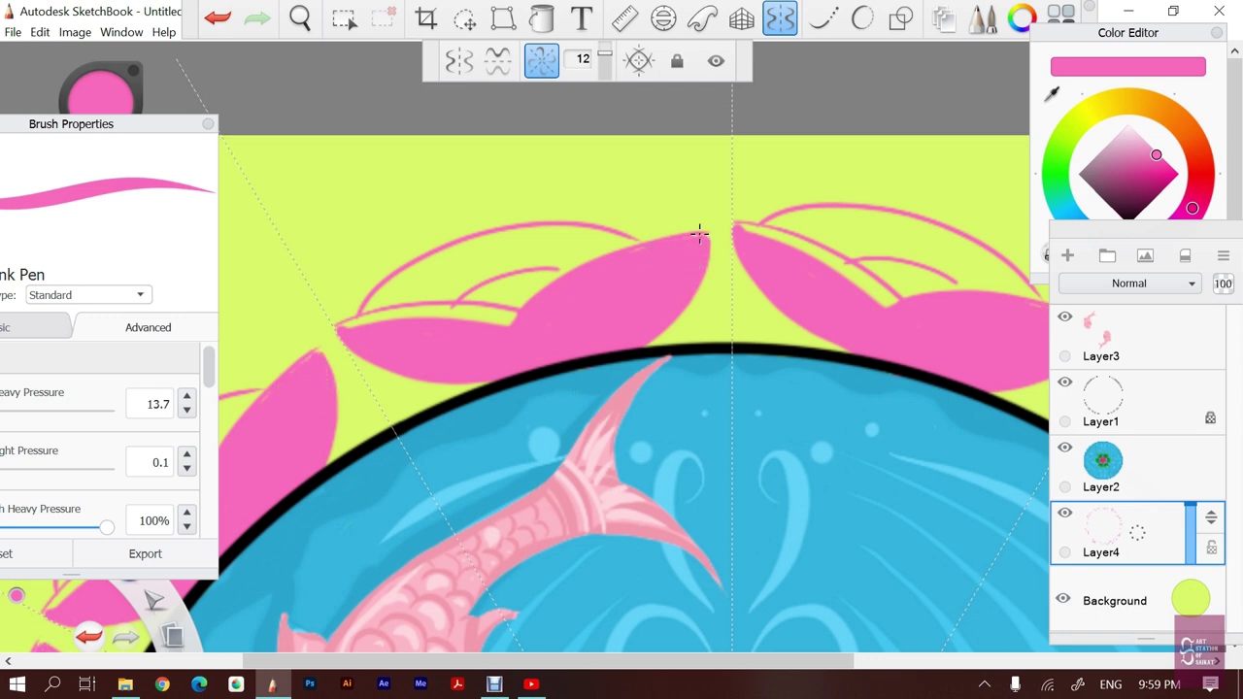
pyautogui.moveTo(523, 316); pyautogui.dragTo(336, 327)
pyautogui.moveTo(438, 264)
pyautogui.mouseDown()
pyautogui.moveTo(533, 259)
pyautogui.moveTo(505, 282)
pyautogui.moveTo(585, 255)
pyautogui.mouseUp()
pyautogui.hotkey('ctrl', 'z')
pyautogui.hotkey('ctrl', 'z')
pyautogui.hotkey('ctrl', 'z')
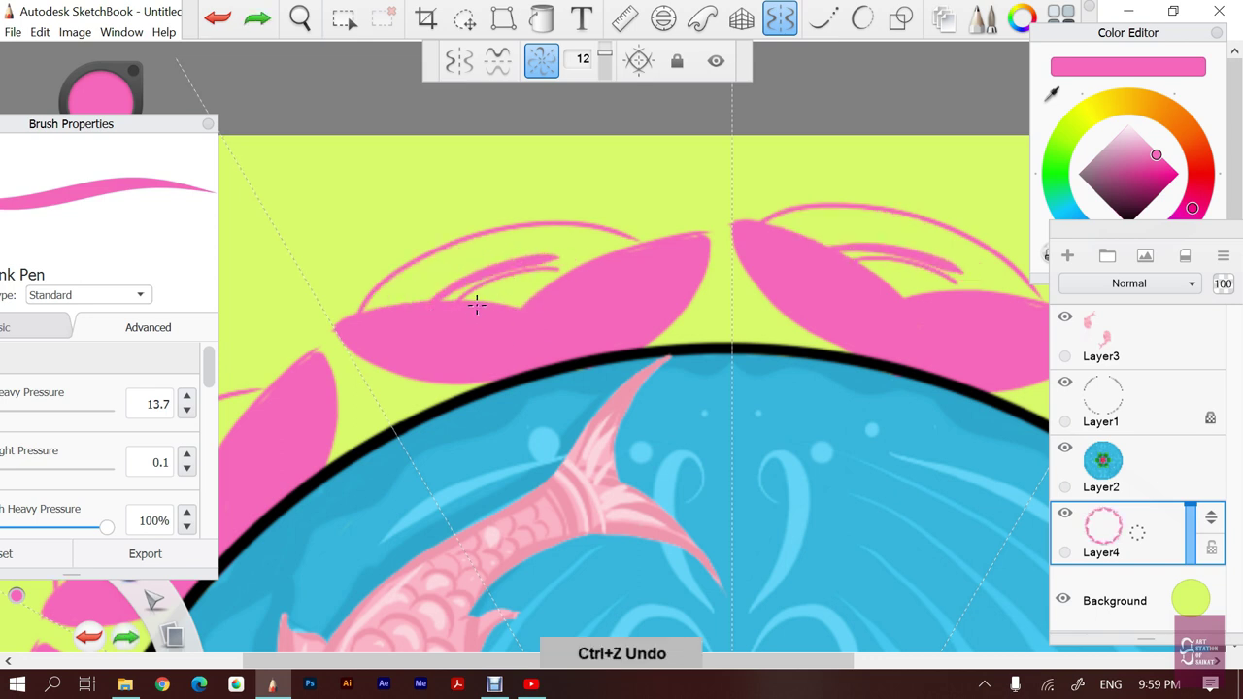
pyautogui.hotkey('ctrl', 'z')
# Paint the petal's edge, upper gaps and top solid pink, leaving a small lime-green opening
pyautogui.moveTo(449, 301)
pyautogui.mouseDown()
pyautogui.moveTo(464, 284)
pyautogui.moveTo(546, 282)
pyautogui.mouseUp()
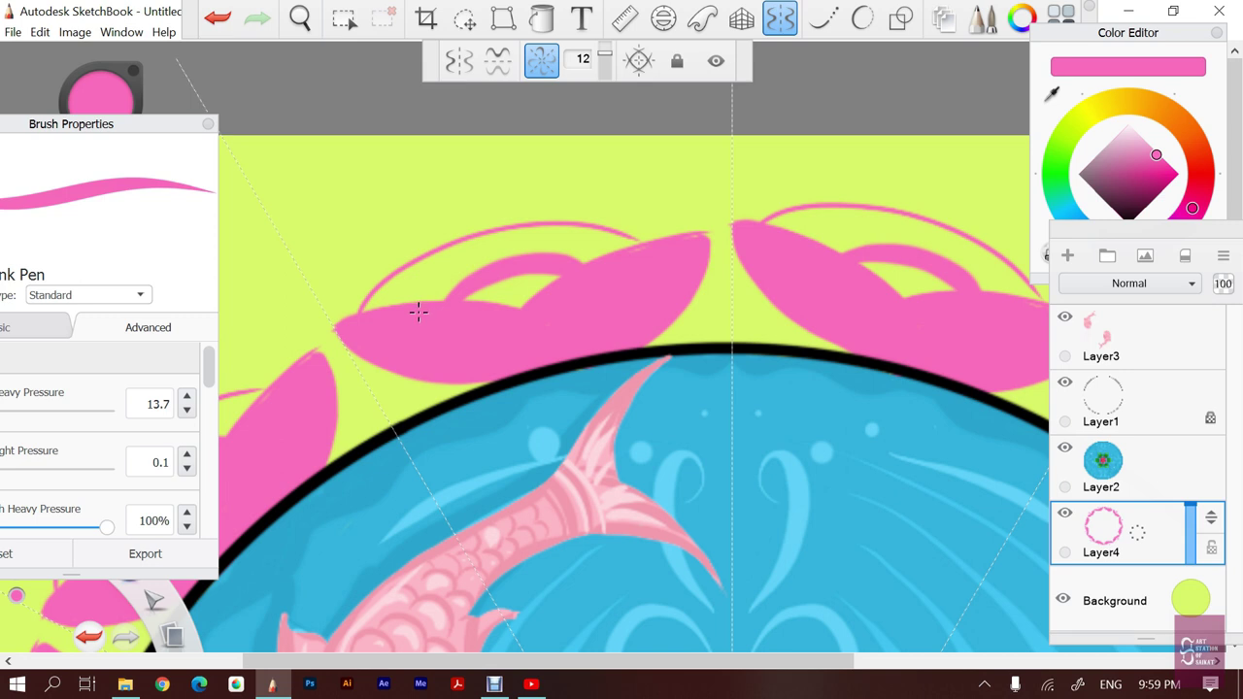
pyautogui.moveTo(417, 314); pyautogui.dragTo(583, 255)
pyautogui.moveTo(456, 294); pyautogui.dragTo(438, 310)
pyautogui.moveTo(546, 255)
pyautogui.mouseDown()
pyautogui.moveTo(612, 243)
pyautogui.moveTo(411, 278)
pyautogui.mouseUp()
pyautogui.moveTo(505, 241); pyautogui.dragTo(605, 233)
pyautogui.moveTo(428, 280); pyautogui.dragTo(560, 233)
pyautogui.moveTo(389, 306)
pyautogui.mouseDown()
pyautogui.moveTo(512, 246)
pyautogui.moveTo(435, 266)
pyautogui.moveTo(472, 242)
pyautogui.moveTo(458, 243)
pyautogui.moveTo(512, 246)
pyautogui.mouseUp()
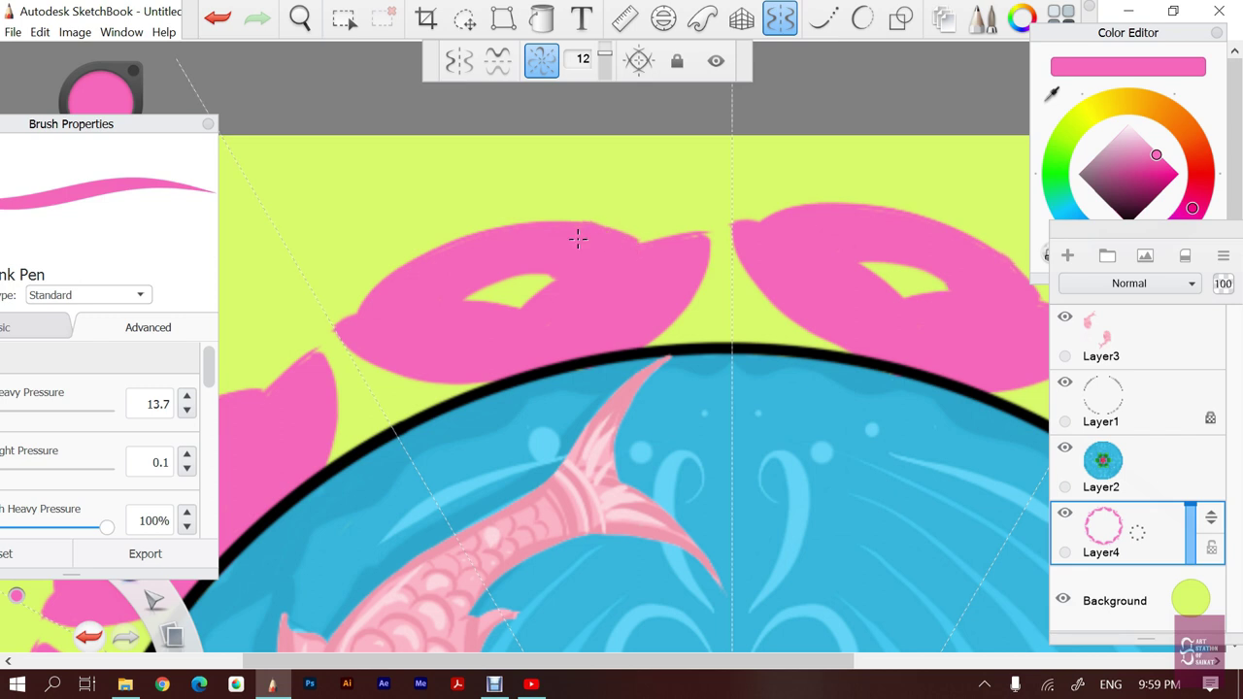
pyautogui.moveTo(595, 233)
pyautogui.mouseDown()
pyautogui.moveTo(646, 231)
pyautogui.moveTo(595, 237)
pyautogui.mouseUp()
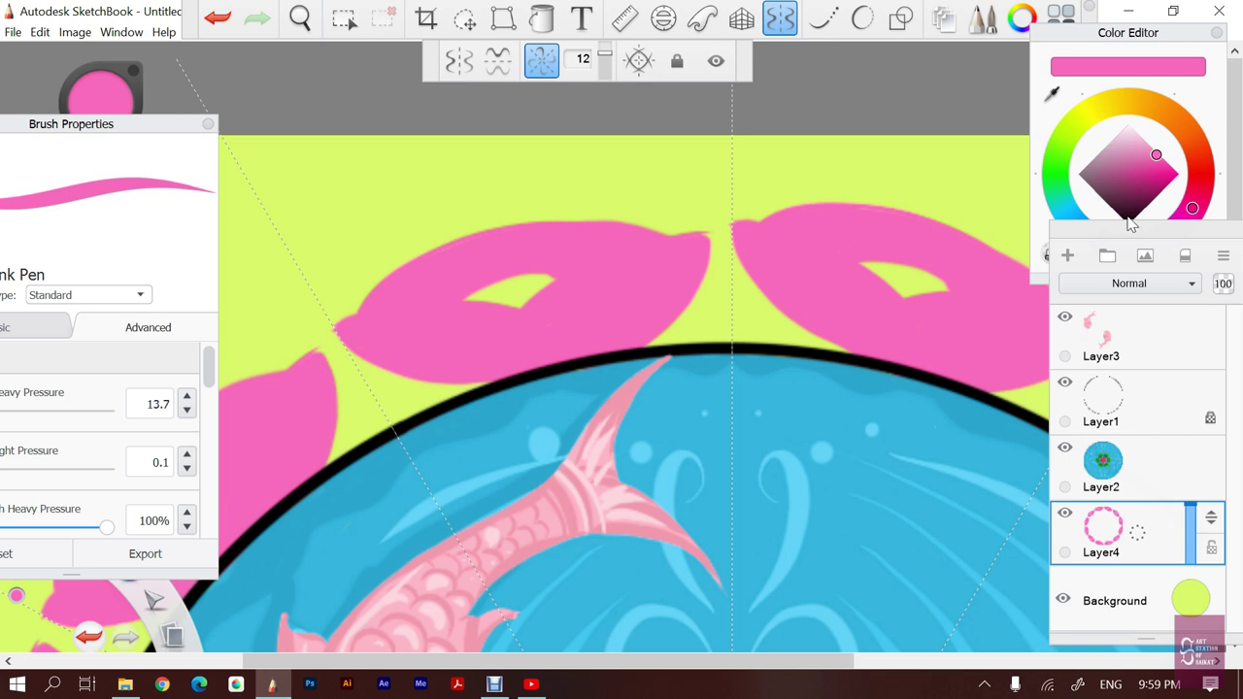
# Switch to dark magenta and draw the first shading stroke above the rim
pyautogui.moveTo(1156, 161); pyautogui.dragTo(1114, 210)
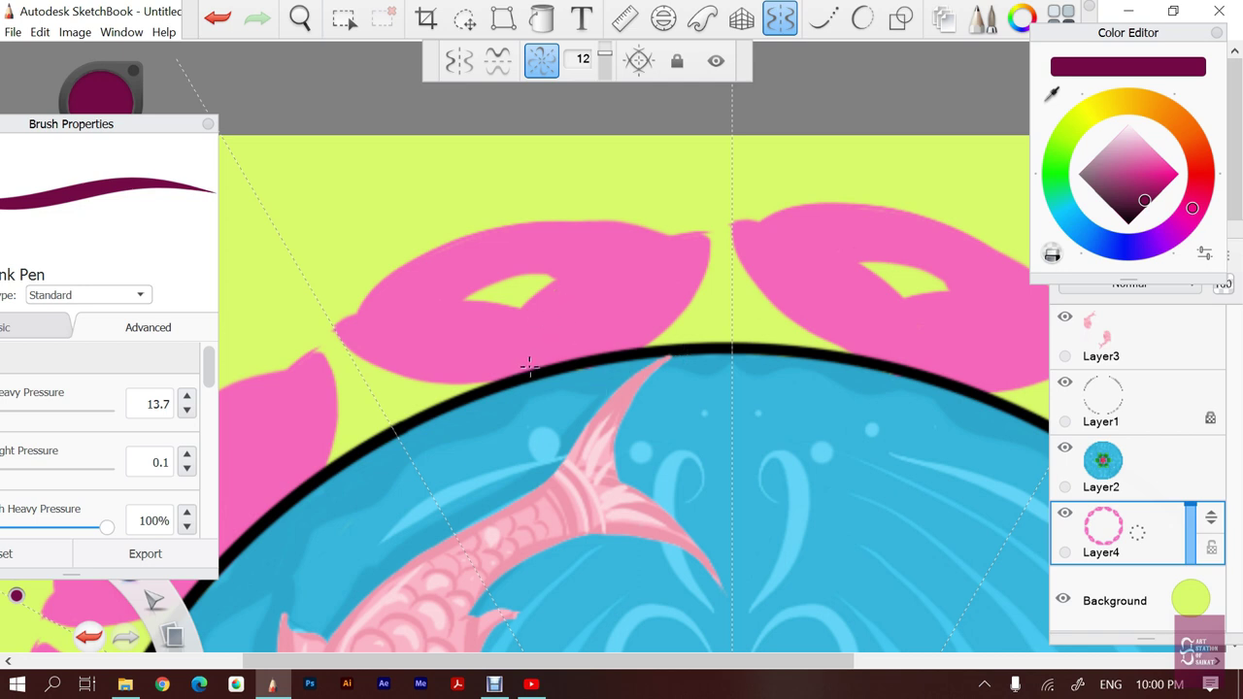
pyautogui.moveTo(527, 366); pyautogui.dragTo(579, 282)
pyautogui.hotkey('ctrl', 'z')
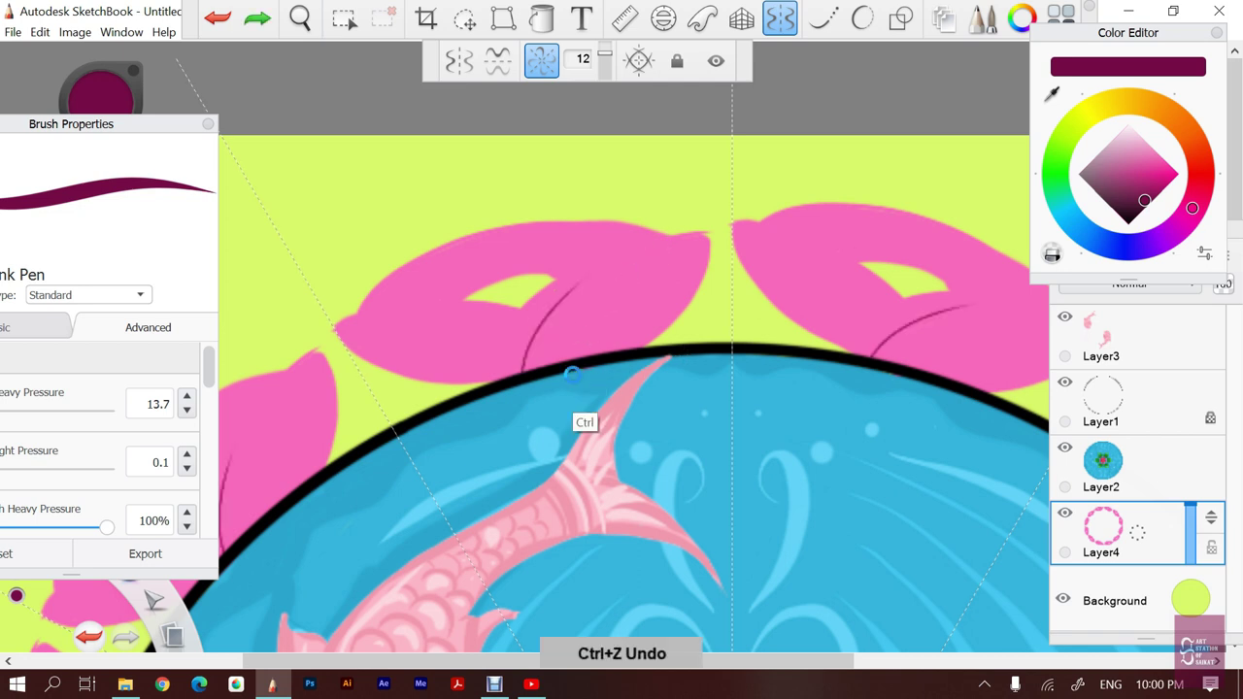
pyautogui.moveTo(531, 377); pyautogui.dragTo(661, 255)
pyautogui.hotkey('ctrl', 'z')
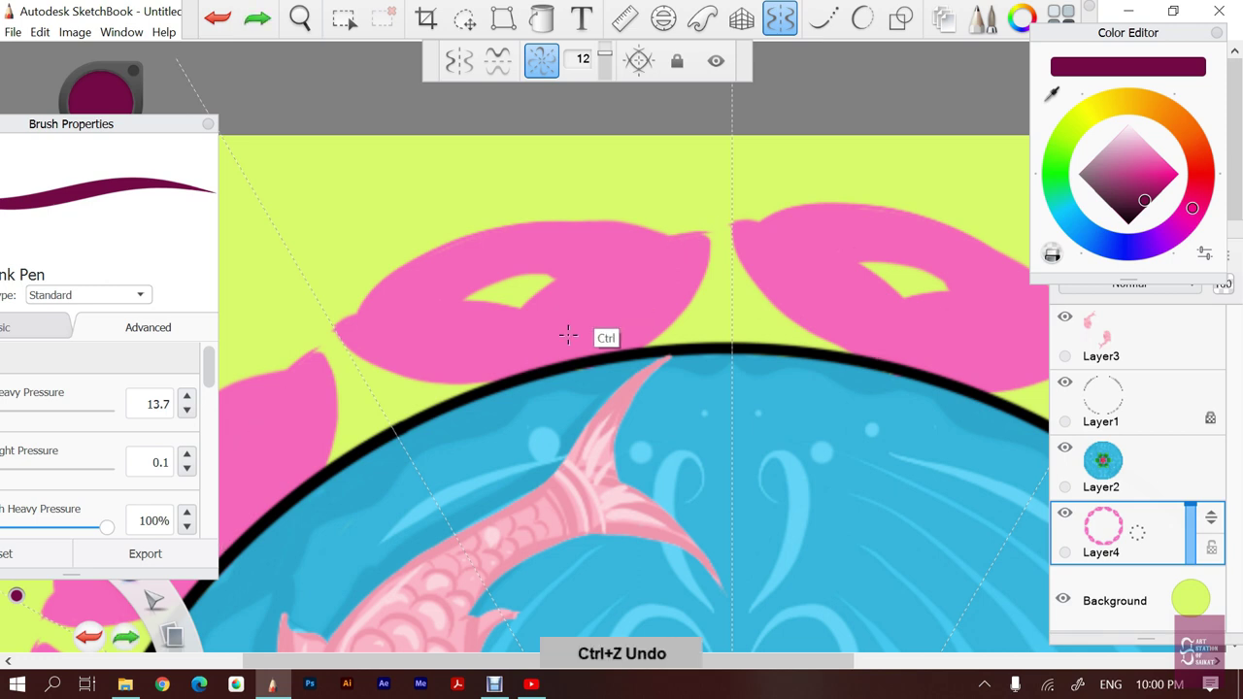
pyautogui.moveTo(529, 369)
pyautogui.mouseDown()
pyautogui.moveTo(532, 338)
pyautogui.moveTo(670, 239)
pyautogui.mouseUp()
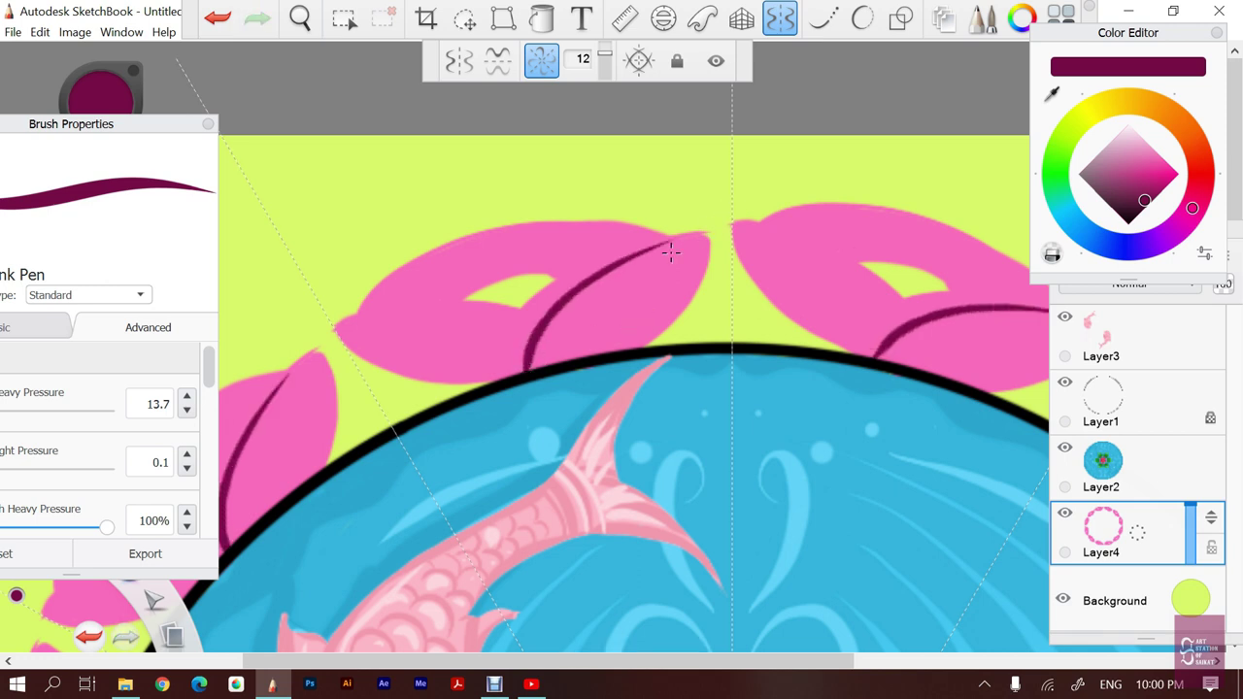
# Add magenta hatch lines running from the rim up the petal bases
pyautogui.moveTo(531, 375); pyautogui.dragTo(588, 309)
pyautogui.moveTo(530, 373)
pyautogui.mouseDown()
pyautogui.moveTo(585, 298)
pyautogui.moveTo(595, 311)
pyautogui.moveTo(566, 346)
pyautogui.moveTo(612, 307)
pyautogui.moveTo(637, 307)
pyautogui.moveTo(667, 273)
pyautogui.mouseUp()
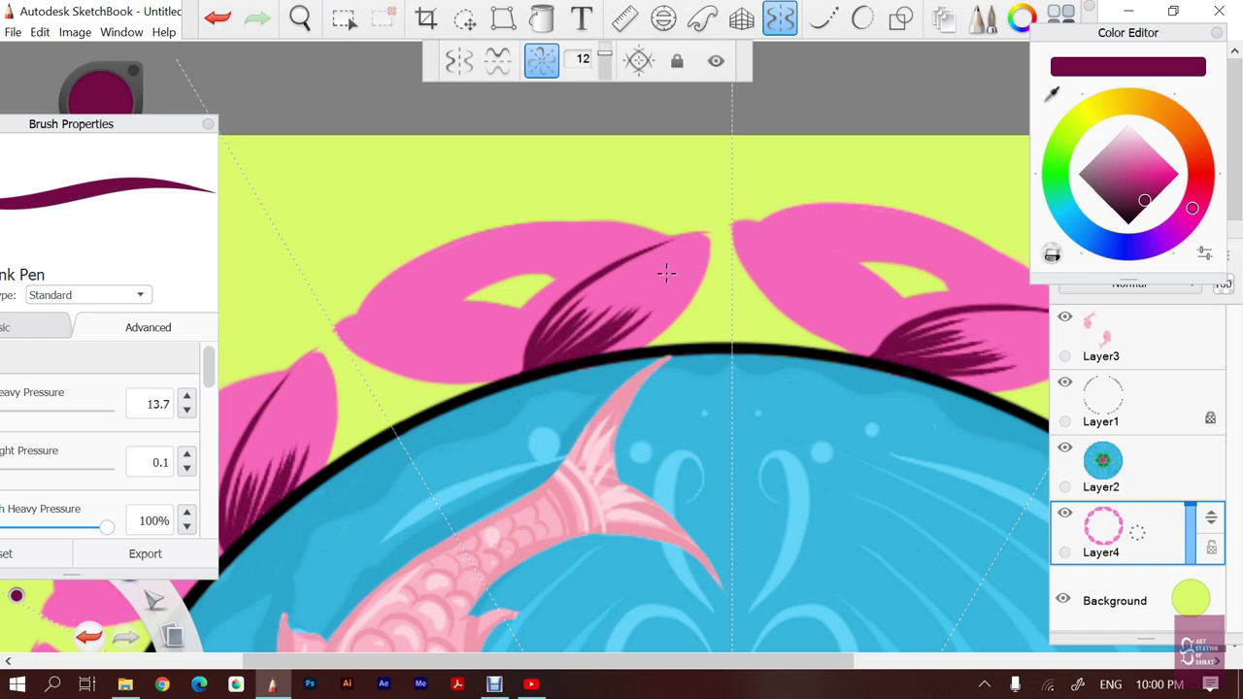
pyautogui.moveTo(559, 372)
pyautogui.mouseDown()
pyautogui.moveTo(669, 309)
pyautogui.moveTo(649, 250)
pyautogui.mouseUp()
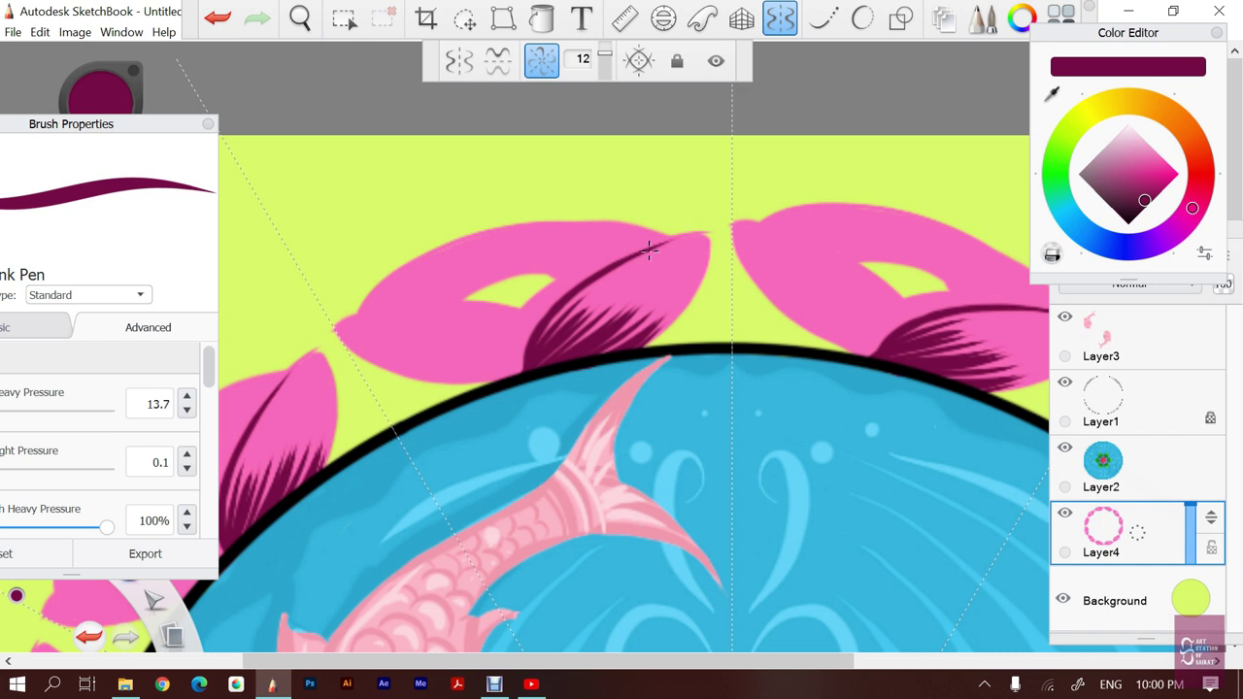
pyautogui.moveTo(560, 355); pyautogui.dragTo(633, 297)
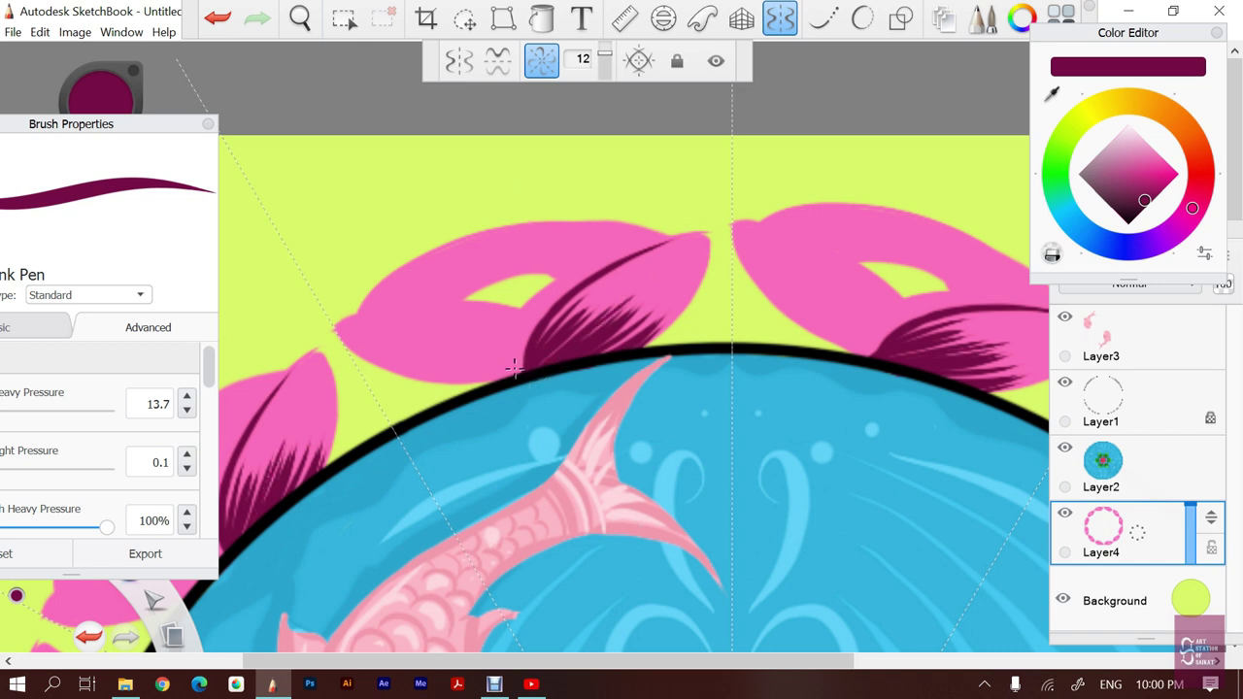
pyautogui.moveTo(510, 375); pyautogui.dragTo(637, 239)
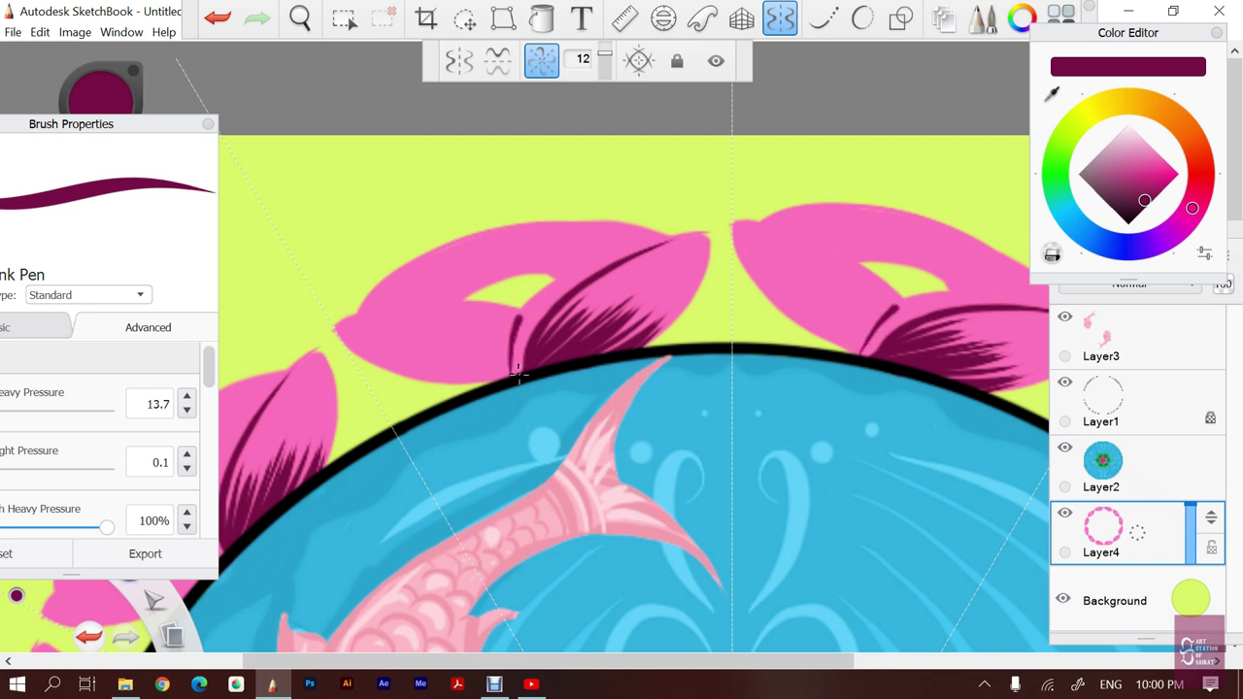
pyautogui.moveTo(519, 374); pyautogui.dragTo(704, 233)
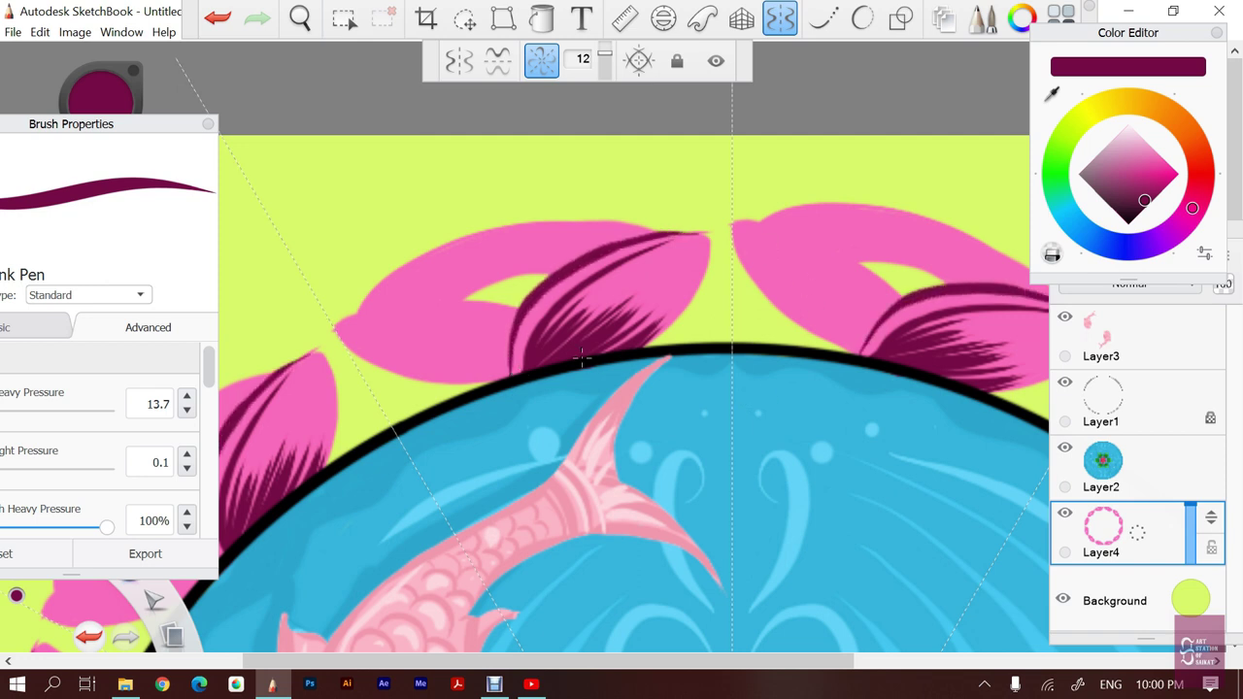
# Outline the left petal's lower edge in magenta, removing stray short strokes
pyautogui.moveTo(521, 313)
pyautogui.mouseDown()
pyautogui.moveTo(455, 304)
pyautogui.moveTo(494, 309)
pyautogui.moveTo(468, 293)
pyautogui.moveTo(491, 301)
pyautogui.moveTo(342, 323)
pyautogui.mouseUp()
pyautogui.hotkey('ctrl', 'z')
pyautogui.hotkey('ctrl', 'z')
pyautogui.hotkey('ctrl', 'z')
pyautogui.moveTo(517, 311)
pyautogui.mouseDown()
pyautogui.moveTo(398, 303)
pyautogui.moveTo(314, 339)
pyautogui.moveTo(431, 297)
pyautogui.moveTo(517, 313)
pyautogui.mouseUp()
pyautogui.hotkey('ctrl', 'z')
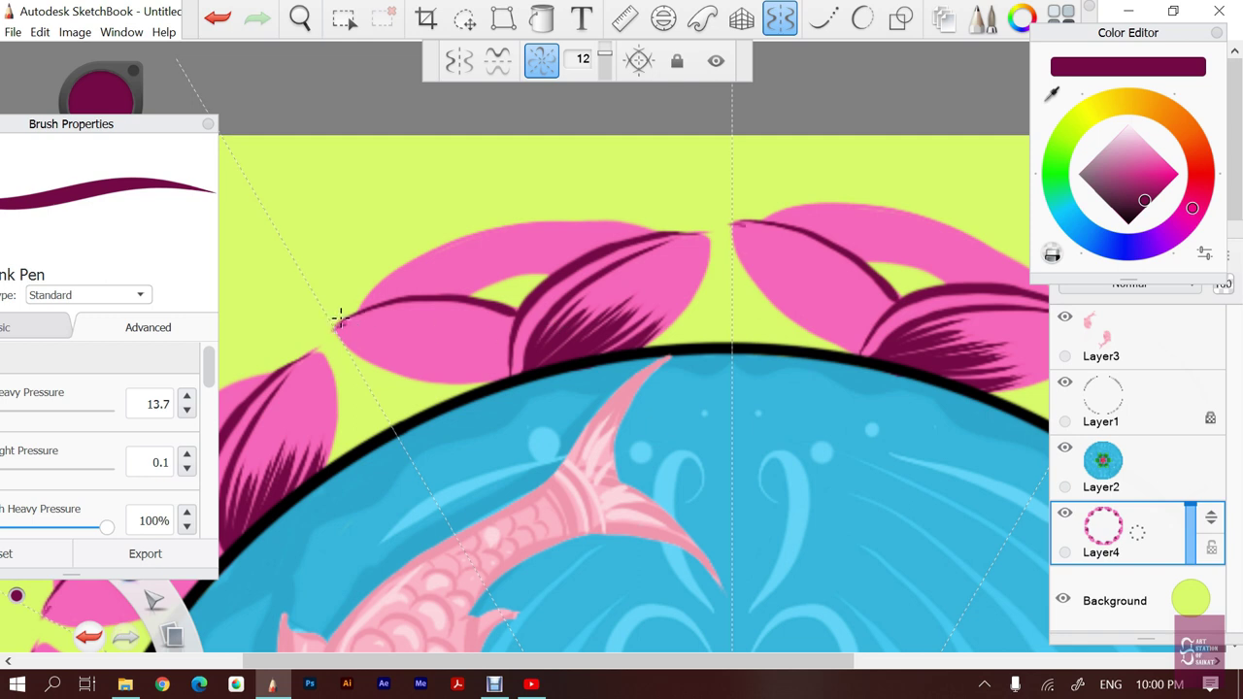
pyautogui.hotkey('ctrl', 'z')
pyautogui.moveTo(335, 320); pyautogui.dragTo(517, 313)
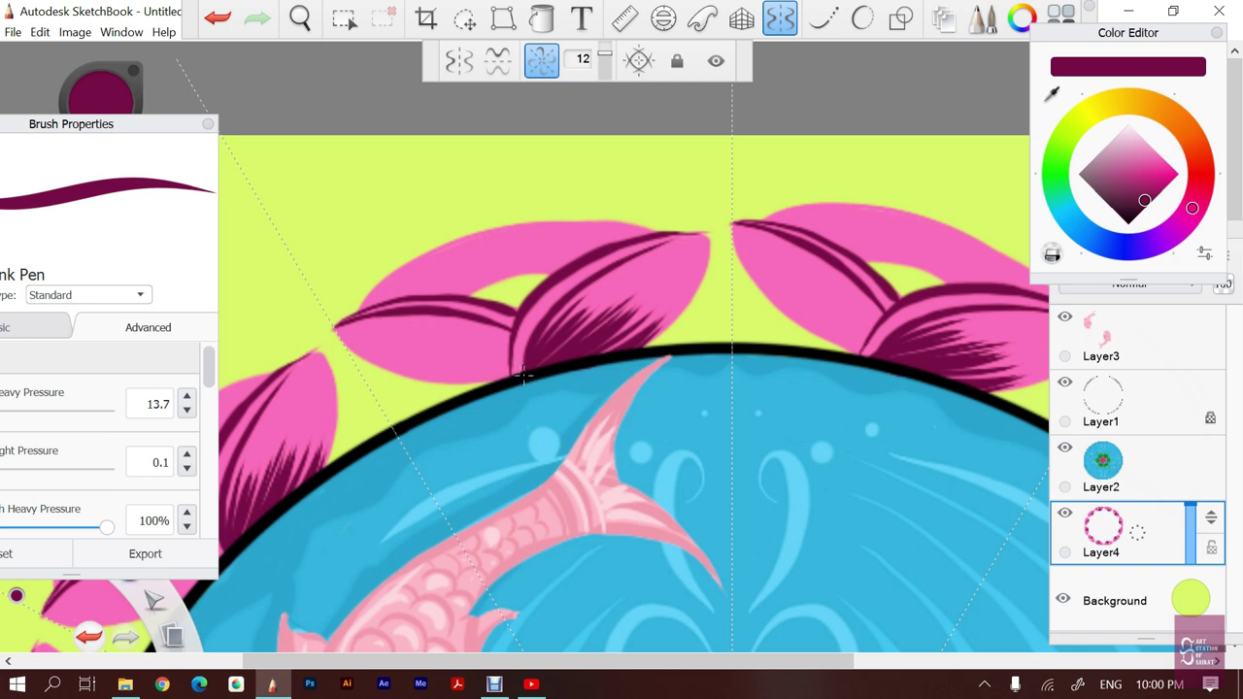
pyautogui.moveTo(522, 374); pyautogui.dragTo(413, 390)
pyautogui.hotkey('ctrl', 'z')
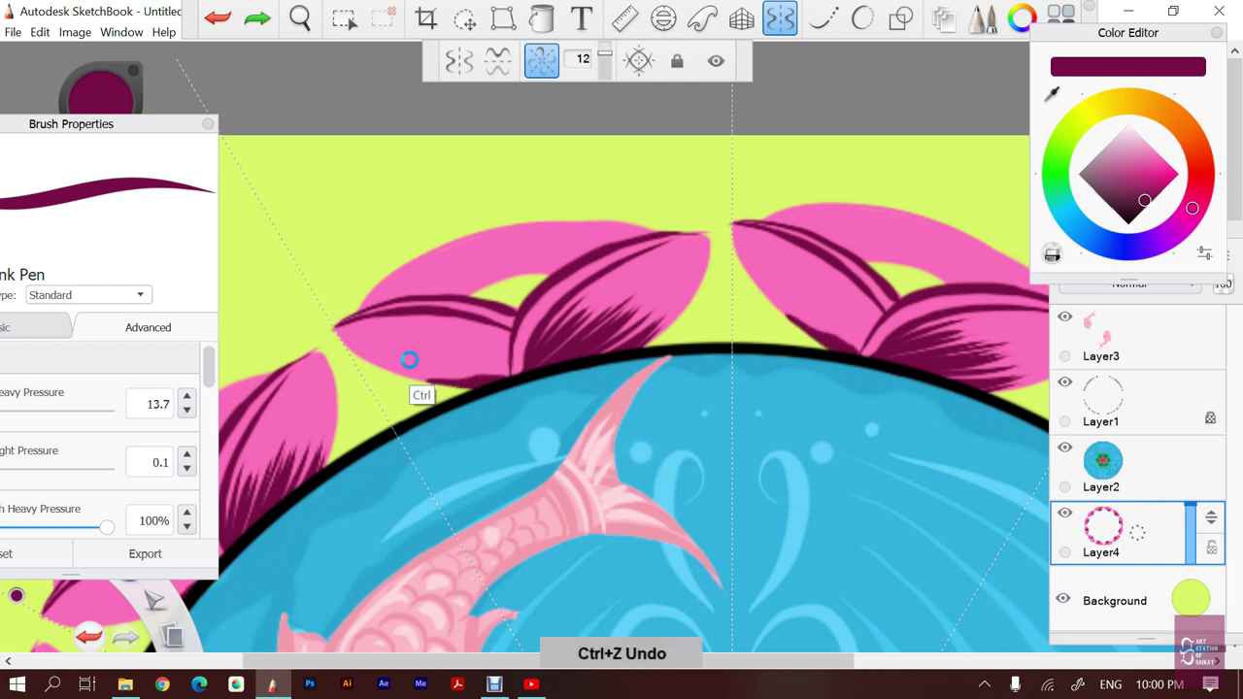
# Try dark strokes along the petal's lower edge, undoing each attempt
pyautogui.moveTo(340, 328)
pyautogui.mouseDown()
pyautogui.moveTo(364, 355)
pyautogui.moveTo(428, 384)
pyautogui.moveTo(490, 392)
pyautogui.mouseUp()
pyautogui.hotkey('ctrl', 'z')
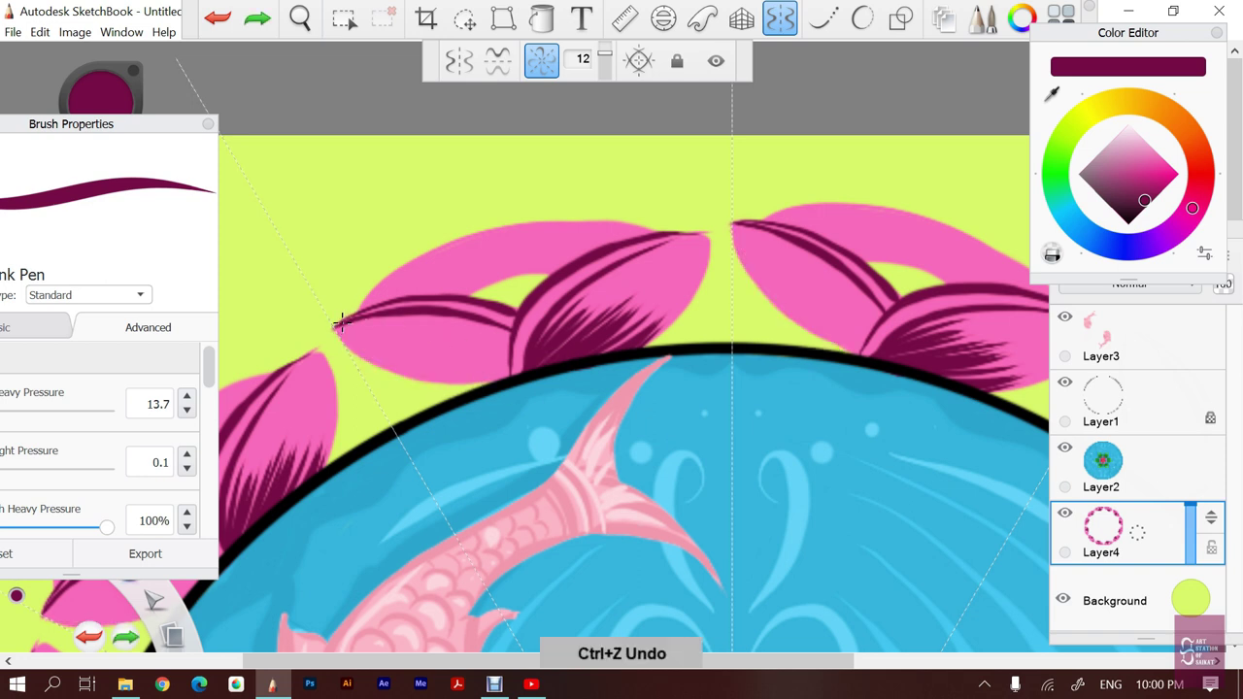
pyautogui.moveTo(340, 328); pyautogui.dragTo(453, 387)
pyautogui.hotkey('ctrl', 'z')
pyautogui.moveTo(338, 326)
pyautogui.mouseDown()
pyautogui.moveTo(377, 367)
pyautogui.moveTo(476, 387)
pyautogui.moveTo(532, 367)
pyautogui.moveTo(413, 352)
pyautogui.moveTo(523, 372)
pyautogui.moveTo(437, 352)
pyautogui.mouseUp()
pyautogui.hotkey('ctrl', 'z')
# Hatch the left petal's lower edge and ink the middle petal's upper edge
pyautogui.moveTo(501, 374)
pyautogui.mouseDown()
pyautogui.moveTo(443, 348)
pyautogui.moveTo(453, 328)
pyautogui.mouseUp()
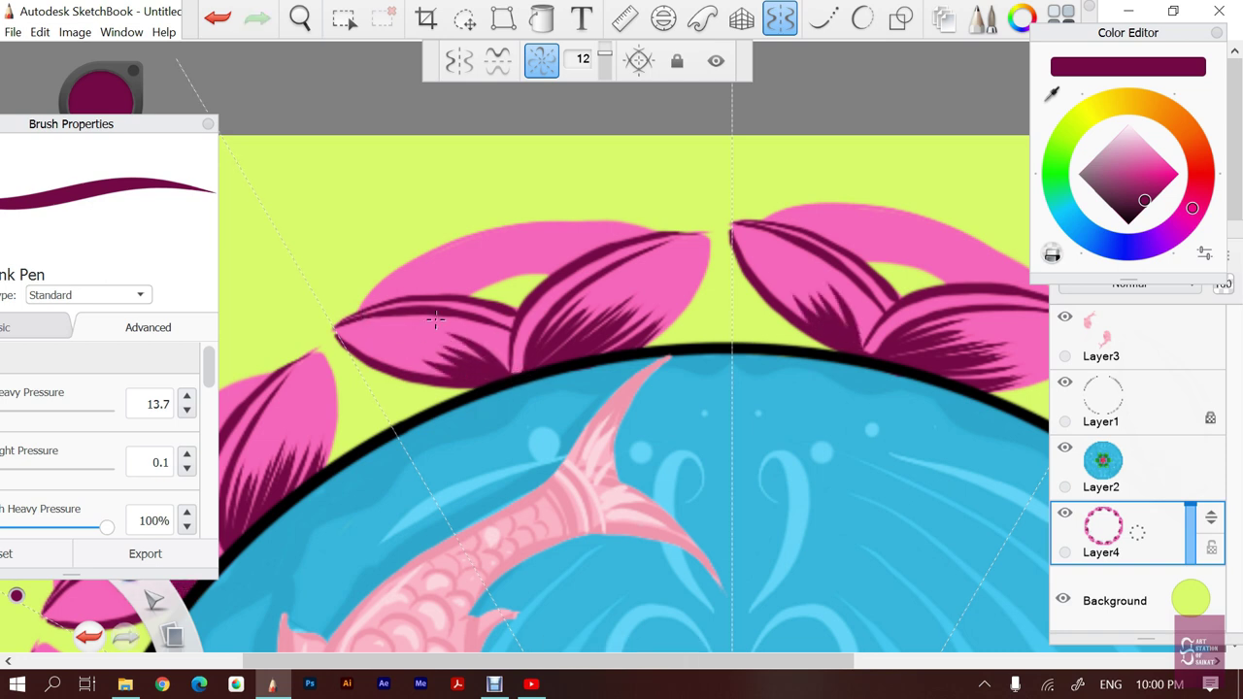
pyautogui.moveTo(509, 368)
pyautogui.mouseDown()
pyautogui.moveTo(462, 332)
pyautogui.moveTo(493, 328)
pyautogui.moveTo(393, 301)
pyautogui.mouseUp()
pyautogui.moveTo(507, 338)
pyautogui.mouseDown()
pyautogui.moveTo(445, 324)
pyautogui.moveTo(460, 327)
pyautogui.mouseUp()
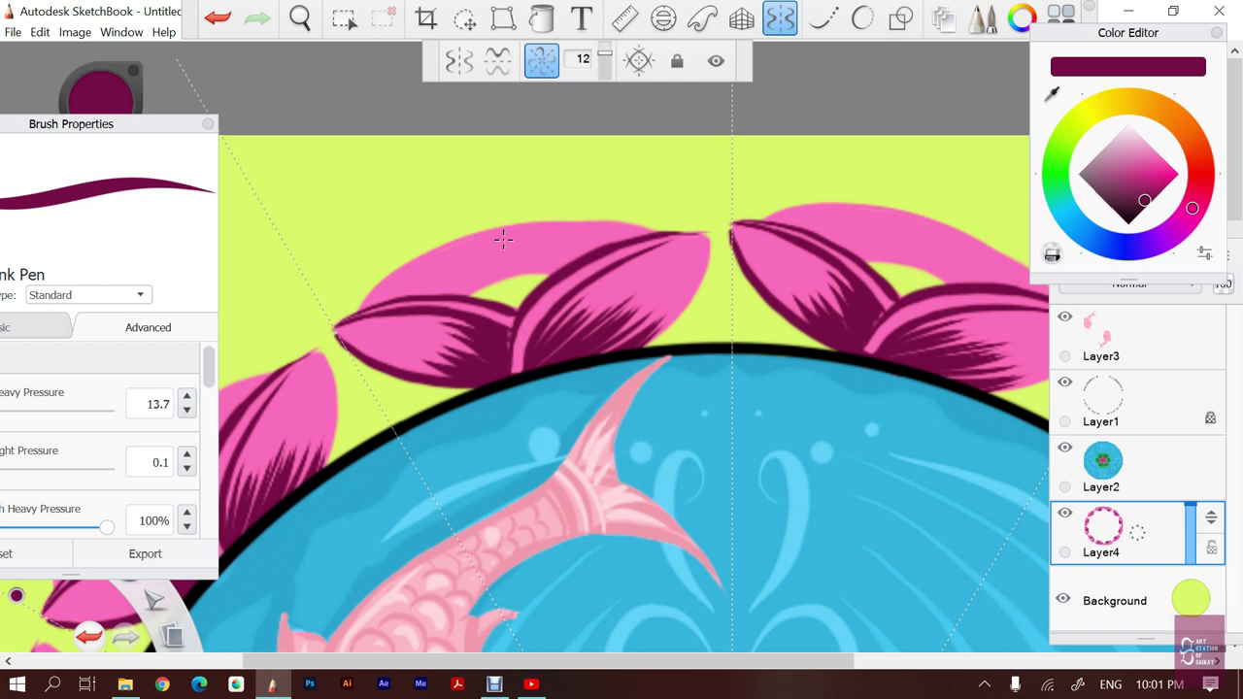
pyautogui.moveTo(467, 289); pyautogui.dragTo(607, 269)
pyautogui.moveTo(467, 291)
pyautogui.mouseDown()
pyautogui.moveTo(436, 296)
pyautogui.moveTo(453, 262)
pyautogui.mouseUp()
# Remove the middle petal's spike and curl strokes and lower heavy-pressure size to 7.2
pyautogui.hotkey('ctrl', 'z')
pyautogui.hotkey('ctrl', 'z')
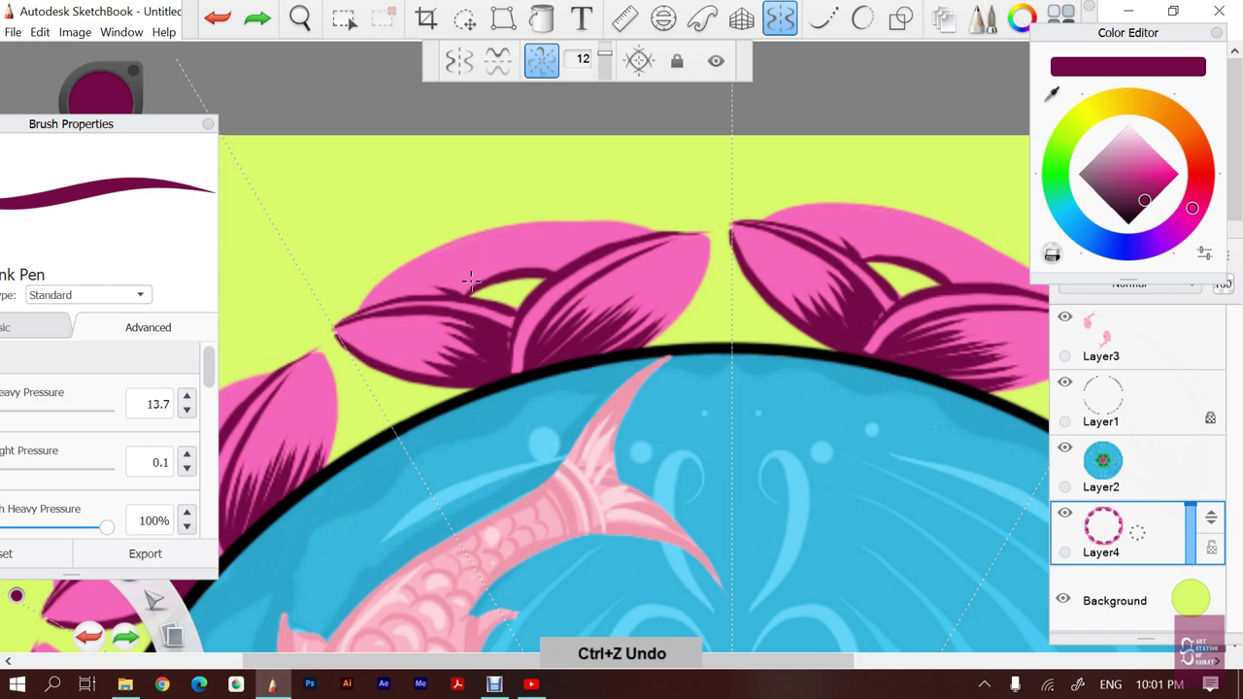
pyautogui.moveTo(459, 289)
pyautogui.mouseDown()
pyautogui.moveTo(465, 270)
pyautogui.moveTo(501, 262)
pyautogui.mouseUp()
pyautogui.hotkey('ctrl', 'z')
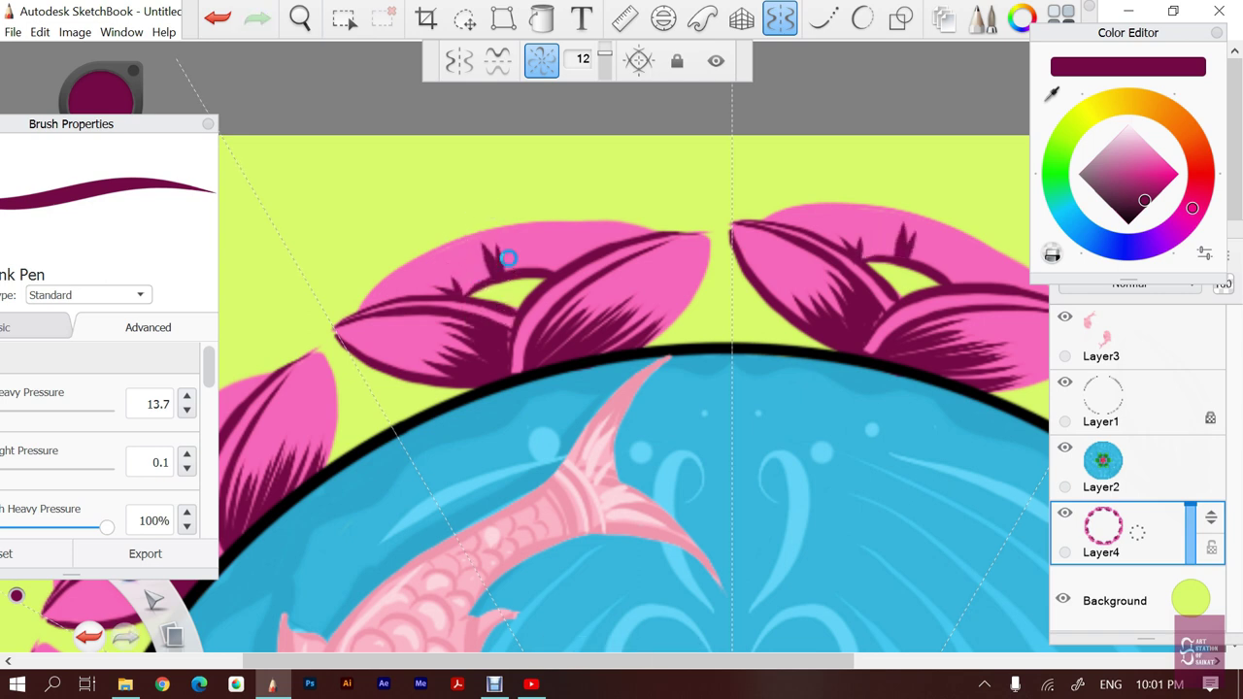
pyautogui.hotkey('ctrl', 'z')
pyautogui.moveTo(35, 387); pyautogui.dragTo(18, 386)
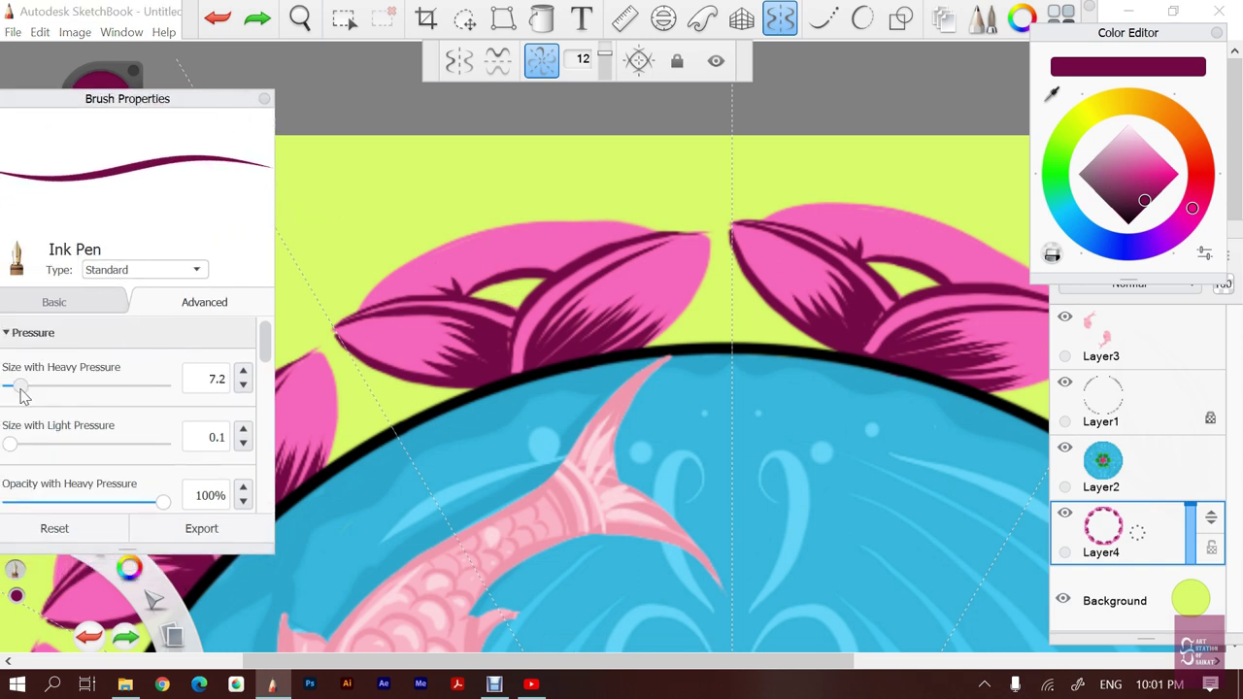
# Ink a mirrored curl on the middle petal and a dark outline along the left petal's top
pyautogui.hotkey('ctrl', 'z')
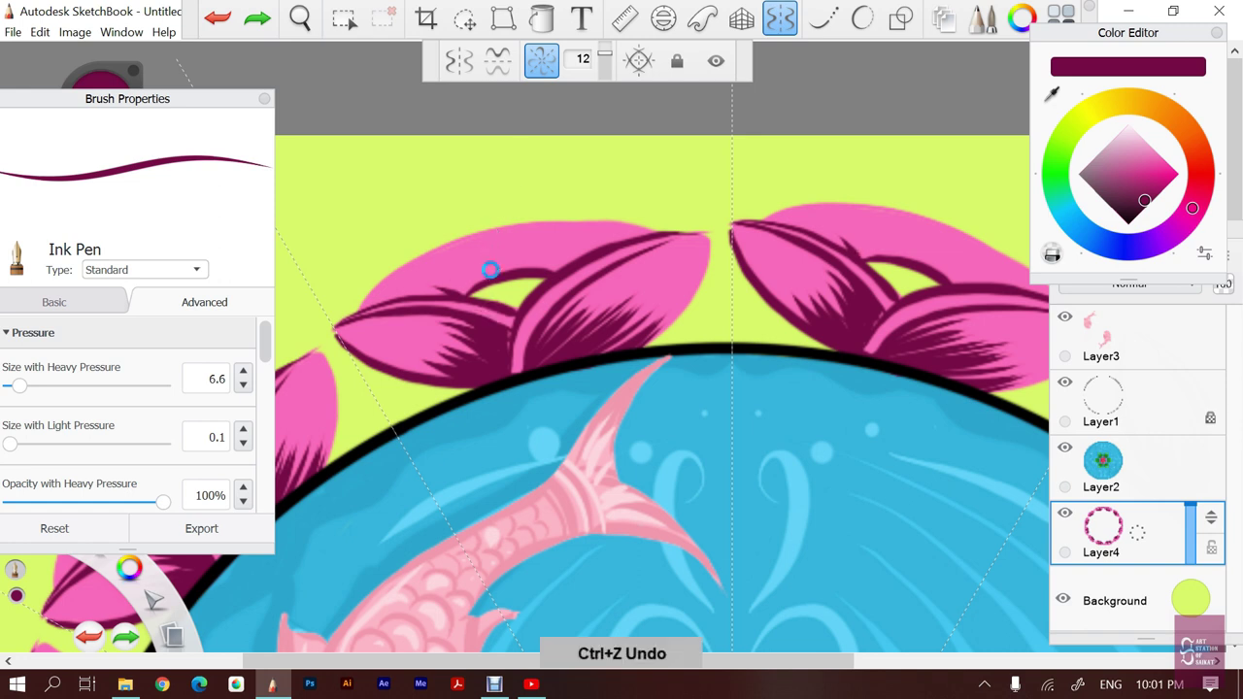
pyautogui.moveTo(495, 275)
pyautogui.mouseDown()
pyautogui.moveTo(481, 241)
pyautogui.moveTo(499, 260)
pyautogui.moveTo(509, 243)
pyautogui.moveTo(581, 251)
pyautogui.moveTo(478, 254)
pyautogui.moveTo(436, 295)
pyautogui.mouseUp()
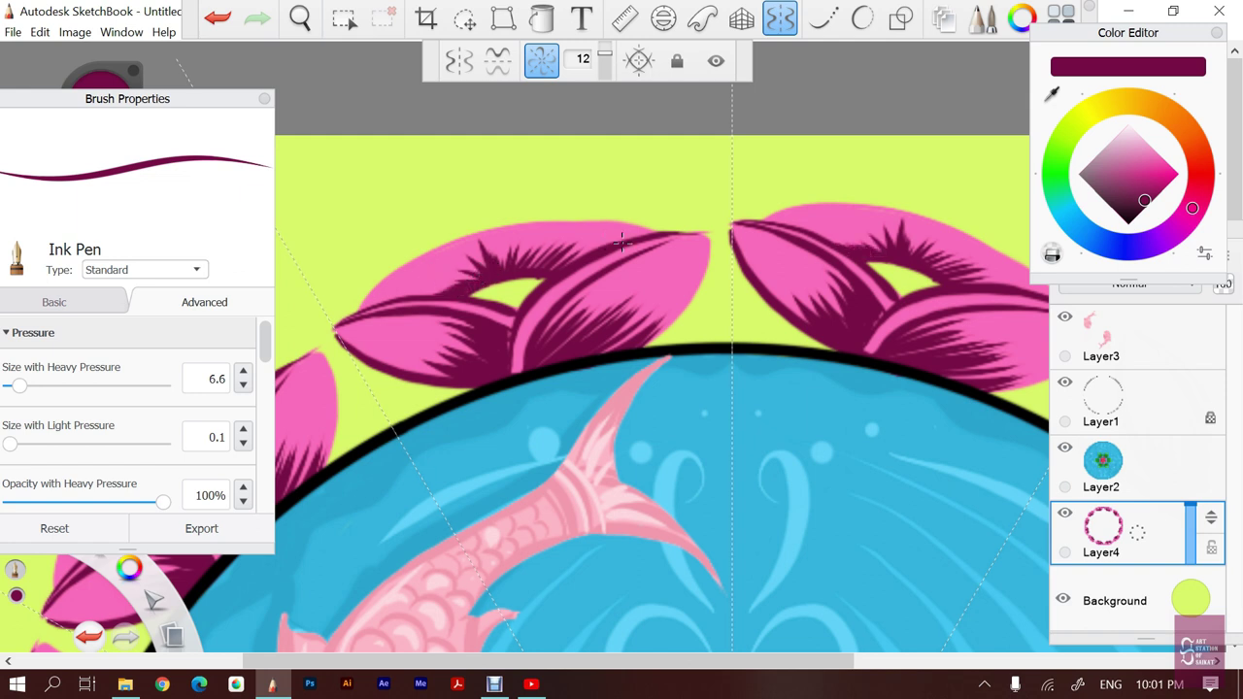
pyautogui.moveTo(581, 252); pyautogui.dragTo(560, 263)
pyautogui.moveTo(360, 303); pyautogui.dragTo(697, 226)
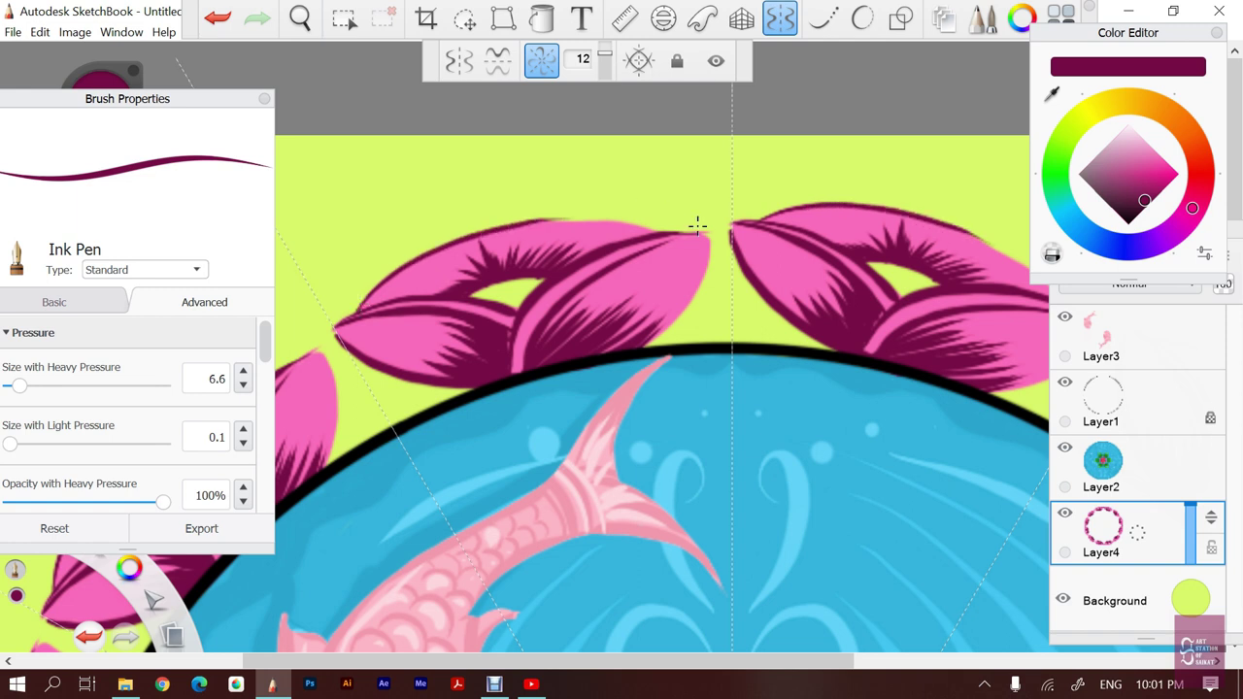
pyautogui.hotkey('ctrl', 'z')
pyautogui.moveTo(358, 302); pyautogui.dragTo(689, 223)
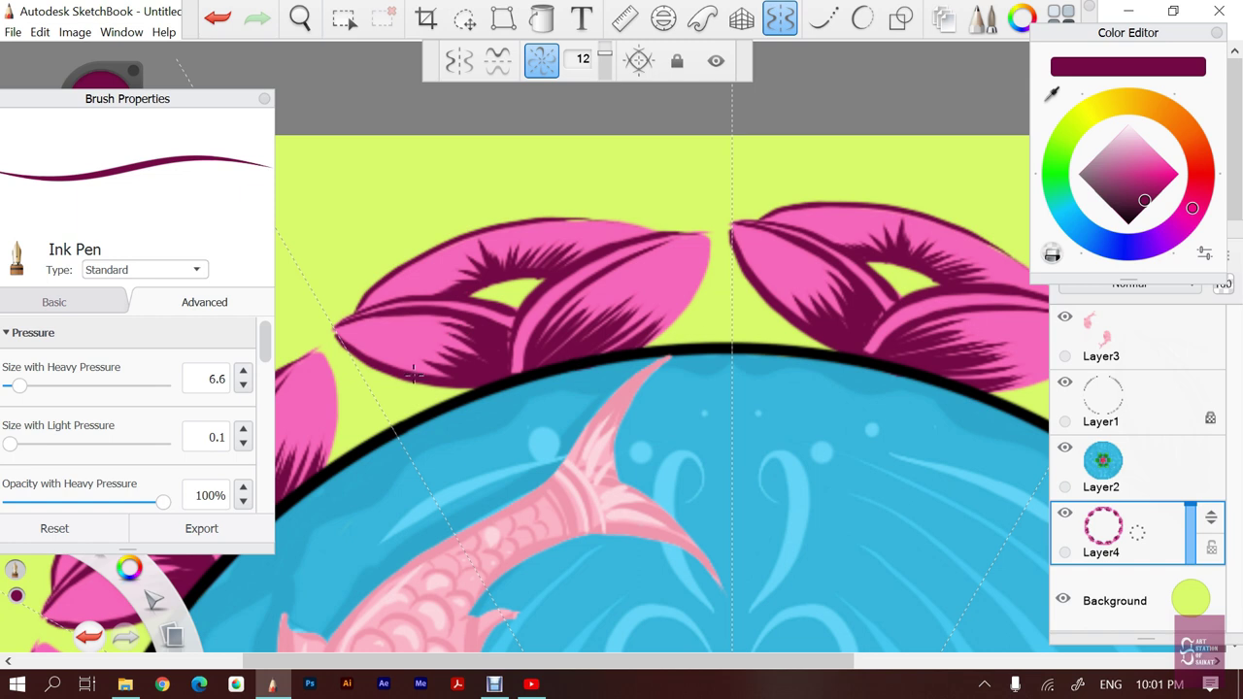
# Try dark strokes on the left petal's tip and right edge, then switch the brush to bright pink
pyautogui.moveTo(350, 334); pyautogui.dragTo(330, 334)
pyautogui.hotkey('ctrl', 'z')
pyautogui.moveTo(646, 344); pyautogui.dragTo(694, 297)
pyautogui.hotkey('ctrl', 'z')
pyautogui.moveTo(648, 340); pyautogui.dragTo(719, 228)
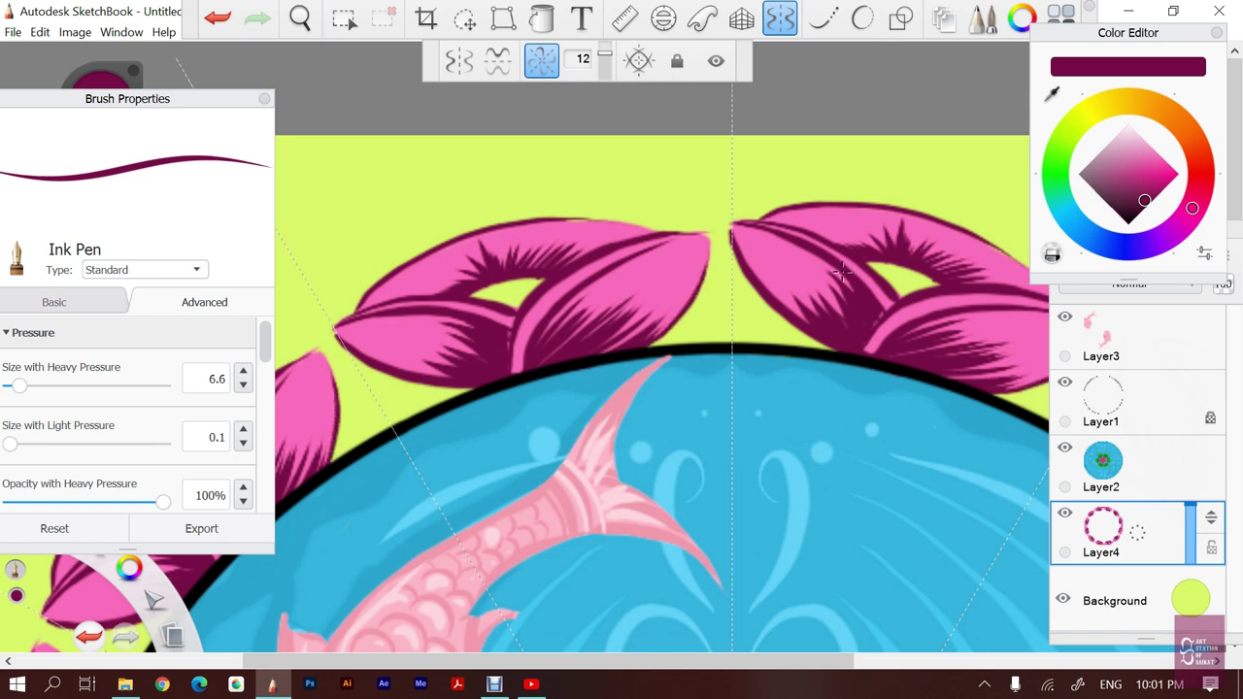
pyautogui.moveTo(1138, 197); pyautogui.dragTo(1122, 187)
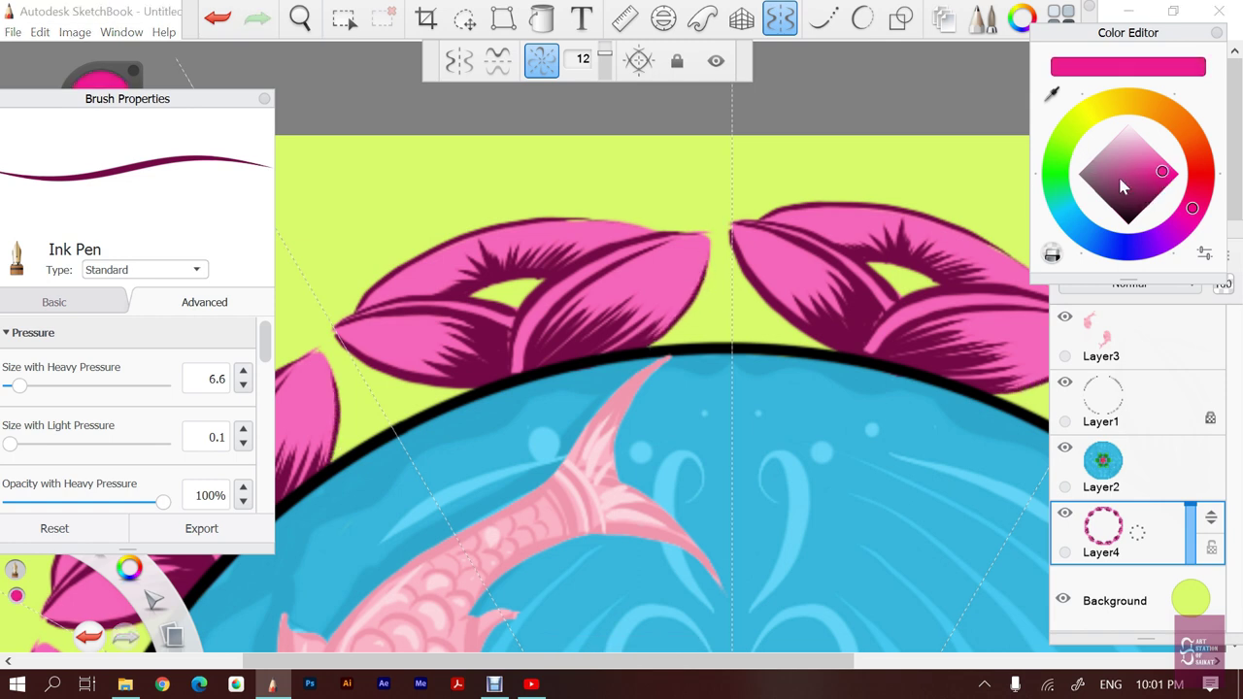
pyautogui.hotkey('ctrl', 'z')
# Adjust the brush pink, then sample the petal pink from the drawing with the eyedropper
pyautogui.moveTo(1150, 166); pyautogui.dragTo(1127, 164)
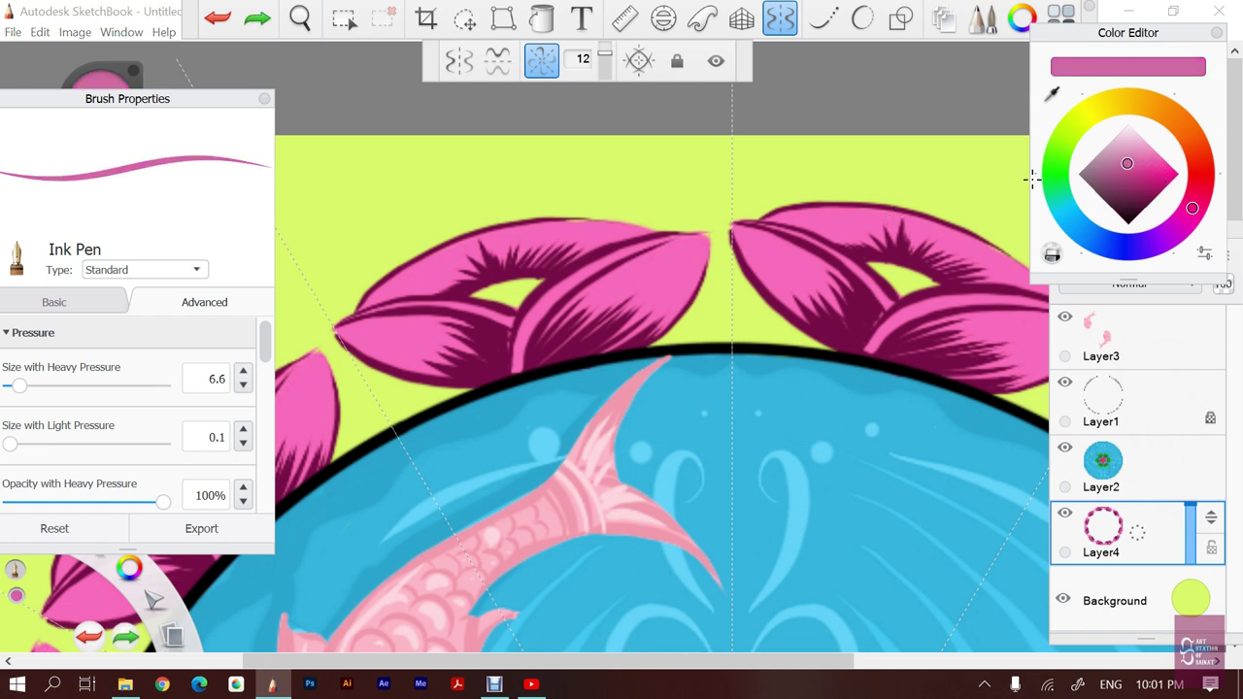
pyautogui.moveTo(709, 231); pyautogui.dragTo(639, 262)
pyautogui.hotkey('ctrl', 'z')
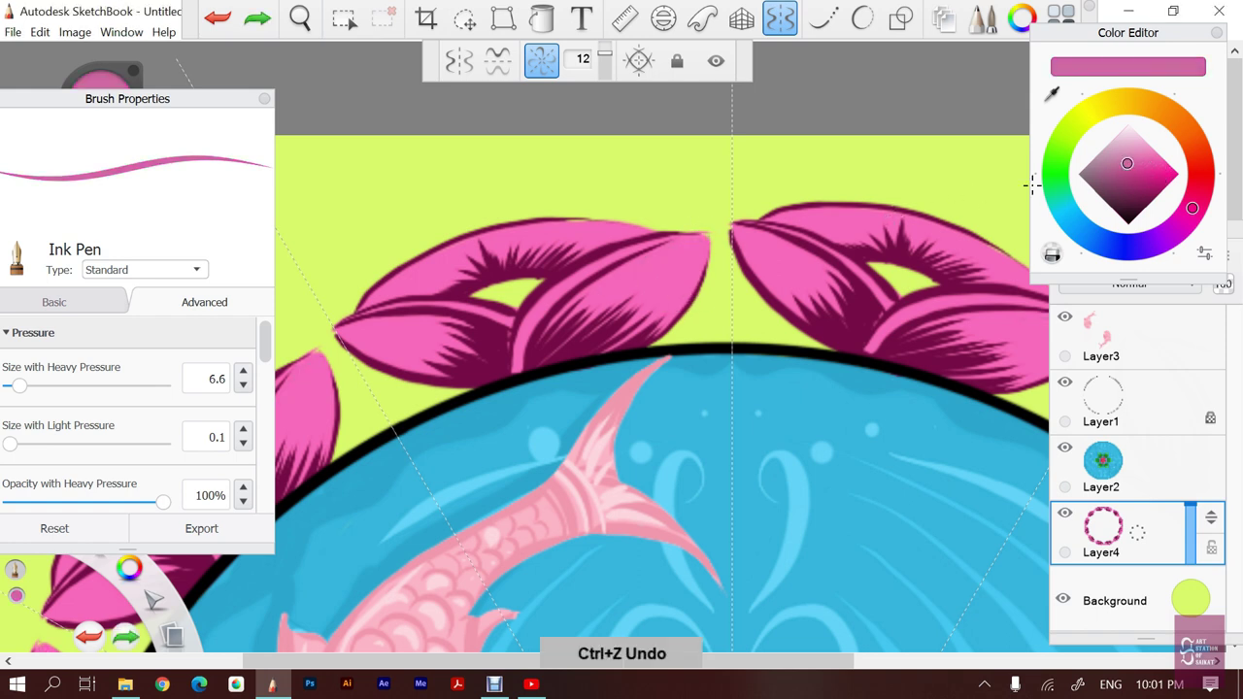
pyautogui.click(1051, 93)
pyautogui.click(673, 275)
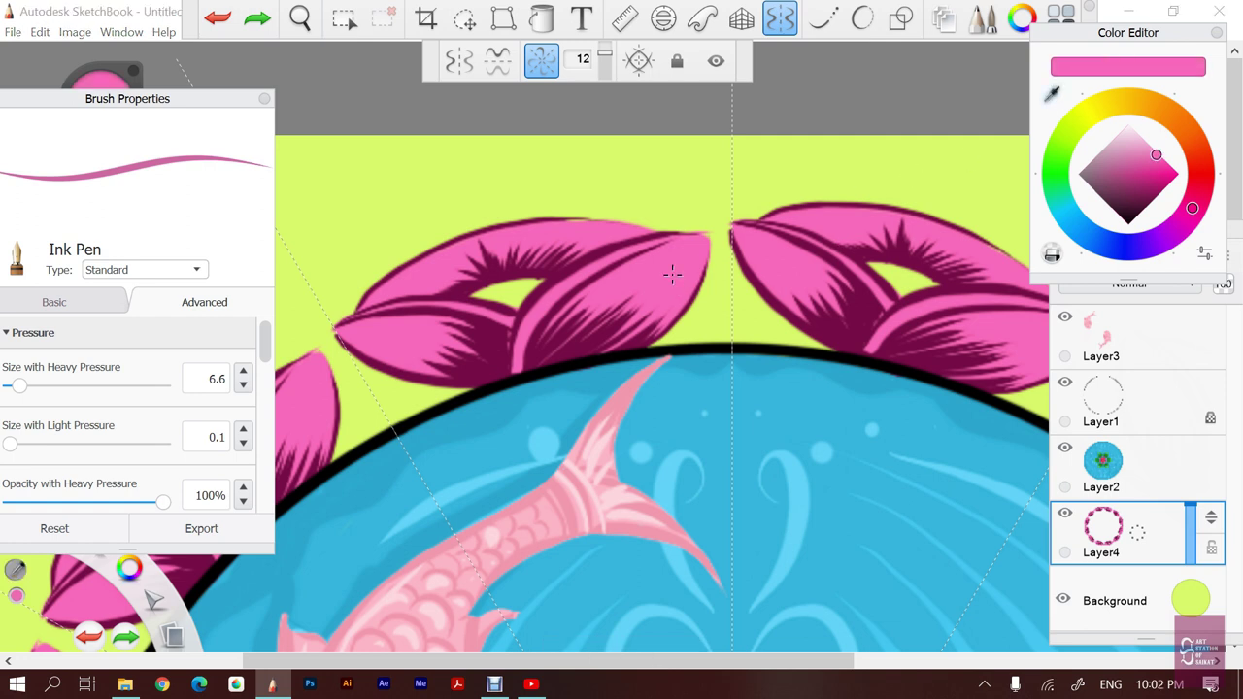
# Lighten the sampled pink and paint soft highlights over the petal tips
pyautogui.moveTo(1156, 156)
pyautogui.mouseDown()
pyautogui.moveTo(1165, 163)
pyautogui.moveTo(1152, 146)
pyautogui.mouseUp()
pyautogui.moveTo(701, 240)
pyautogui.mouseDown()
pyautogui.moveTo(623, 276)
pyautogui.moveTo(670, 292)
pyautogui.mouseUp()
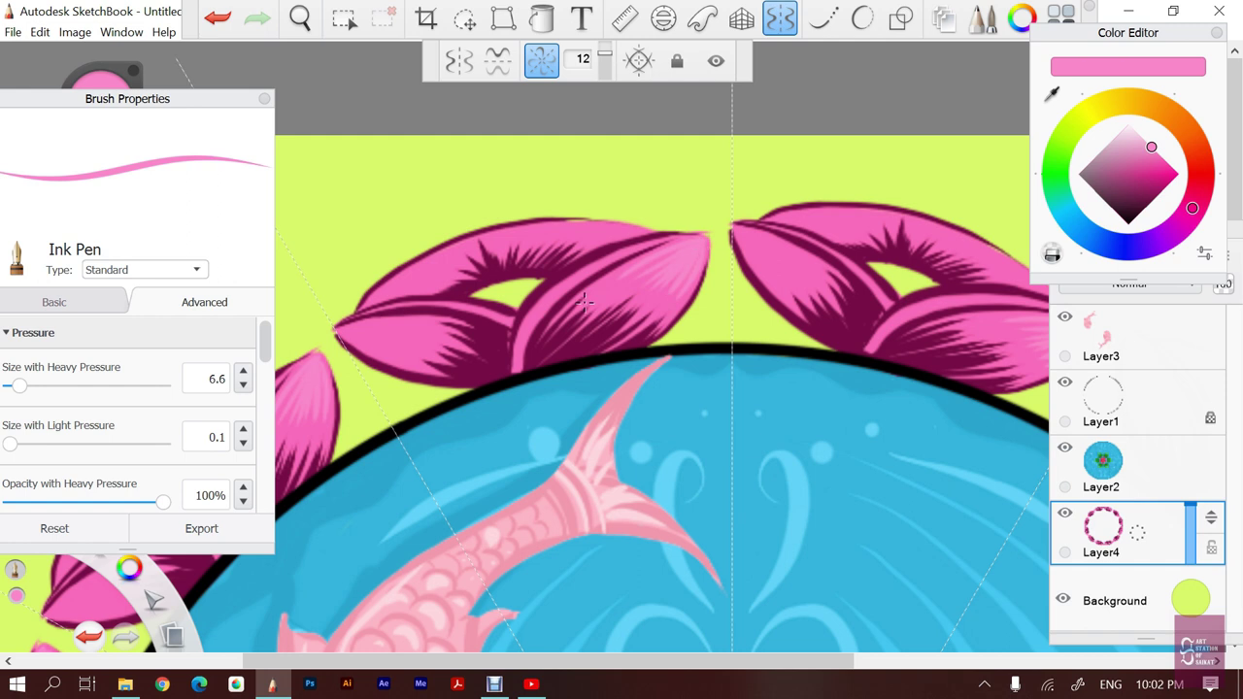
pyautogui.moveTo(332, 330)
pyautogui.mouseDown()
pyautogui.moveTo(390, 347)
pyautogui.moveTo(361, 329)
pyautogui.moveTo(439, 248)
pyautogui.moveTo(618, 229)
pyautogui.mouseUp()
pyautogui.hotkey('ctrl', 'z')
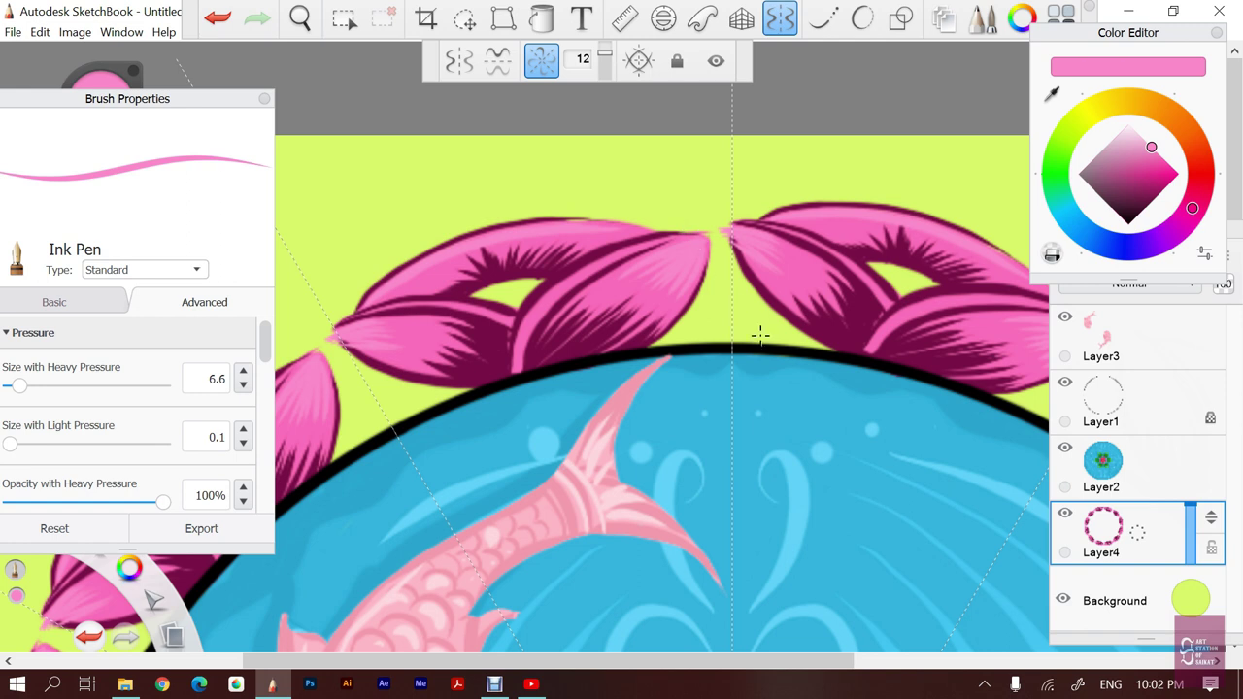
# Set the brush to white and add a highlight along the left petal's top
pyautogui.moveTo(1153, 147); pyautogui.dragTo(1128, 123)
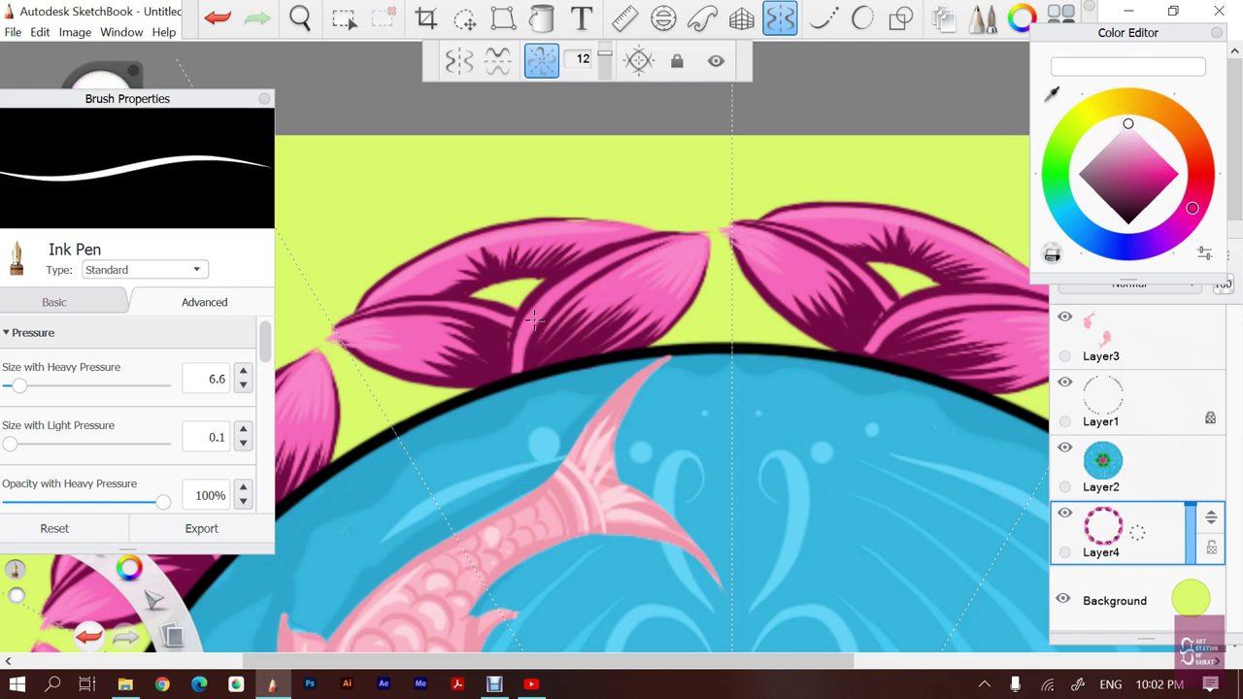
pyautogui.moveTo(517, 361)
pyautogui.mouseDown()
pyautogui.moveTo(515, 344)
pyautogui.moveTo(522, 367)
pyautogui.moveTo(713, 249)
pyautogui.mouseUp()
pyautogui.hotkey('ctrl', 'z')
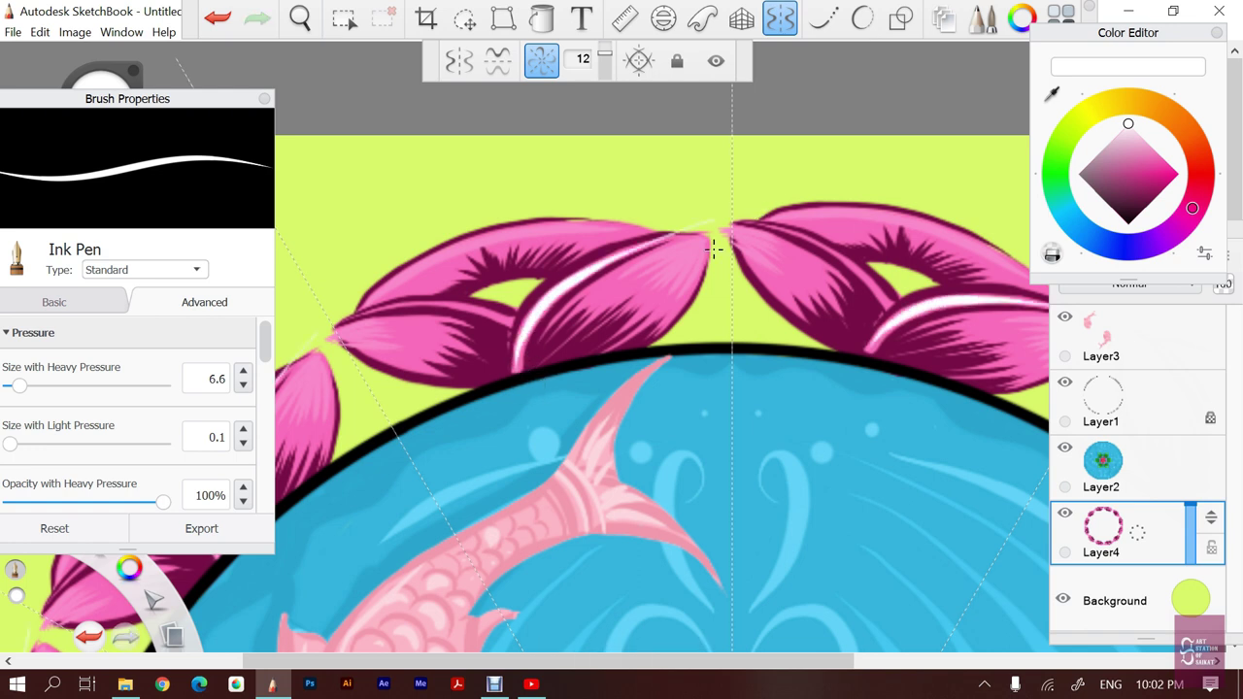
pyautogui.moveTo(507, 311)
pyautogui.mouseDown()
pyautogui.moveTo(377, 326)
pyautogui.moveTo(610, 220)
pyautogui.mouseUp()
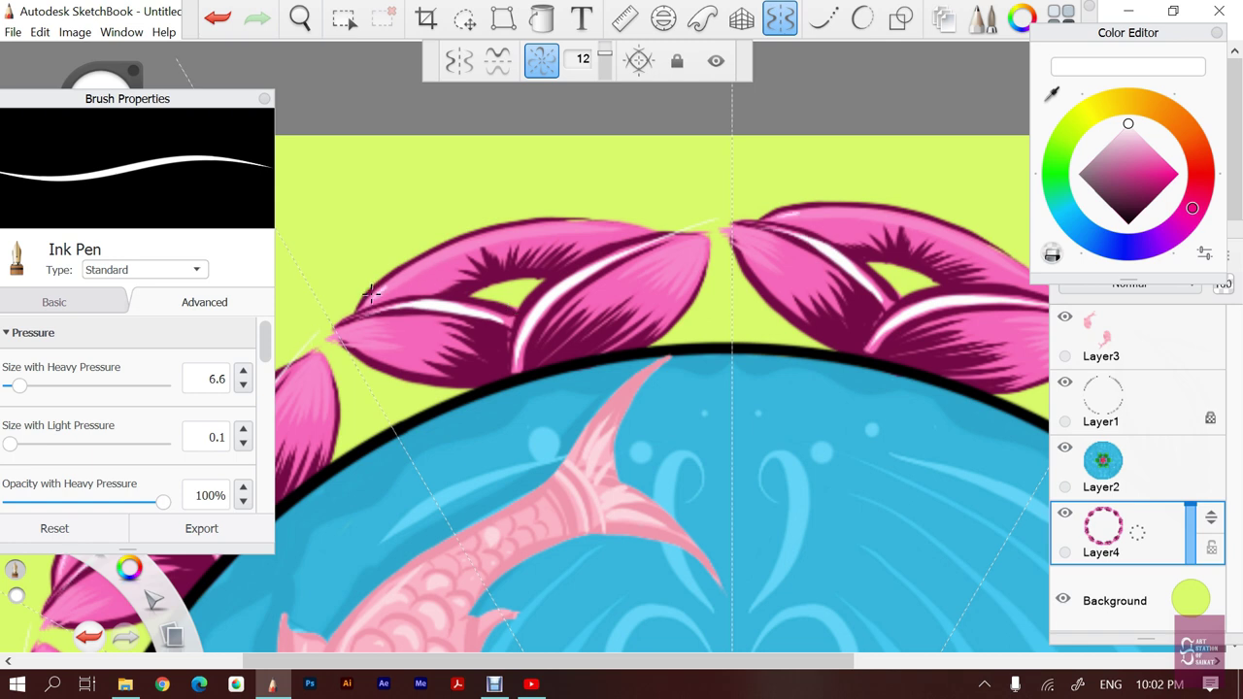
pyautogui.hotkey('ctrl', 'z')
pyautogui.moveTo(380, 296); pyautogui.dragTo(683, 223)
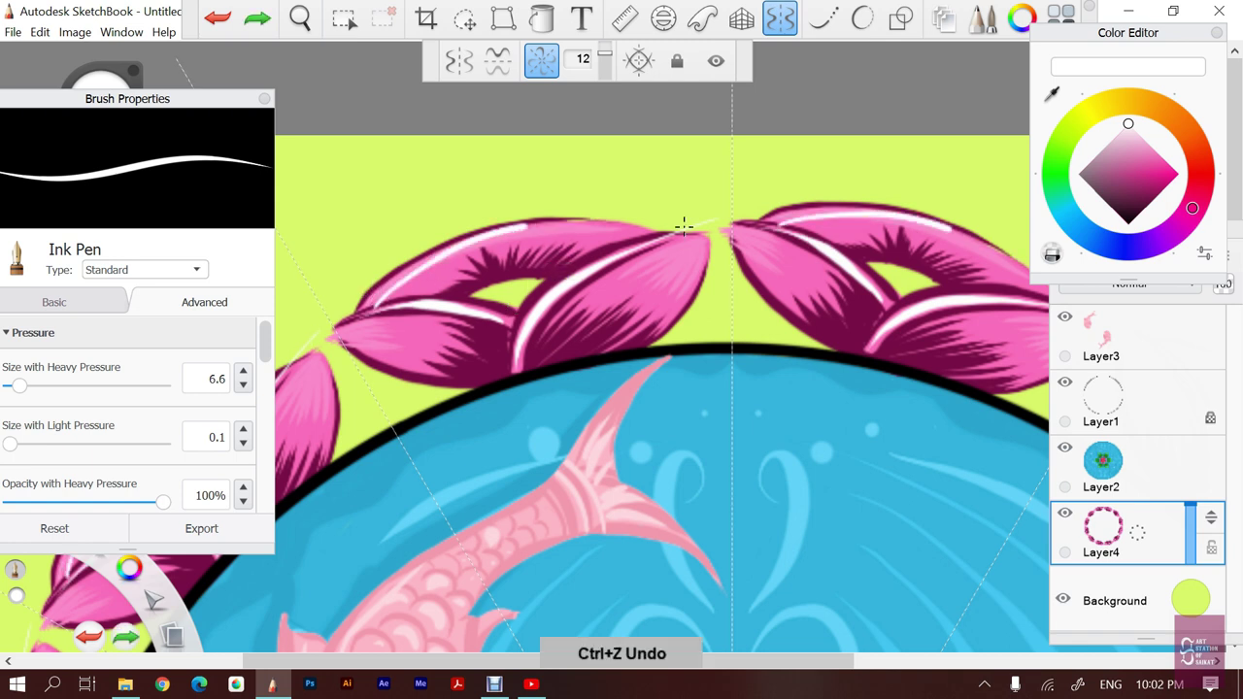
pyautogui.moveTo(515, 236)
pyautogui.mouseDown()
pyautogui.moveTo(578, 243)
pyautogui.moveTo(630, 229)
pyautogui.mouseUp()
pyautogui.hotkey('ctrl', 'z')
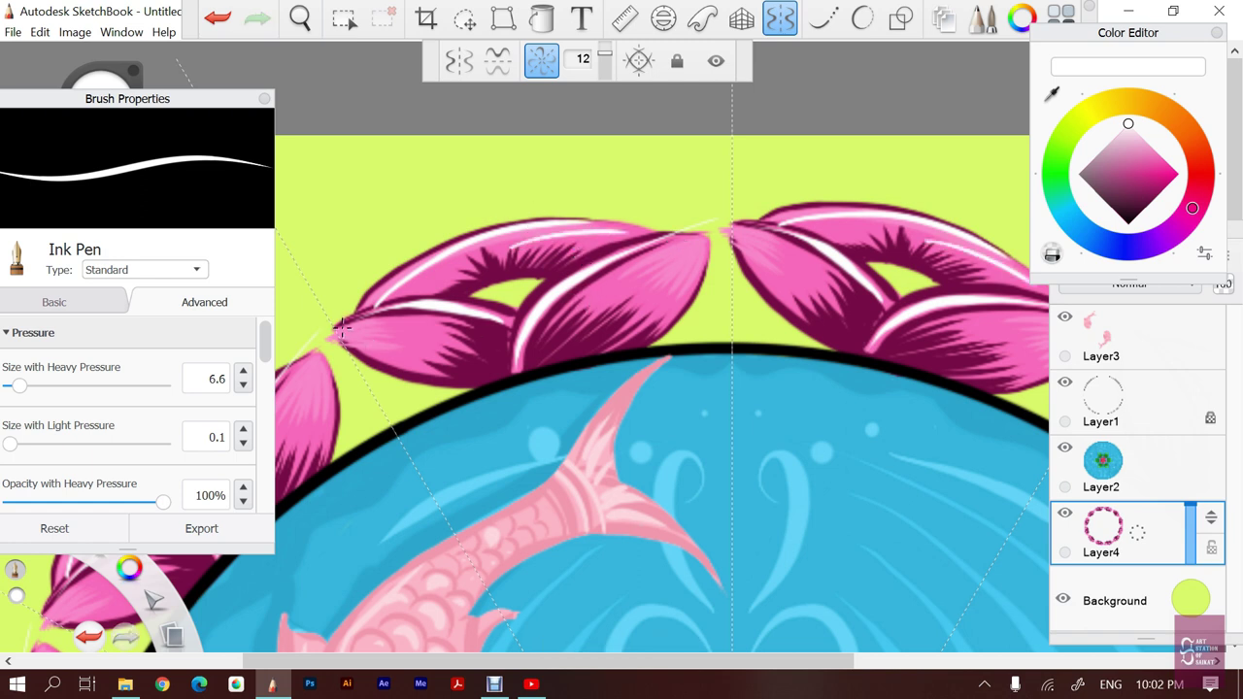
# Add white flicks on the lower-left petal, the petal tips and the left petal's top
pyautogui.moveTo(338, 335); pyautogui.dragTo(400, 361)
pyautogui.moveTo(338, 327); pyautogui.dragTo(407, 327)
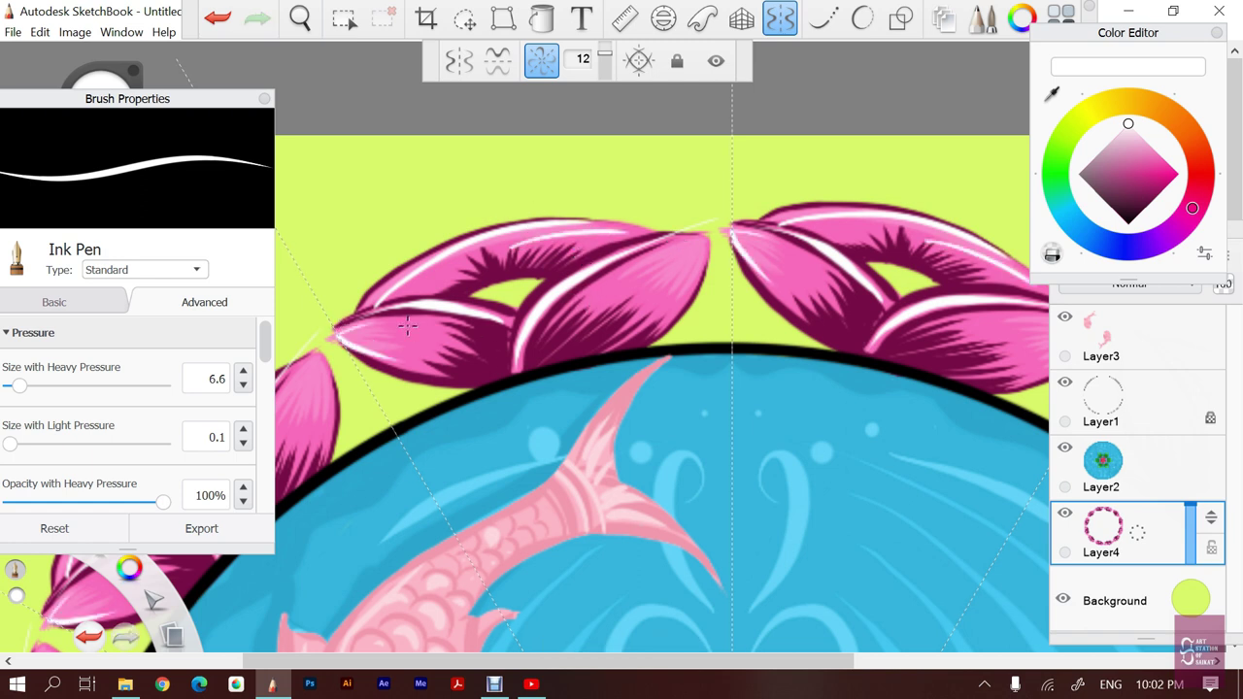
pyautogui.hotkey('ctrl', 'z')
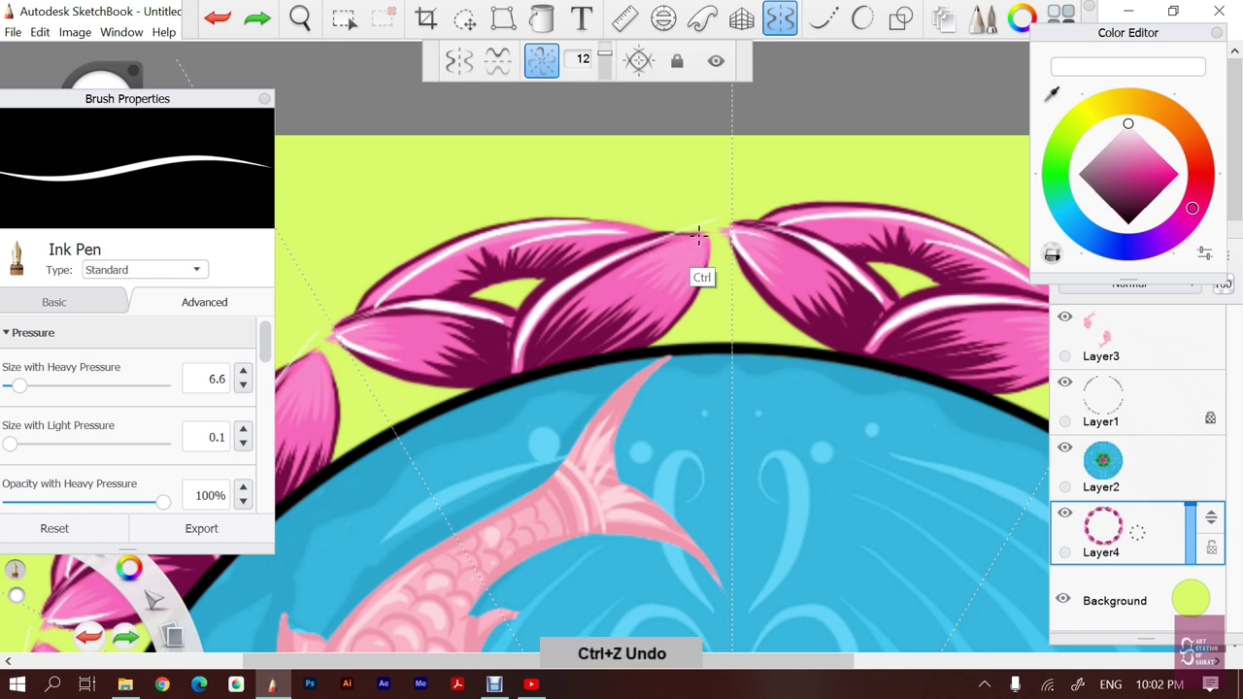
pyautogui.moveTo(641, 260); pyautogui.dragTo(714, 231)
pyautogui.moveTo(335, 325)
pyautogui.mouseDown()
pyautogui.moveTo(327, 333)
pyautogui.moveTo(388, 337)
pyautogui.moveTo(402, 314)
pyautogui.mouseUp()
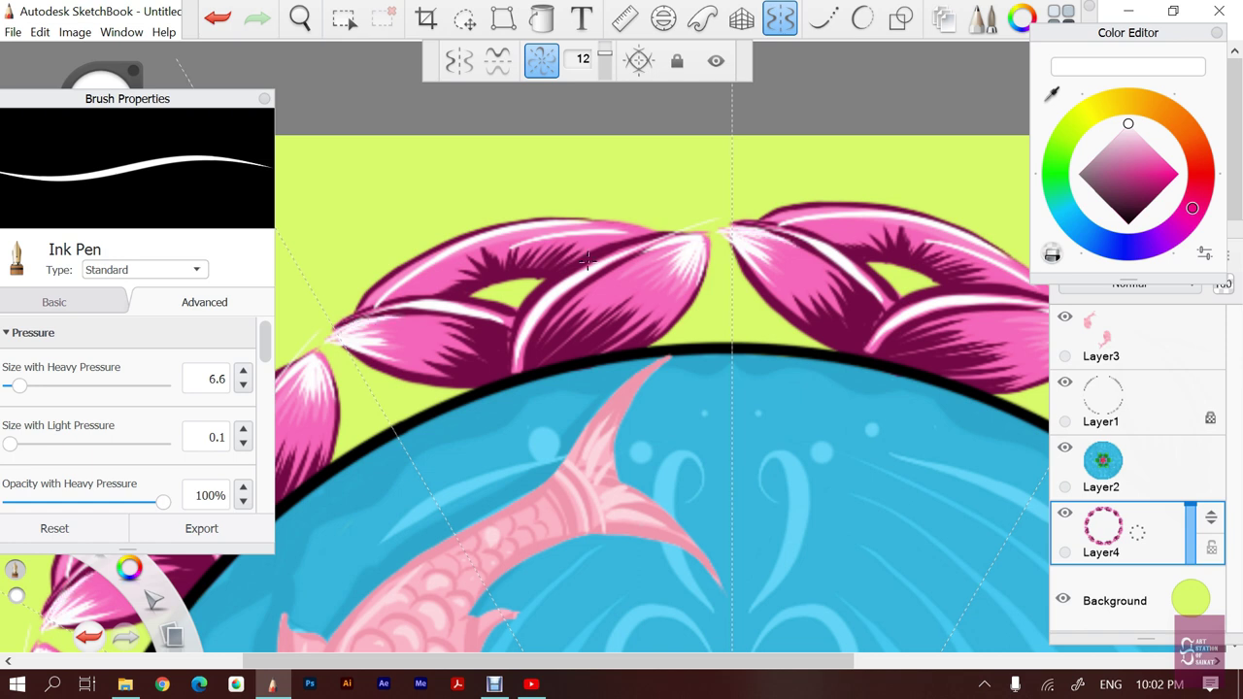
pyautogui.moveTo(556, 218); pyautogui.dragTo(628, 231)
pyautogui.press('space')
# Zoom the view out to see the whole lotus ring around the pond
pyautogui.moveTo(683, 344); pyautogui.dragTo(691, 343)
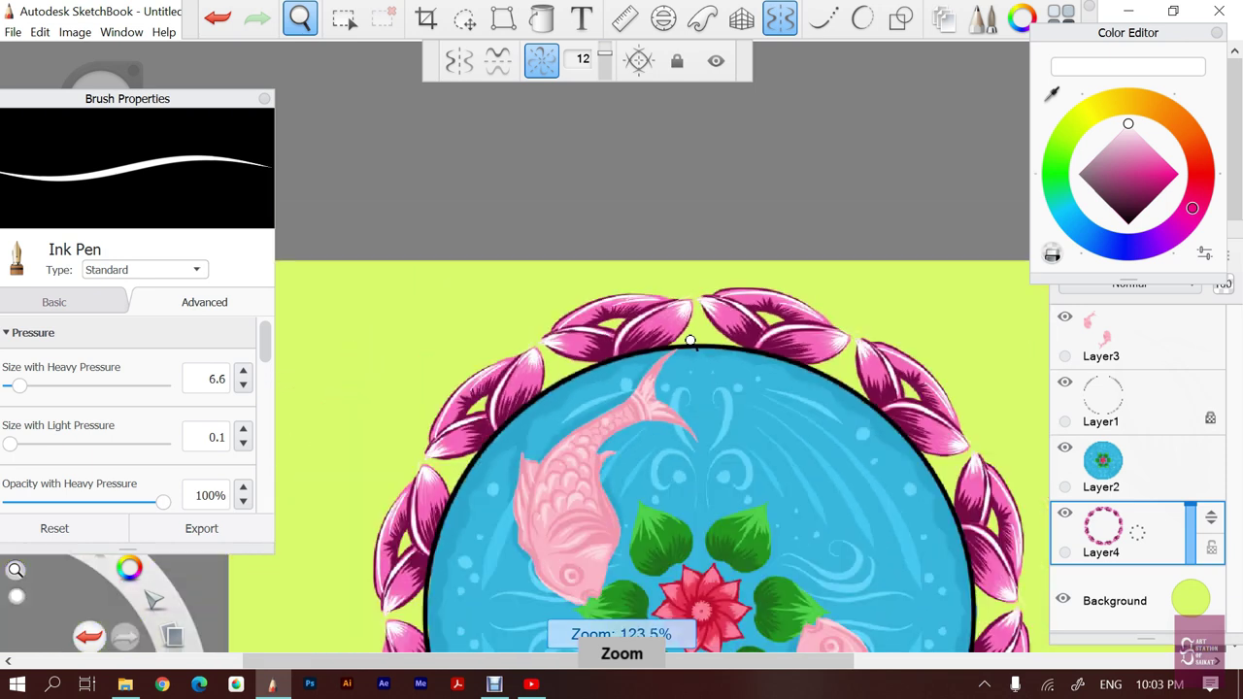
pyautogui.scroll(1, 690, 342)
pyautogui.scroll(2, 691, 342)
pyautogui.scroll(2, 690, 342)
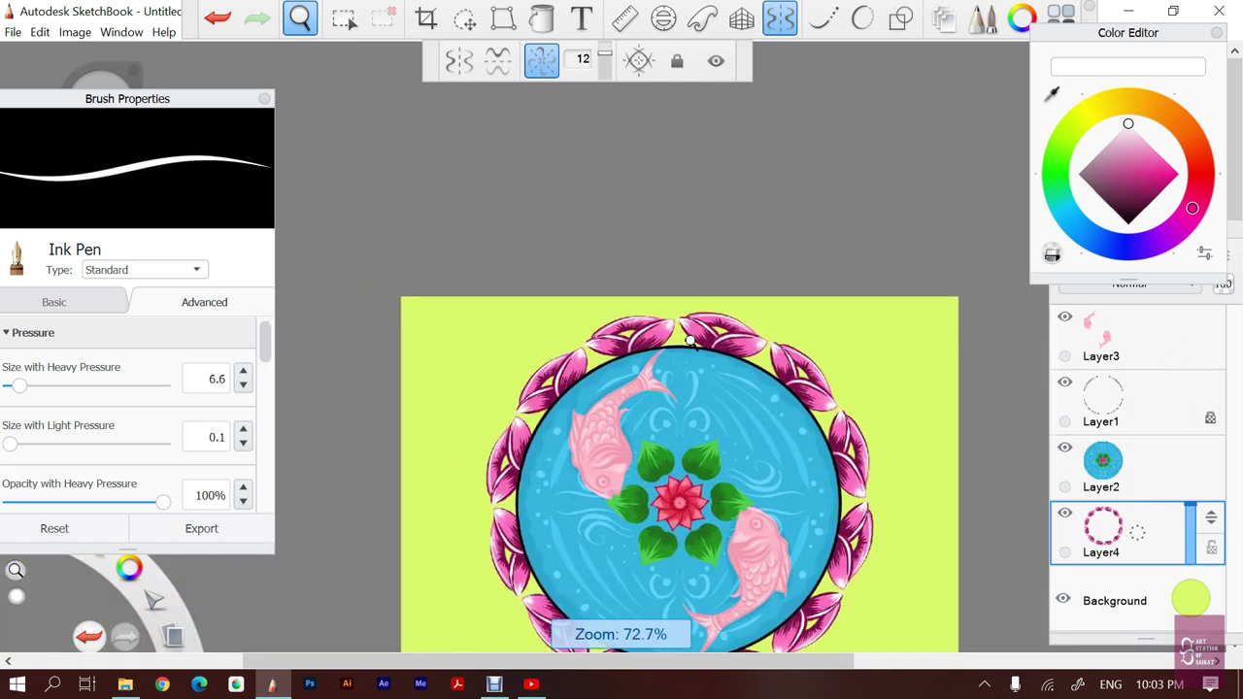
pyautogui.scroll(4, 690, 342)
pyautogui.scroll(-5, 690, 341)
pyautogui.scroll(1, 689, 340)
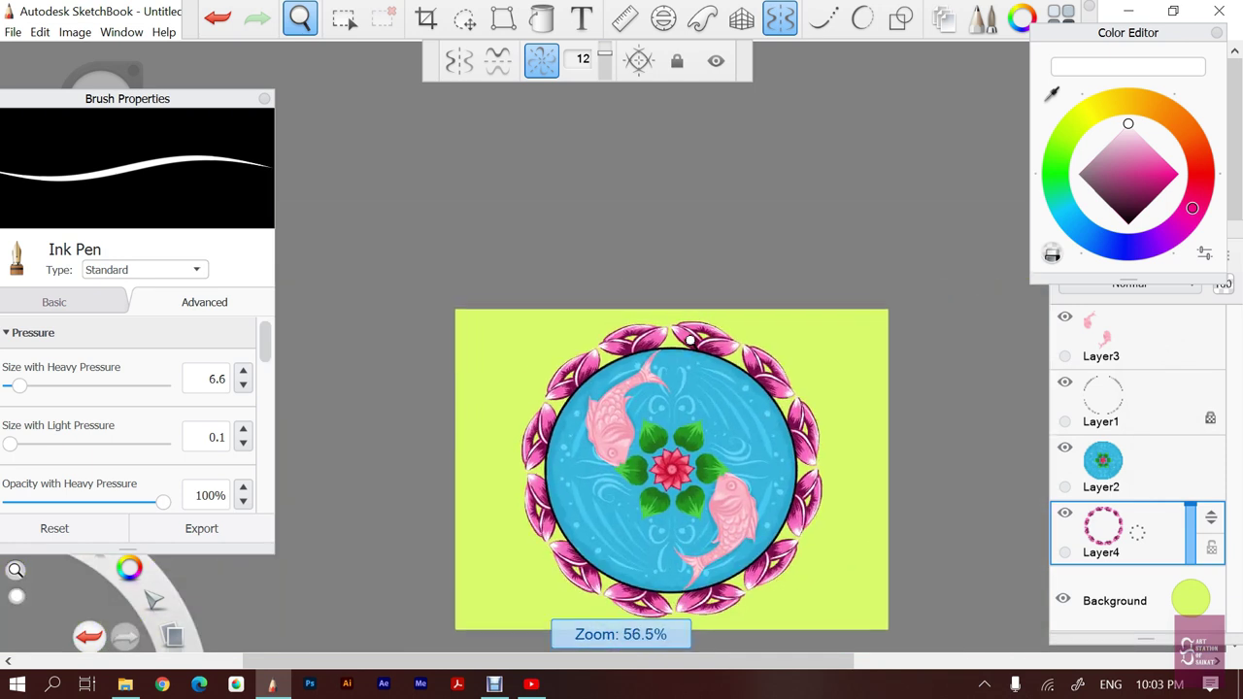
pyautogui.scroll(1, 690, 340)
pyautogui.scroll(4, 690, 340)
pyautogui.scroll(3, 690, 340)
# Zoom in on the two pink petals meeting at the pond's top
pyautogui.press('space')
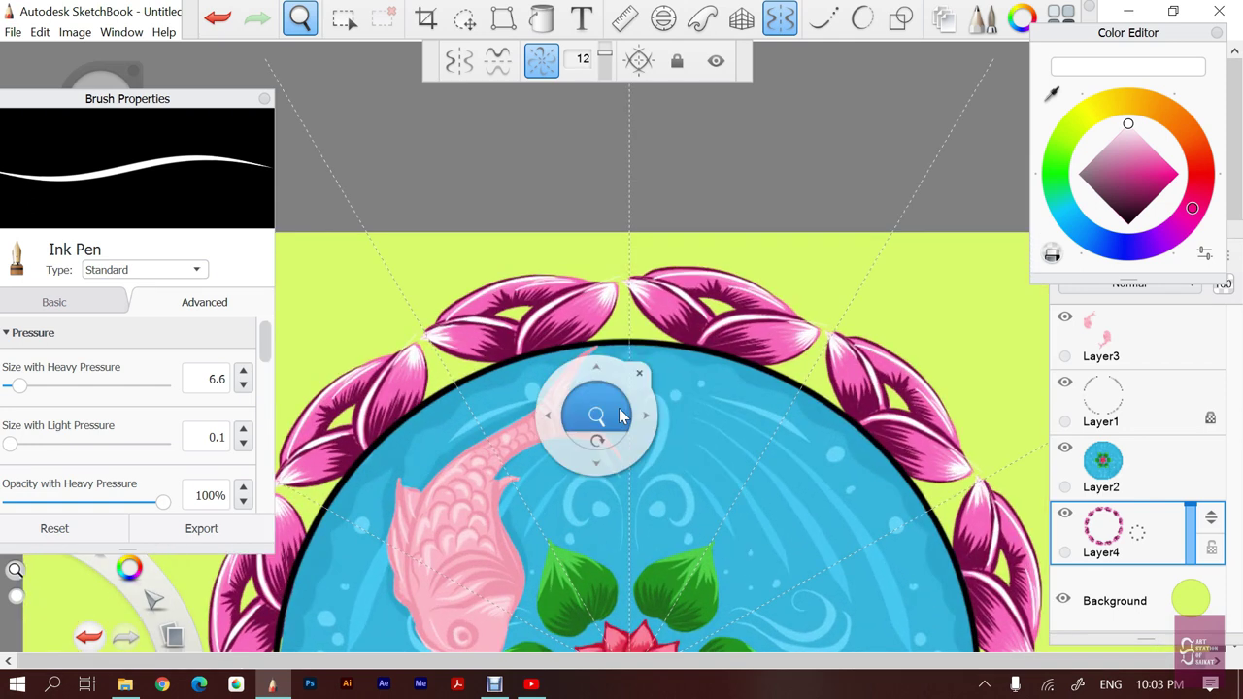
pyautogui.moveTo(614, 408); pyautogui.dragTo(636, 399)
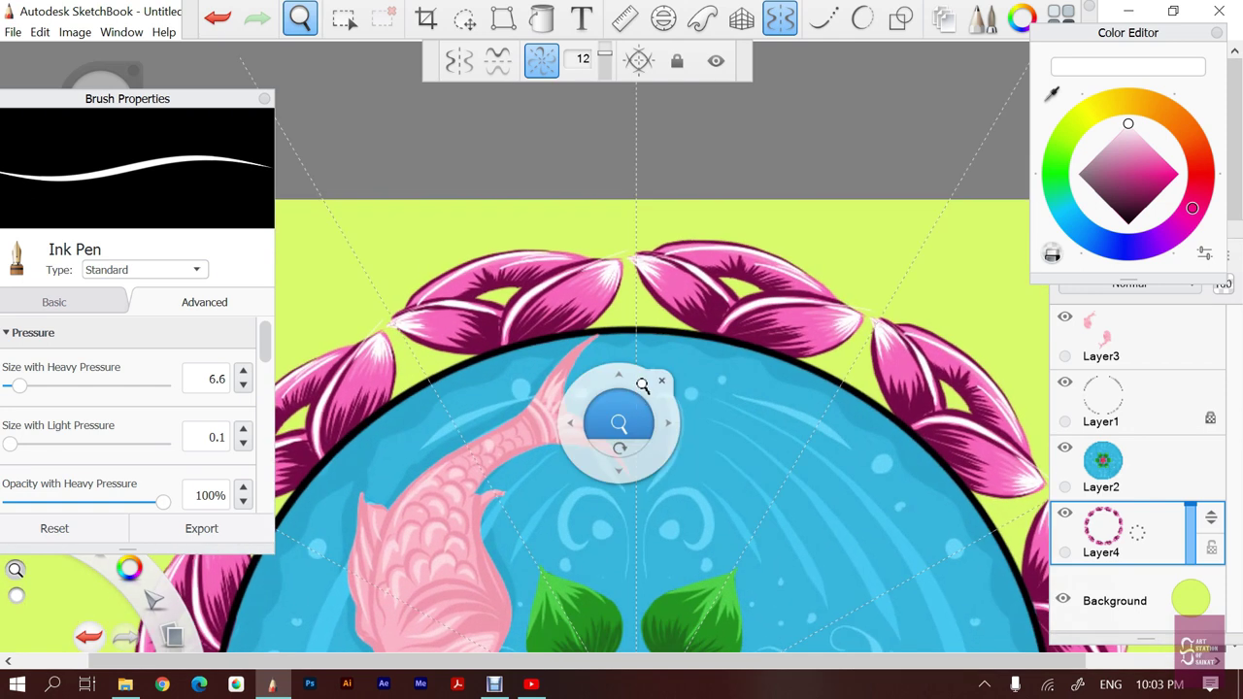
pyautogui.scroll(-2, 642, 384)
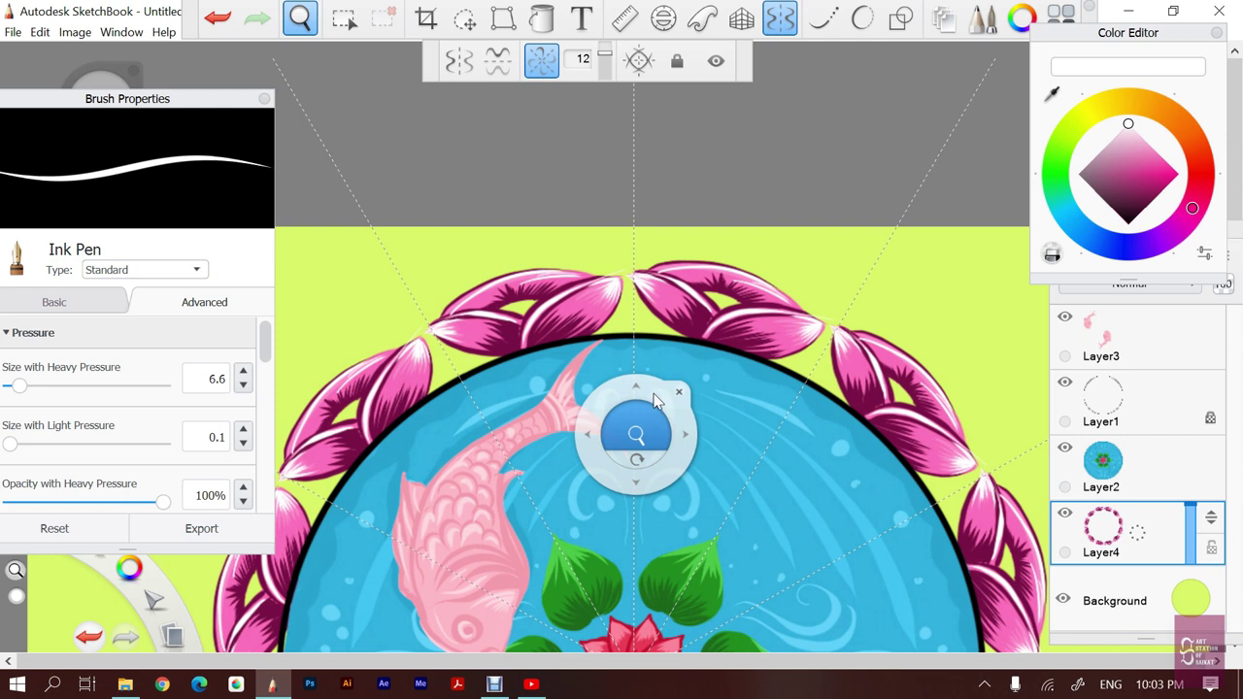
pyautogui.scroll(1, 654, 398)
pyautogui.scroll(2, 654, 398)
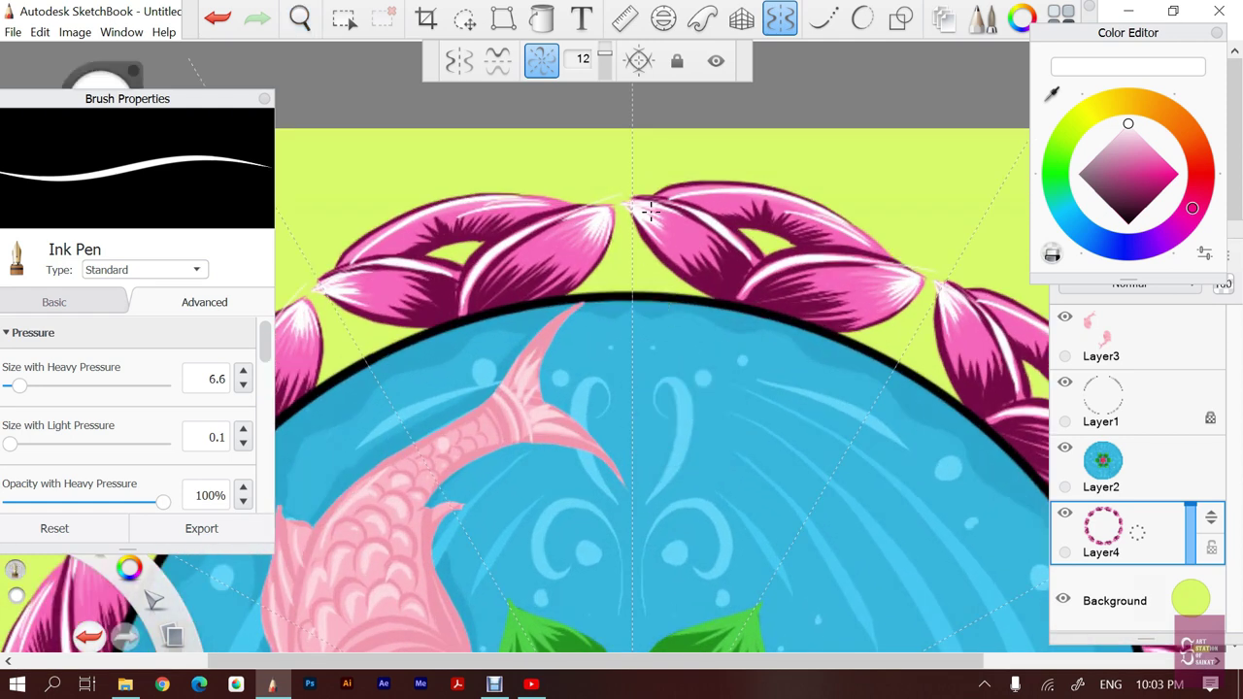
pyautogui.press('space')
# Zoom in on the top petal tips and try small white highlight strokes, undoing each
pyautogui.moveTo(614, 320); pyautogui.dragTo(670, 206)
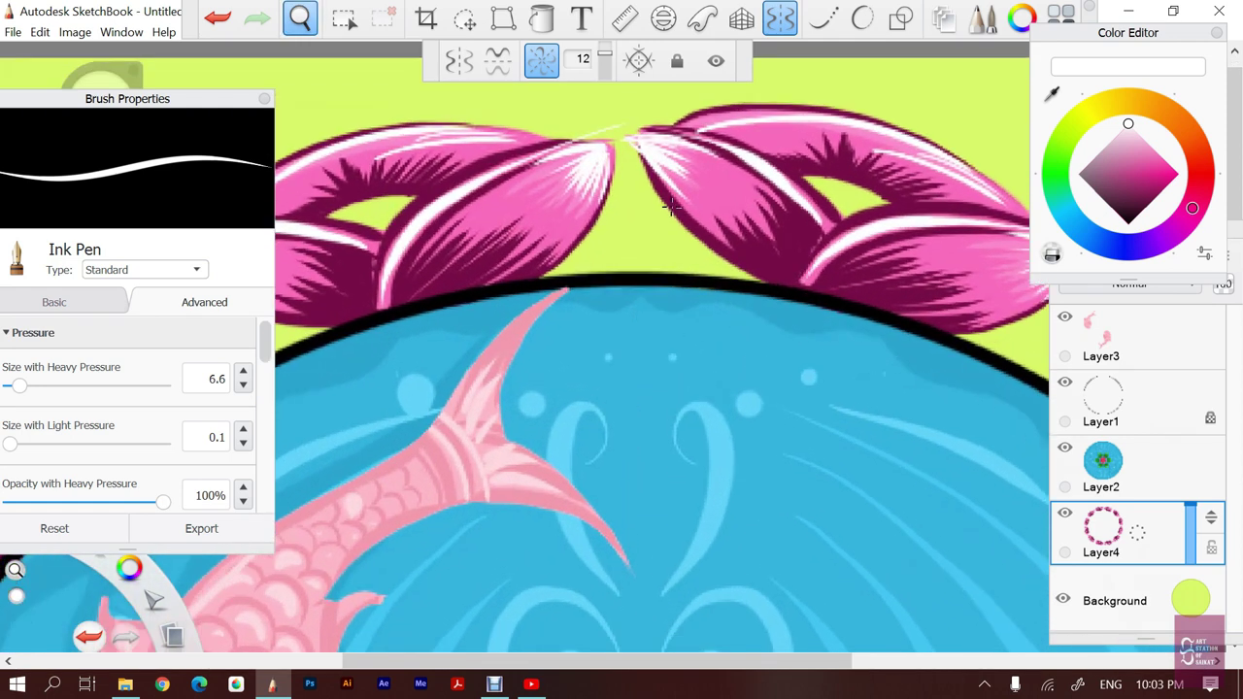
pyautogui.moveTo(641, 160); pyautogui.dragTo(653, 175)
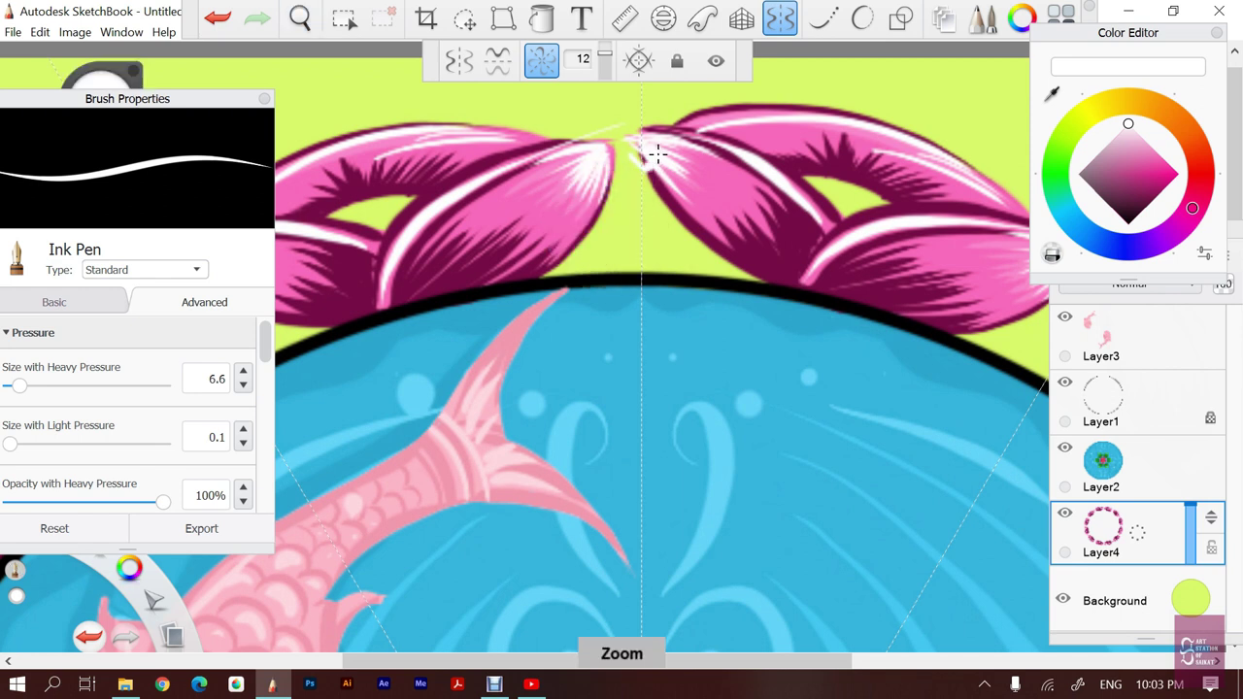
pyautogui.hotkey('ctrl', 'z')
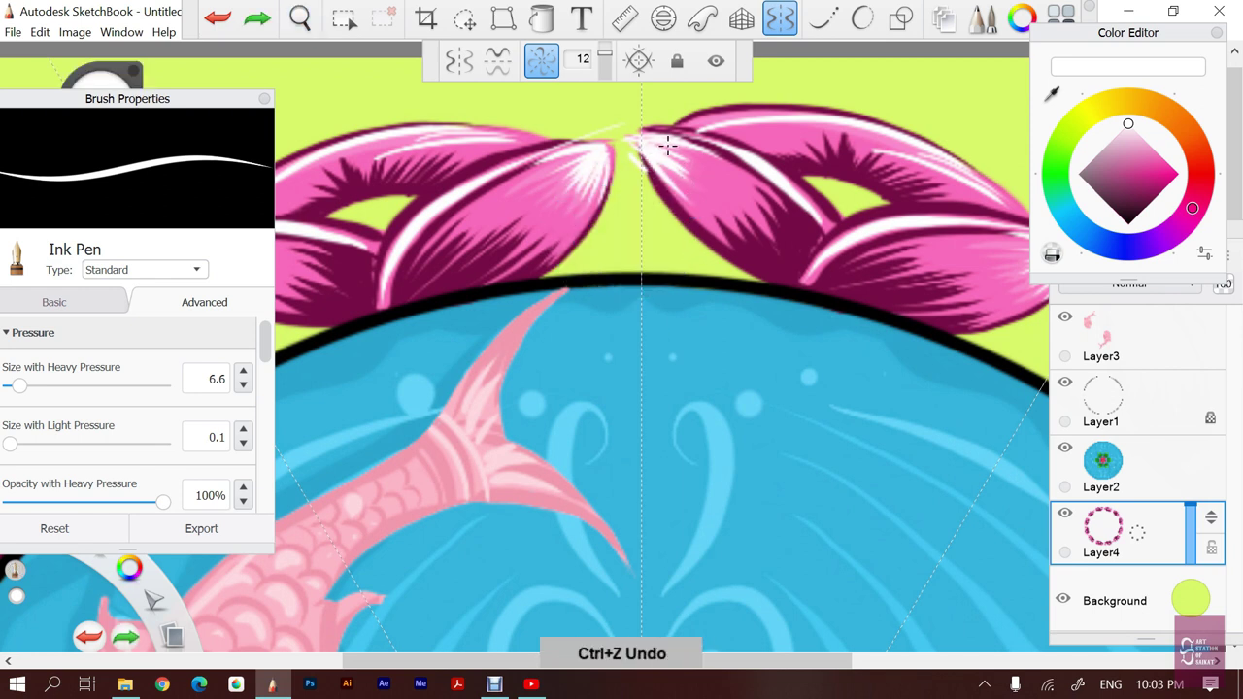
pyautogui.moveTo(637, 152); pyautogui.dragTo(645, 128)
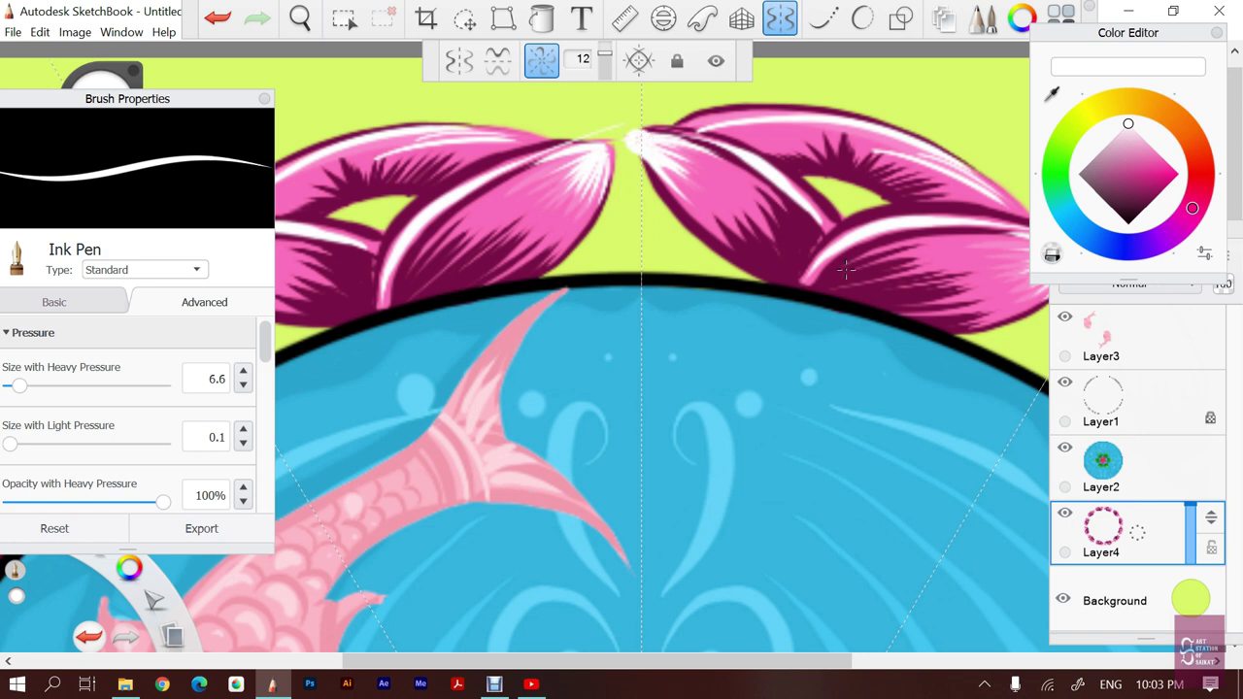
pyautogui.hotkey('ctrl', 'z')
pyautogui.moveTo(674, 167); pyautogui.dragTo(632, 146)
pyautogui.hotkey('ctrl', 'z')
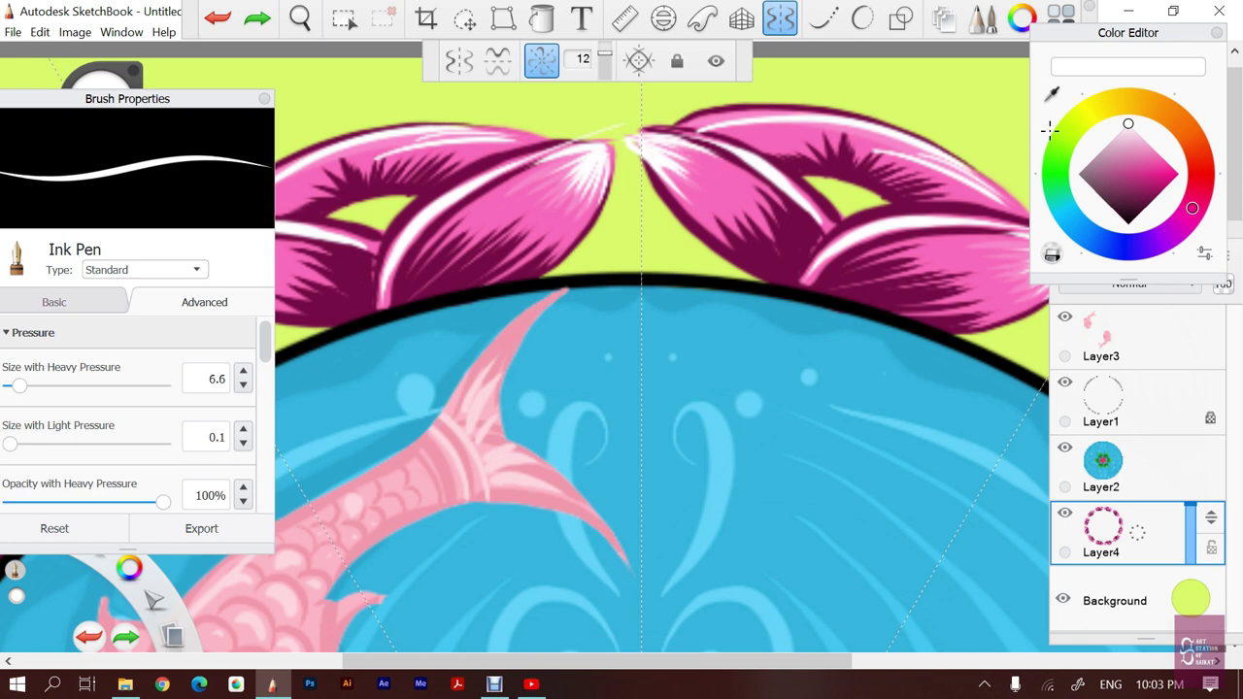
# Eyedrop the dark magenta from a petal as the brush colour
pyautogui.click(1054, 94)
pyautogui.click(720, 159)
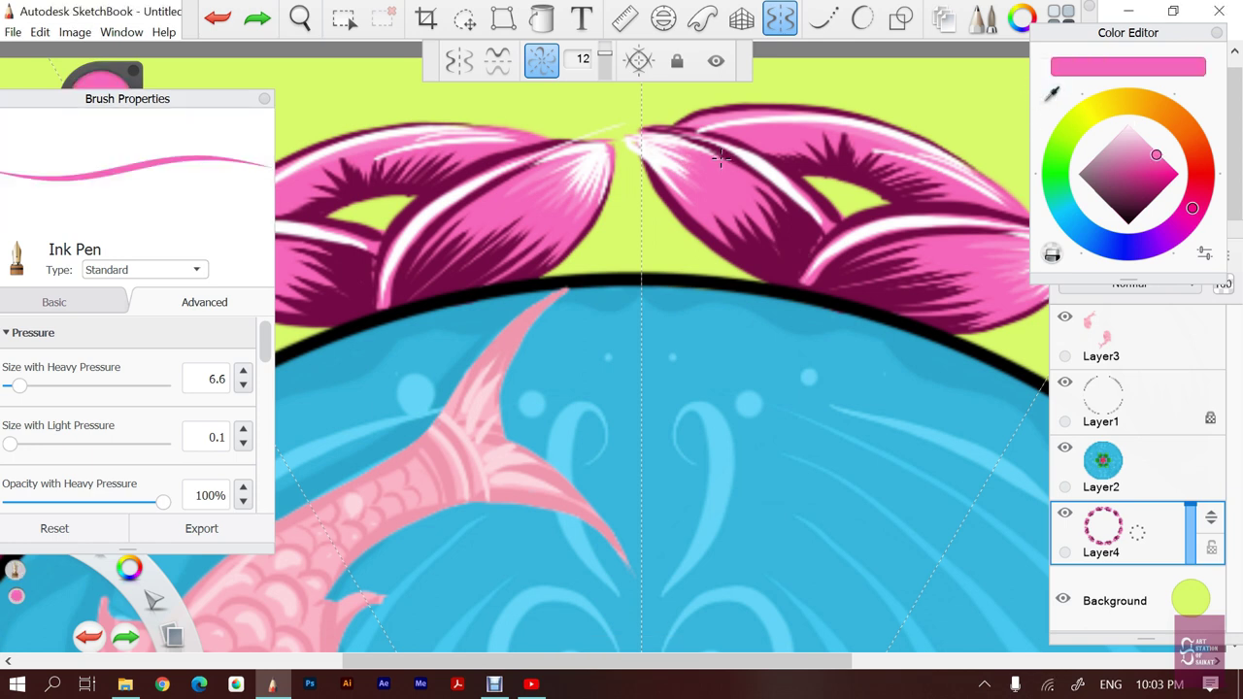
pyautogui.click(1055, 92)
pyautogui.click(724, 152)
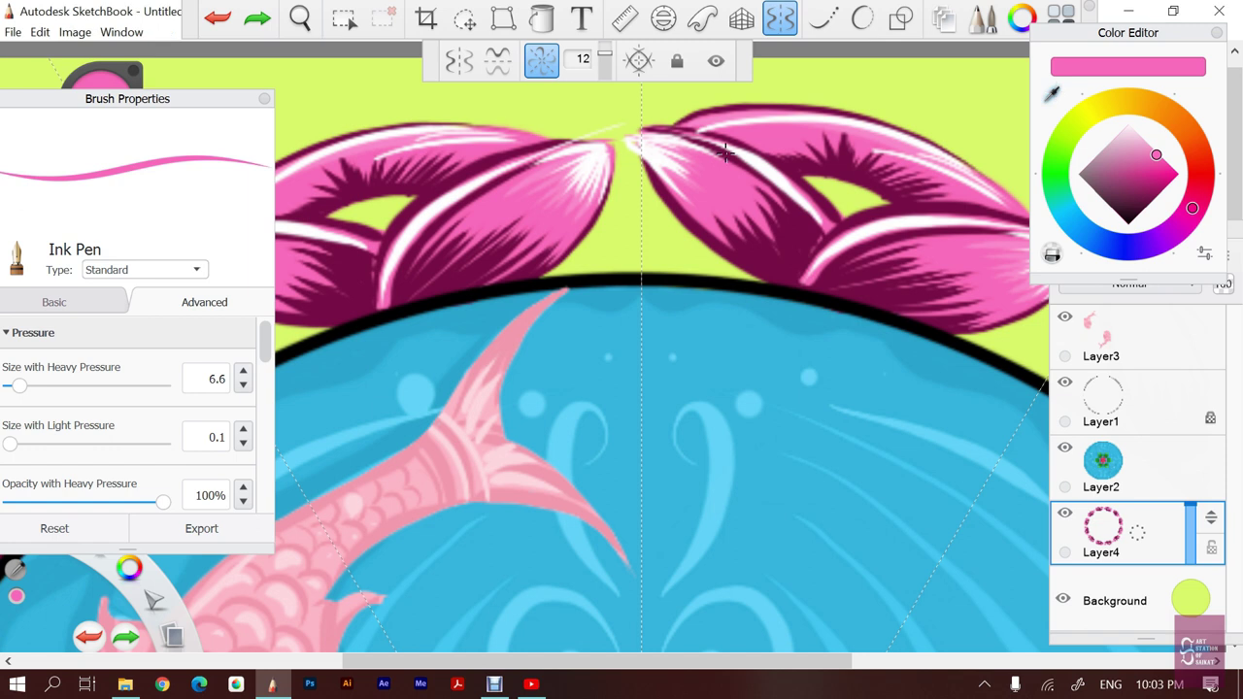
pyautogui.click(1052, 93)
pyautogui.click(744, 204)
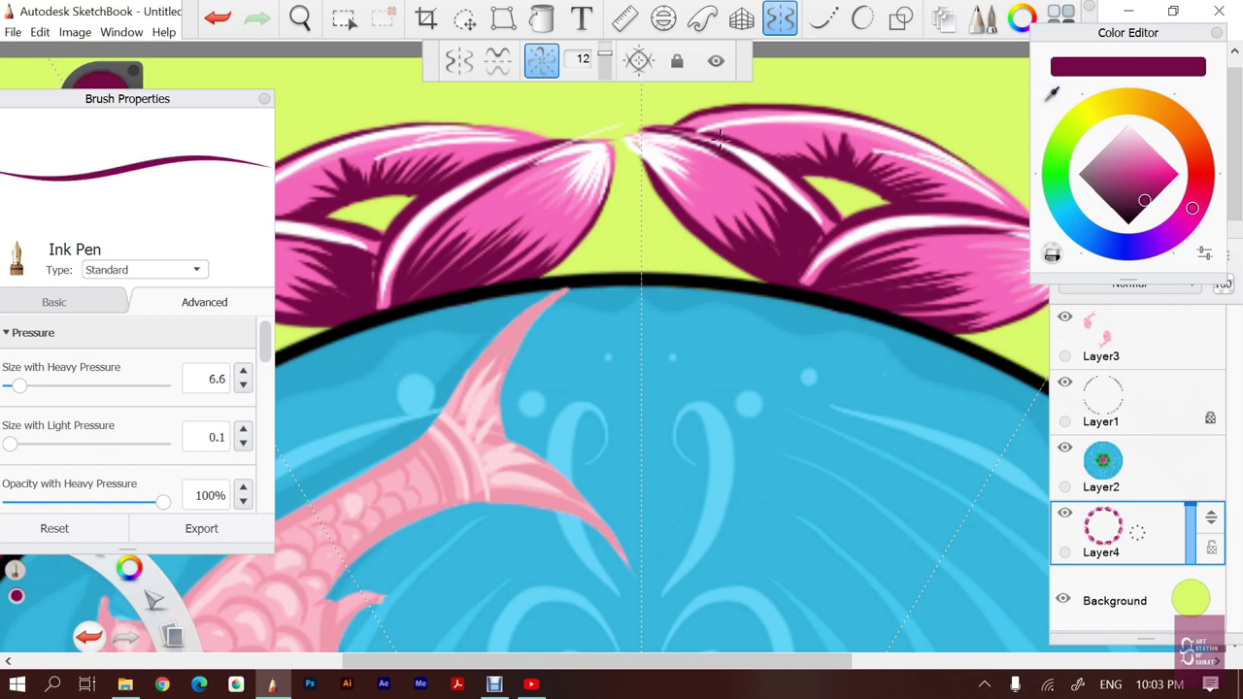
# Step back through recent petal-tip strokes, then darken the tips along the symmetry line in dark magenta
pyautogui.hotkey('ctrl', 'z')
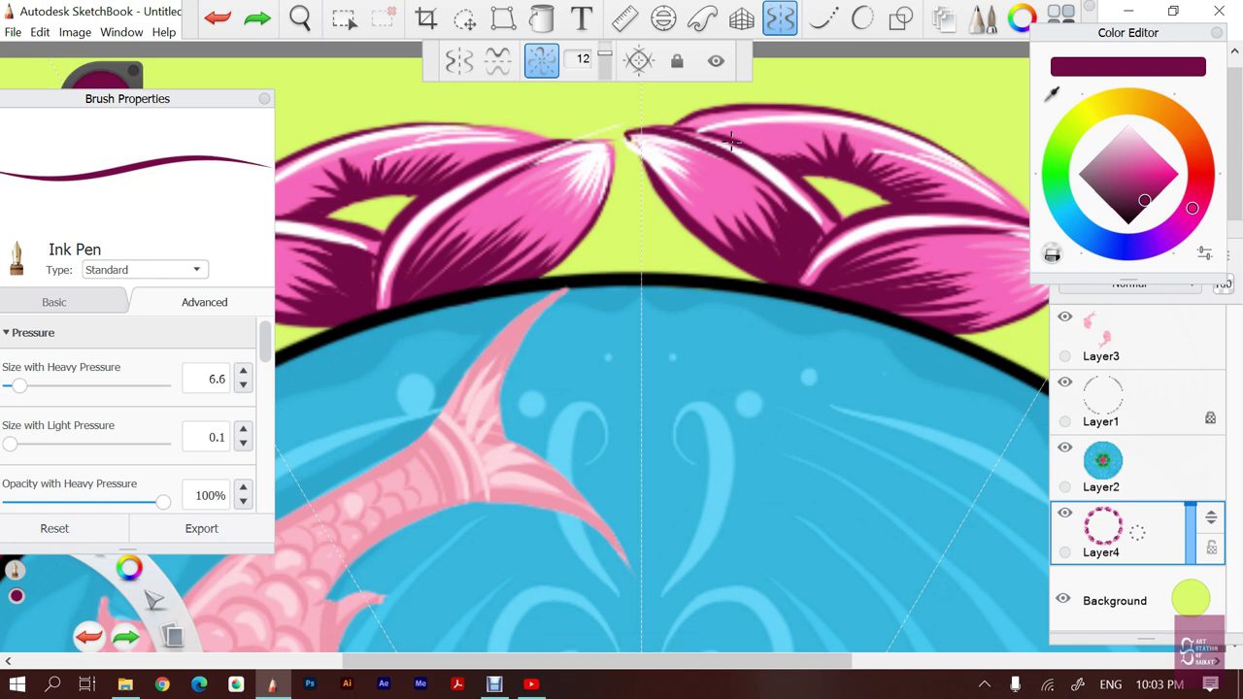
pyautogui.hotkey('ctrl', 'y')
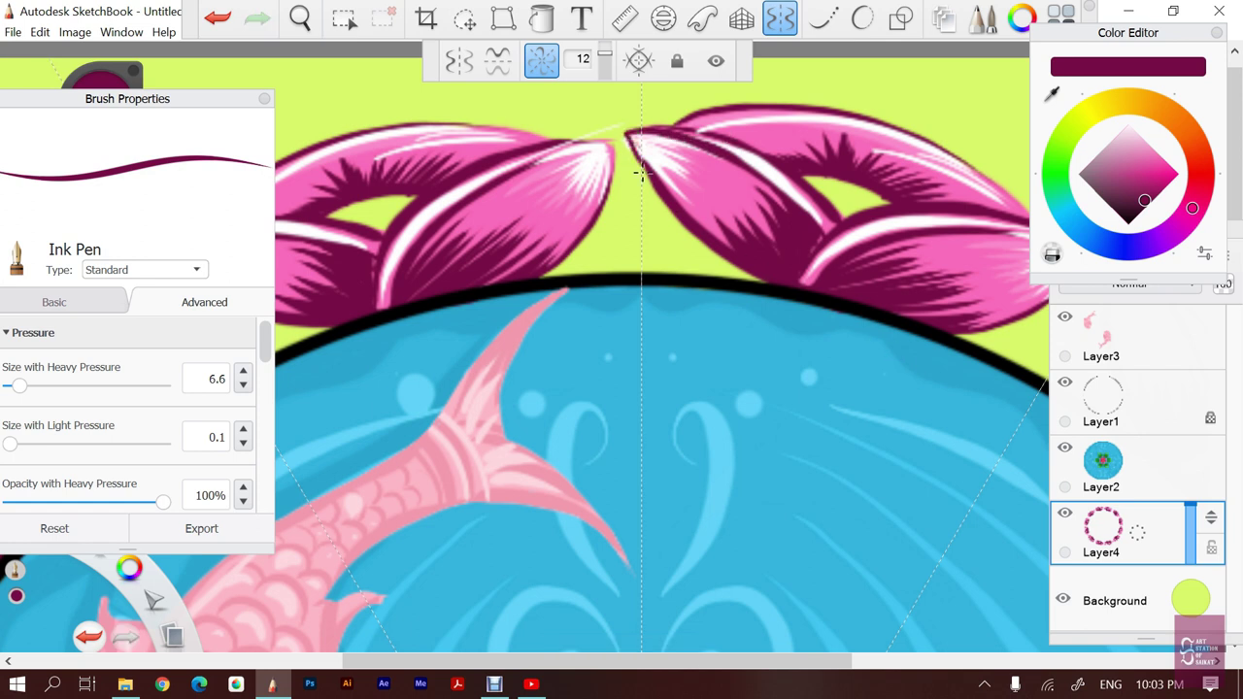
pyautogui.hotkey('ctrl', 'z')
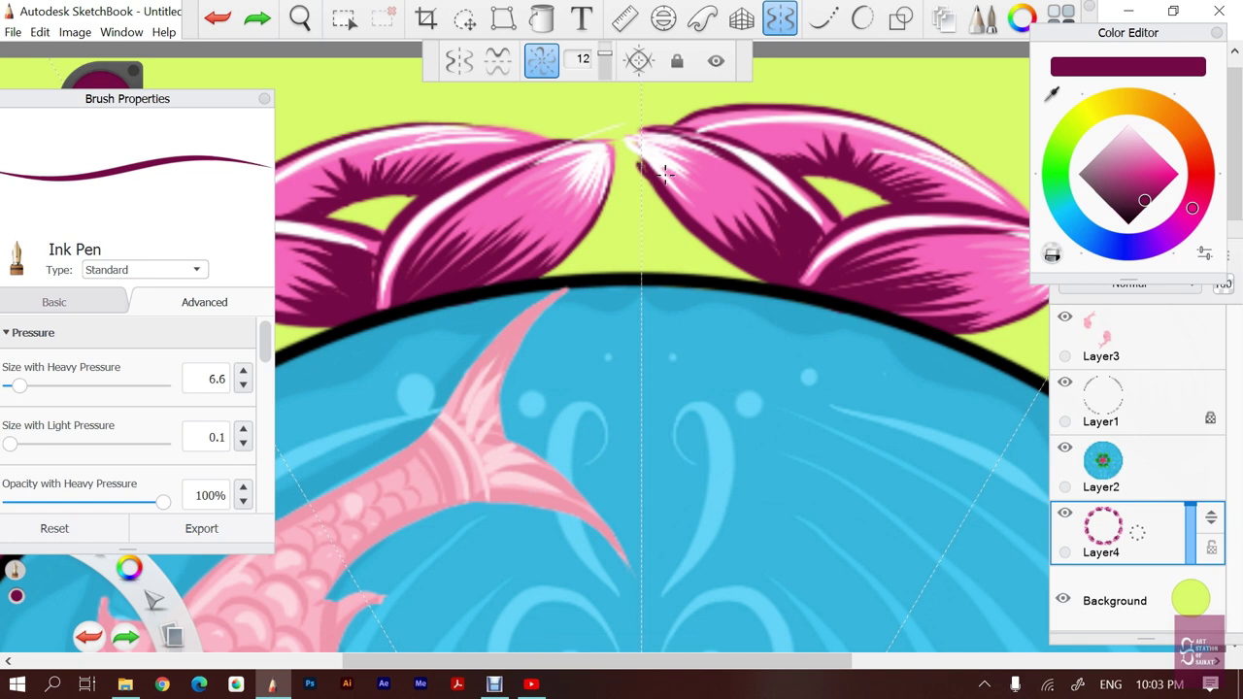
pyautogui.hotkey('ctrl', 'y')
pyautogui.hotkey('ctrl', 'z')
pyautogui.hotkey('ctrl', 'y')
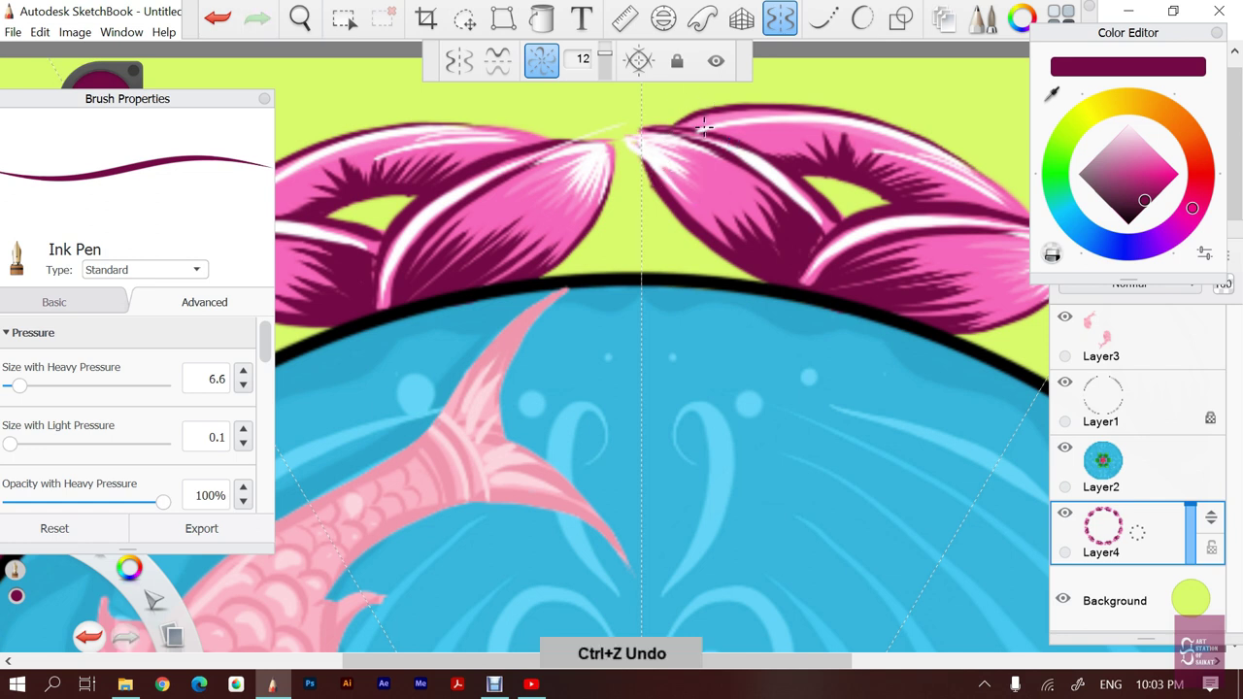
pyautogui.hotkey('ctrl', 'z')
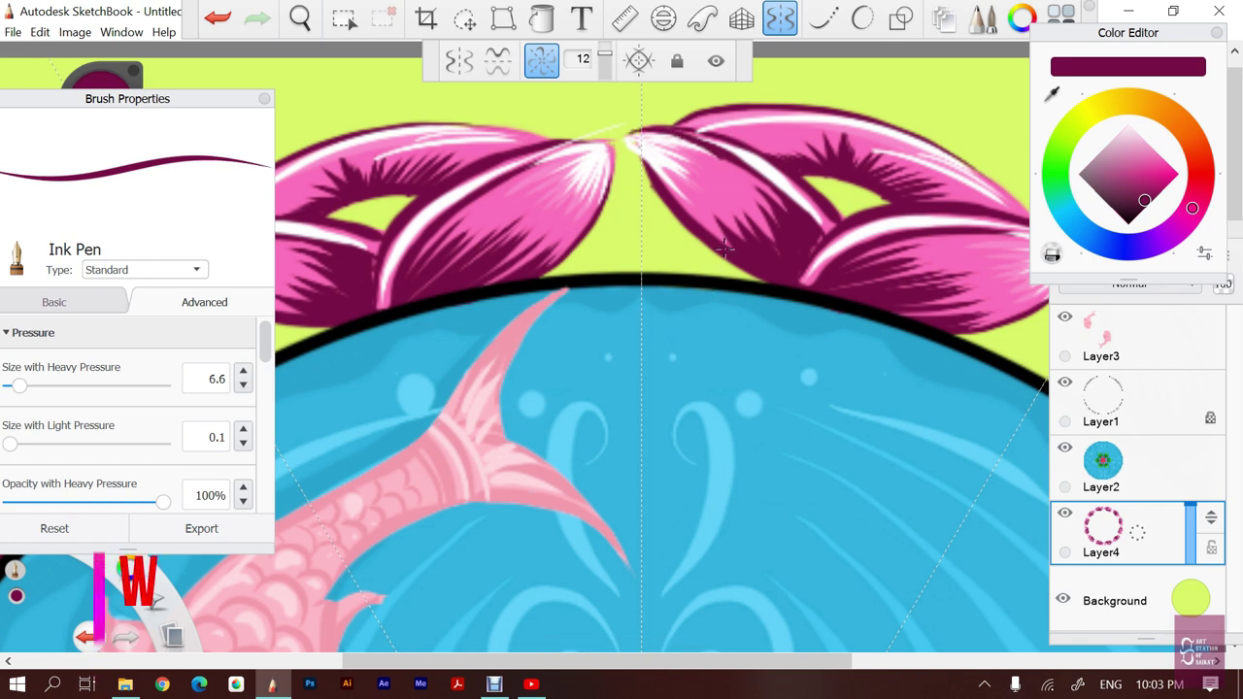
pyautogui.hotkey('ctrl', 'z')
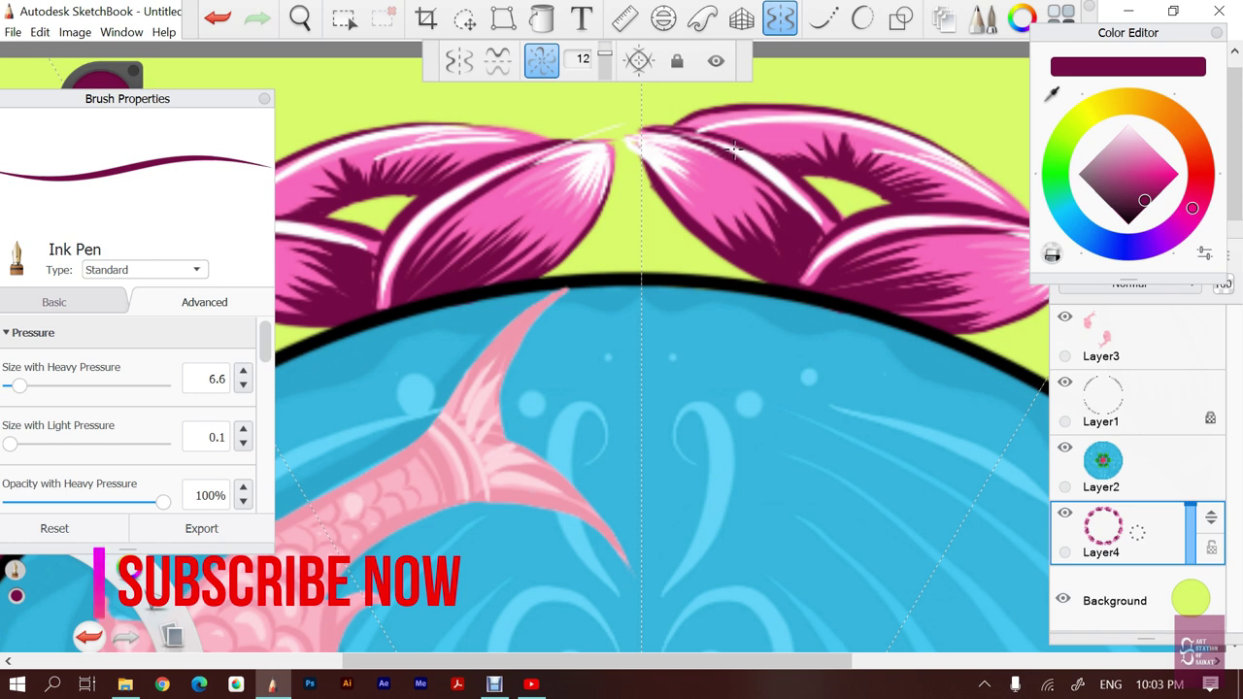
pyautogui.hotkey('ctrl', 'z')
pyautogui.moveTo(724, 141); pyautogui.dragTo(642, 131)
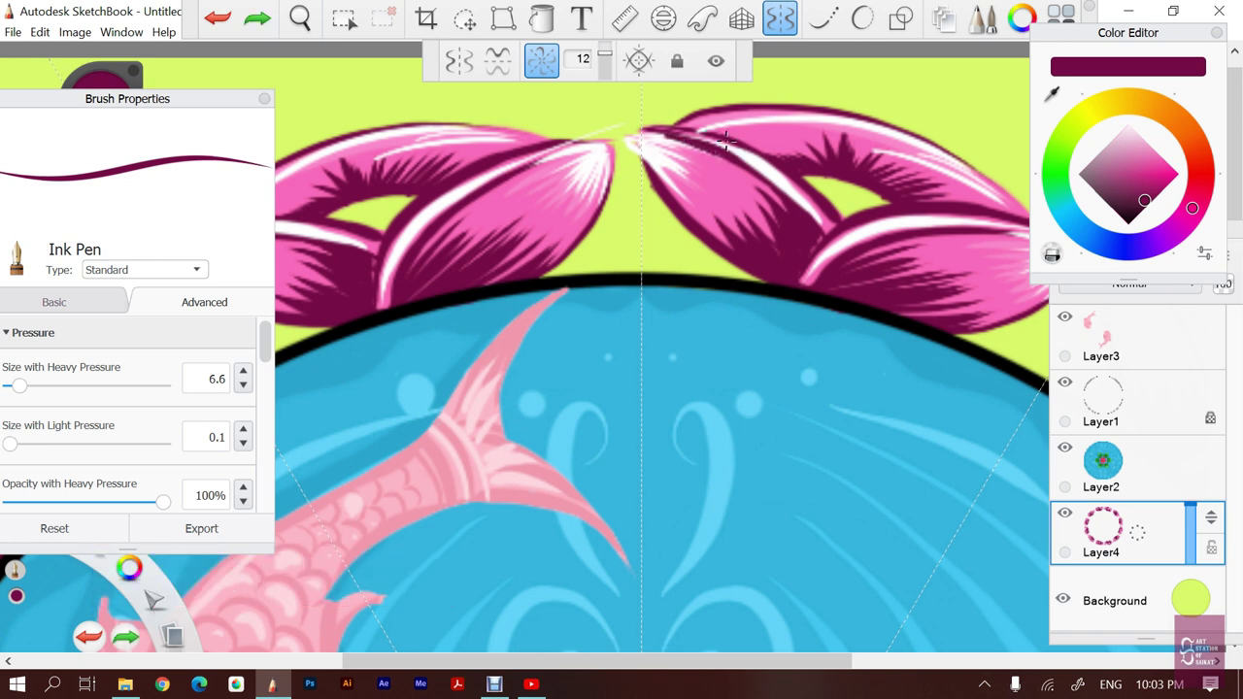
# Sample light pink from a petal, then set the brush colour to pure white
pyautogui.click(1054, 94)
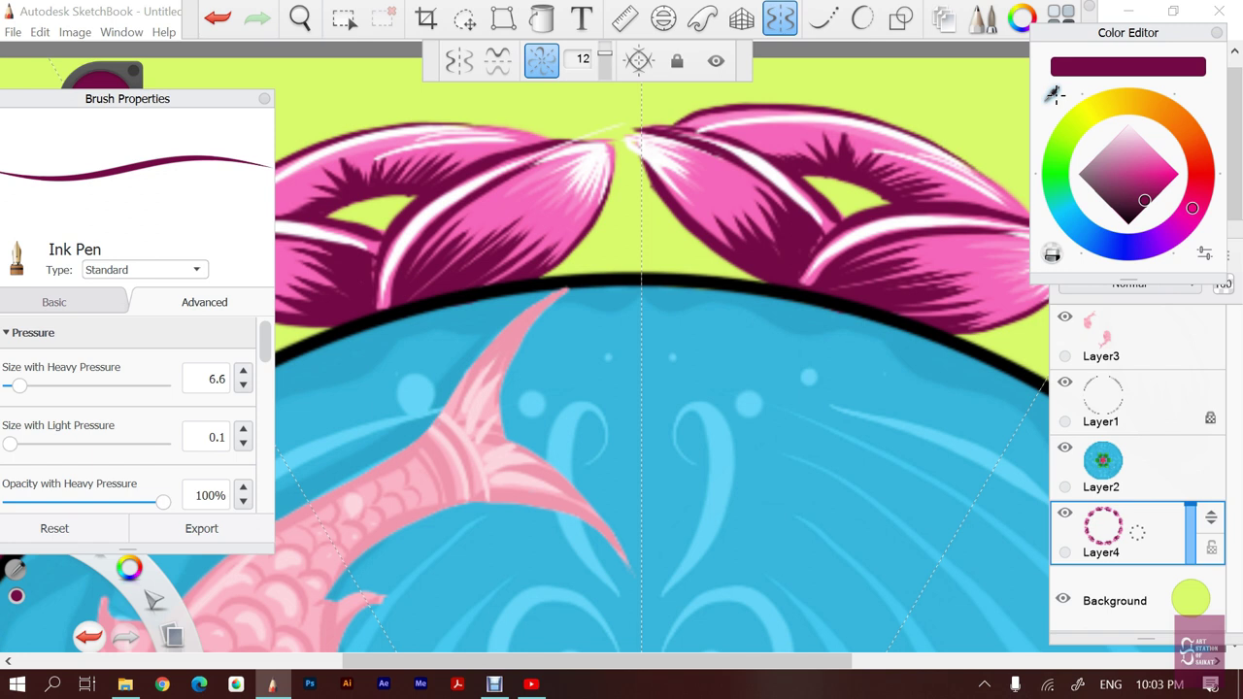
pyautogui.click(707, 191)
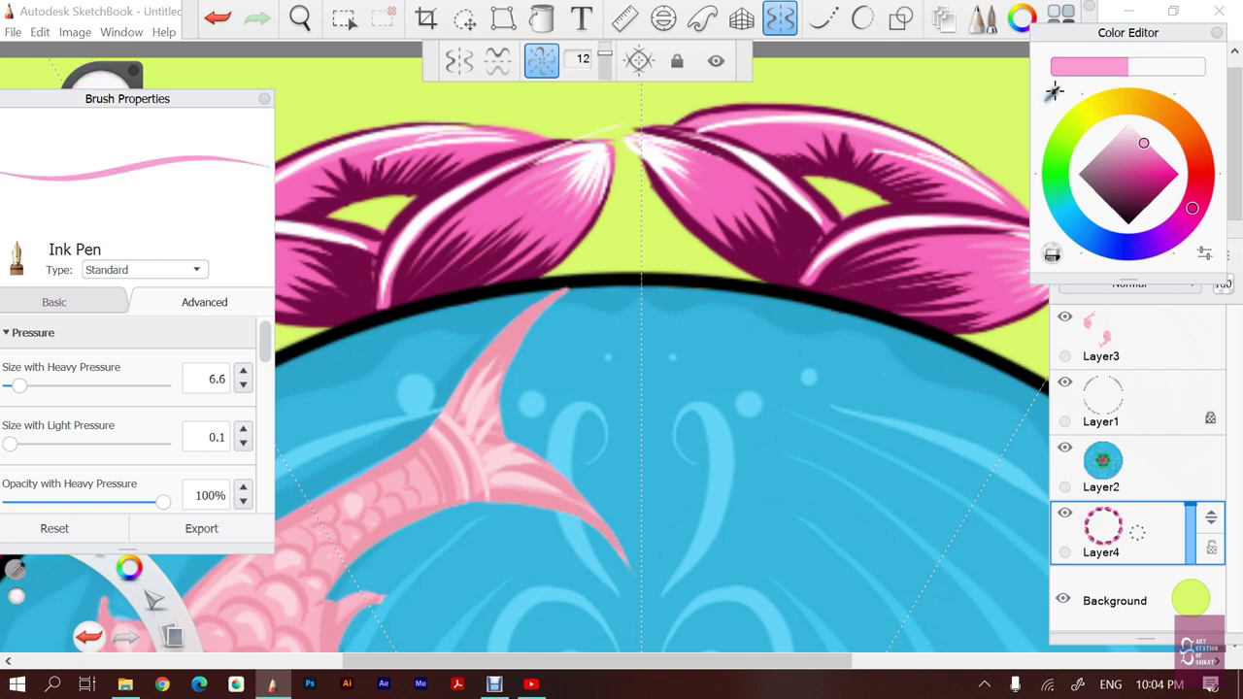
pyautogui.click(1126, 128)
pyautogui.moveTo(1135, 143); pyautogui.dragTo(1131, 113)
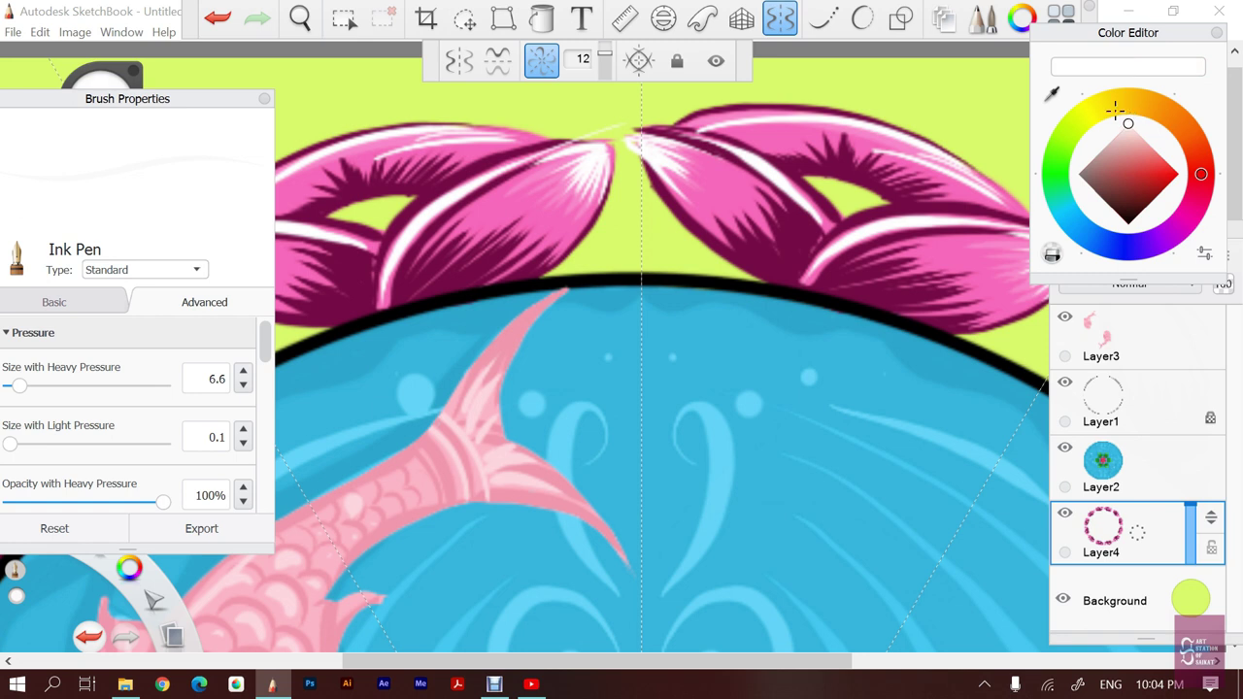
# Paint mirrored white highlight streaks near the top petal tips
pyautogui.moveTo(638, 134); pyautogui.dragTo(643, 142)
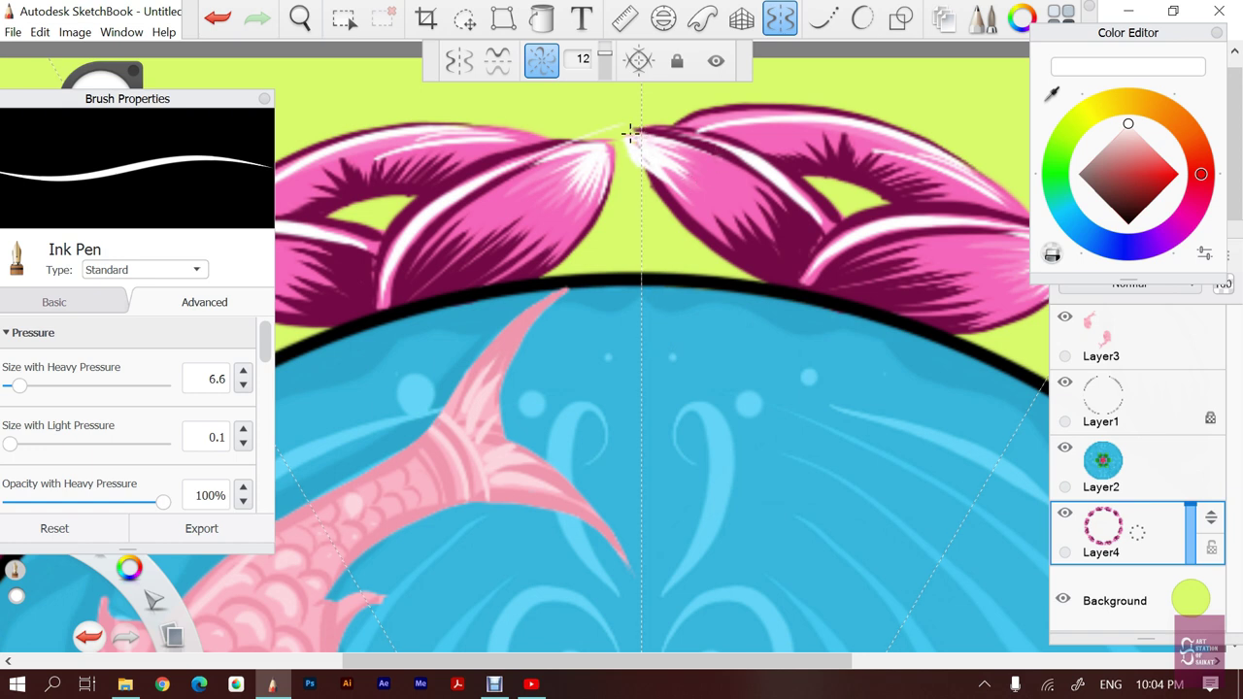
pyautogui.moveTo(669, 146); pyautogui.dragTo(742, 191)
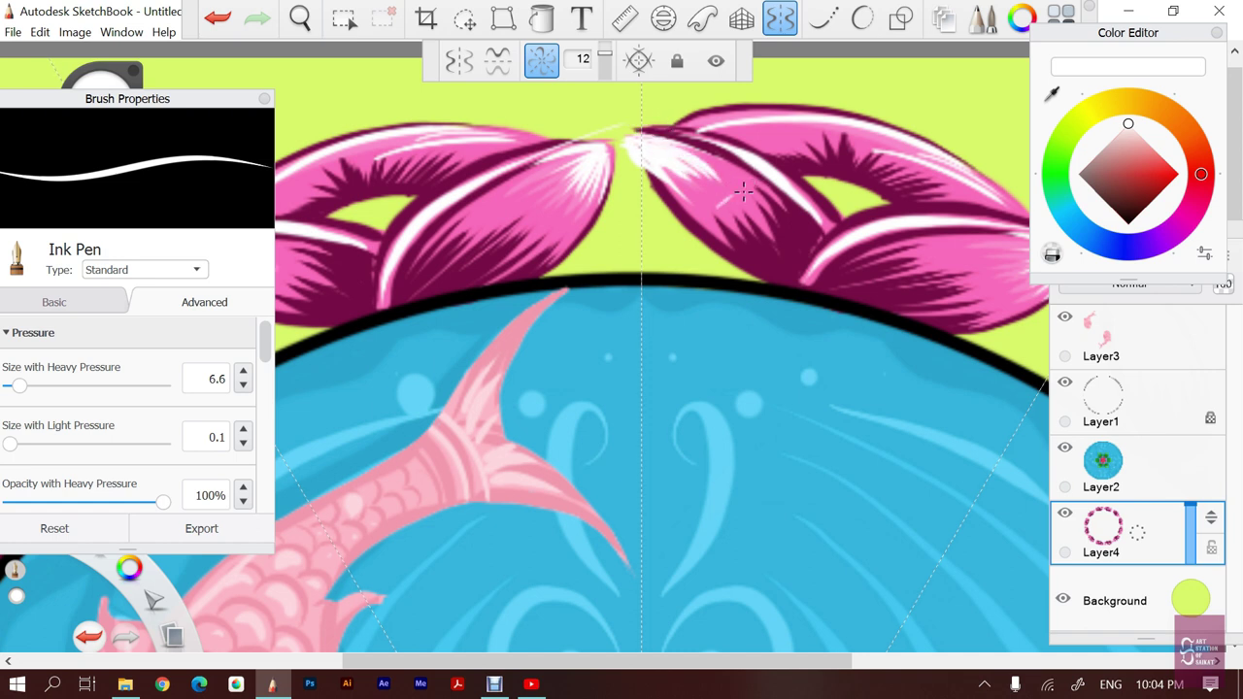
pyautogui.moveTo(783, 138); pyautogui.dragTo(757, 153)
pyautogui.moveTo(975, 263)
pyautogui.mouseDown()
pyautogui.moveTo(956, 268)
pyautogui.moveTo(989, 305)
pyautogui.mouseUp()
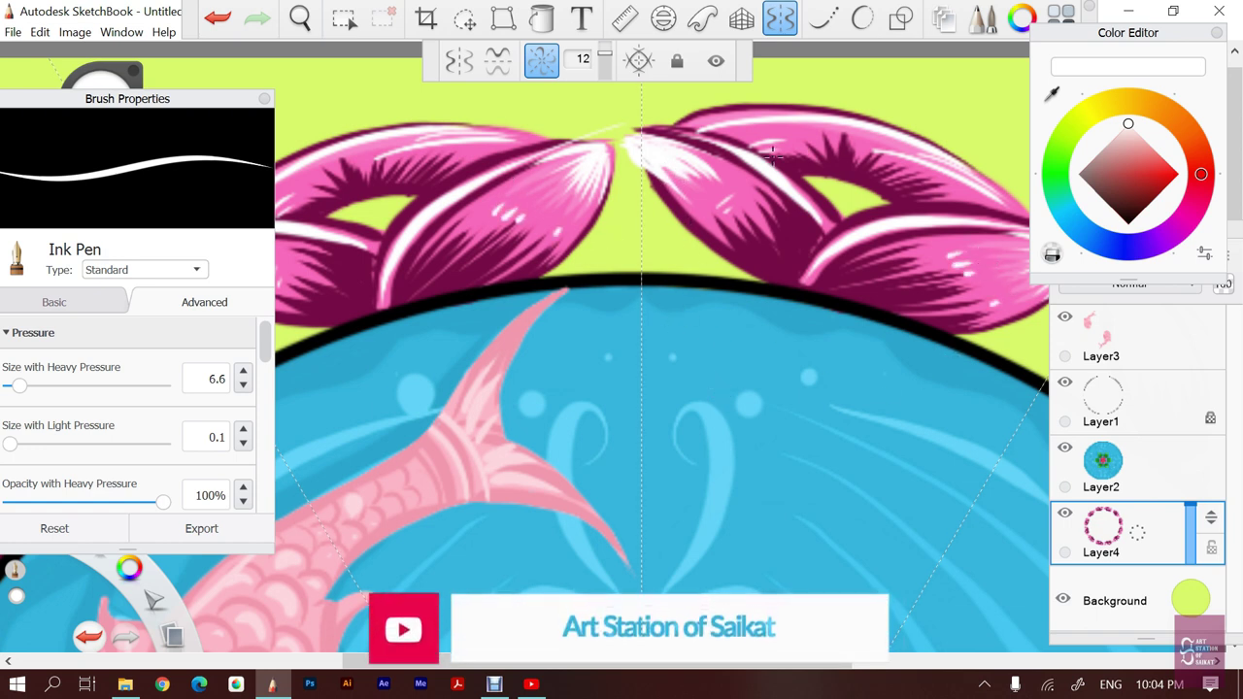
# Eyedrop dark magenta from a petal and outline the right petal's edge with it
pyautogui.click(1055, 91)
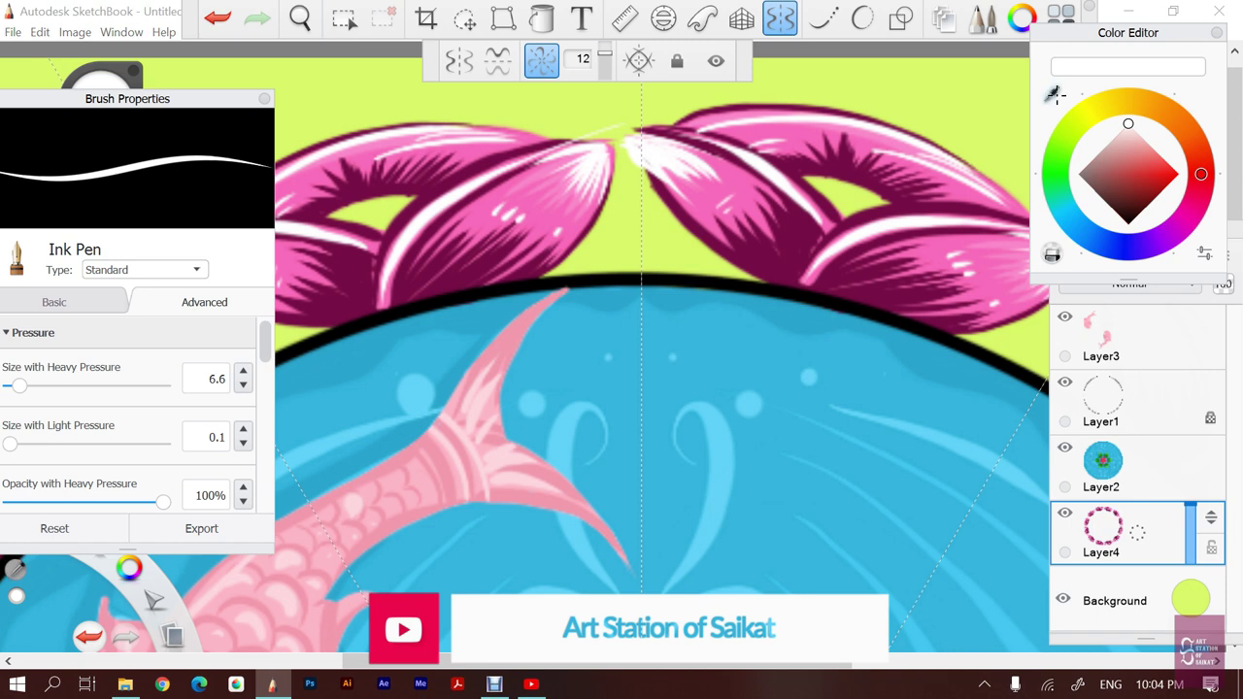
pyautogui.click(691, 219)
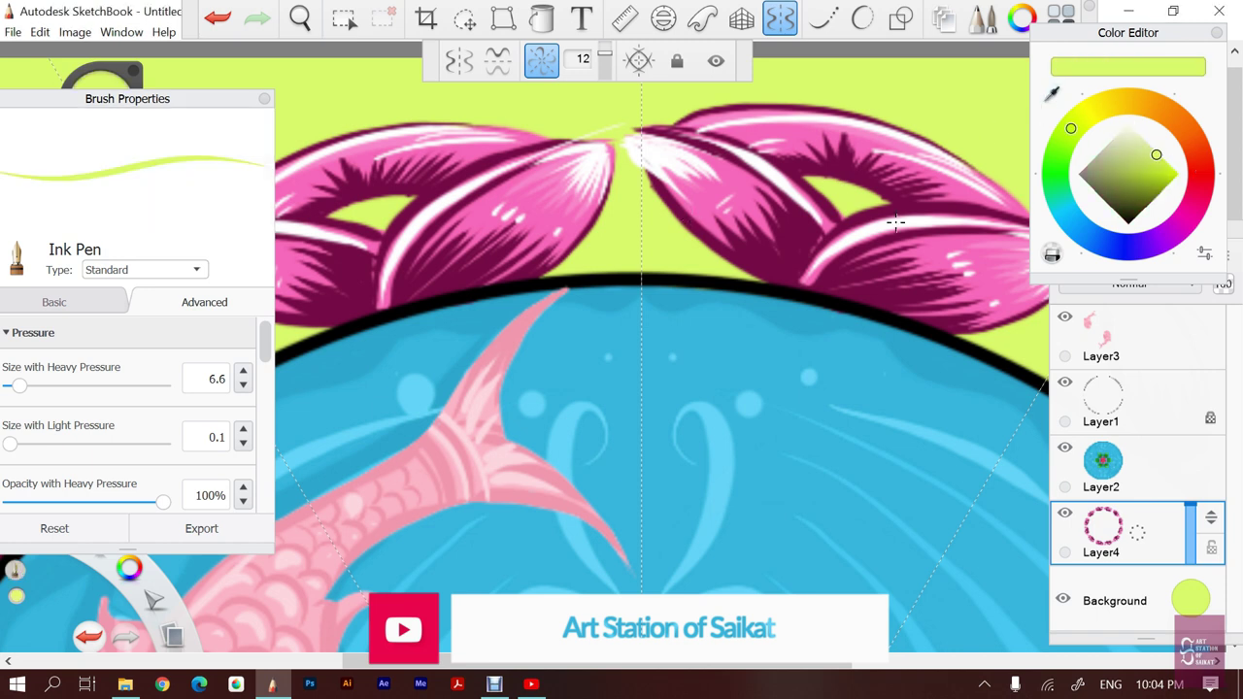
pyautogui.click(1054, 92)
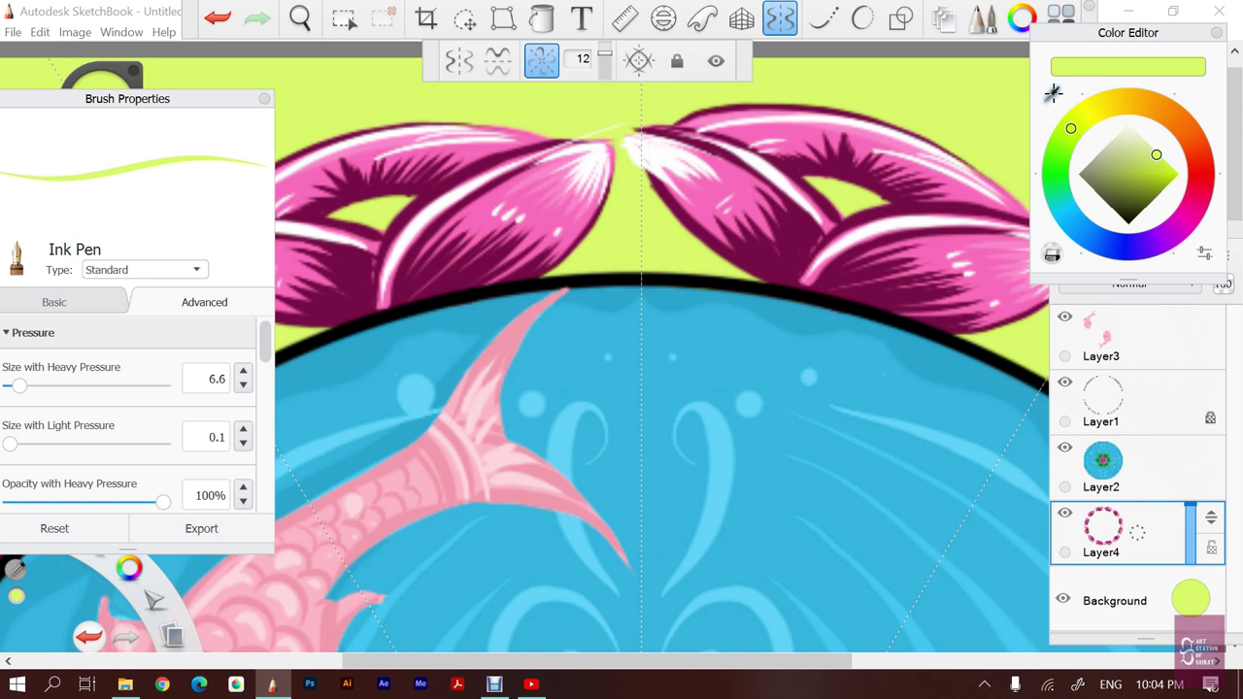
pyautogui.click(767, 257)
pyautogui.moveTo(720, 259); pyautogui.dragTo(706, 251)
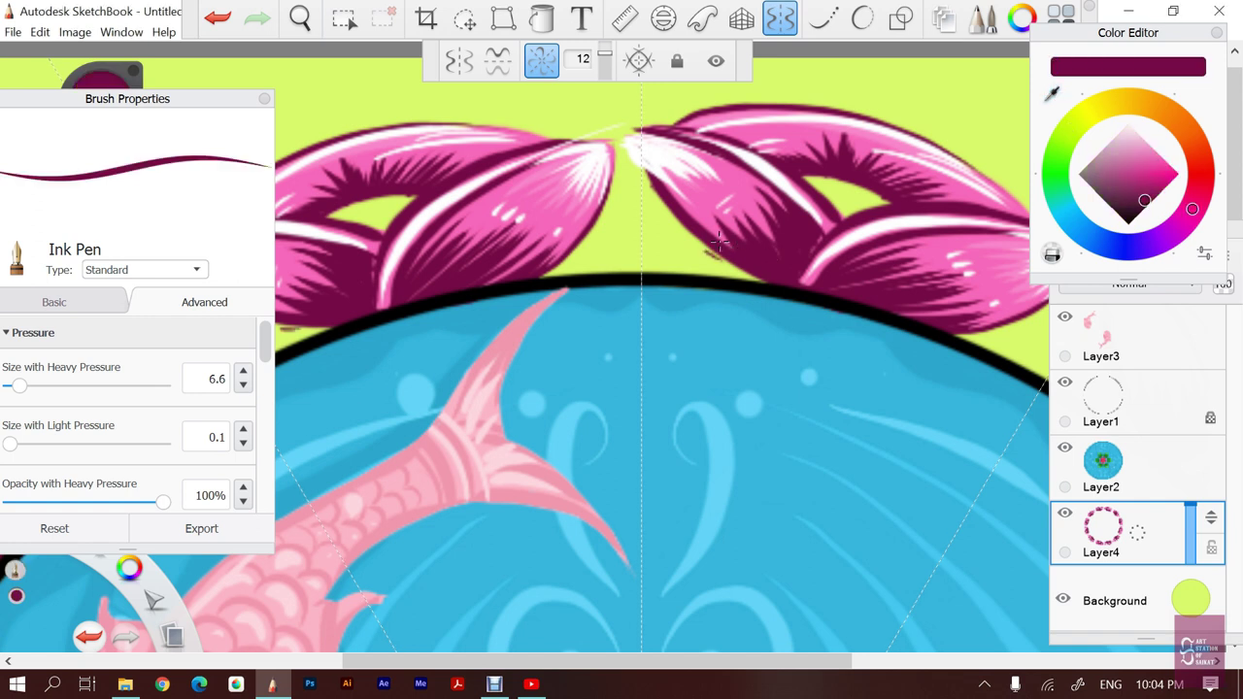
pyautogui.hotkey('ctrl', 'z')
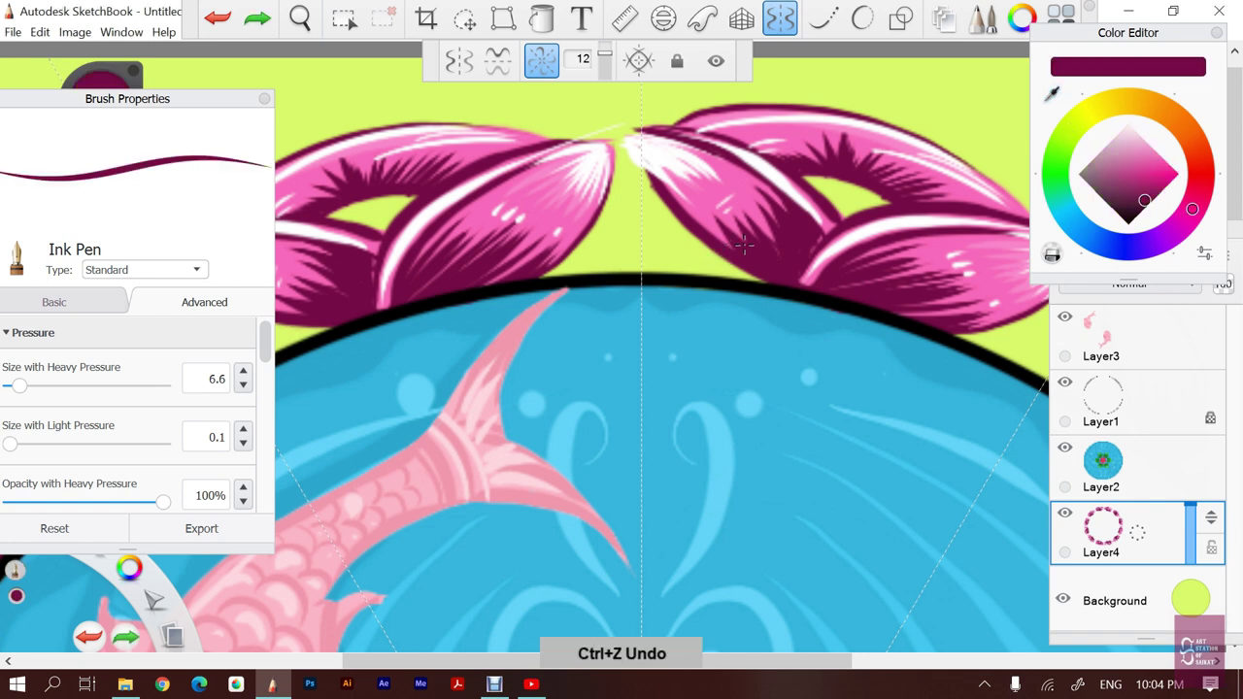
pyautogui.moveTo(693, 235)
pyautogui.mouseDown()
pyautogui.moveTo(645, 175)
pyautogui.moveTo(637, 121)
pyautogui.mouseUp()
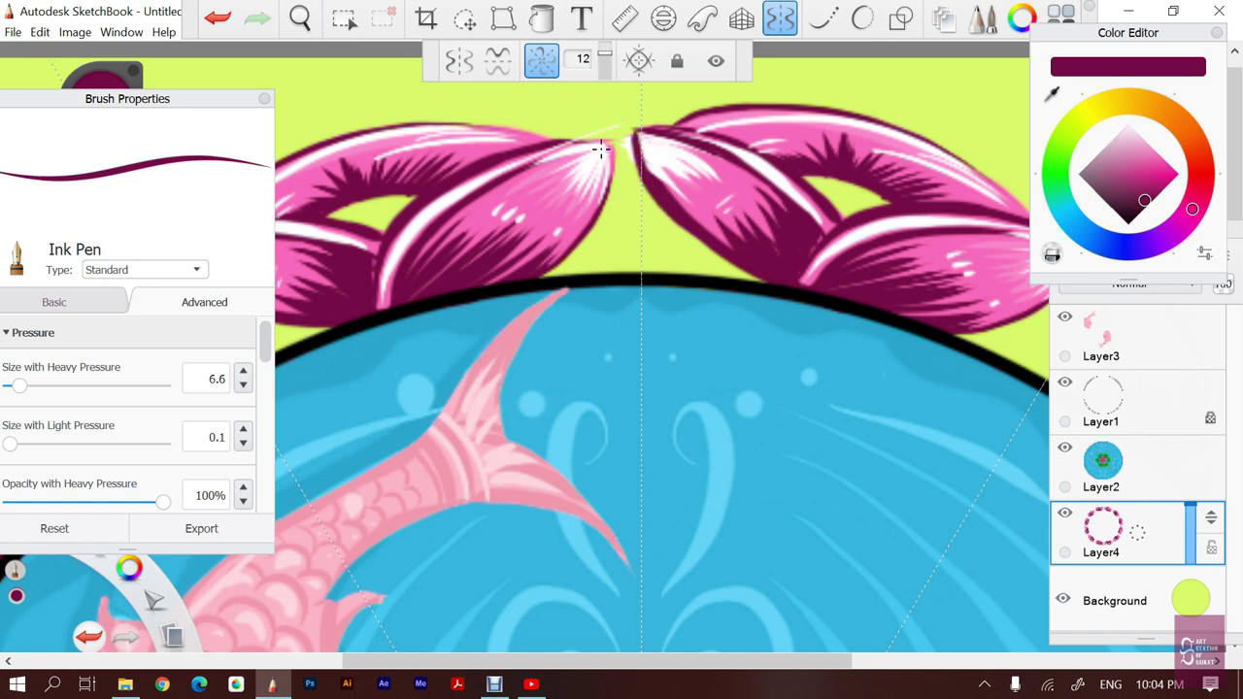
# Erase the meeting tips of the top petals to leave a lime-green gap, then shift the colour toward blue
pyautogui.press('e')
pyautogui.moveTo(170, 97); pyautogui.dragTo(389, 82)
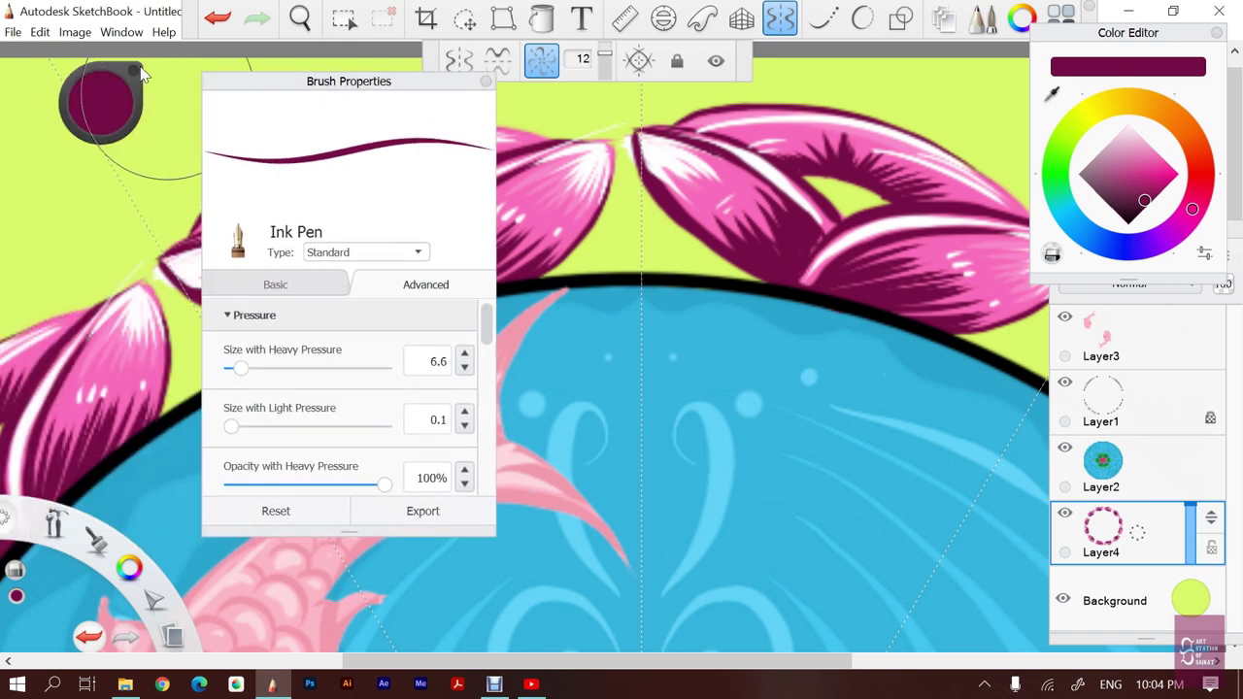
pyautogui.moveTo(333, 95); pyautogui.dragTo(190, 86)
pyautogui.moveTo(680, 175); pyautogui.dragTo(741, 211)
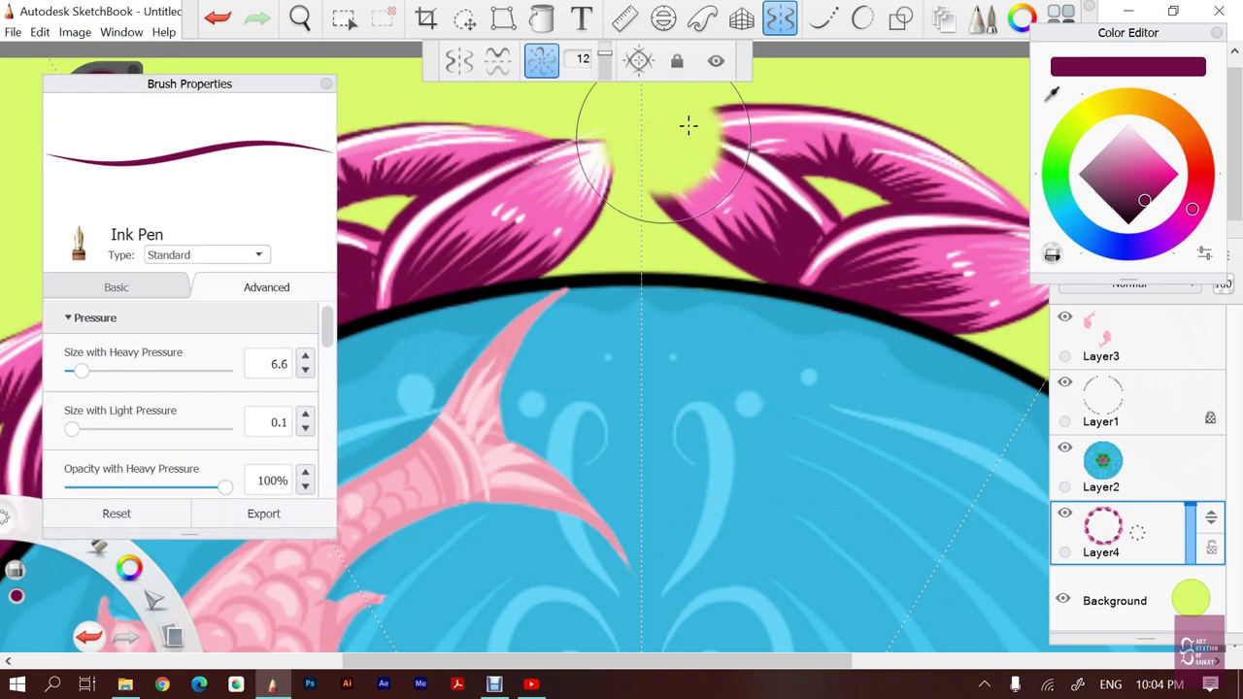
pyautogui.hotkey('ctrl', 'z')
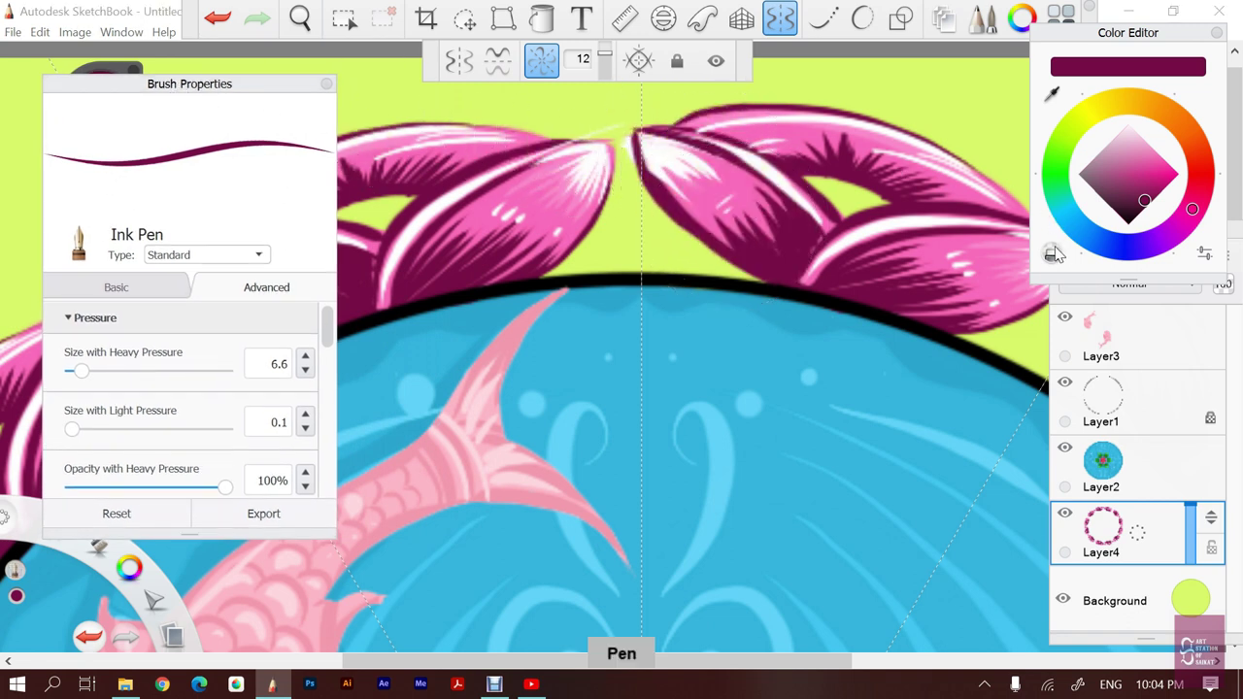
pyautogui.click(1052, 253)
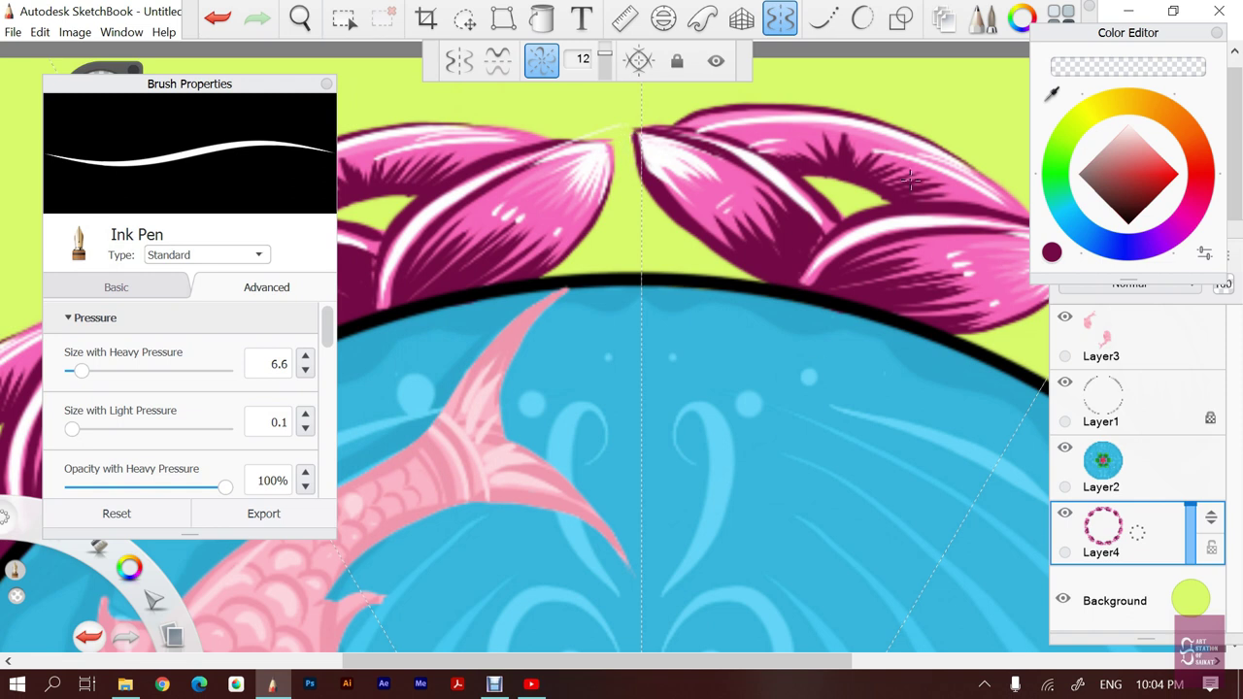
pyautogui.click(1052, 254)
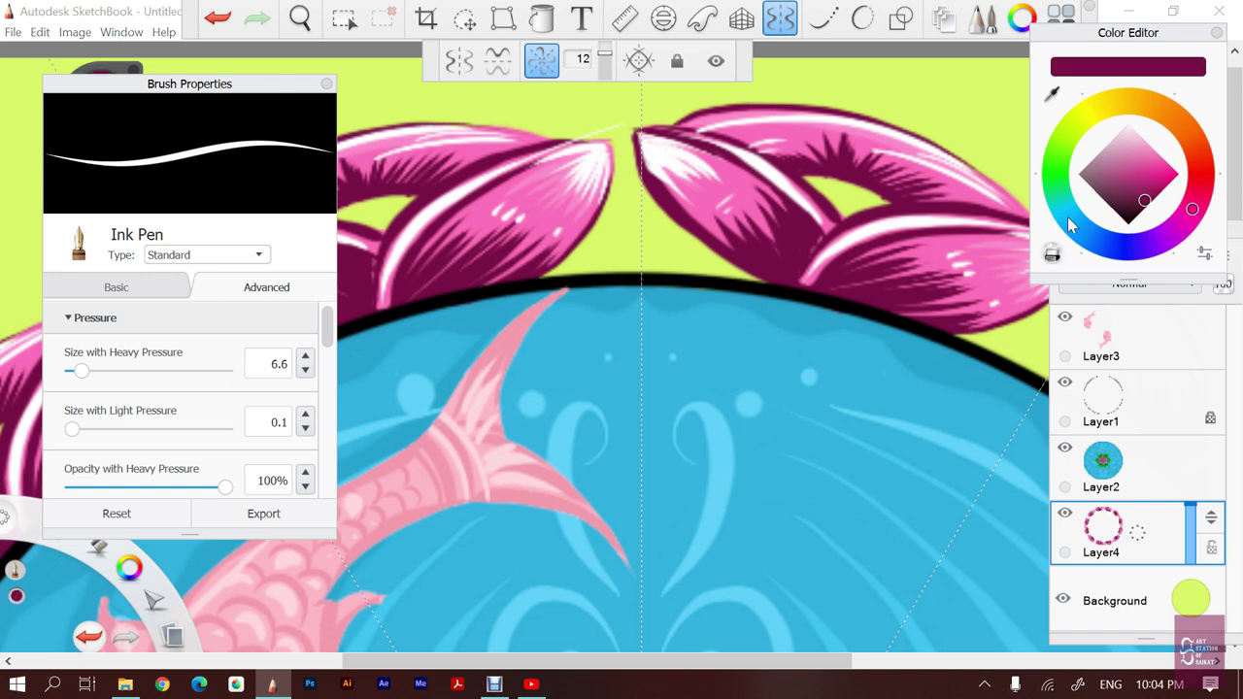
pyautogui.click(1086, 223)
# Set a bright blue brush colour and try a short blue stroke on the petals, undoing it
pyautogui.moveTo(1144, 189); pyautogui.dragTo(1178, 174)
pyautogui.moveTo(1078, 227); pyautogui.dragTo(1107, 244)
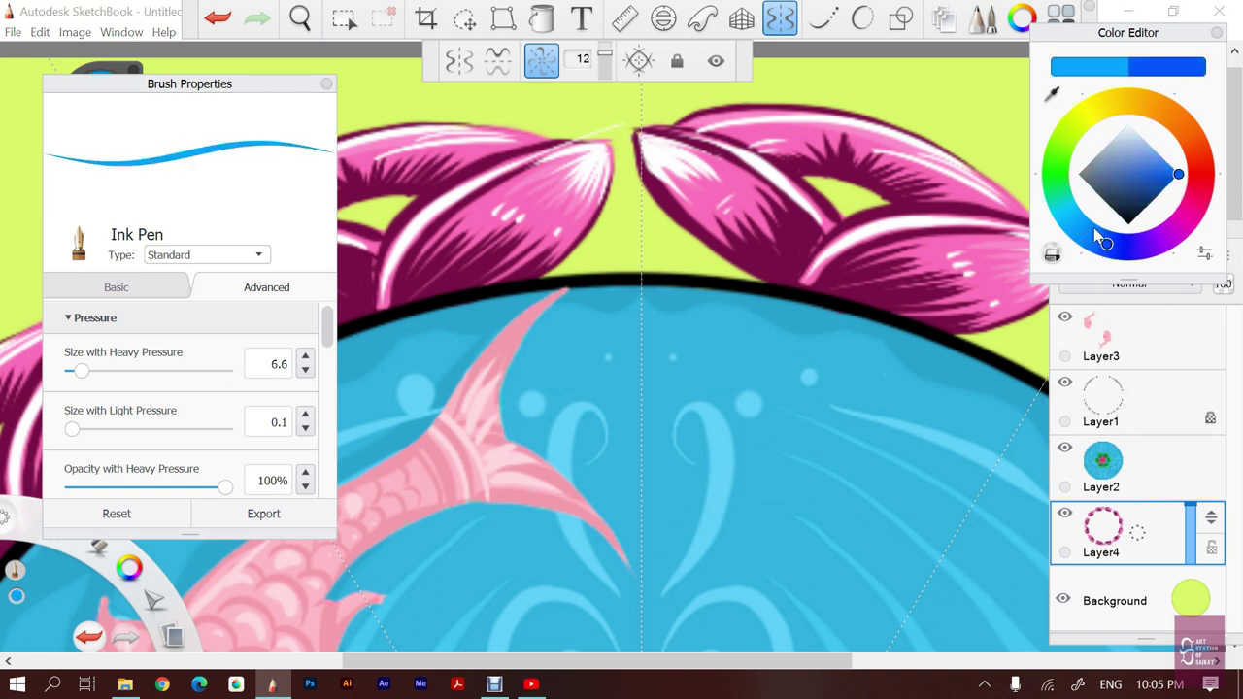
pyautogui.hotkey('ctrl', 'z')
pyautogui.moveTo(826, 189); pyautogui.dragTo(855, 209)
pyautogui.hotkey('ctrl', 'z')
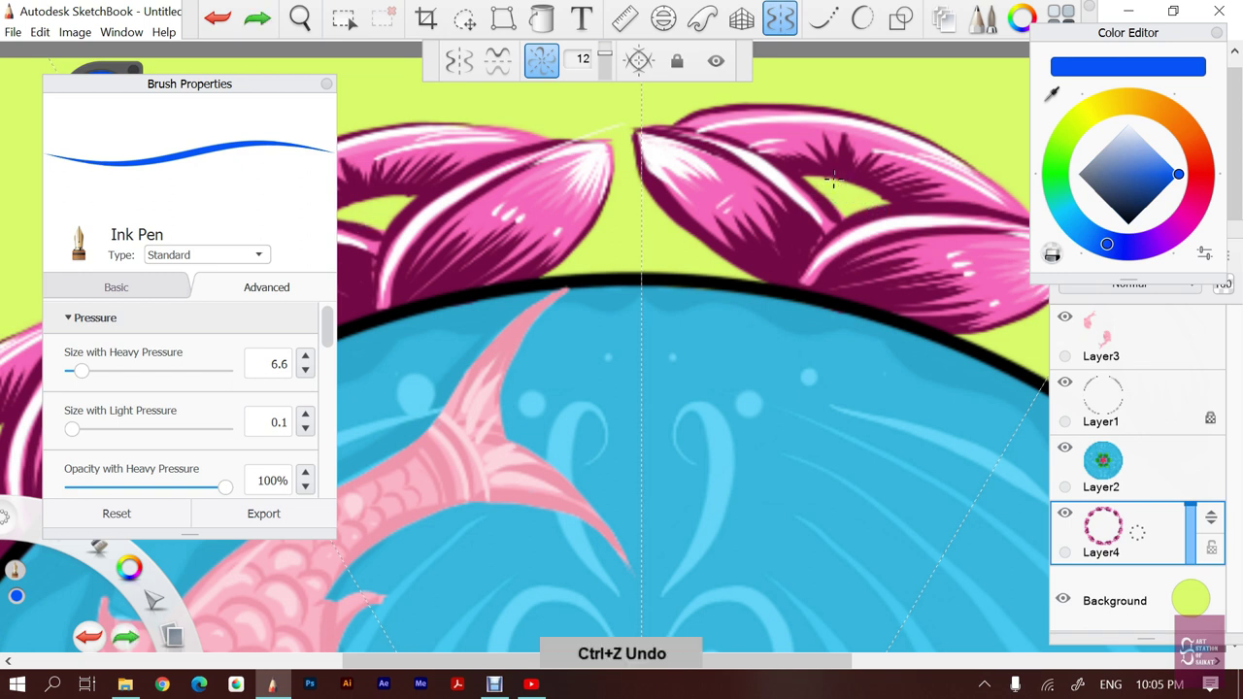
# Try pale-blue arcs in the petal opening, then draw a white arc there instead
pyautogui.moveTo(1140, 179); pyautogui.dragTo(1155, 152)
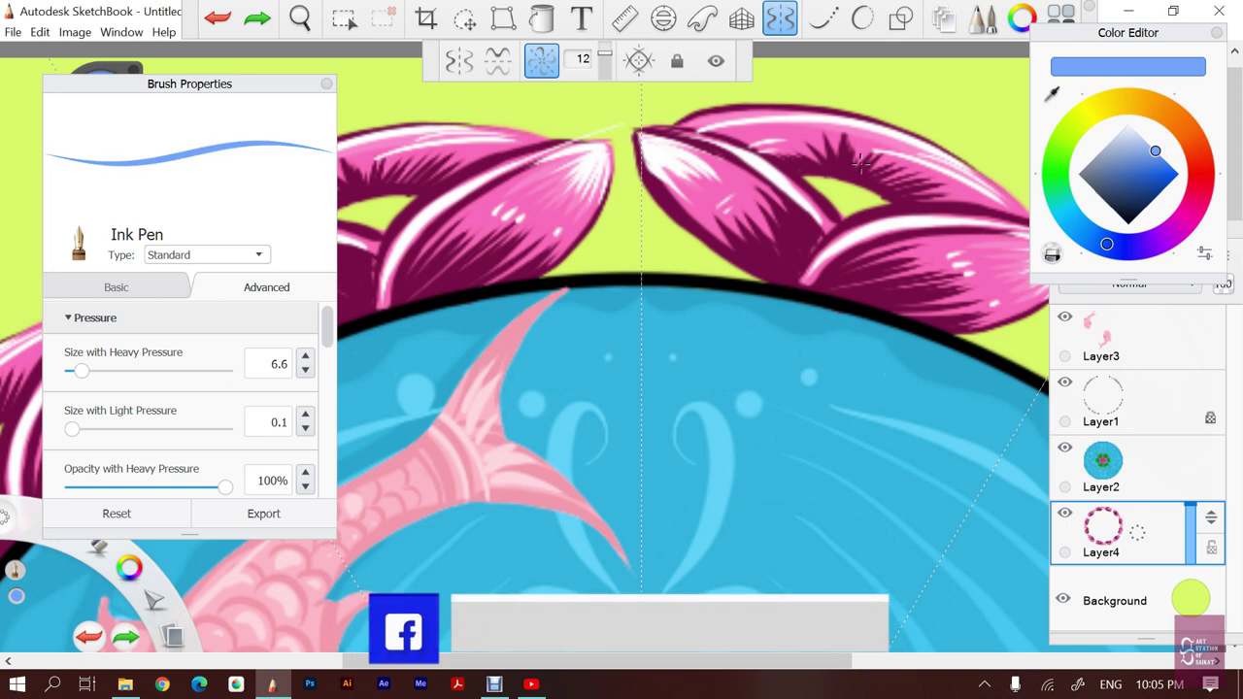
pyautogui.moveTo(828, 193); pyautogui.dragTo(862, 198)
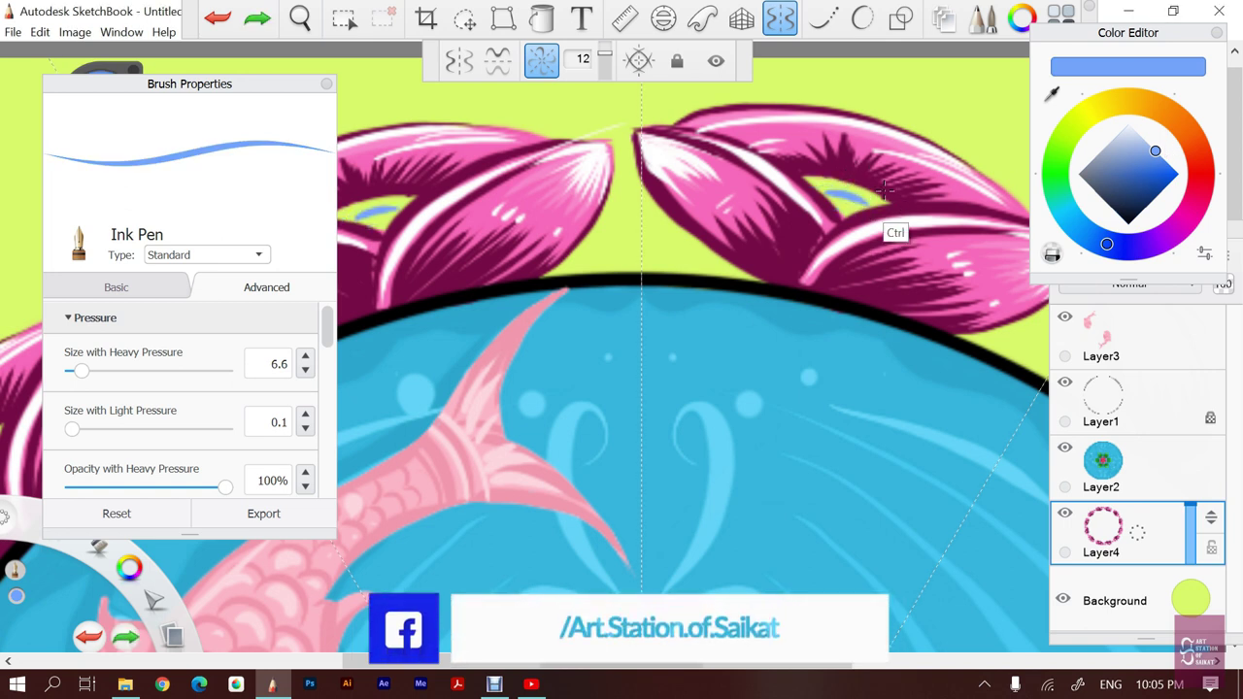
pyautogui.moveTo(825, 177); pyautogui.dragTo(847, 179)
pyautogui.hotkey('ctrl', 'z')
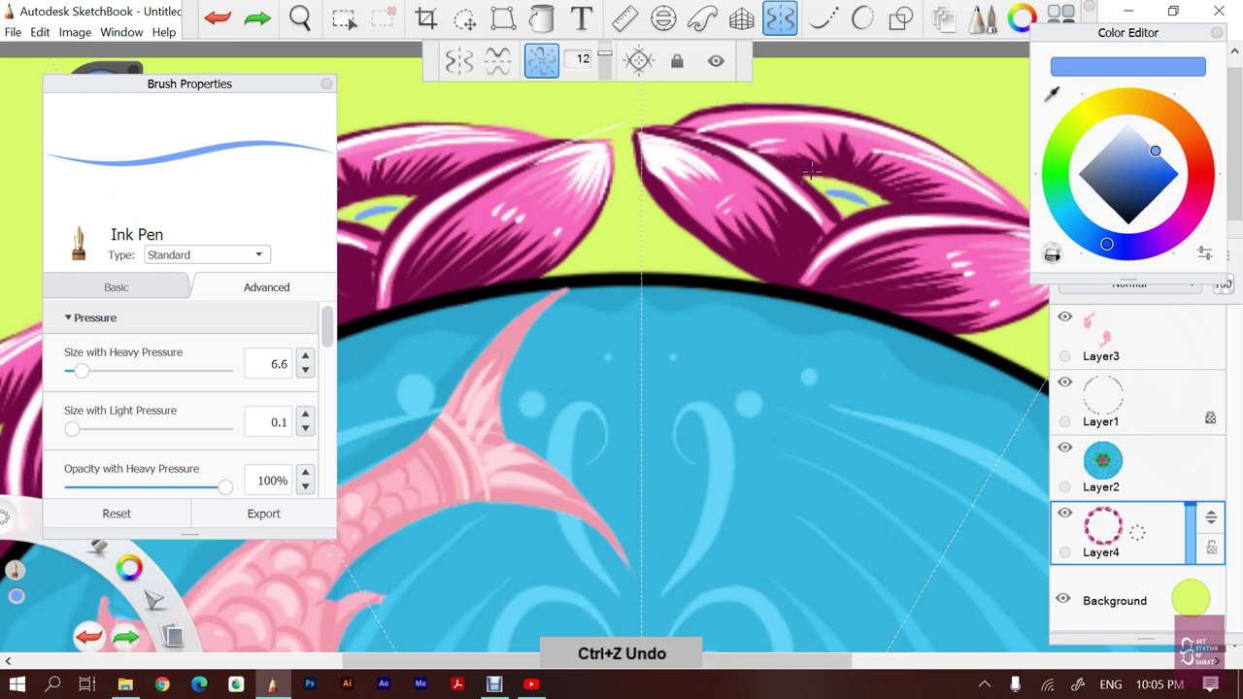
pyautogui.click(1129, 124)
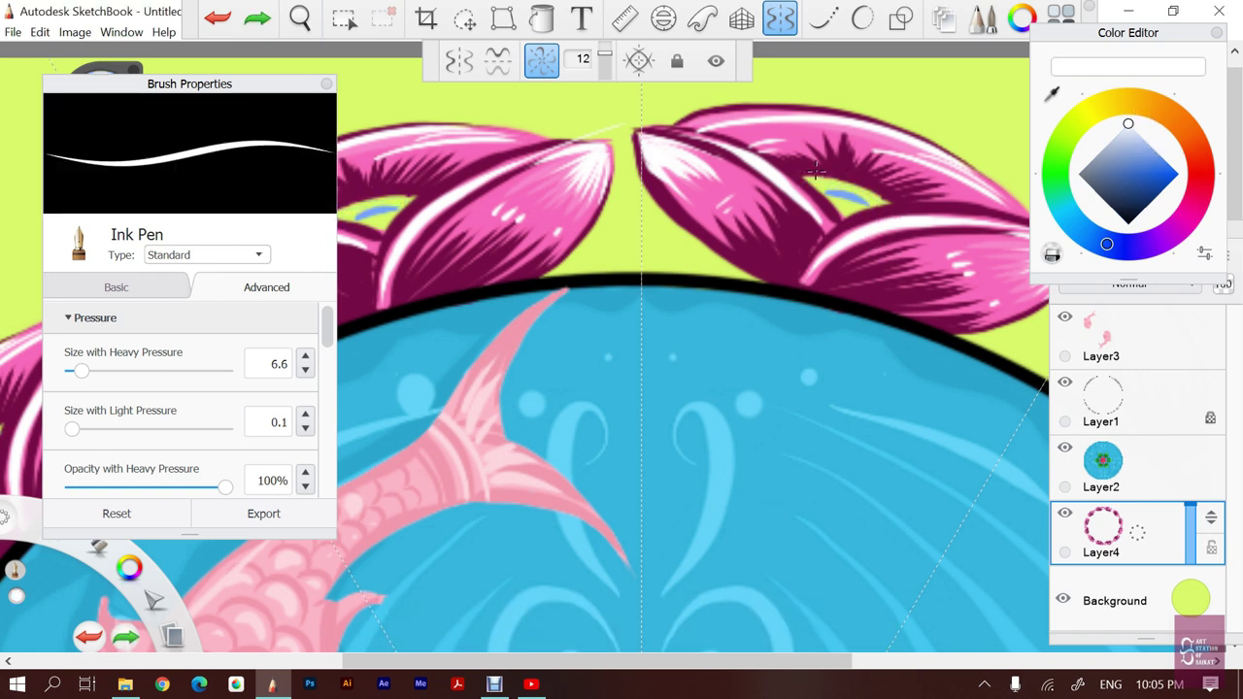
pyautogui.moveTo(803, 169); pyautogui.dragTo(879, 199)
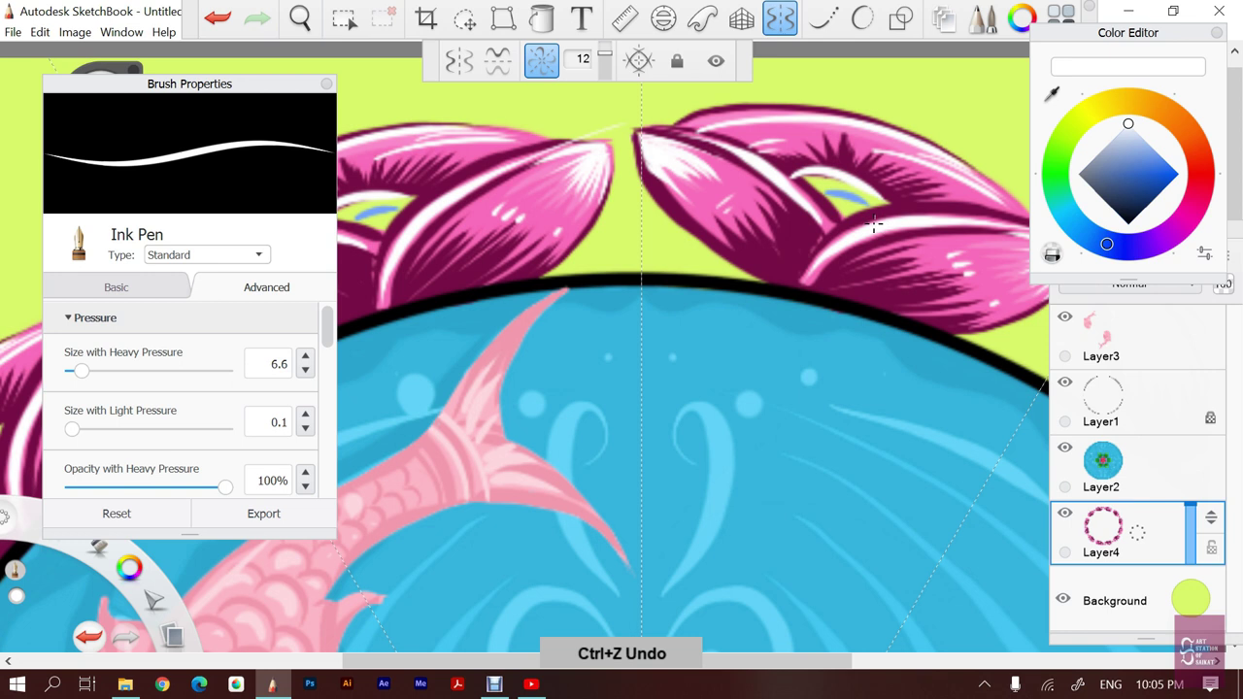
pyautogui.hotkey('ctrl', 'z')
pyautogui.moveTo(806, 158); pyautogui.dragTo(879, 194)
# Switch to saturated blue and draw the final blue arc in the petal opening
pyautogui.click(1164, 160)
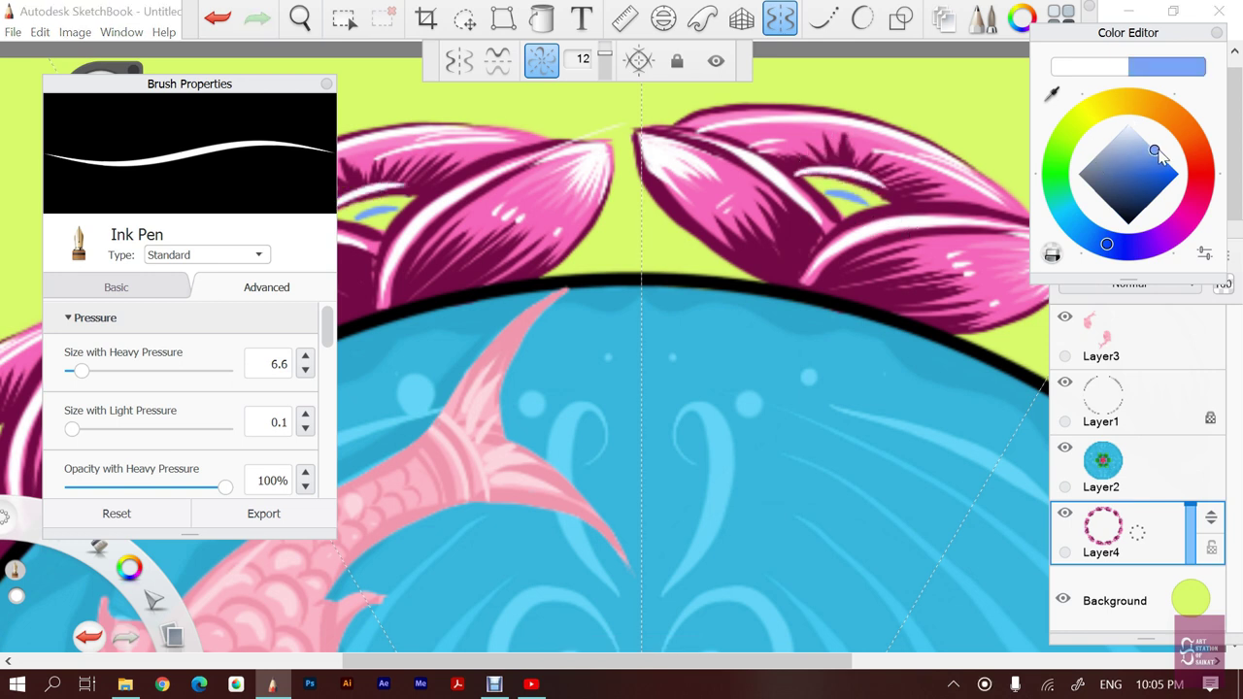
pyautogui.moveTo(822, 187); pyautogui.dragTo(878, 206)
pyautogui.hotkey('ctrl', 'z')
pyautogui.moveTo(795, 167); pyautogui.dragTo(833, 183)
pyautogui.hotkey('ctrl', 'z')
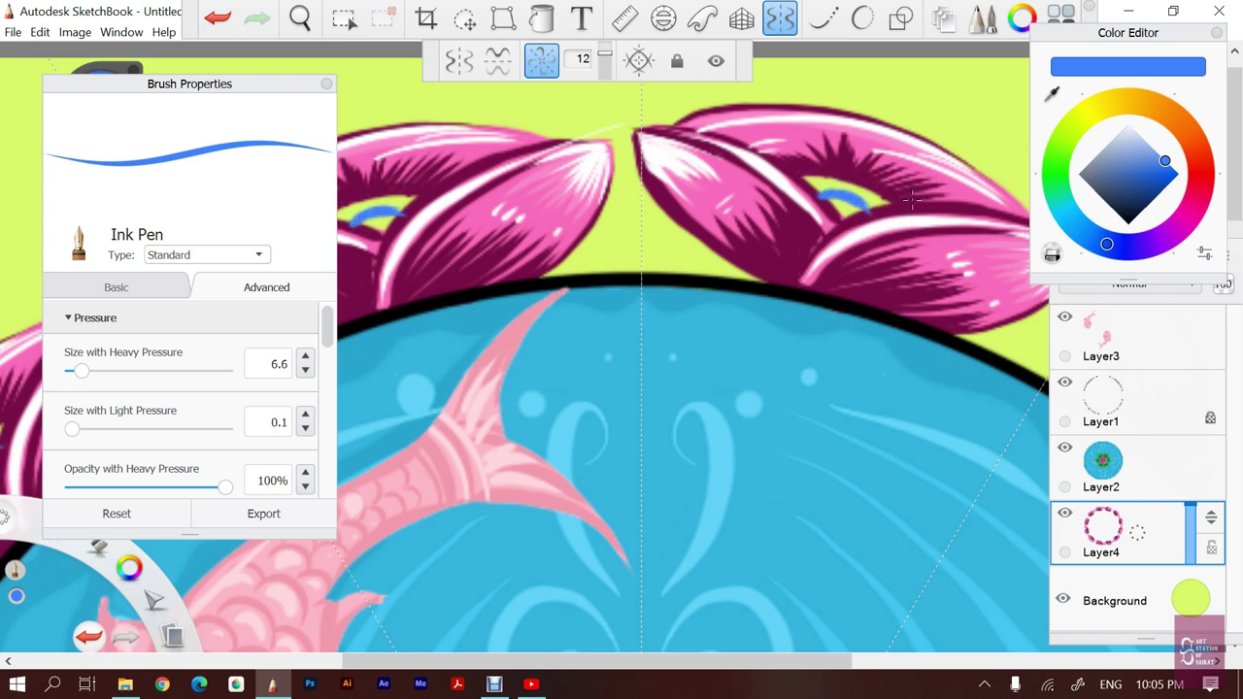
pyautogui.hotkey('ctrl', 'z')
pyautogui.moveTo(818, 186); pyautogui.dragTo(880, 205)
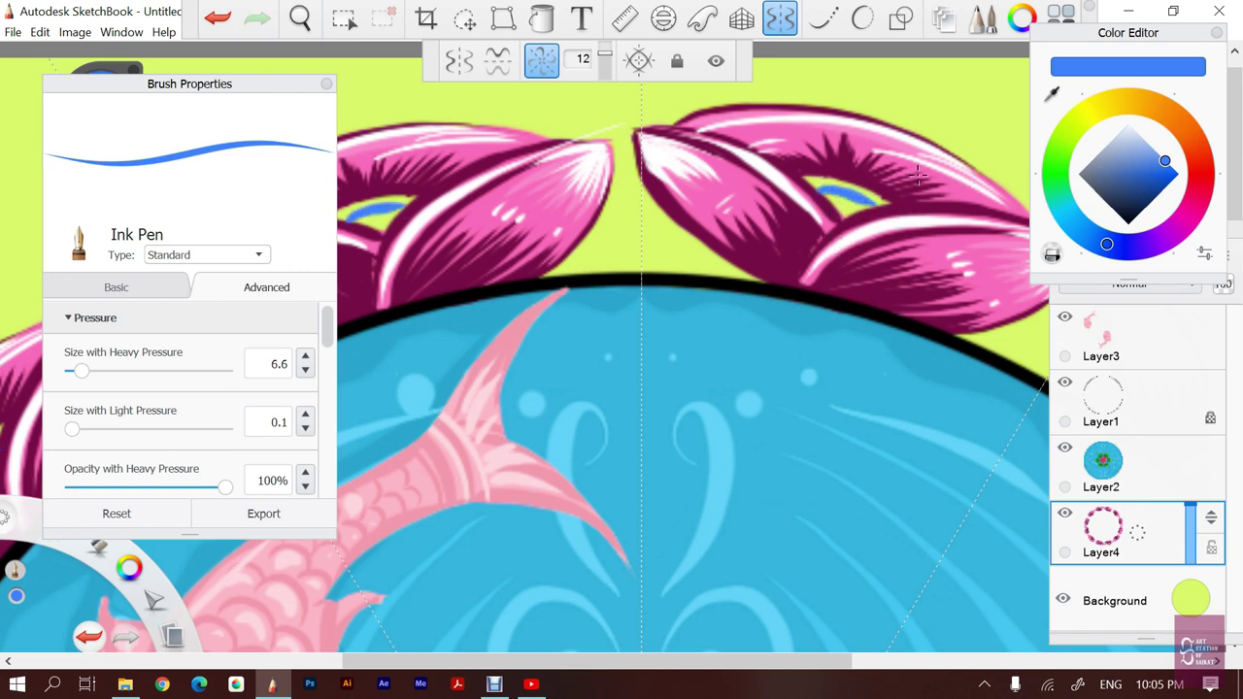
# Switch to white and add a white highlight along the petal eye
pyautogui.moveTo(1122, 131); pyautogui.dragTo(1085, 124)
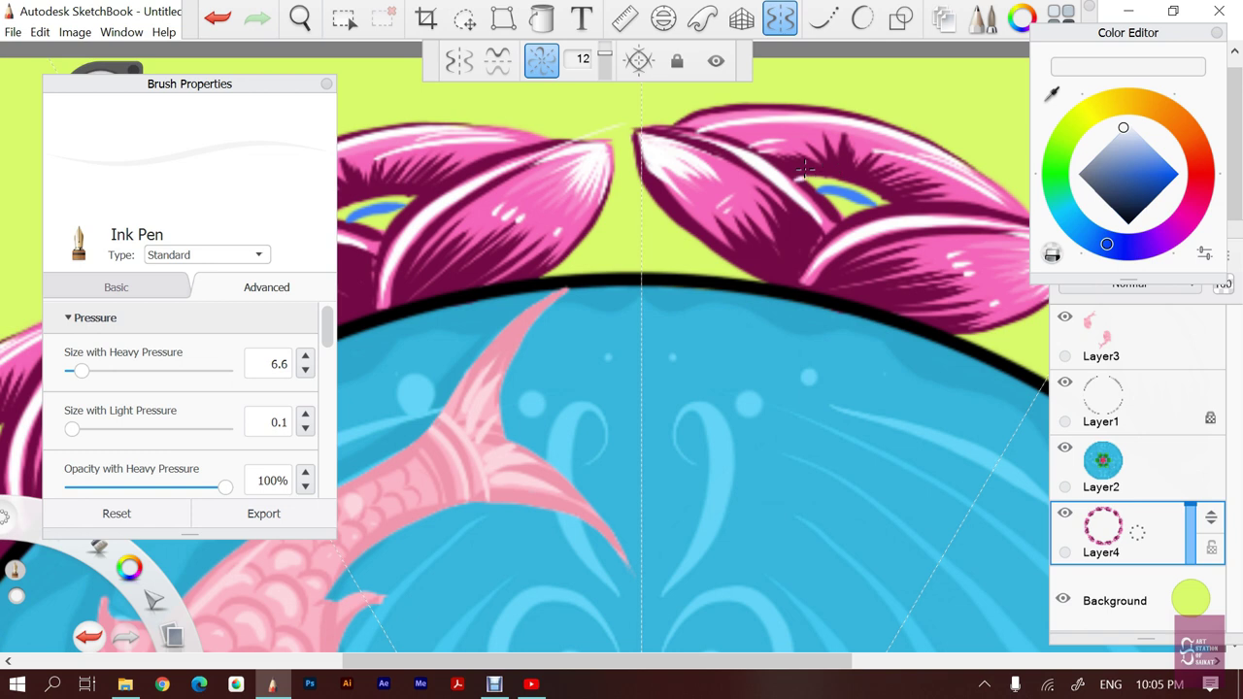
pyautogui.hotkey('ctrl', 'z')
pyautogui.moveTo(795, 175); pyautogui.dragTo(886, 192)
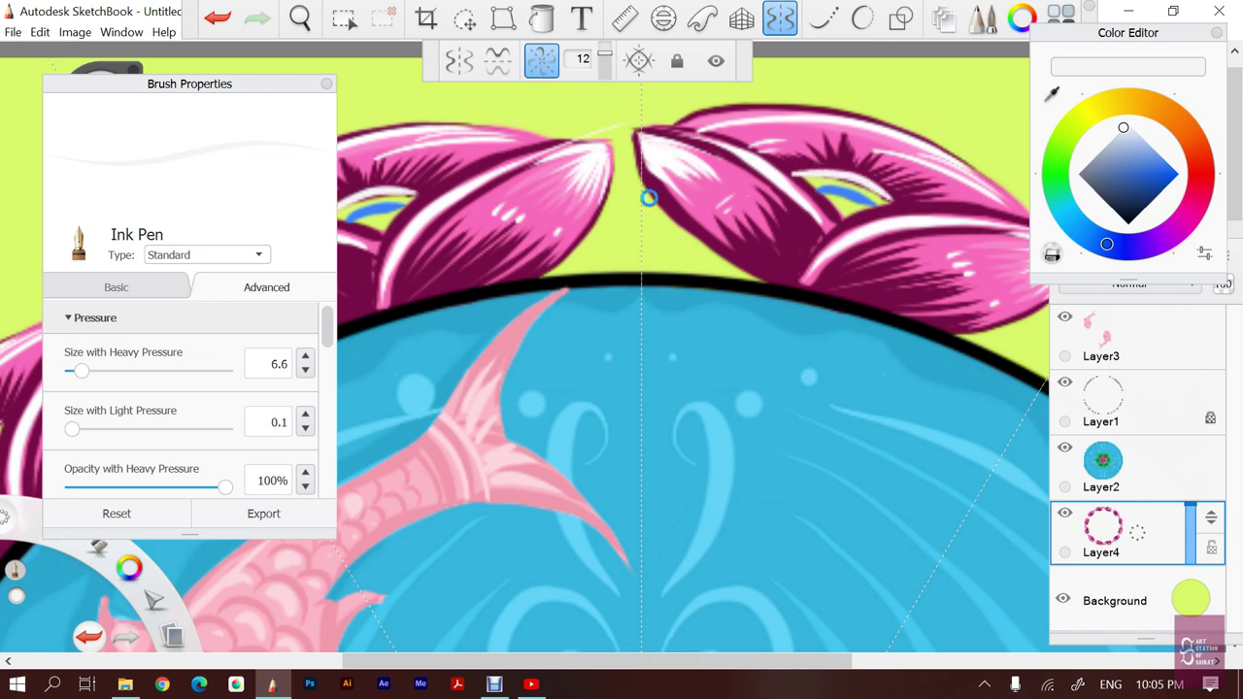
pyautogui.hotkey('ctrl', 'z')
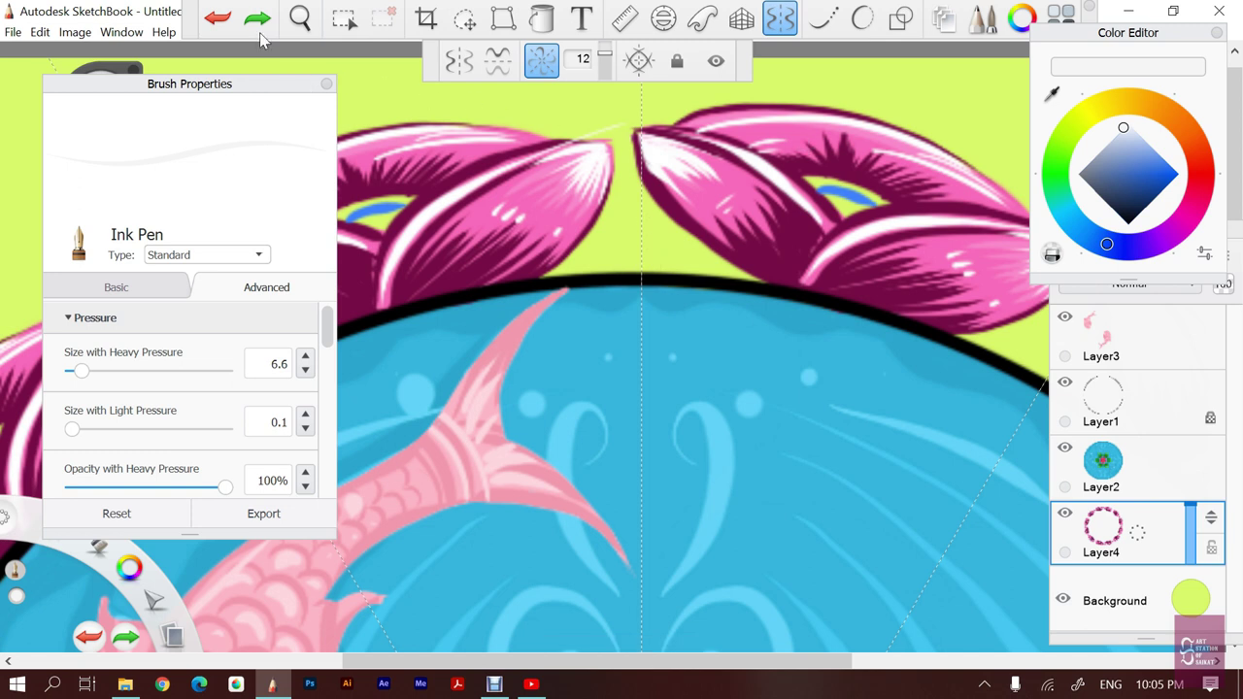
pyautogui.hotkey('ctrl', 'y')
pyautogui.moveTo(681, 224); pyautogui.dragTo(650, 283)
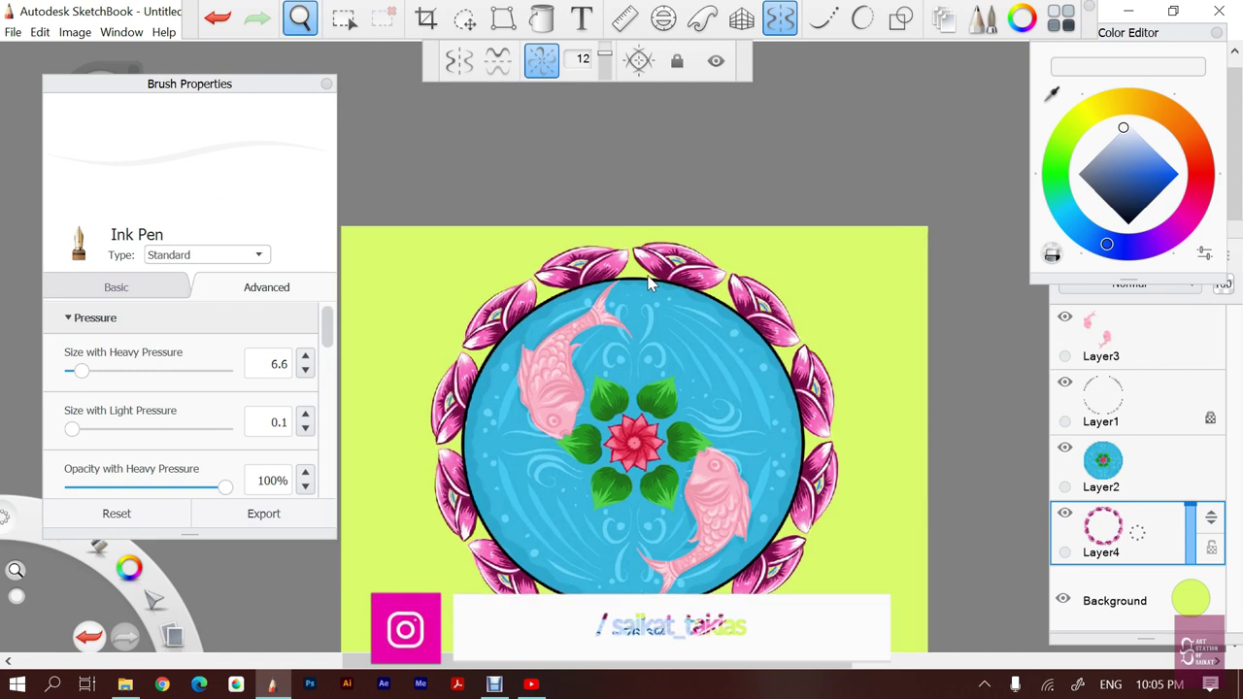
pyautogui.moveTo(444, 305); pyautogui.dragTo(509, 416)
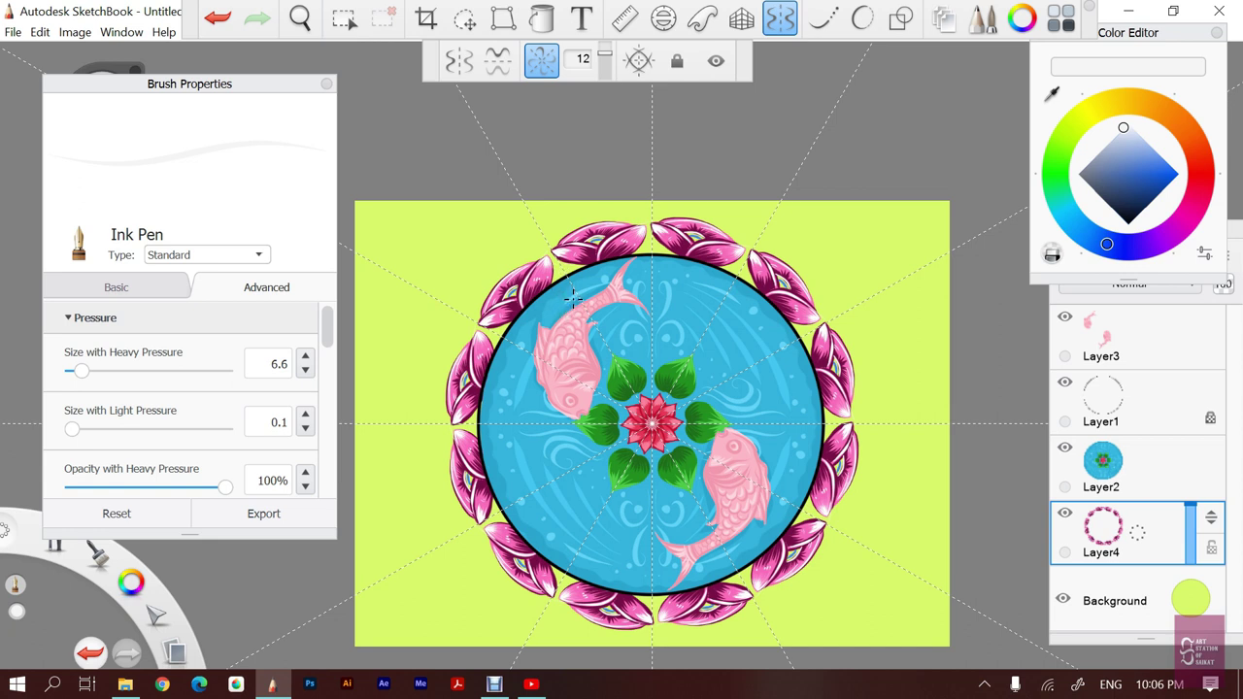
pyautogui.press('space')
pyautogui.scroll(1, 611, 338)
pyautogui.scroll(1, 611, 338)
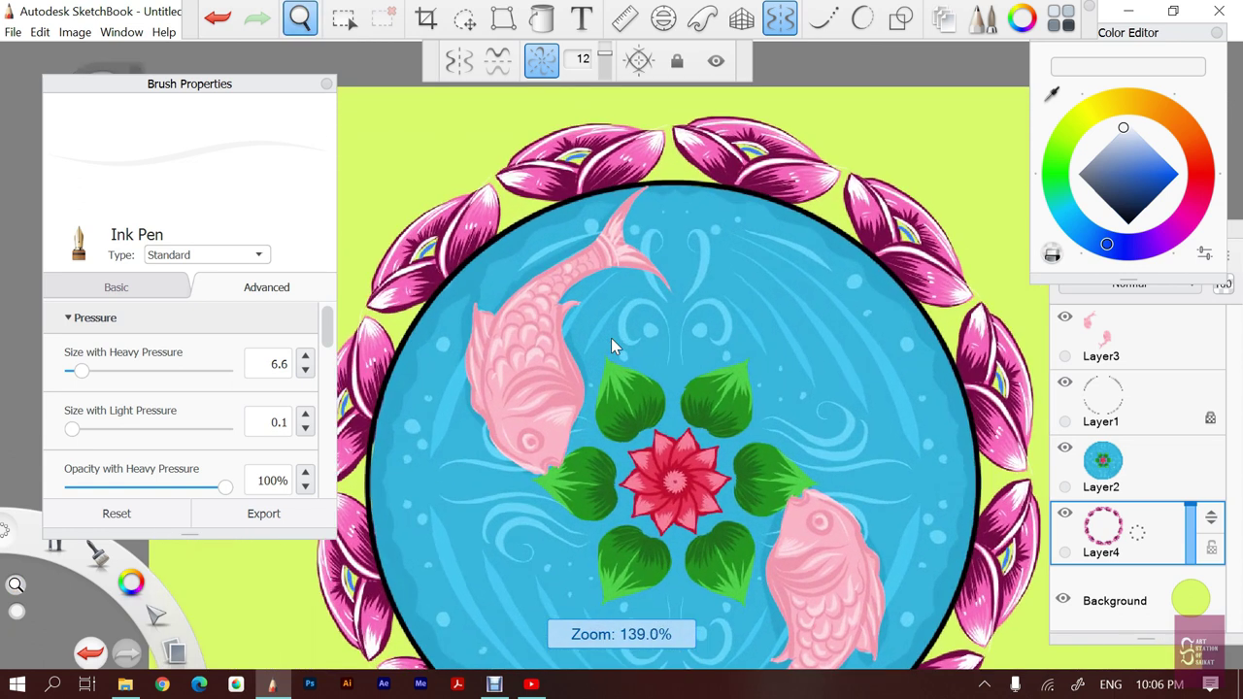
pyautogui.scroll(1, 611, 338)
pyautogui.moveTo(704, 374)
pyautogui.mouseDown()
pyautogui.moveTo(592, 236)
pyautogui.moveTo(661, 269)
pyautogui.mouseUp()
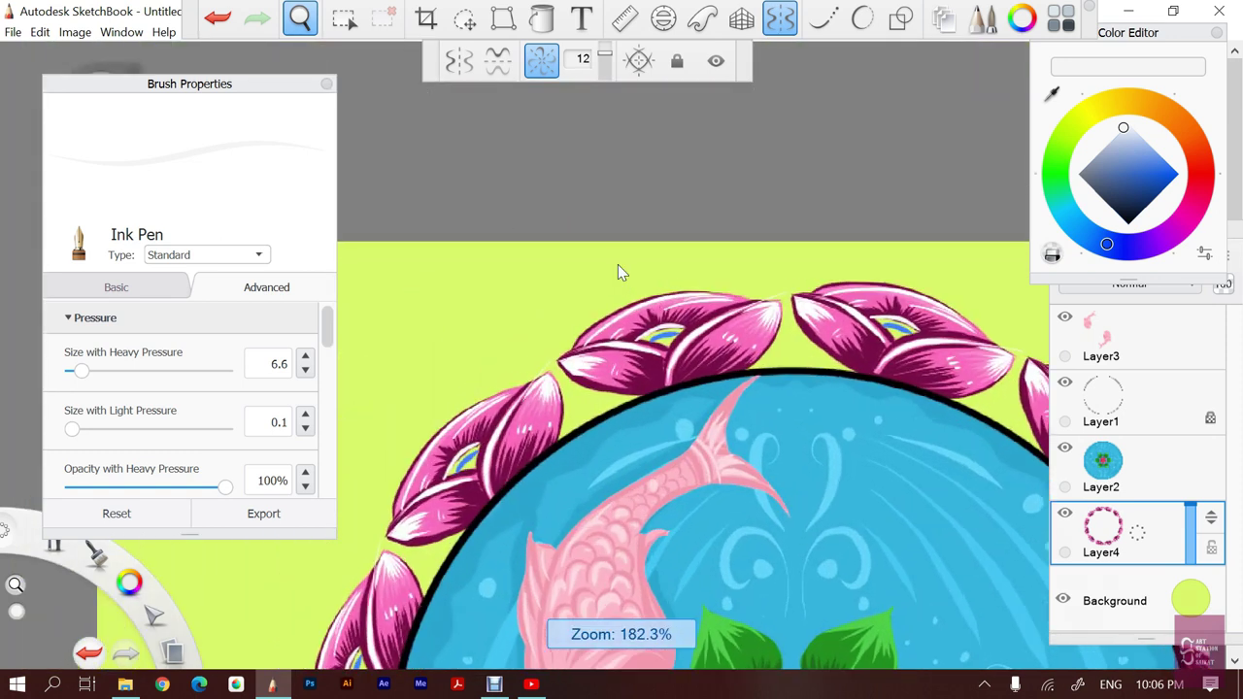
pyautogui.scroll(-1, 674, 257)
pyautogui.scroll(1, 675, 257)
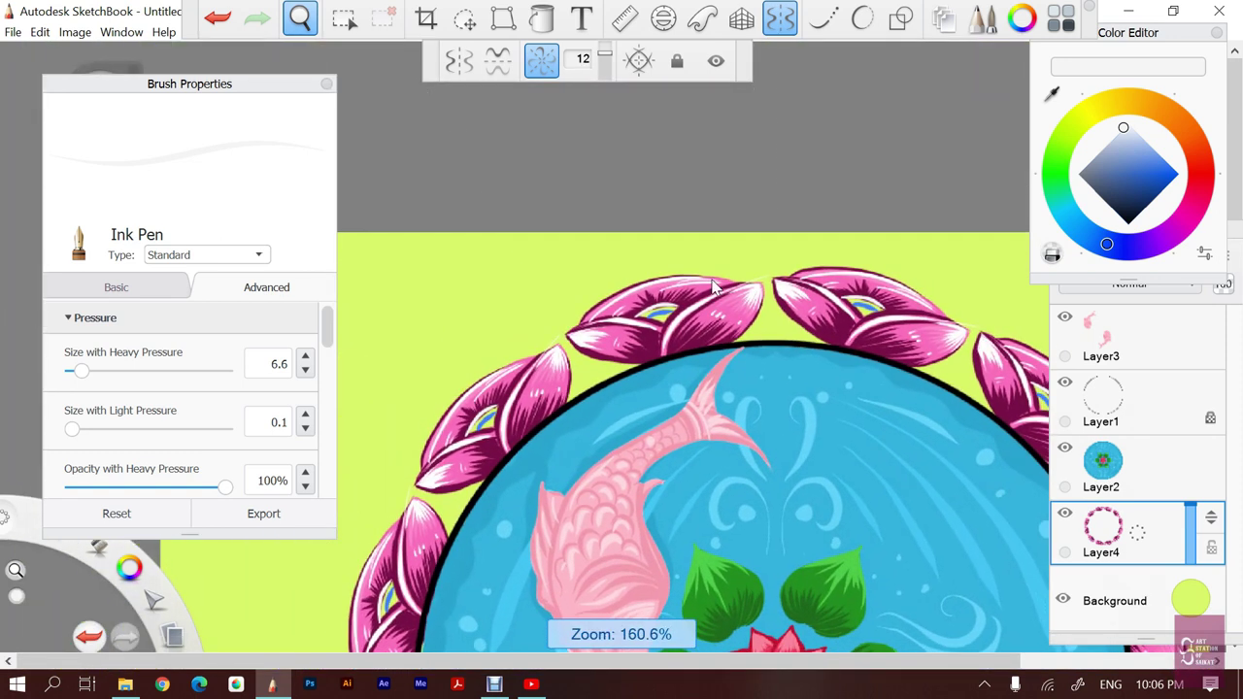
pyautogui.scroll(1, 691, 331)
pyautogui.moveTo(692, 331); pyautogui.dragTo(721, 334)
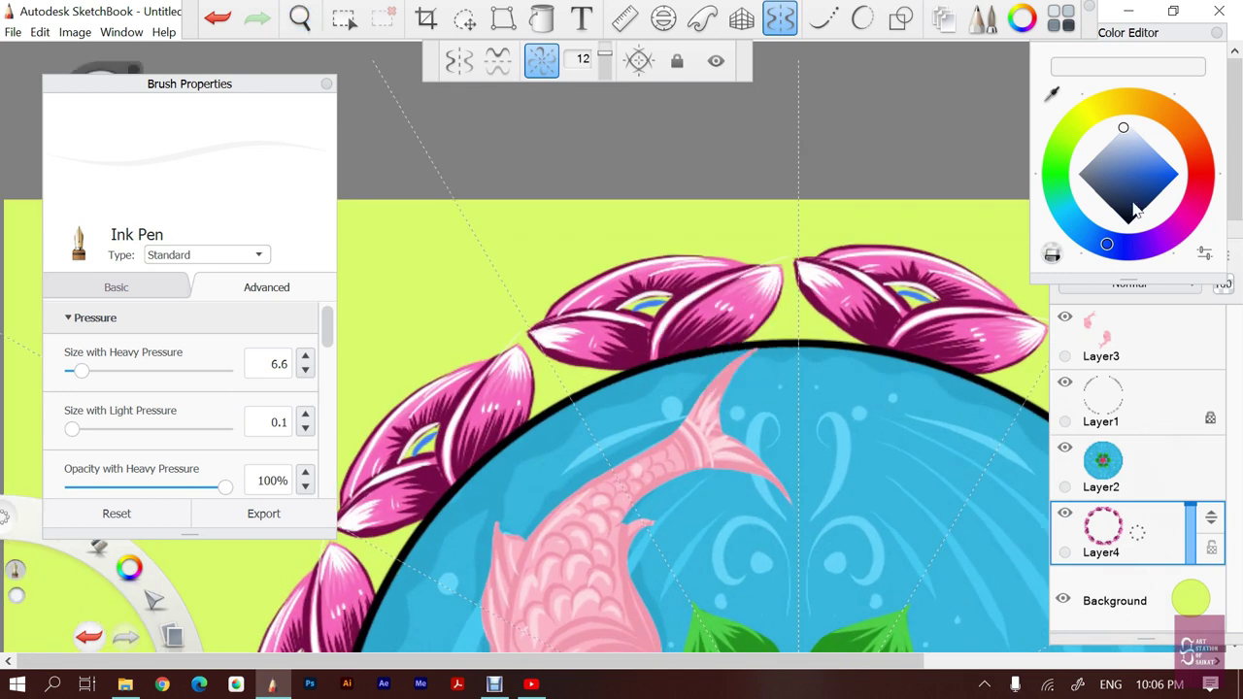
# Set the brush to bright green and try green flicks left of the top petal, undoing them
pyautogui.click(1069, 119)
pyautogui.click(1055, 172)
pyautogui.click(1173, 175)
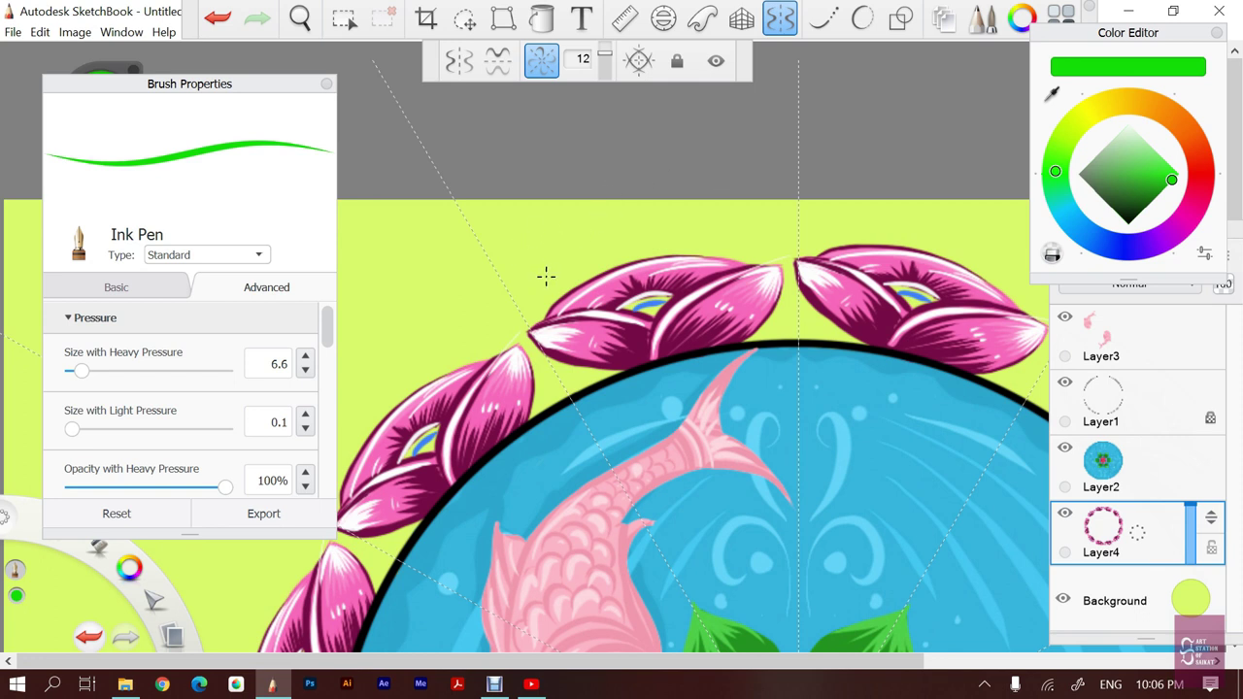
pyautogui.moveTo(541, 298); pyautogui.dragTo(500, 227)
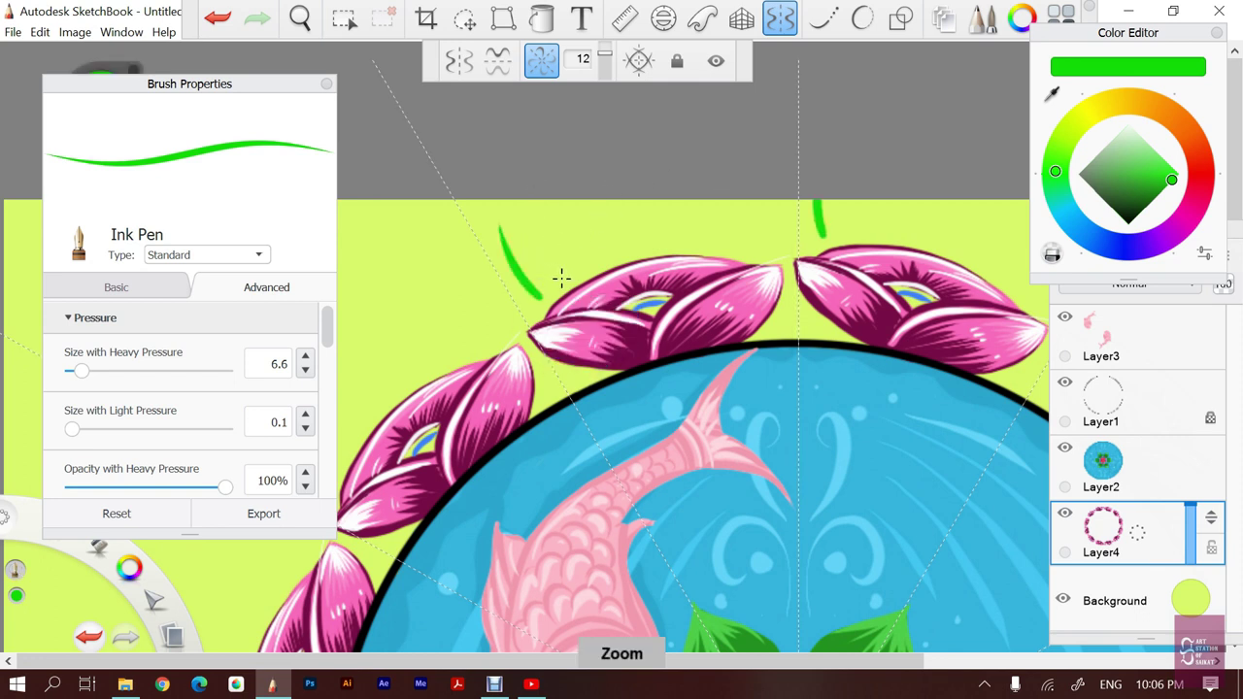
pyautogui.hotkey('ctrl', 'z')
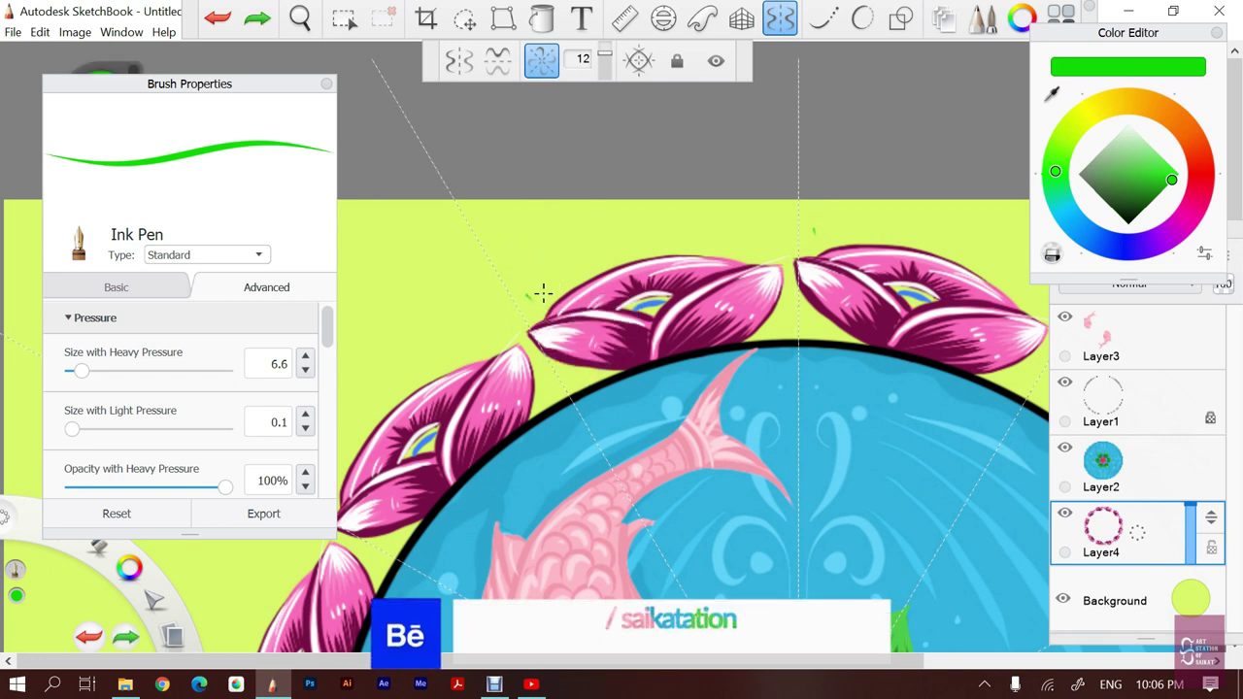
pyautogui.moveTo(493, 235); pyautogui.dragTo(535, 303)
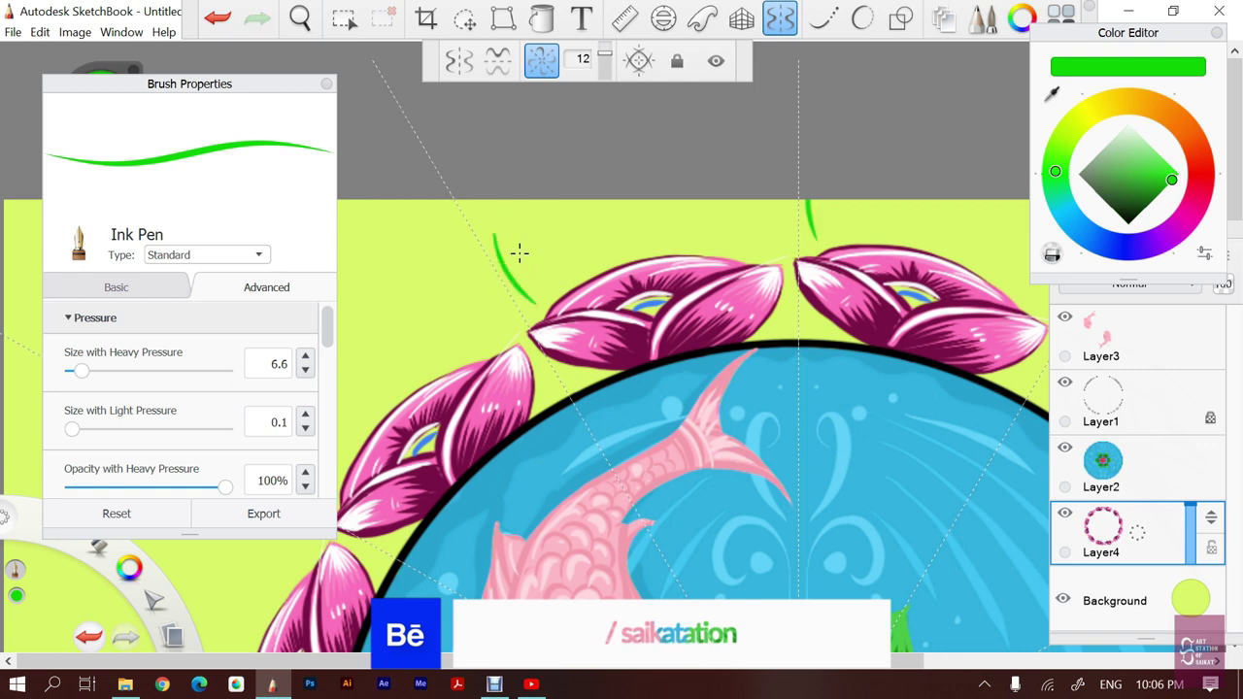
pyautogui.hotkey('ctrl', 'z')
# Try green flicks at the petal tip, above the petals and between them, undoing each
pyautogui.moveTo(599, 220); pyautogui.dragTo(628, 254)
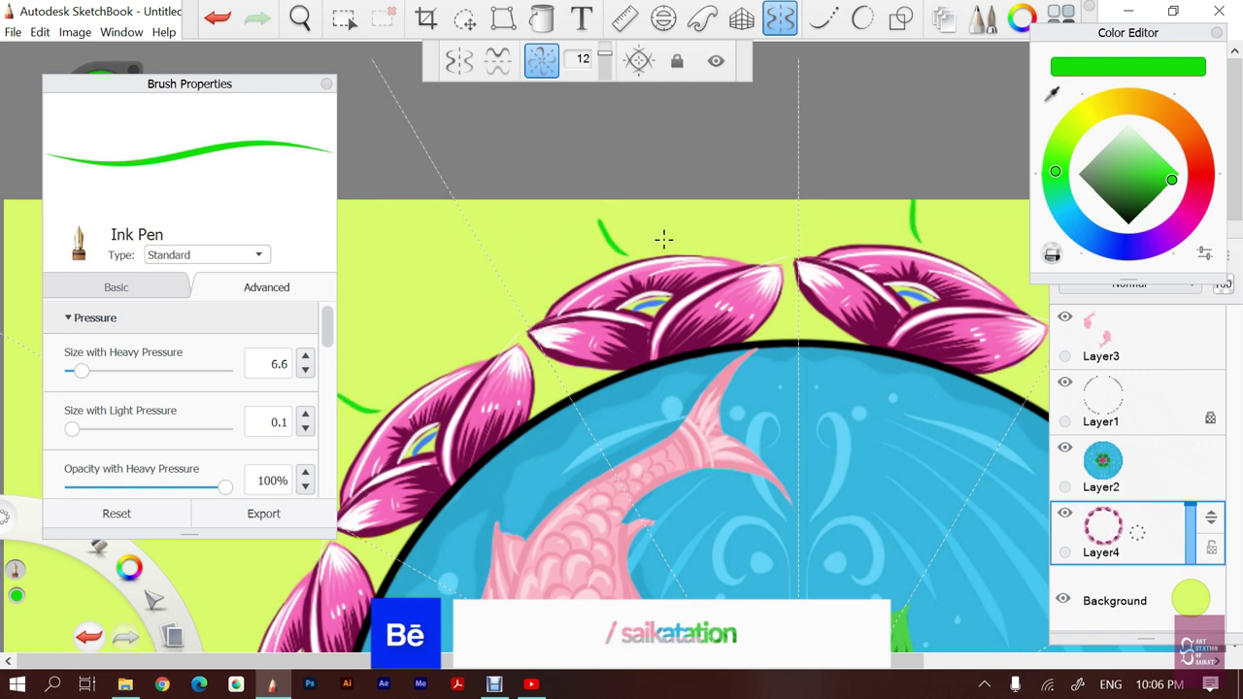
pyautogui.hotkey('ctrl', 'z')
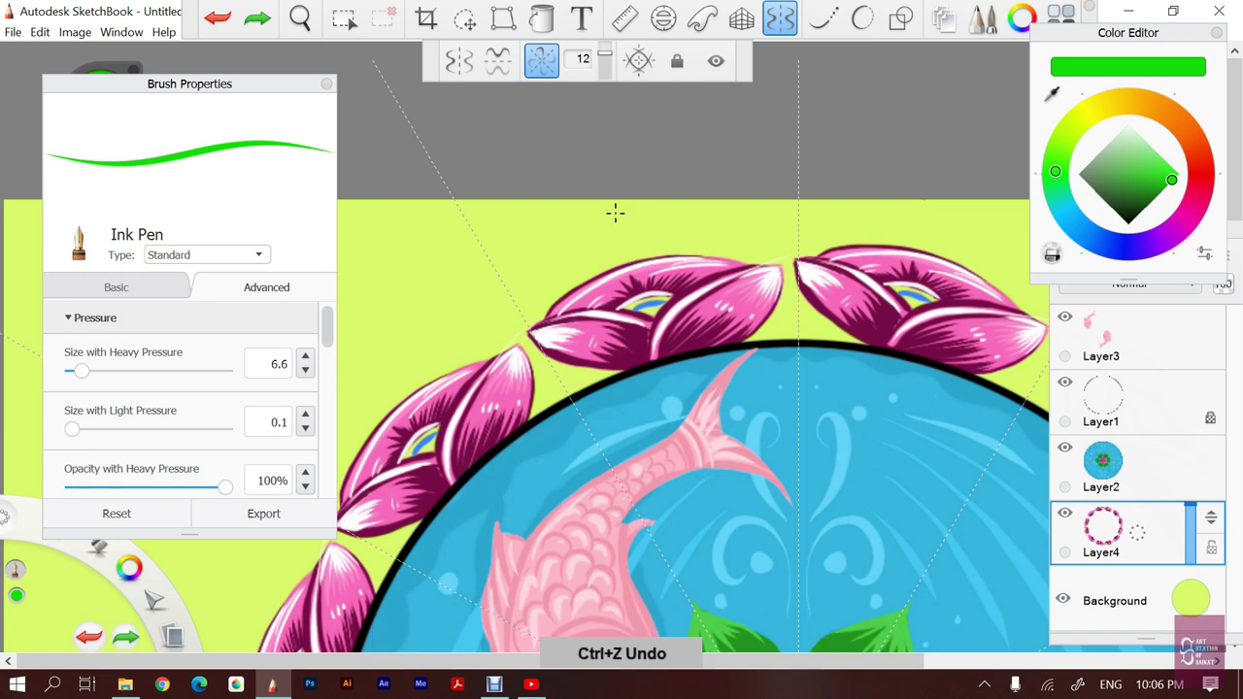
pyautogui.moveTo(599, 220); pyautogui.dragTo(629, 254)
pyautogui.hotkey('ctrl', 'z')
pyautogui.moveTo(520, 313); pyautogui.dragTo(461, 254)
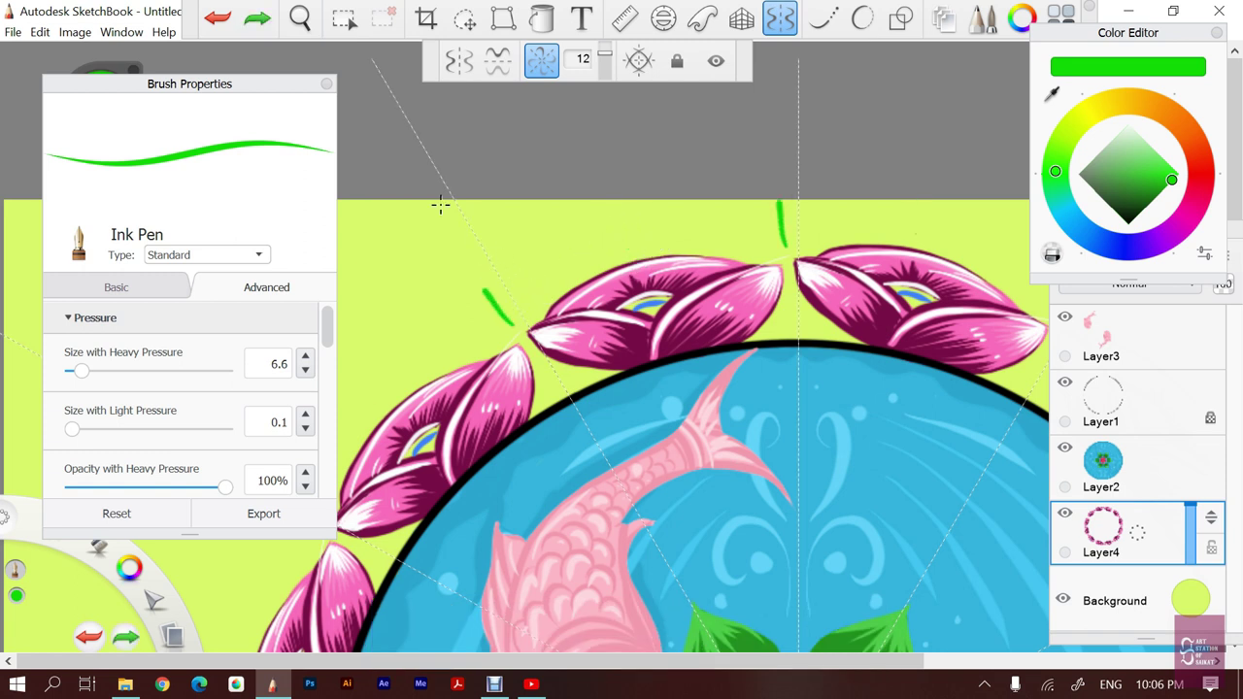
pyautogui.hotkey('ctrl', 'z')
pyautogui.moveTo(521, 301); pyautogui.dragTo(485, 237)
pyautogui.hotkey('ctrl', 'z')
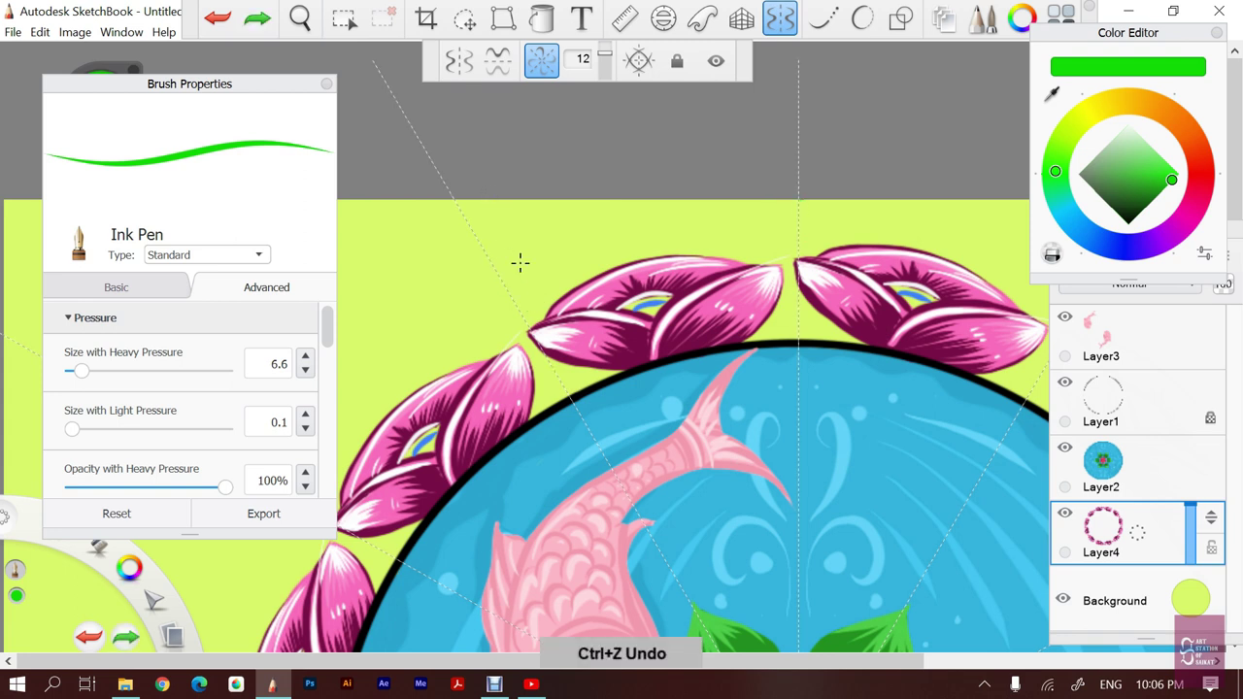
pyautogui.moveTo(535, 311); pyautogui.dragTo(564, 270)
pyautogui.hotkey('ctrl', 'z')
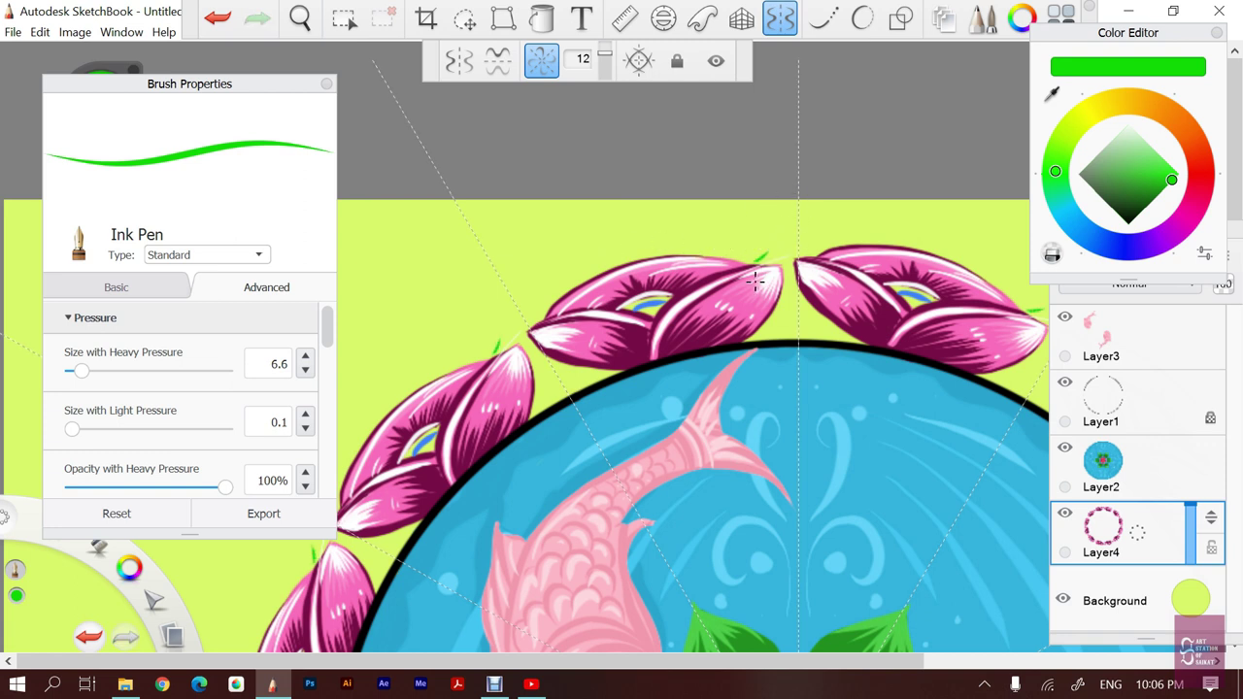
# Undo the remaining trial green flicks and tiny green marks beside the petals
pyautogui.hotkey('ctrl', 'z')
pyautogui.moveTo(788, 229)
pyautogui.mouseDown()
pyautogui.moveTo(768, 250)
pyautogui.moveTo(732, 248)
pyautogui.mouseUp()
pyautogui.hotkey('ctrl', 'z')
pyautogui.hotkey('ctrl', 'z')
pyautogui.hotkey('ctrl', 'z')
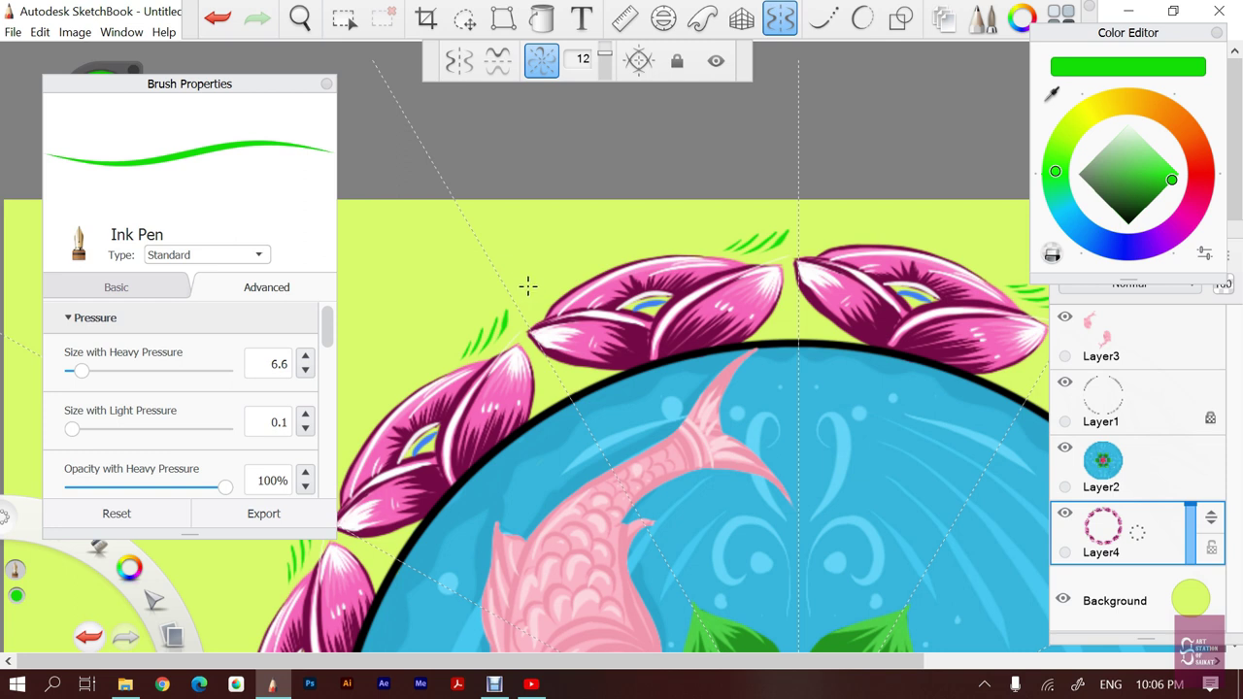
pyautogui.hotkey('ctrl', 'z')
pyautogui.click(525, 296)
pyautogui.hotkey('ctrl', 'z')
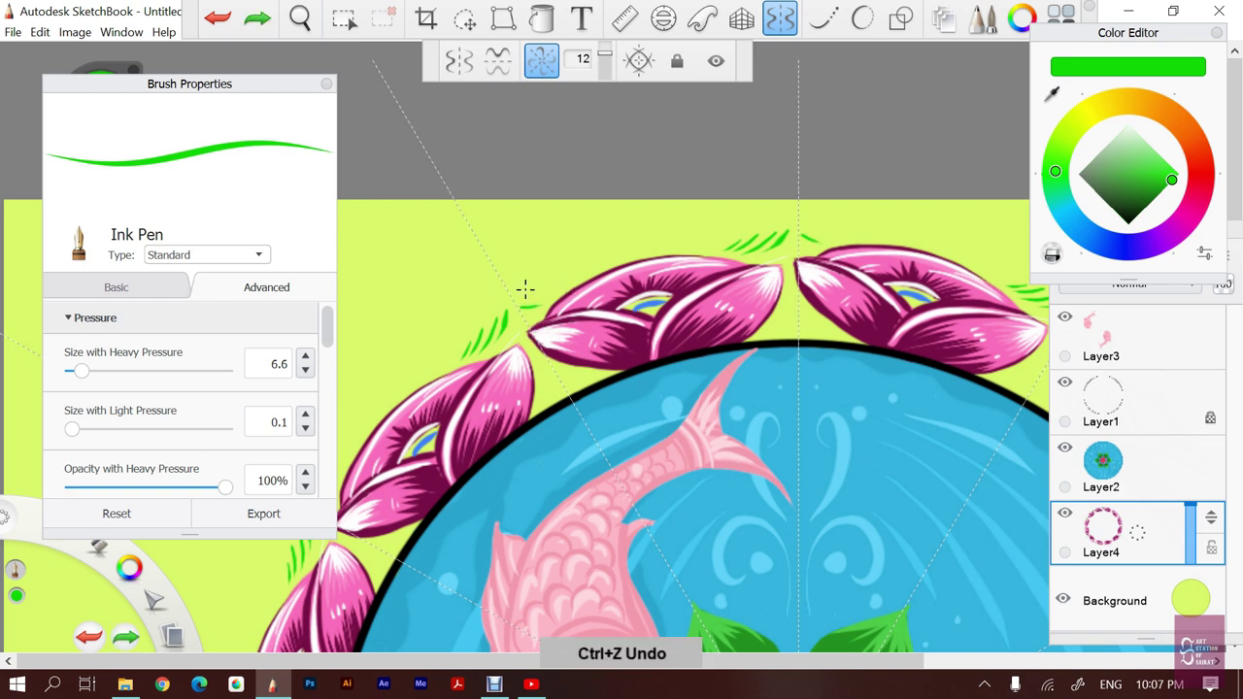
pyautogui.click(524, 292)
pyautogui.moveTo(522, 284); pyautogui.dragTo(577, 274)
pyautogui.hotkey('ctrl', 'z')
pyautogui.hotkey('ctrl', 'z')
pyautogui.hotkey('ctrl', 'z')
pyautogui.hotkey('ctrl', 'z')
pyautogui.press('space')
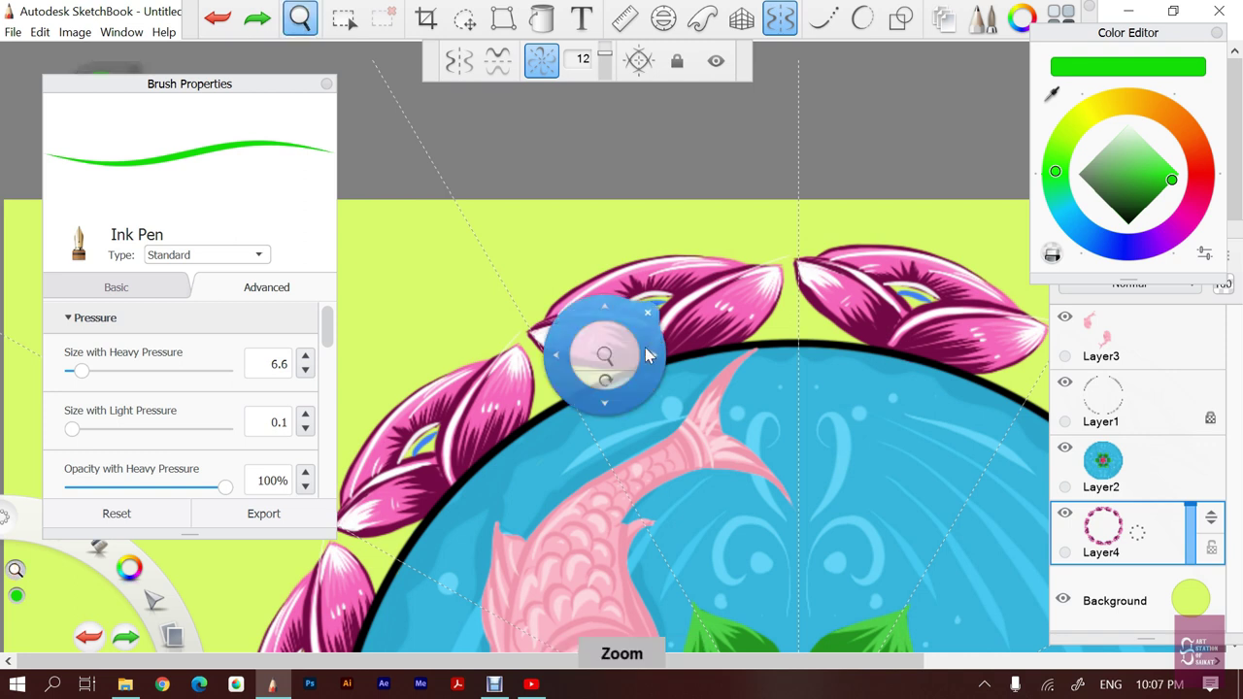
# Draw radially mirrored green grass strokes in the gaps between petals and pond rim
pyautogui.moveTo(616, 409); pyautogui.dragTo(626, 331)
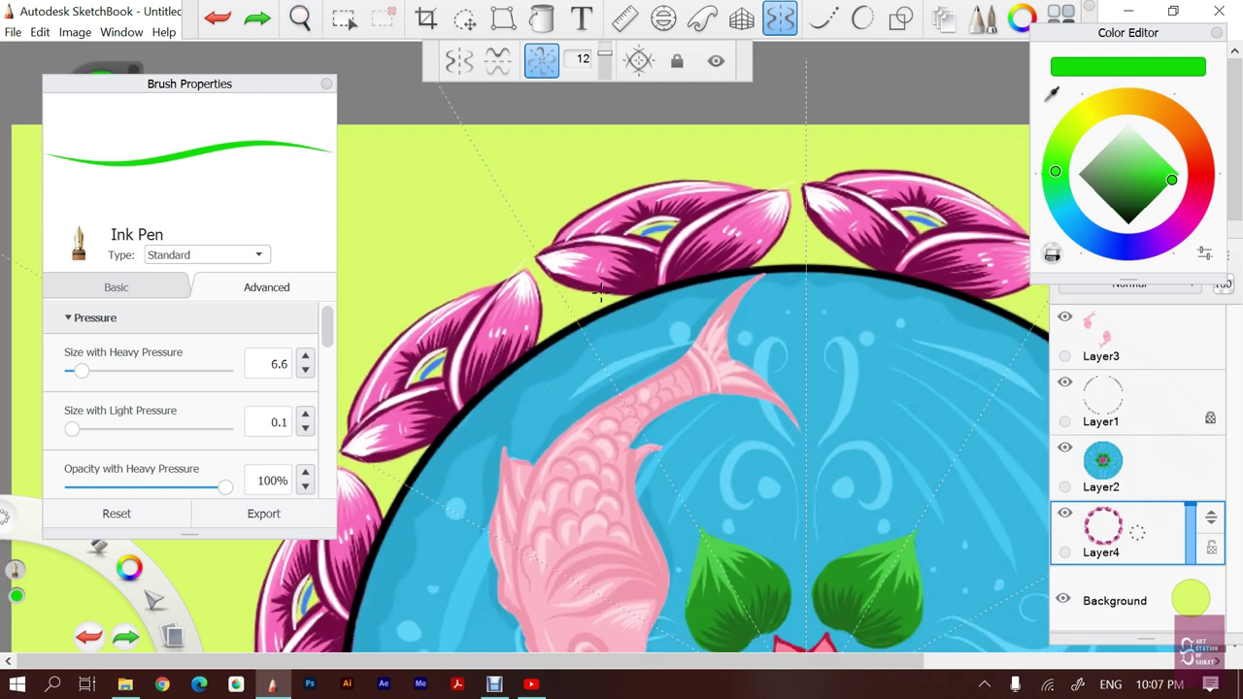
pyautogui.moveTo(776, 260); pyautogui.dragTo(791, 244)
pyautogui.hotkey('ctrl', 'z')
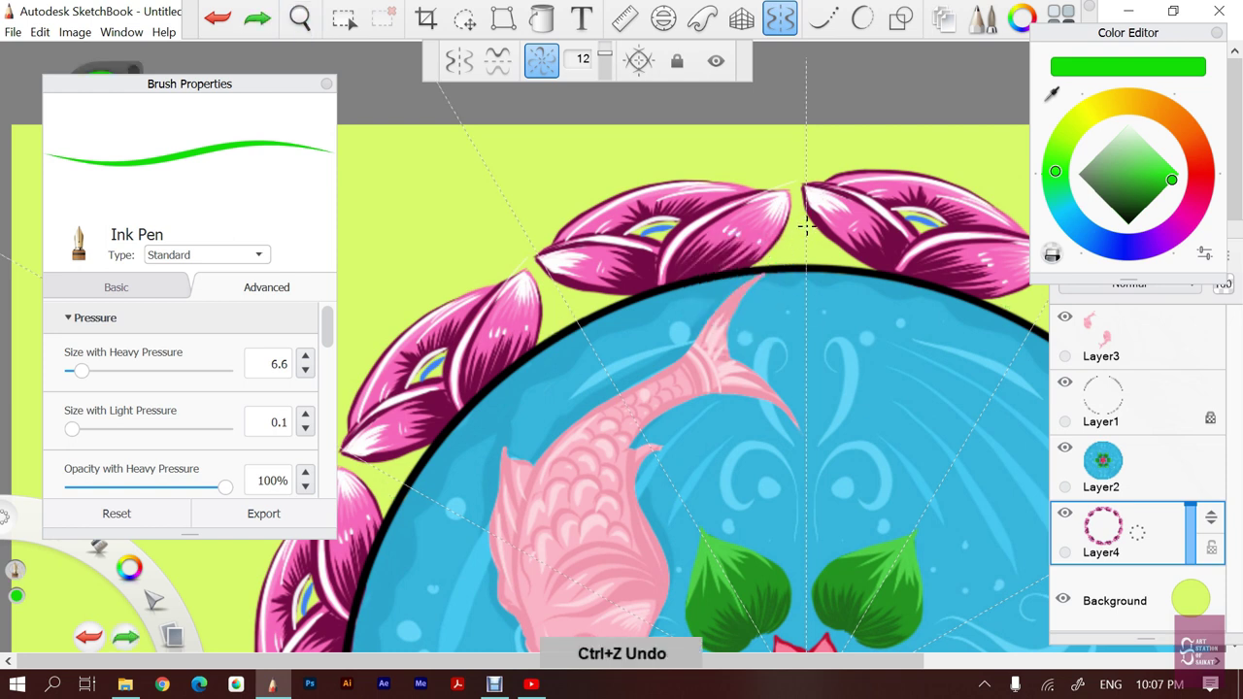
pyautogui.hotkey('ctrl', 'y')
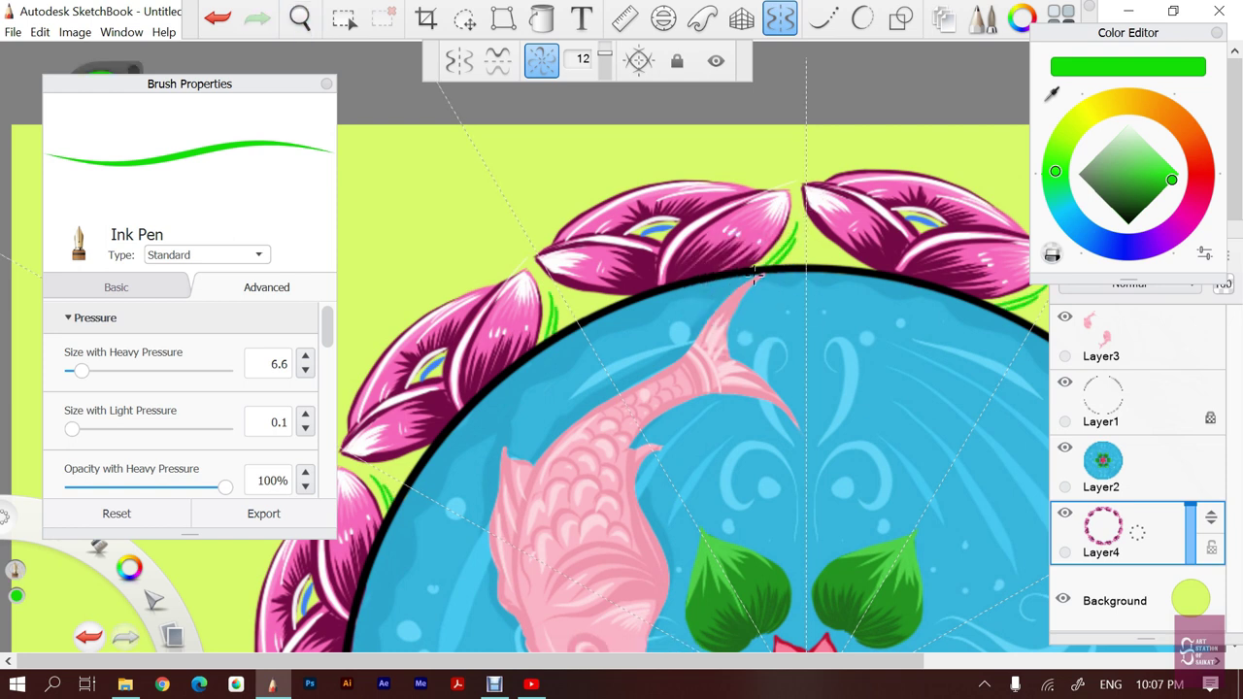
pyautogui.hotkey('ctrl', 'z')
pyautogui.moveTo(774, 262); pyautogui.dragTo(785, 247)
pyautogui.hotkey('ctrl', 'z')
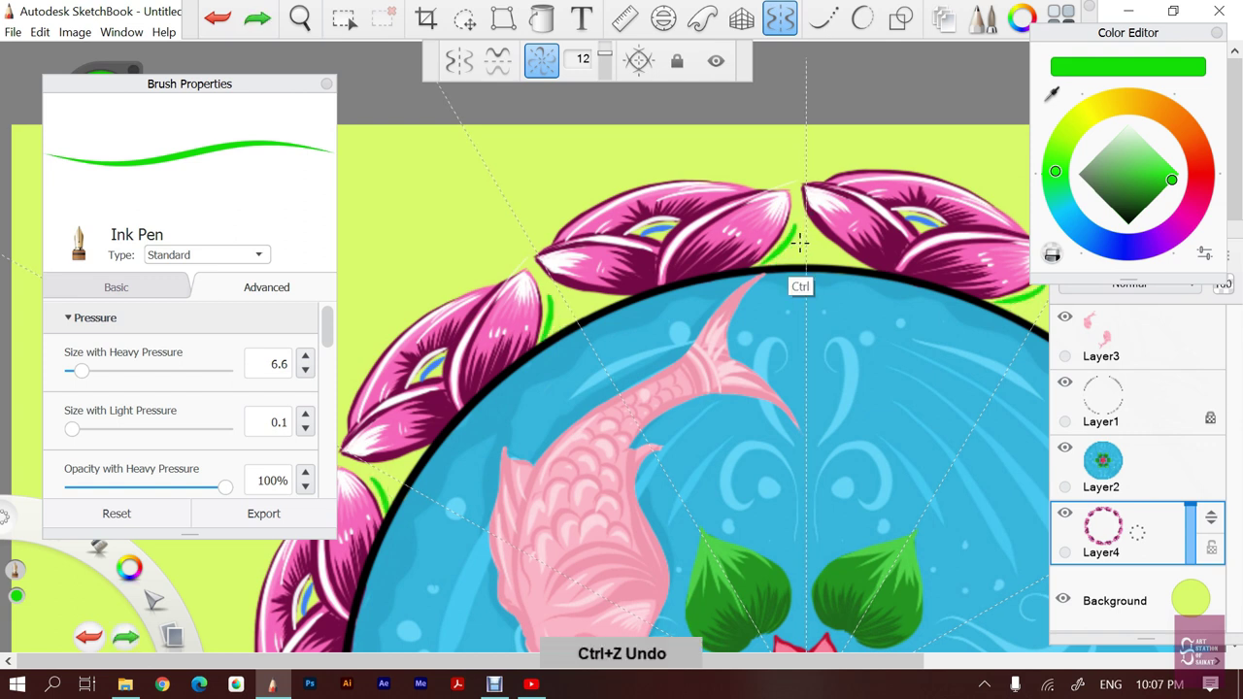
pyautogui.moveTo(775, 260); pyautogui.dragTo(801, 228)
pyautogui.hotkey('ctrl', 'z')
pyautogui.hotkey('ctrl', 'z')
pyautogui.moveTo(567, 287)
pyautogui.mouseDown()
pyautogui.moveTo(612, 282)
pyautogui.moveTo(586, 316)
pyautogui.mouseUp()
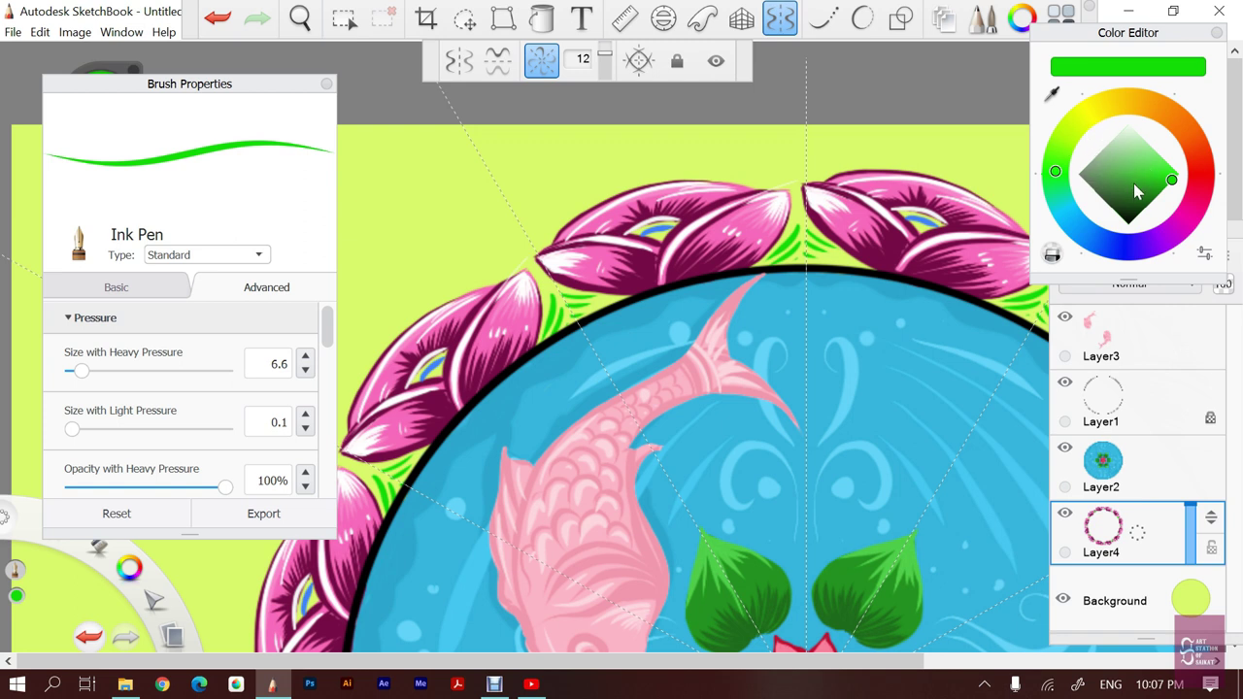
# Switch to cyan and try flicks above the petal ring, undoing each attempt
pyautogui.click(1066, 212)
pyautogui.moveTo(544, 235); pyautogui.dragTo(711, 170)
pyautogui.hotkey('ctrl', 'z')
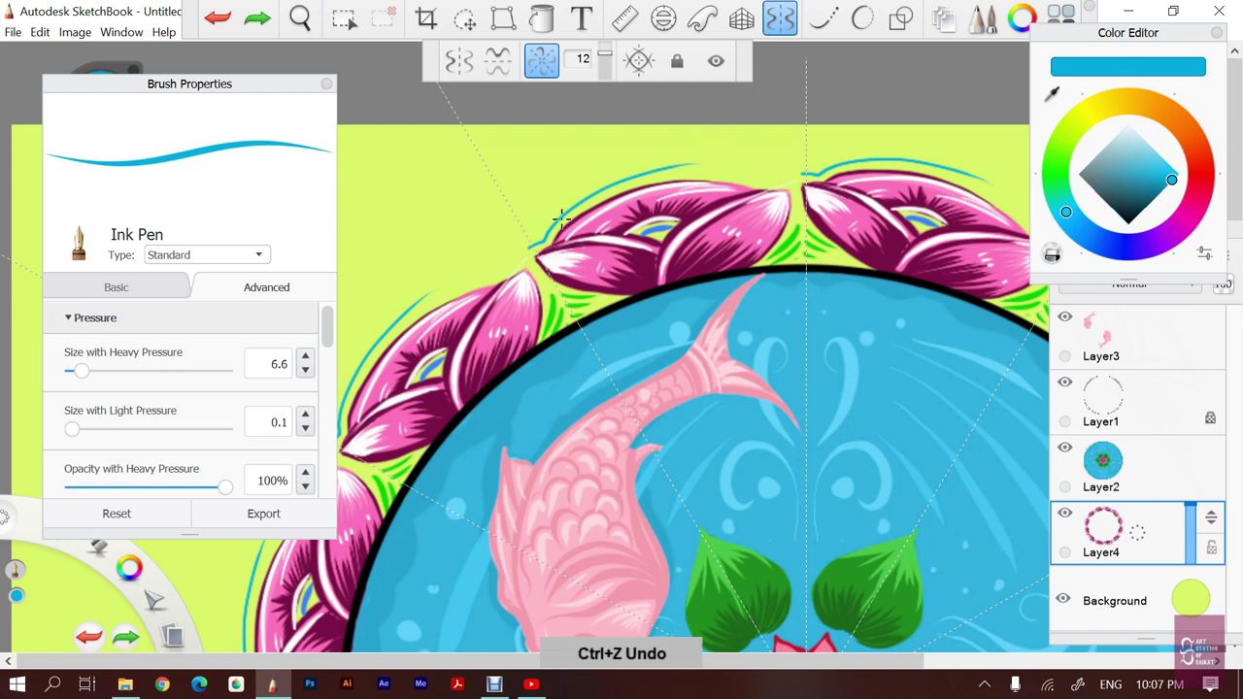
pyautogui.hotkey('ctrl', 'z')
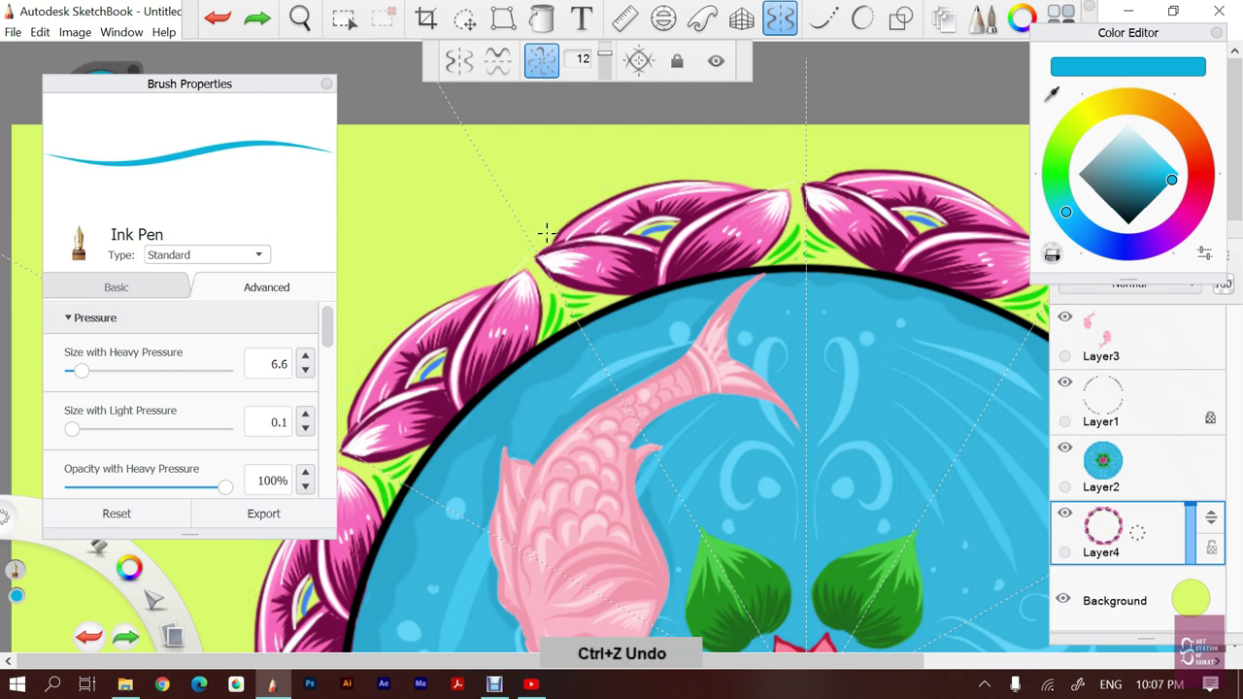
pyautogui.moveTo(544, 238); pyautogui.dragTo(711, 173)
pyautogui.hotkey('ctrl', 'z')
pyautogui.moveTo(539, 238); pyautogui.dragTo(656, 155)
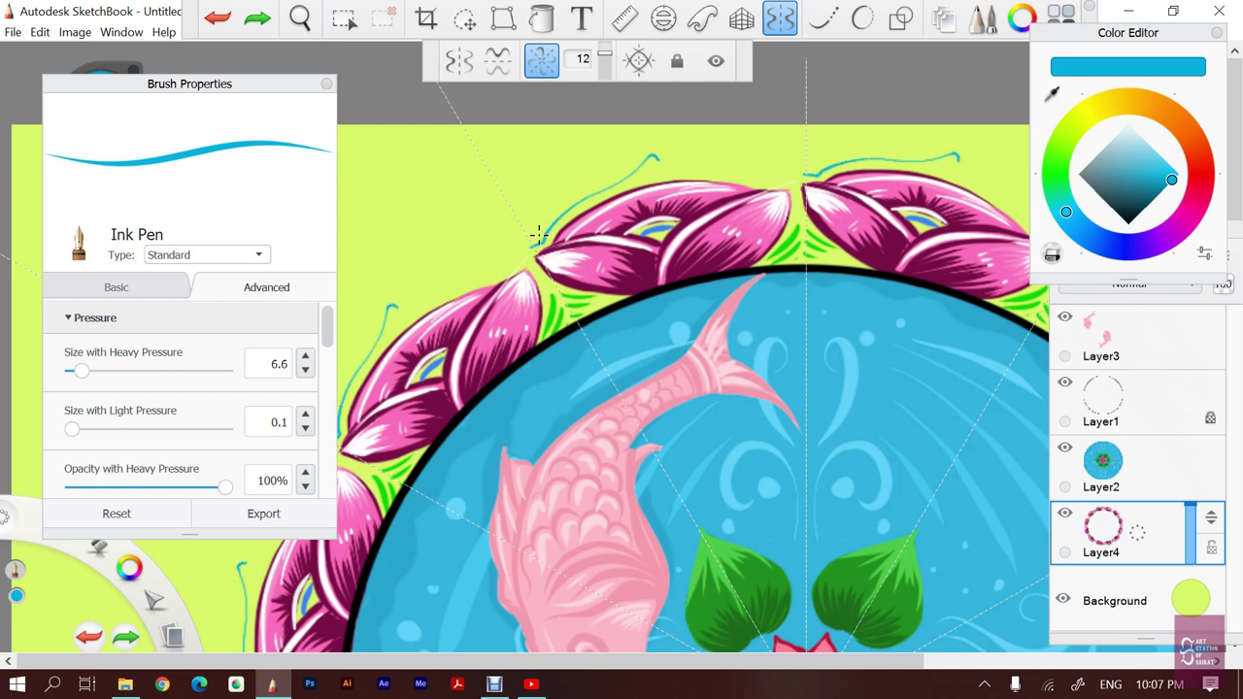
pyautogui.hotkey('ctrl', 'z')
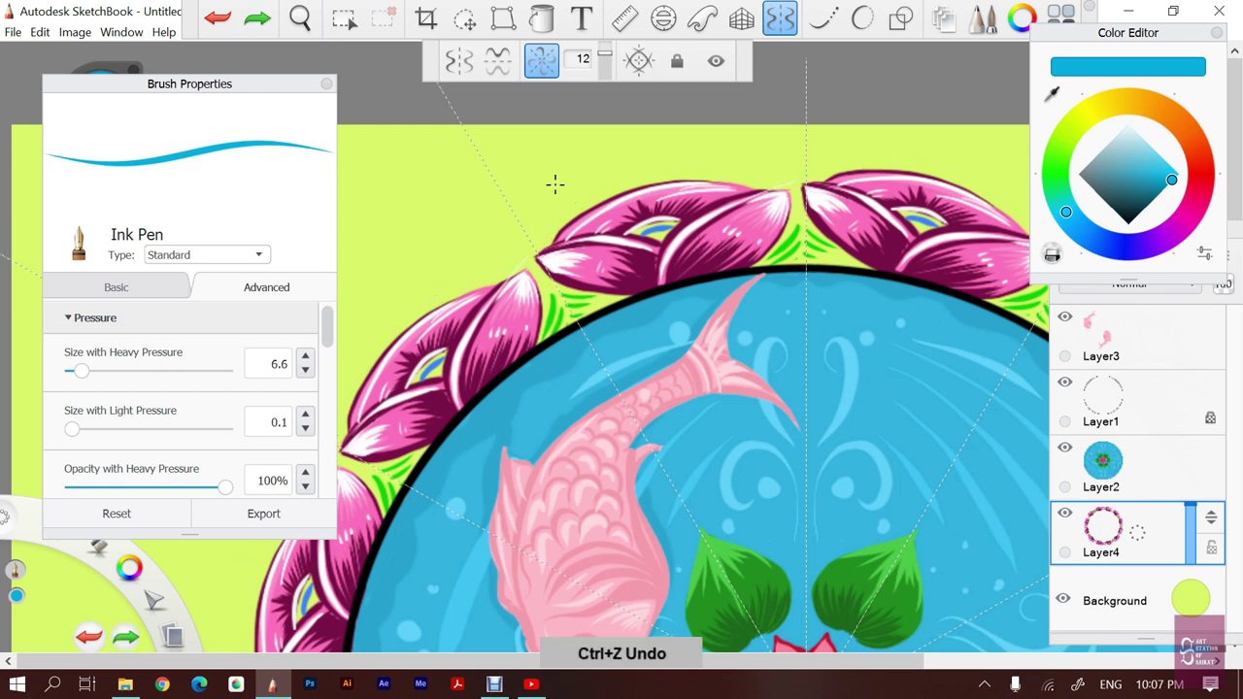
# Try longer cyan strokes over the petal tops and short cyan flicks, undoing retries
pyautogui.moveTo(533, 237); pyautogui.dragTo(714, 173)
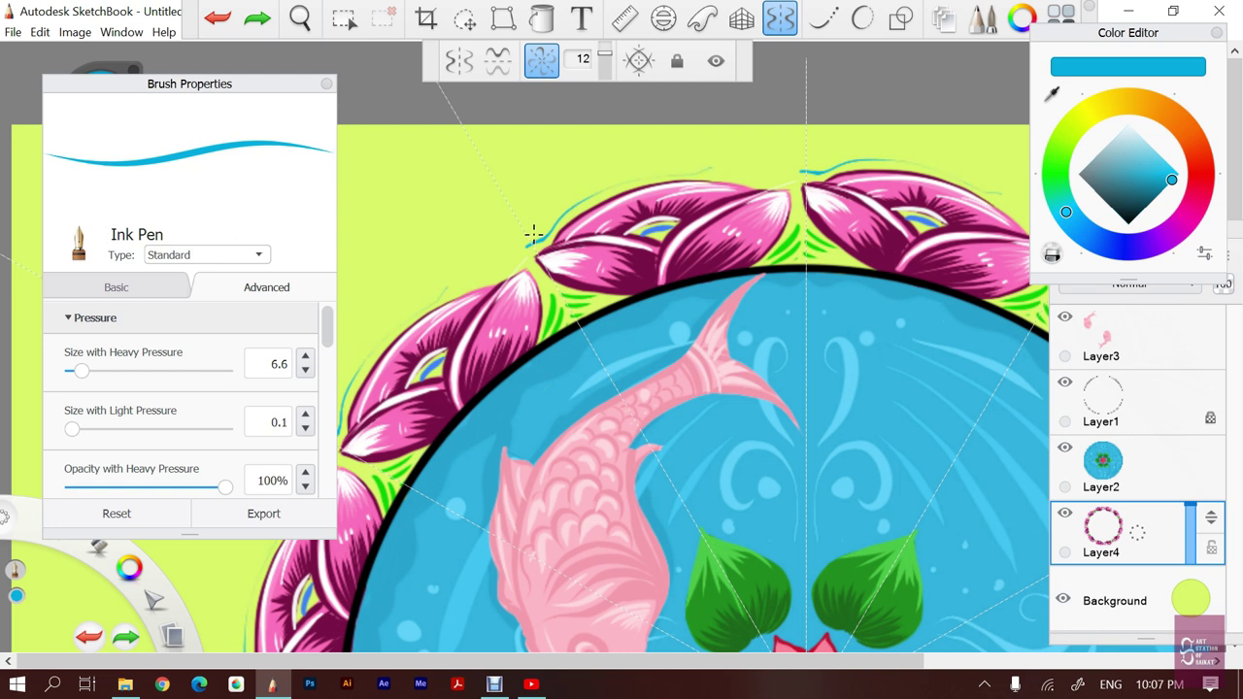
pyautogui.hotkey('ctrl', 'z')
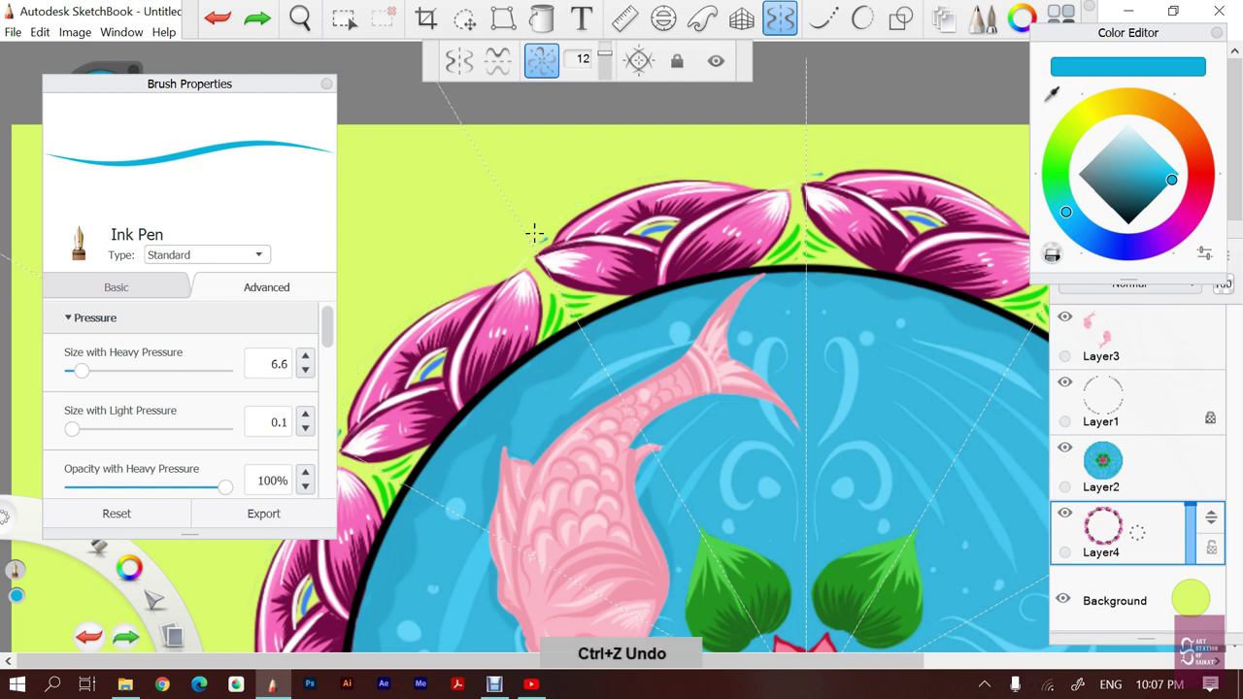
pyautogui.moveTo(533, 237); pyautogui.dragTo(832, 167)
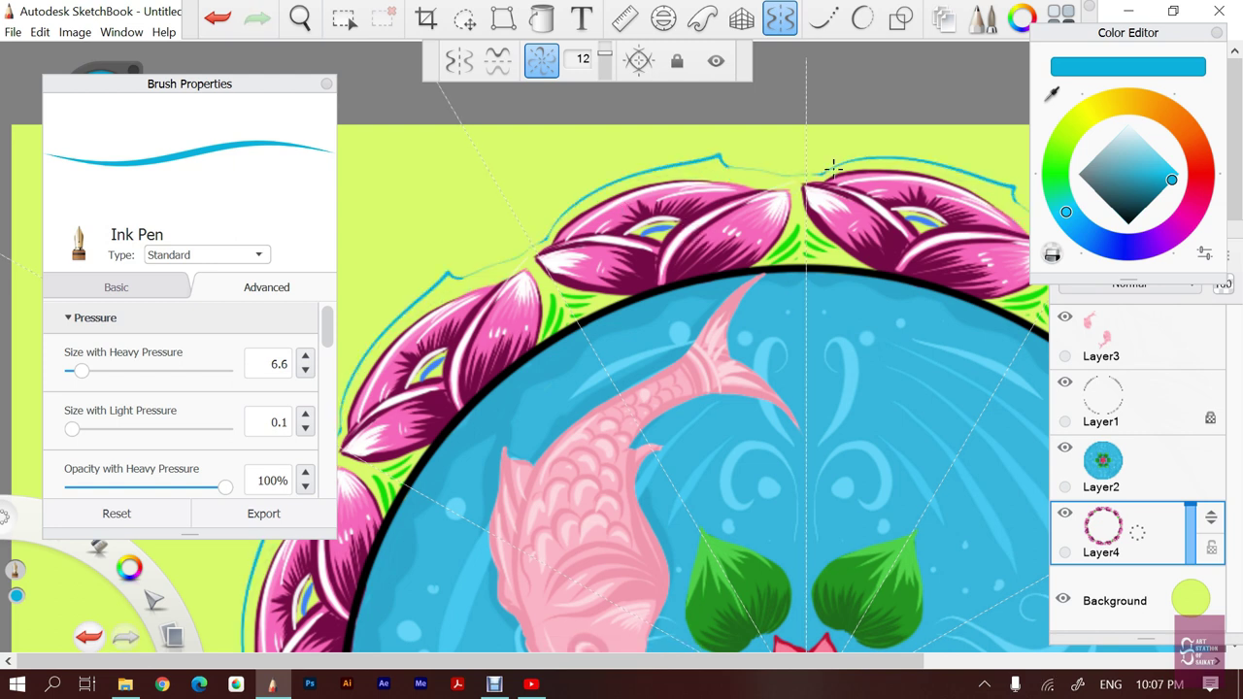
pyautogui.hotkey('ctrl', 'z')
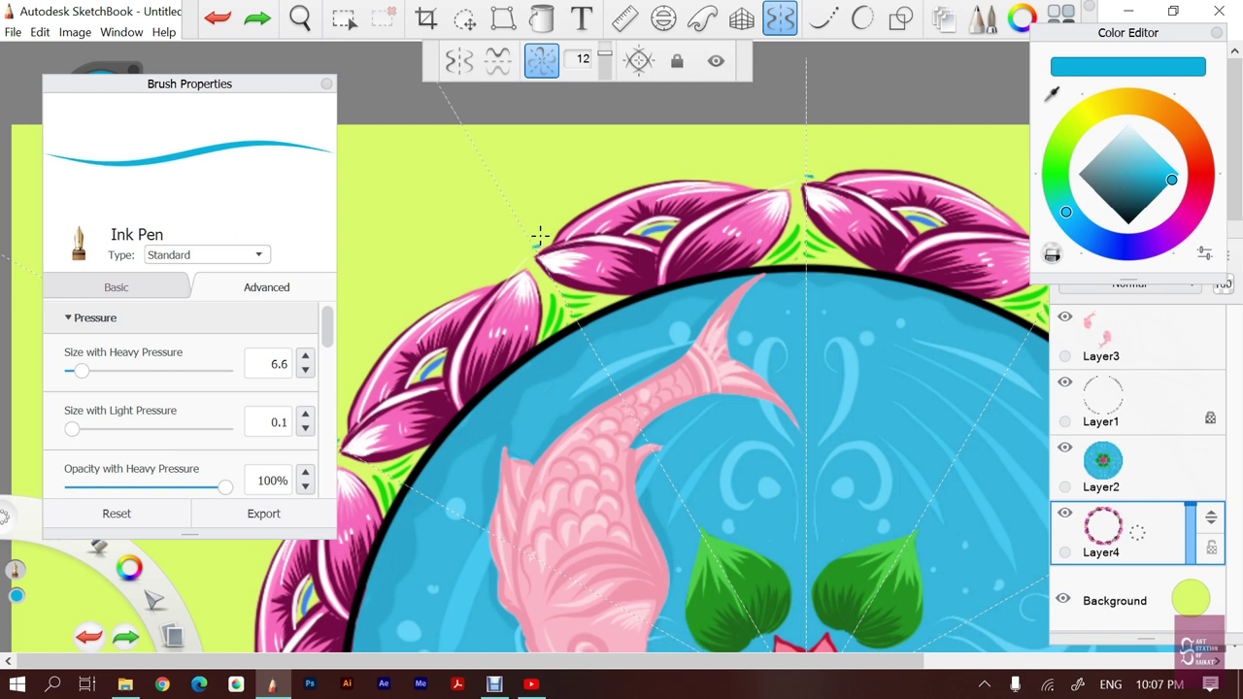
pyautogui.hotkey('ctrl', 'z')
pyautogui.hotkey('ctrl', 'z')
pyautogui.moveTo(759, 183)
pyautogui.mouseDown()
pyautogui.moveTo(795, 181)
pyautogui.moveTo(765, 181)
pyautogui.mouseUp()
pyautogui.hotkey('ctrl', 'z')
pyautogui.hotkey('ctrl', 'z')
pyautogui.click(792, 180)
pyautogui.moveTo(792, 180); pyautogui.dragTo(578, 181)
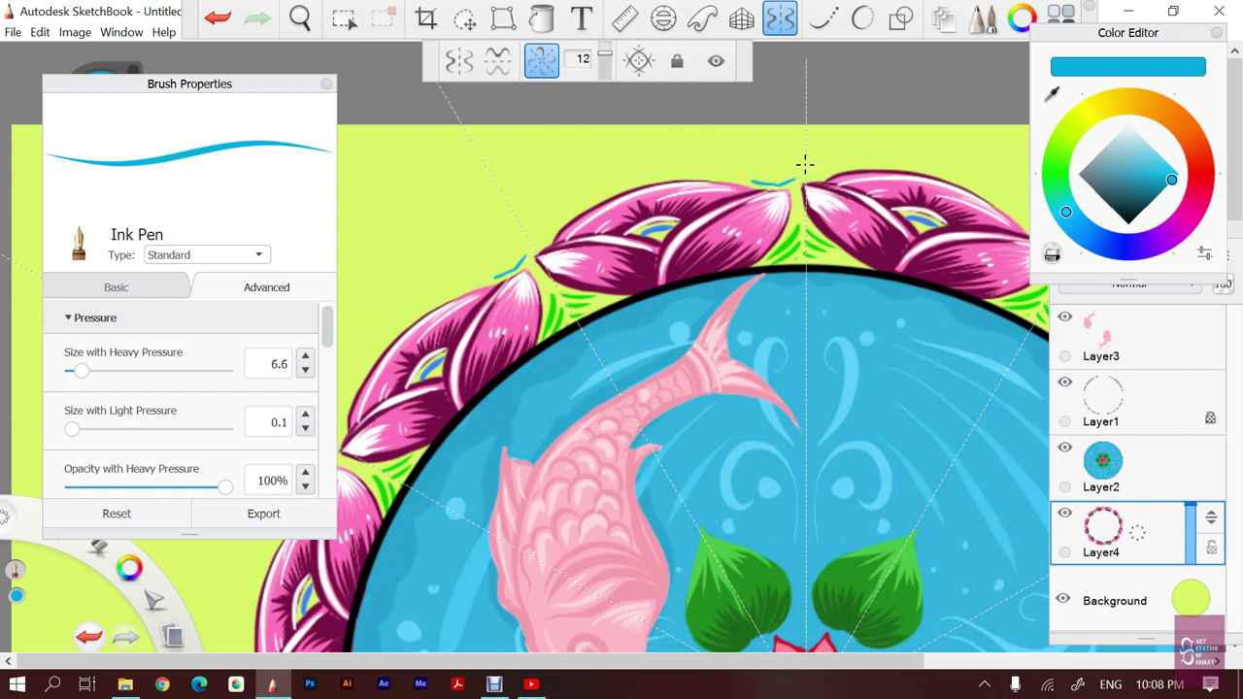
pyautogui.hotkey('ctrl', 'z')
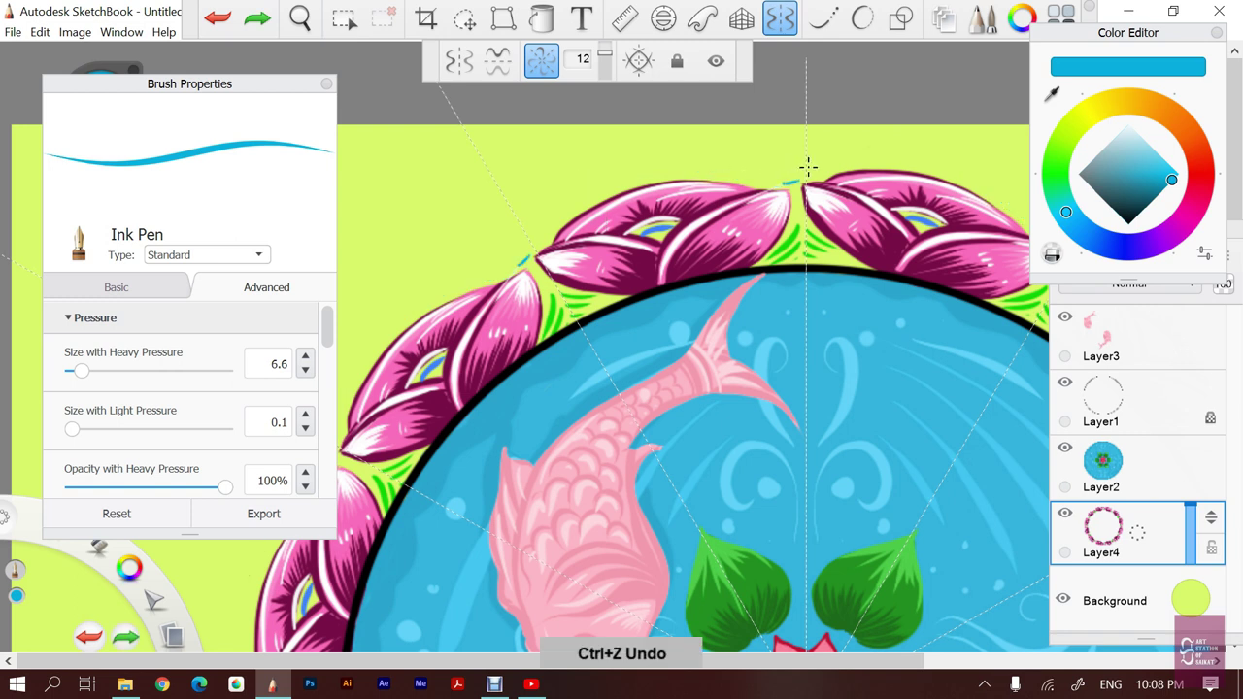
# Settle on a short cyan flick above a petal, then switch the brush colour to white
pyautogui.moveTo(787, 181); pyautogui.dragTo(564, 209)
pyautogui.moveTo(809, 167); pyautogui.dragTo(496, 272)
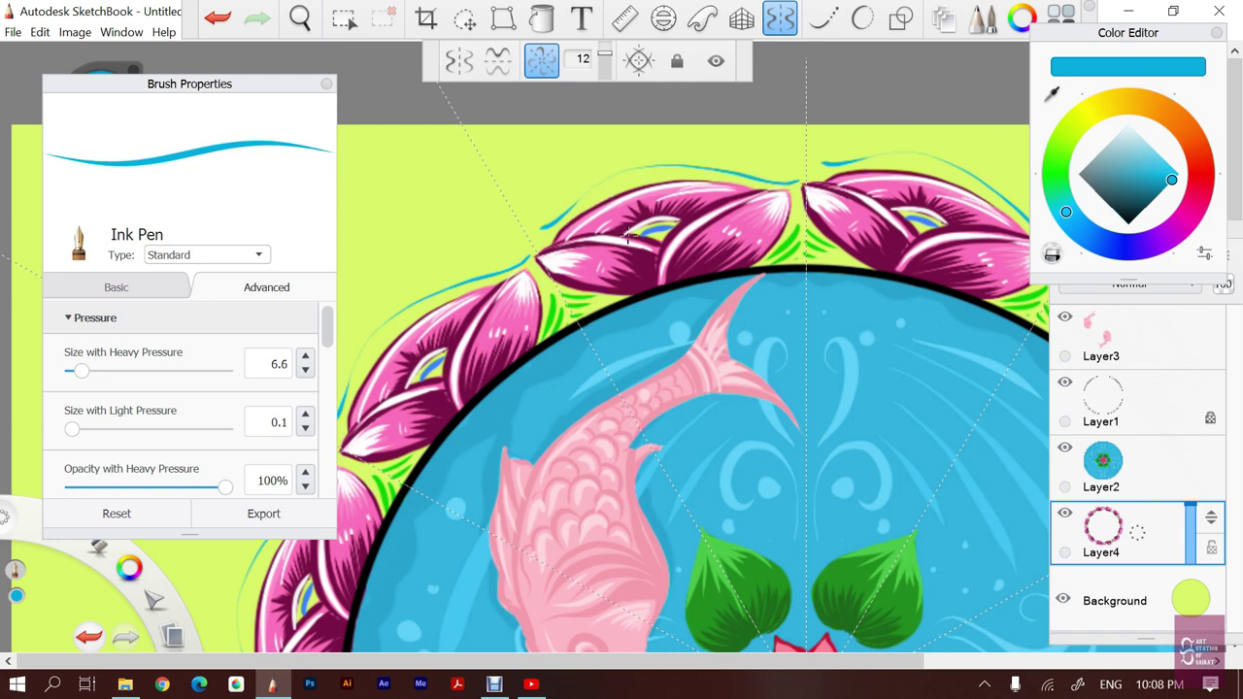
pyautogui.hotkey('ctrl', 'z')
pyautogui.hotkey('ctrl', 'z')
pyautogui.click(738, 163)
pyautogui.hotkey('ctrl', 'z')
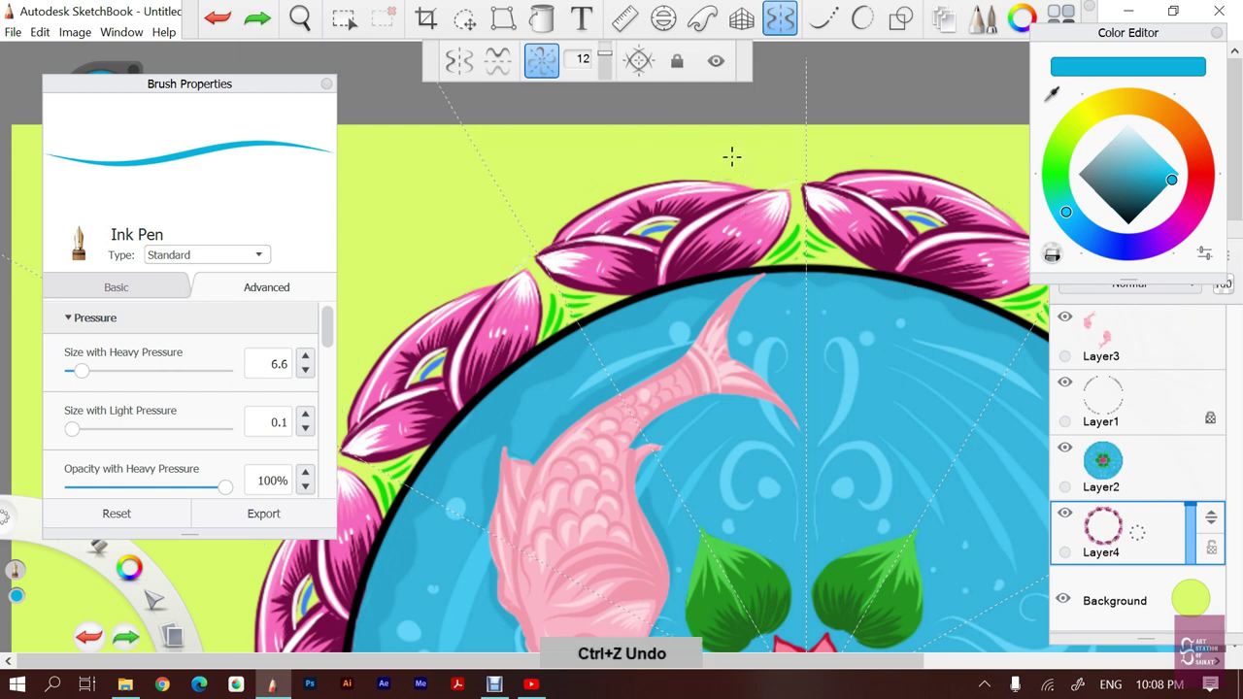
pyautogui.click(730, 155)
pyautogui.hotkey('ctrl', 'z')
pyautogui.moveTo(750, 180); pyautogui.dragTo(803, 173)
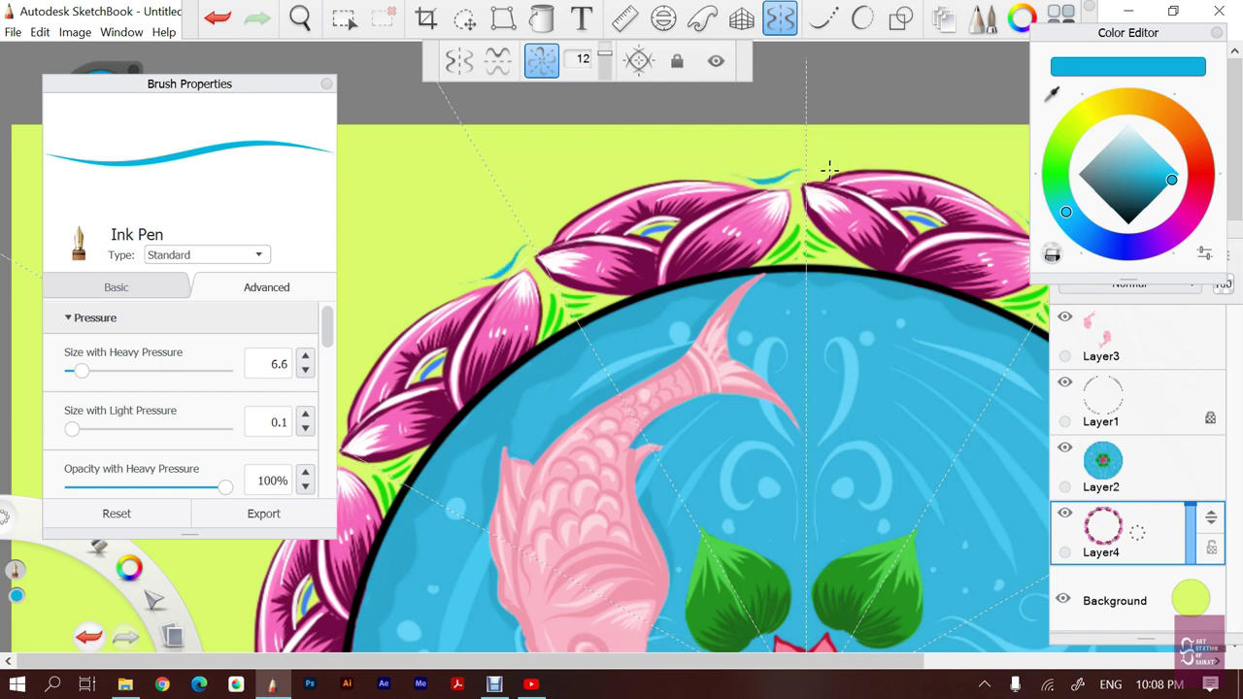
pyautogui.moveTo(1128, 161); pyautogui.dragTo(1124, 127)
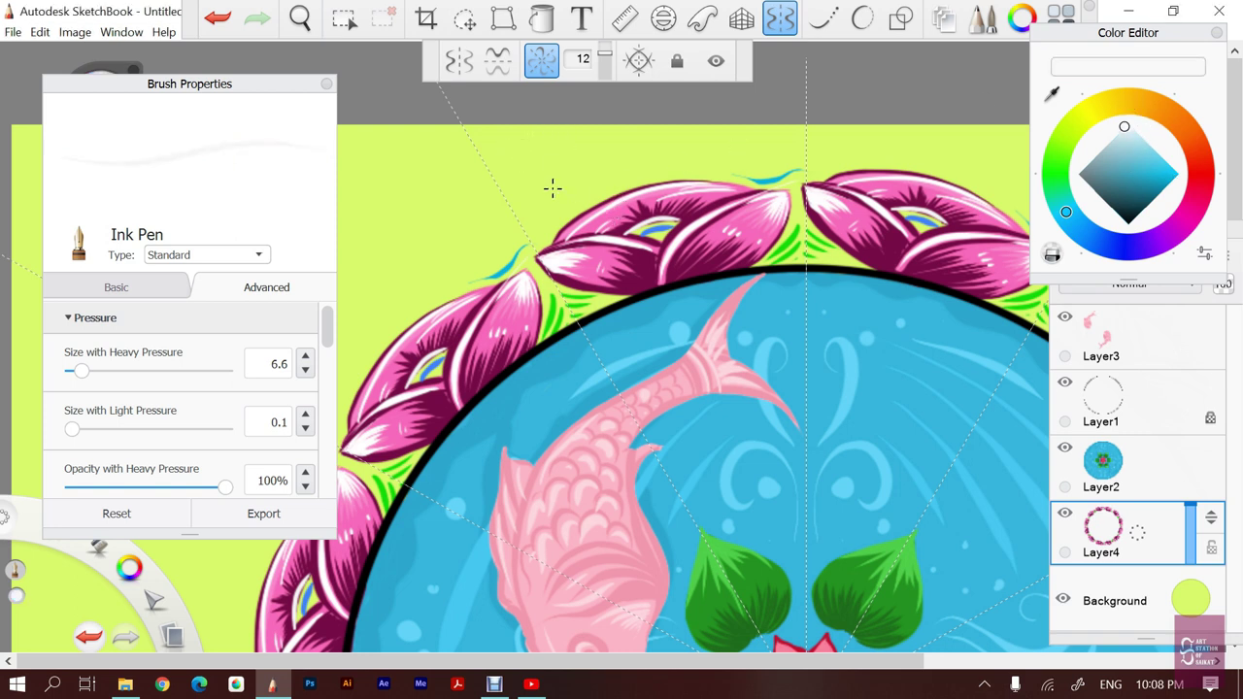
pyautogui.moveTo(622, 179); pyautogui.dragTo(614, 153)
pyautogui.hotkey('ctrl', 'z')
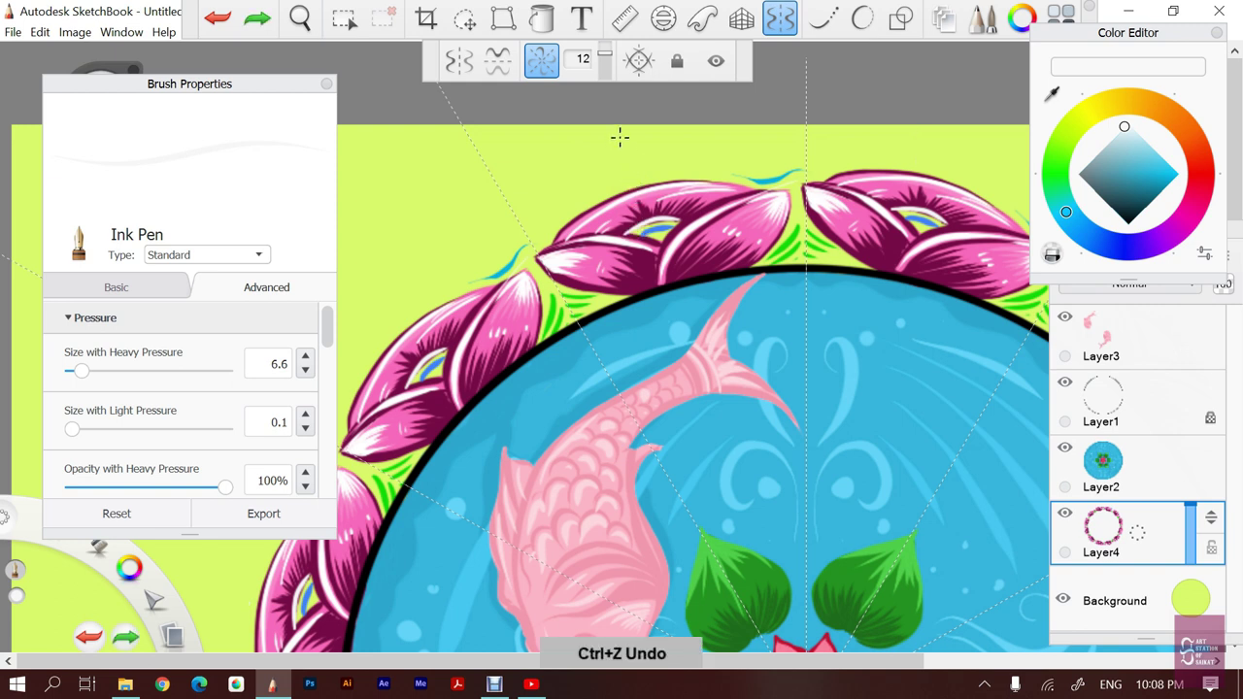
pyautogui.hotkey('ctrl', 'y')
pyautogui.hotkey('ctrl', 'z')
pyautogui.hotkey('ctrl', 'y')
pyautogui.hotkey('ctrl', 'z')
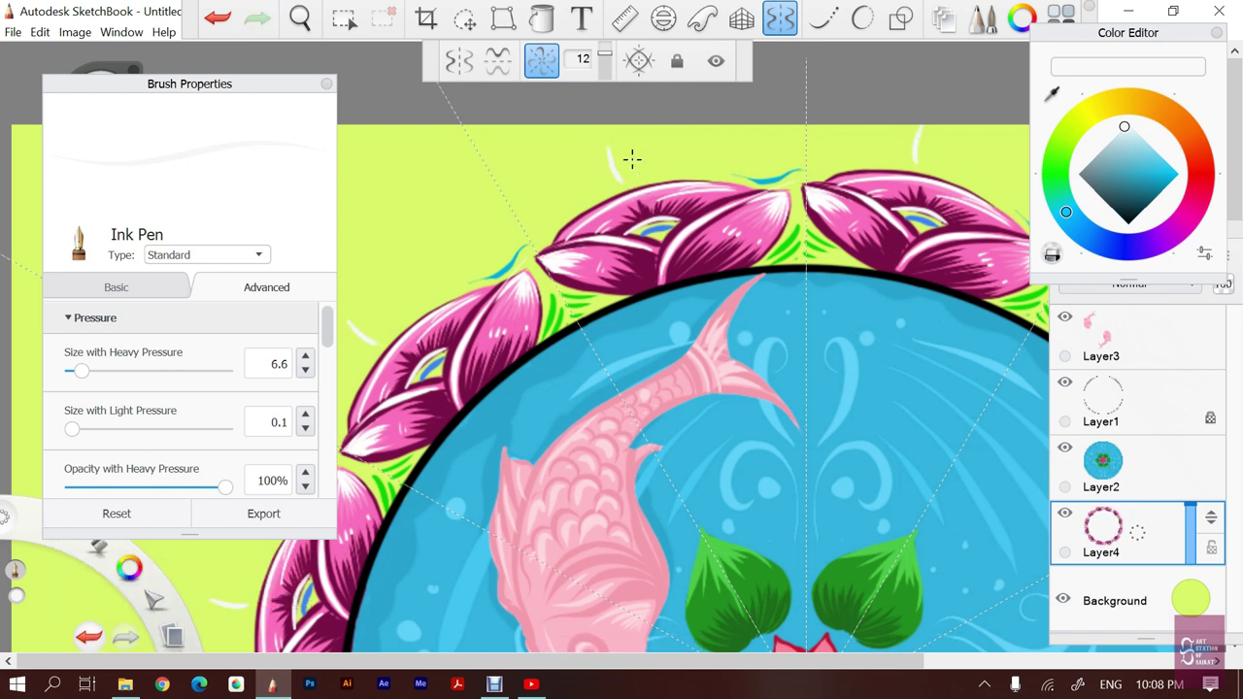
pyautogui.hotkey('ctrl', 'y')
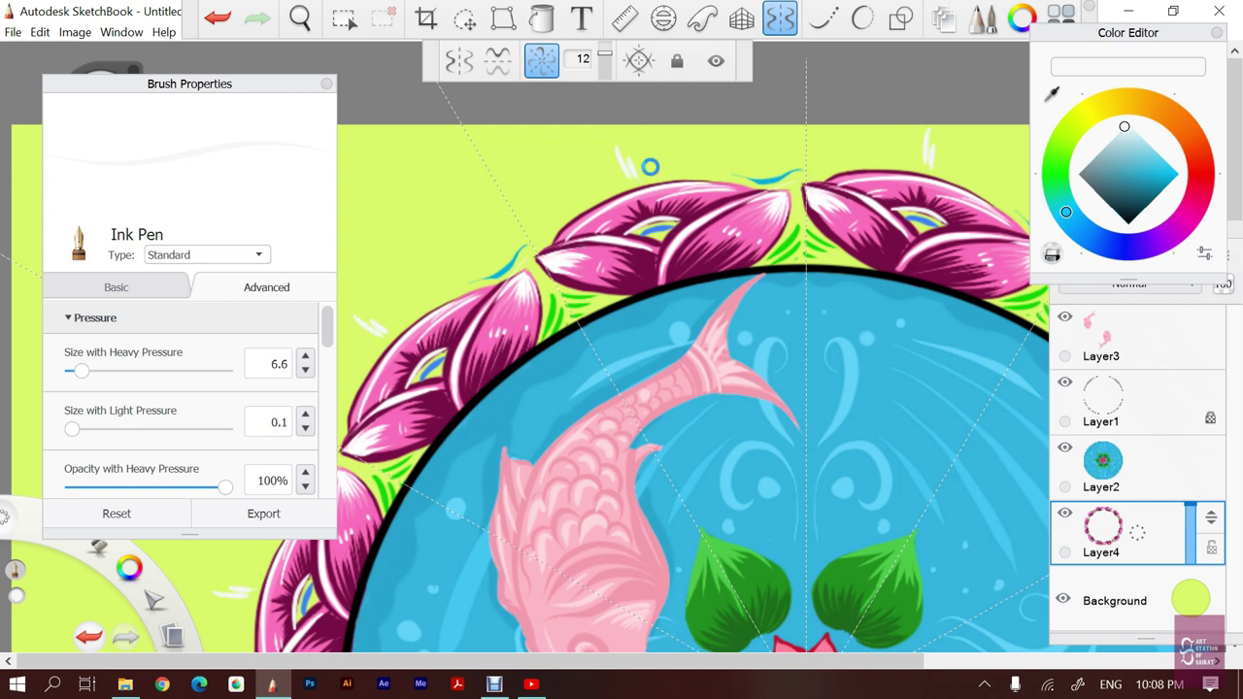
pyautogui.hotkey('ctrl', 'z')
pyautogui.hotkey('ctrl', 'y')
pyautogui.hotkey('ctrl', 'z')
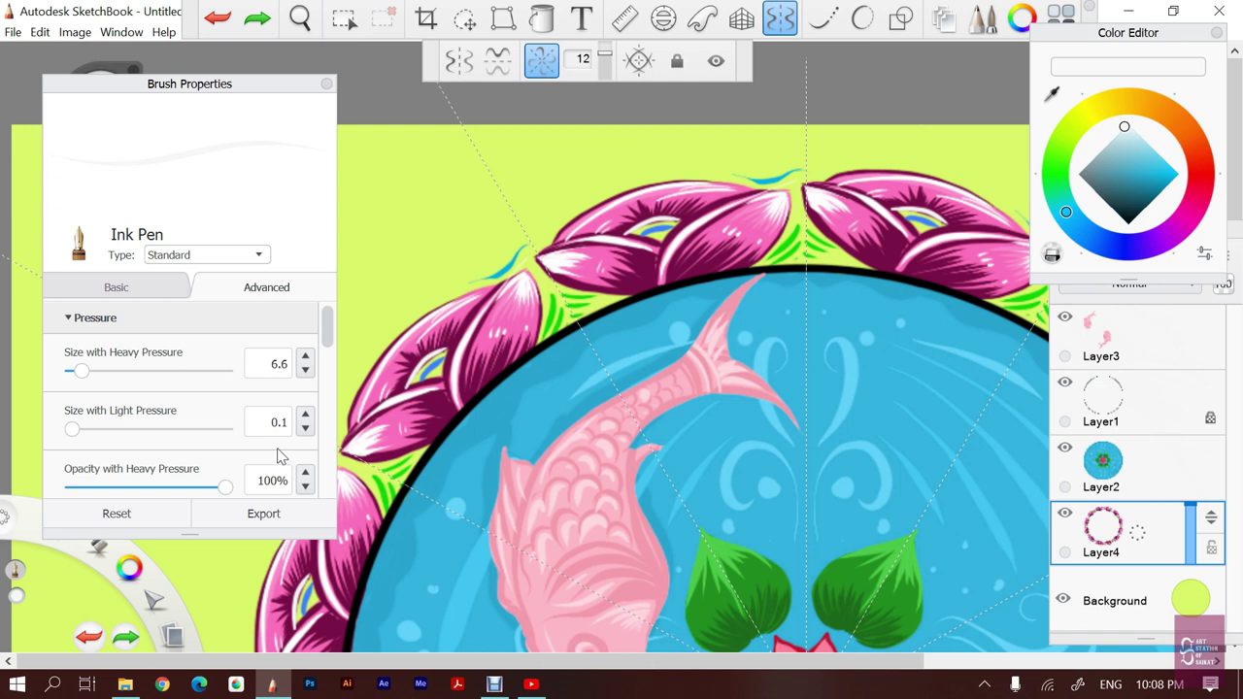
pyautogui.moveTo(330, 342)
pyautogui.mouseDown()
pyautogui.moveTo(338, 399)
pyautogui.moveTo(337, 348)
pyautogui.mouseUp()
# Adjust the view and try a white accent stroke on the petals, then undo it
pyautogui.press('space')
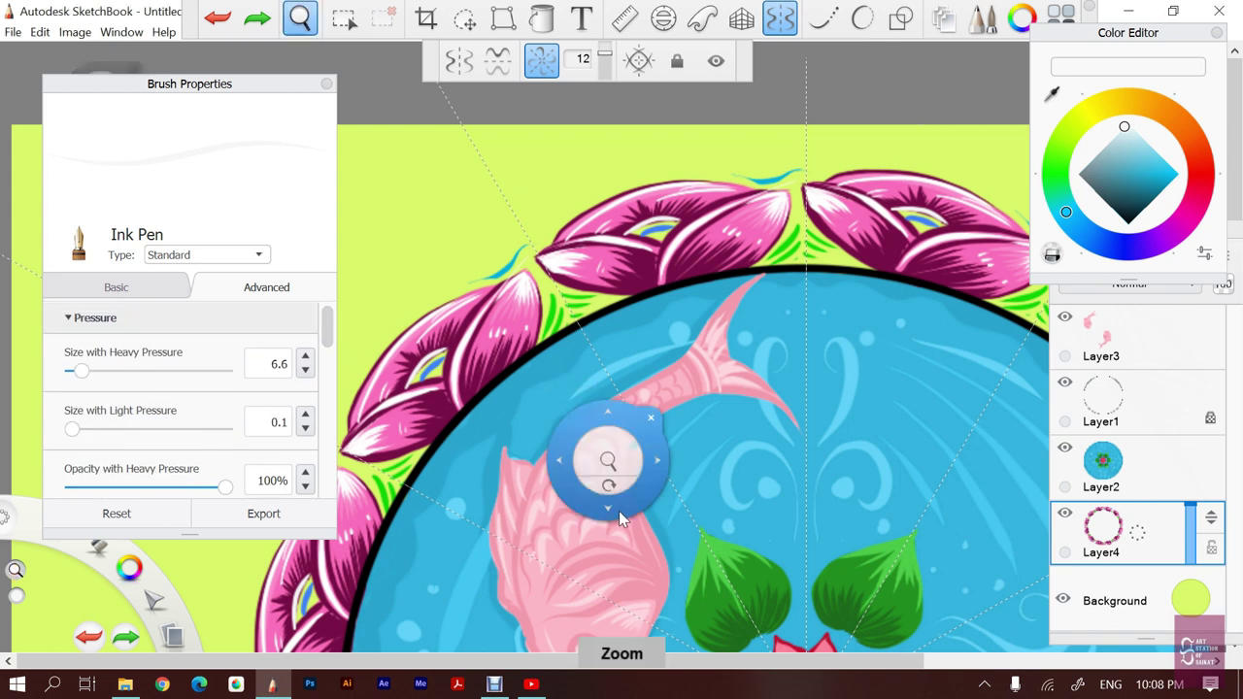
pyautogui.moveTo(618, 511)
pyautogui.mouseDown()
pyautogui.moveTo(685, 431)
pyautogui.moveTo(825, 407)
pyautogui.moveTo(713, 405)
pyautogui.moveTo(711, 440)
pyautogui.mouseUp()
pyautogui.press('space')
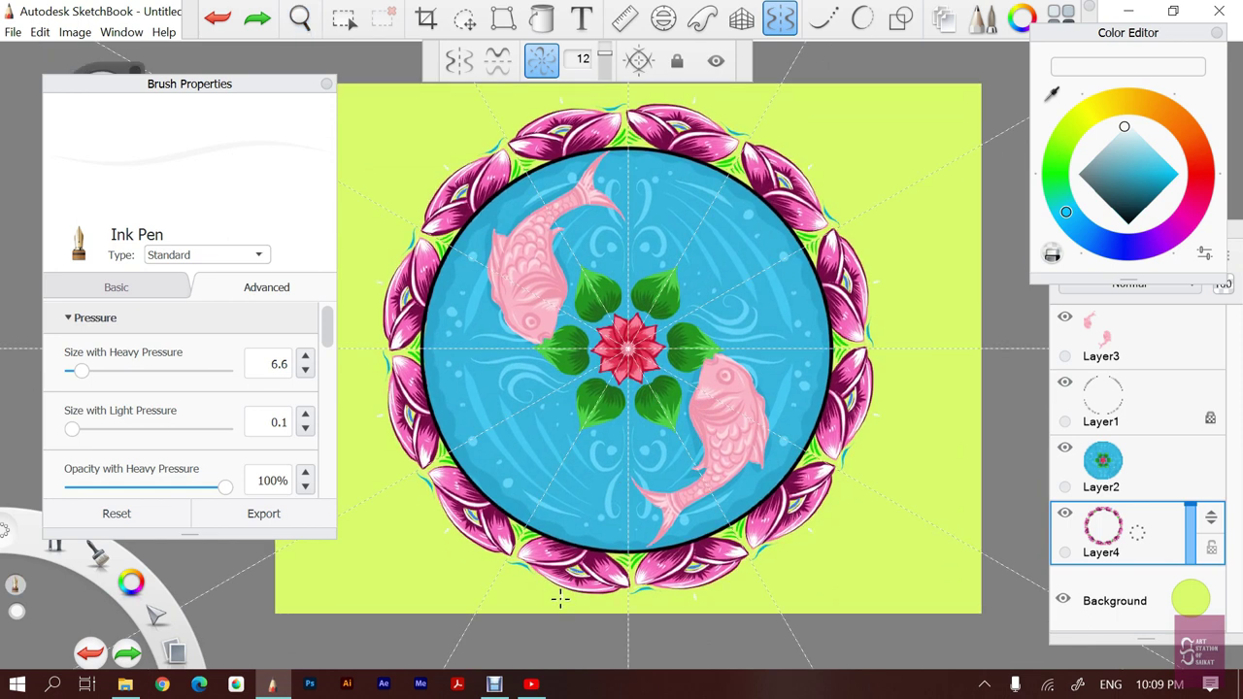
pyautogui.moveTo(560, 598); pyautogui.dragTo(567, 589)
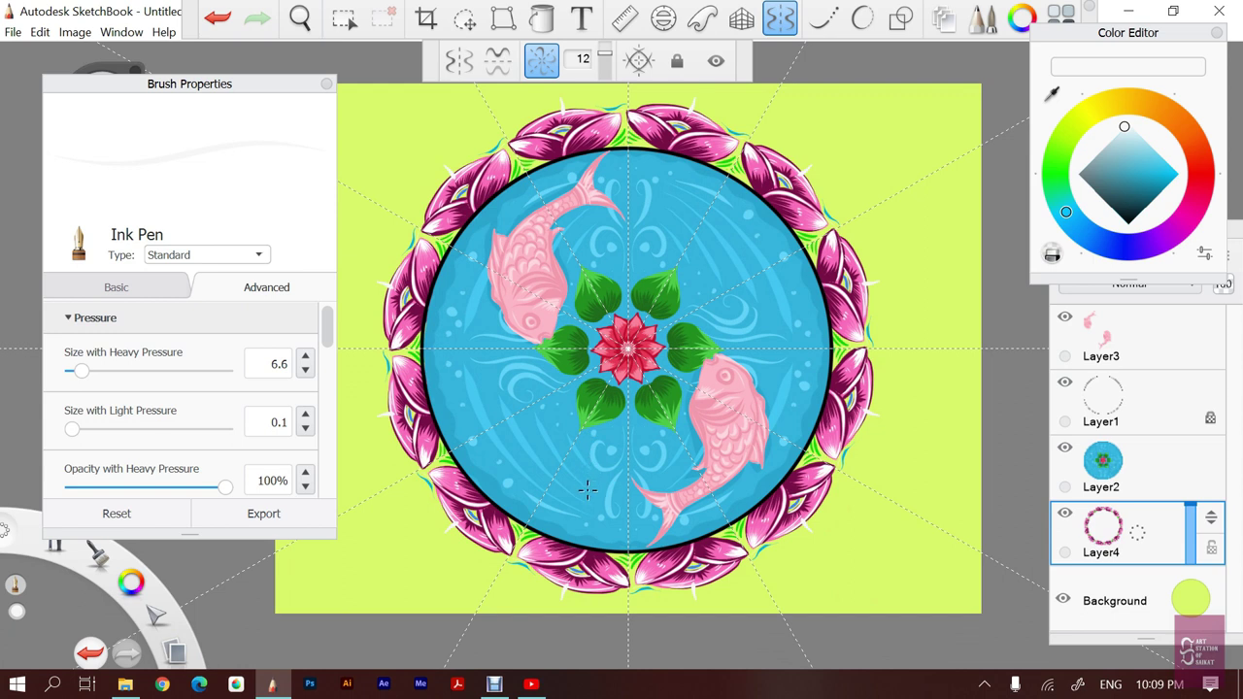
pyautogui.hotkey('ctrl', 'z')
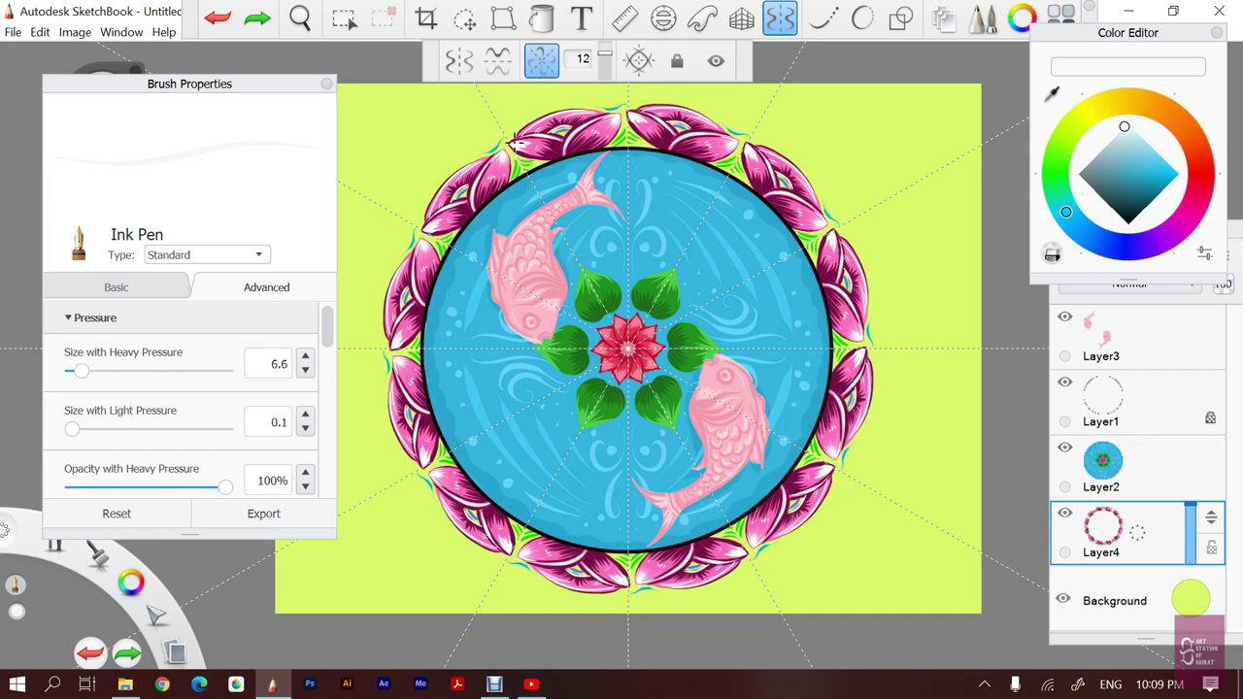
# Turn on 12-sector radial symmetry centred on the koi pond
pyautogui.hotkey('ctrl', 'y')
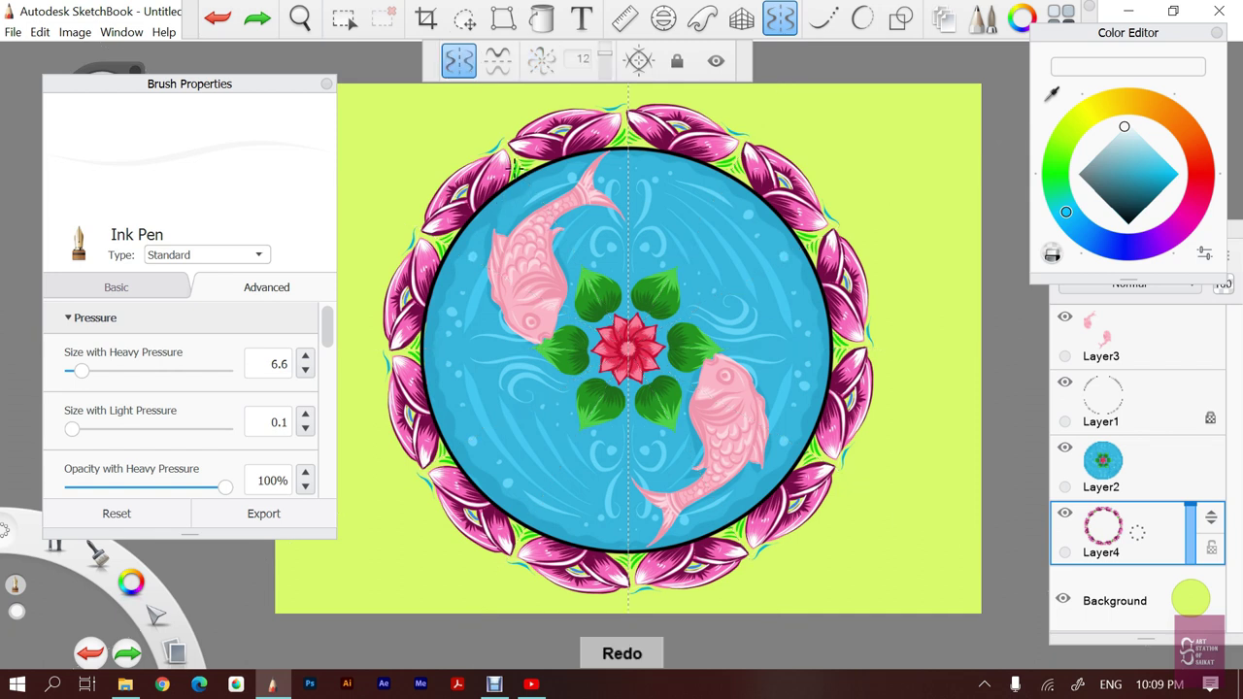
pyautogui.click(541, 60)
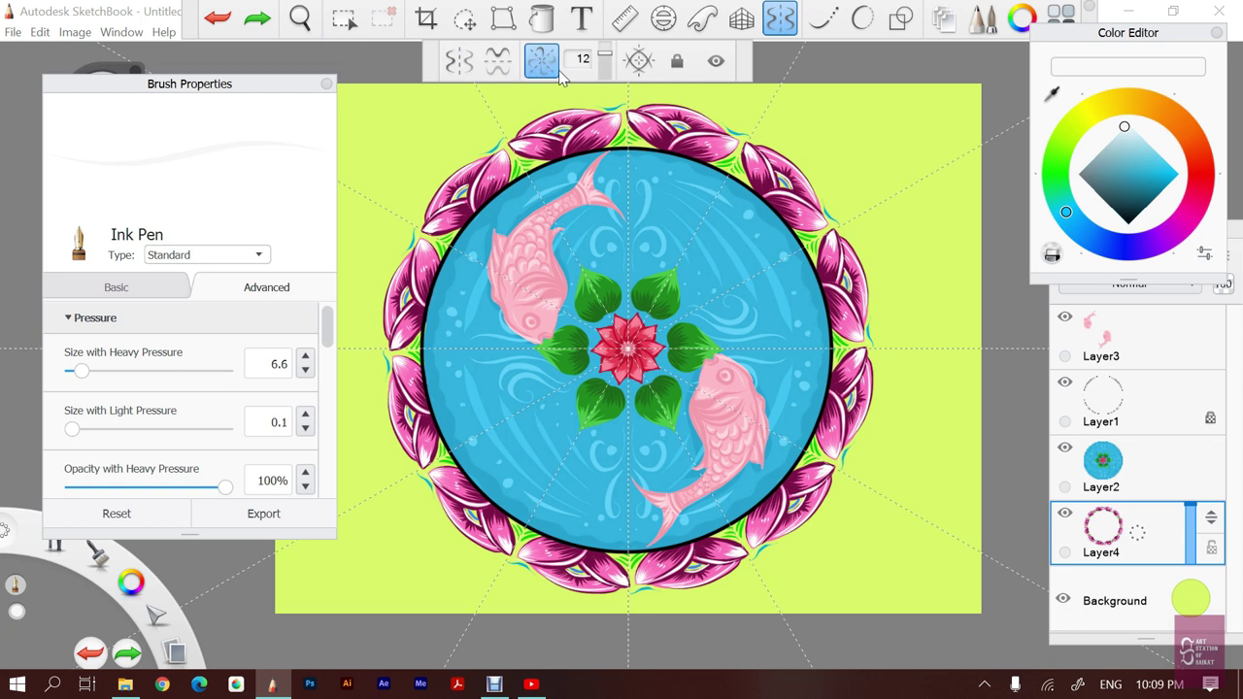
pyautogui.press('space')
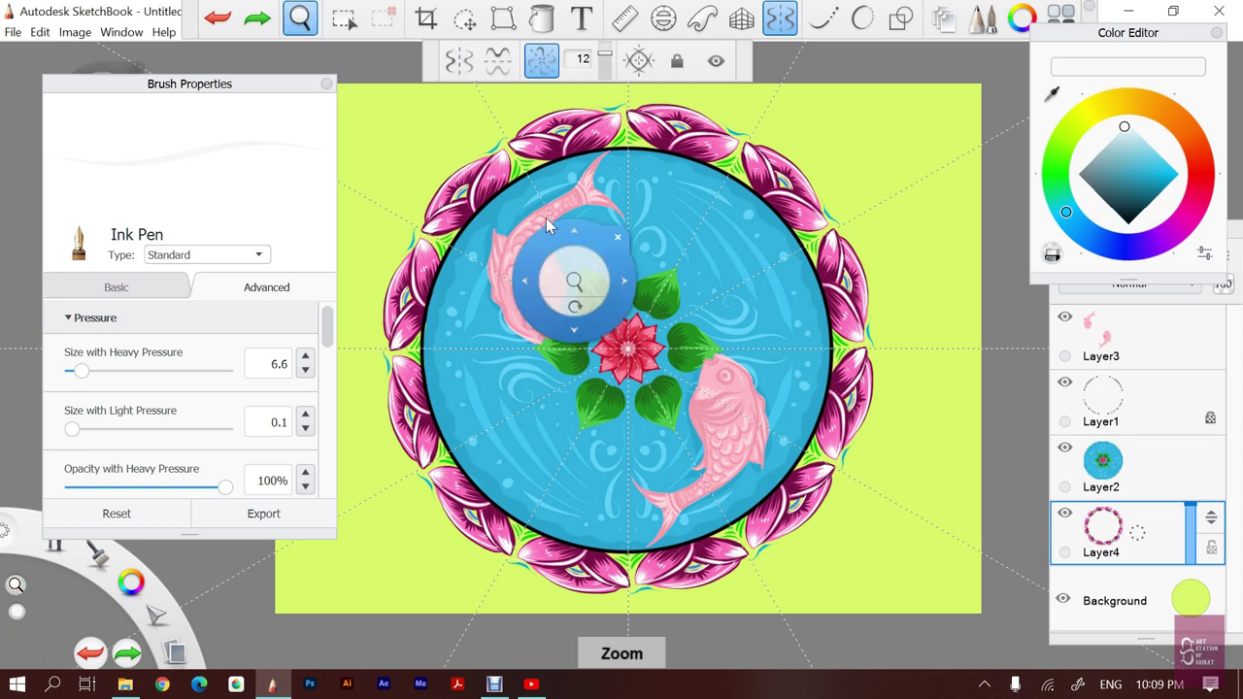
# Zoom in on the top petals and try white leaf flicks above them, undoing failed attempts
pyautogui.moveTo(554, 261)
pyautogui.mouseDown()
pyautogui.moveTo(670, 337)
pyautogui.moveTo(653, 379)
pyautogui.moveTo(677, 661)
pyautogui.moveTo(603, 289)
pyautogui.moveTo(528, 319)
pyautogui.moveTo(570, 345)
pyautogui.mouseUp()
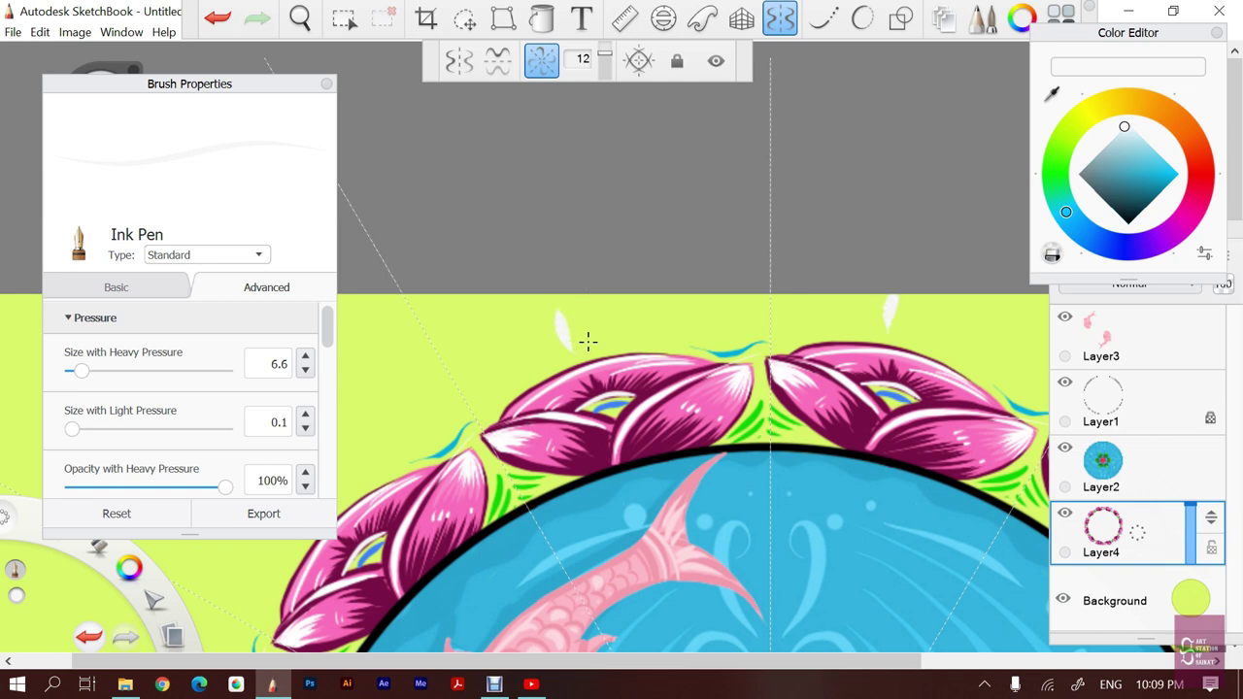
pyautogui.hotkey('ctrl', 'z')
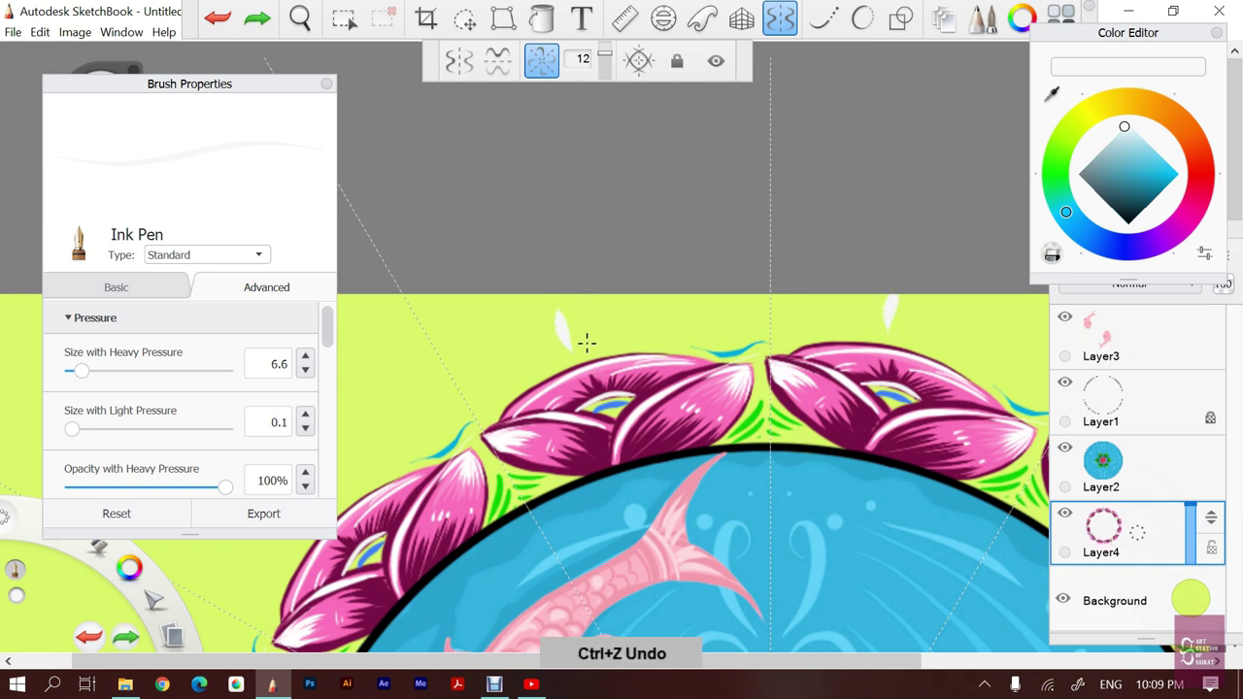
pyautogui.hotkey('ctrl', 'z')
pyautogui.moveTo(581, 340)
pyautogui.mouseDown()
pyautogui.moveTo(563, 309)
pyautogui.moveTo(584, 313)
pyautogui.mouseUp()
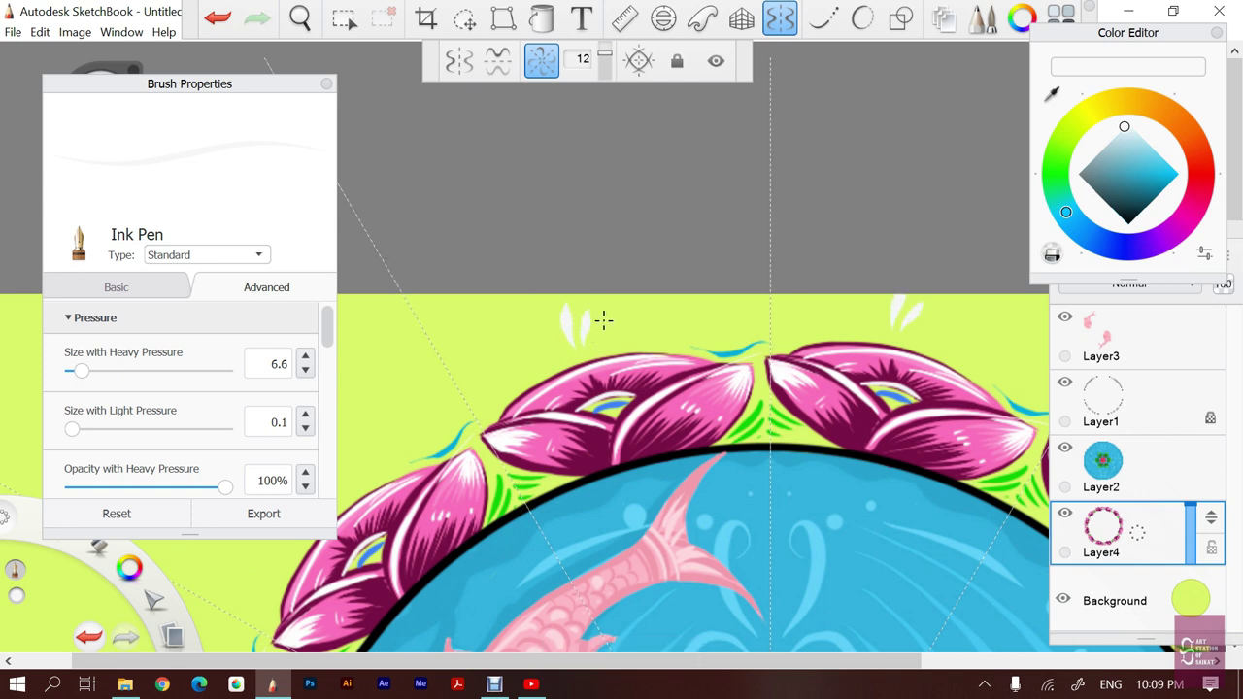
pyautogui.hotkey('ctrl', 'z')
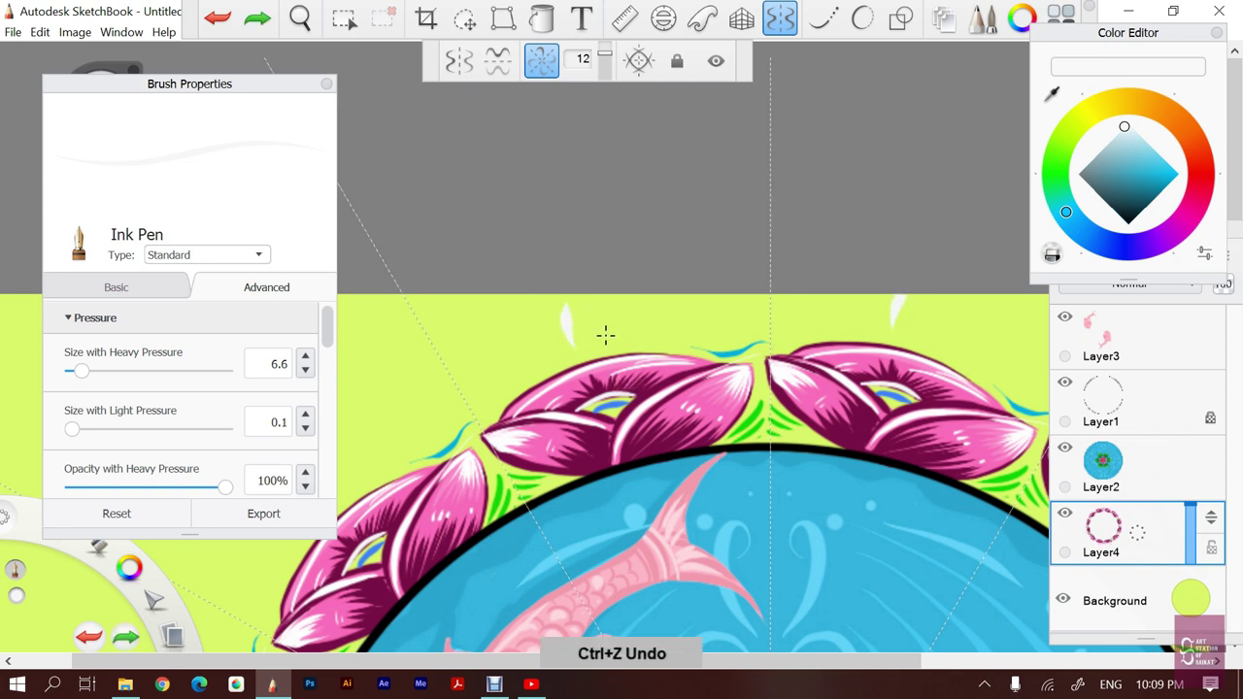
pyautogui.hotkey('ctrl', 'z')
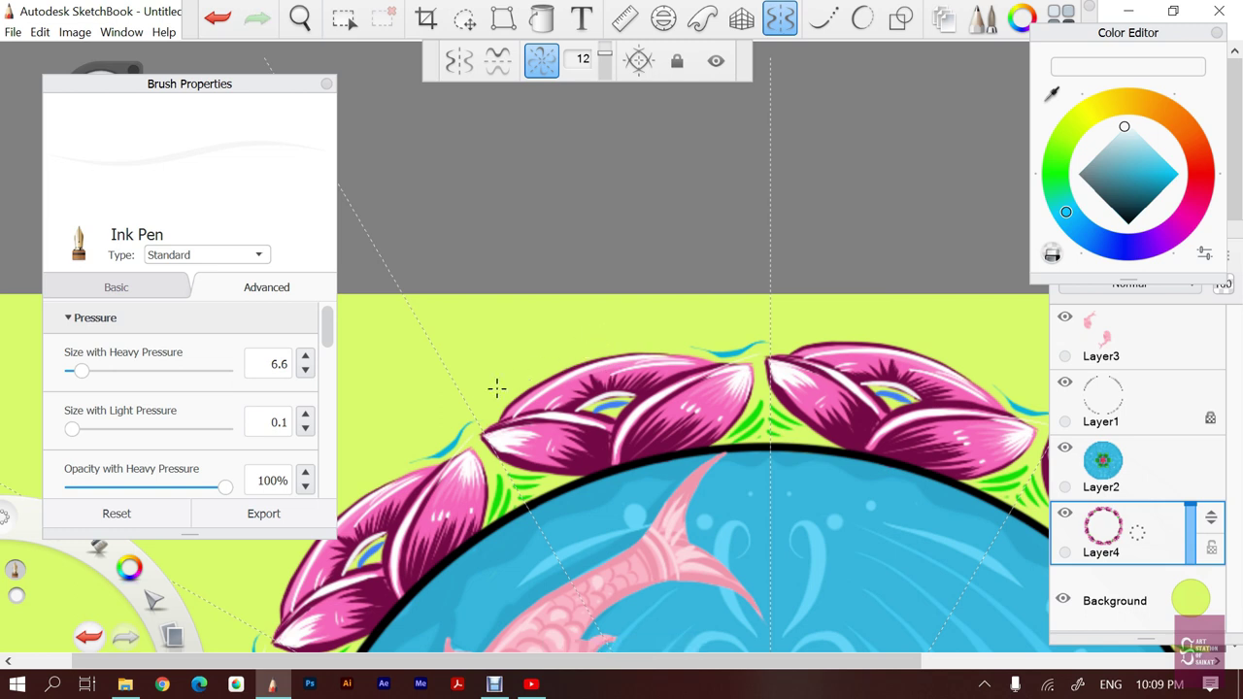
pyautogui.moveTo(495, 396); pyautogui.dragTo(476, 340)
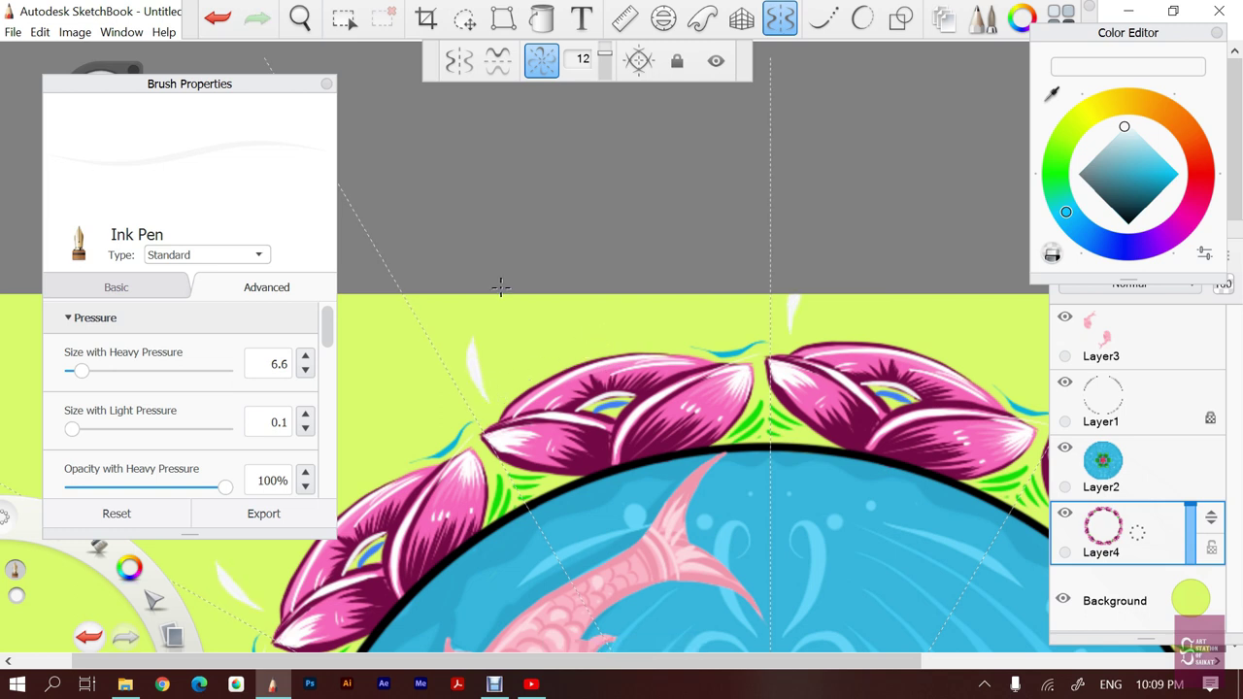
pyautogui.hotkey('ctrl', 'z')
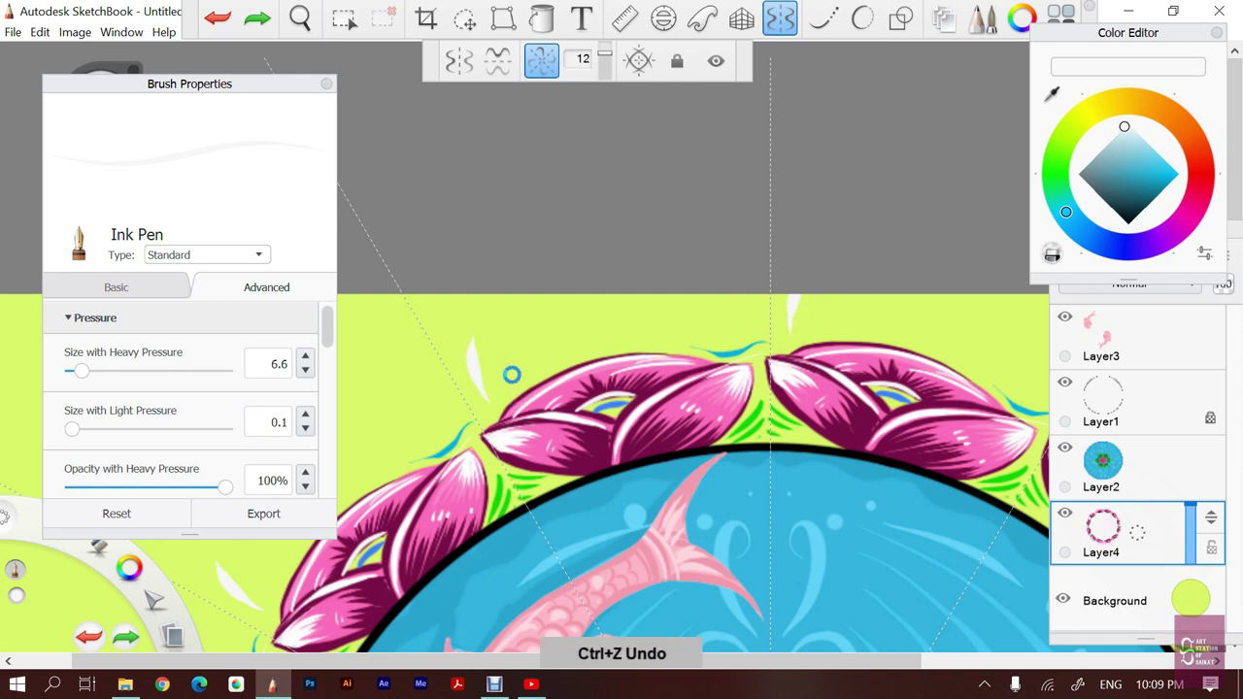
# Settle on short white flicks just above the top petals, then zoom closer
pyautogui.moveTo(588, 327); pyautogui.dragTo(590, 339)
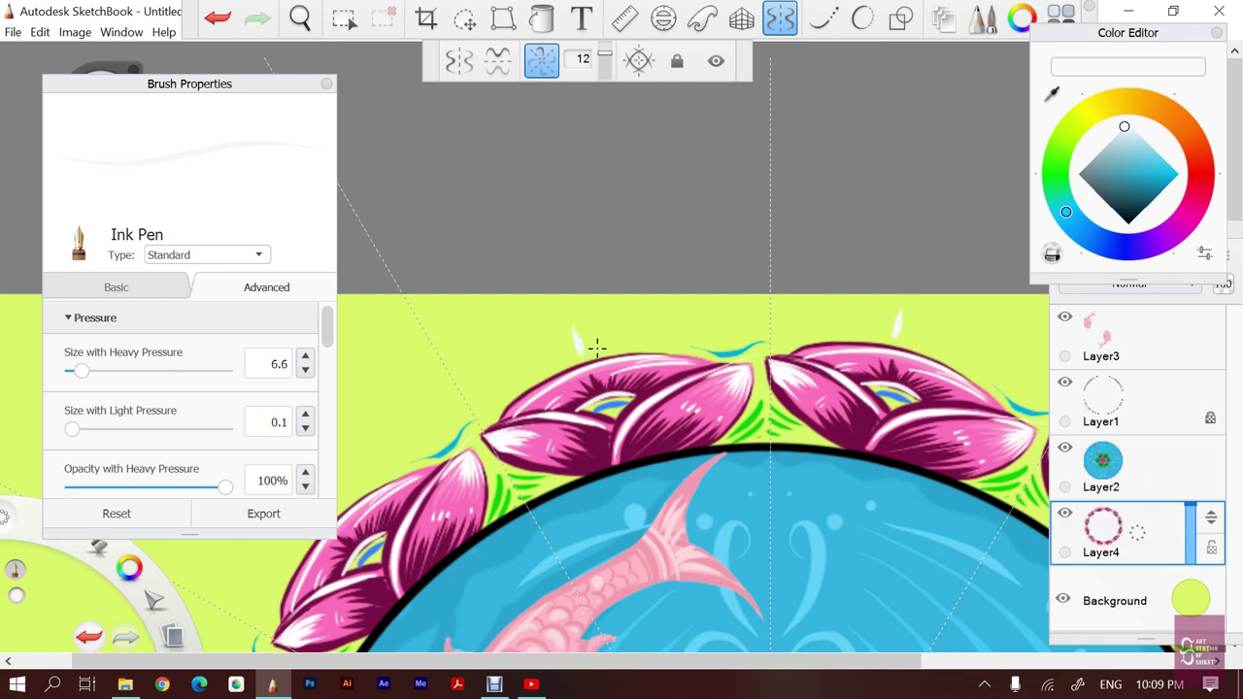
pyautogui.hotkey('ctrl', 'z')
pyautogui.moveTo(587, 348)
pyautogui.mouseDown()
pyautogui.moveTo(583, 336)
pyautogui.moveTo(596, 338)
pyautogui.mouseUp()
pyautogui.hotkey('ctrl', 'z')
pyautogui.hotkey('ctrl', 'z')
pyautogui.hotkey('ctrl', 'z')
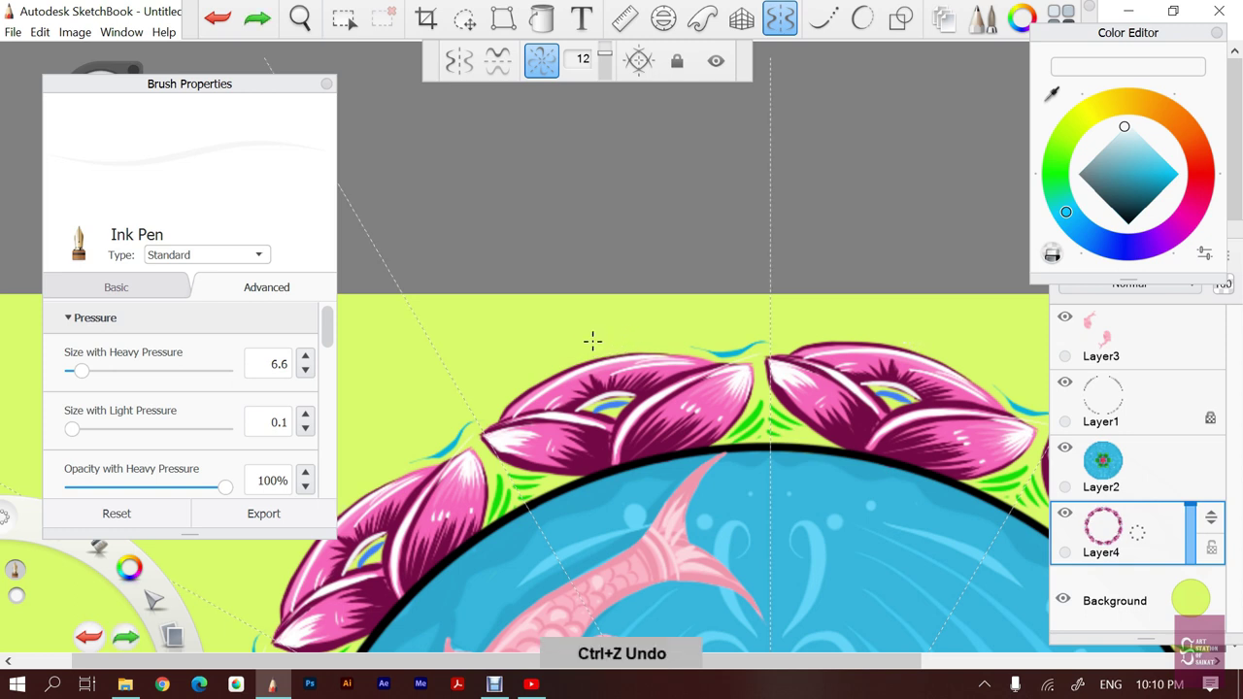
pyautogui.moveTo(583, 330)
pyautogui.mouseDown()
pyautogui.moveTo(594, 343)
pyautogui.moveTo(577, 342)
pyautogui.moveTo(590, 344)
pyautogui.moveTo(577, 358)
pyautogui.moveTo(587, 346)
pyautogui.moveTo(573, 347)
pyautogui.moveTo(600, 353)
pyautogui.mouseUp()
pyautogui.hotkey('ctrl', 'z')
pyautogui.hotkey('ctrl', 'z')
pyautogui.hotkey('ctrl', 'z')
pyautogui.hotkey('ctrl', 'z')
pyautogui.hotkey('ctrl', 'z')
pyautogui.hotkey('ctrl', 'z')
pyautogui.hotkey('ctrl', 'z')
pyautogui.hotkey('ctrl', 'z')
pyautogui.hotkey('ctrl', 'z')
pyautogui.hotkey('ctrl', 'z')
pyautogui.hotkey('ctrl', 'z')
pyautogui.hotkey('ctrl', 'z')
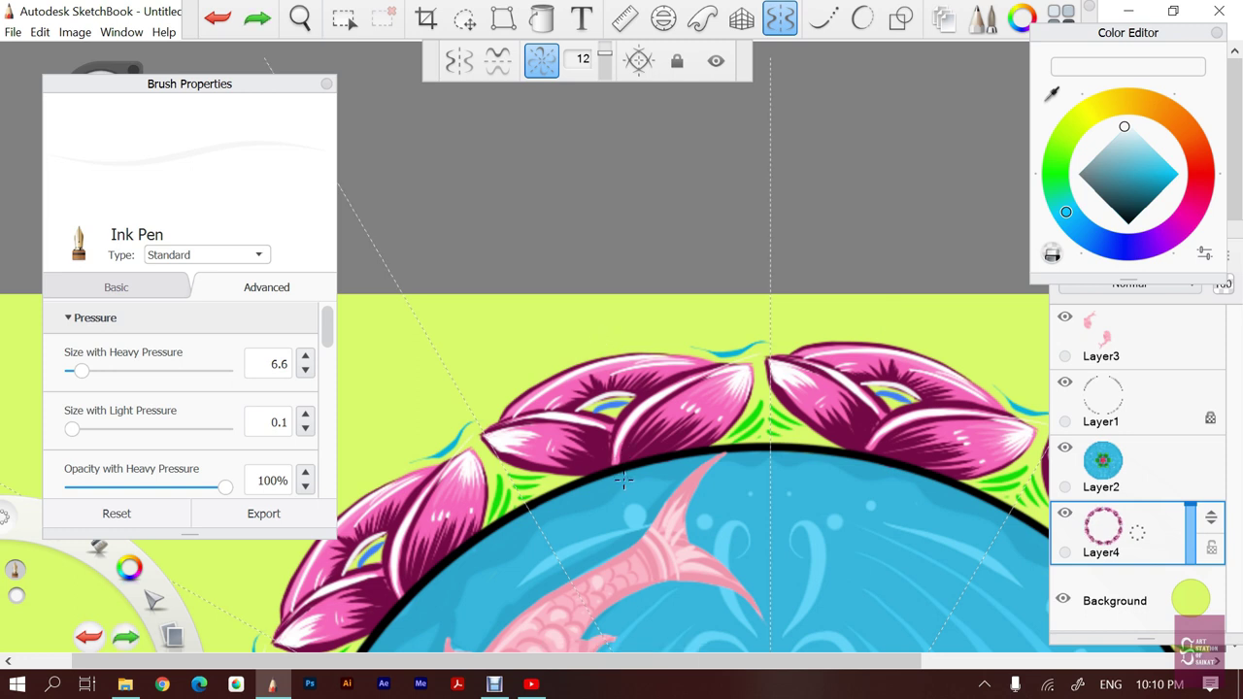
pyautogui.press('space')
pyautogui.moveTo(612, 449)
pyautogui.mouseDown()
pyautogui.moveTo(671, 453)
pyautogui.moveTo(565, 211)
pyautogui.moveTo(561, 241)
pyautogui.moveTo(579, 211)
pyautogui.moveTo(587, 239)
pyautogui.mouseUp()
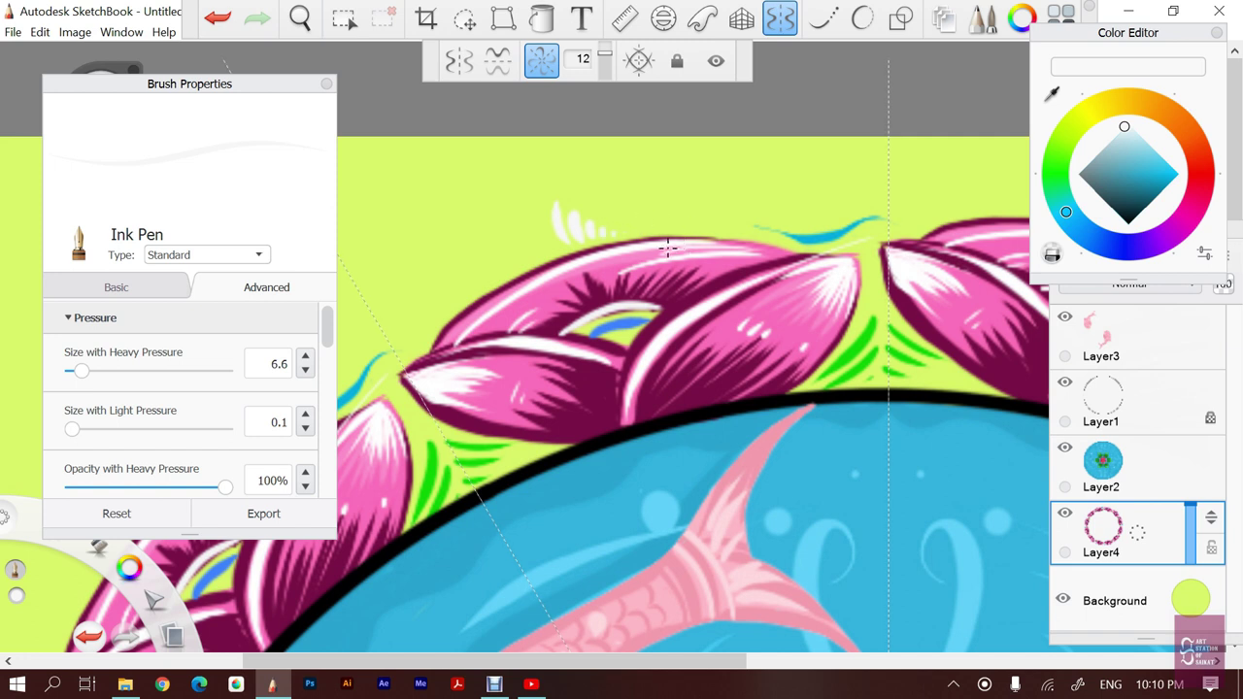
# Retry a thin white flick above the top petal, undoing the rejected attempts
pyautogui.hotkey('ctrl', 'z')
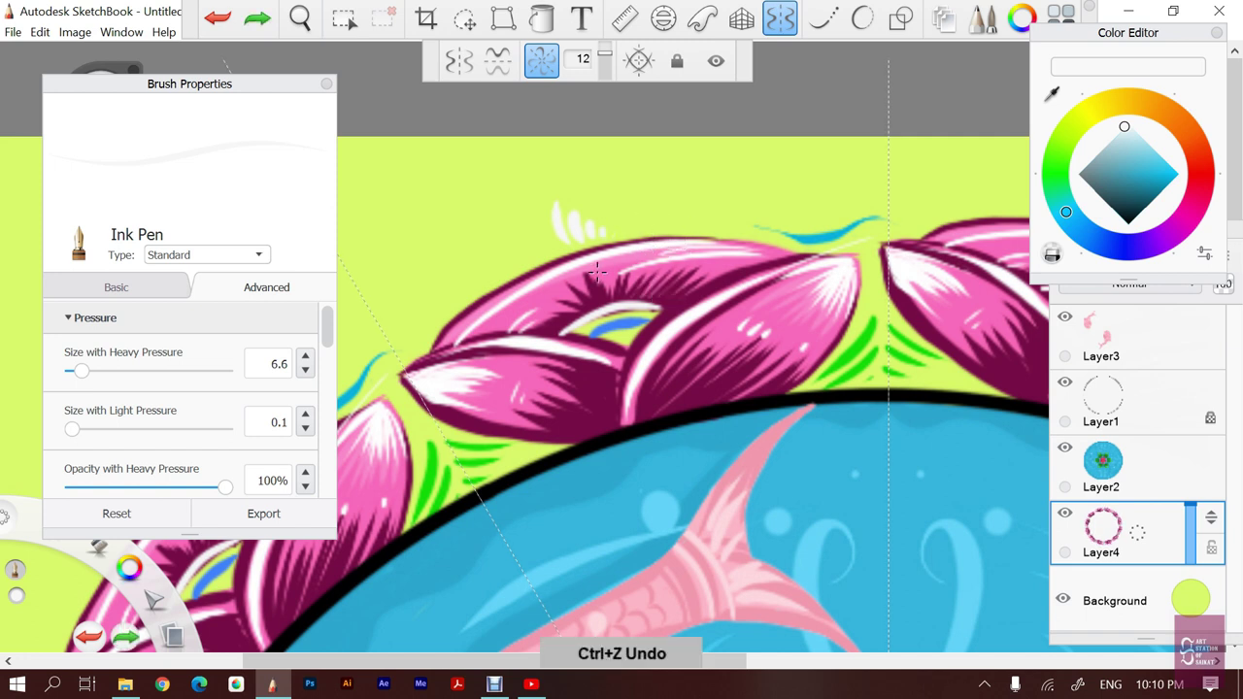
pyautogui.hotkey('ctrl', 'z')
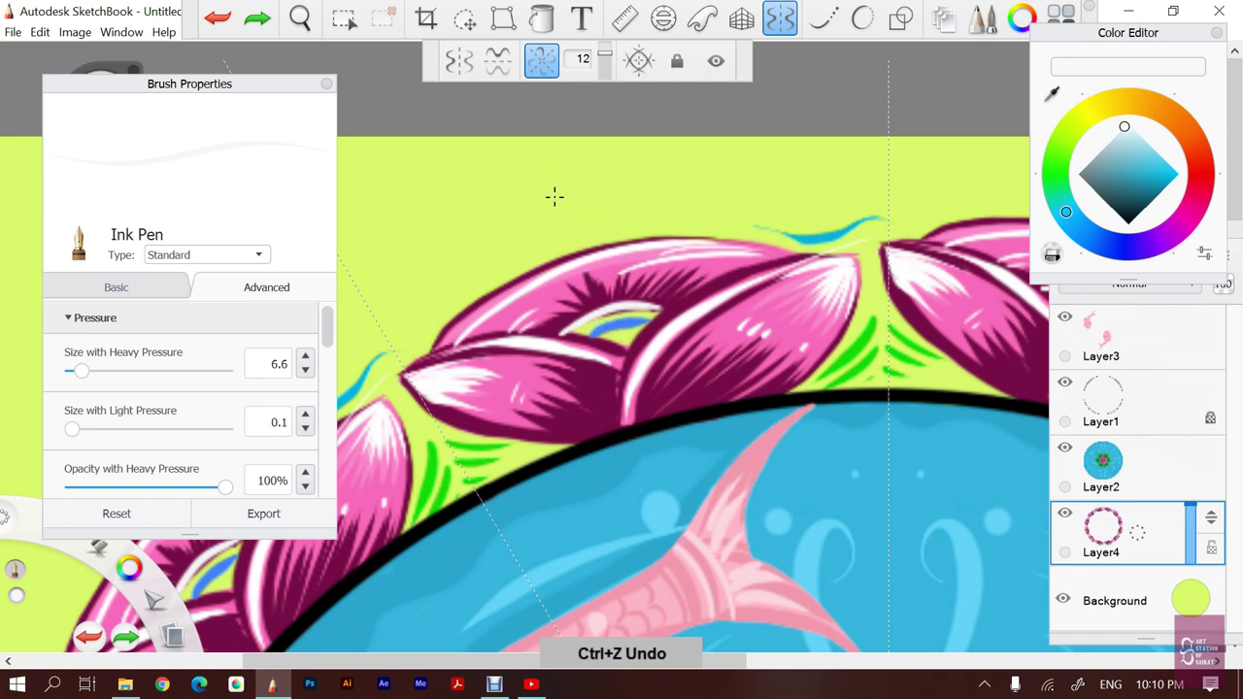
pyautogui.moveTo(545, 193); pyautogui.dragTo(583, 233)
pyautogui.hotkey('ctrl', 'z')
pyautogui.hotkey('ctrl', 'z')
pyautogui.hotkey('ctrl', 'z')
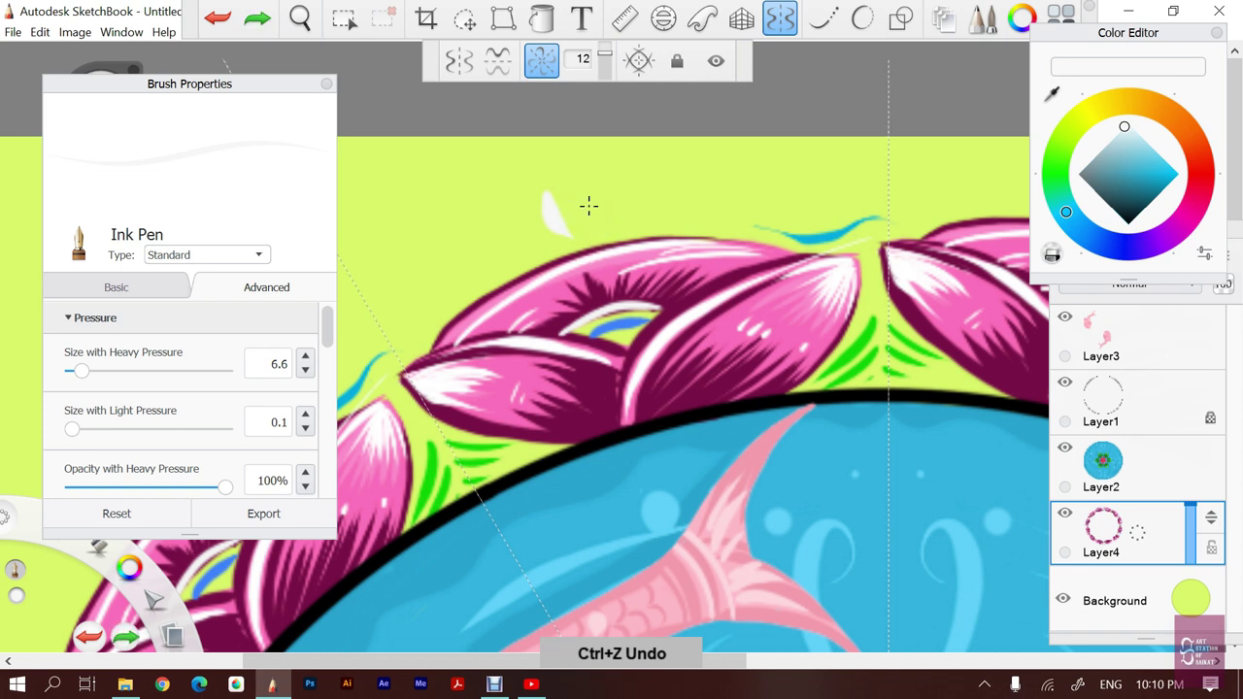
pyautogui.hotkey('ctrl', 'z')
pyautogui.moveTo(551, 185)
pyautogui.mouseDown()
pyautogui.moveTo(569, 233)
pyautogui.moveTo(582, 231)
pyautogui.mouseUp()
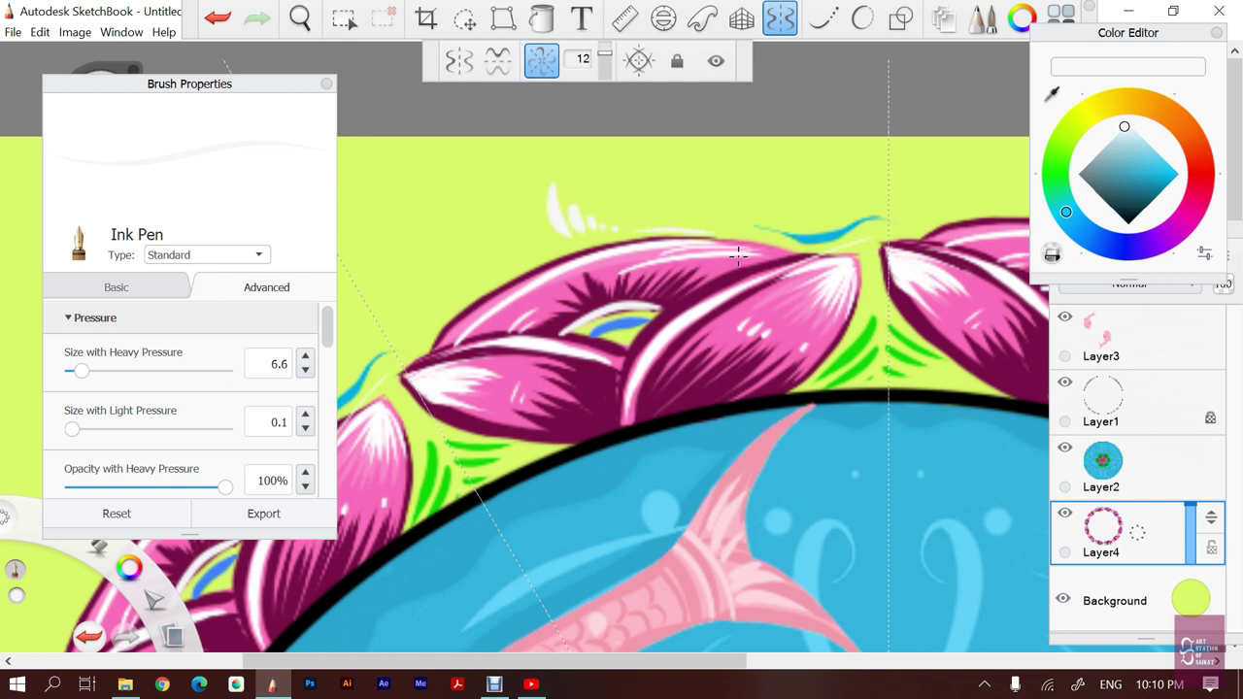
pyautogui.hotkey('ctrl', 'z')
# Draw a thin white line along the petal tops and a white highlight on the upper-left petal edge
pyautogui.moveTo(630, 227); pyautogui.dragTo(737, 229)
pyautogui.hotkey('ctrl', 'z')
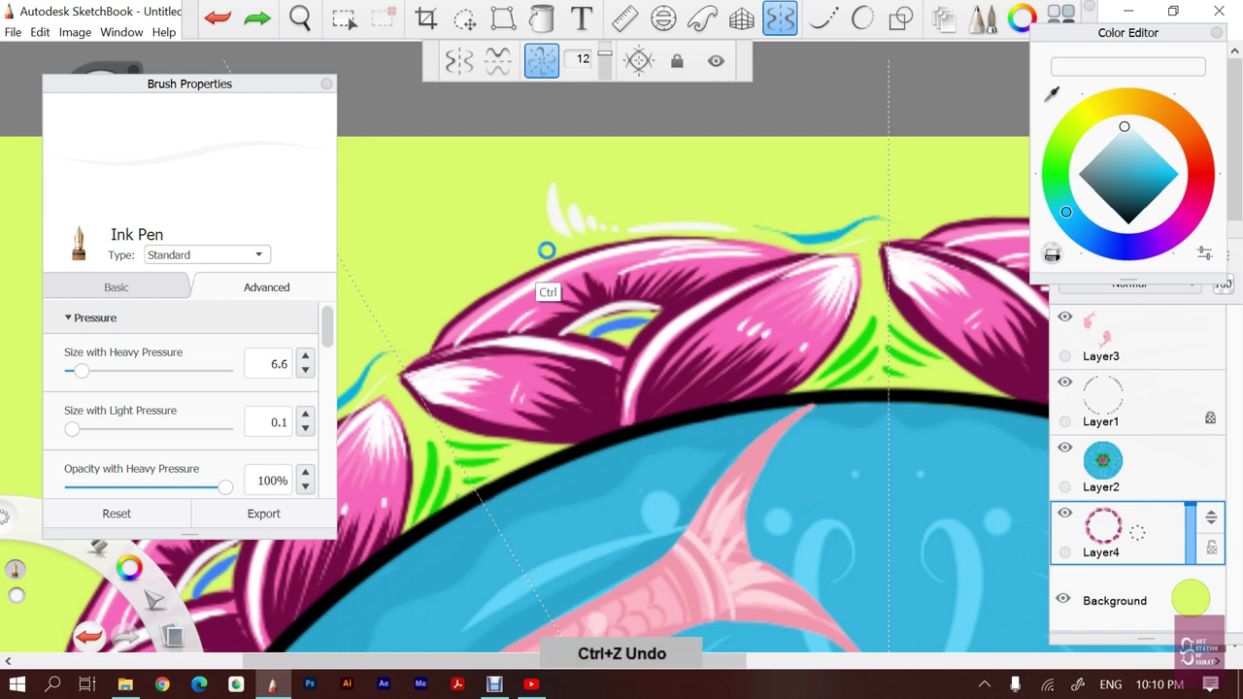
pyautogui.moveTo(651, 237); pyautogui.dragTo(736, 233)
pyautogui.hotkey('ctrl', 'z')
pyautogui.moveTo(638, 229); pyautogui.dragTo(744, 225)
pyautogui.hotkey('ctrl', 'z')
pyautogui.moveTo(629, 229); pyautogui.dragTo(752, 225)
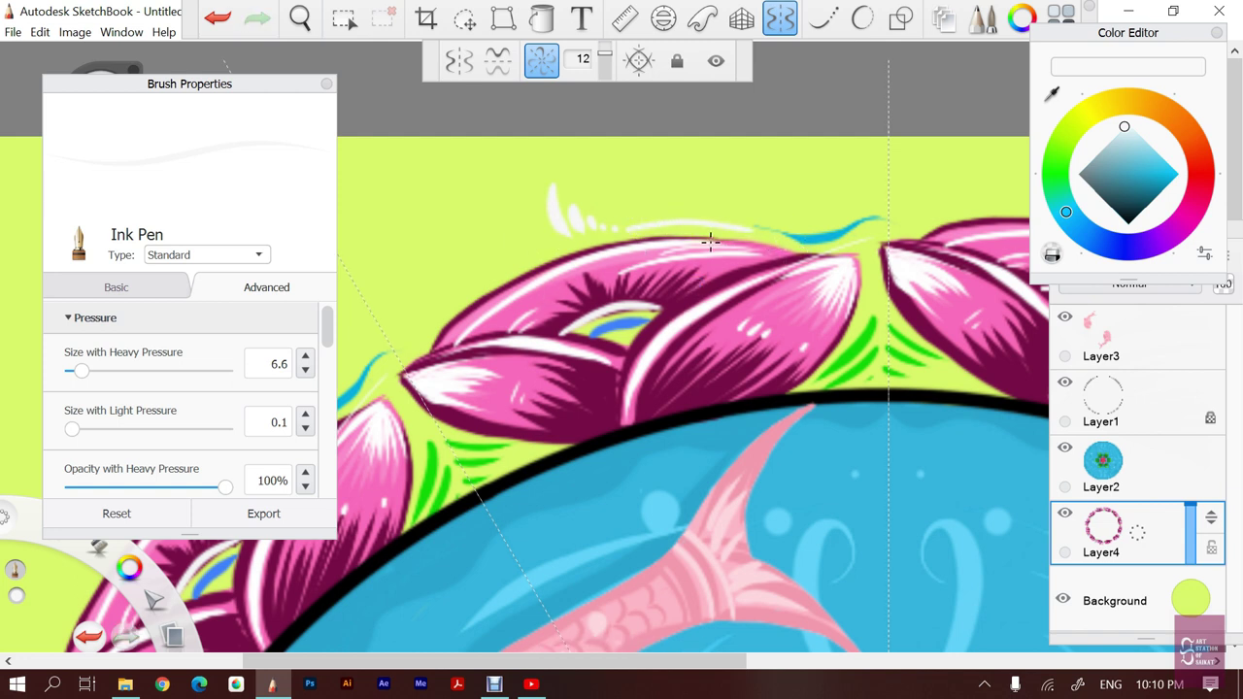
pyautogui.moveTo(557, 233); pyautogui.dragTo(360, 389)
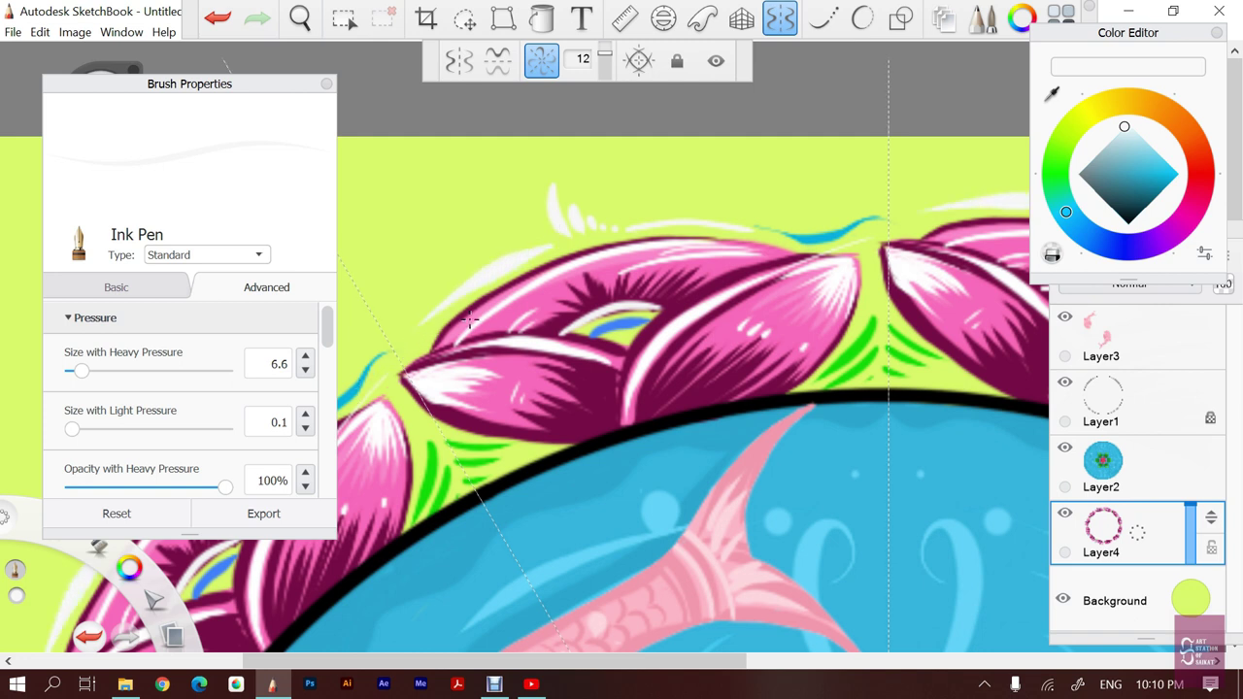
pyautogui.hotkey('ctrl', 'z')
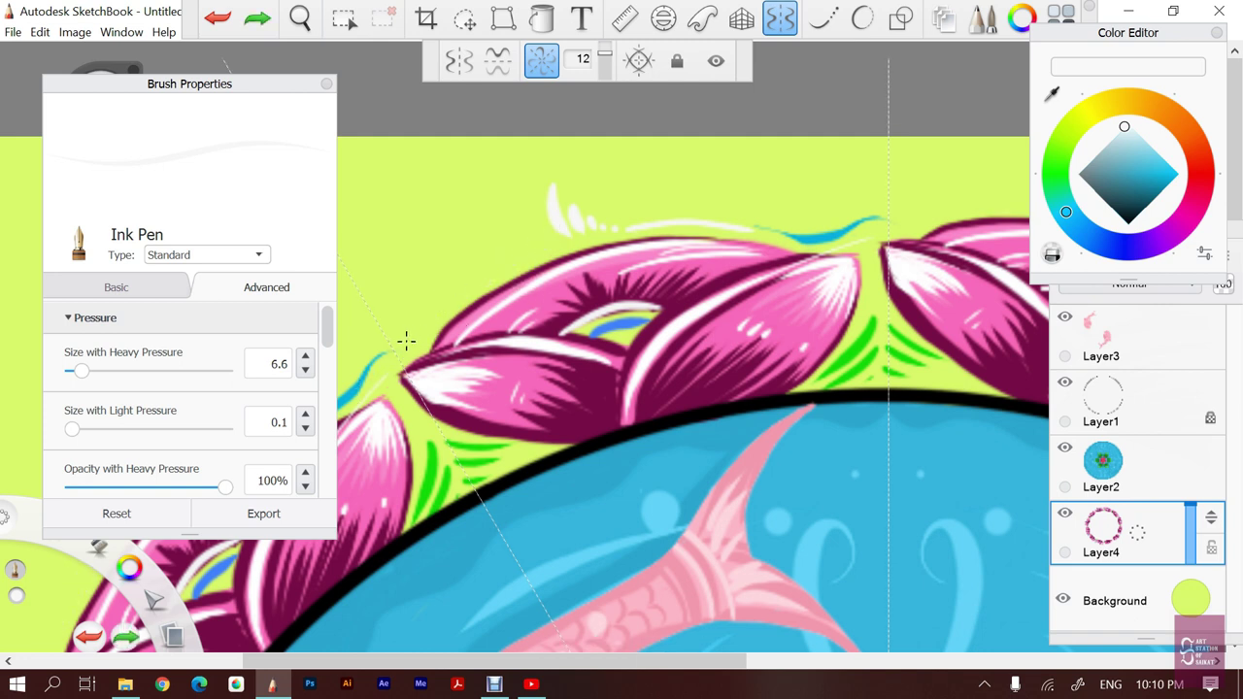
pyautogui.moveTo(415, 332); pyautogui.dragTo(600, 228)
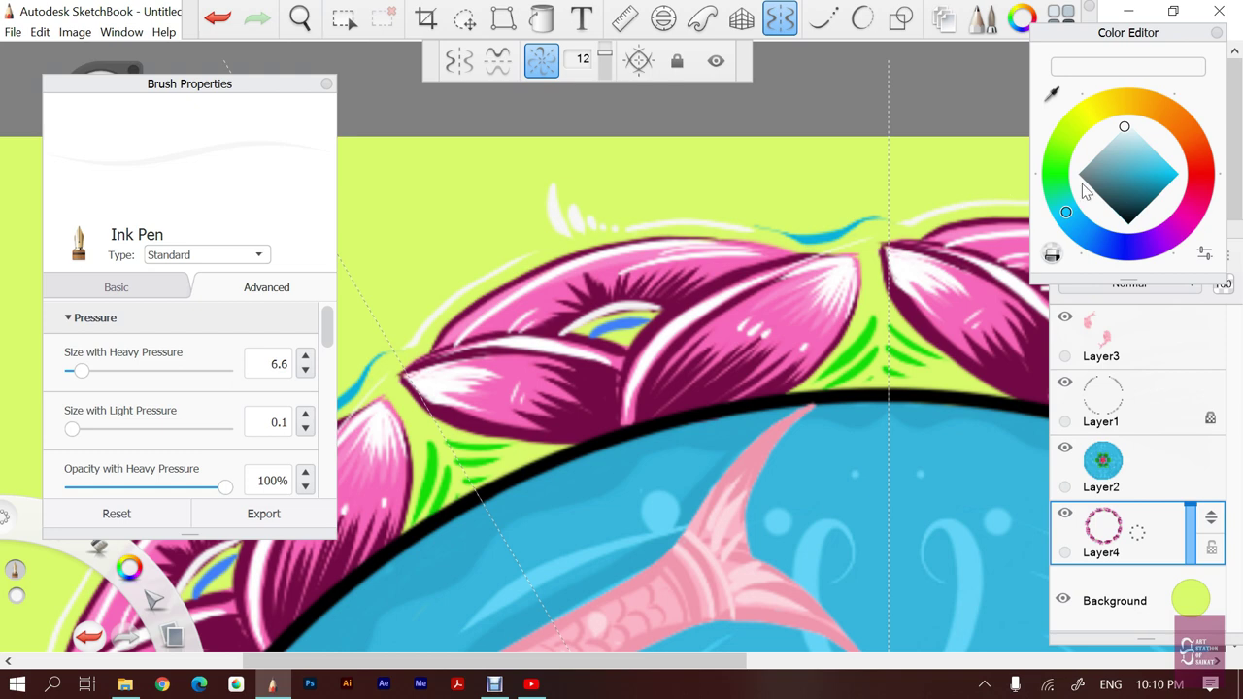
# Switch the brush colour to cyan and try a cyan stroke along the top petal edge, then undo it
pyautogui.moveTo(1085, 191); pyautogui.dragTo(1173, 169)
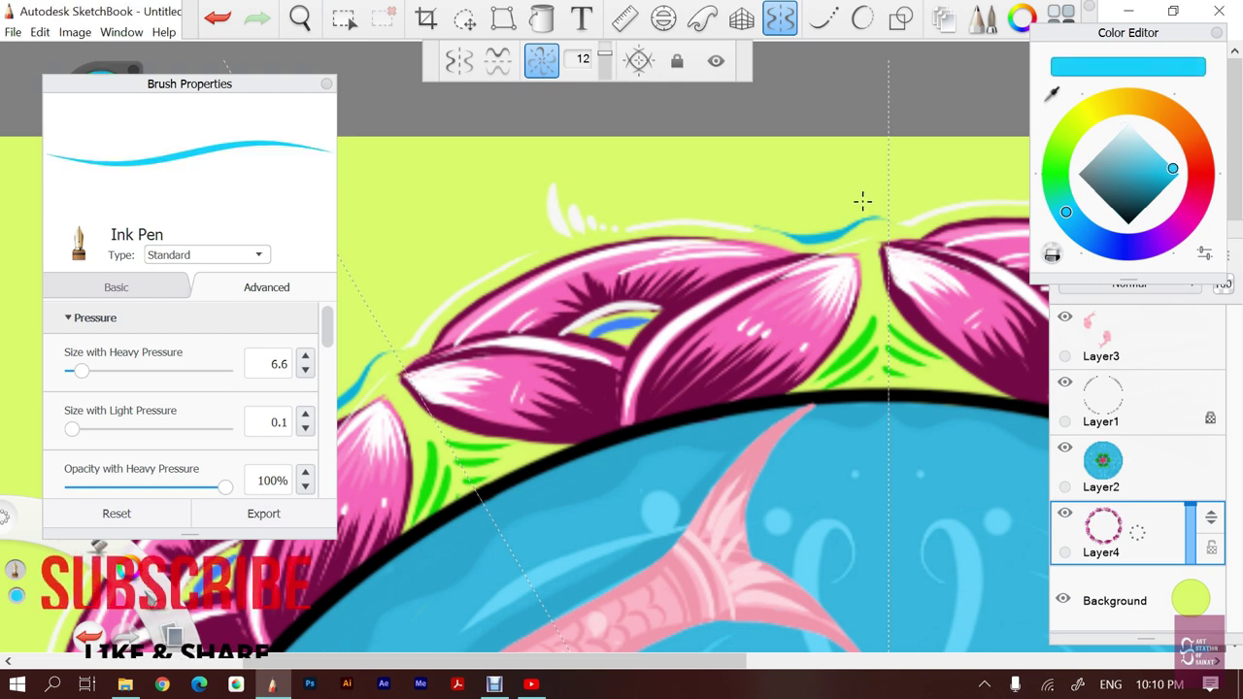
pyautogui.moveTo(823, 215); pyautogui.dragTo(624, 204)
pyautogui.hotkey('ctrl', 'z')
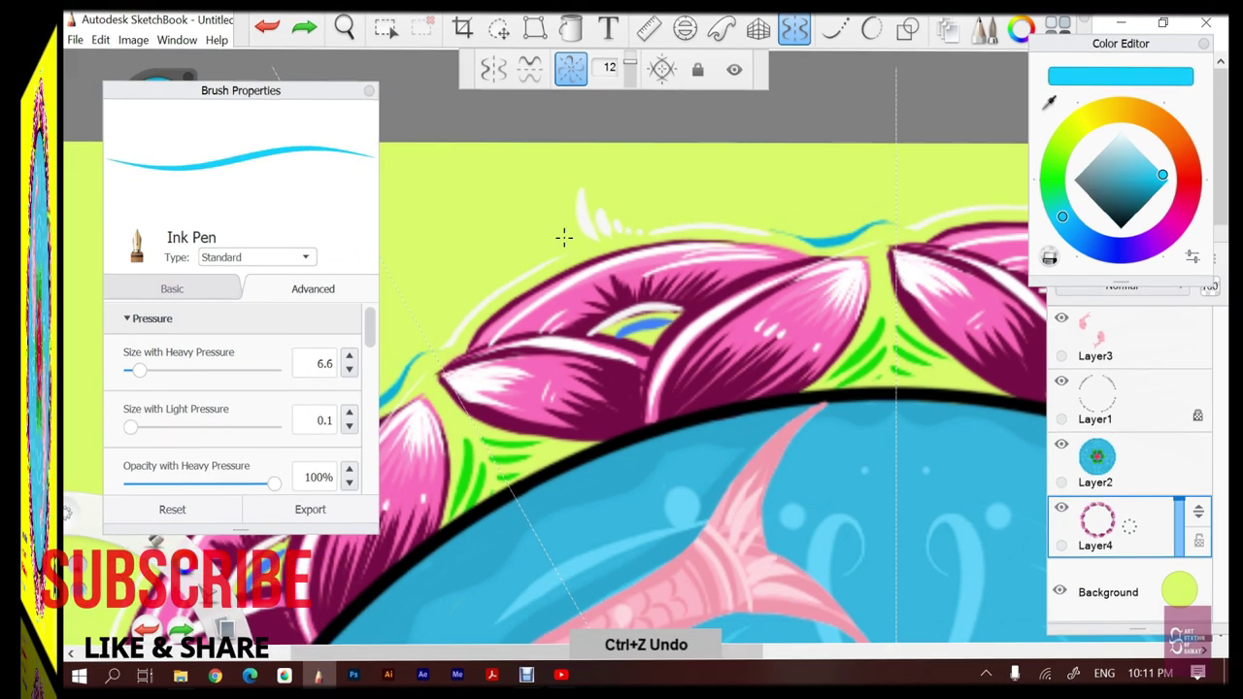